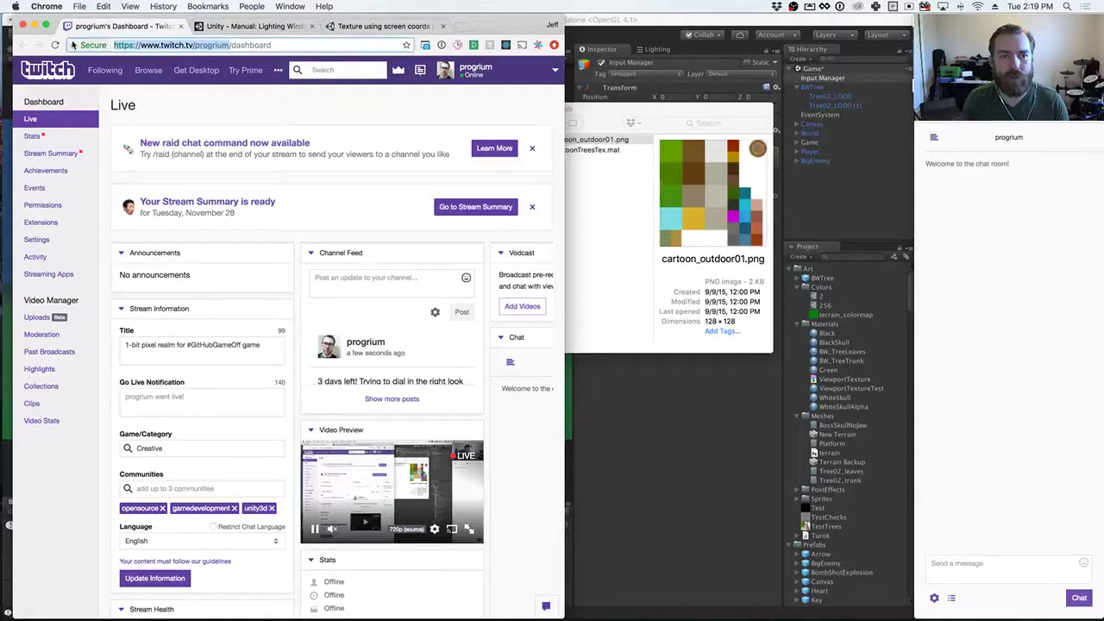
Step: Open twitter.com in a new tab and write the tweet "3 days left in #GitHubGameOff, trying to finish 1-bit realm today"
key(super+t)
text(twitter.com)
key(Return)
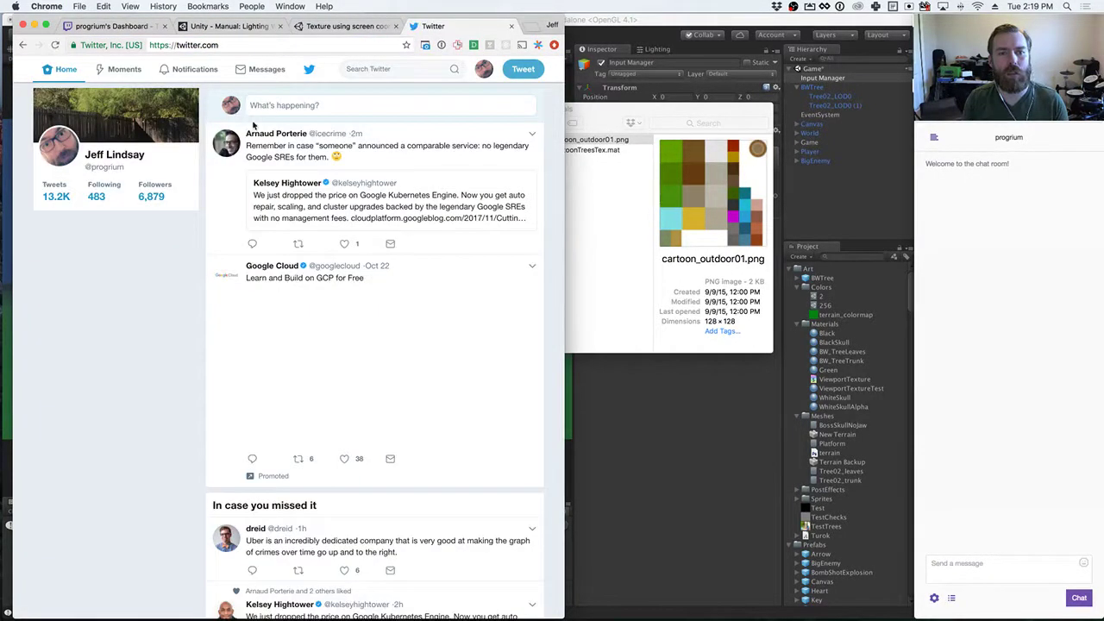
click(282, 108)
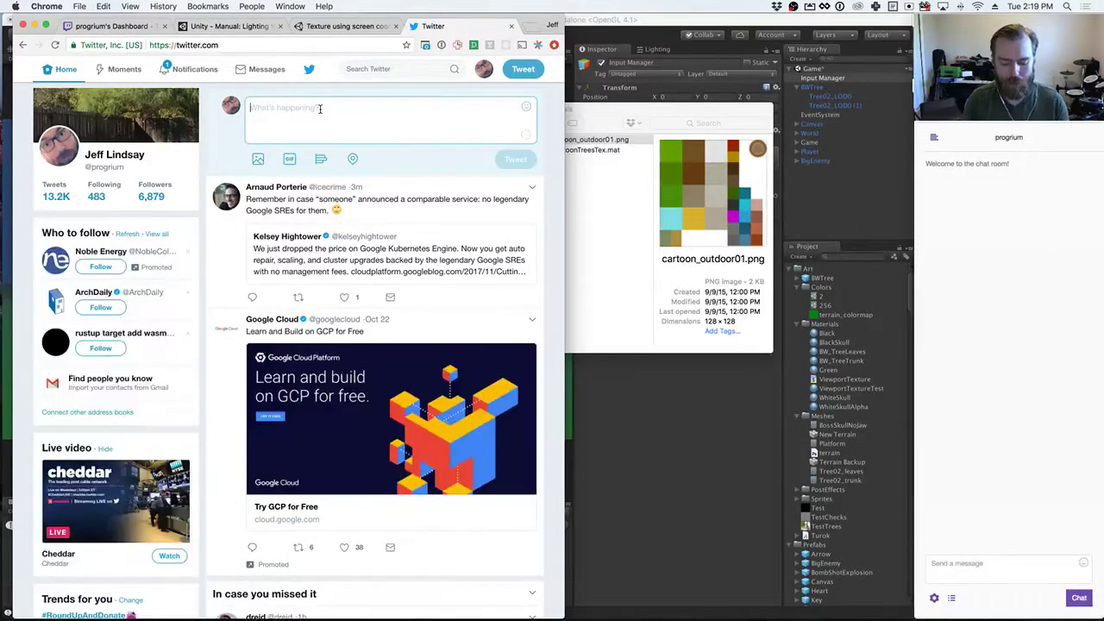
text(3 days left in)
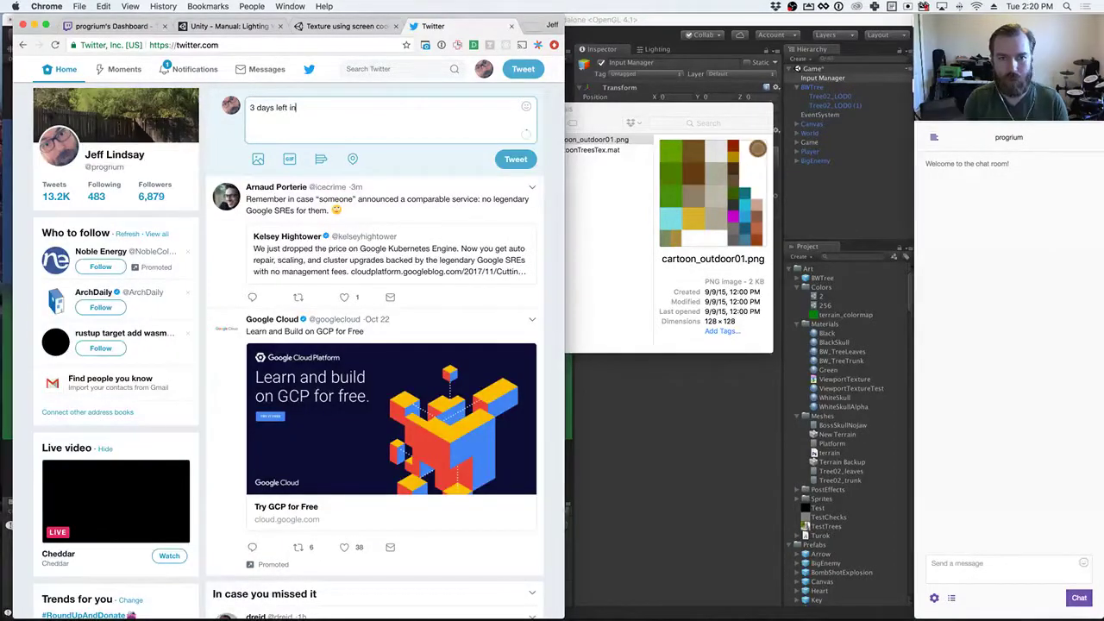
text( #GitHub)
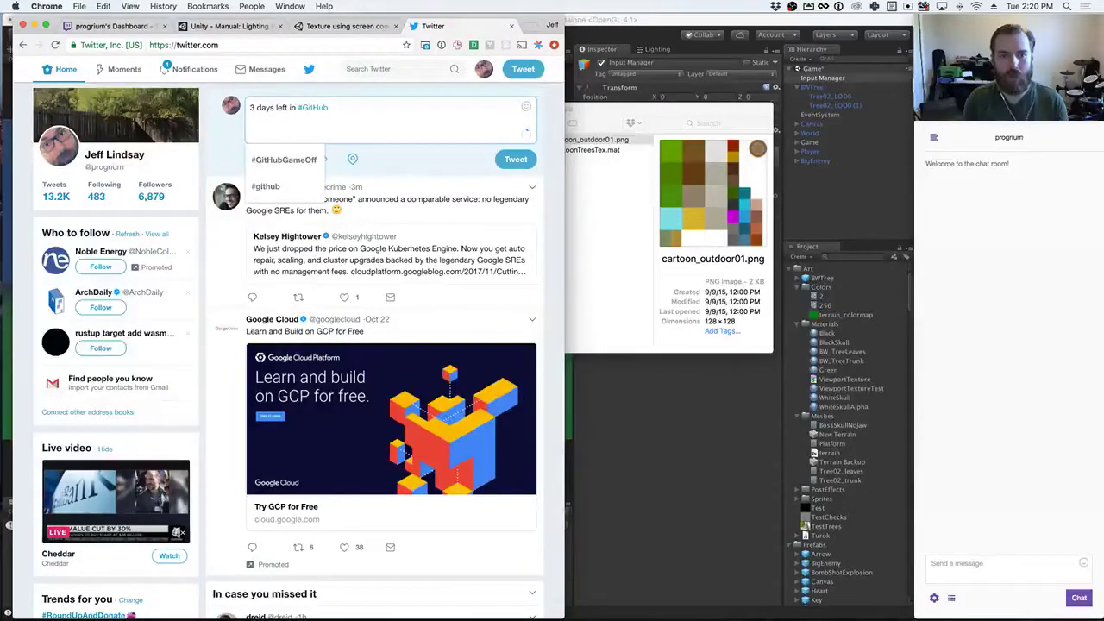
key(Down)
key(Return)
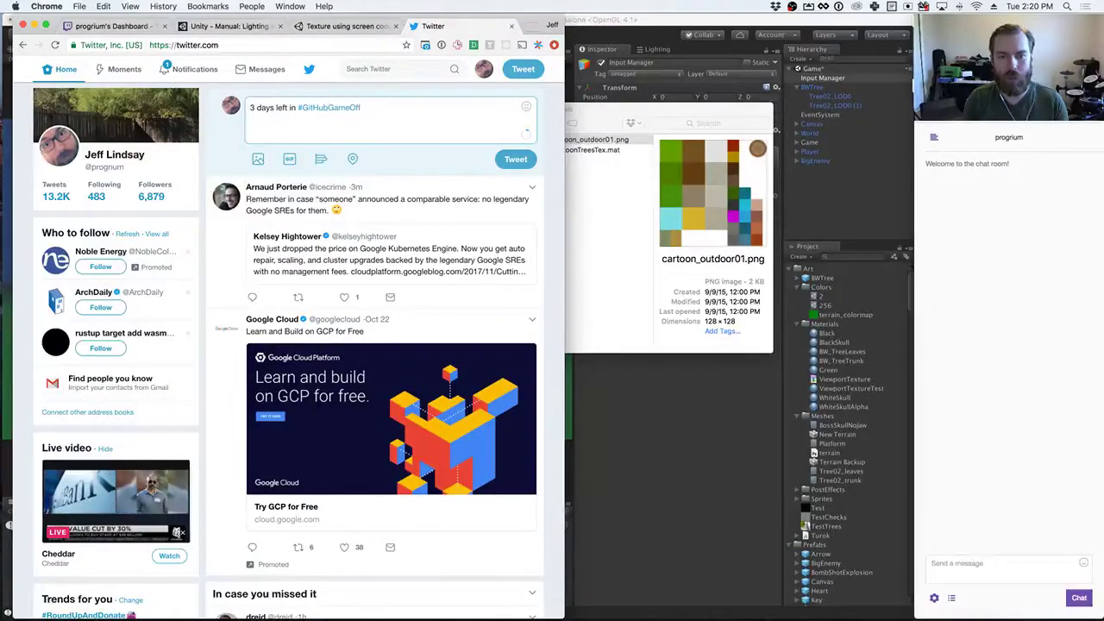
key(BackSpace)
text(, )
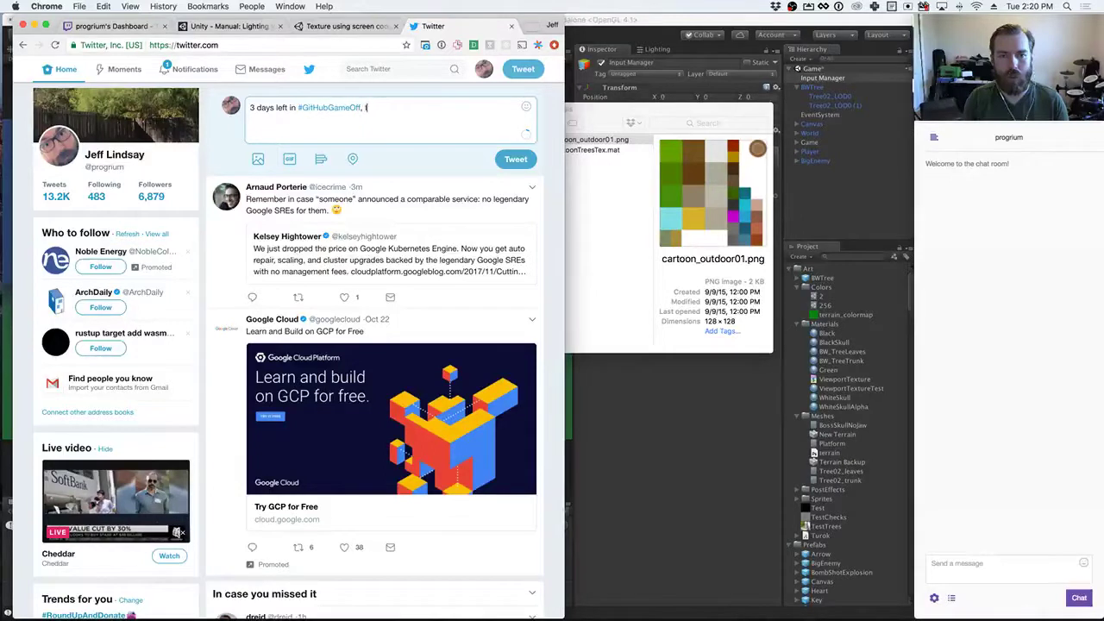
text(trying to finish 1-bit realm today)
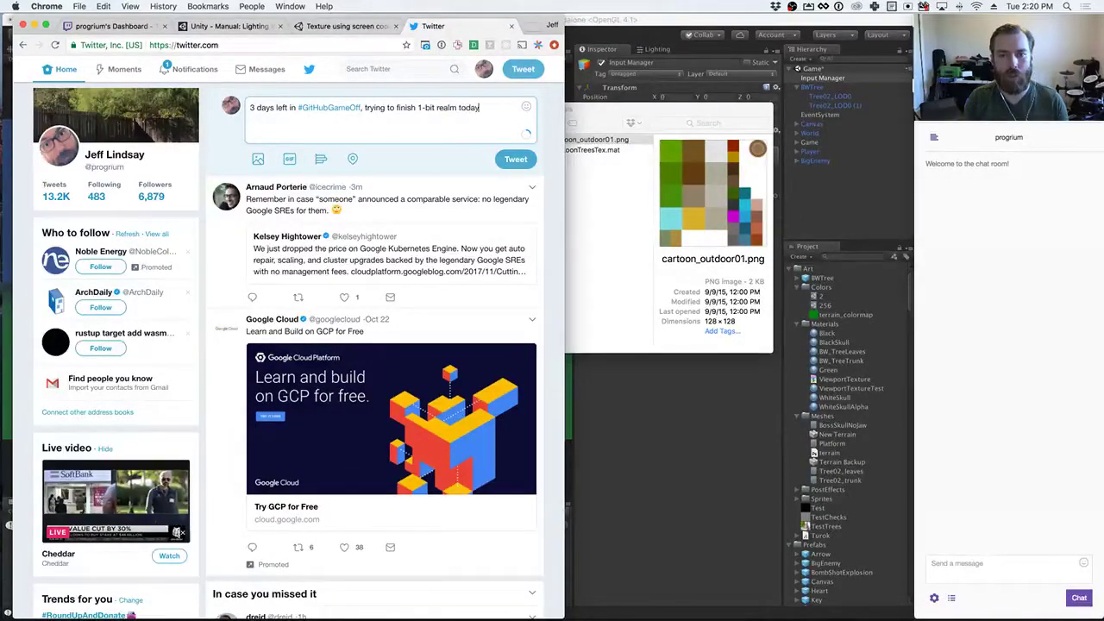
Step: End the tweet with a colon, add the Twitch channel link on a new line, and post it
text(:)
key(Return)
text(https://www.twitch.tv/progrium)
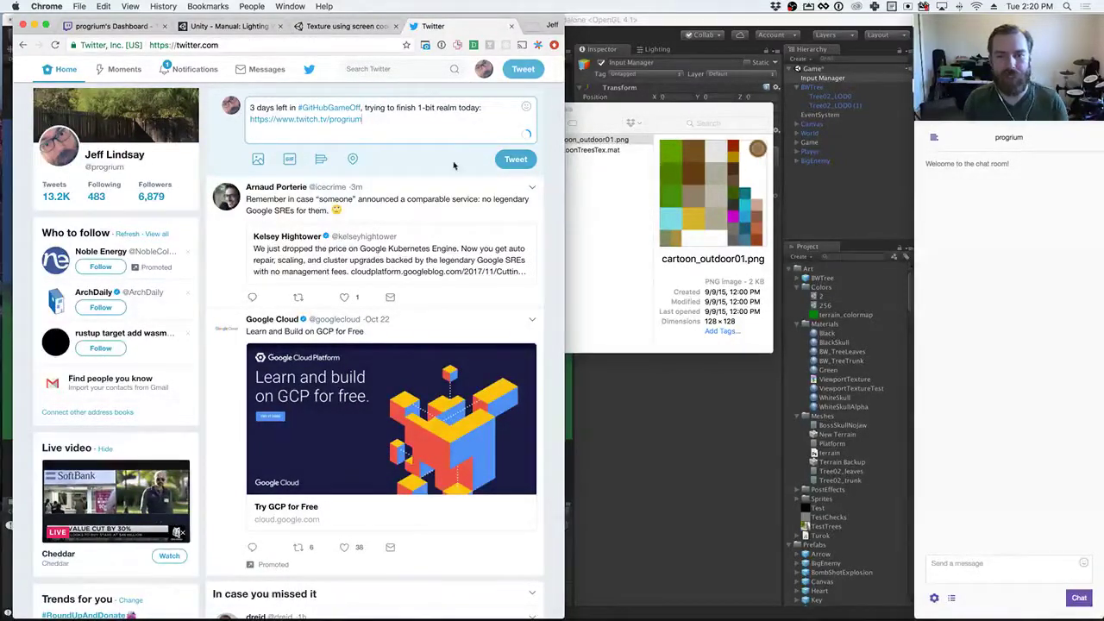
click(509, 163)
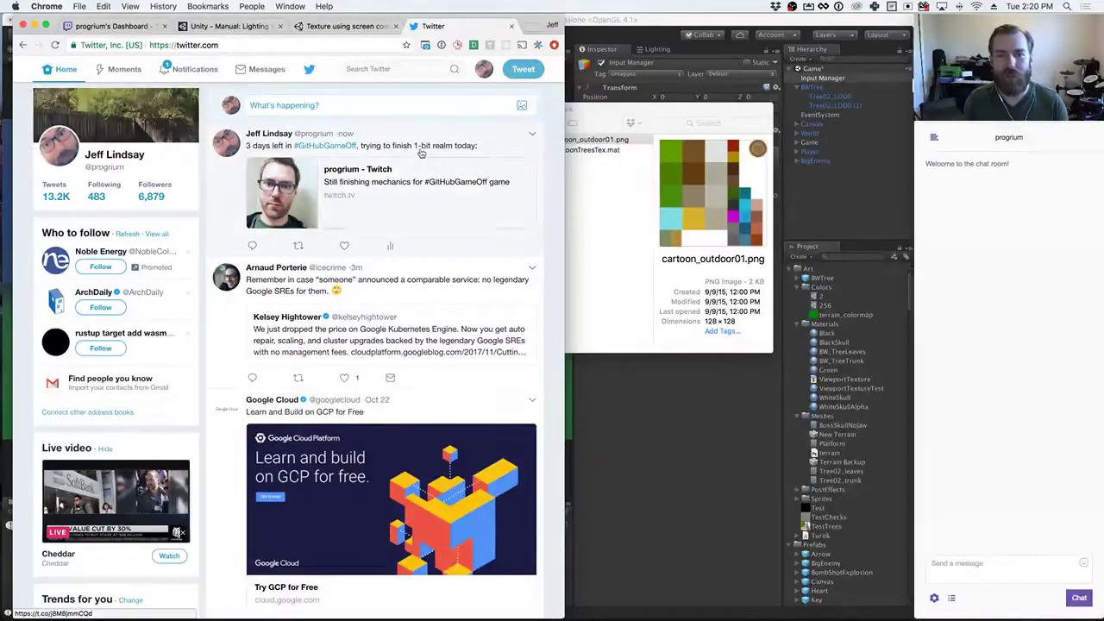
Step: Close the Twitter tab and minimize the browser window to uncover the Unity editor
key(super+w)
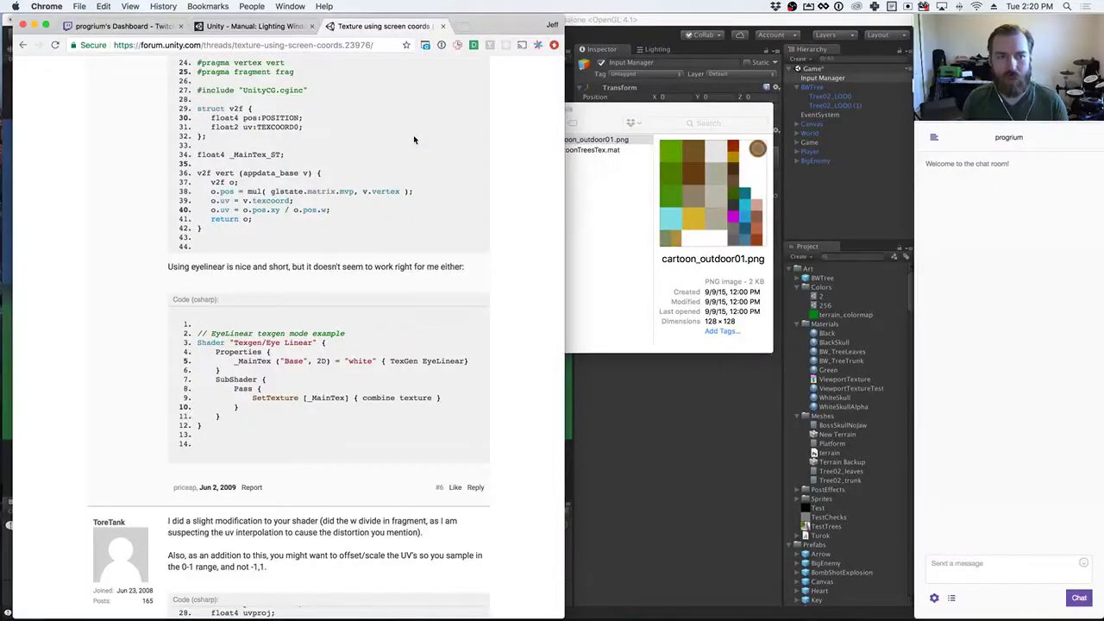
key(super+Tab)
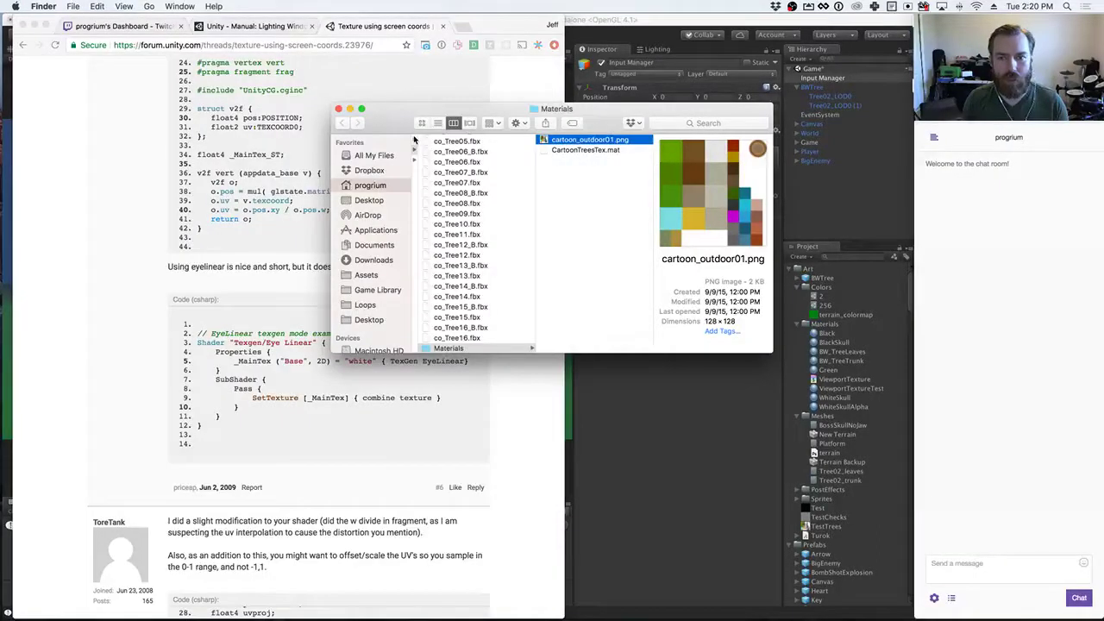
click(505, 80)
key(super+h)
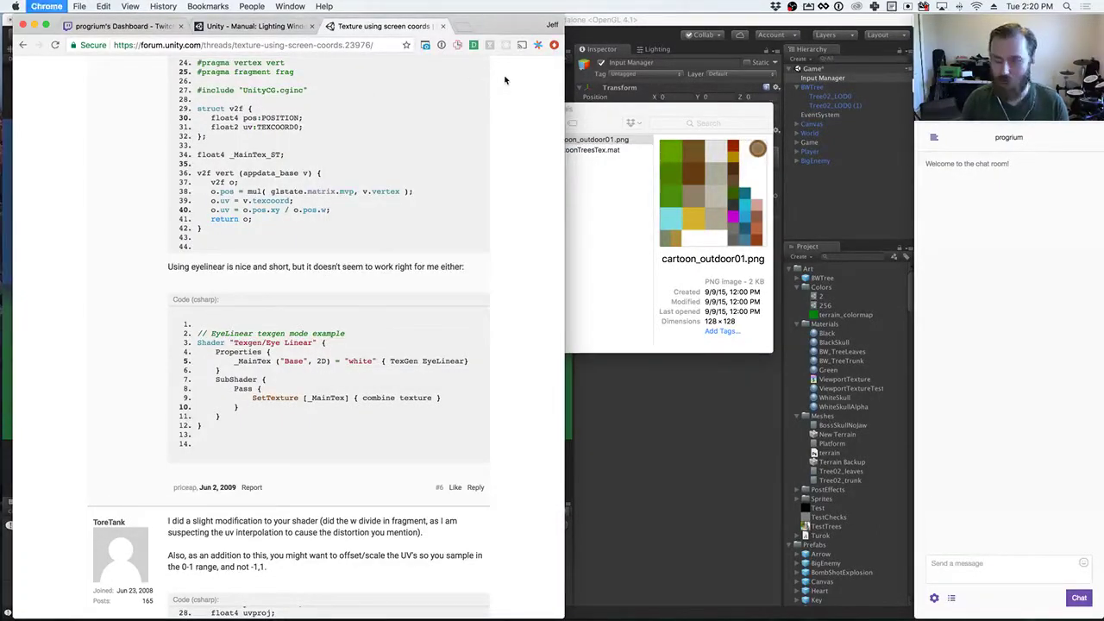
key(super+Tab)
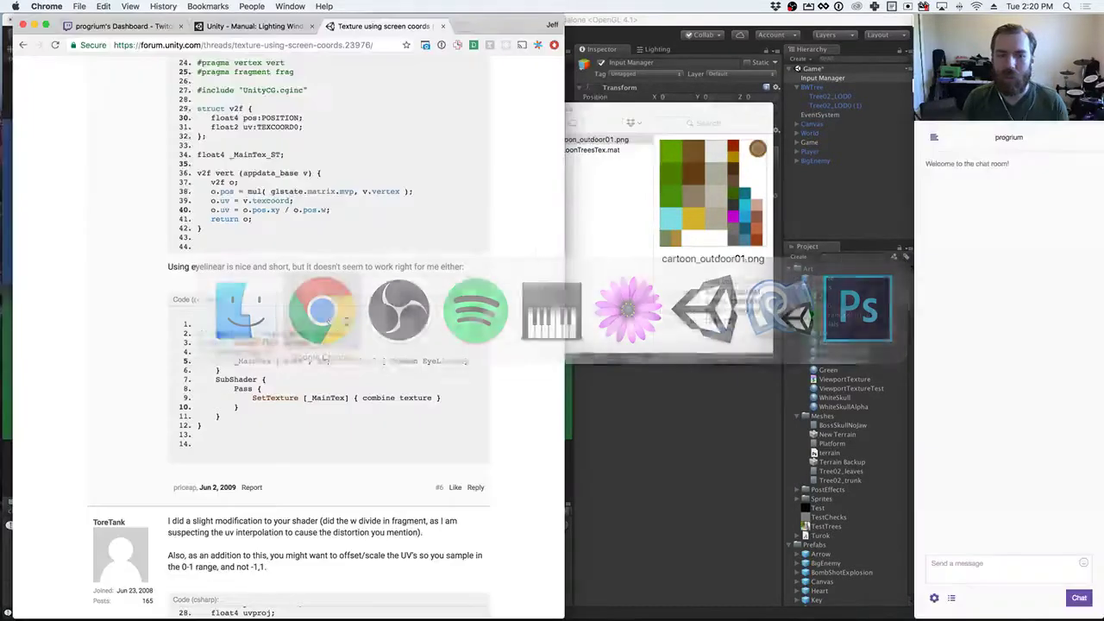
click(34, 25)
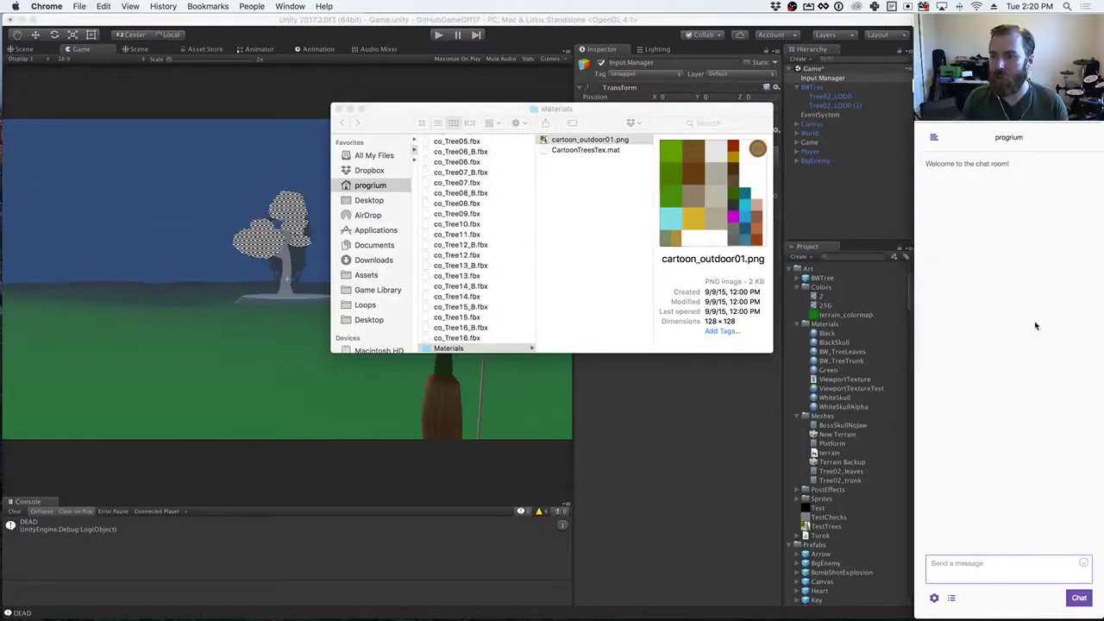
Step: Send the message "yoyoyo" in the stream chat
click(968, 560)
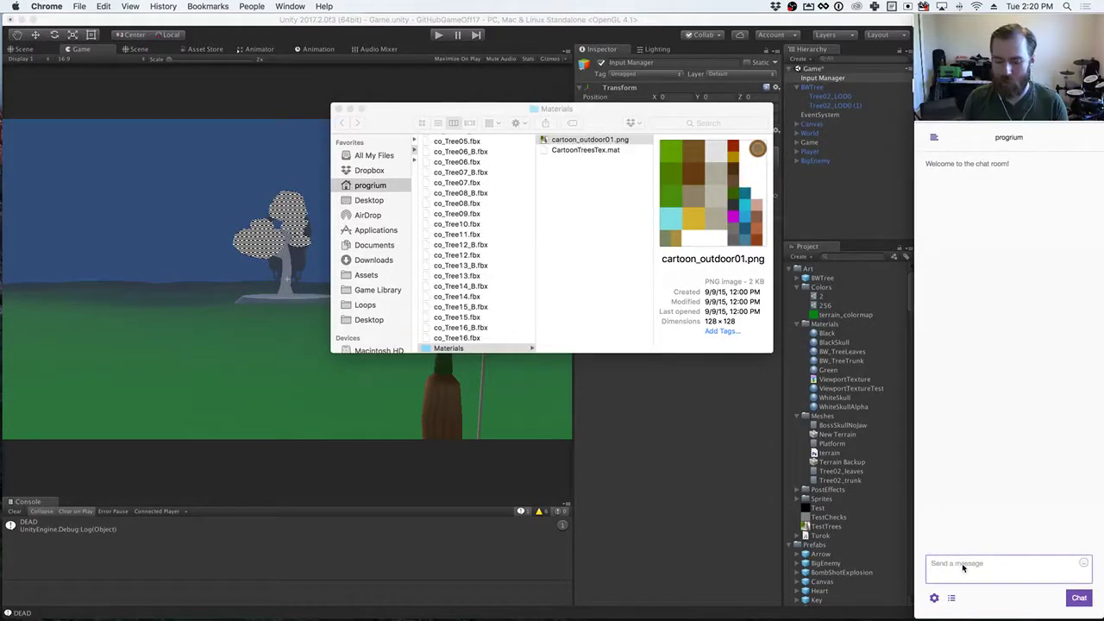
text(yoyoyo)
key(Return)
Step: Close the Materials folder window, run the project in Unity's Play mode, and start the game from its menu
click(635, 241)
key(super+w)
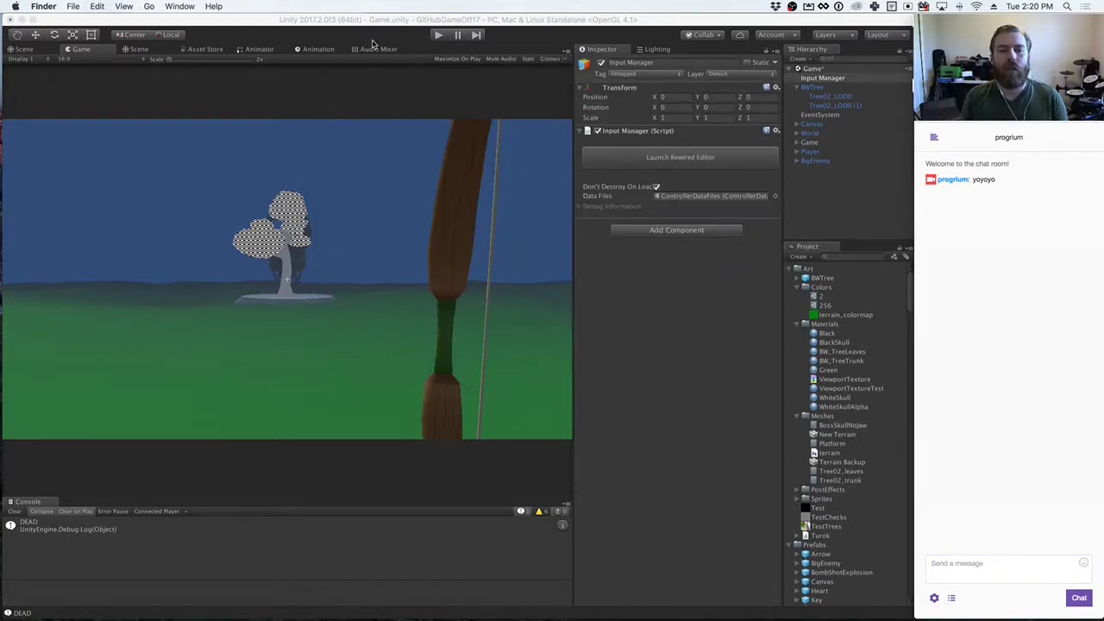
click(437, 45)
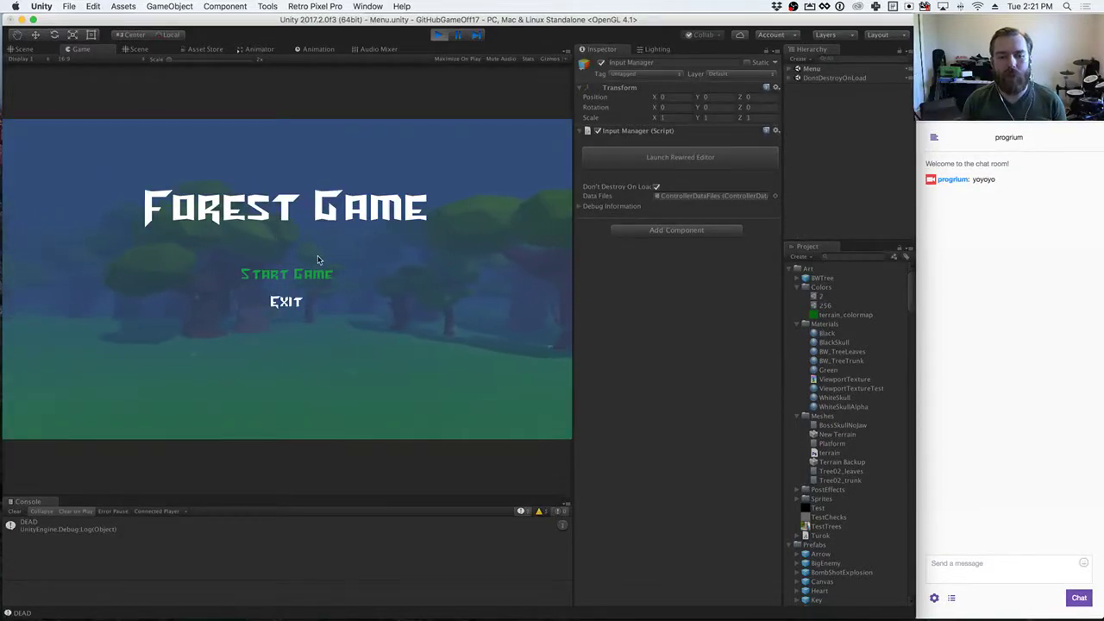
key(Return)
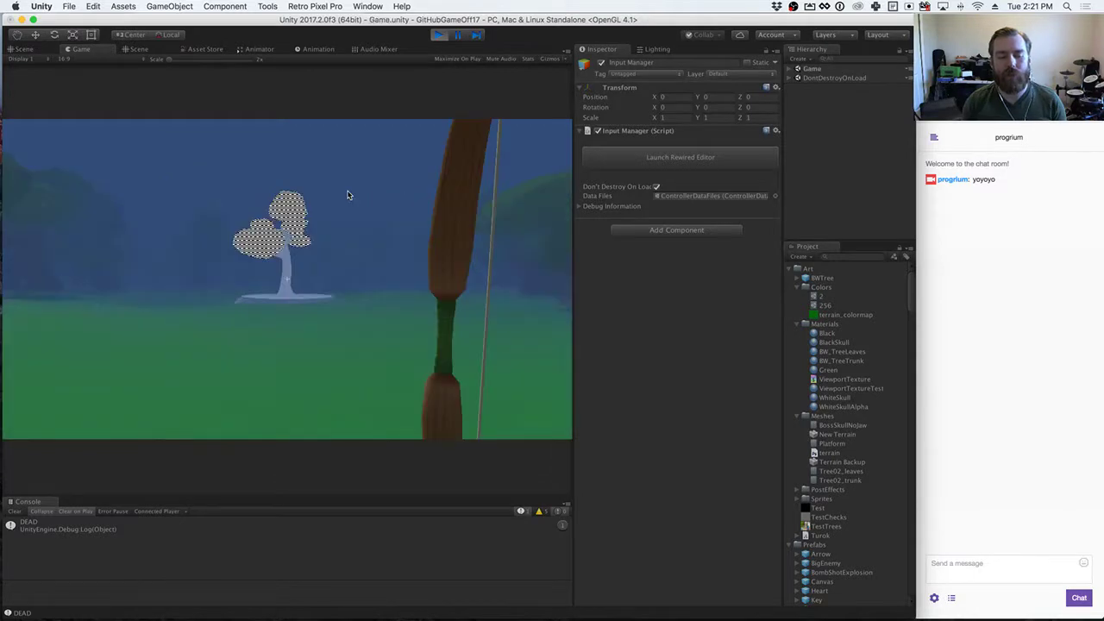
Step: Walk past the checkered tree through the forest into the pixelated realm and examine how the tree's leaves render there
key(w)
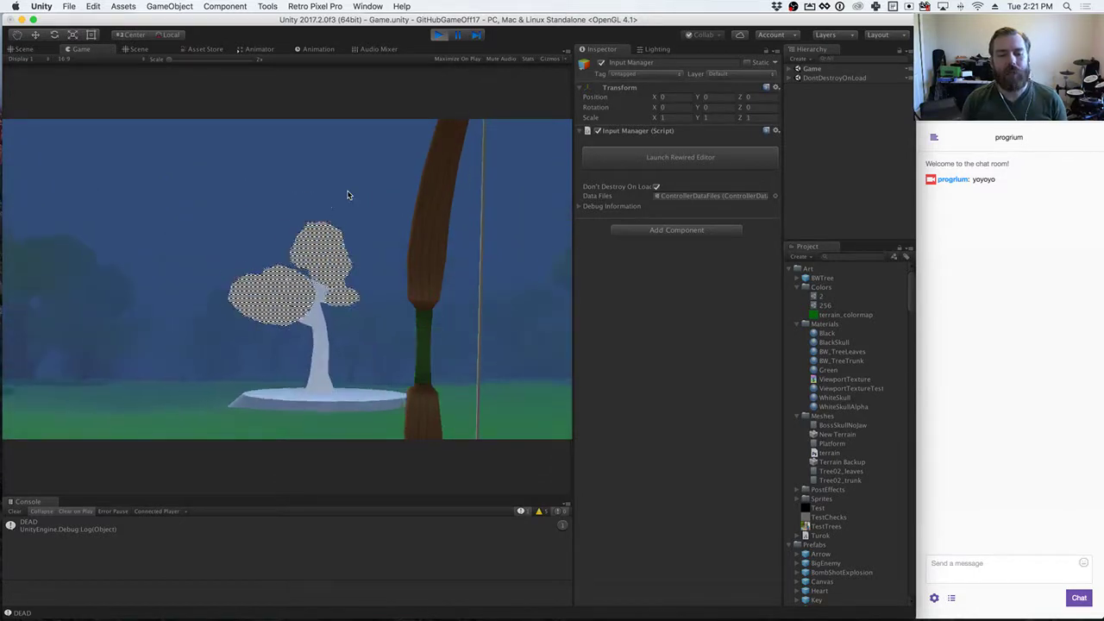
key(w)
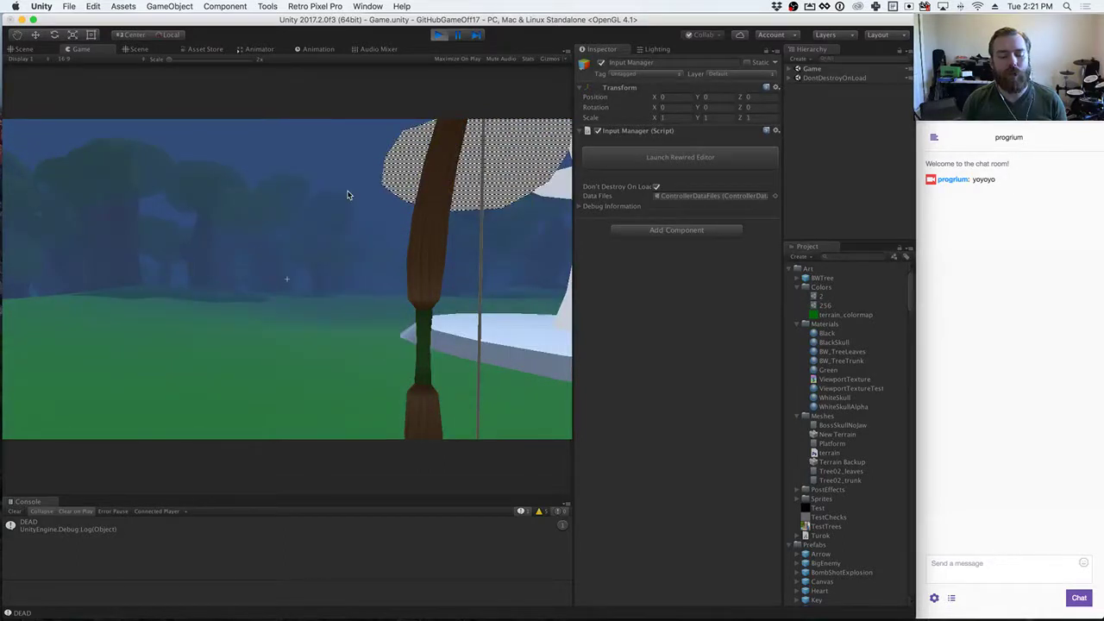
key(w)
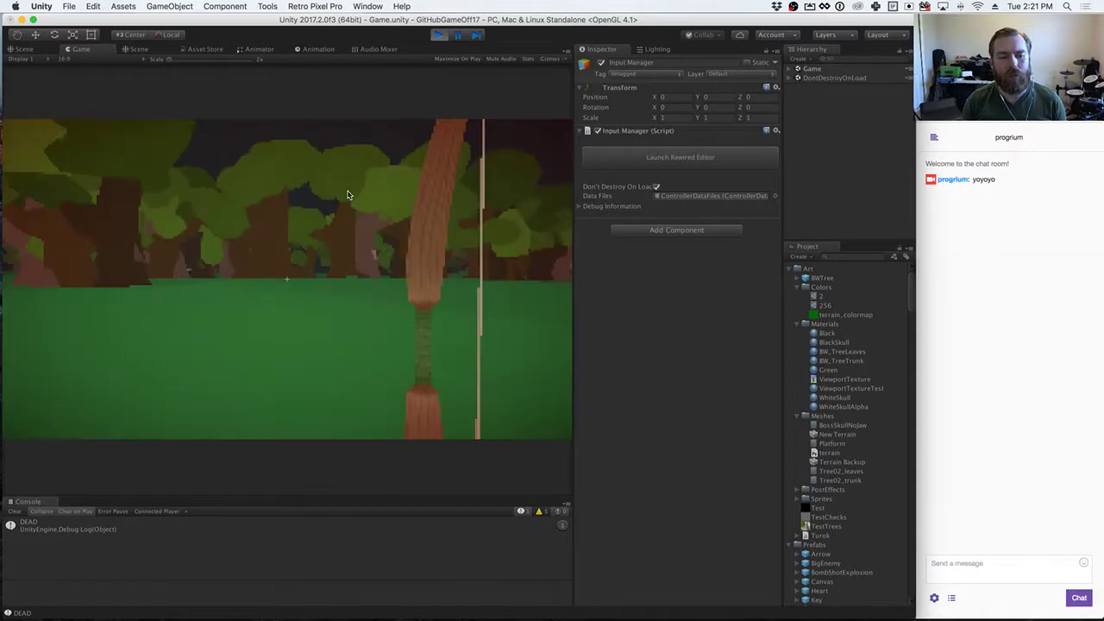
key(w)
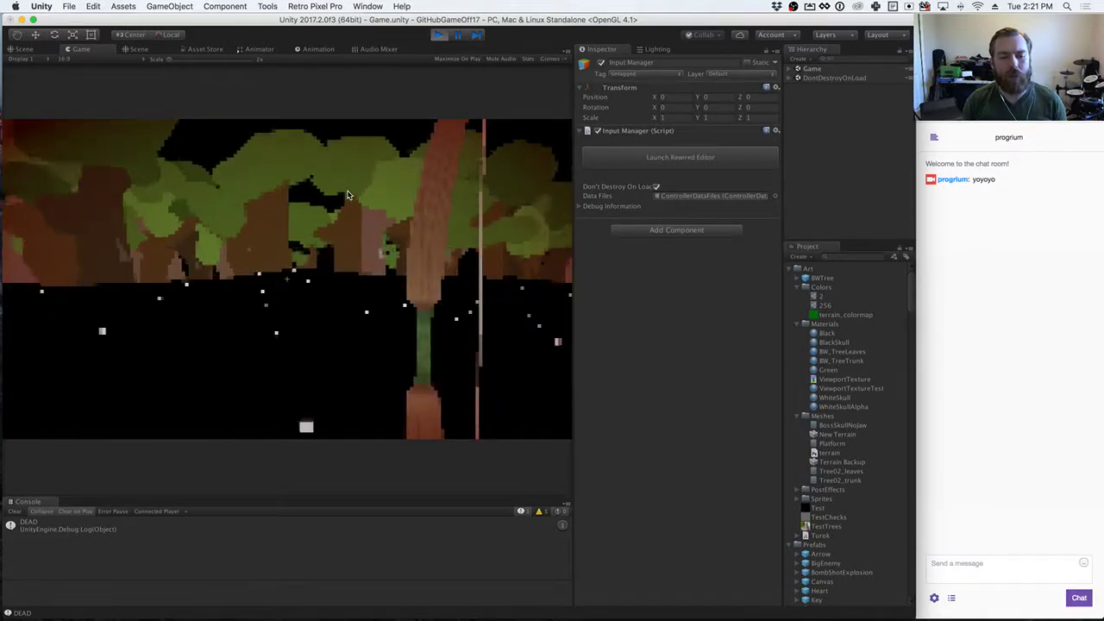
key(w)
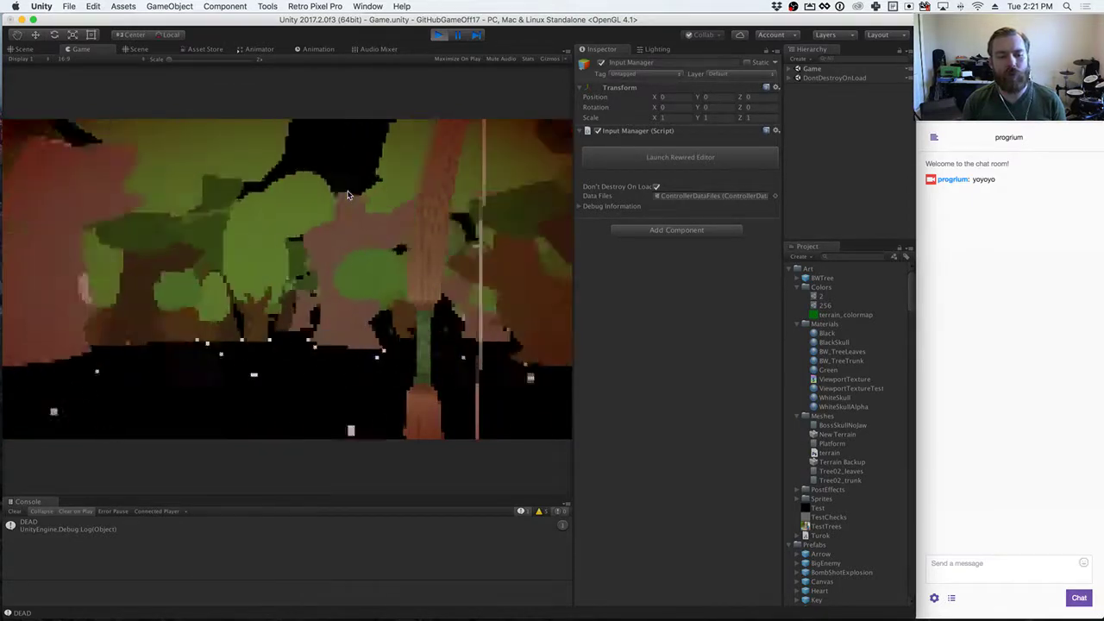
key(s)
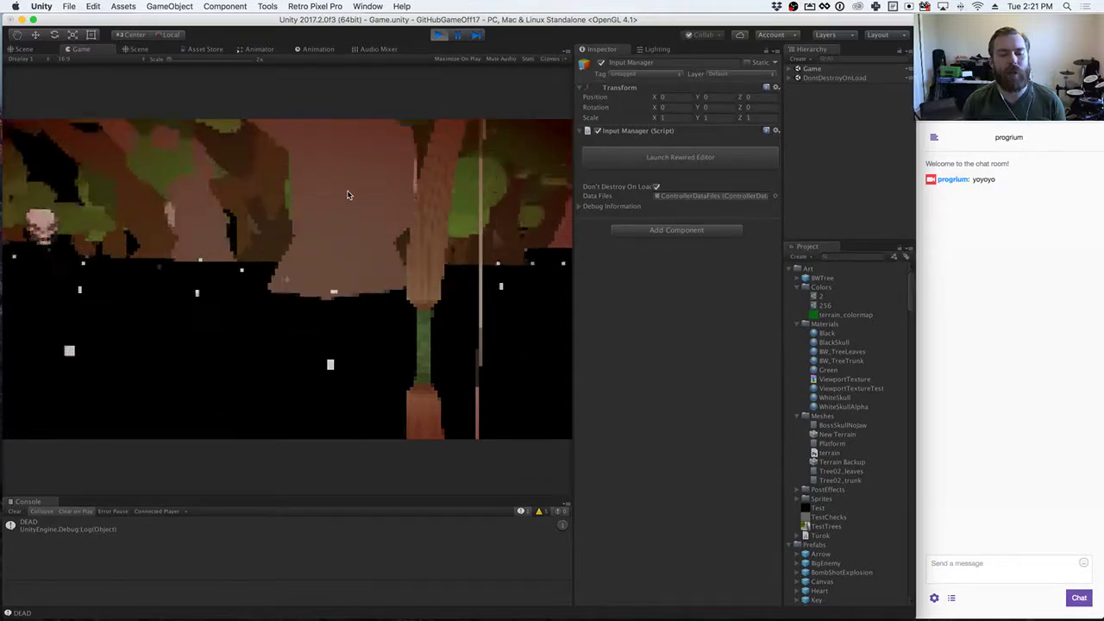
key(space)
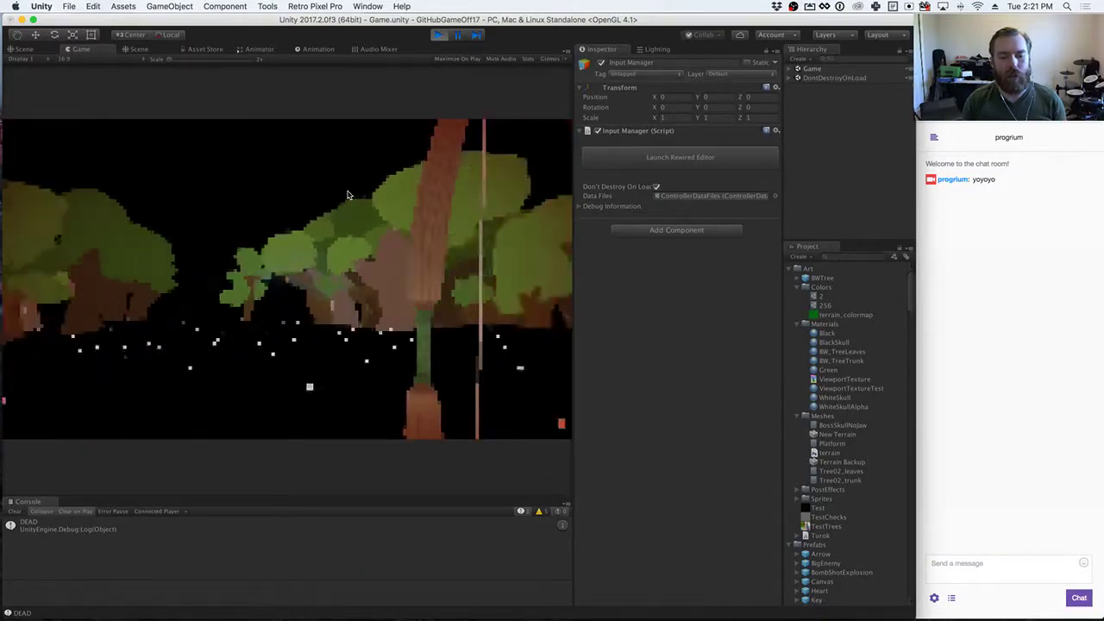
key(w)
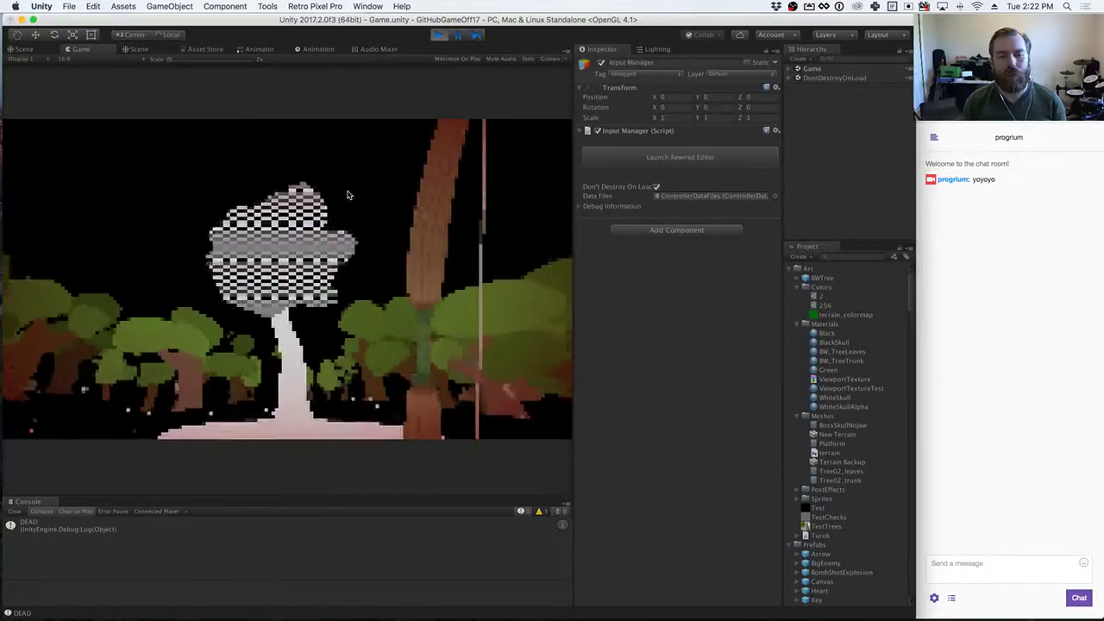
Step: Select the Realm4 camera under the Player's Camera in the Game scene and disable its Post Processing Behaviour
click(794, 72)
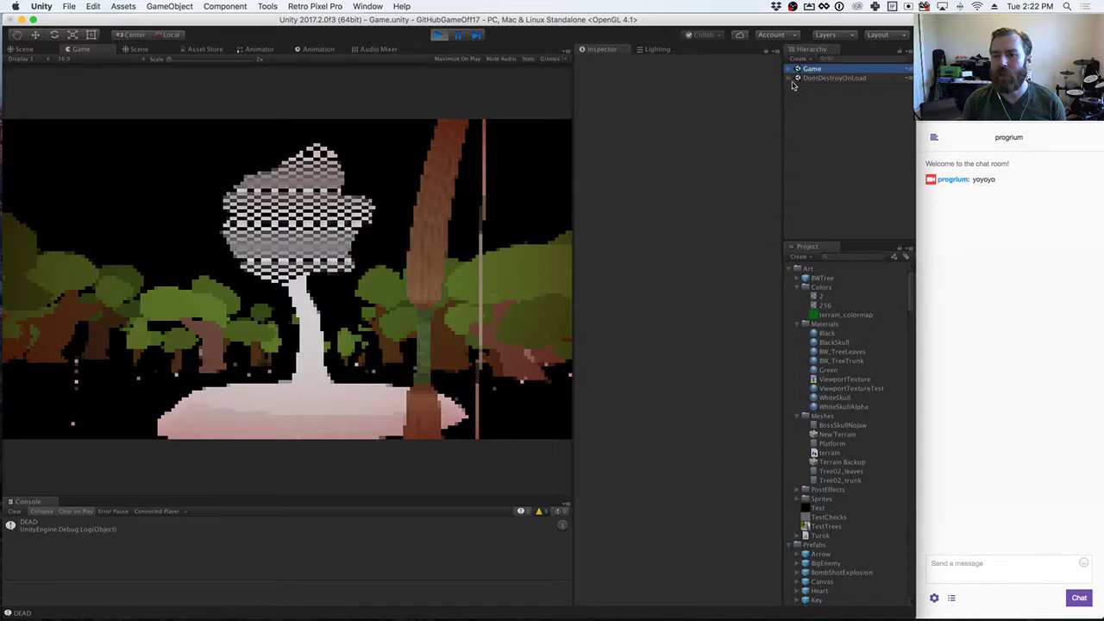
click(789, 70)
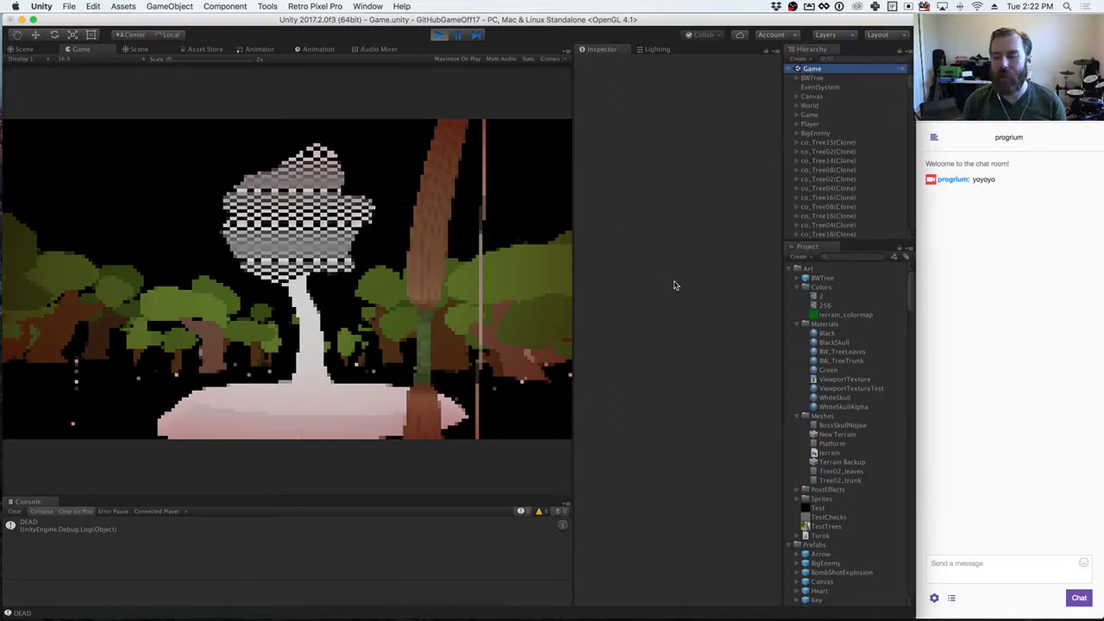
click(797, 124)
click(803, 133)
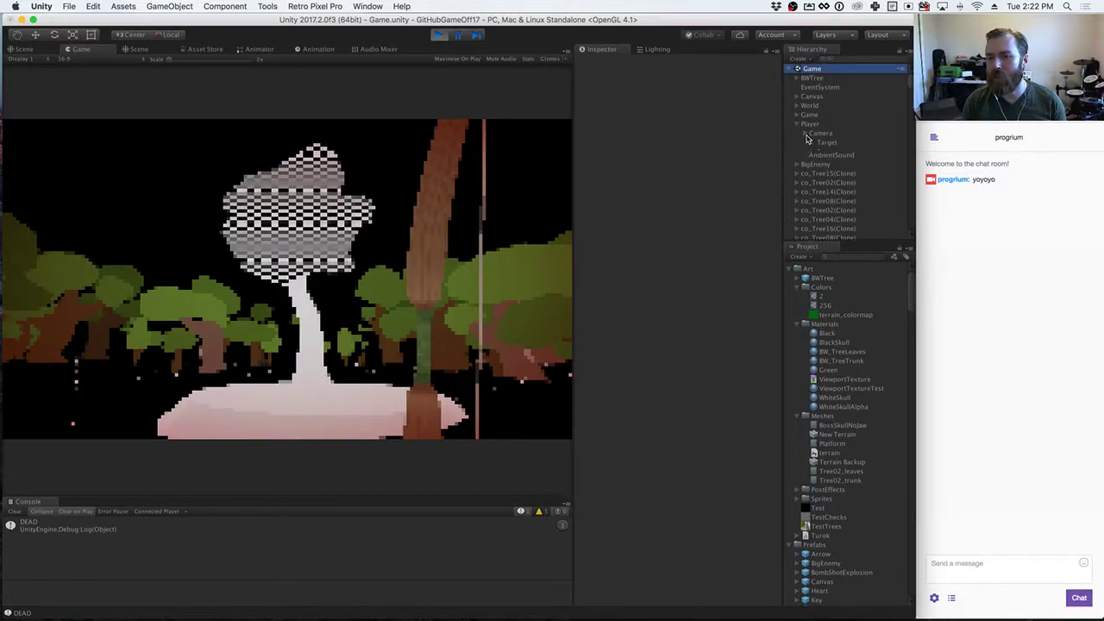
click(827, 188)
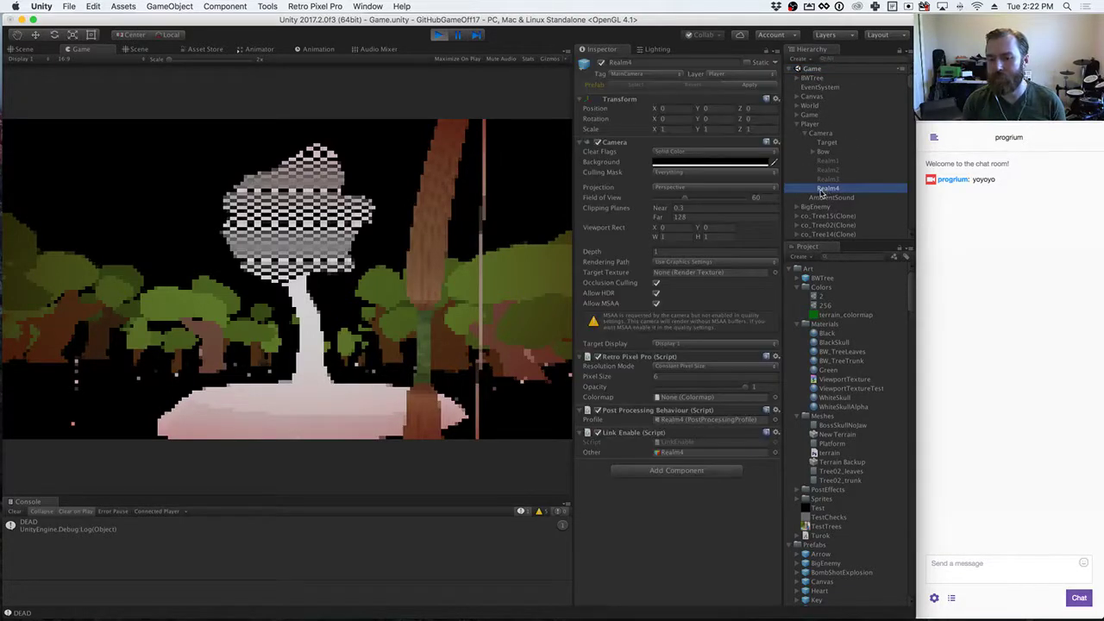
click(597, 412)
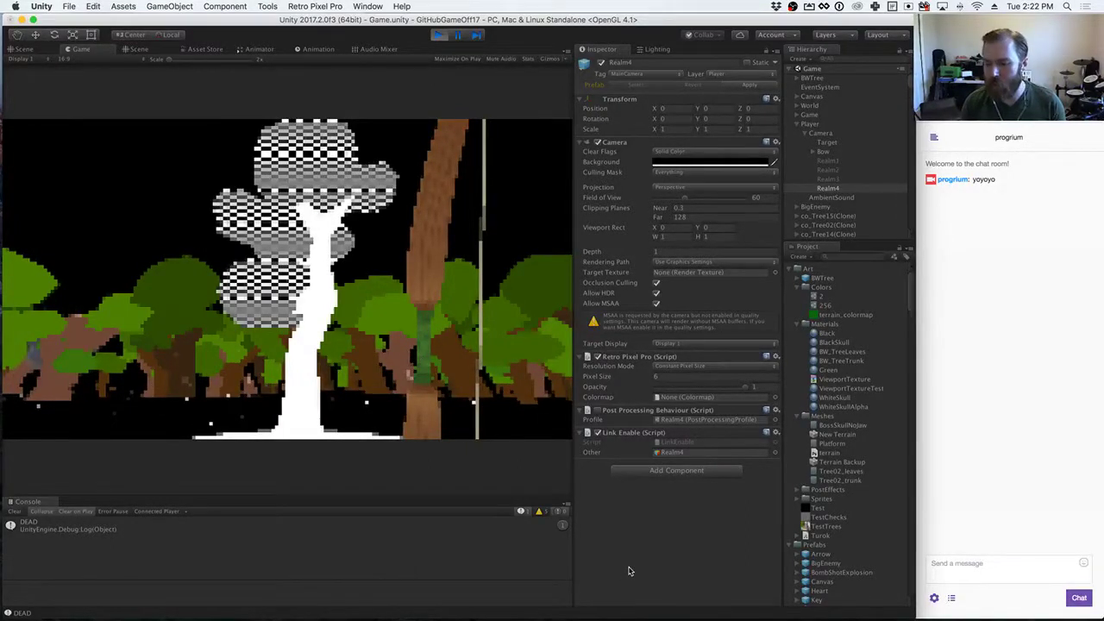
Step: Inspect the TestChecks texture's import settings and the unprocessed tree in the running game, and exit Play mode
click(811, 519)
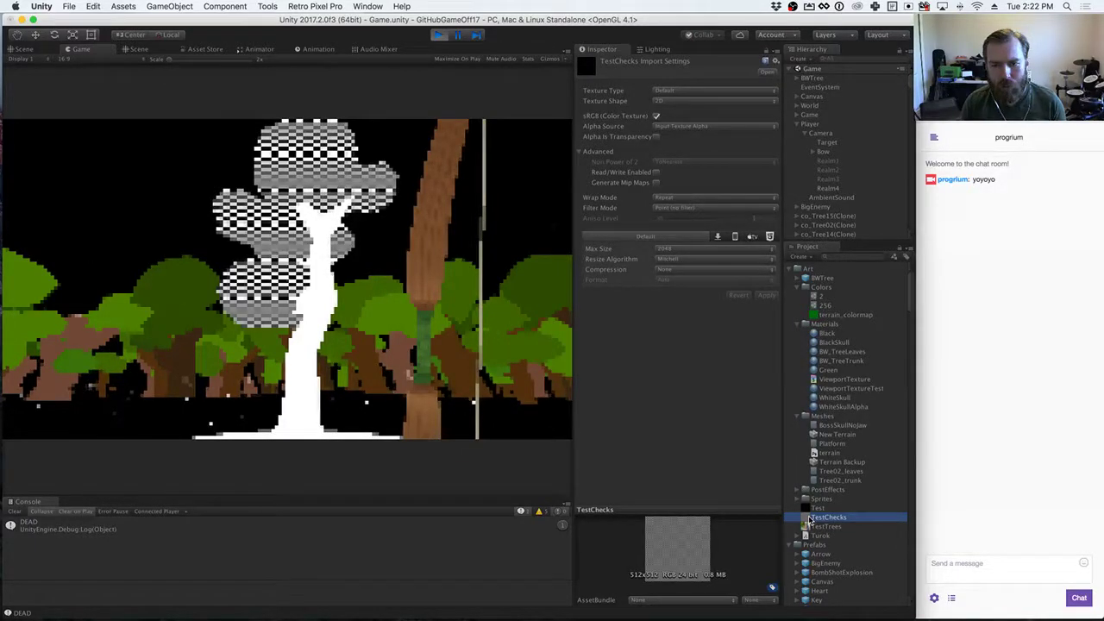
click(460, 364)
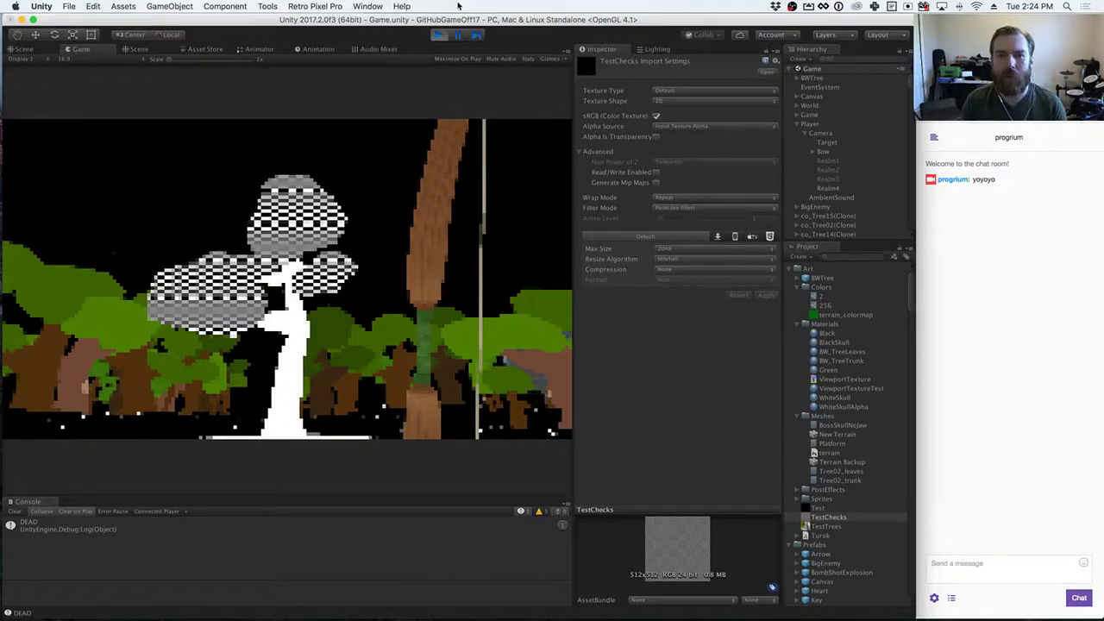
key(super+p)
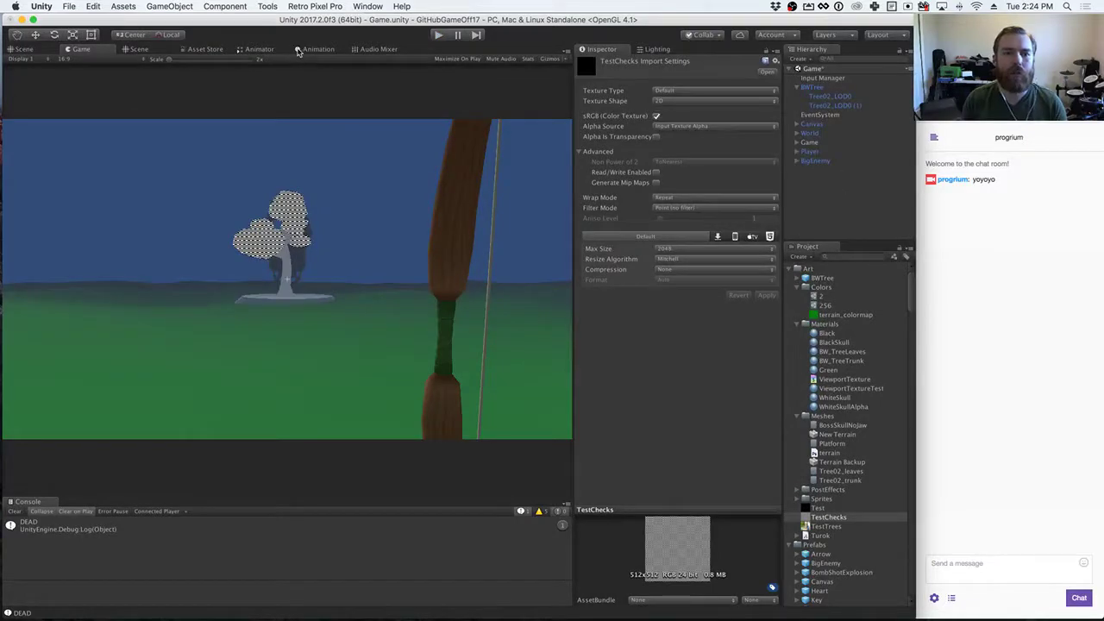
Step: Filter the Asset Store downloads for "#PACKAGES outline", and again for "#PACKAGES lines"
click(200, 49)
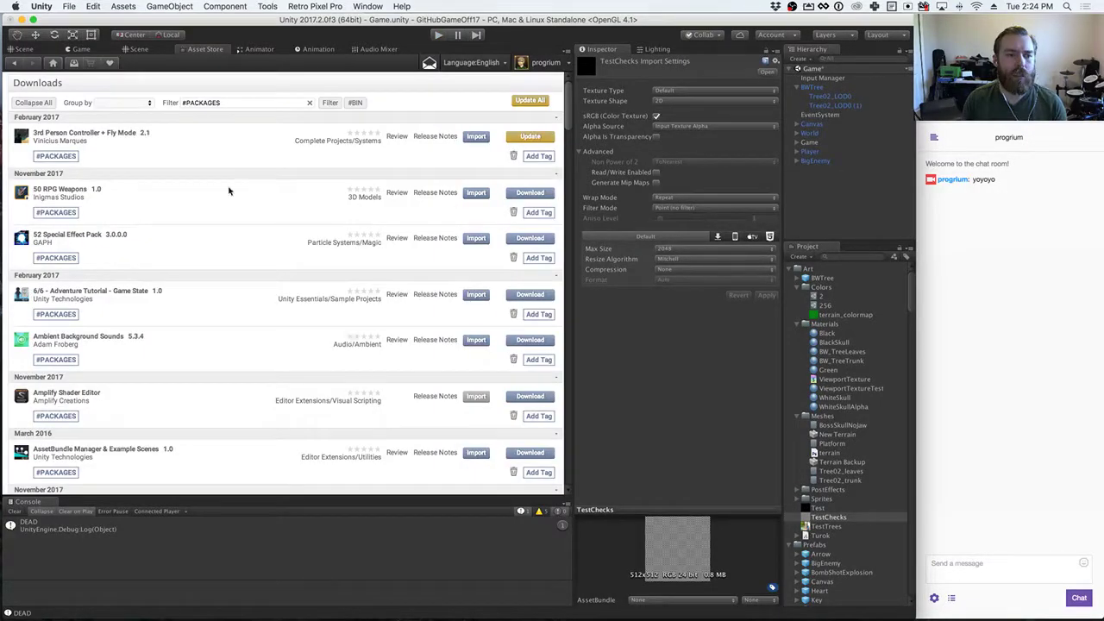
click(230, 105)
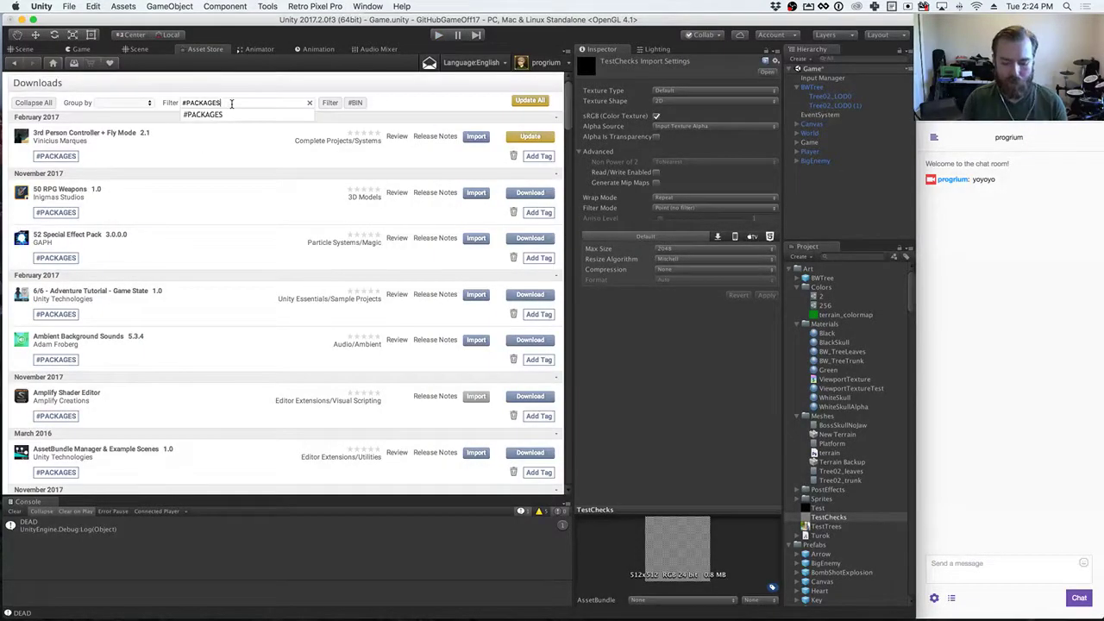
click(309, 103)
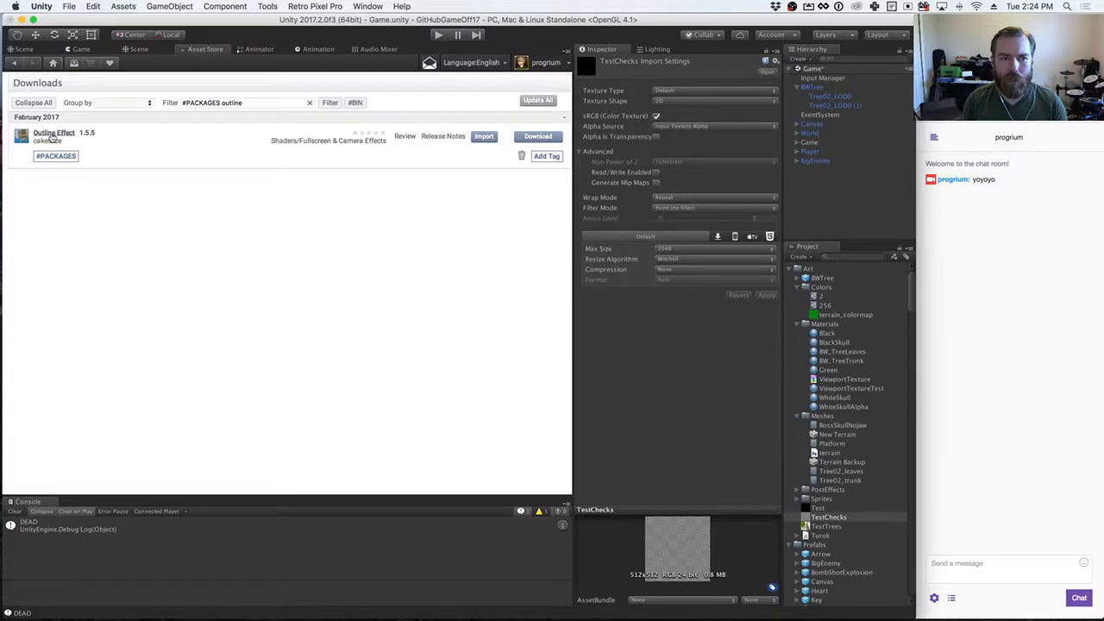
drag(221, 103, 289, 106)
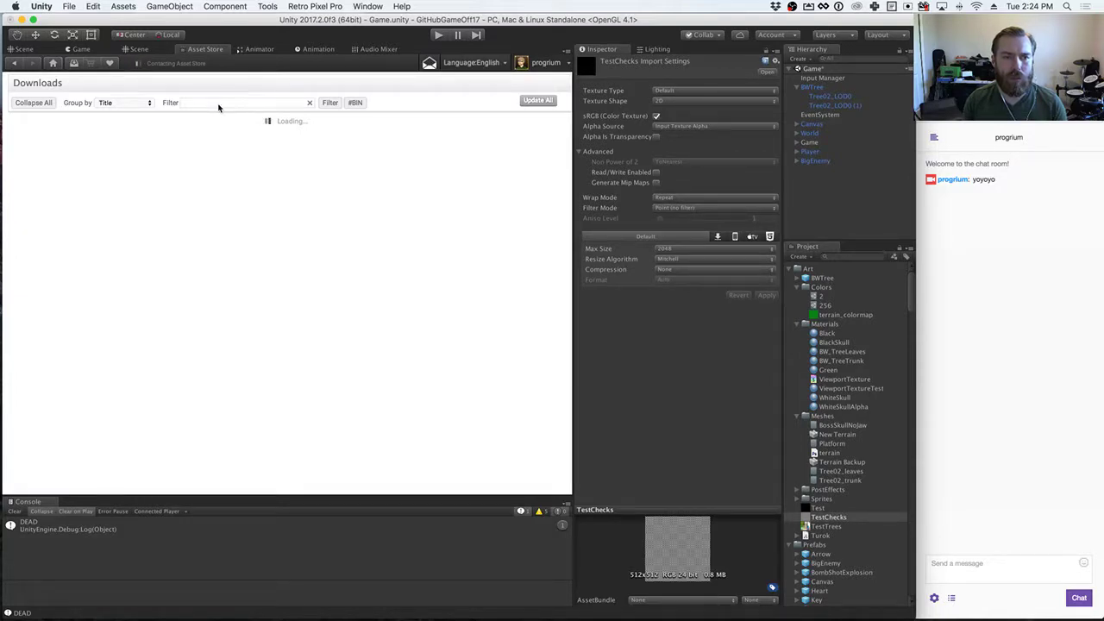
key(super+Tab)
key(super+Tab)
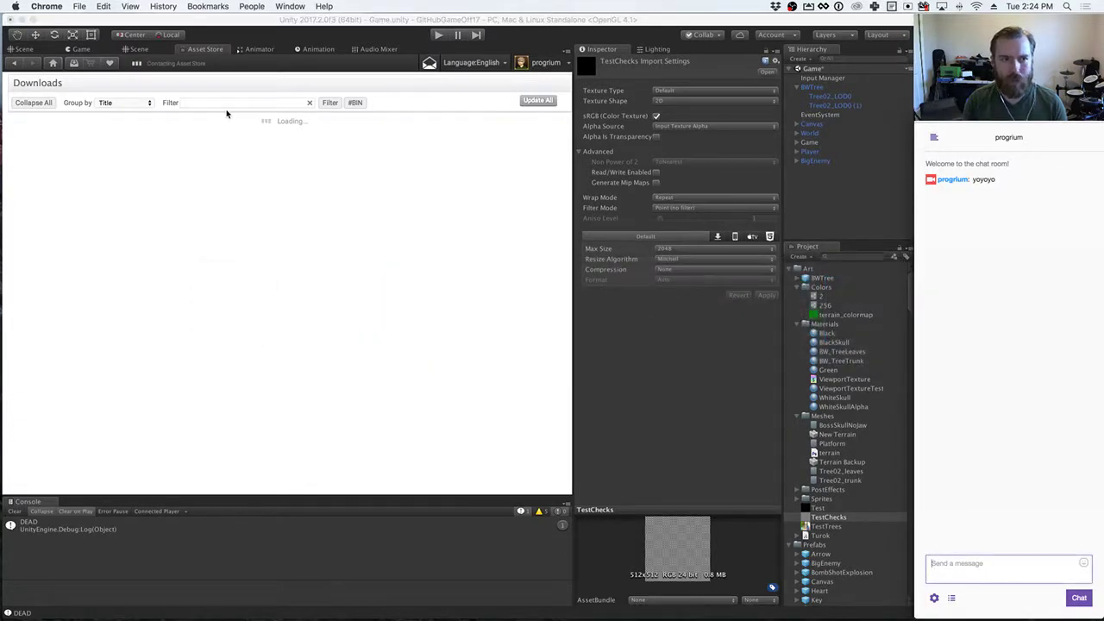
key(super+n)
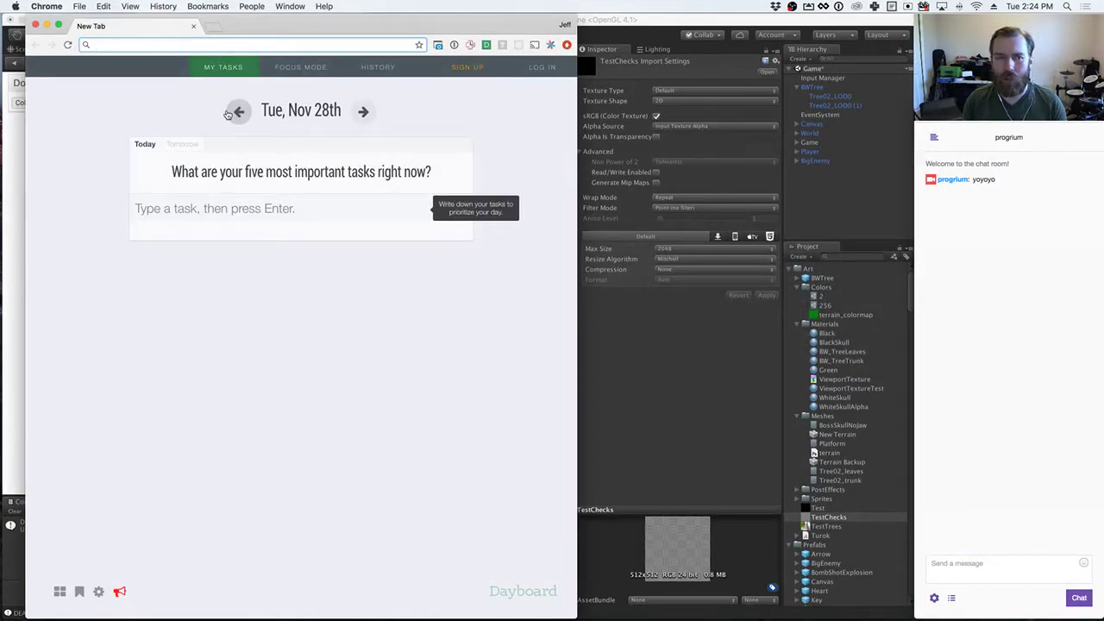
key(super+w)
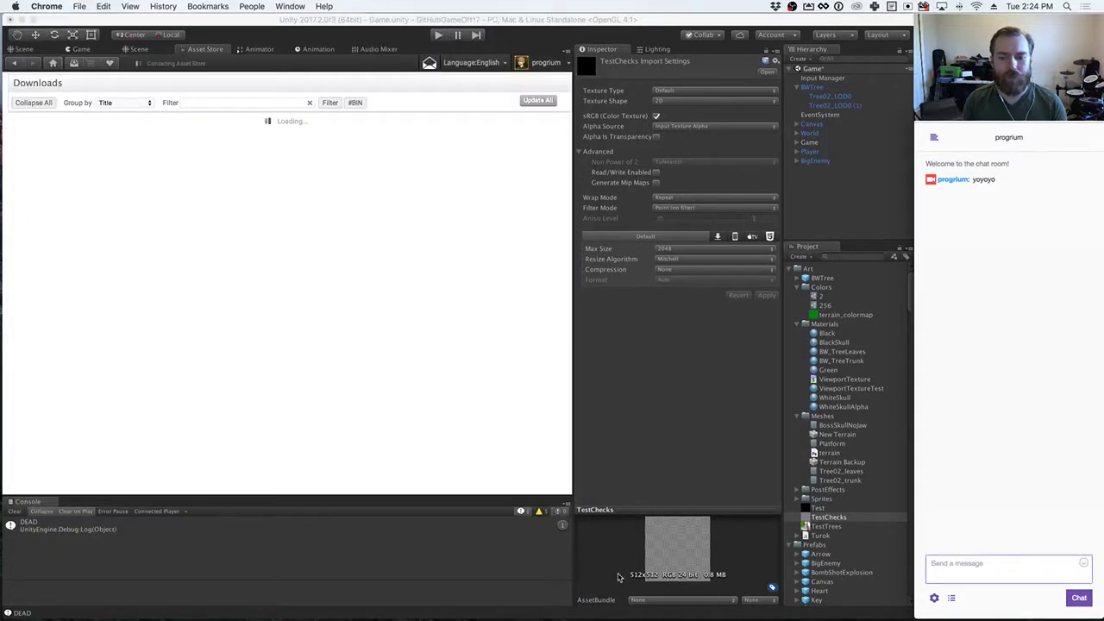
Step: Check the minimized Twitch dashboard windows in Chrome, close the duplicate titled "Demake realms for #GitHubGameOff game", and return to Unity
mouse_move(970, 601)
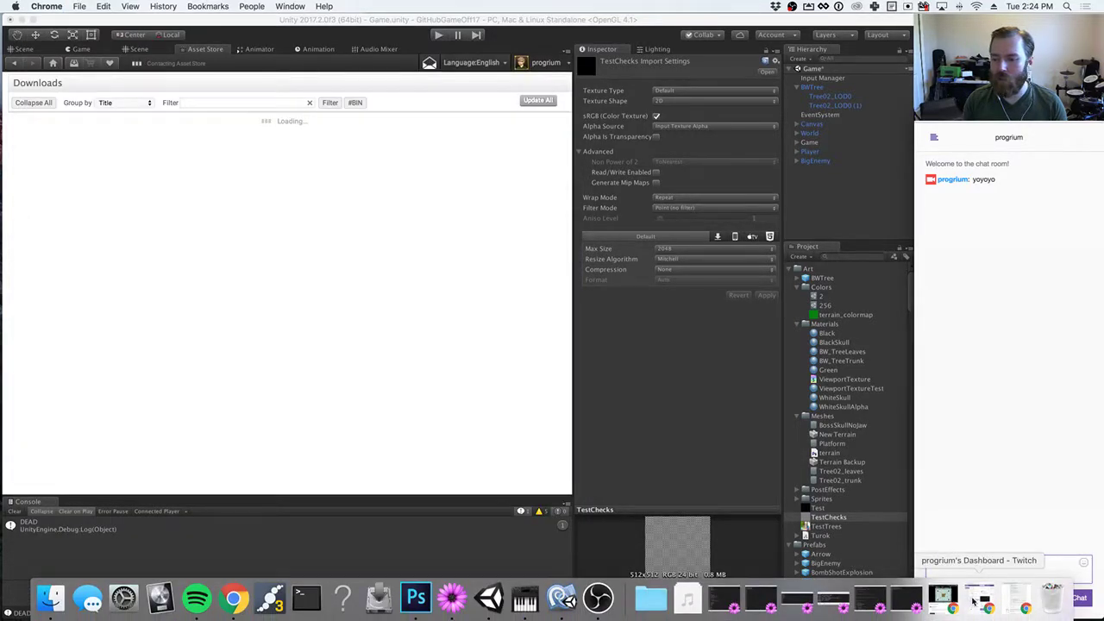
click(1024, 607)
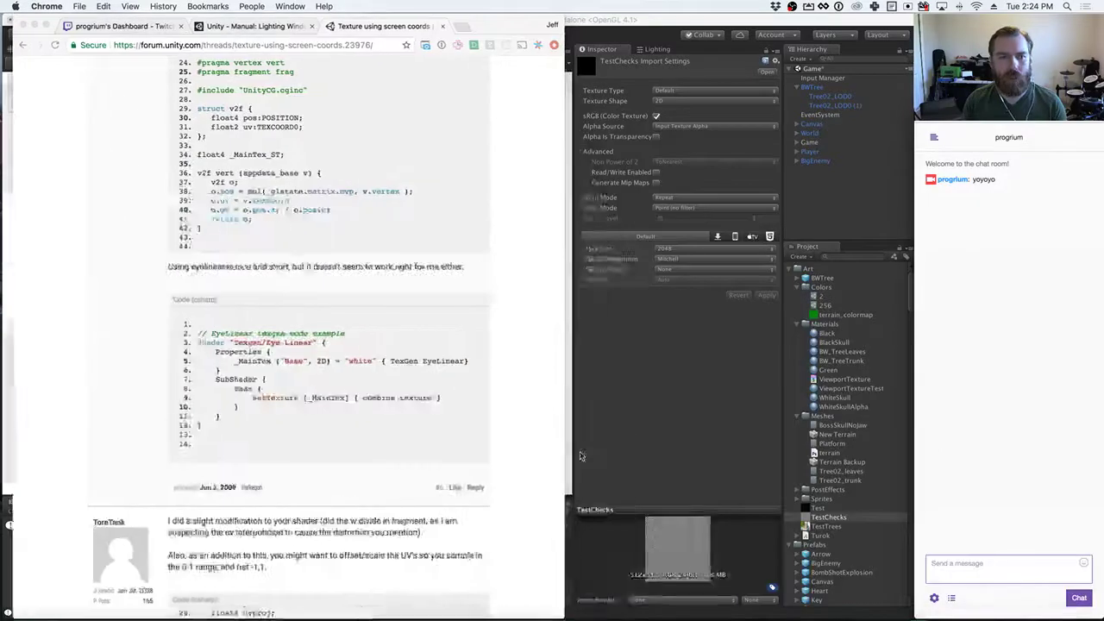
click(114, 26)
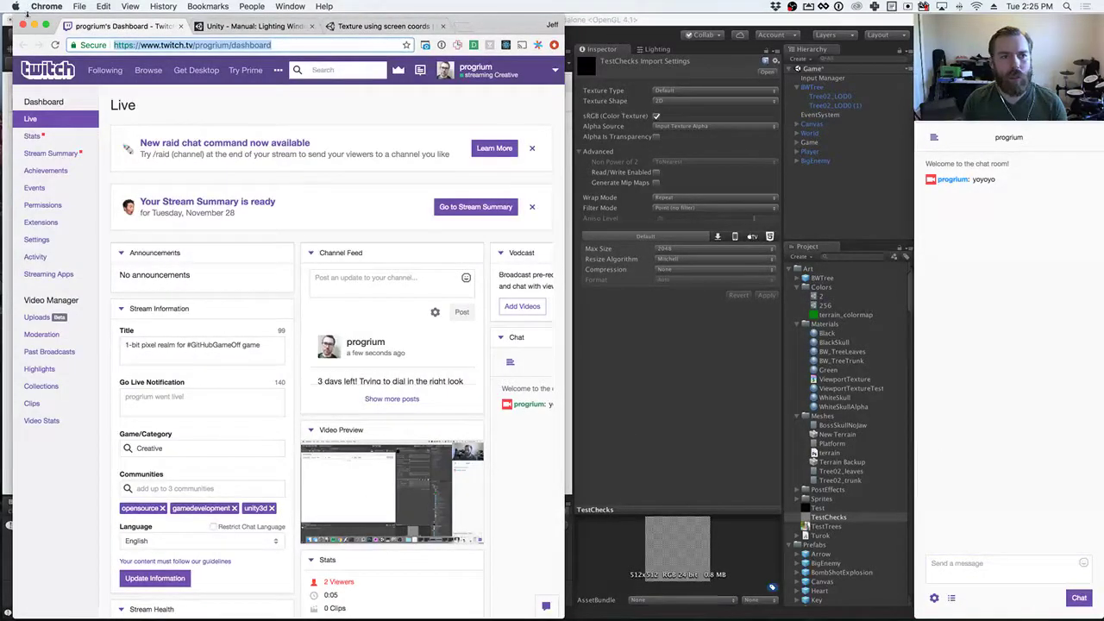
click(34, 27)
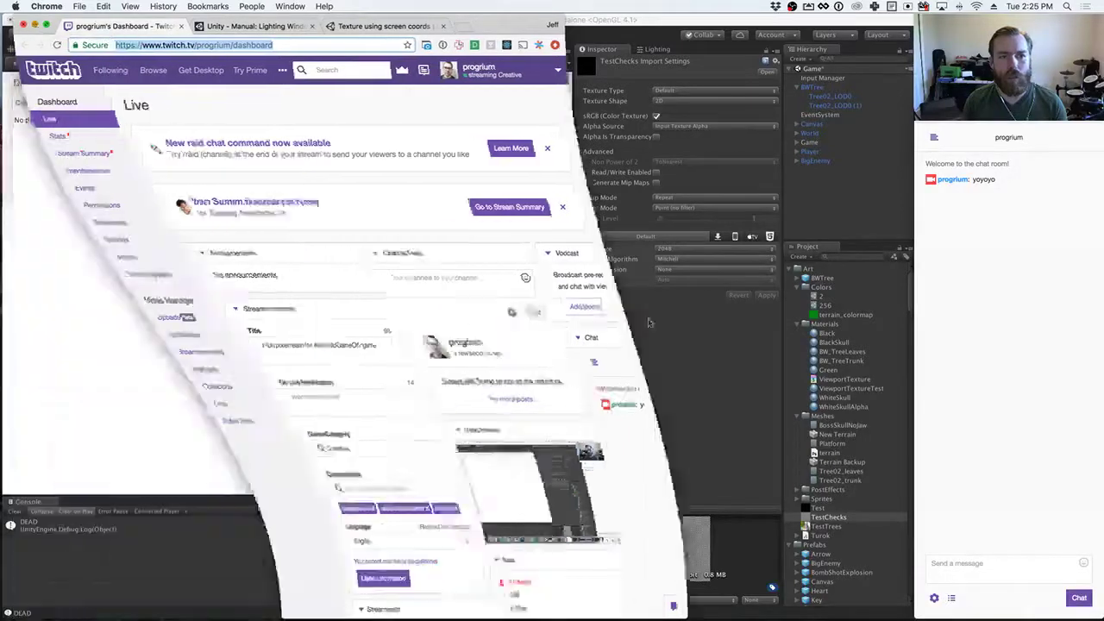
click(980, 596)
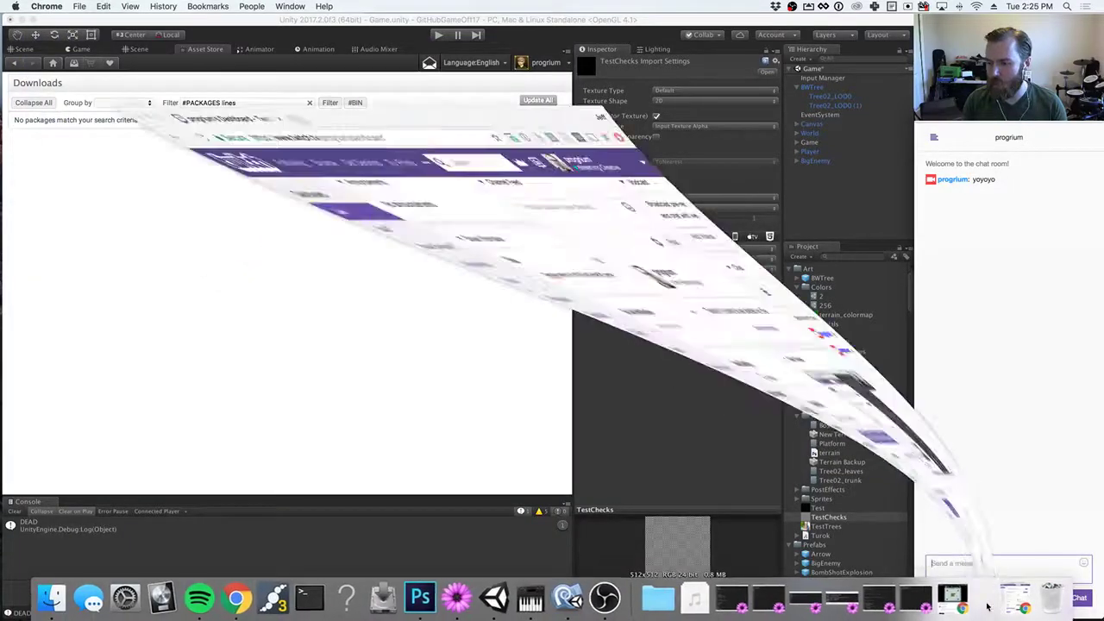
key(super+w)
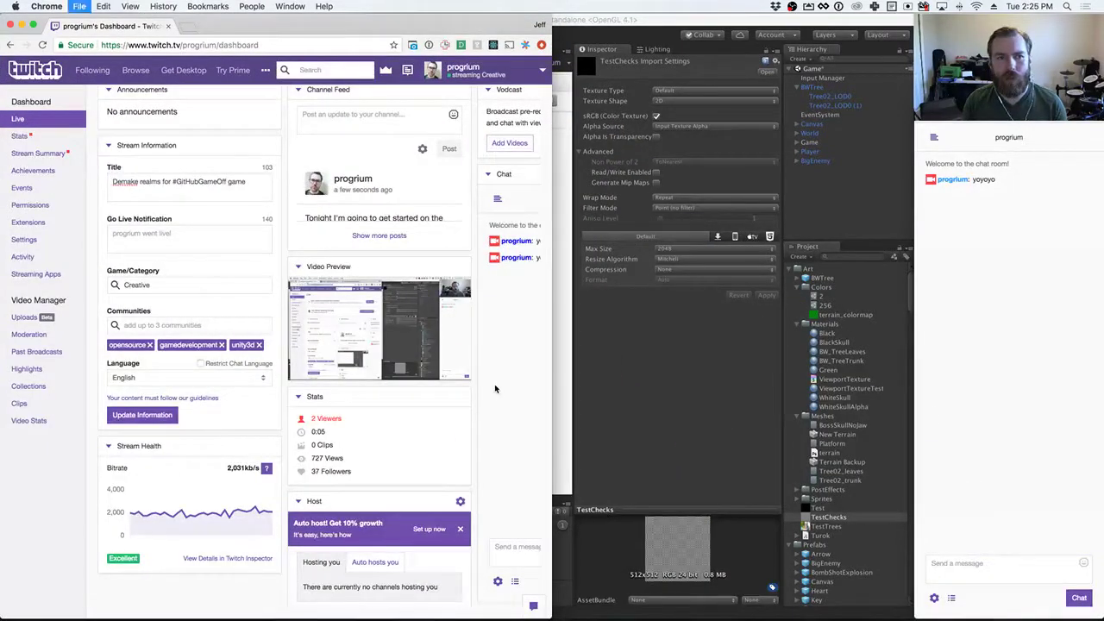
click(163, 178)
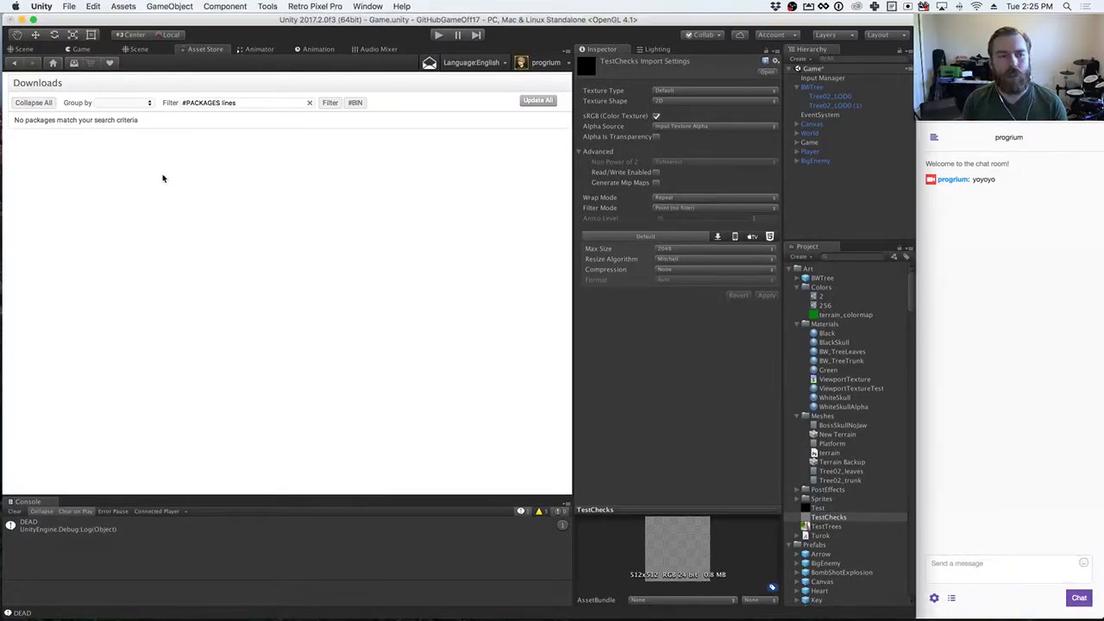
Step: Clear the filter on the Asset Store downloads list so that it covers all packages
double_click(221, 103)
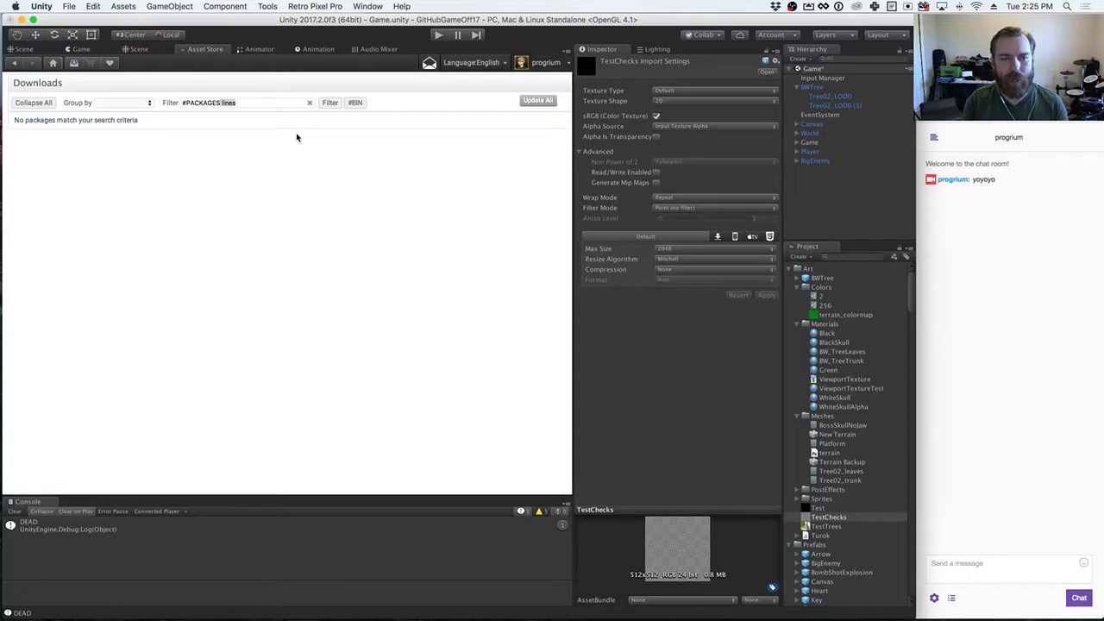
click(261, 102)
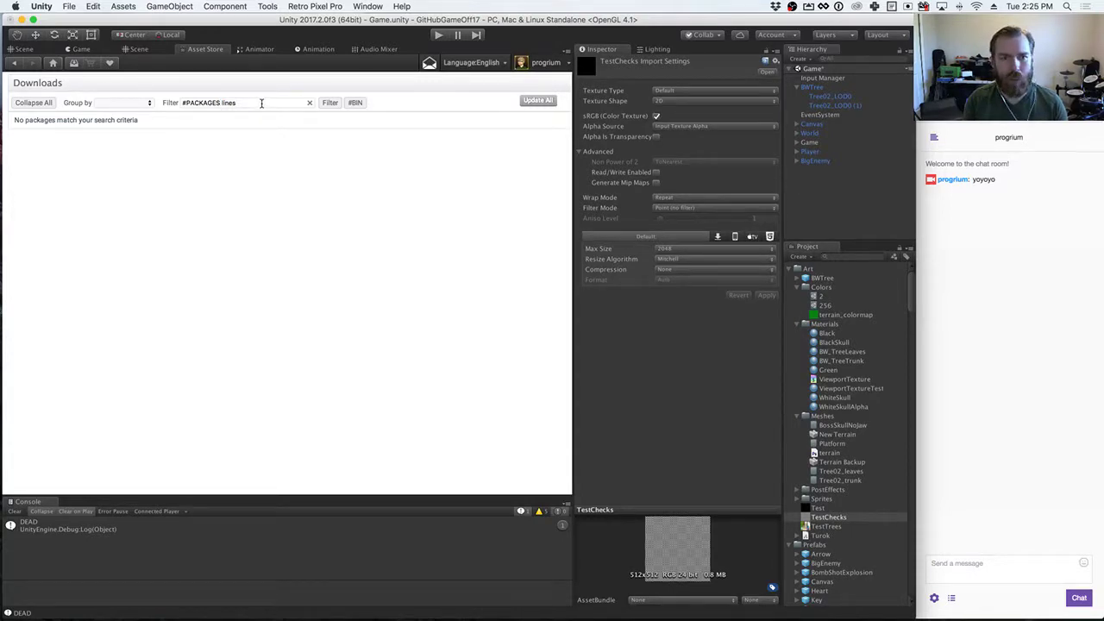
click(311, 104)
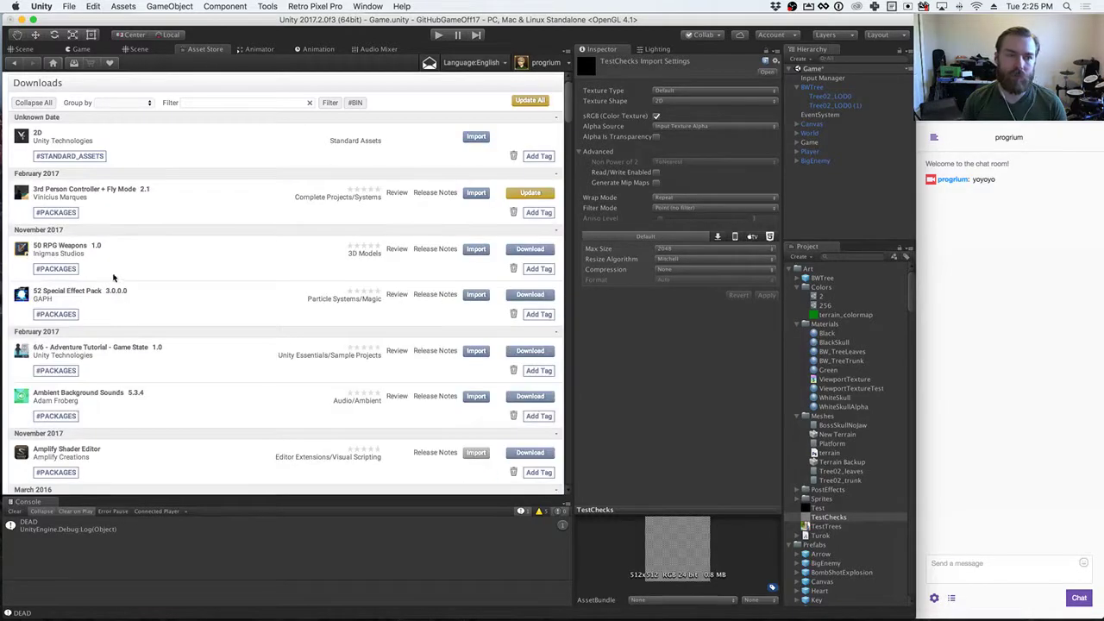
Step: Download the Vectrosity package from the Asset Store downloads and import all of its files into the project
scroll(110, 278, down, 2)
scroll(154, 323, down, 10)
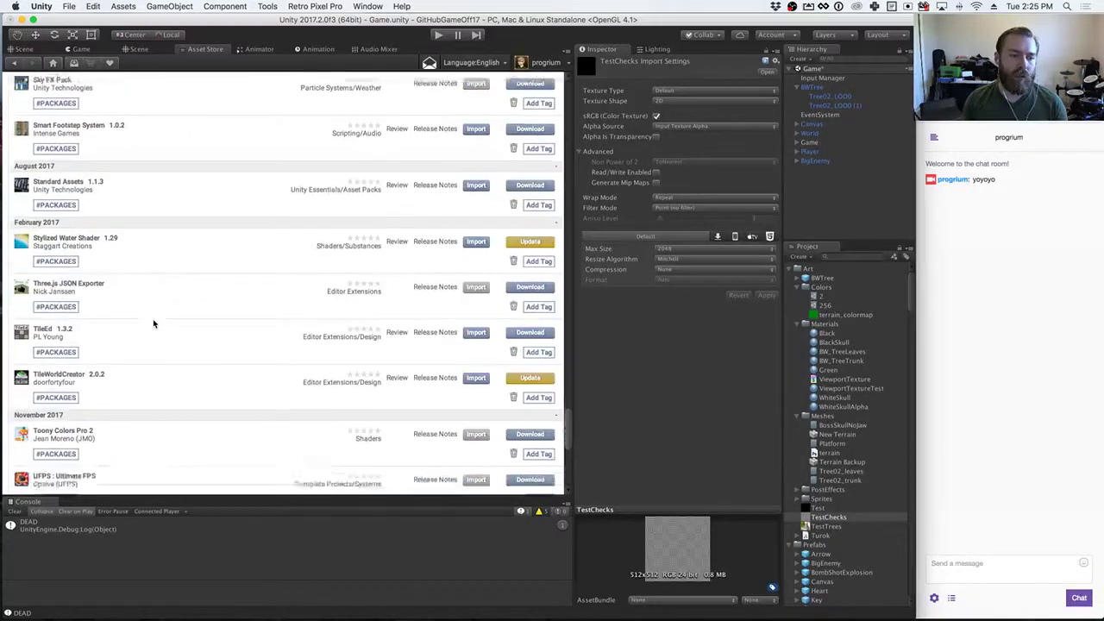
scroll(154, 324, down, 6)
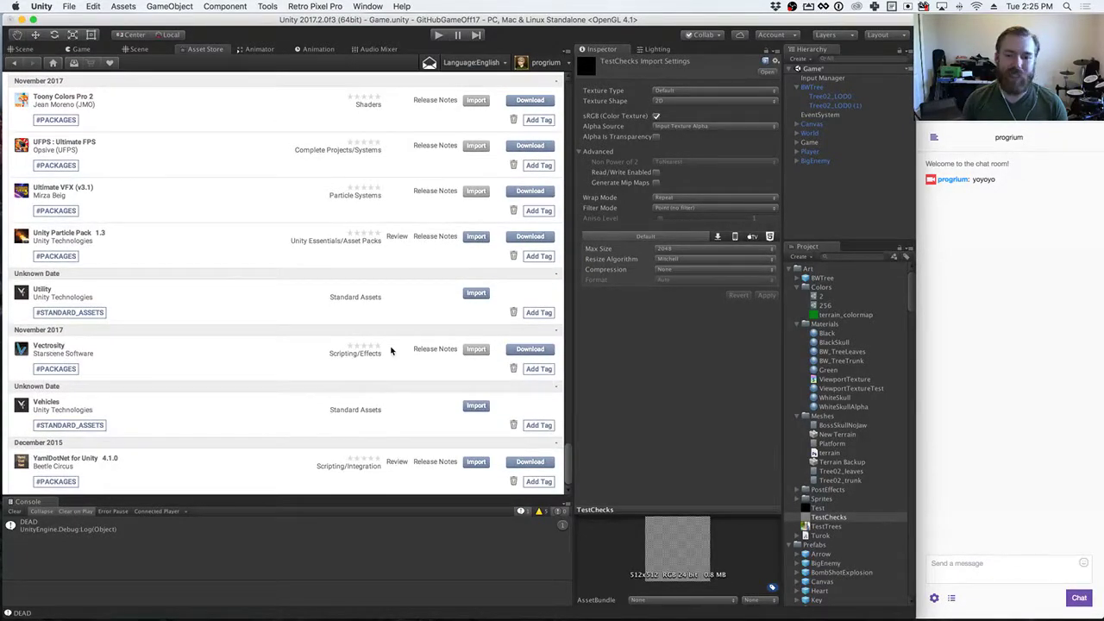
click(530, 350)
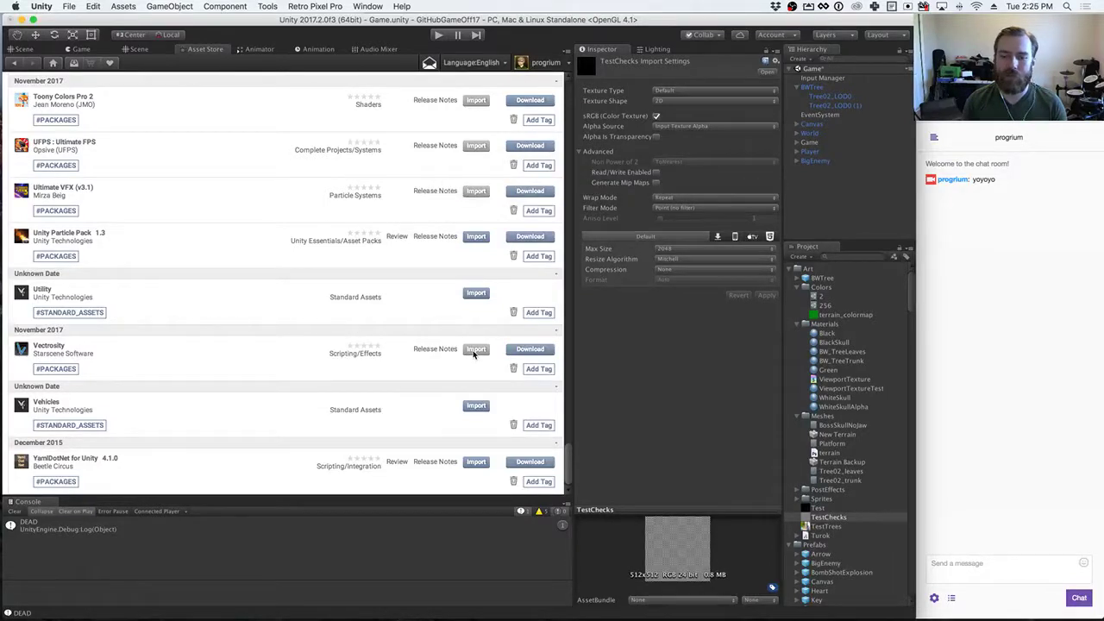
click(476, 350)
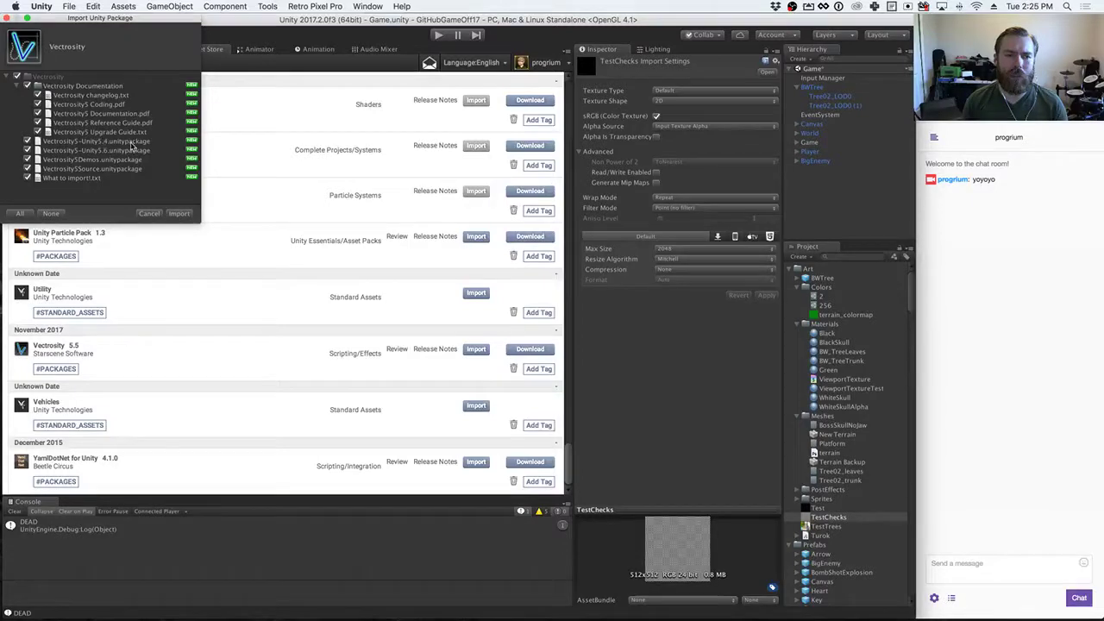
click(179, 214)
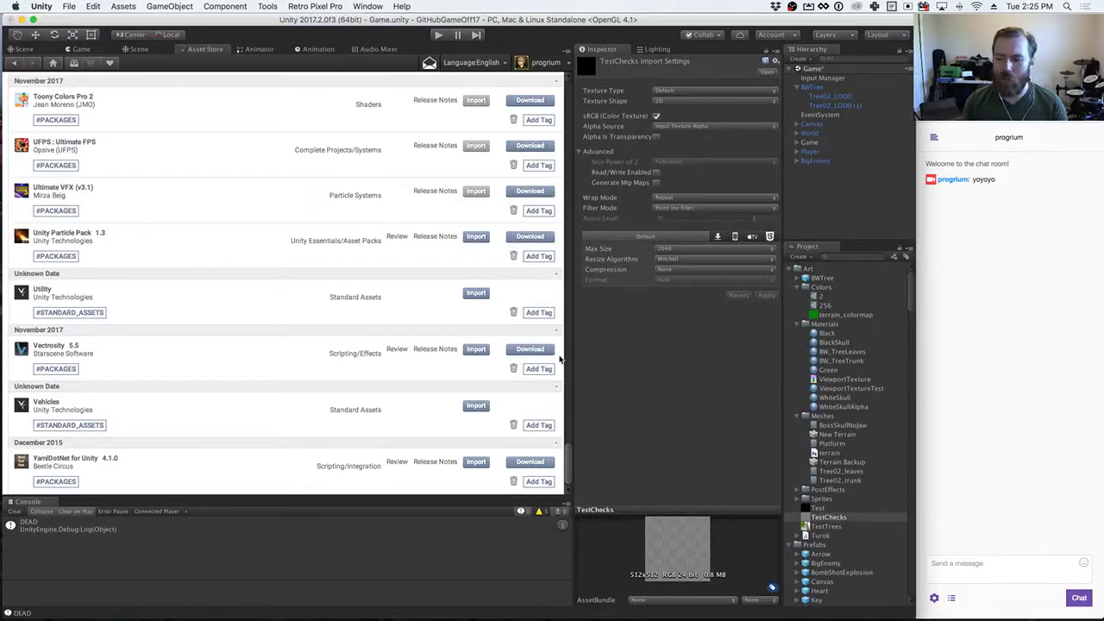
Step: Collapse the expanded asset folders under Vendor in the project and expand the Vectrosity folder
scroll(876, 436, down, 15)
scroll(819, 382, up, 5)
scroll(818, 382, up, 5)
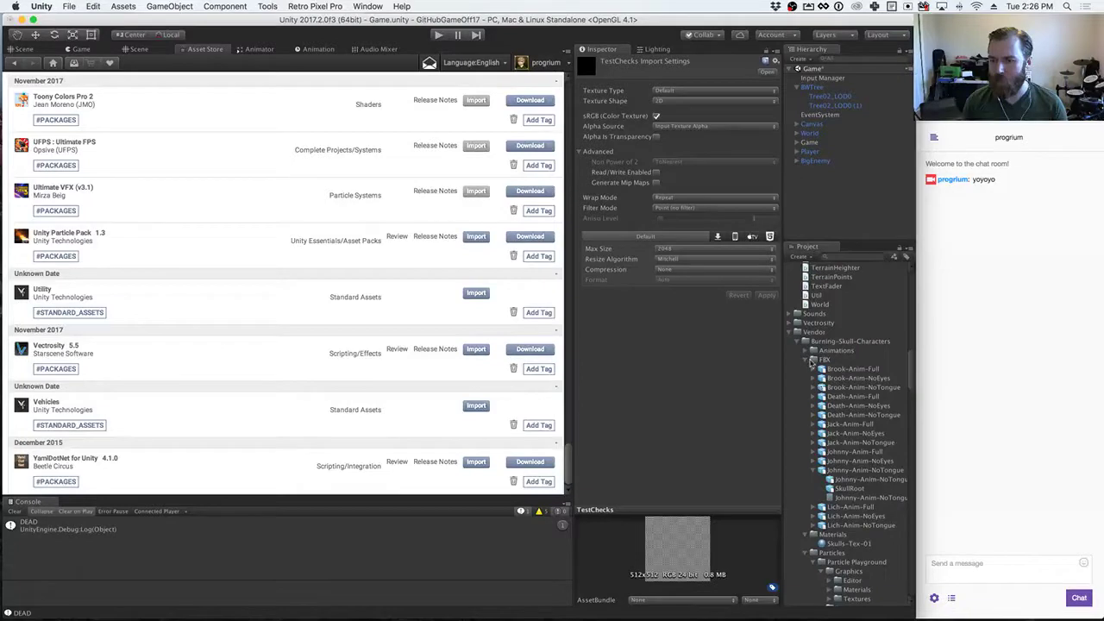
click(805, 361)
click(797, 342)
click(797, 350)
click(804, 387)
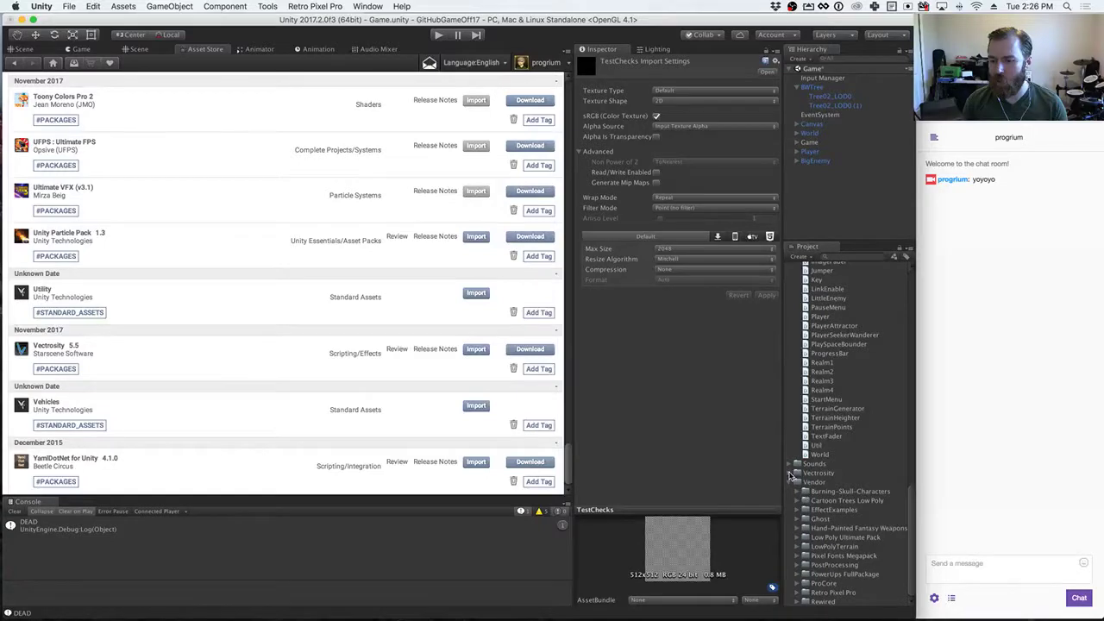
click(797, 472)
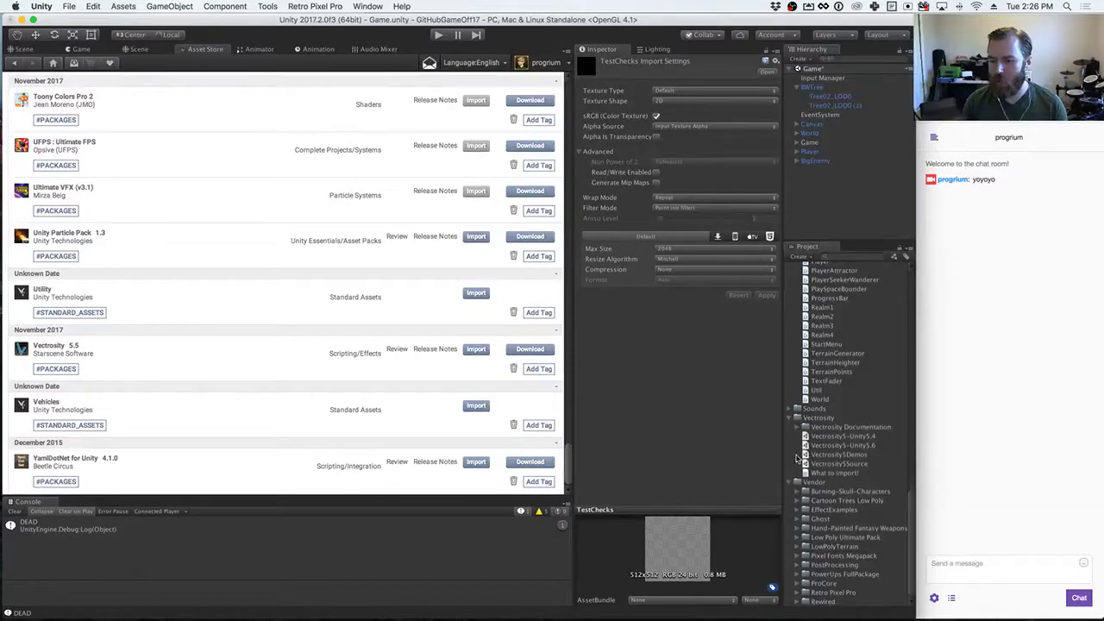
Step: Inspect the Vectrosity packages and read the instructions in the "What to import!" file
click(843, 455)
click(844, 445)
click(843, 436)
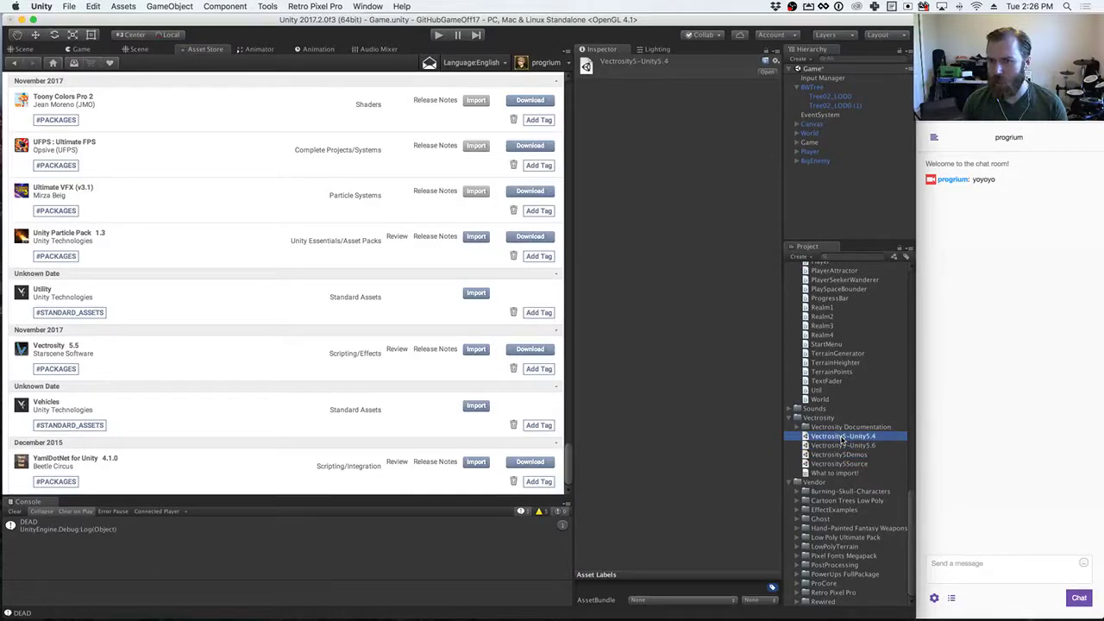
click(829, 463)
click(830, 473)
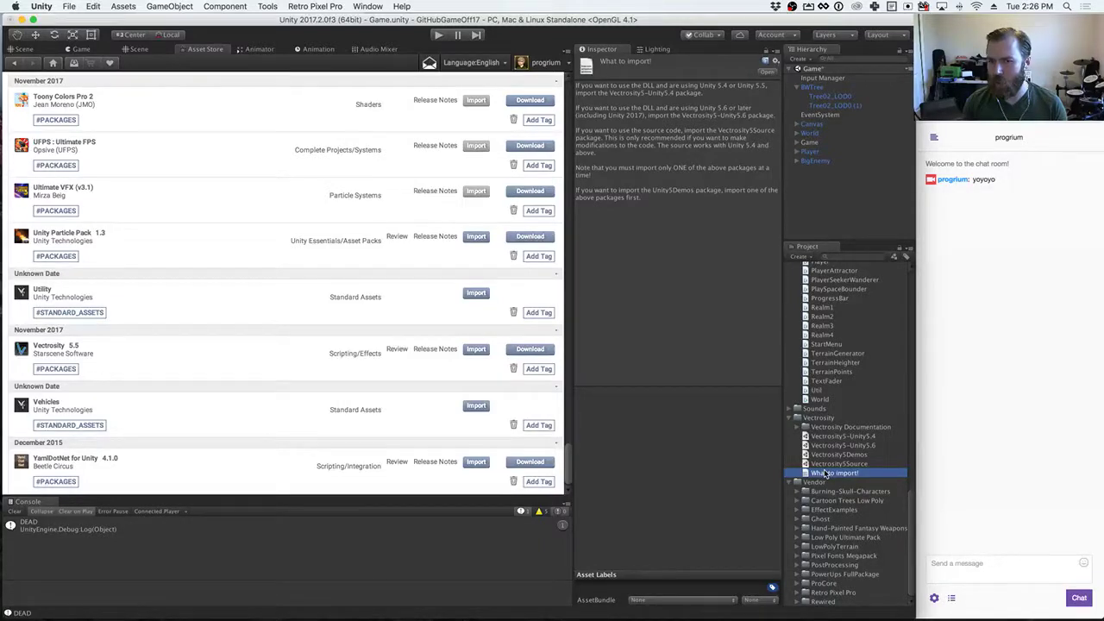
Step: Check the available actions for the Vectrosity5-Unity5.6 package and reread the "What to import!" notes
click(852, 446)
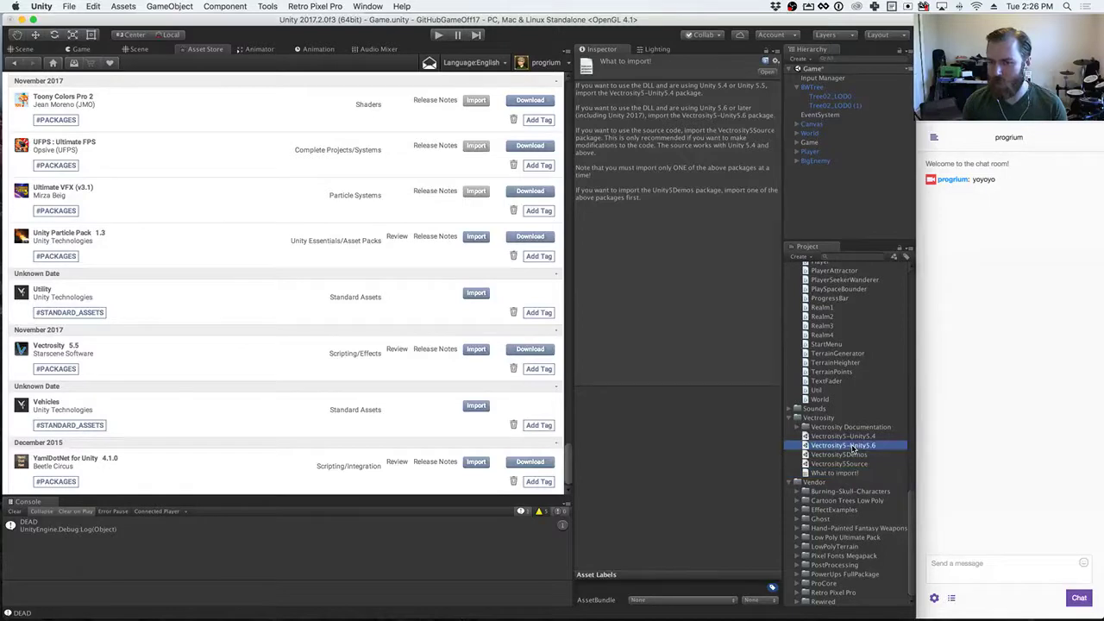
right_click(854, 446)
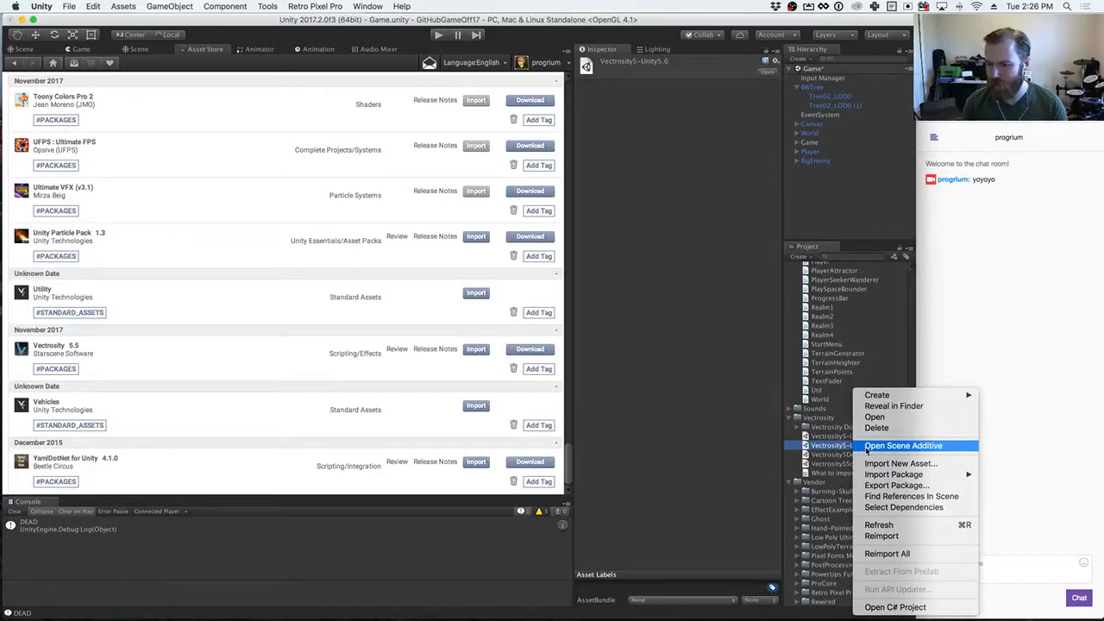
mouse_move(877, 474)
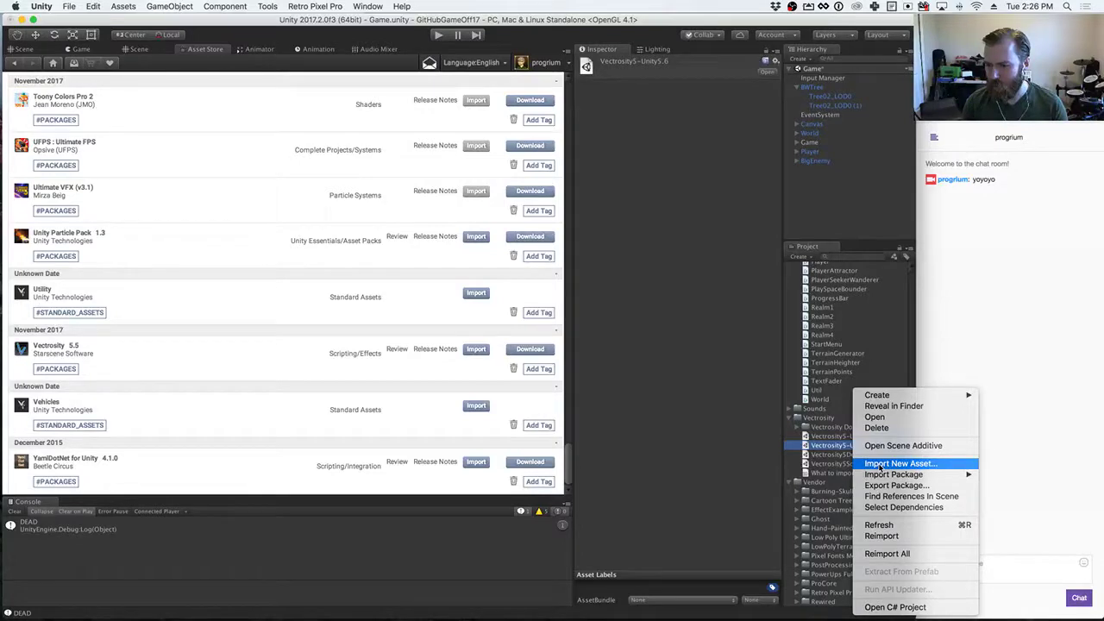
click(835, 449)
click(832, 474)
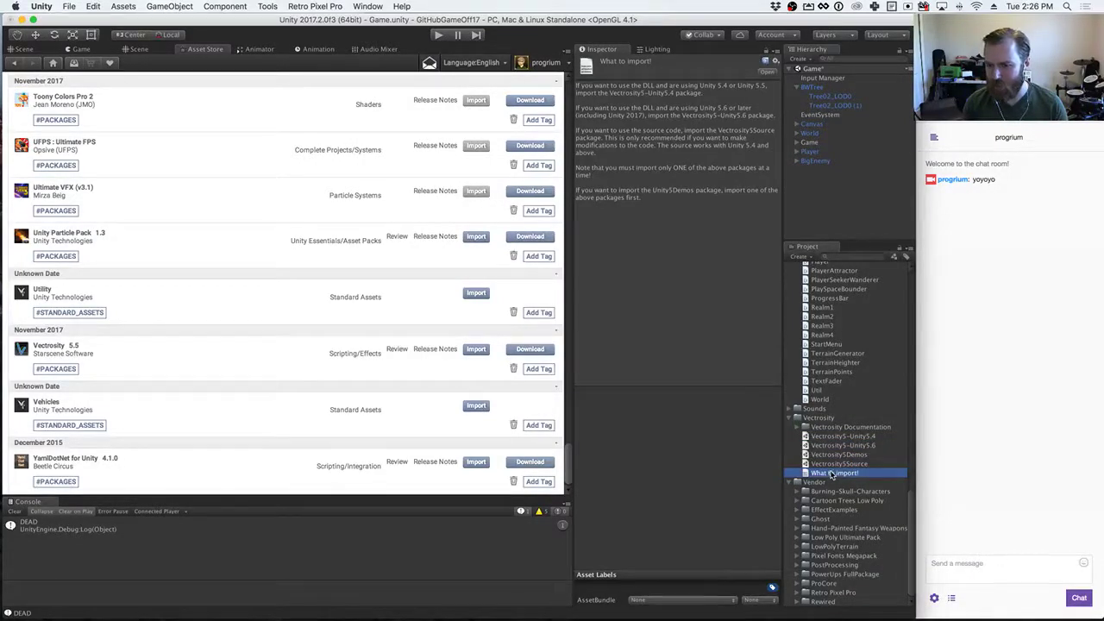
Step: Expand the Vectrosity Documentation folder and reveal the Vectrosity5 Documentation file in Finder
click(797, 427)
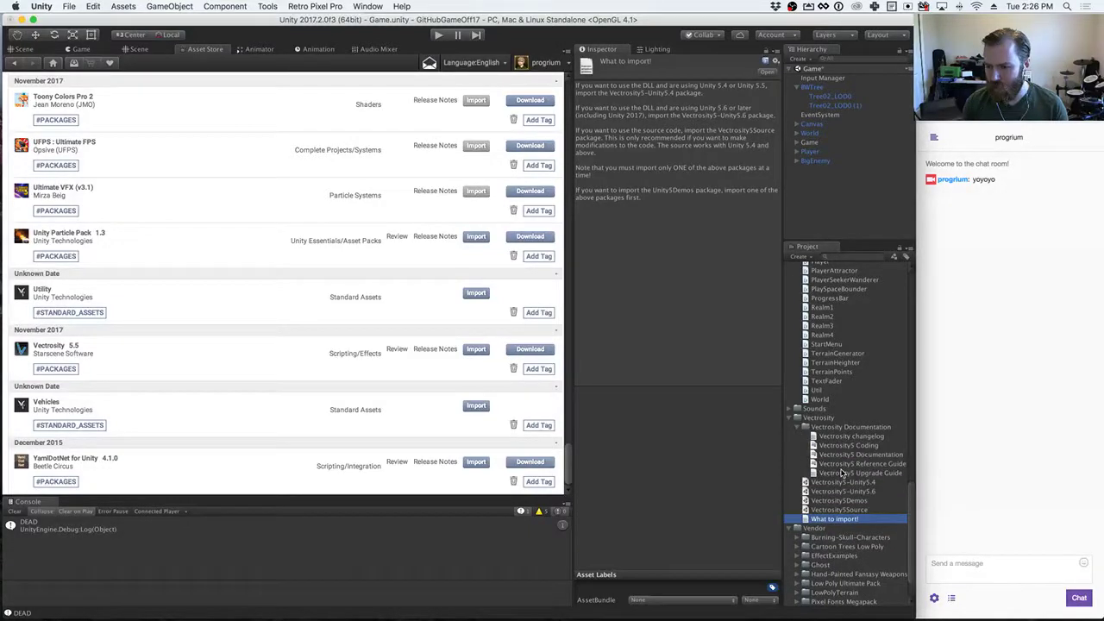
click(843, 464)
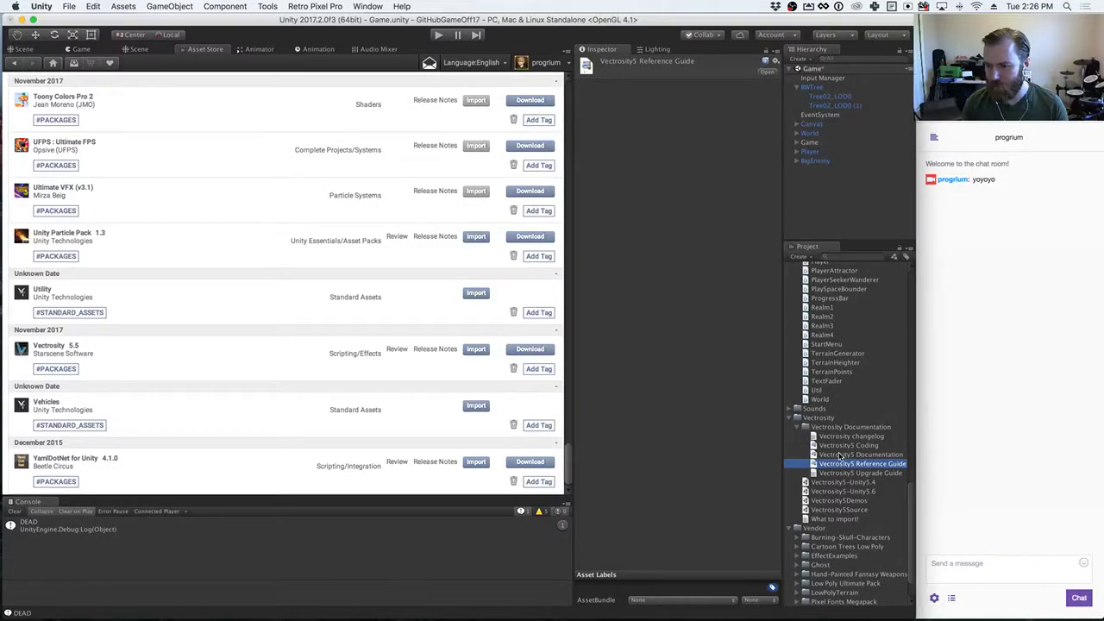
click(840, 455)
right_click(839, 454)
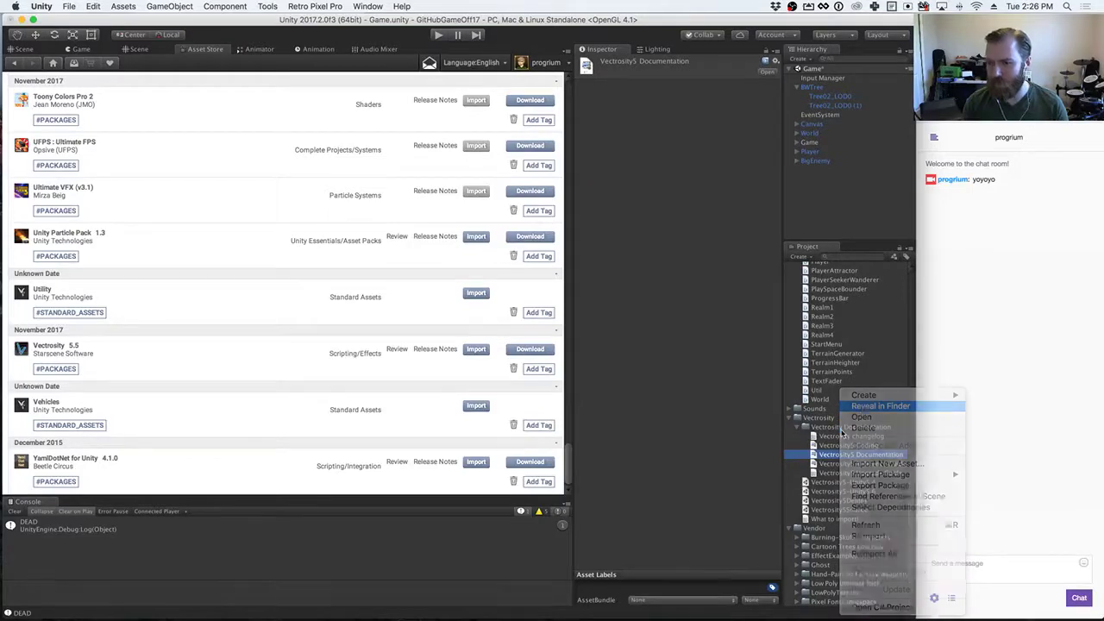
click(853, 408)
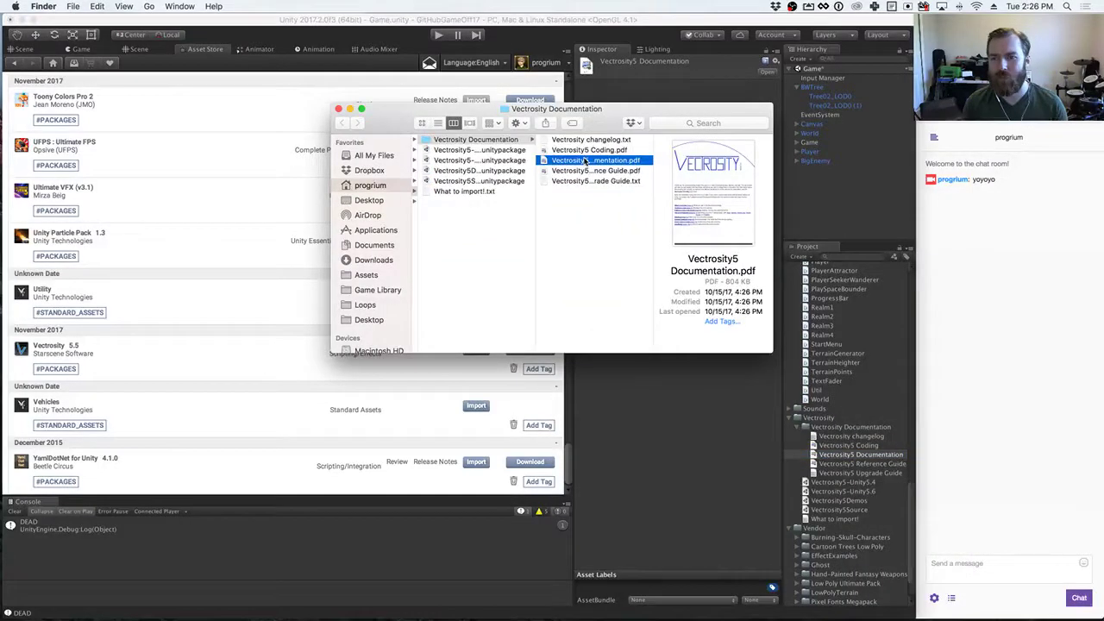
Step: Open the Vectrosity5 Documentation PDF and read through the sections on what's included, creating a line and editing a line in the scene
double_click(585, 162)
scroll(320, 304, down, 10)
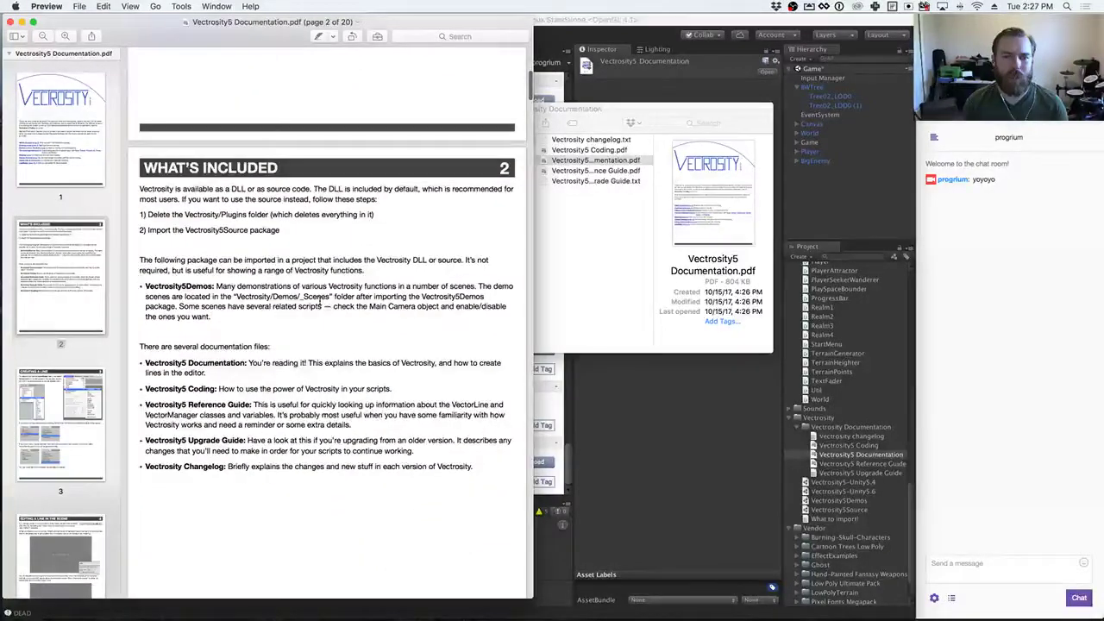
scroll(321, 300, down, 2)
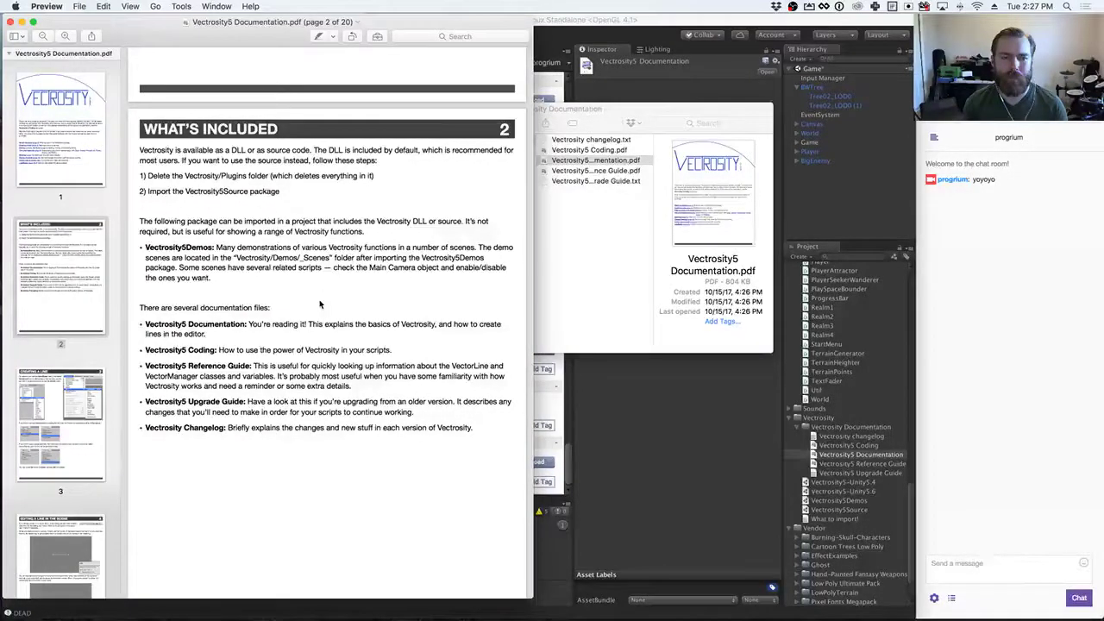
scroll(319, 300, down, 10)
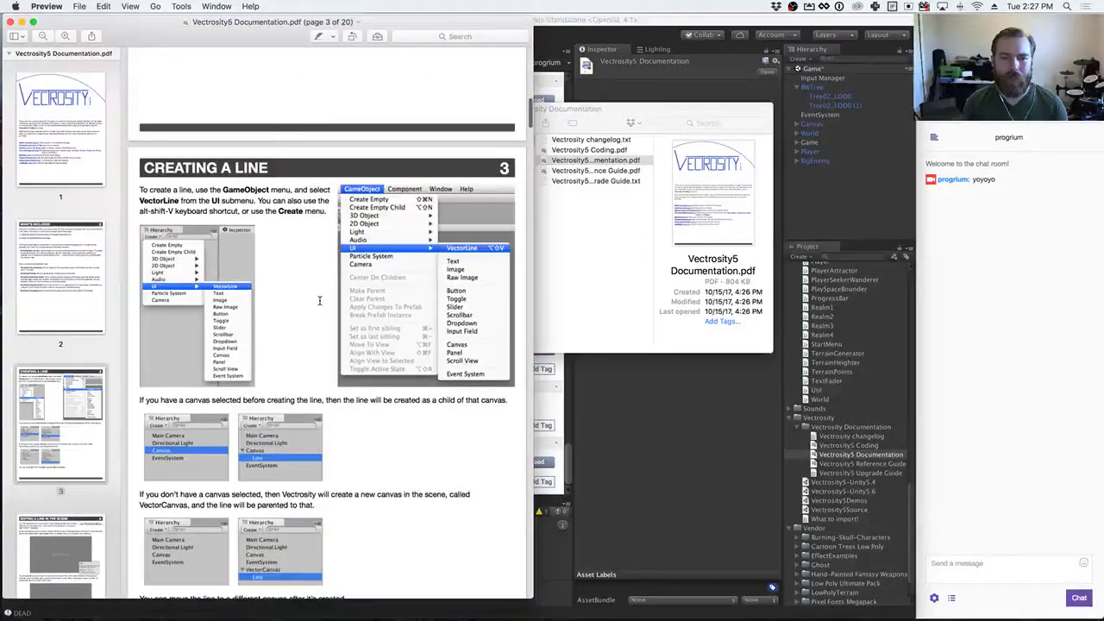
scroll(319, 300, down, 5)
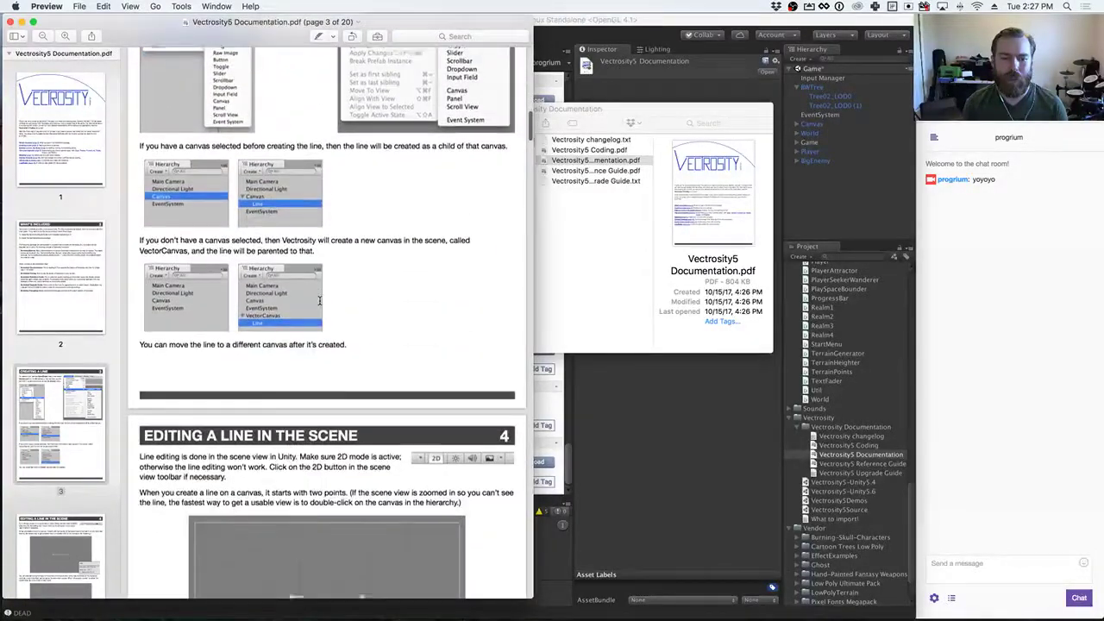
scroll(319, 300, down, 5)
scroll(319, 310, down, 15)
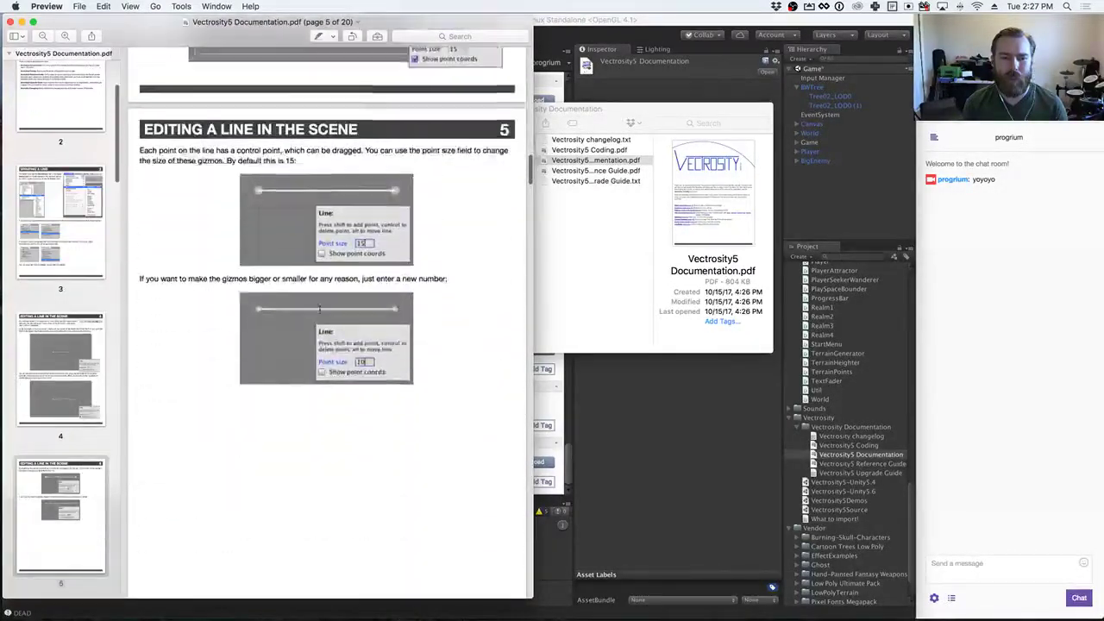
scroll(319, 309, down, 20)
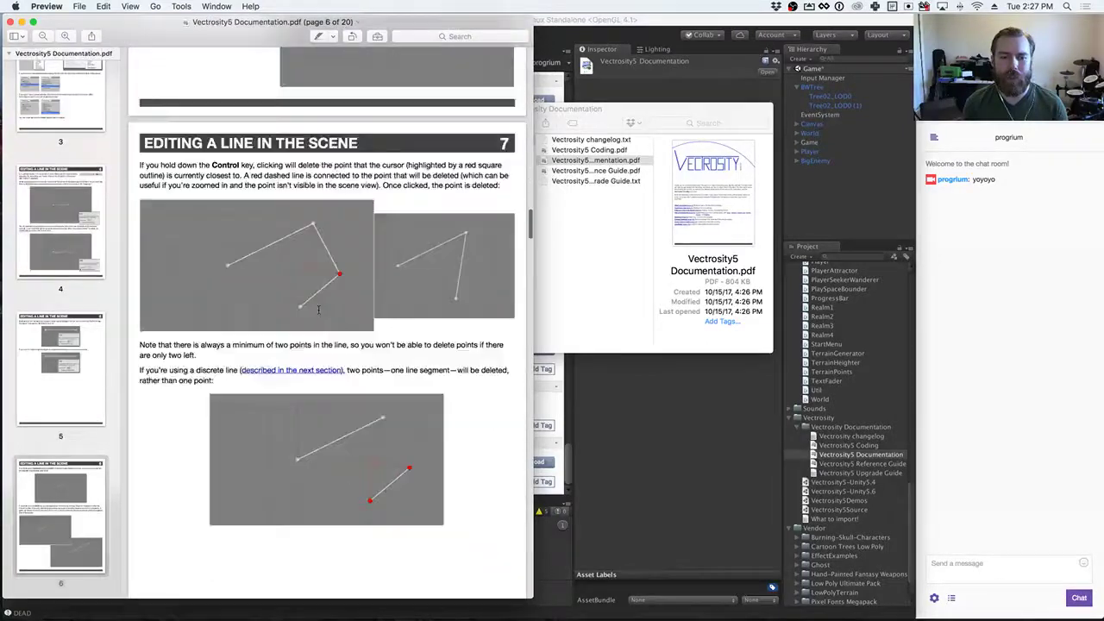
Step: Skim the Vectrosity documentation's pages on the line inspector, masking and canvas controls, up to using lines in code
scroll(318, 313, down, 20)
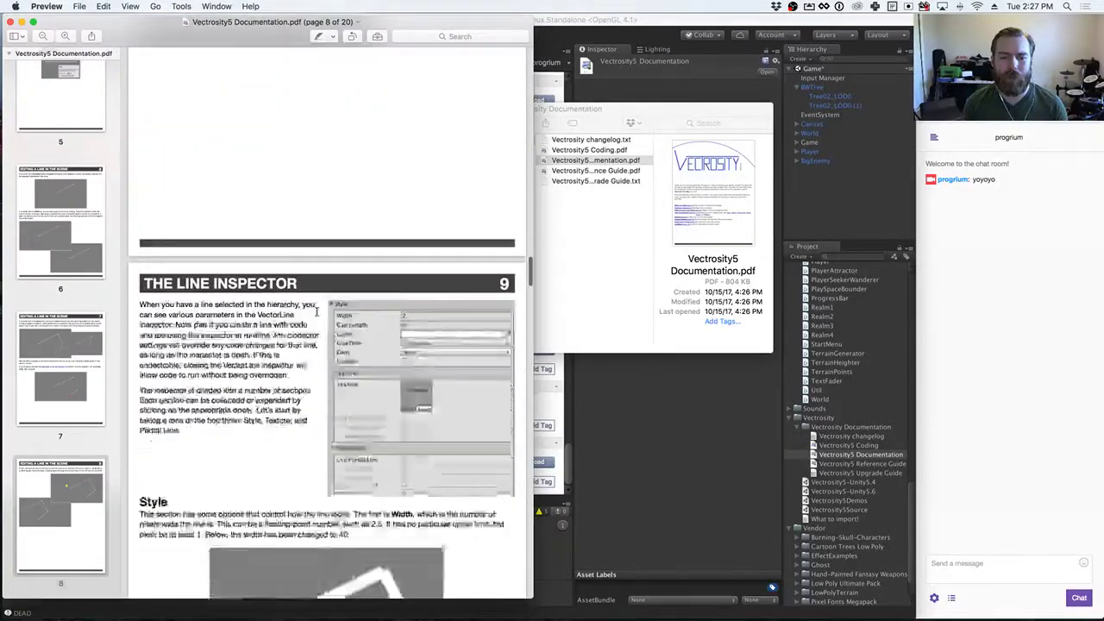
scroll(301, 320, down, 10)
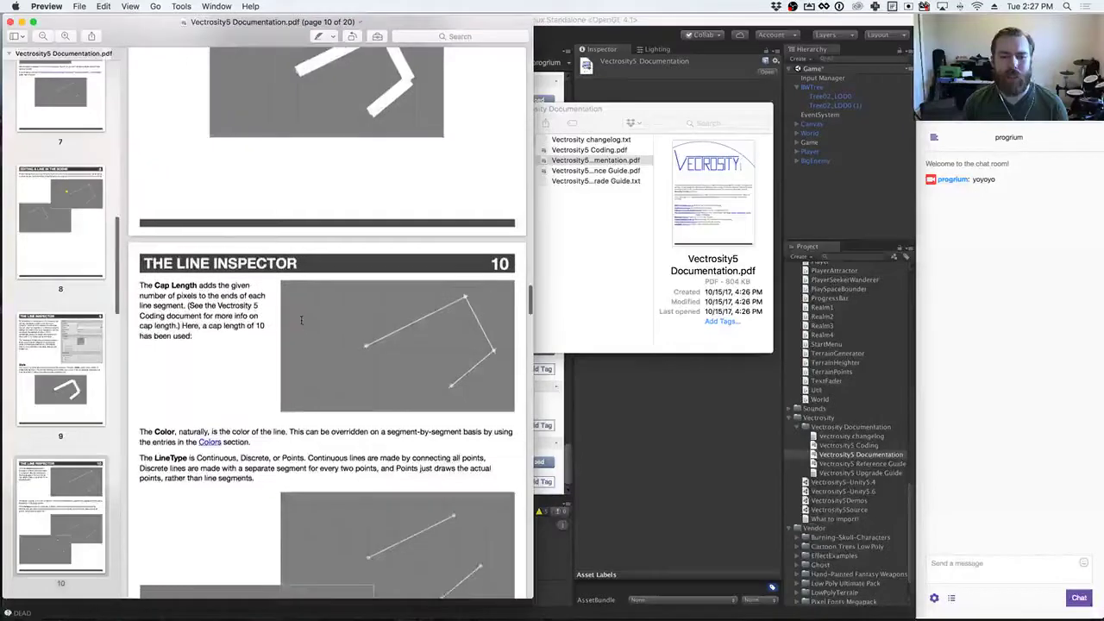
scroll(286, 321, down, 15)
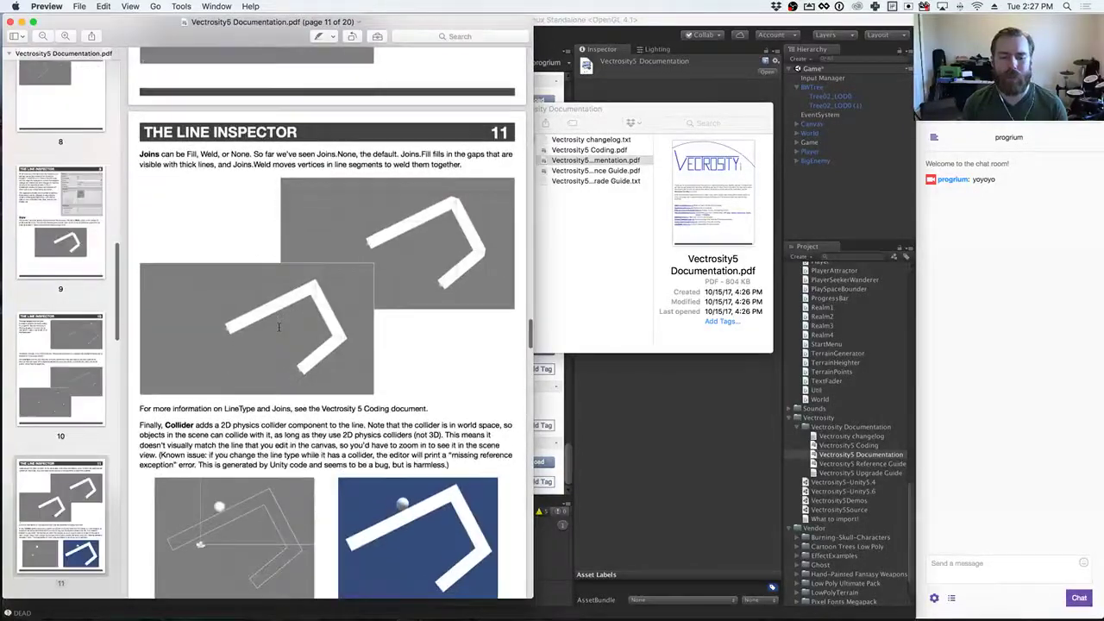
scroll(278, 326, down, 15)
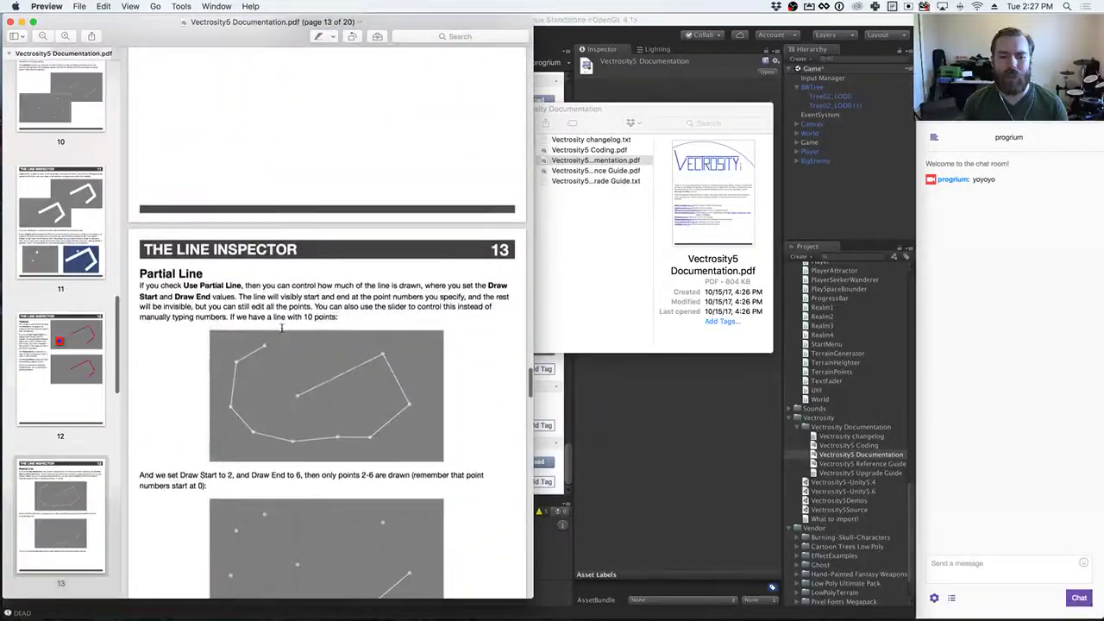
scroll(281, 327, down, 2)
scroll(281, 327, up, 4)
scroll(281, 327, down, 6)
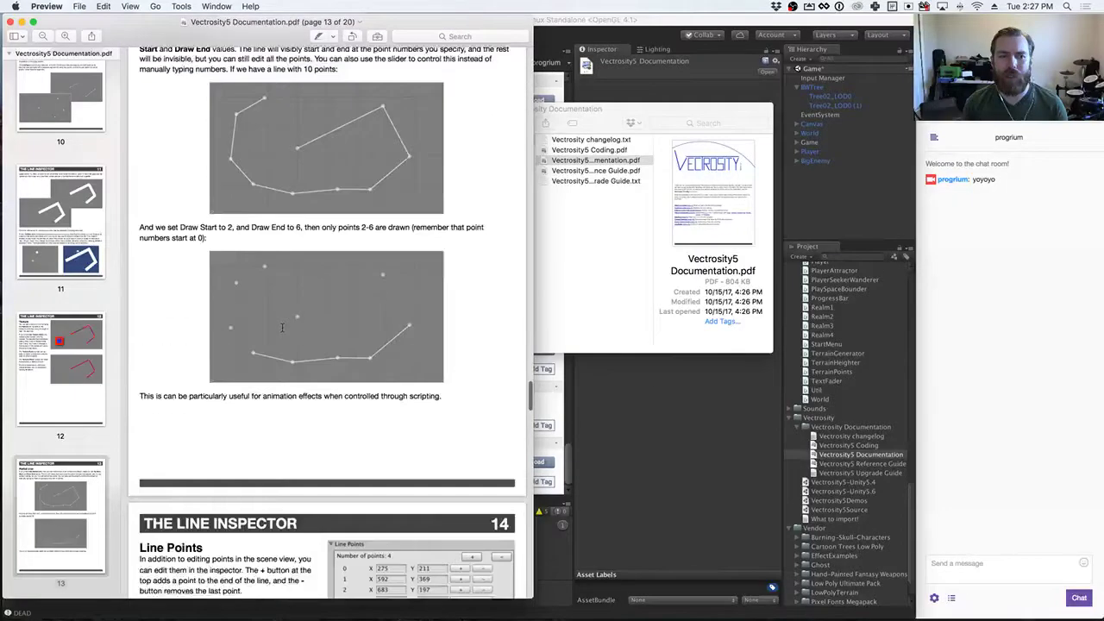
scroll(281, 327, down, 5)
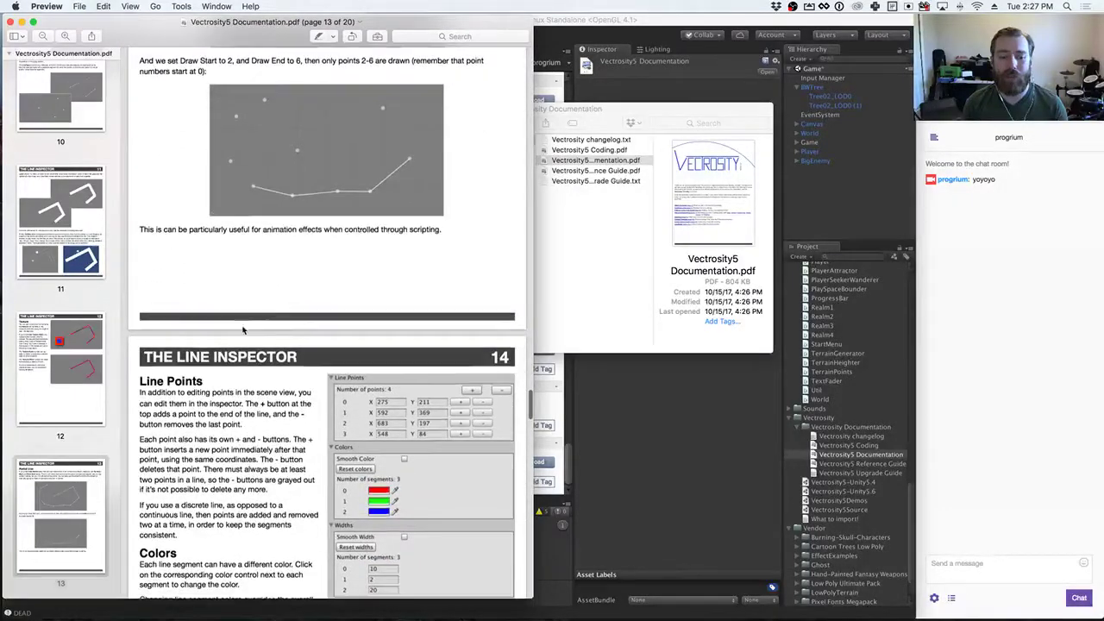
scroll(342, 358, down, 18)
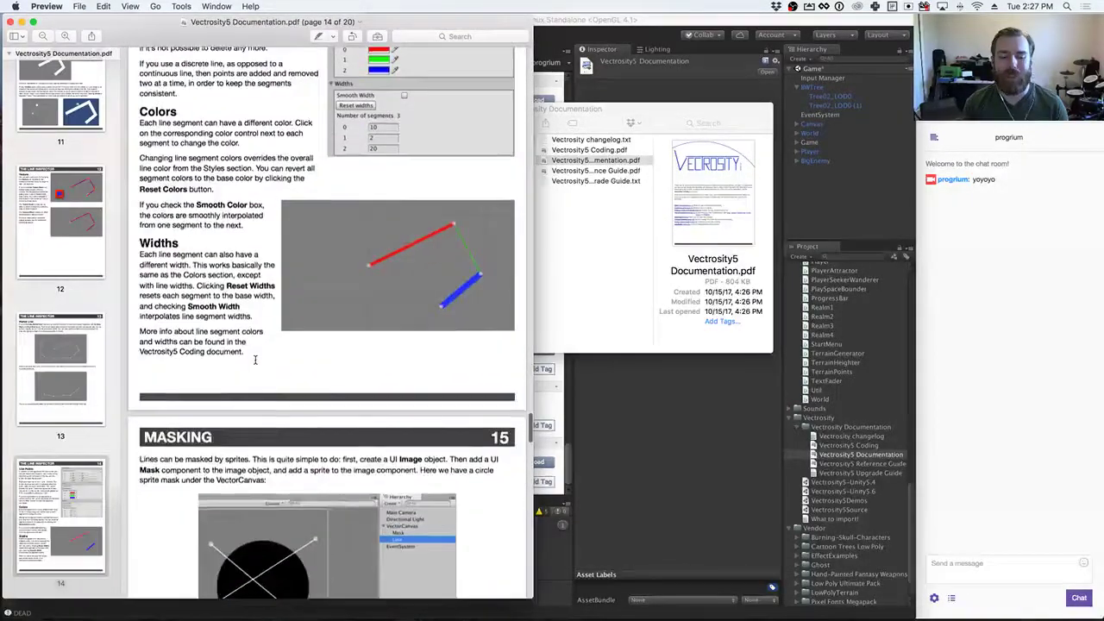
scroll(256, 361, down, 20)
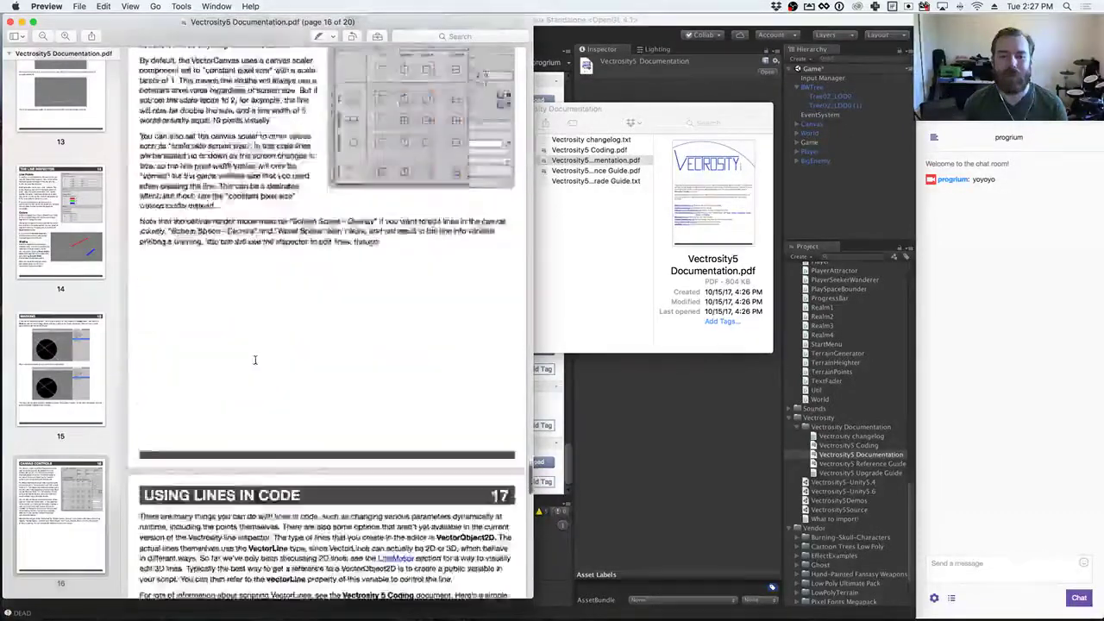
Step: Read the LineMaker section on generating 3D vector lines from meshes, including 2D points and quads versus triangles
scroll(254, 361, down, 20)
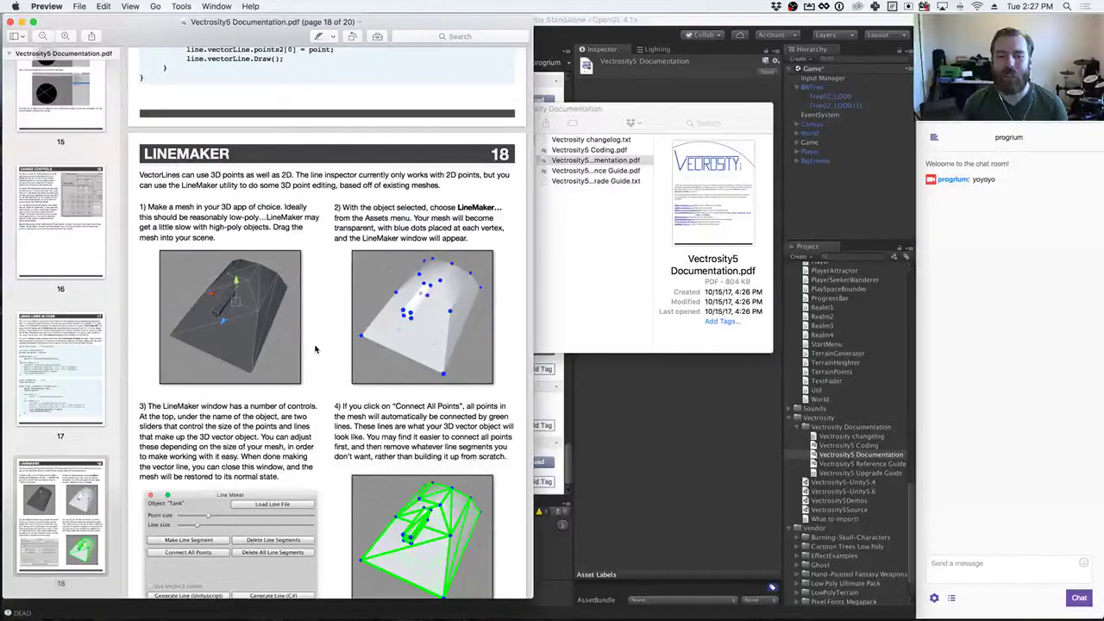
scroll(316, 349, down, 2)
scroll(318, 348, down, 4)
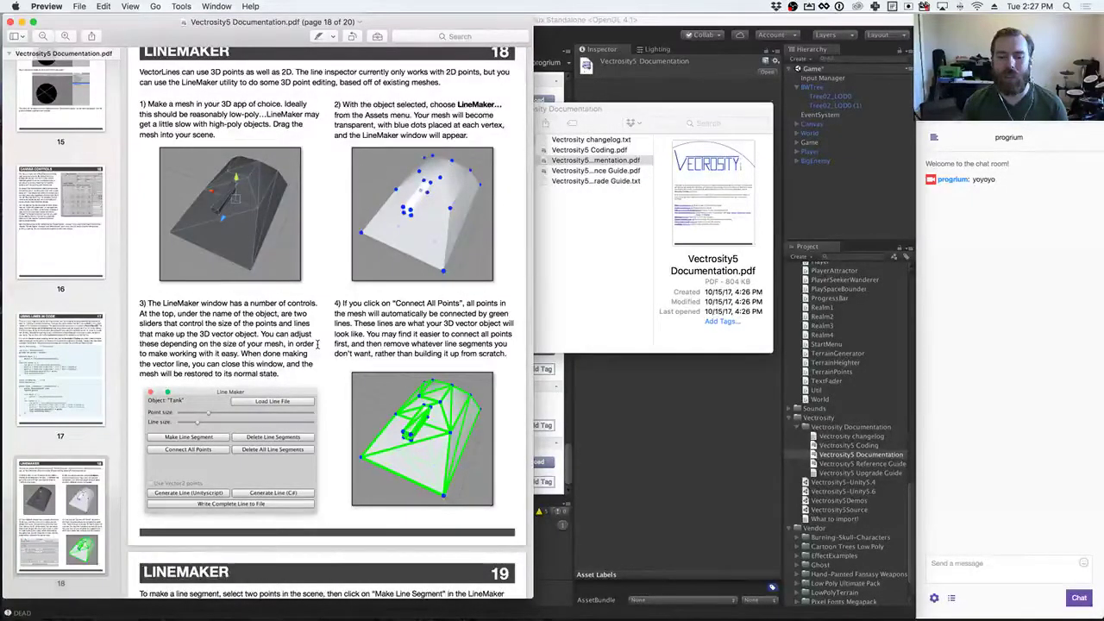
scroll(317, 344, down, 4)
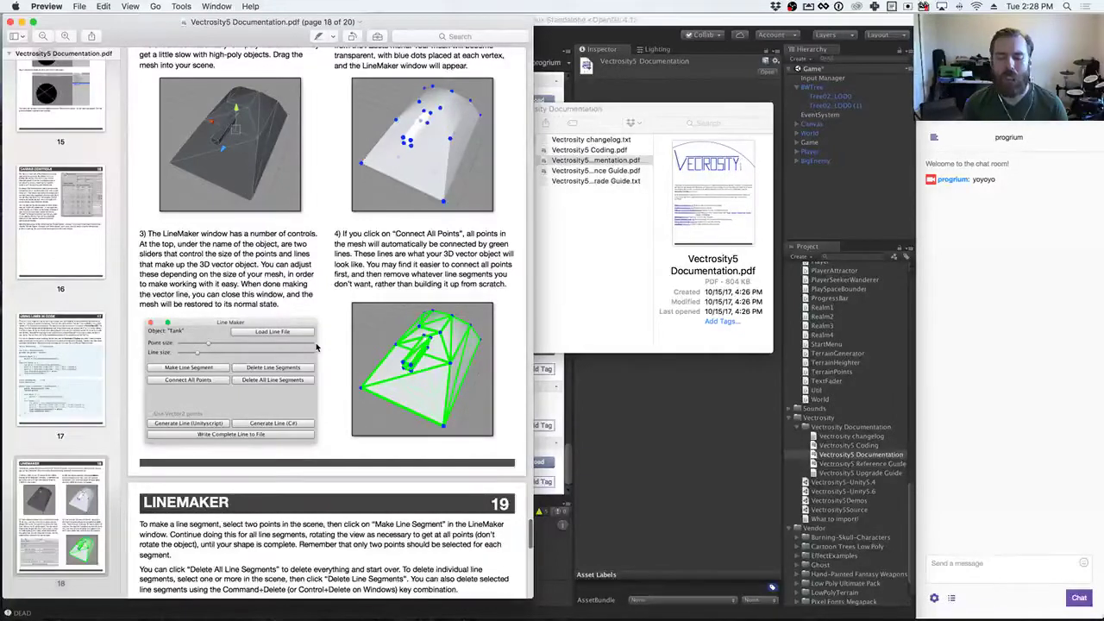
scroll(319, 348, down, 1)
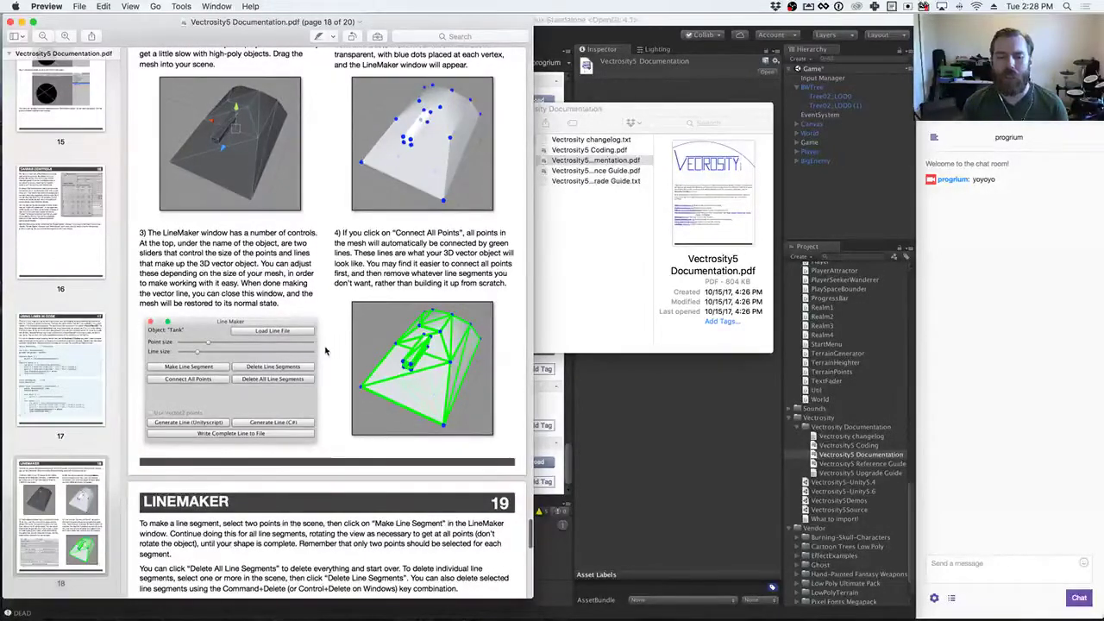
scroll(326, 351, down, 5)
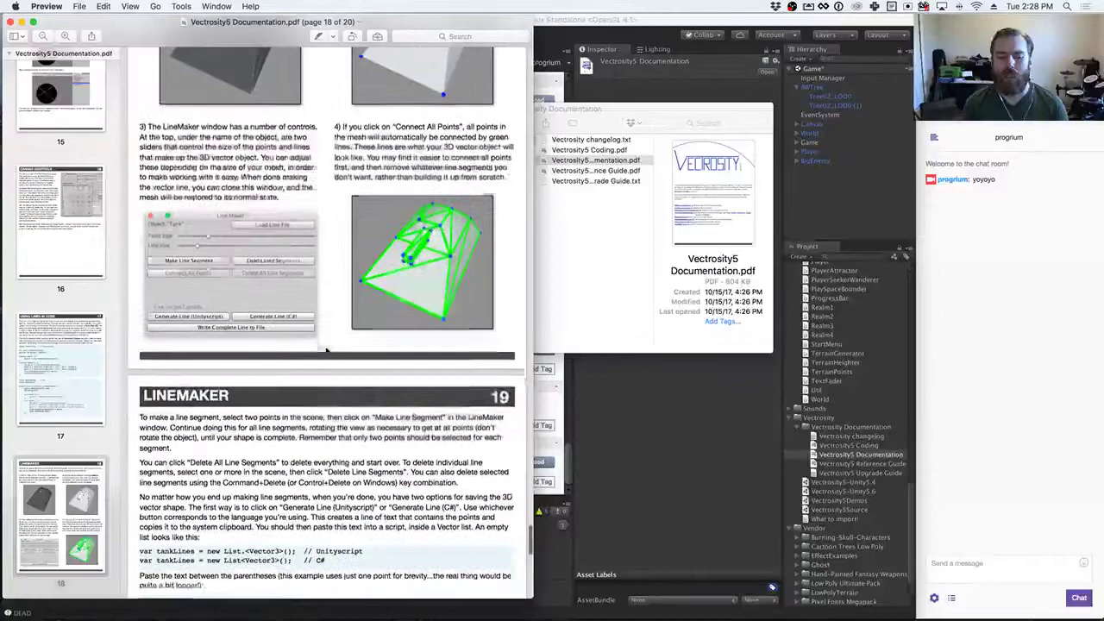
scroll(326, 351, down, 10)
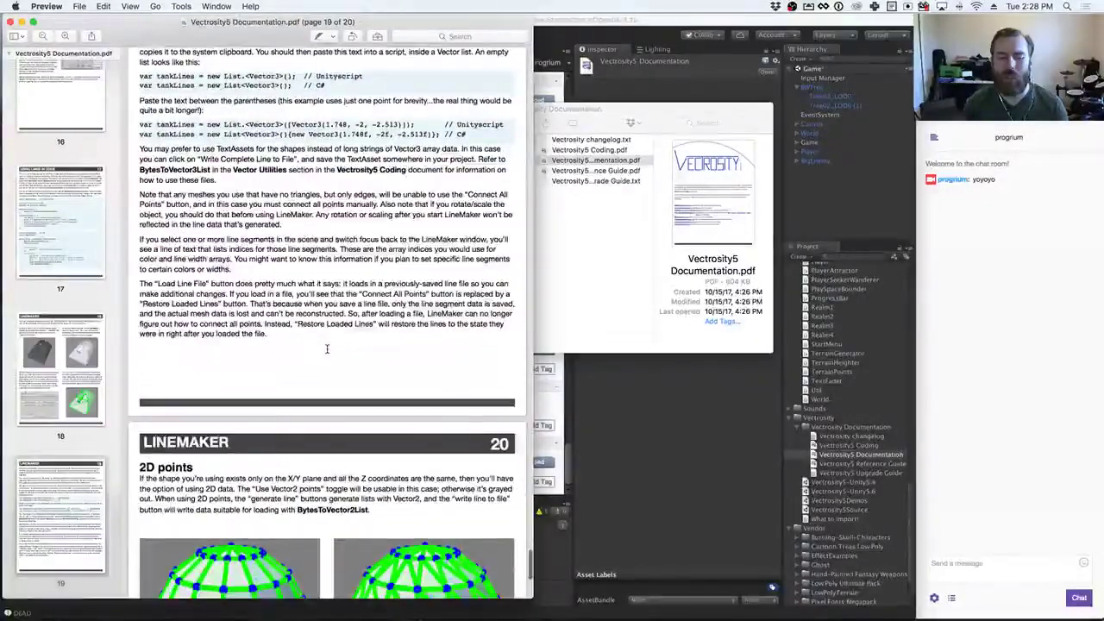
scroll(326, 354, down, 4)
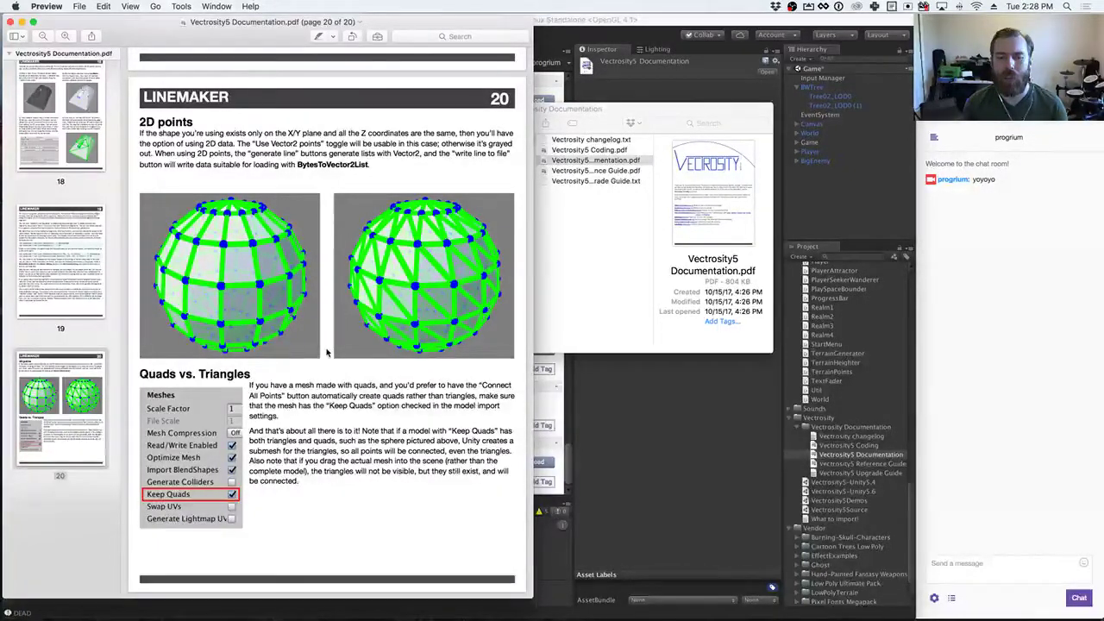
scroll(326, 352, up, 10)
scroll(326, 352, up, 12)
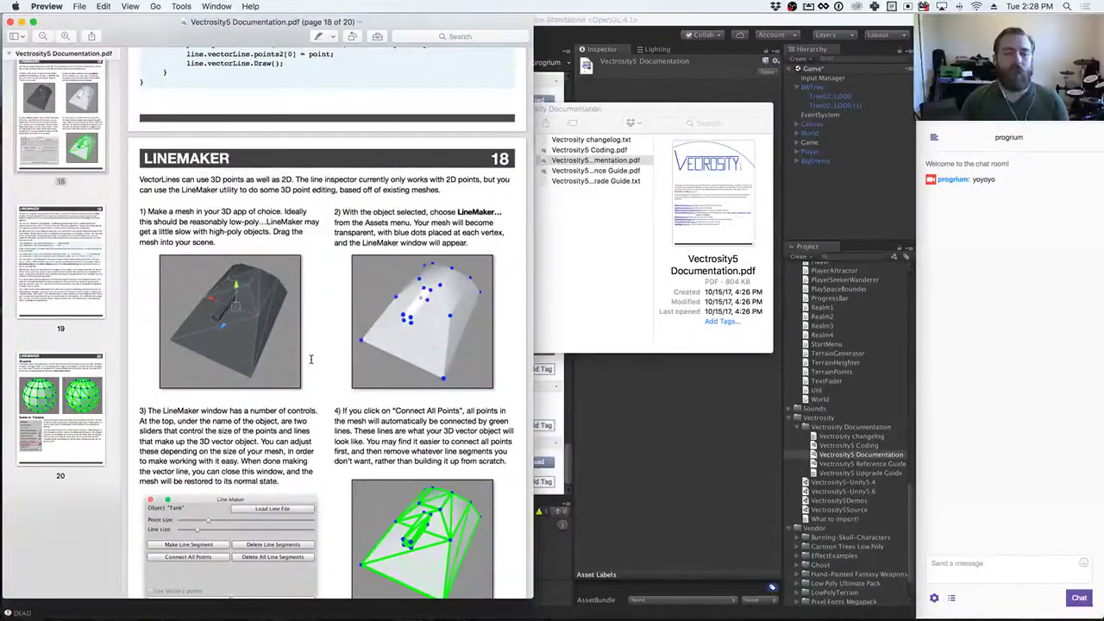
Step: Switch back to Unity and import all selected items of the Vectrosity5-Unity5.6 custom package from the project's Assets/Vectrosity folder
click(587, 109)
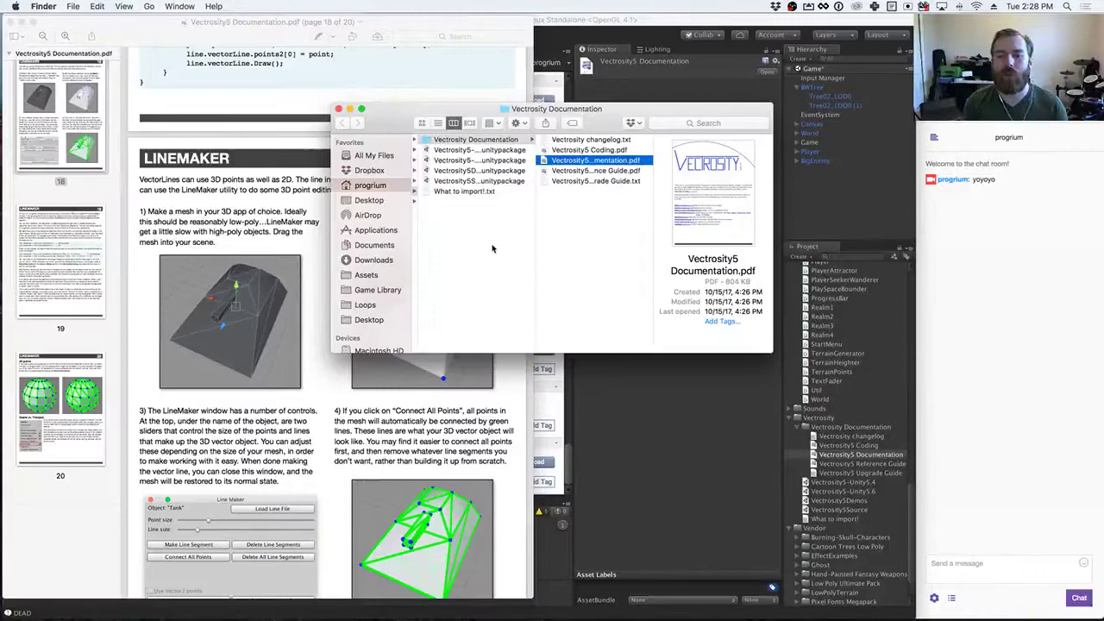
click(850, 501)
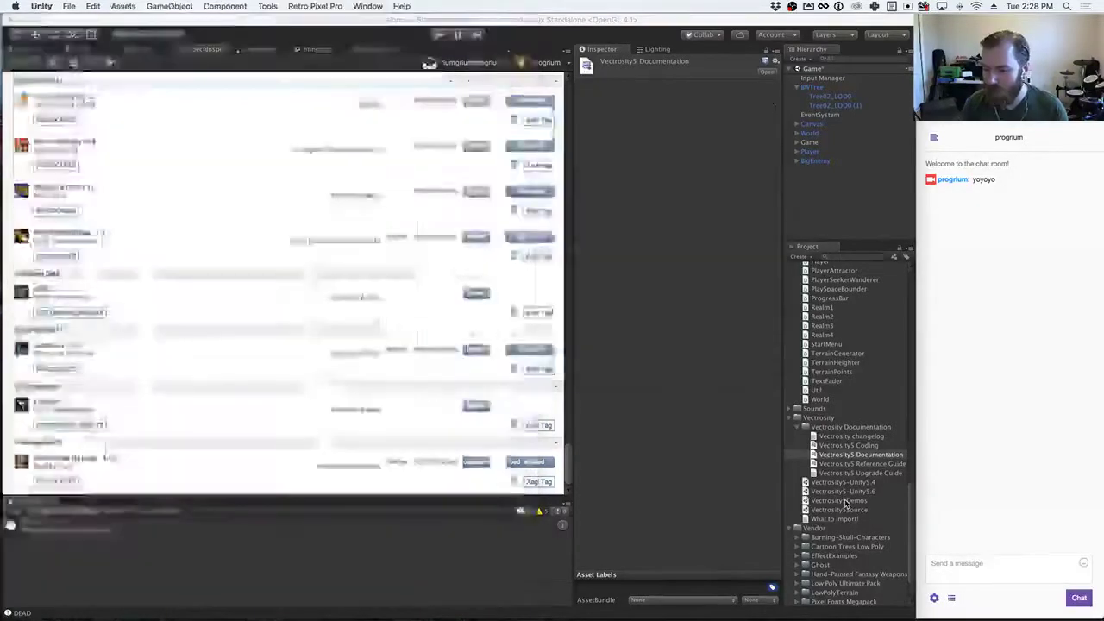
right_click(873, 491)
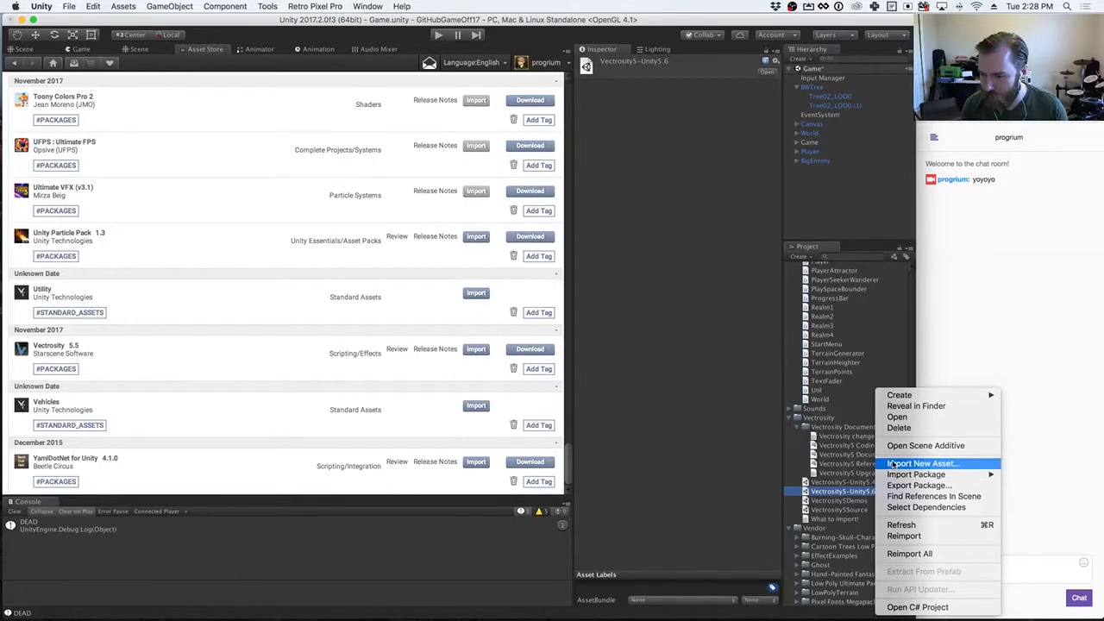
right_click(832, 523)
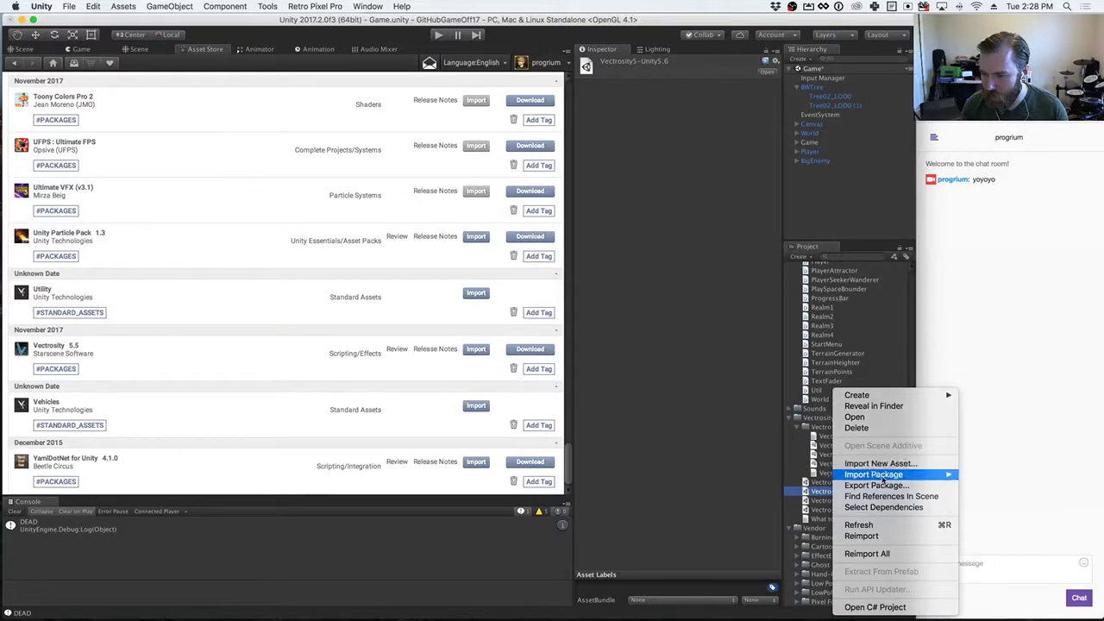
mouse_move(882, 479)
click(1005, 474)
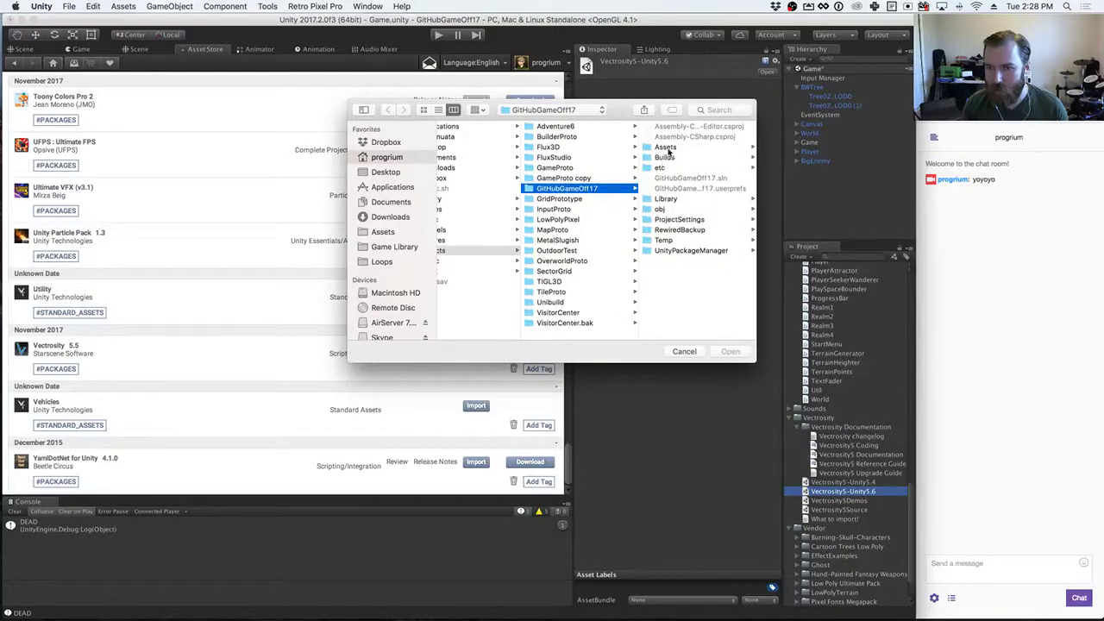
click(665, 148)
click(662, 178)
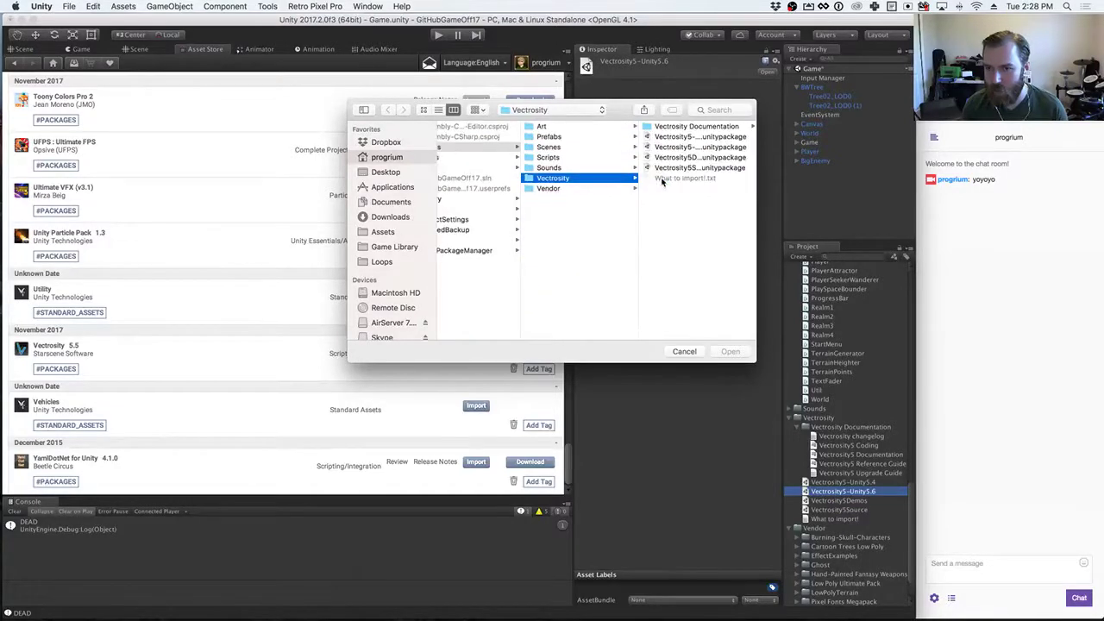
click(668, 148)
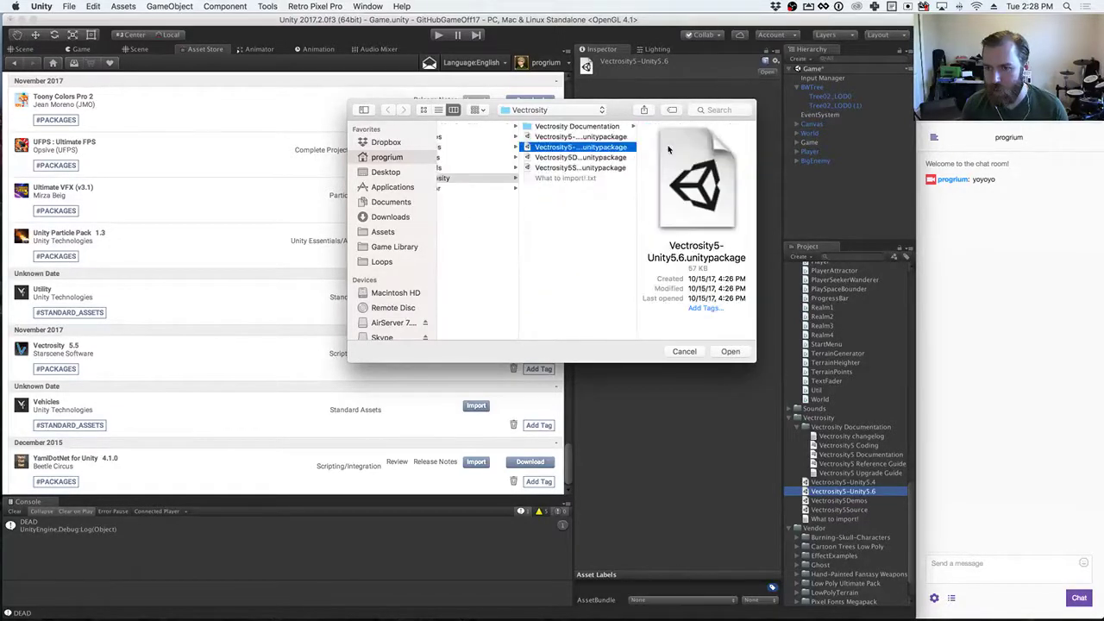
click(729, 351)
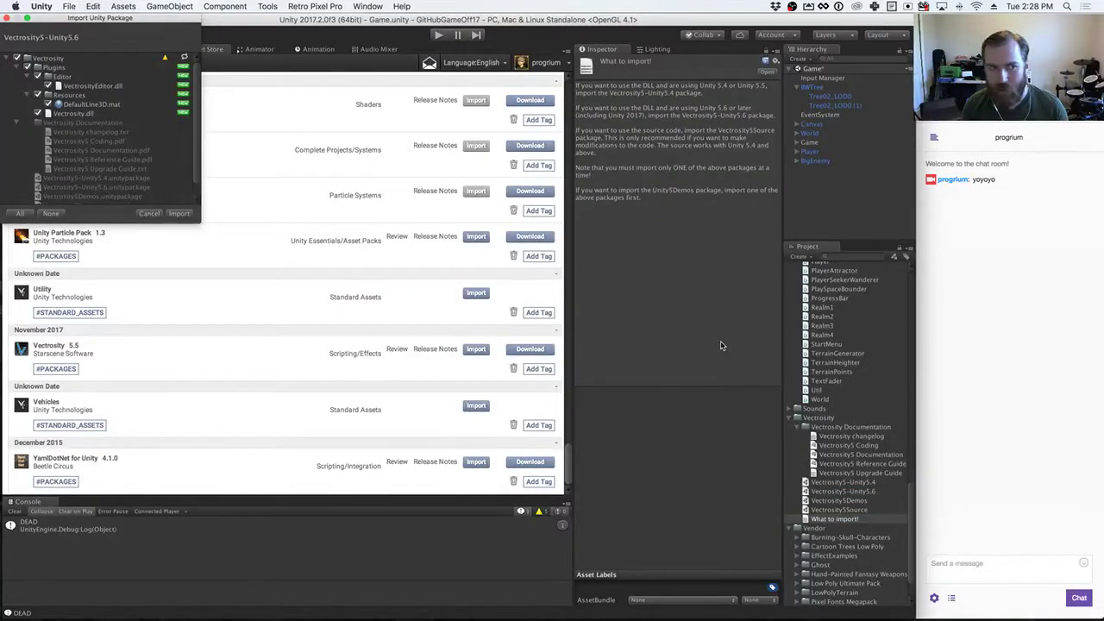
click(178, 213)
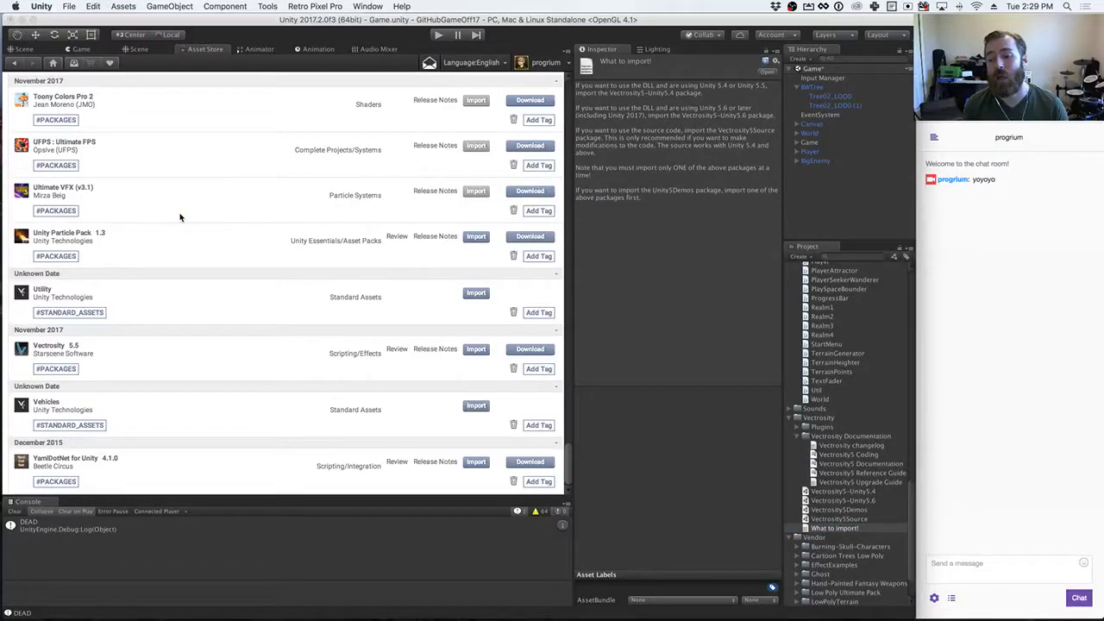
Step: Collapse the Vectrosity Documentation folder, expand the Plugins folder and view the Vectrosity plugin's import settings
click(797, 436)
click(797, 429)
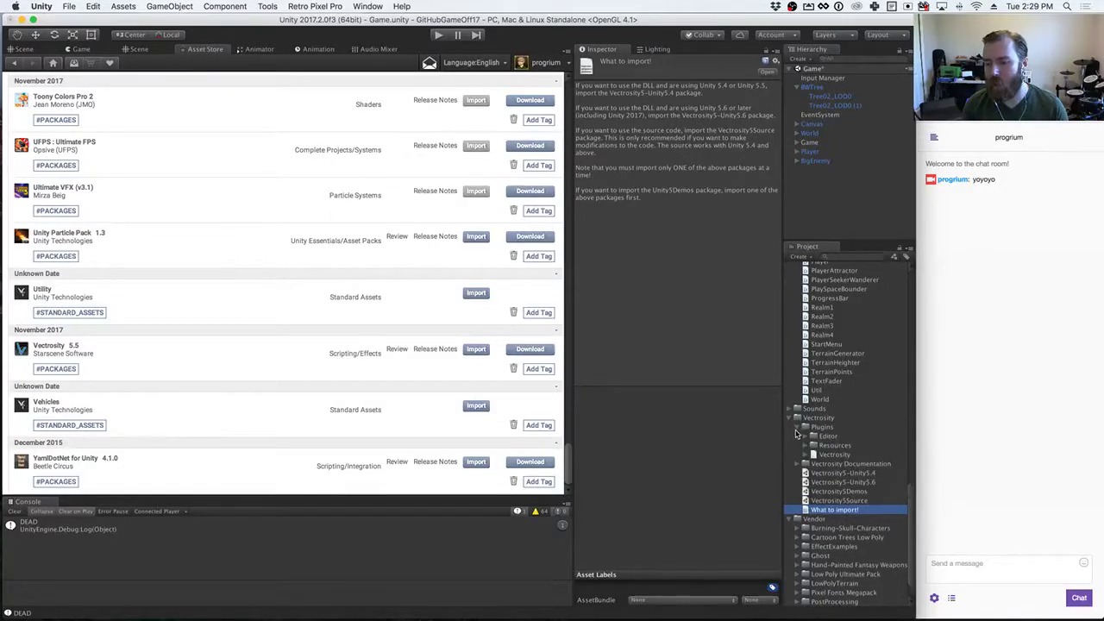
click(816, 454)
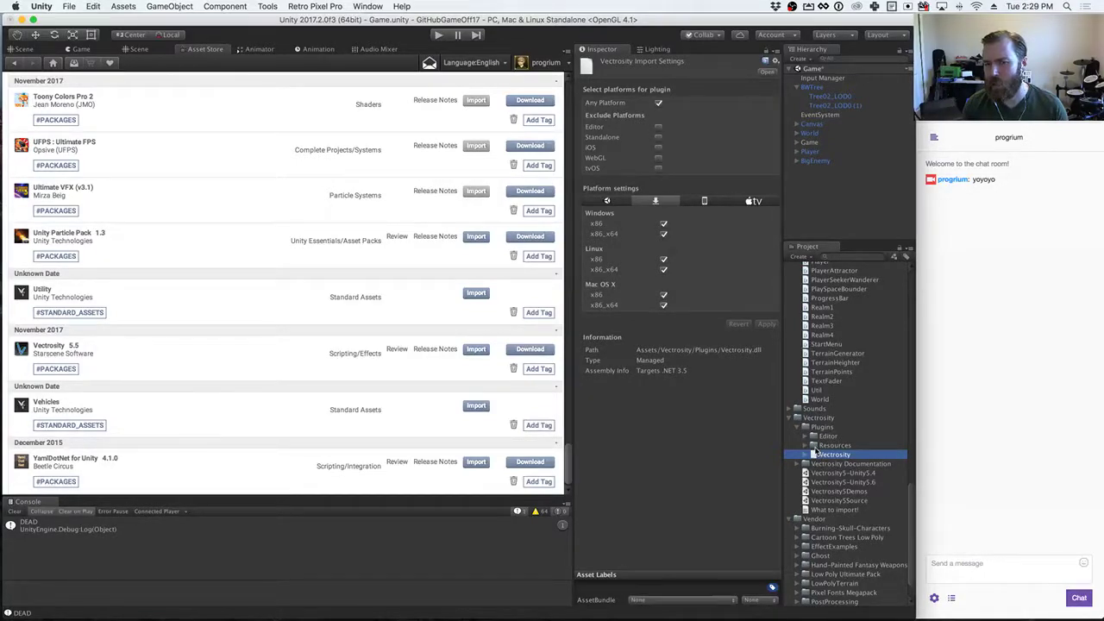
Step: Check the contents of the Editor and Resources subfolders in Vectrosity's Plugins folder, leaving both collapsed
click(805, 437)
click(805, 437)
click(807, 446)
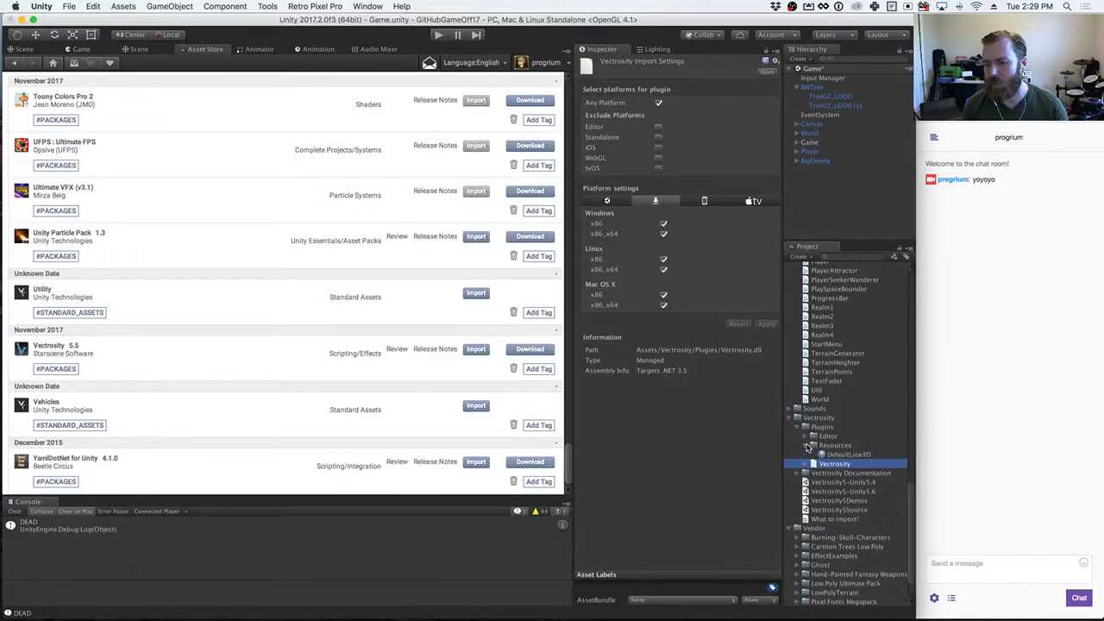
click(807, 446)
click(809, 437)
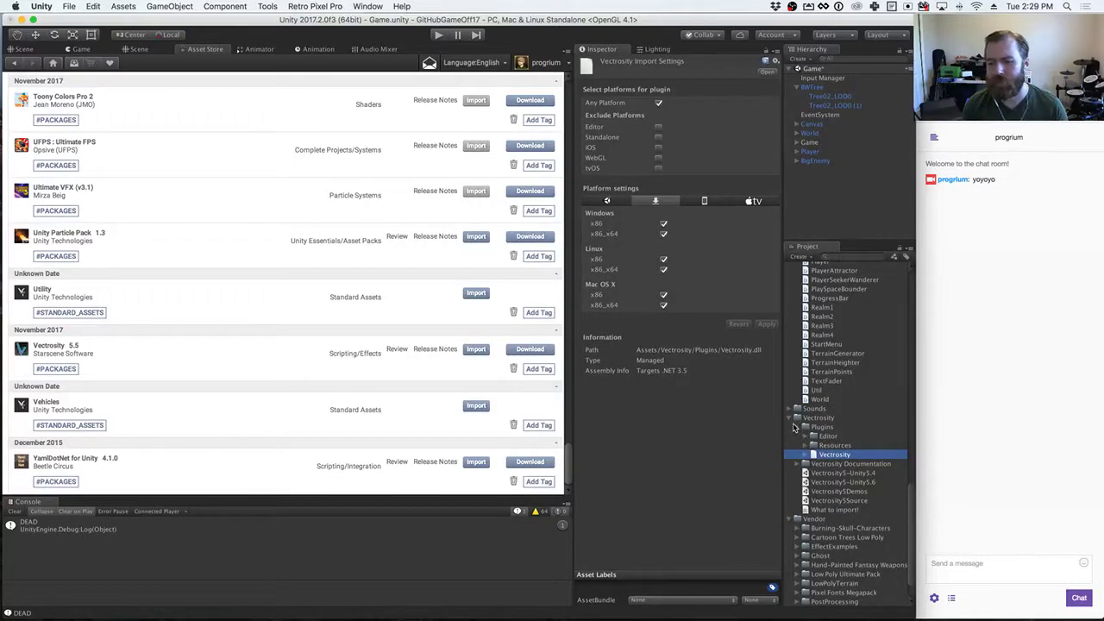
Step: Collapse Vectrosity's Plugins folder and assign the Black material to the BWTree's trunk object, Tree02_LOD0, in the Scene view
click(797, 427)
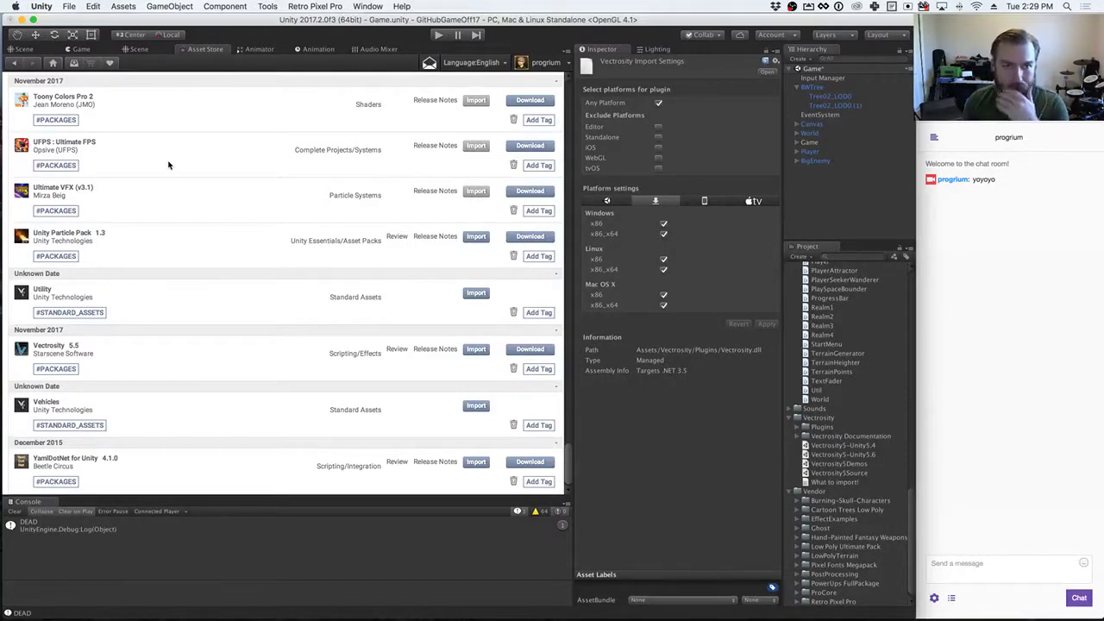
click(137, 50)
alt+drag(368, 200, 461, 172)
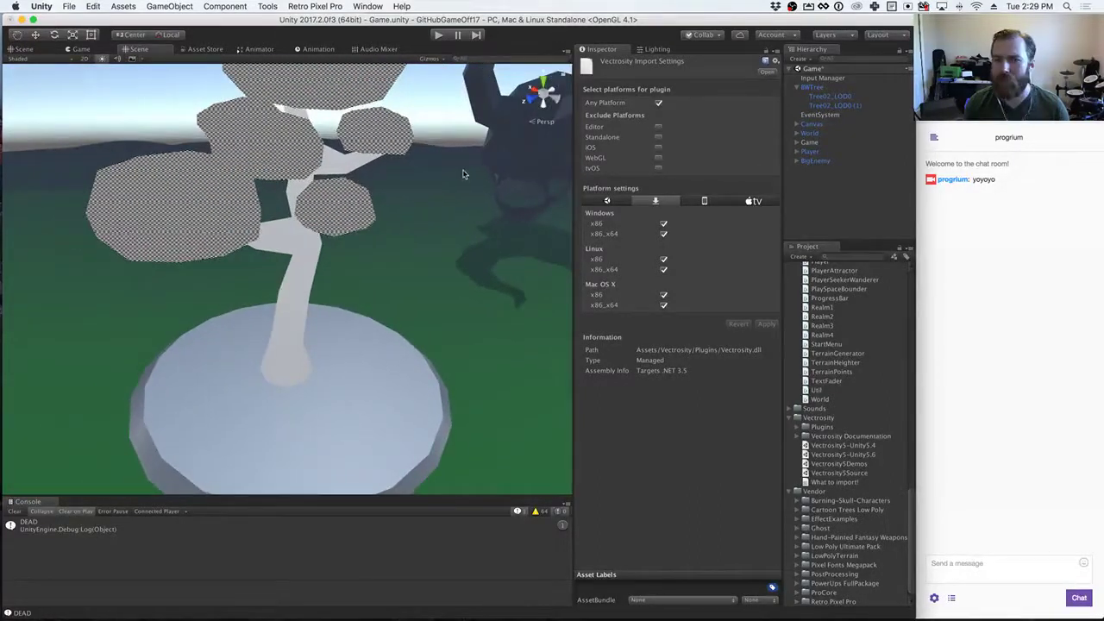
click(814, 106)
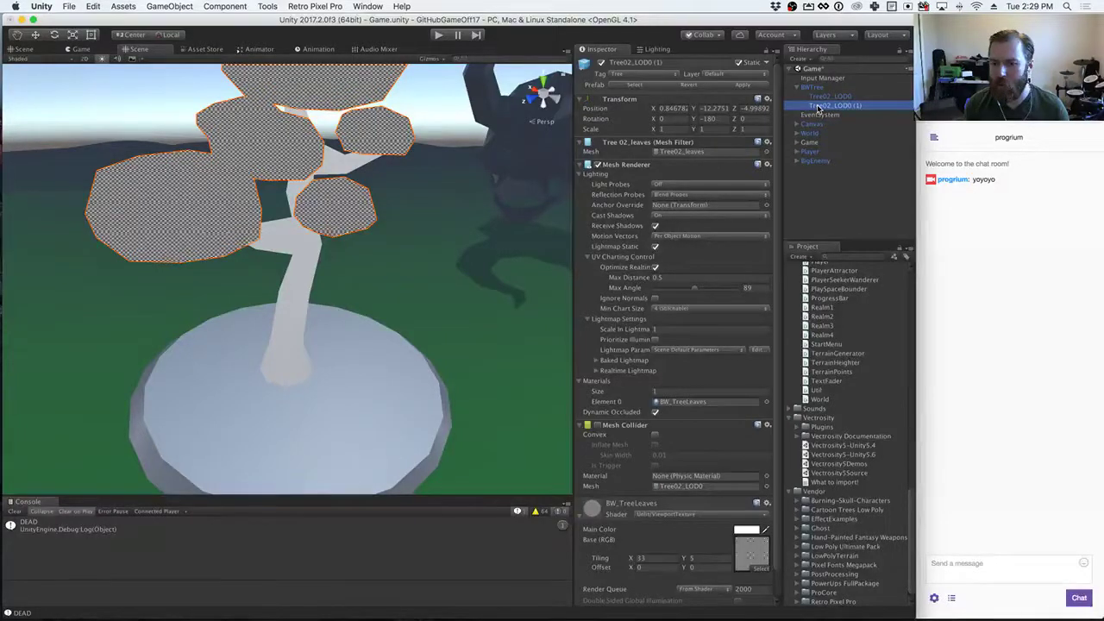
click(819, 96)
scroll(839, 308, up, 10)
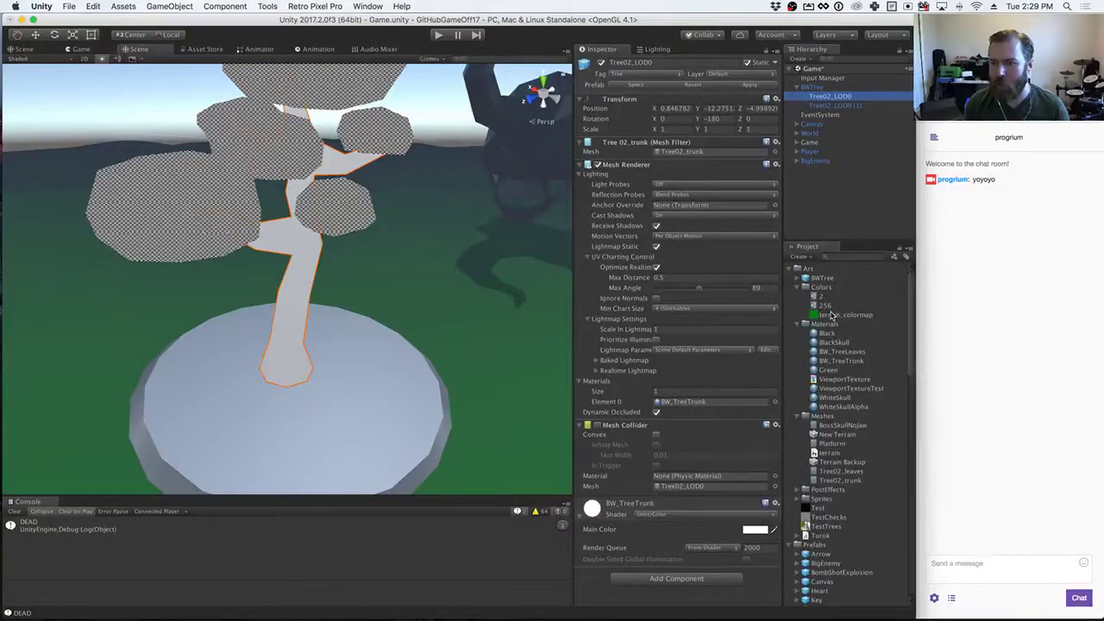
drag(828, 335, 700, 405)
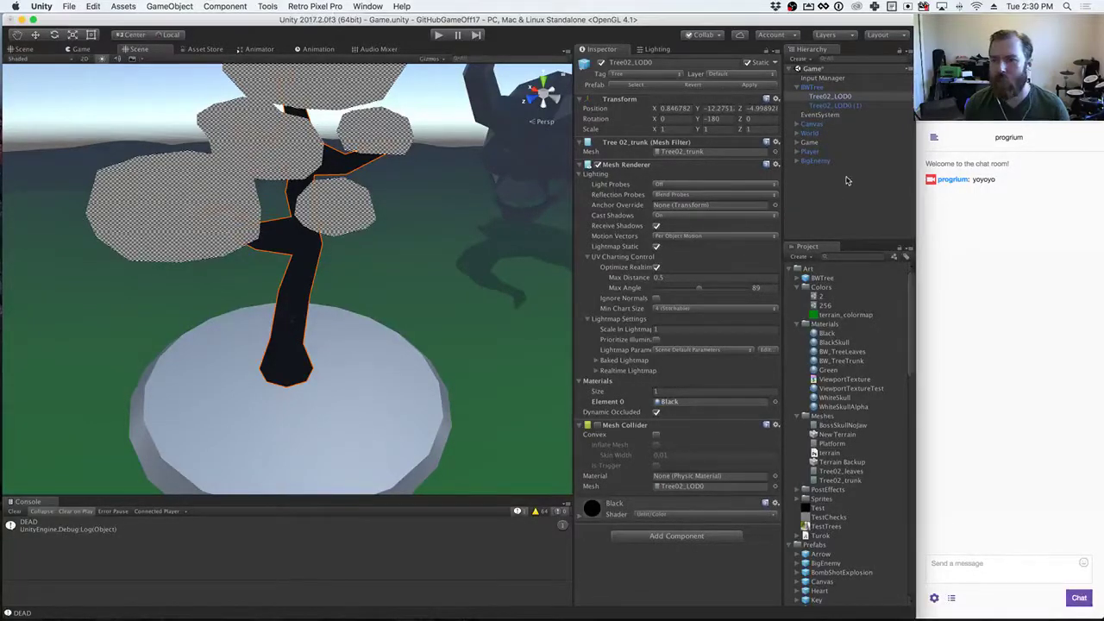
Step: Switch to the Vectrosity PDF in Preview to check how LineMaker is started, and return to Unity
key(super+Tab)
key(super+Tab)
key(super+Tab)
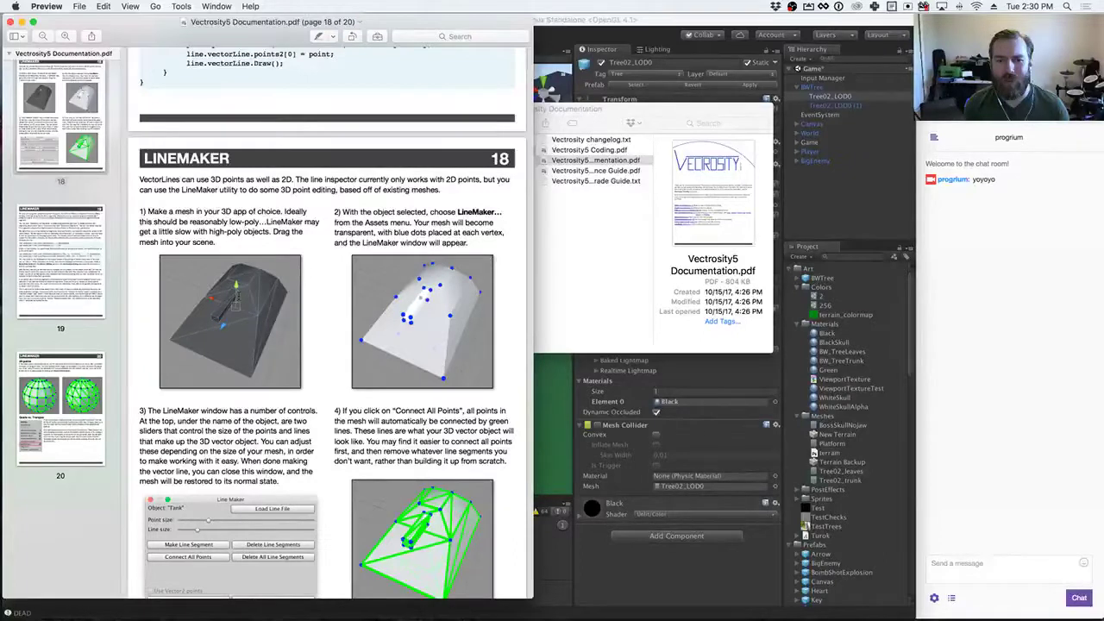
key(super+Tab)
Step: Open Line Maker for the trunk object Tree02_LOD0, examine its controls and the mesh's vertex points, and close it
click(798, 227)
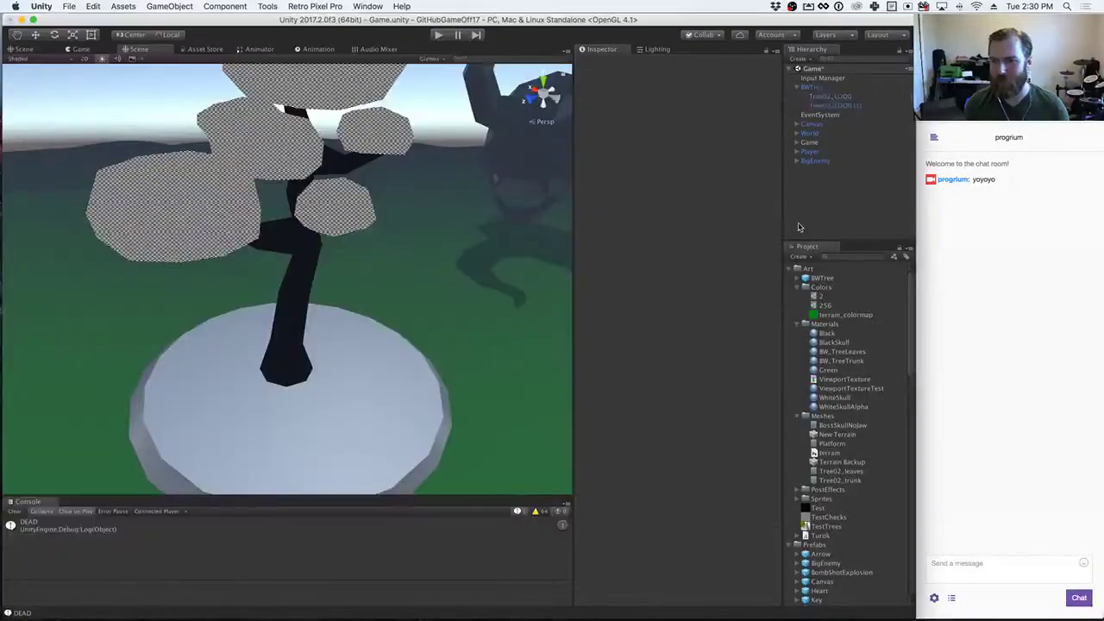
click(830, 96)
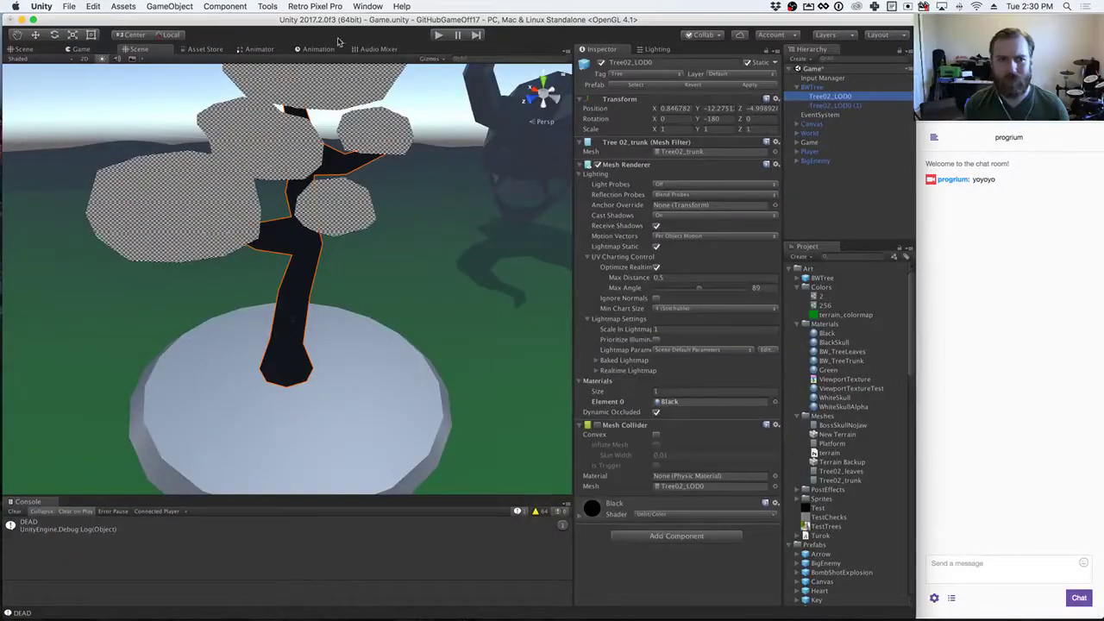
click(126, 6)
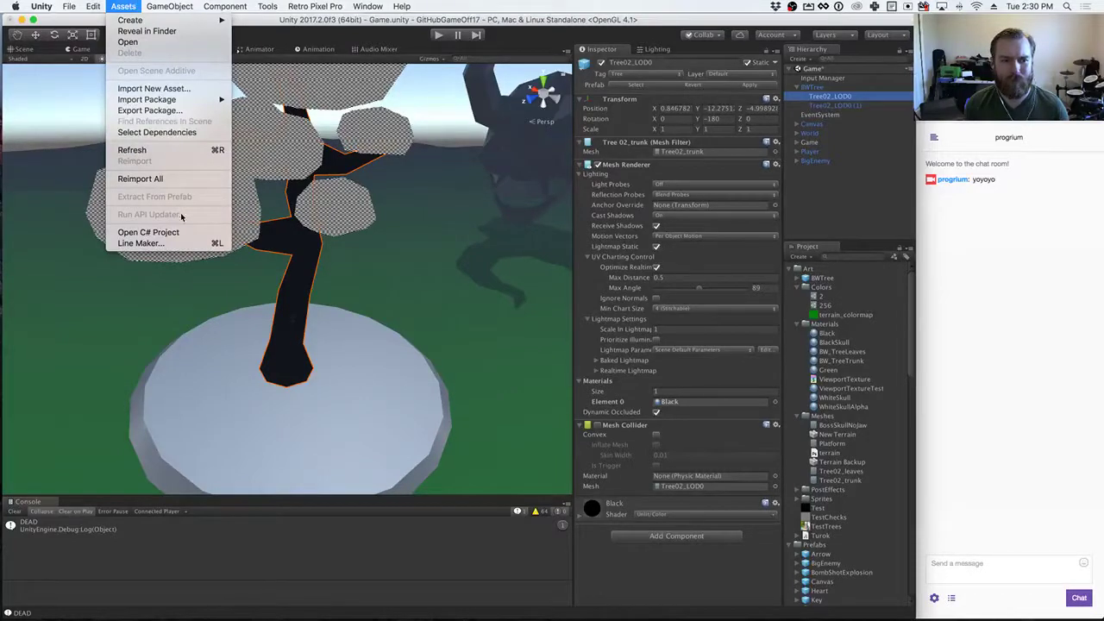
click(189, 245)
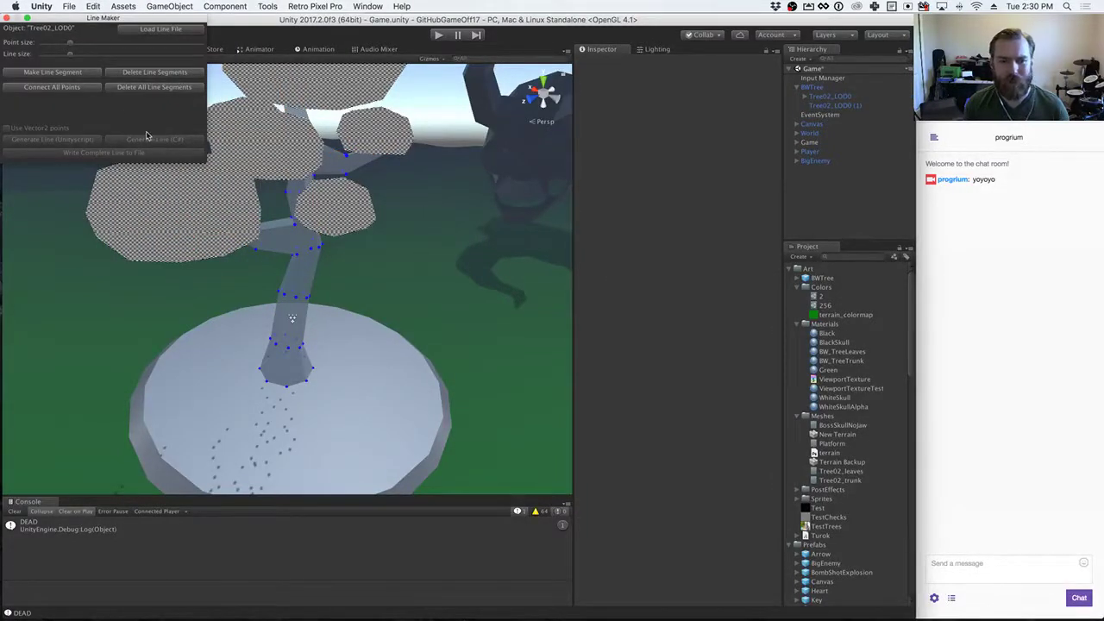
drag(67, 21, 593, 245)
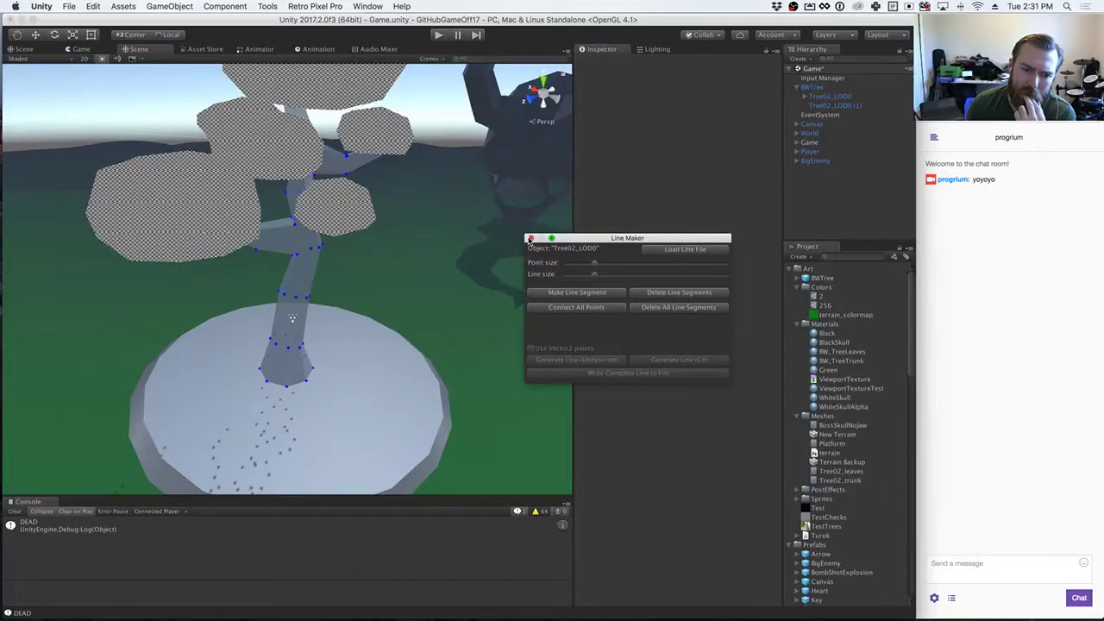
click(531, 238)
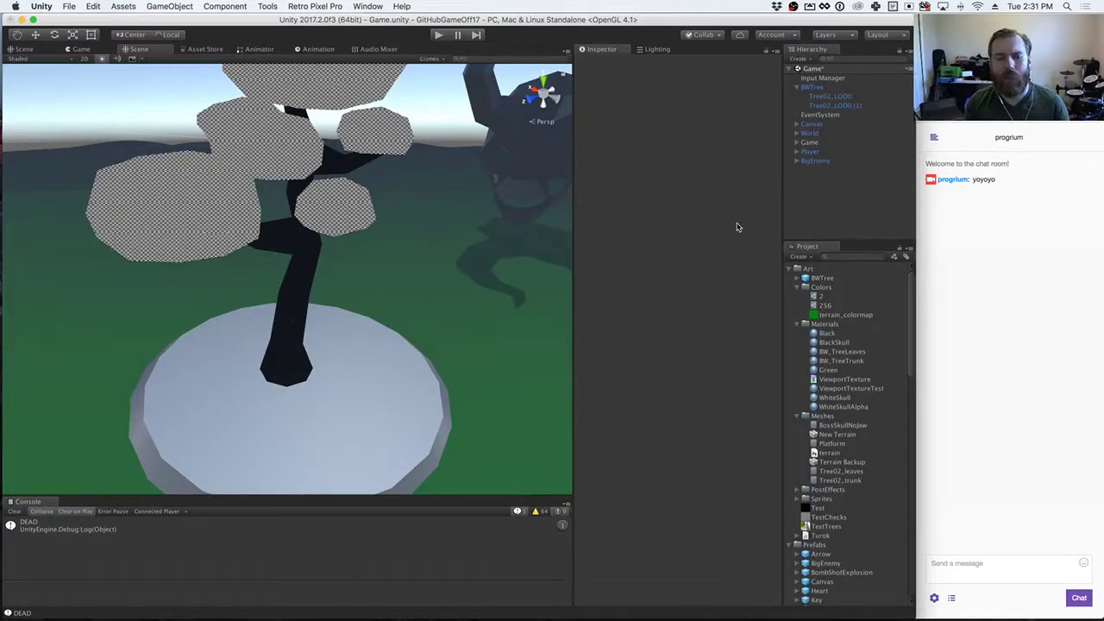
Step: Find Toony Colors Pro 2 among the owned Asset Store packages, download it and start its import
click(199, 50)
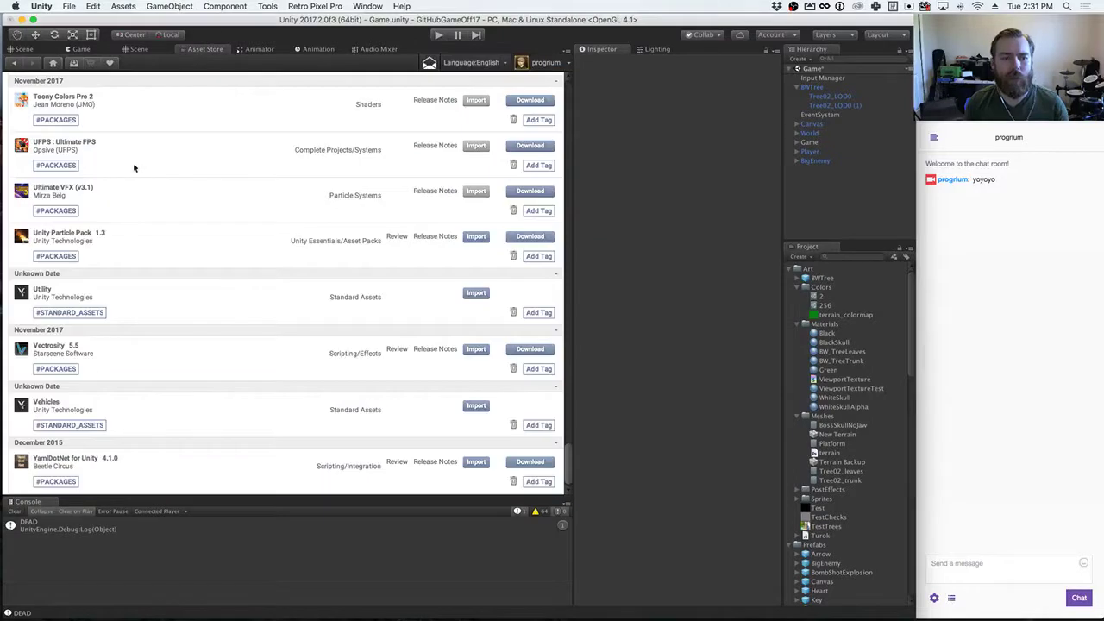
scroll(198, 213, up, 5)
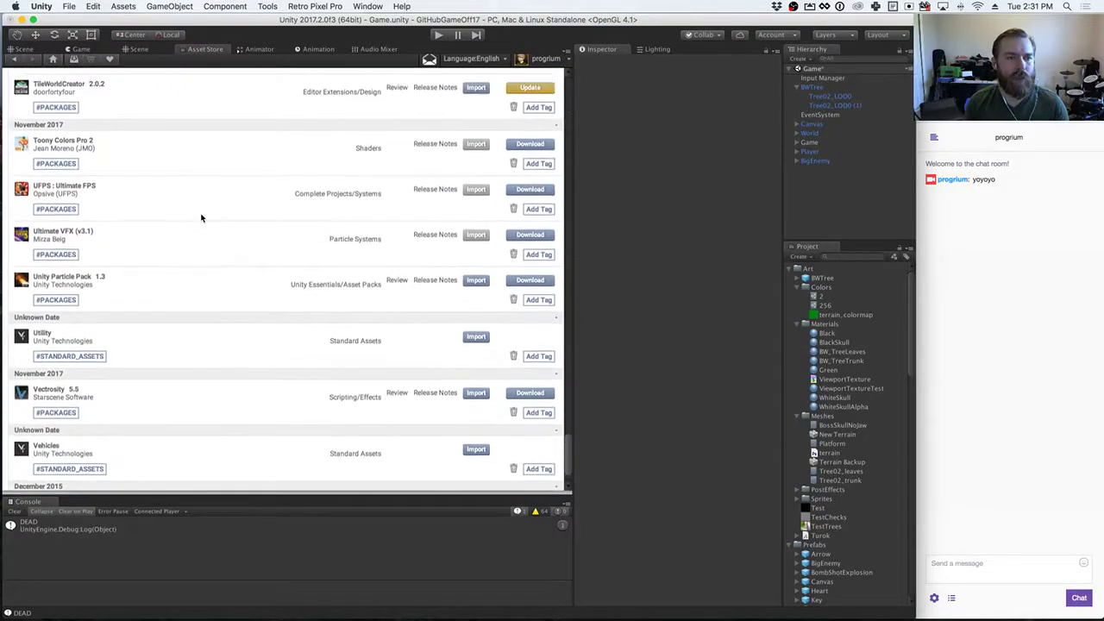
scroll(202, 218, up, 10)
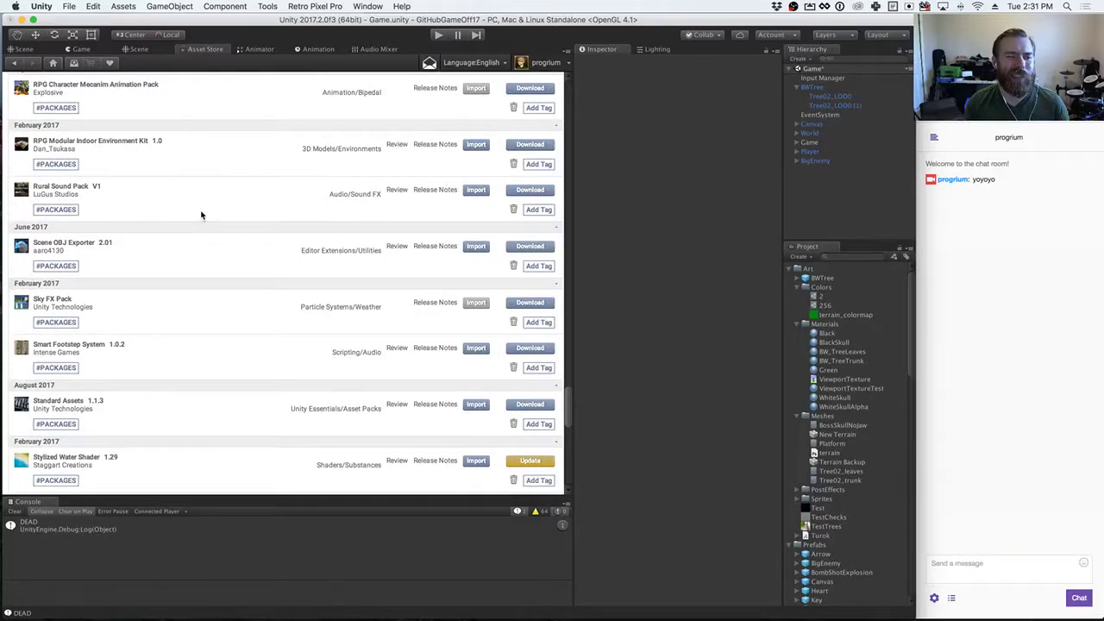
scroll(202, 215, down, 9)
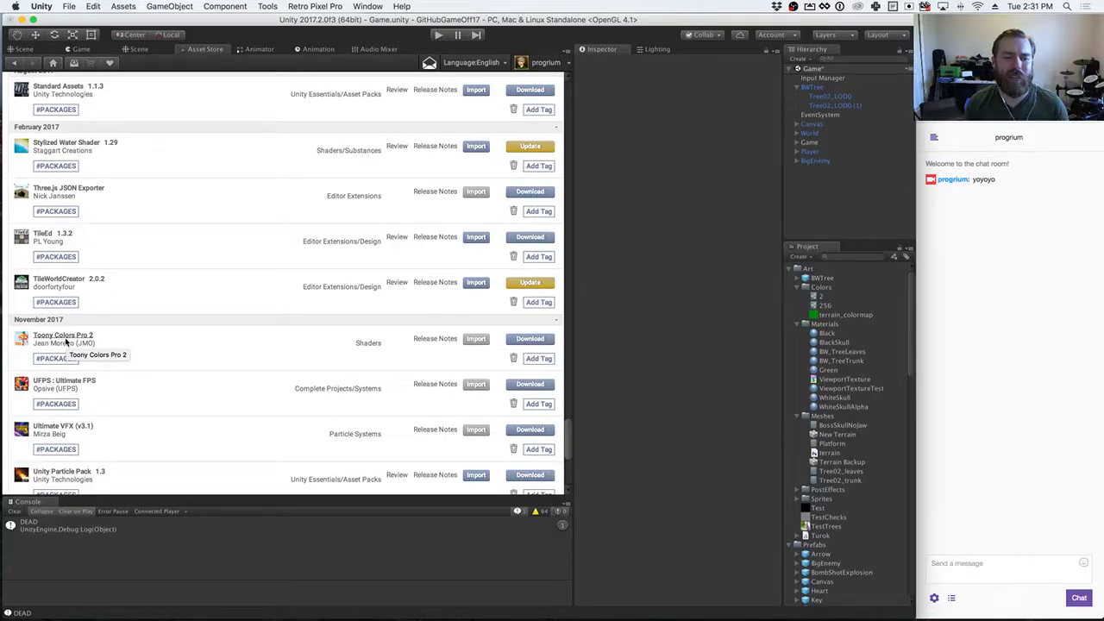
click(523, 339)
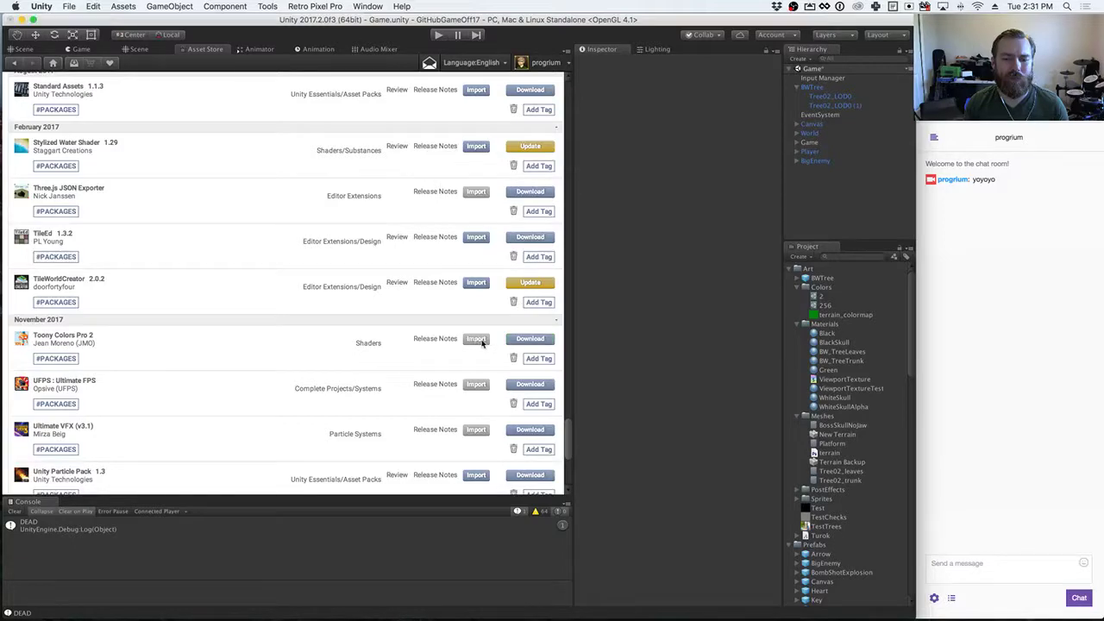
click(479, 340)
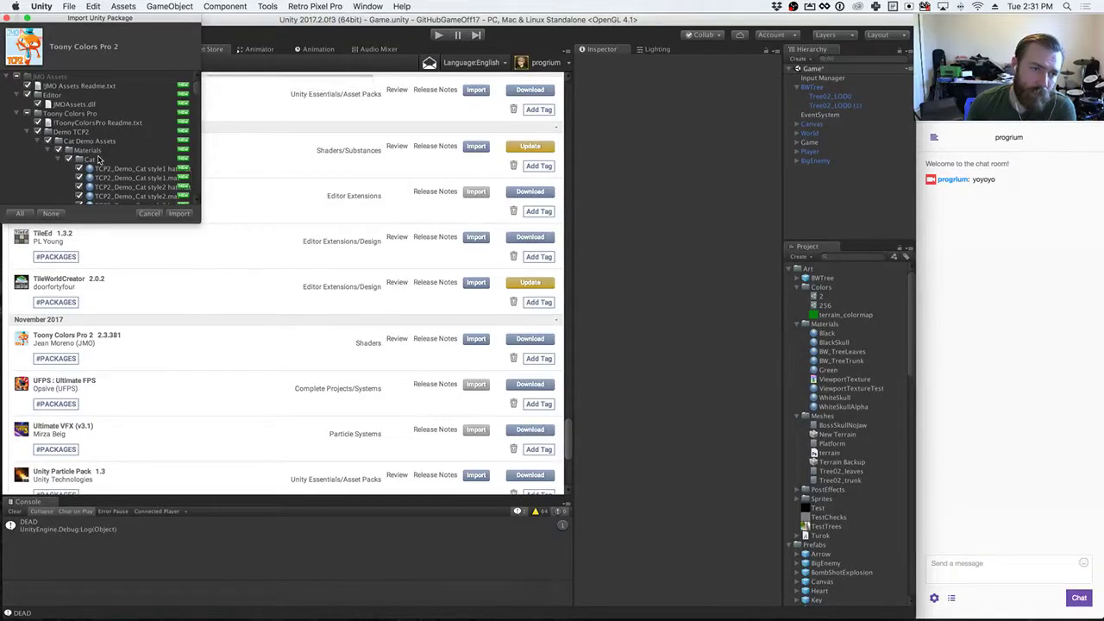
Step: Review the Toony Colors Pro 2 package contents, exclude the Demo TCP2 folder from the import and collapse it
scroll(97, 160, down, 10)
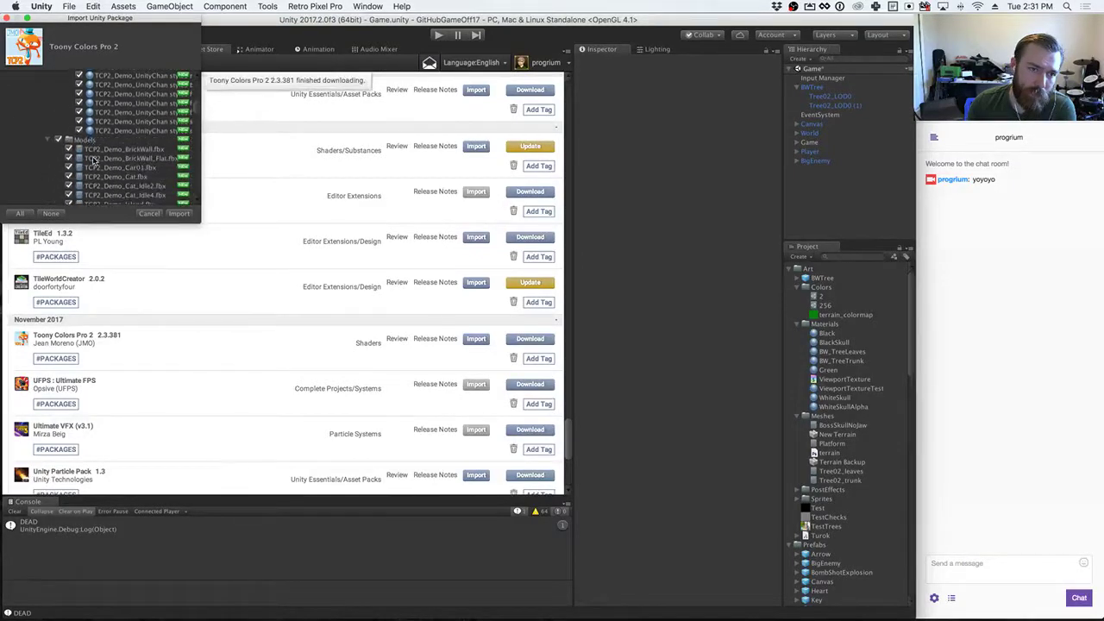
scroll(93, 160, down, 10)
scroll(93, 160, down, 10)
scroll(93, 160, up, 5)
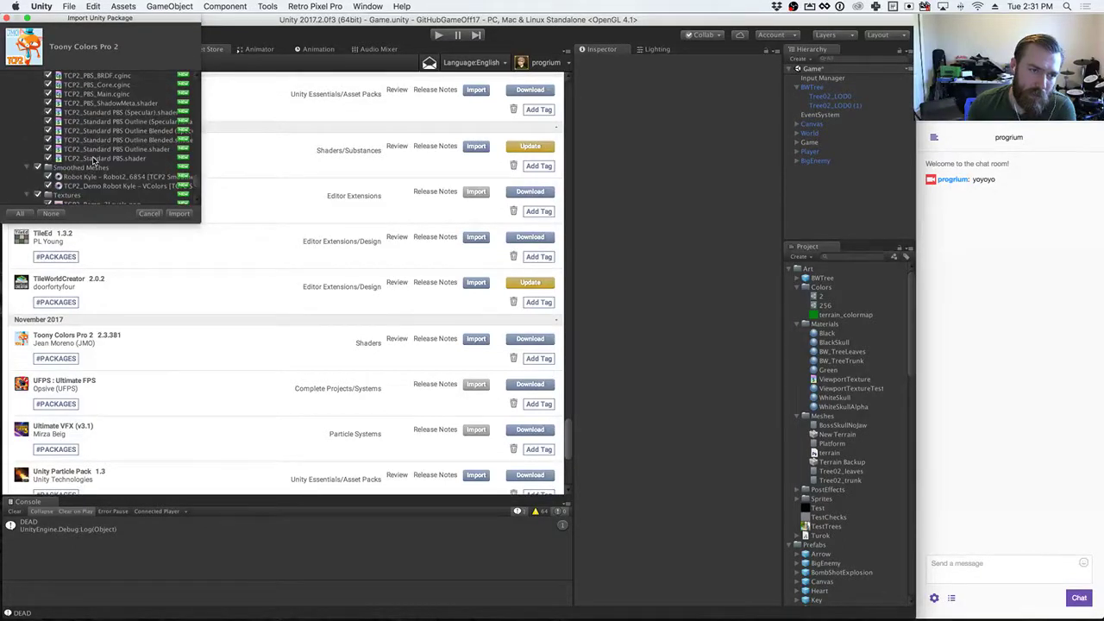
scroll(93, 159, up, 5)
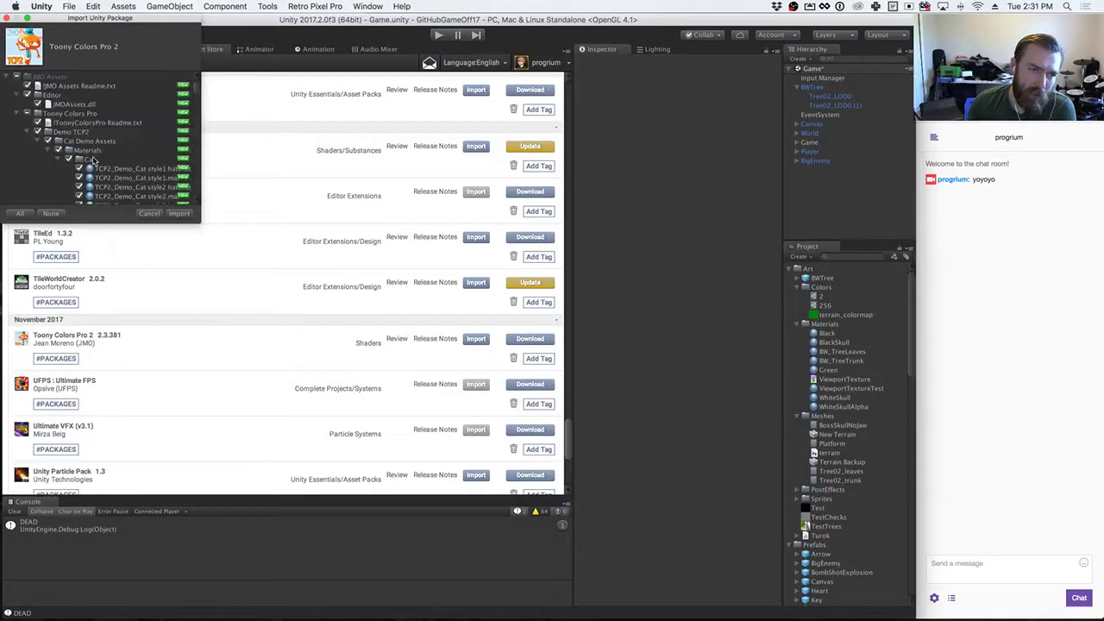
click(27, 133)
click(29, 135)
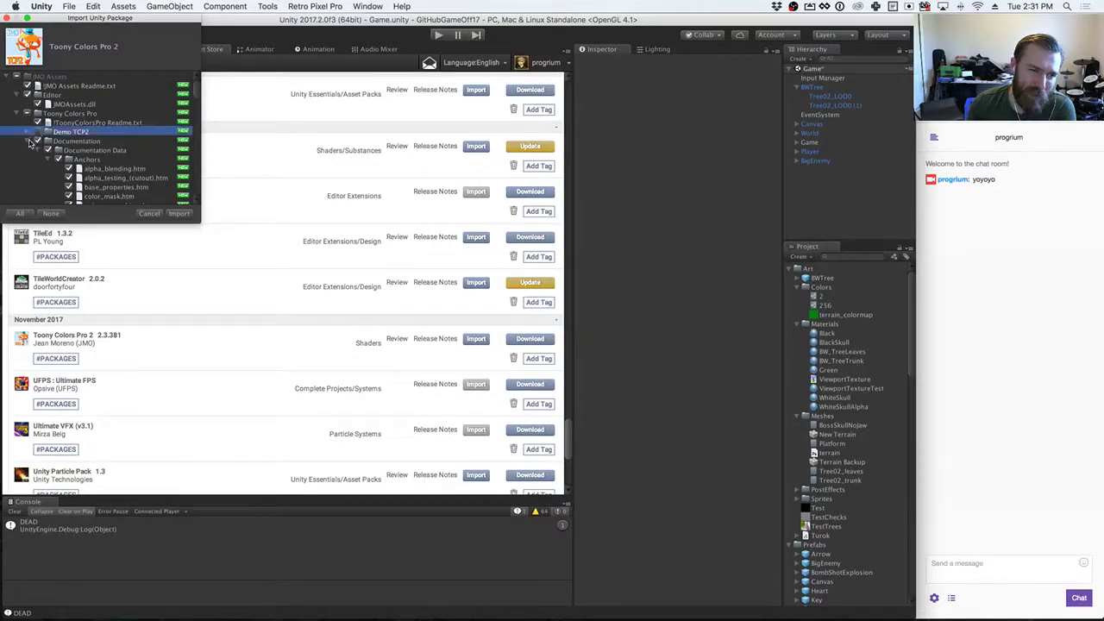
Step: Collapse the Documentation, Editor, Scripts and shader folders in the package contents and import the selected items
click(28, 140)
click(28, 150)
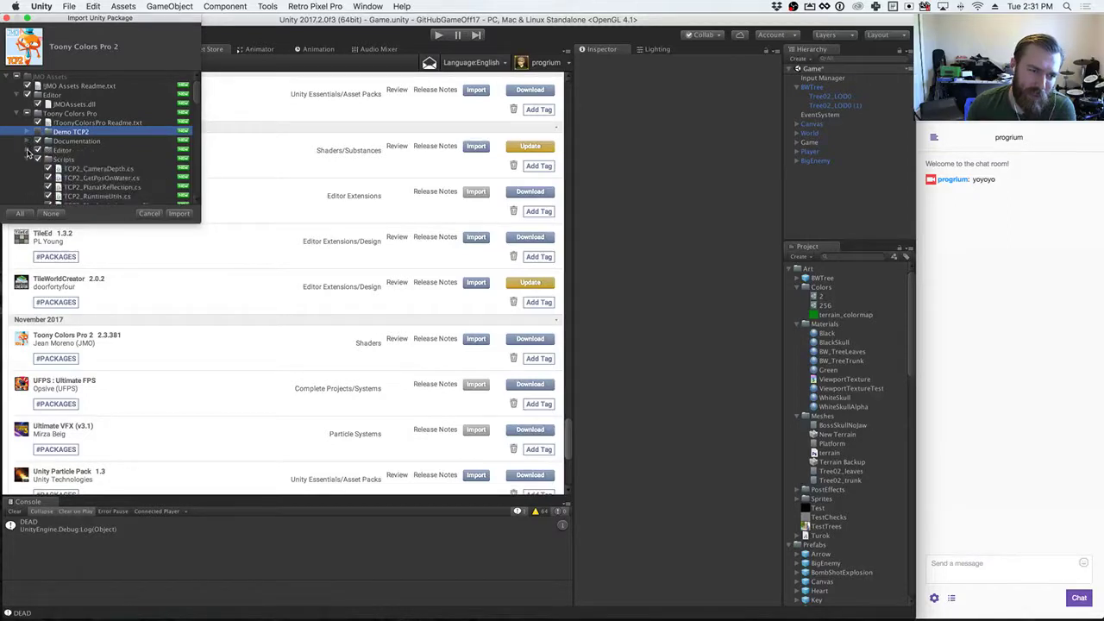
click(28, 159)
click(27, 168)
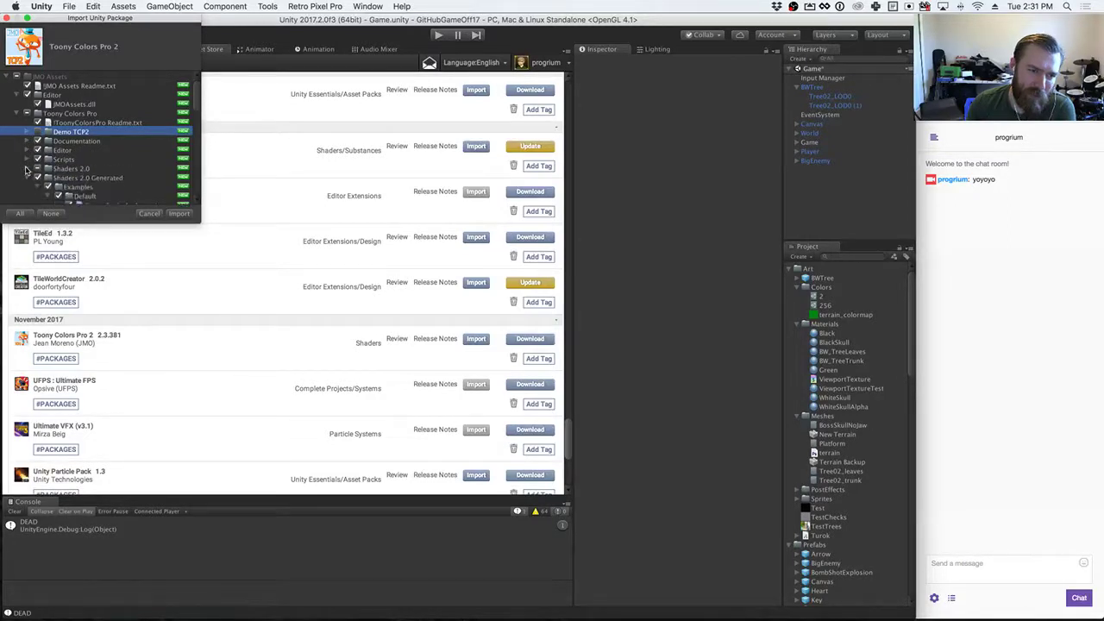
click(27, 178)
click(28, 186)
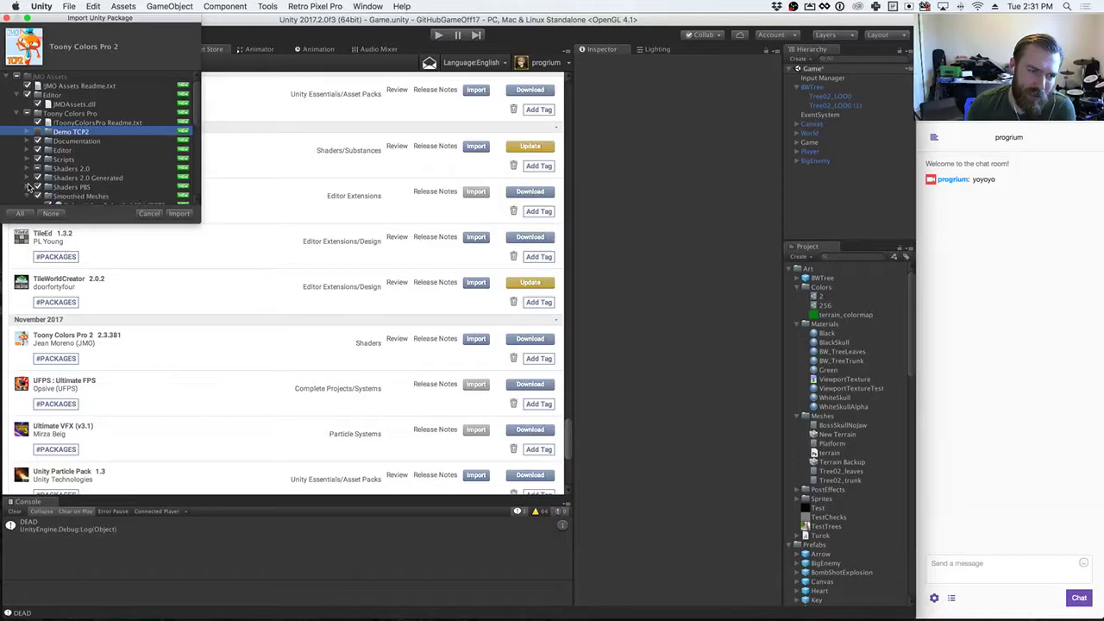
click(27, 186)
click(28, 186)
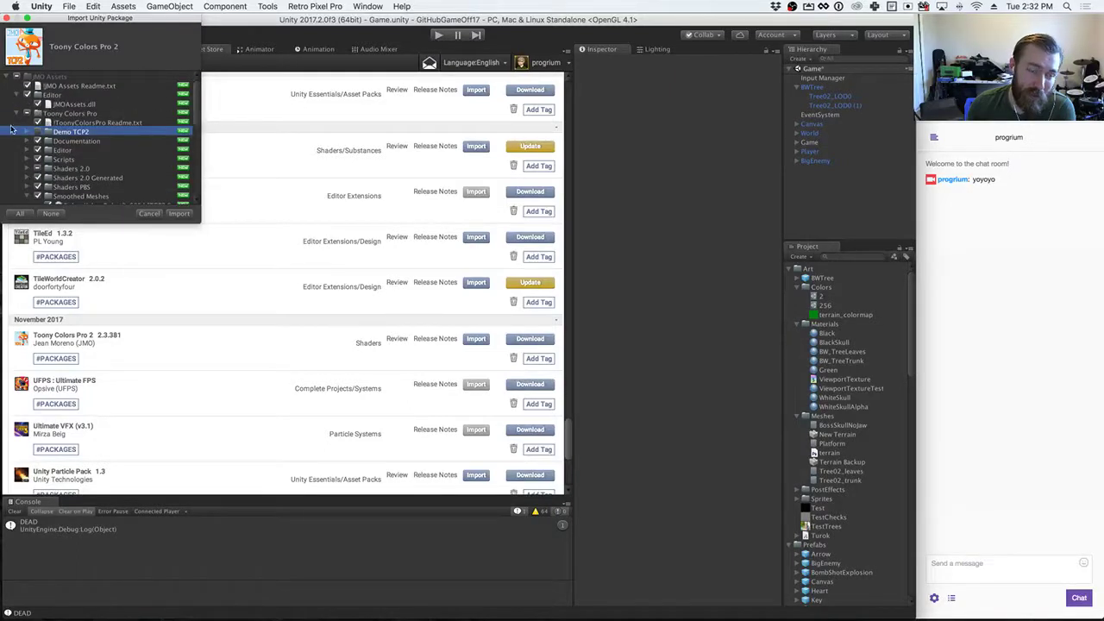
click(180, 214)
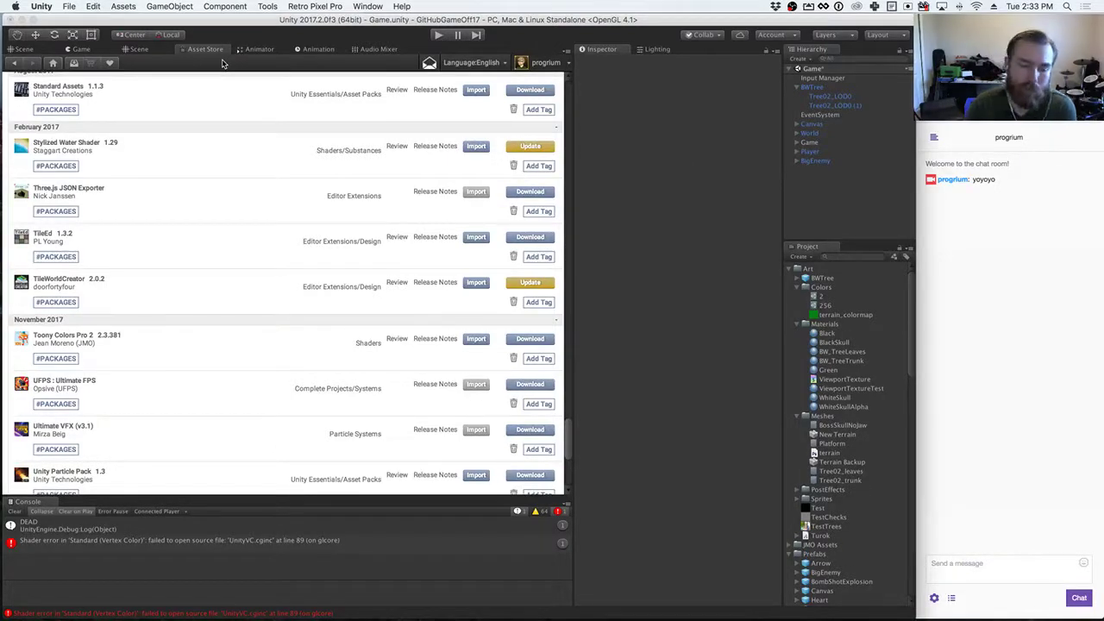
Step: Clear the Console, show the Game view, collapse the Art folder and expand JMO Assets down to the Toony Colors Pro folder
click(14, 511)
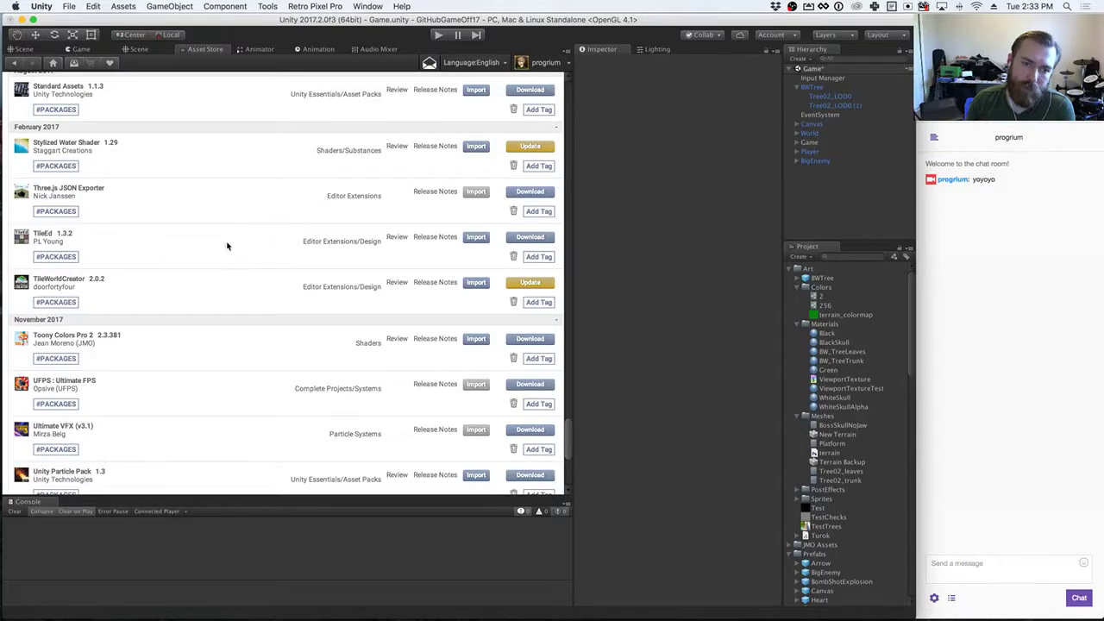
key(super+2)
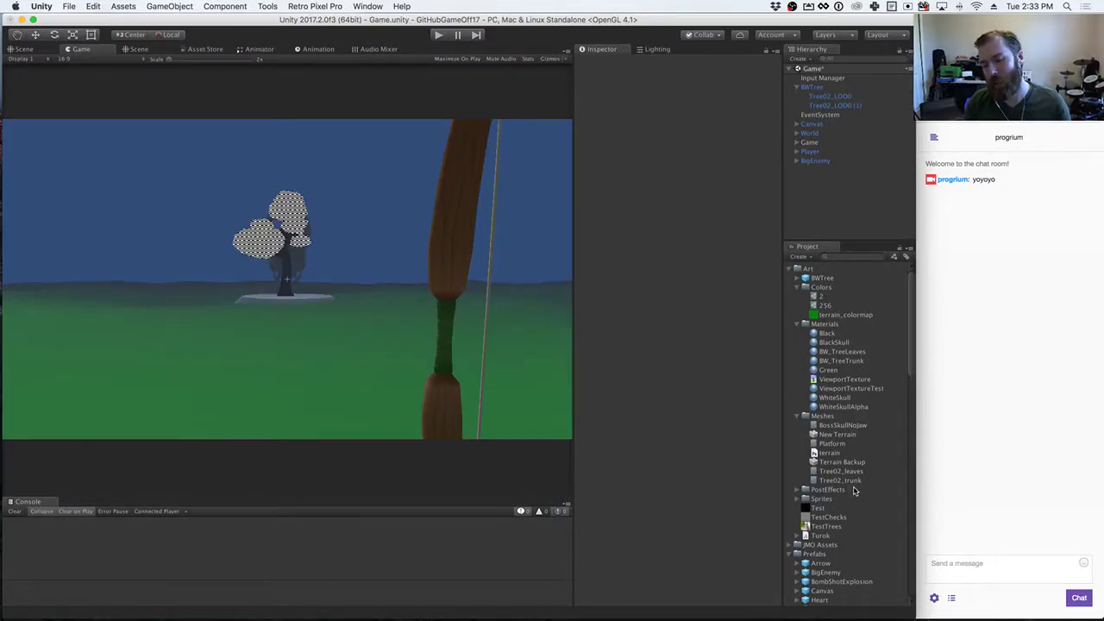
click(791, 270)
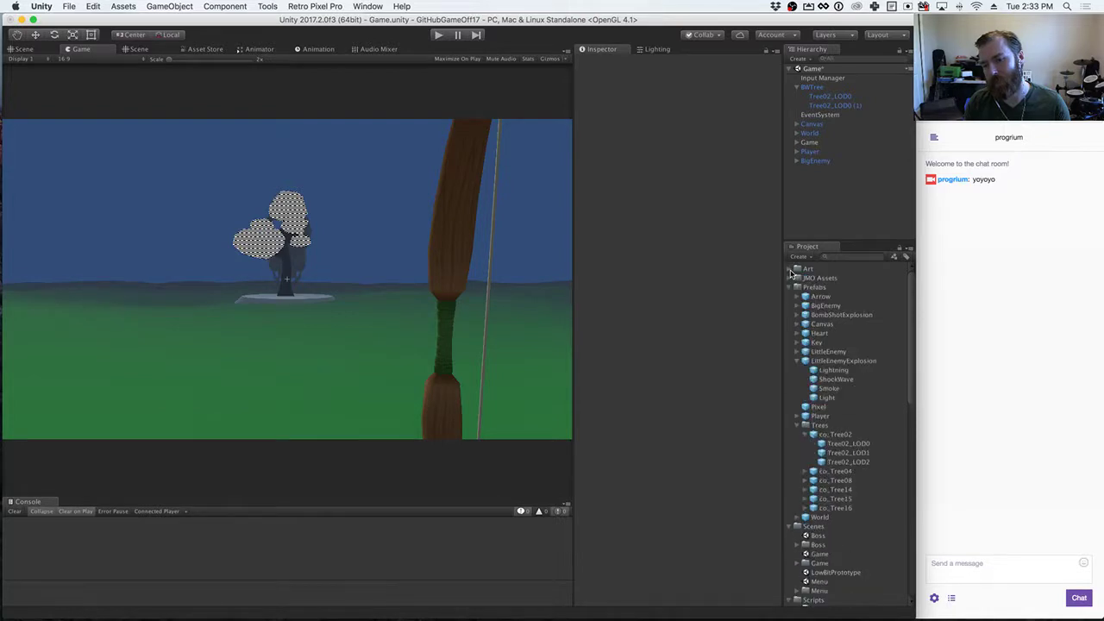
click(789, 279)
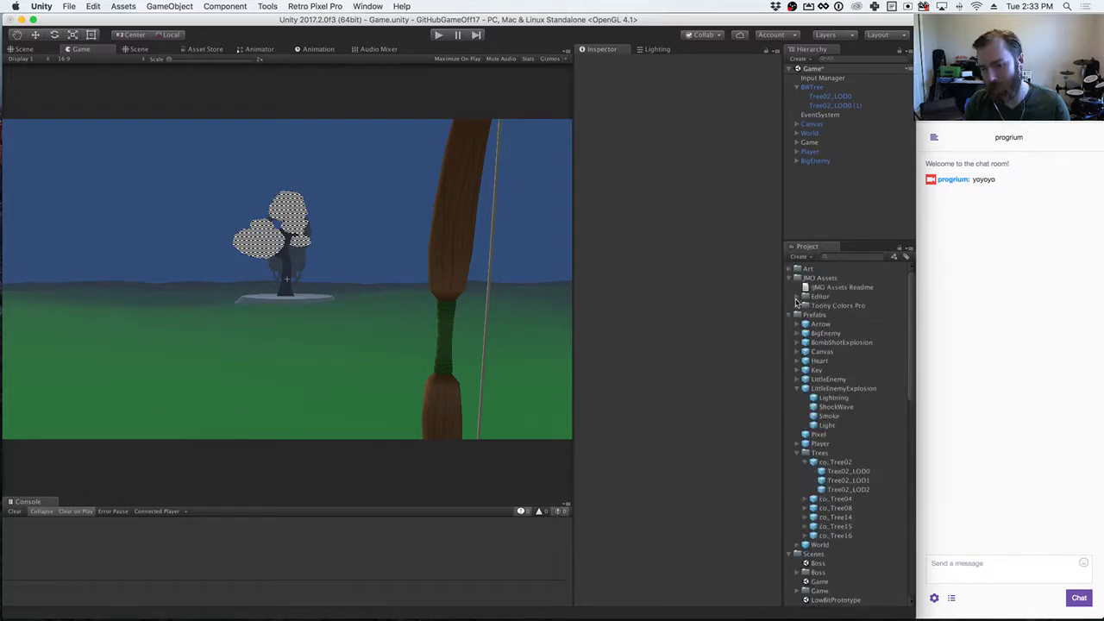
click(797, 306)
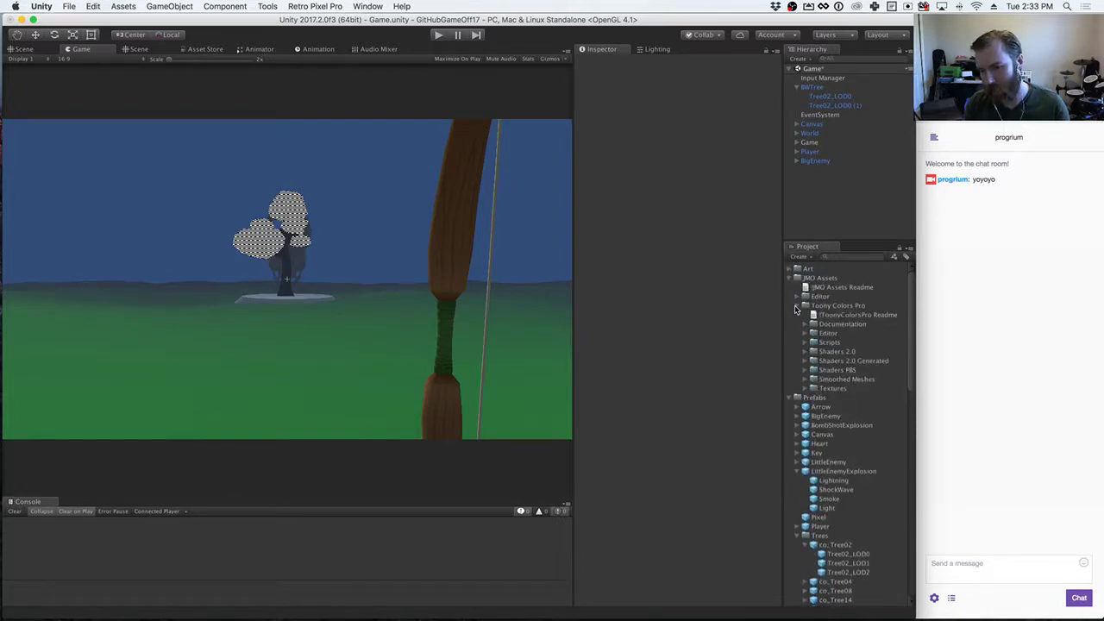
Step: Open the !ToonyColorsPro Readme in MonoDevelop, read its shader usage notes and return to Unity
click(824, 316)
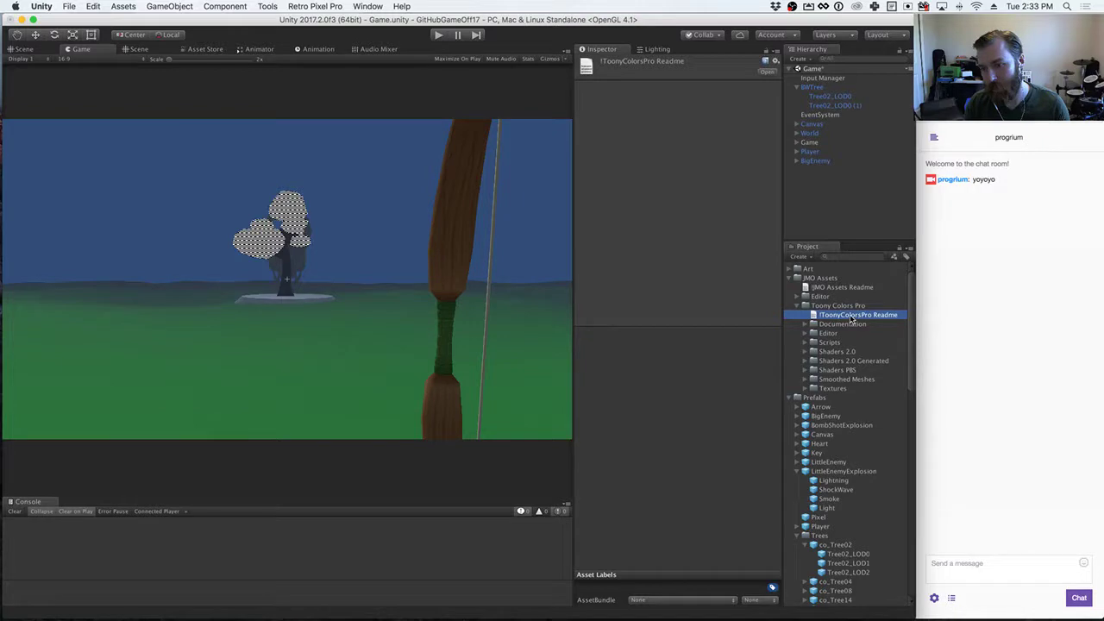
click(767, 72)
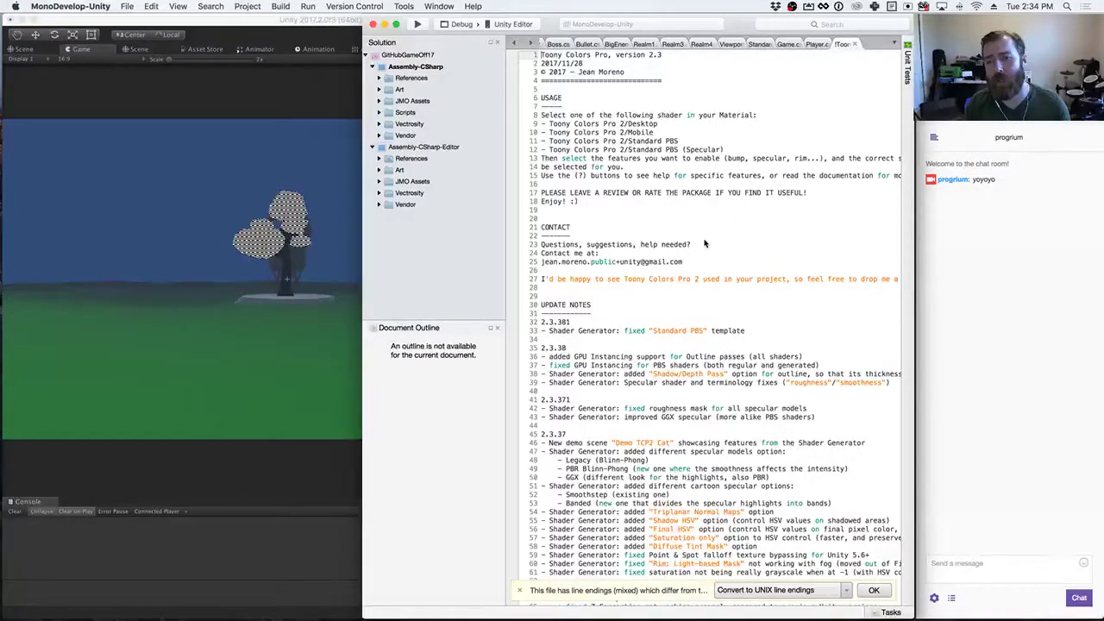
key(super+Tab)
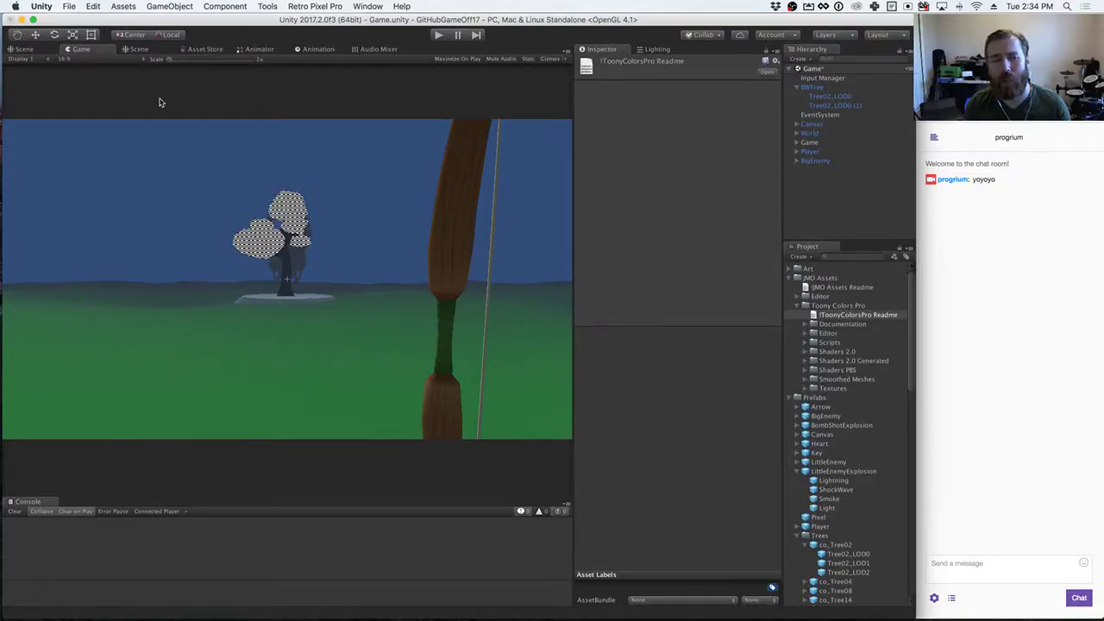
Step: Show the Scene view and select the tree trunk object Tree02_LOD0 under BWTree
click(136, 49)
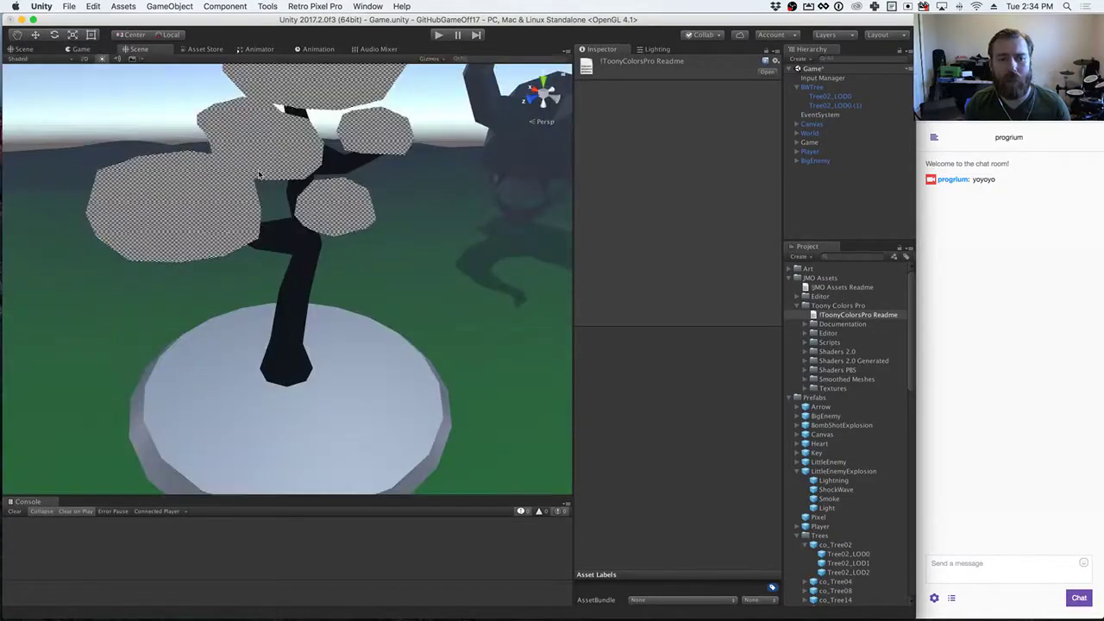
click(297, 289)
click(838, 96)
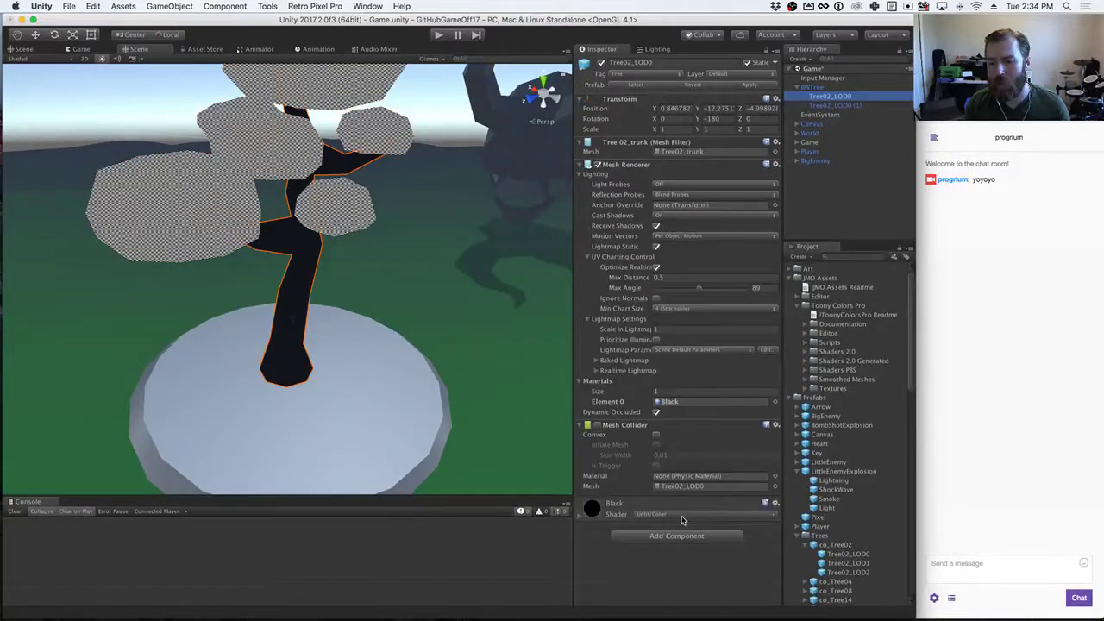
Step: Change the shader of the trunk's Black material to Toony Colors Pro 2/Mobile
click(715, 514)
scroll(704, 536, down, 3)
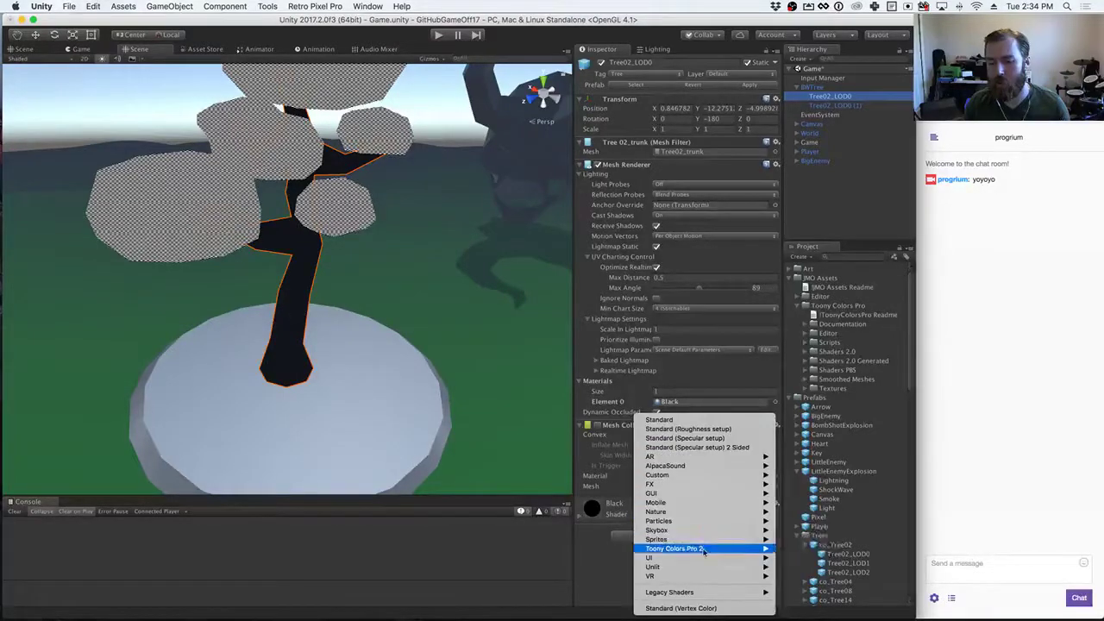
mouse_move(742, 548)
mouse_move(844, 561)
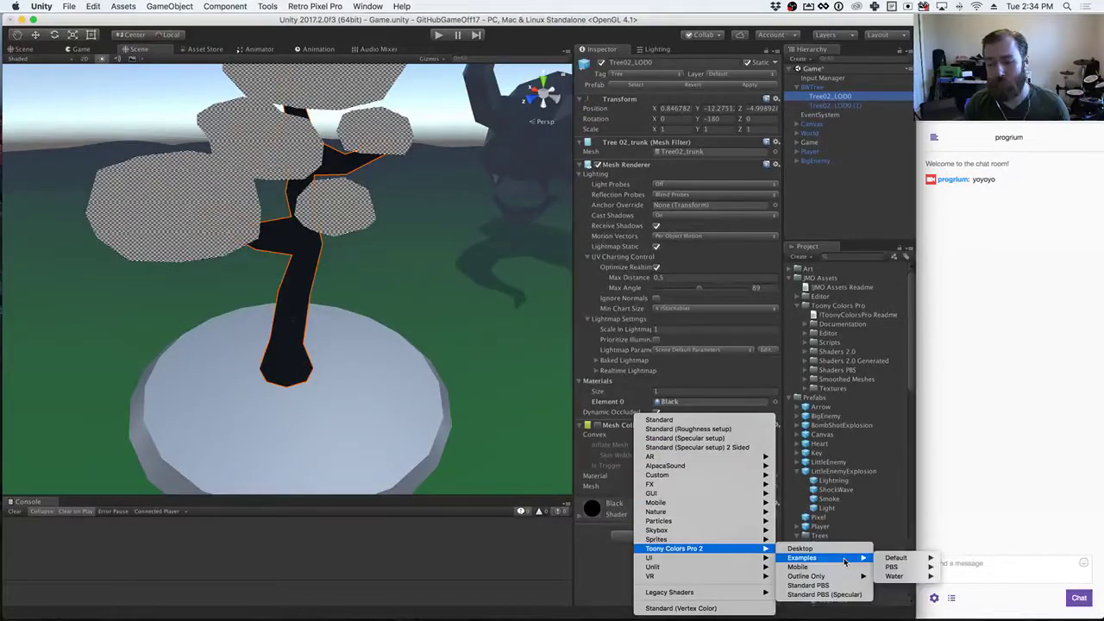
mouse_move(923, 558)
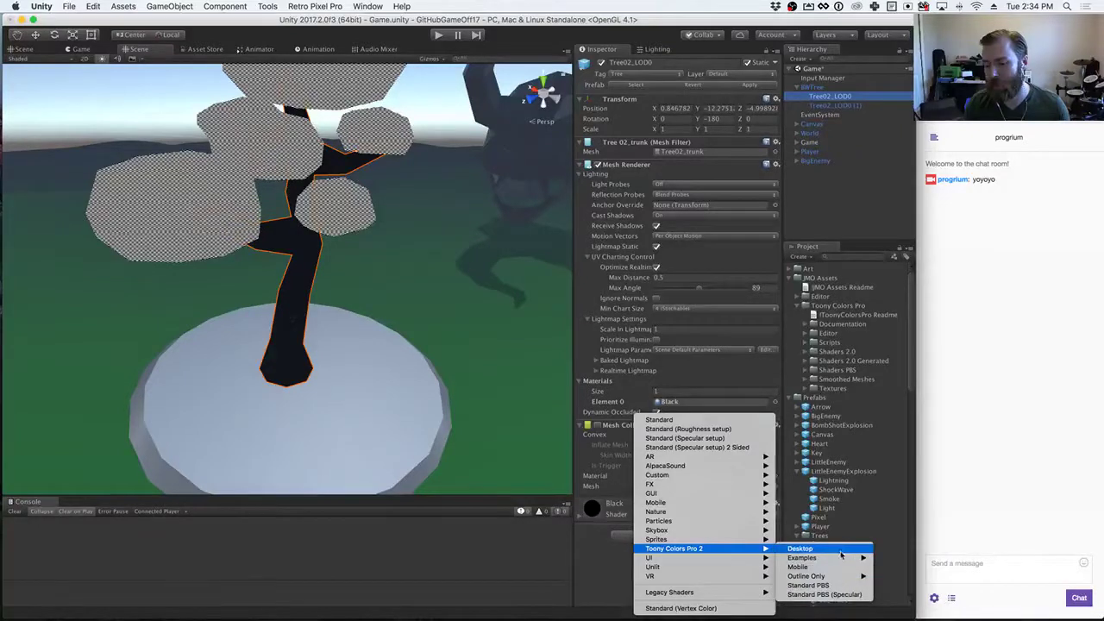
click(830, 568)
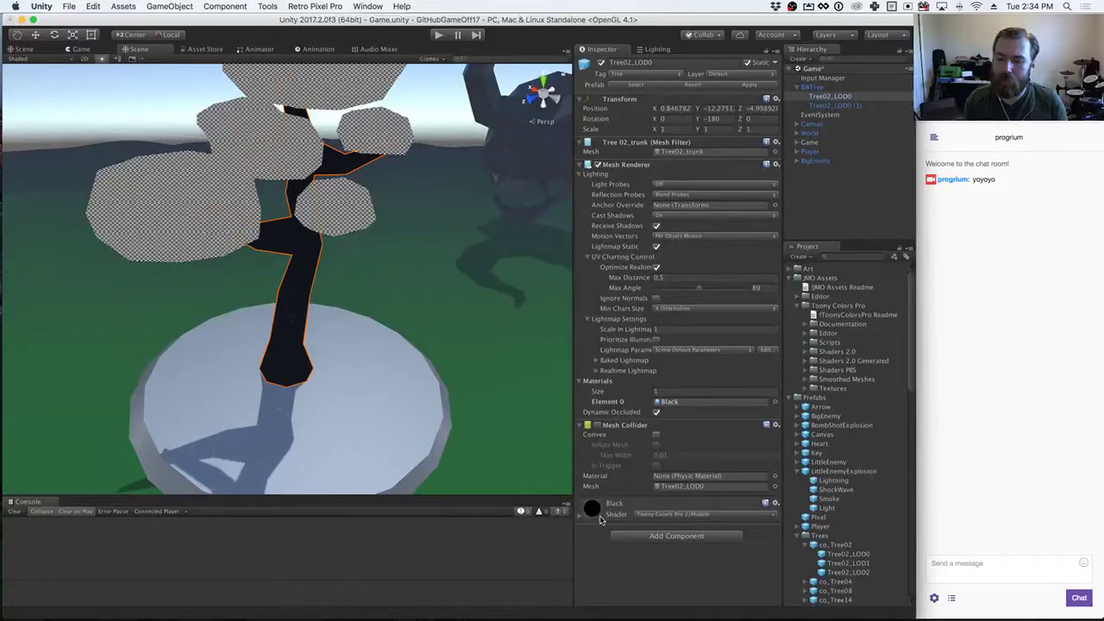
Step: Expand the Black material's settings and set its Shadow Color to blue 4D83EC with zero alpha
click(580, 520)
scroll(581, 520, down, 5)
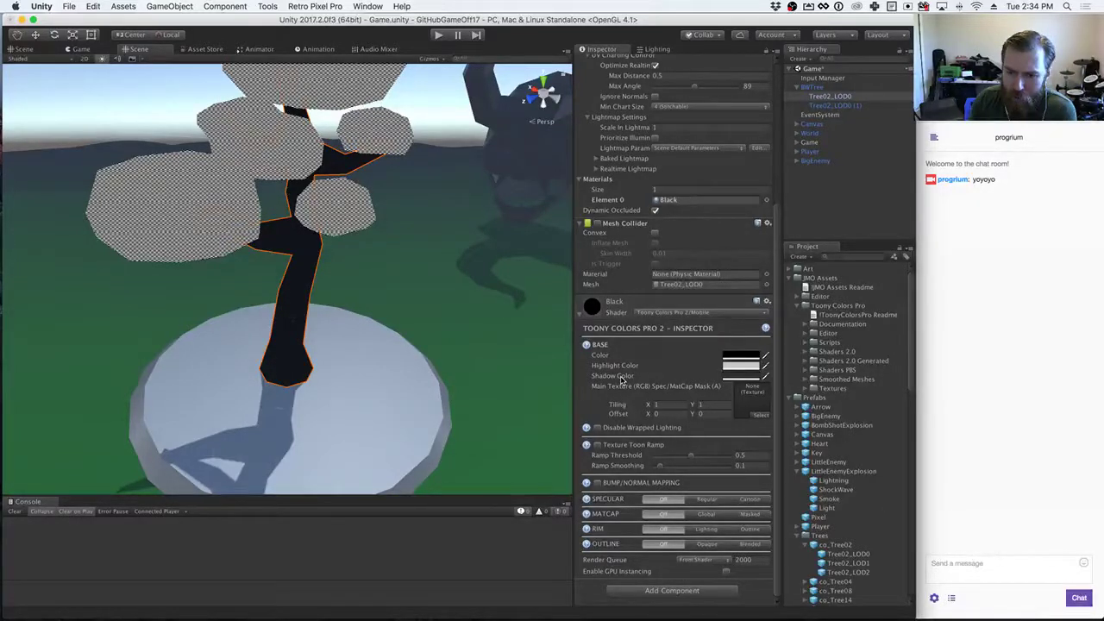
click(766, 378)
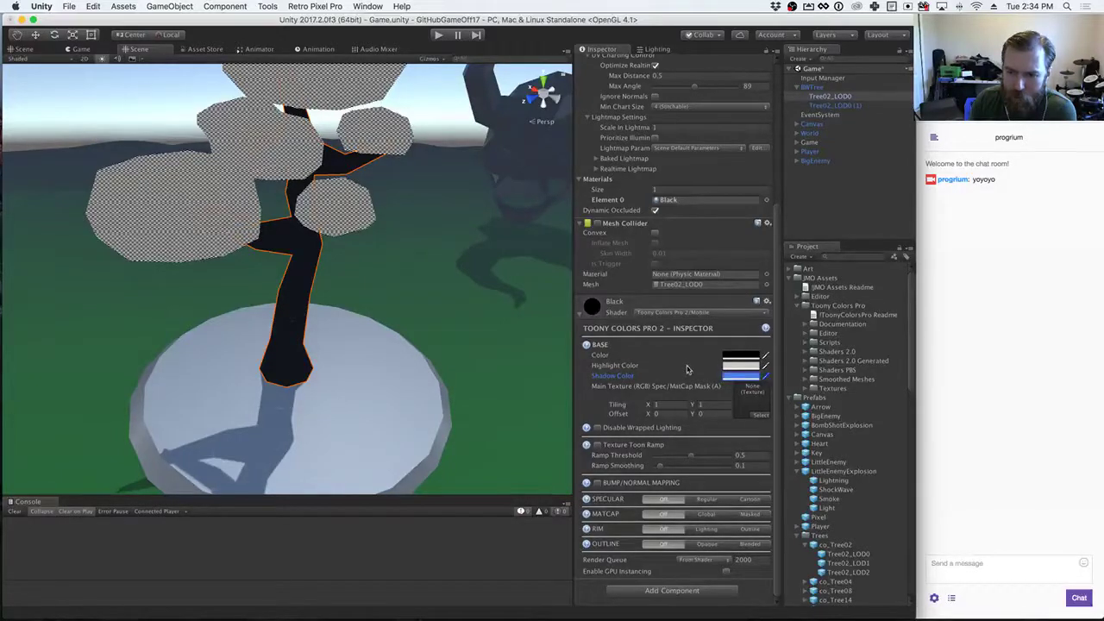
click(728, 378)
drag(979, 338, 889, 343)
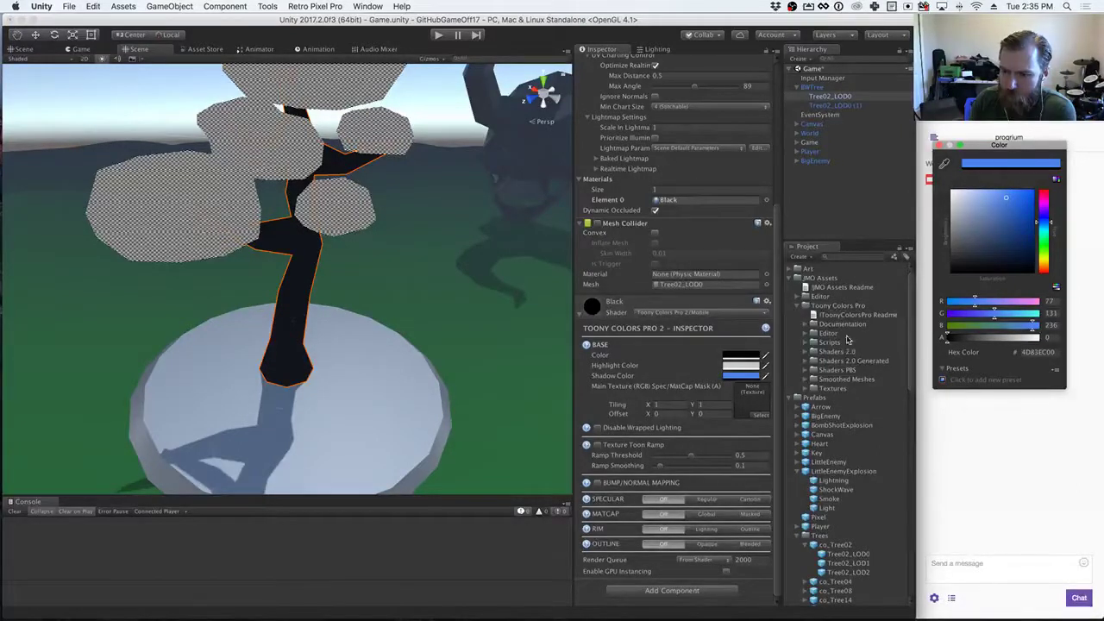
click(710, 283)
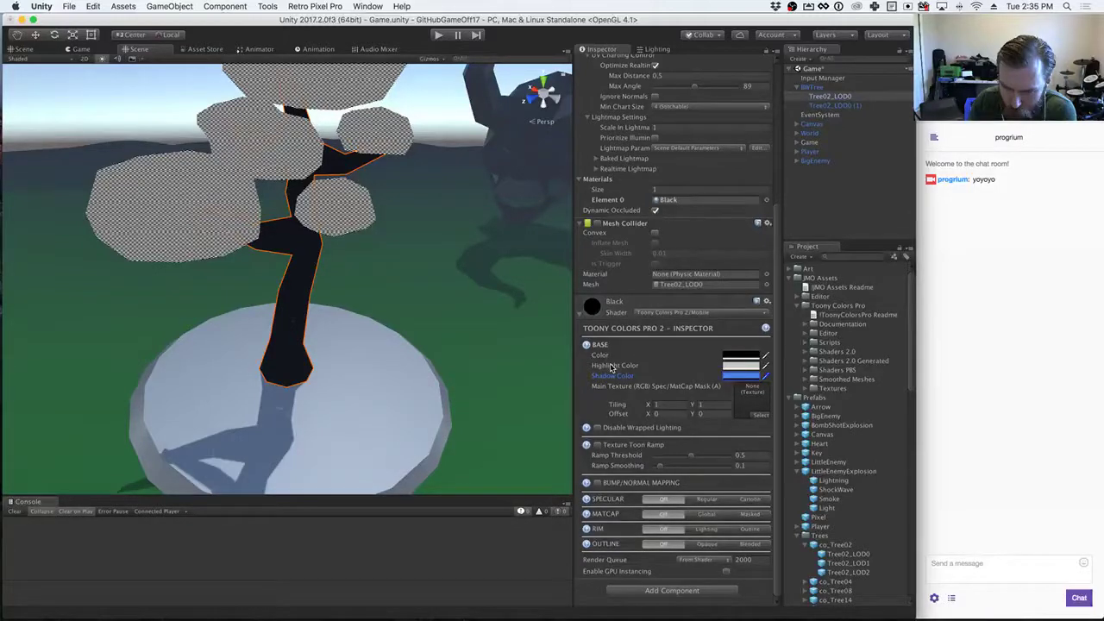
Step: Set the Black material's shader back to Unlit/Color to compare the trunk's look
click(655, 314)
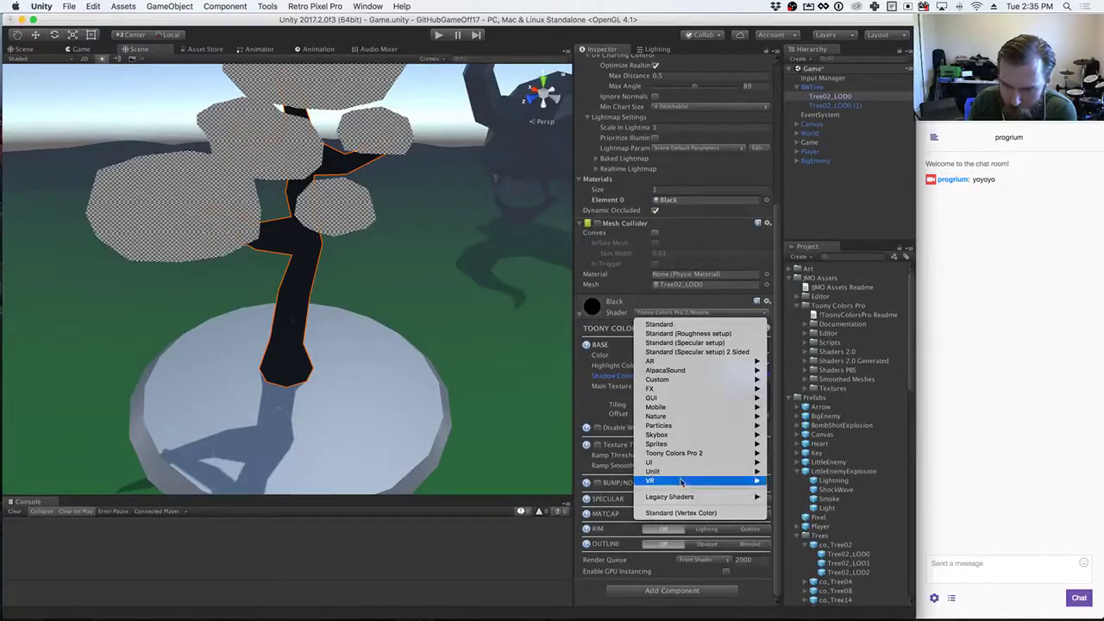
mouse_move(685, 472)
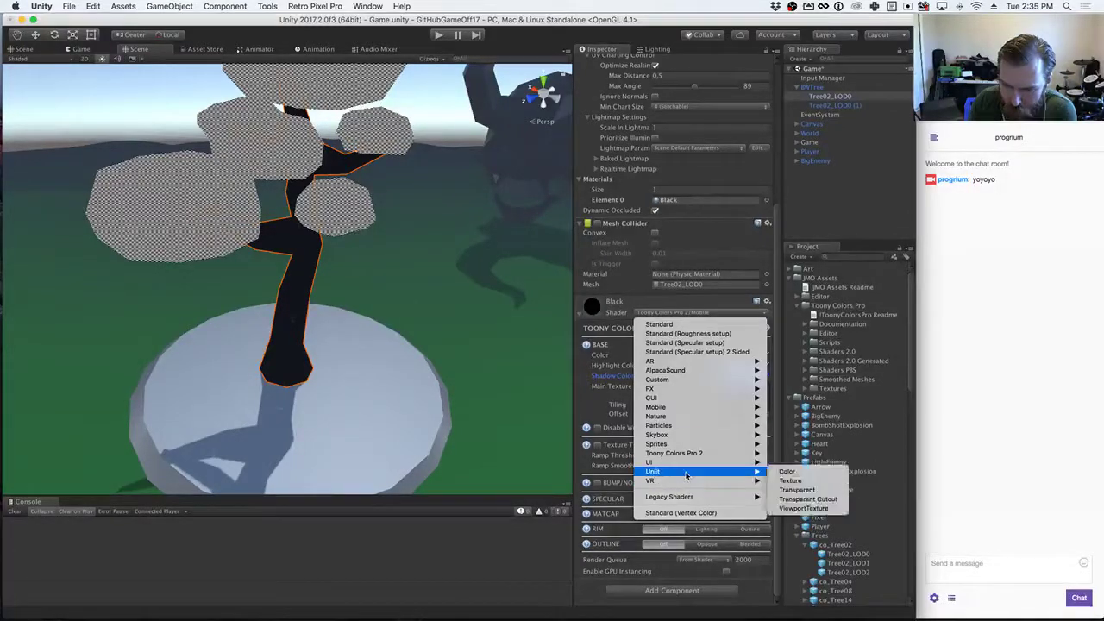
click(820, 473)
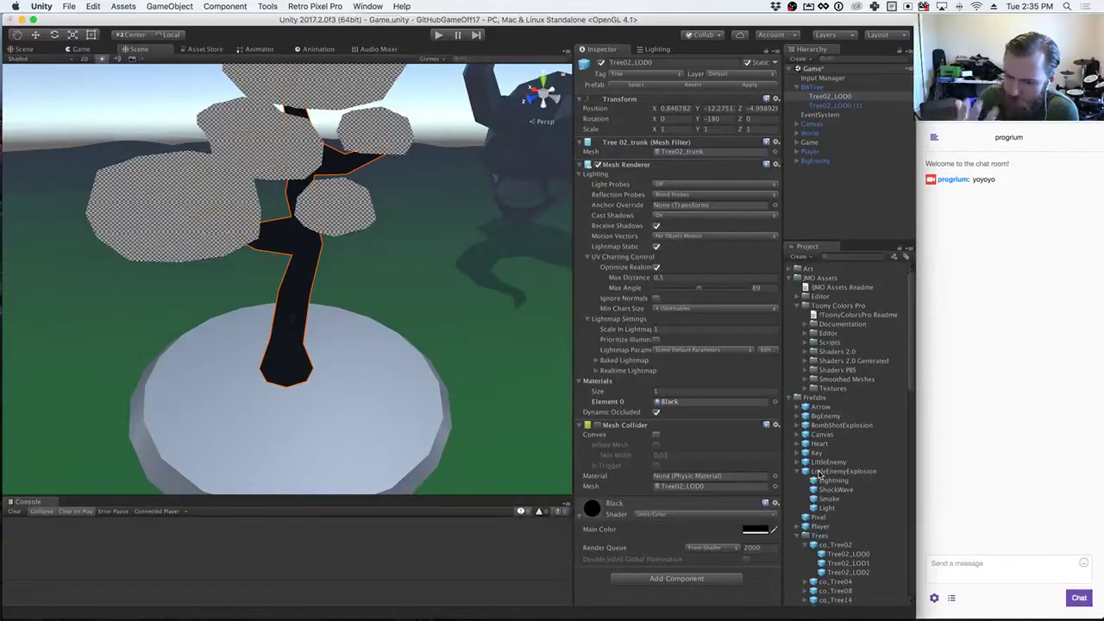
Step: Apply the Toony Colors Pro 2/Desktop shader to the Black material and toggle Disable Wrapped Lighting on and off
click(664, 515)
mouse_move(726, 549)
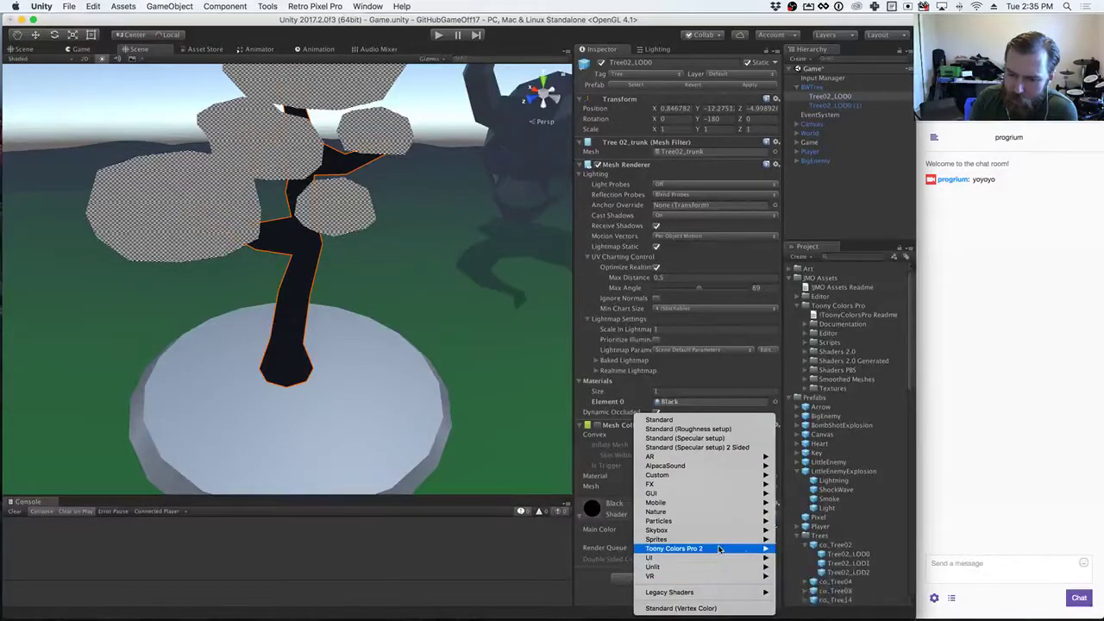
mouse_move(817, 577)
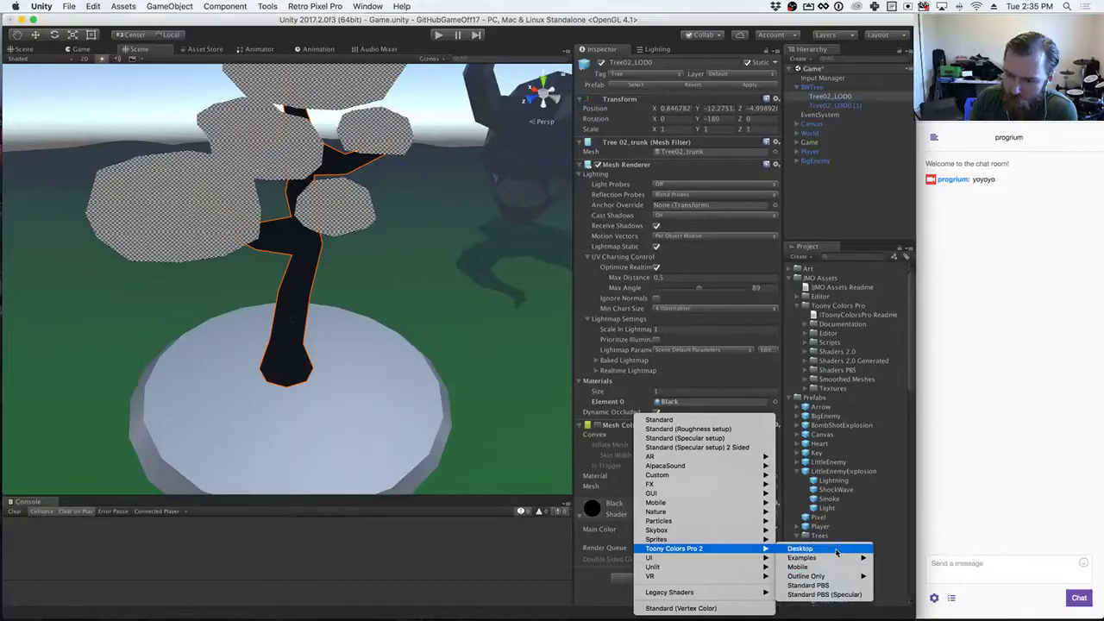
click(837, 550)
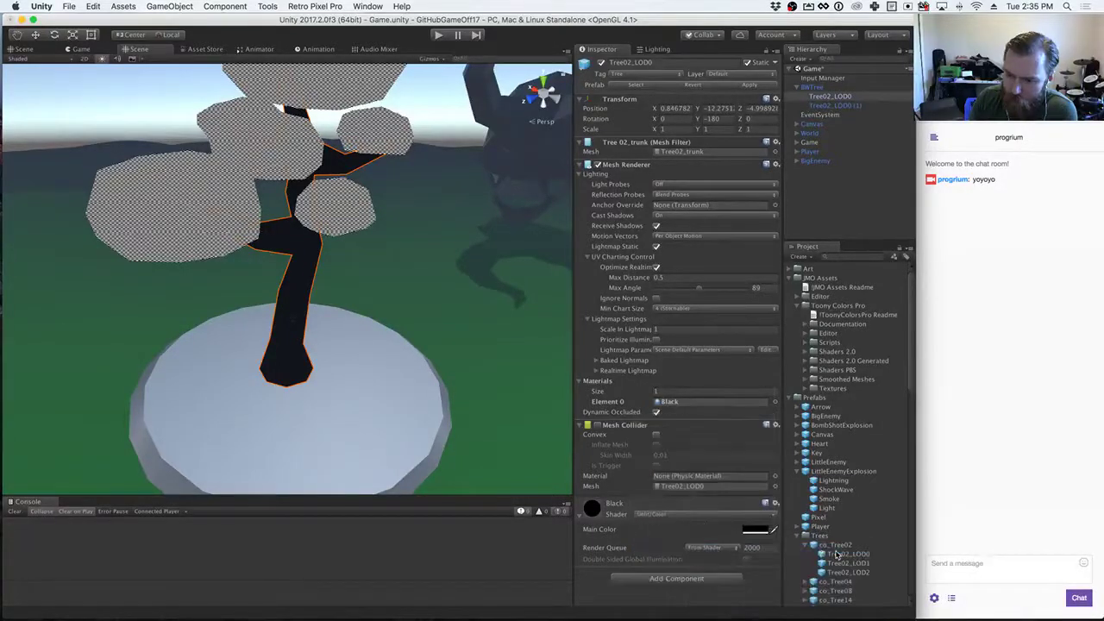
scroll(675, 515, down, 5)
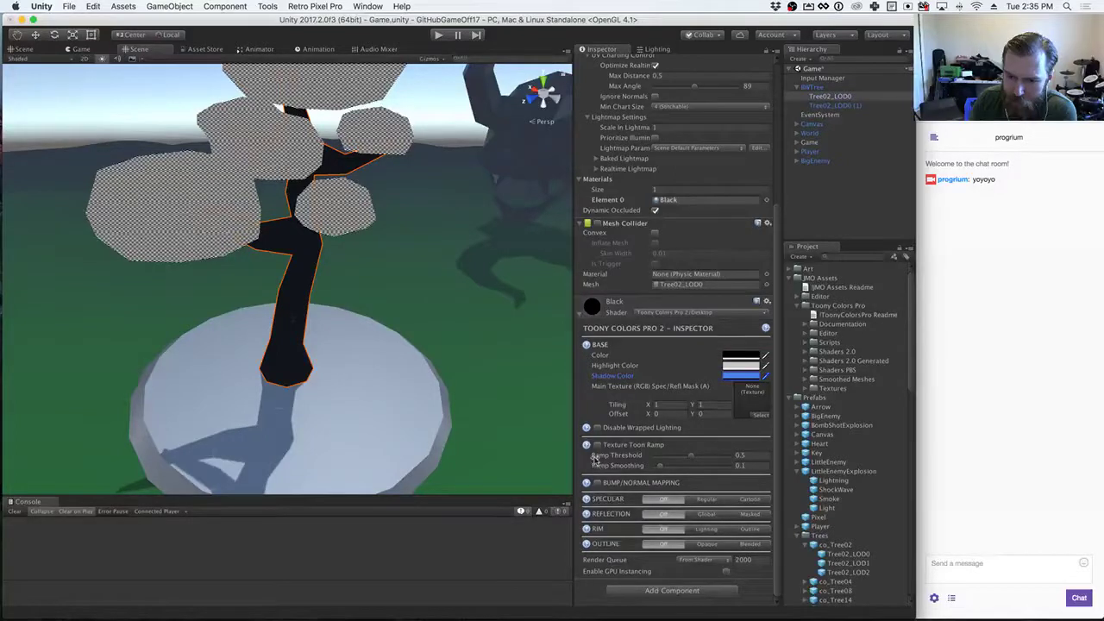
click(599, 429)
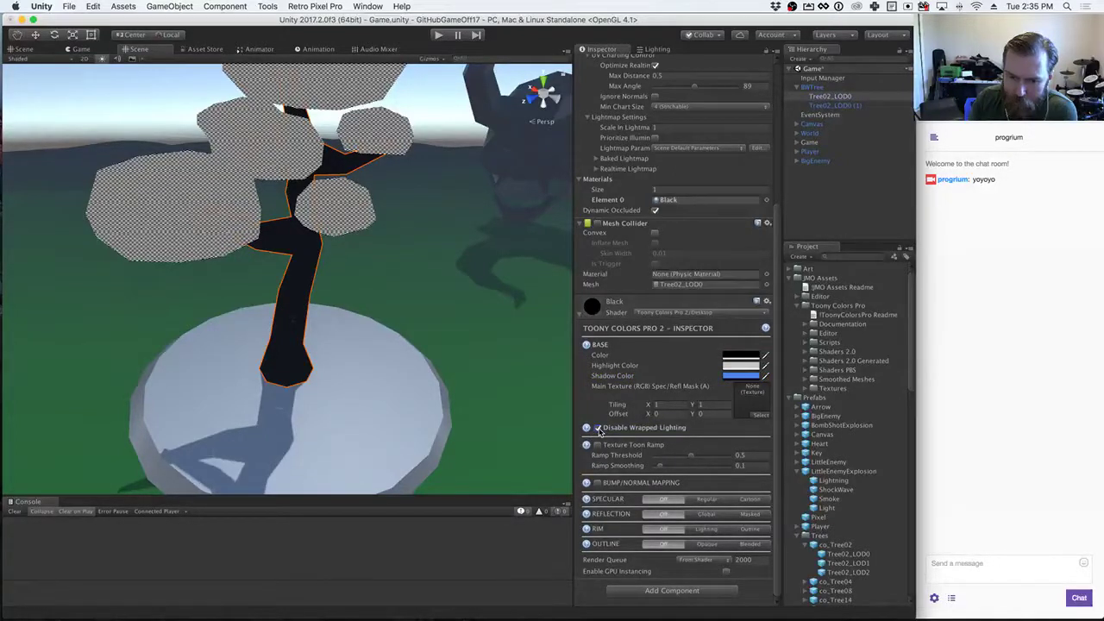
click(599, 429)
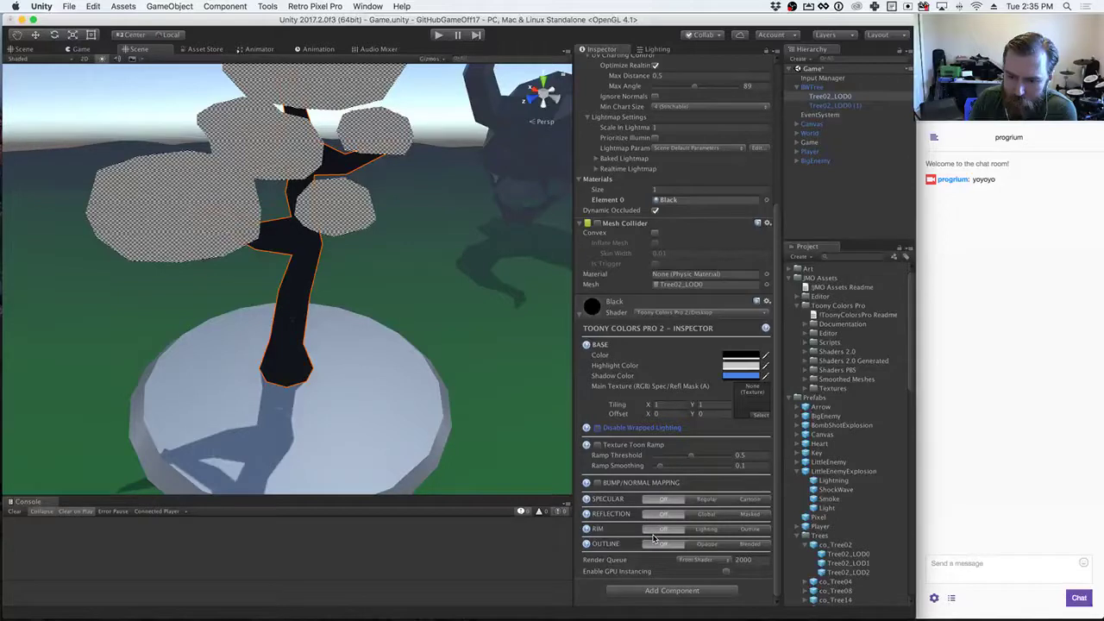
Step: Enable the Opaque outline on the Black material and set the Outline Color to white
click(714, 546)
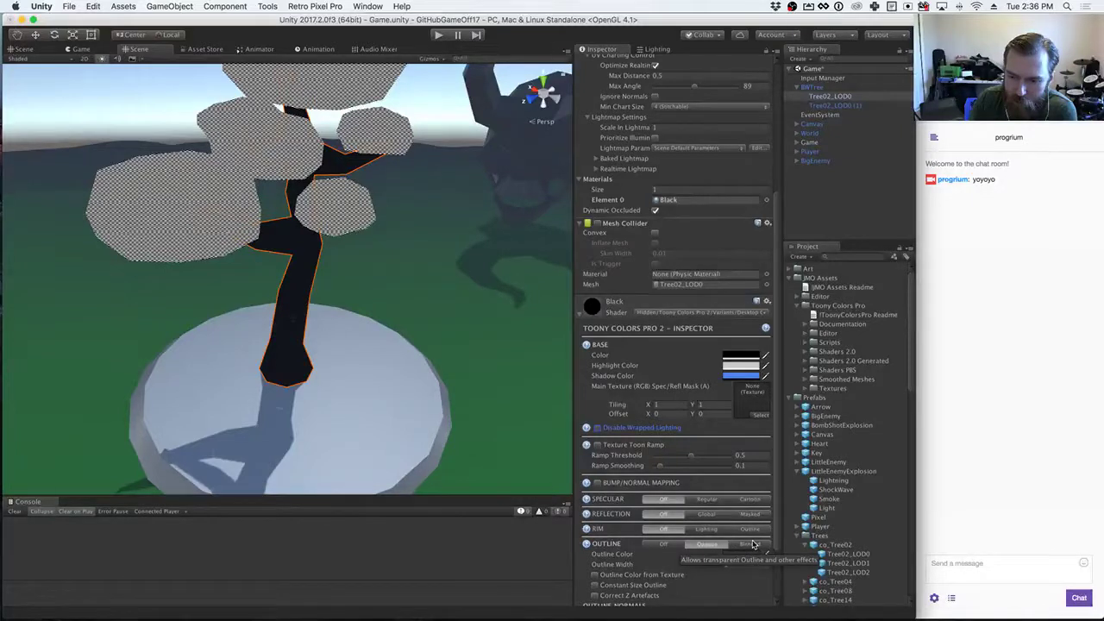
scroll(752, 543, down, 3)
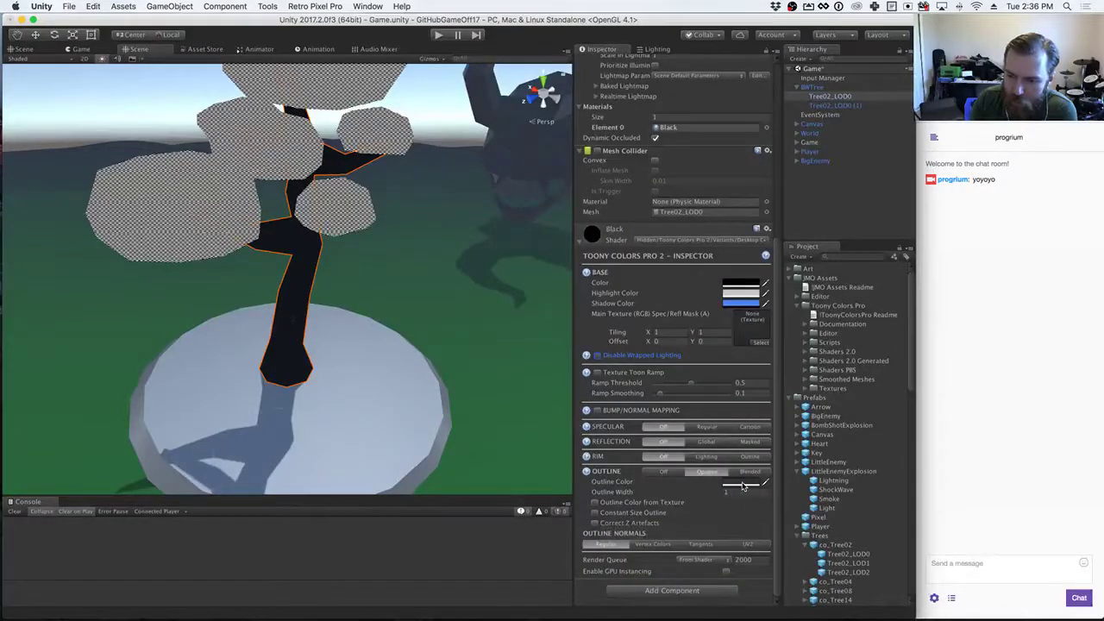
click(737, 488)
drag(969, 205, 952, 191)
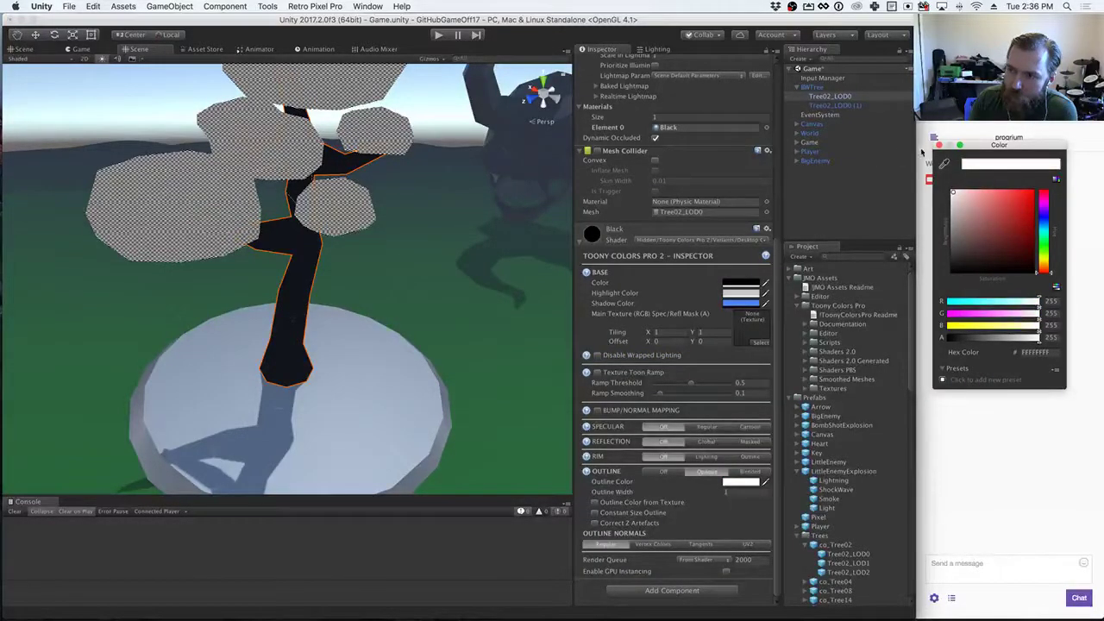
click(939, 145)
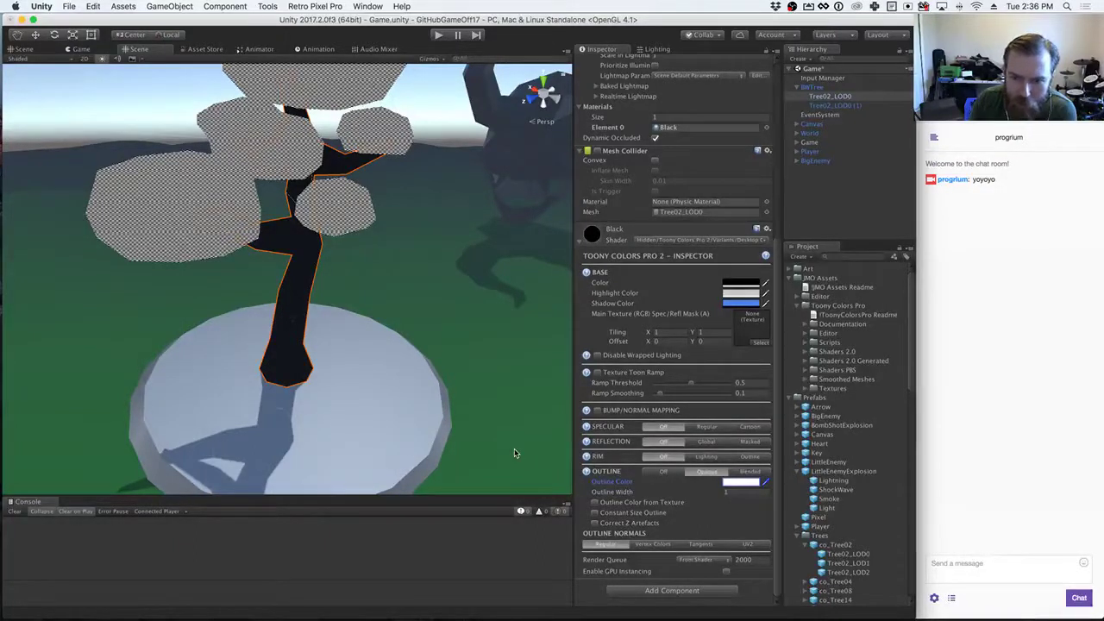
Step: Try an Outline Width of 4 while viewing the whole tree, and raise the width to 8
click(690, 491)
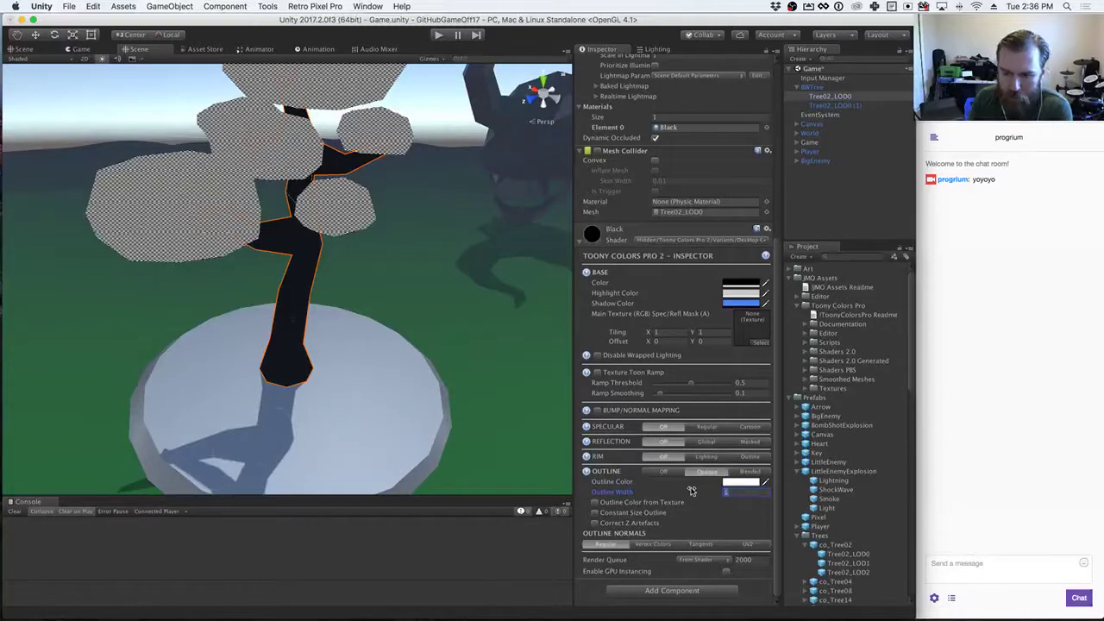
text(4)
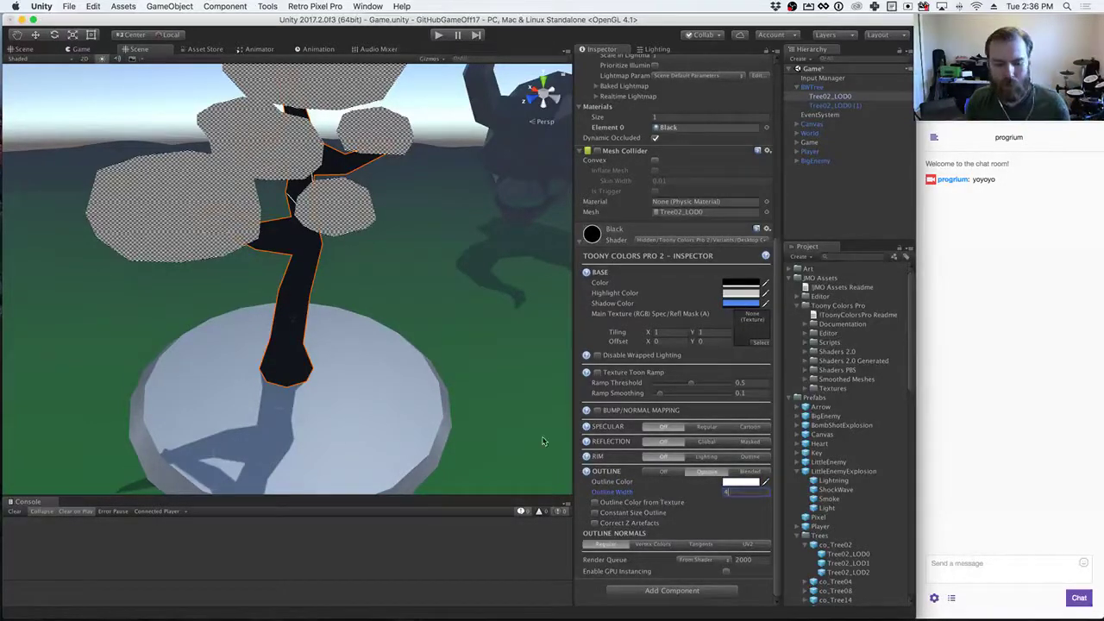
right_drag(516, 407, 1053, 316)
key(s)
click(728, 491)
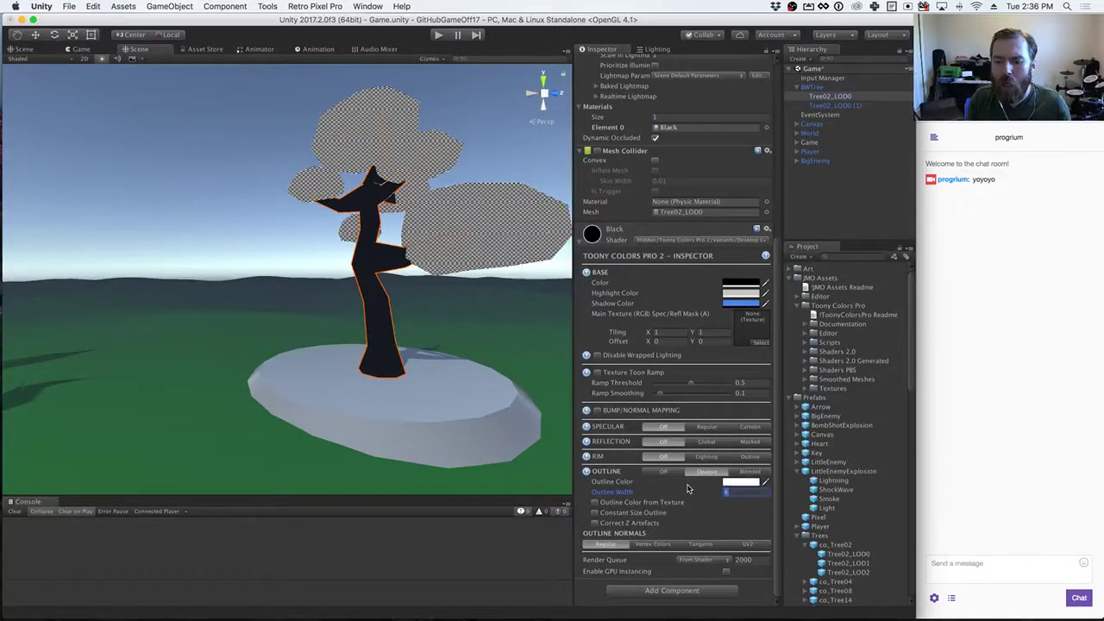
text(8)
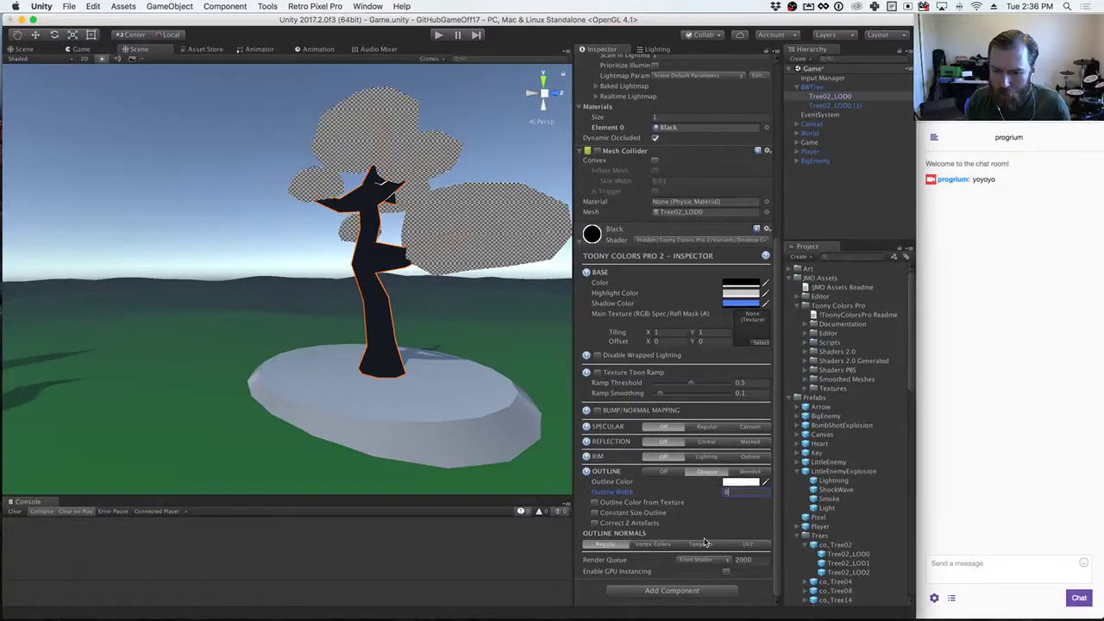
Step: Try the Constant Size Outline and Correct Z Artefacts options on the trunk's outline, and switch both back off
click(594, 513)
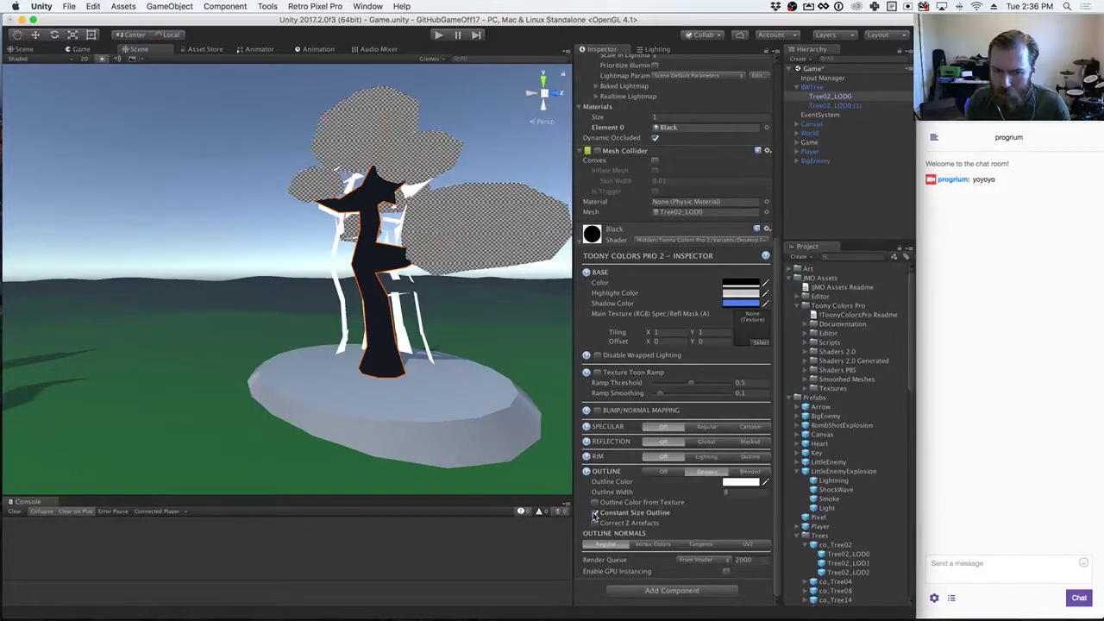
click(594, 513)
click(595, 522)
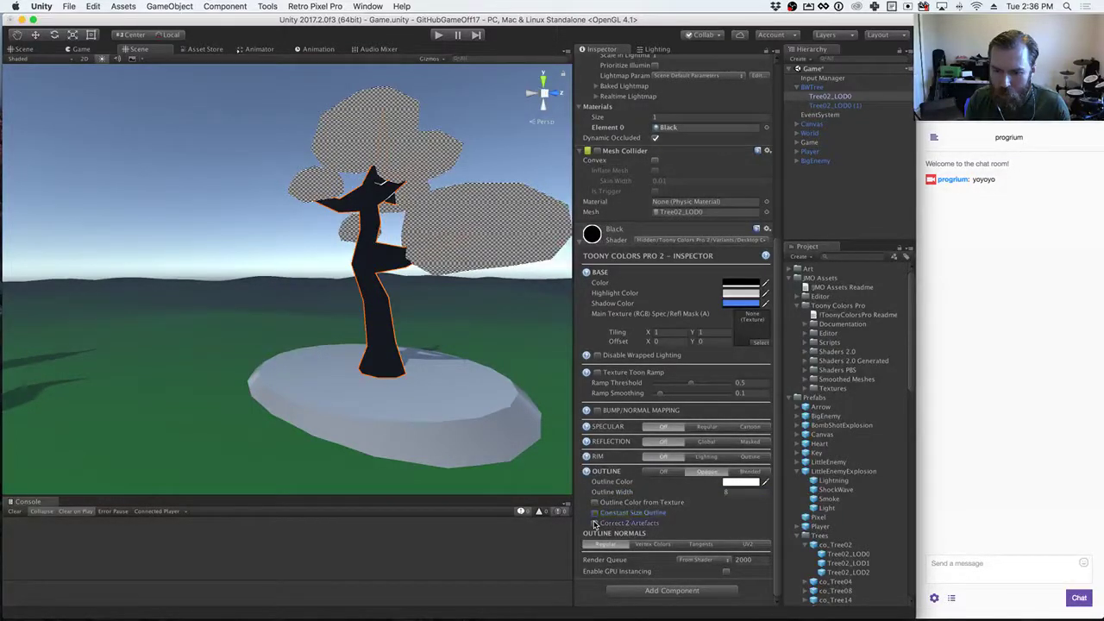
click(594, 513)
click(594, 513)
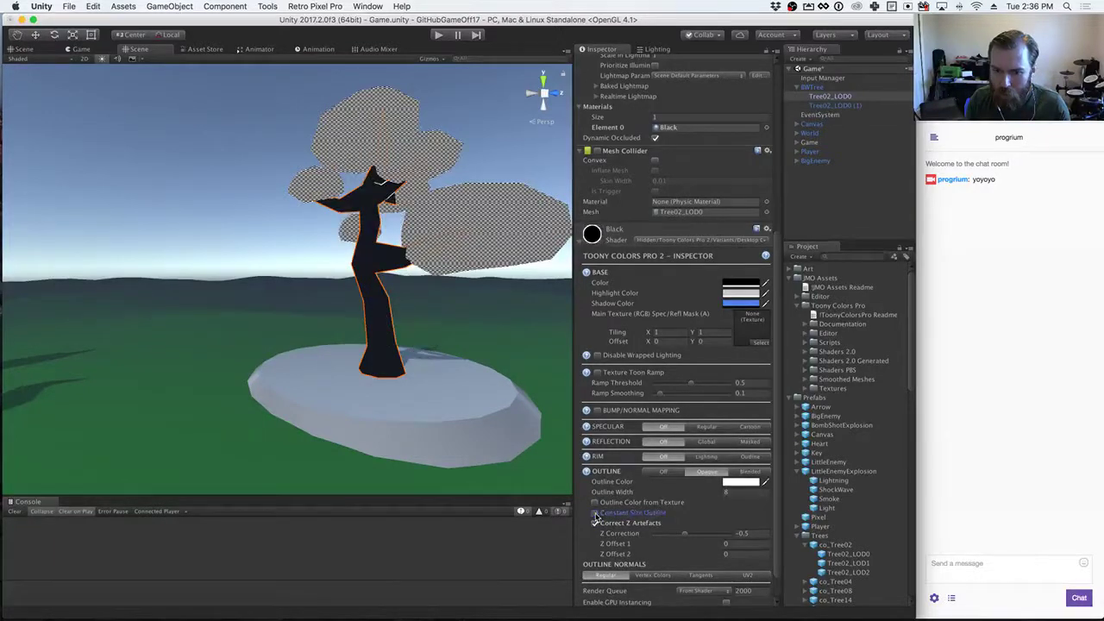
click(595, 523)
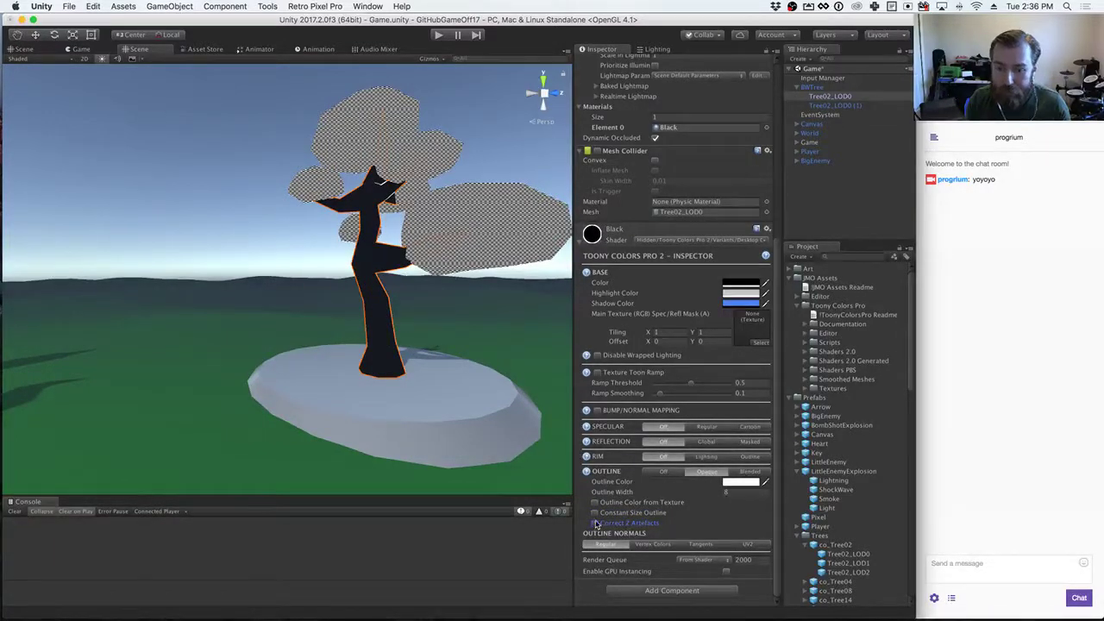
Step: Toggle Outline Color from Texture on and off to compare the trunk's outline, leaving the option disabled
click(594, 503)
click(594, 503)
click(594, 503)
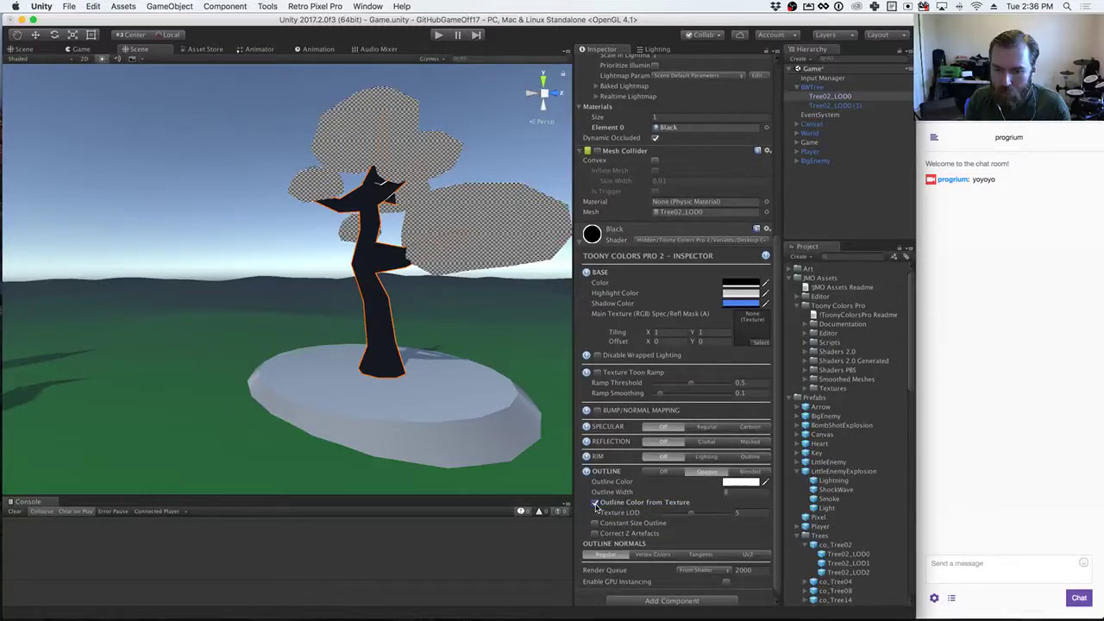
click(594, 502)
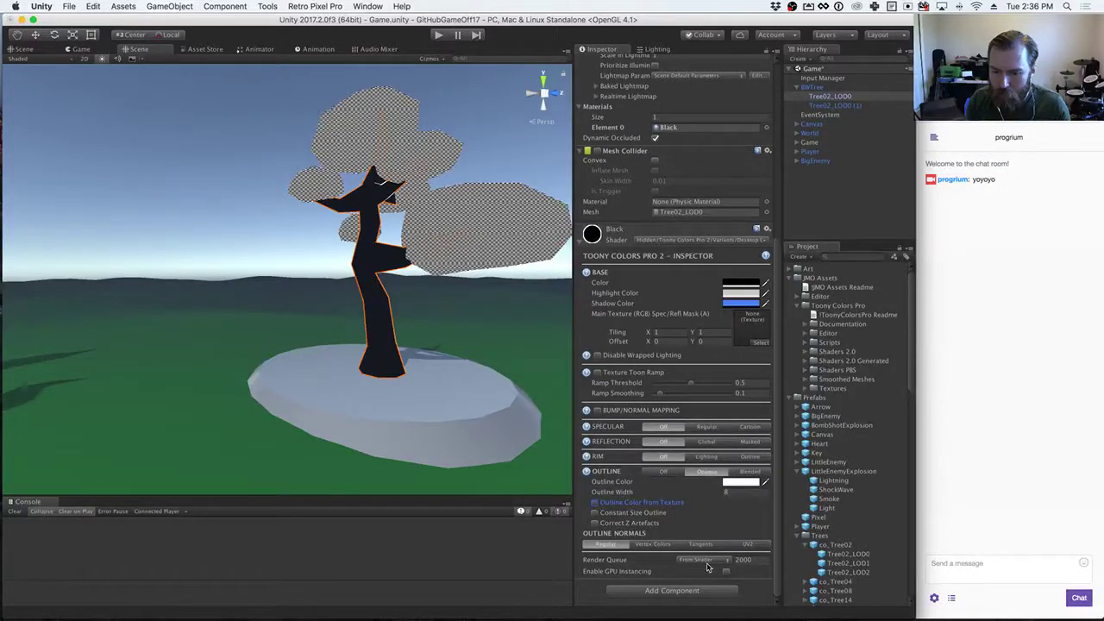
Step: Try Vertex Colors as the outline normals source for the trunk, and switch to Tangents
click(656, 545)
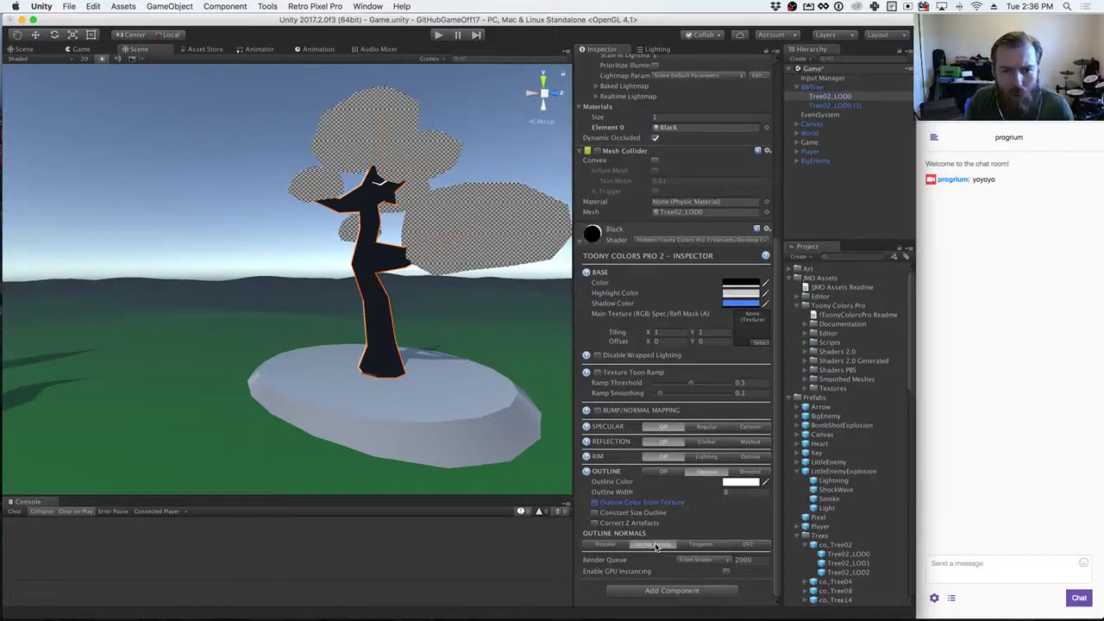
click(703, 545)
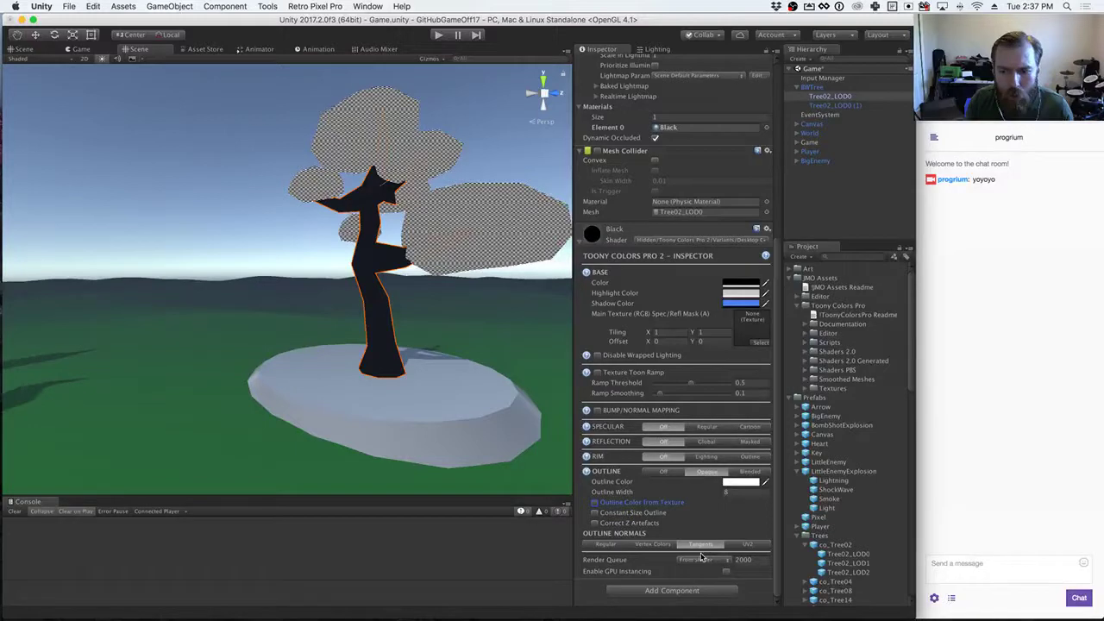
Step: Try UV2 outline normals and return to Regular, and compare the Blended outline mode before switching back to Opaque
click(716, 547)
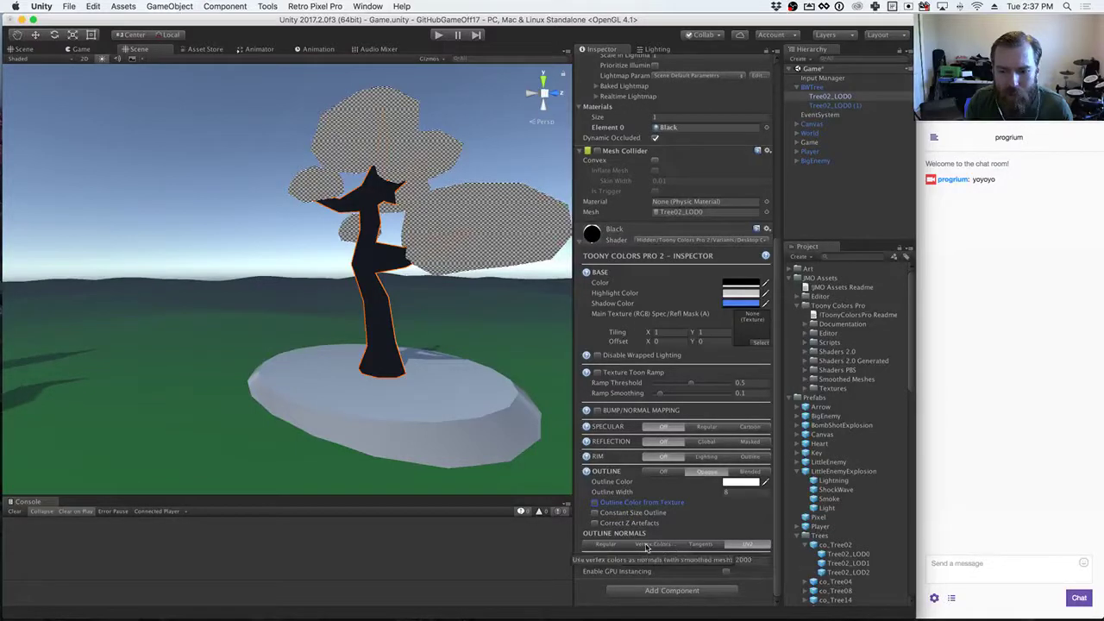
click(601, 546)
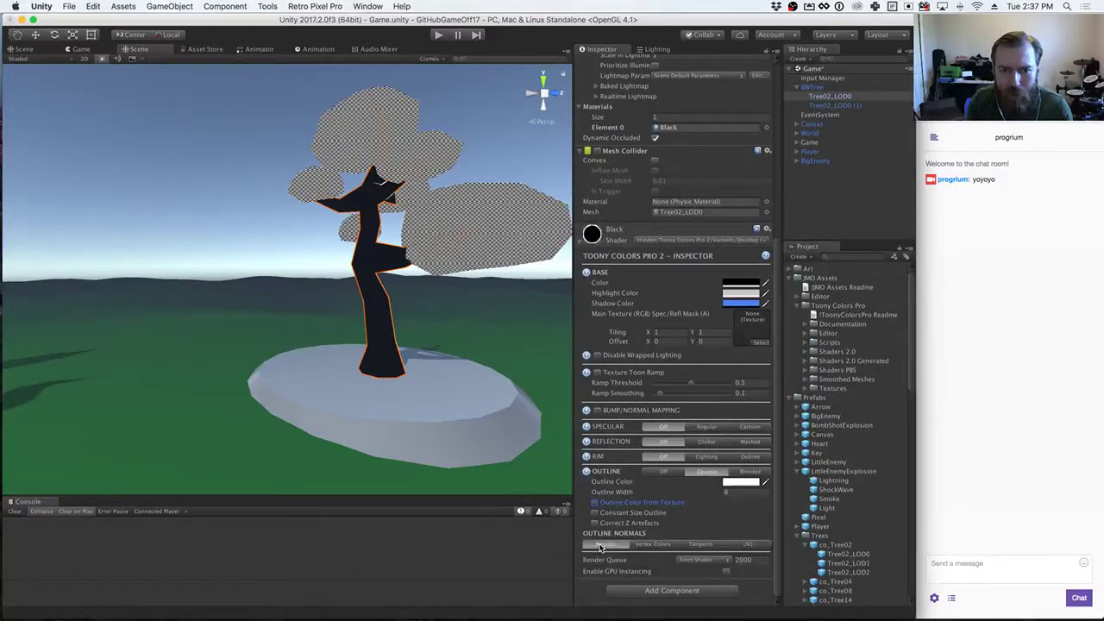
click(749, 473)
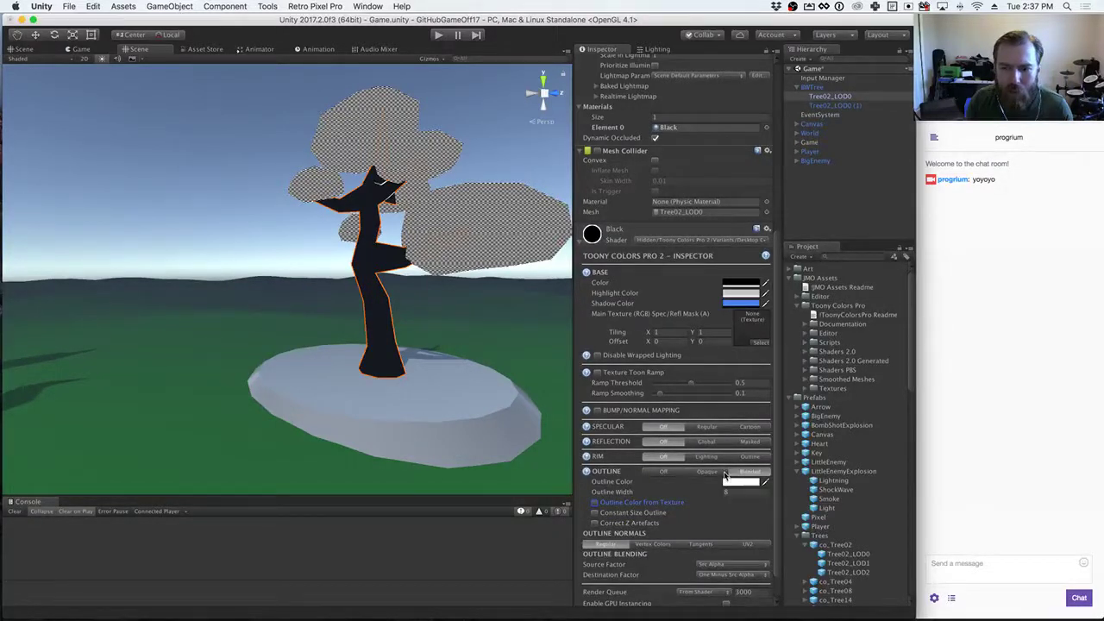
click(709, 473)
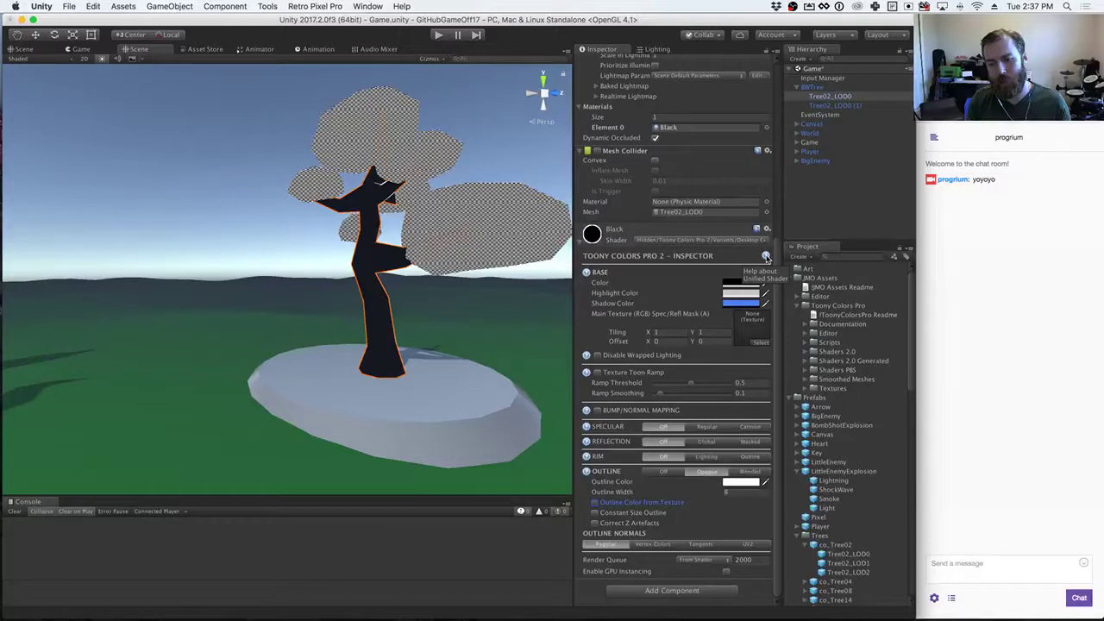
click(688, 241)
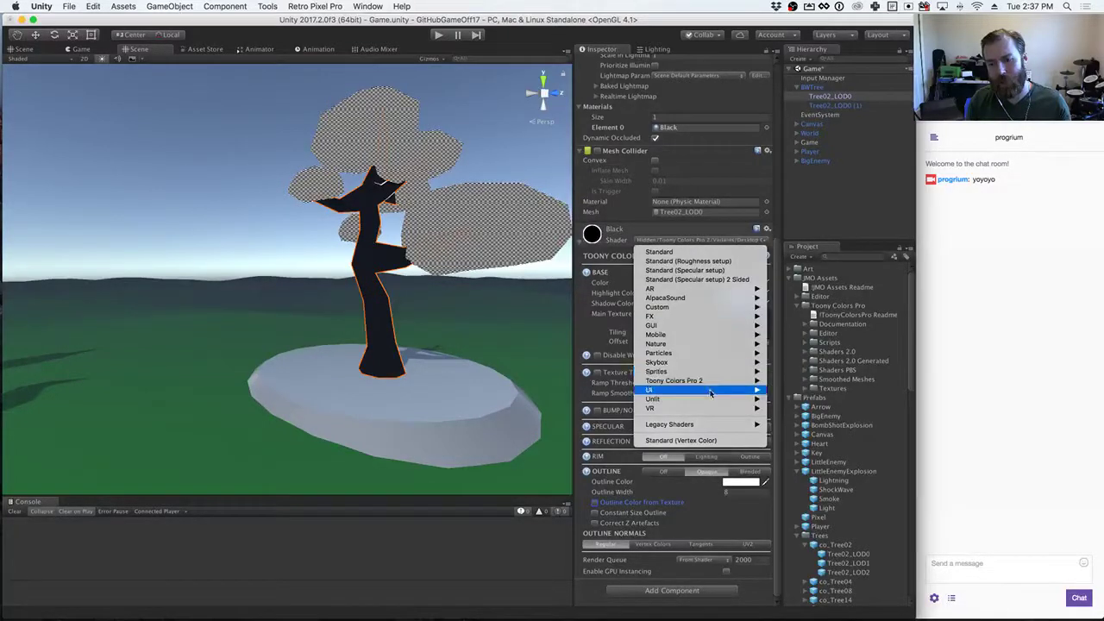
mouse_move(711, 381)
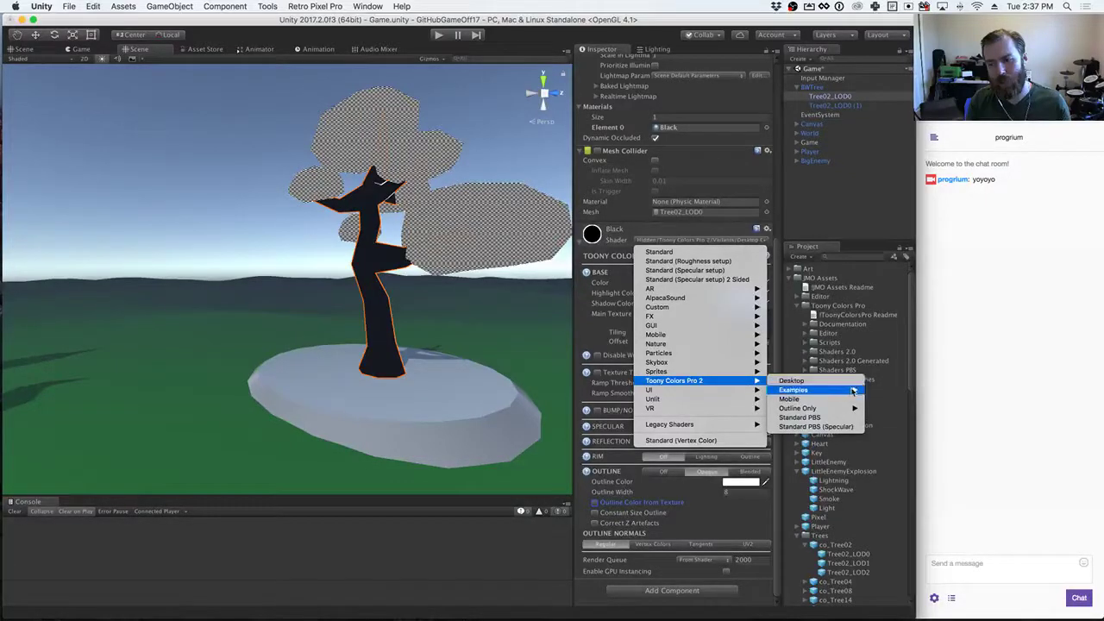
mouse_move(852, 390)
mouse_move(893, 391)
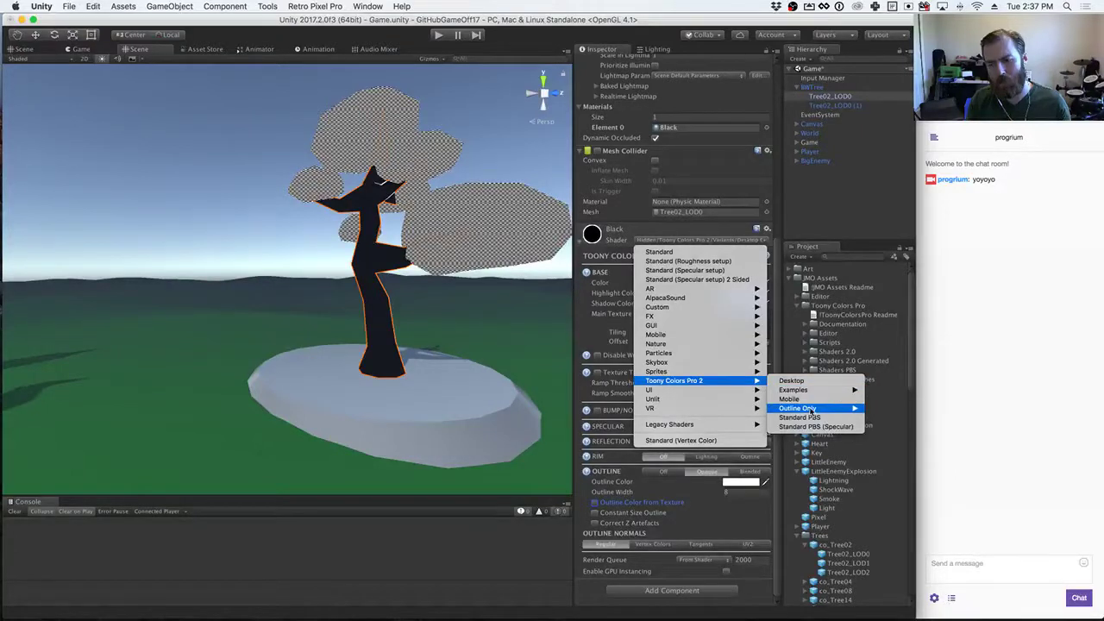
mouse_move(810, 412)
mouse_move(815, 391)
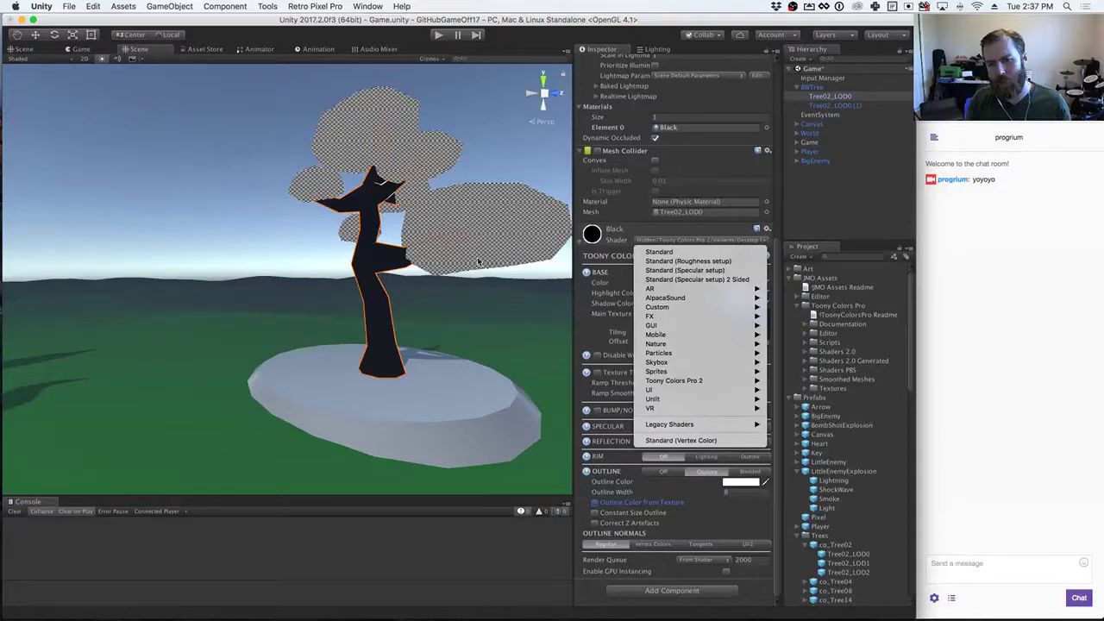
click(602, 251)
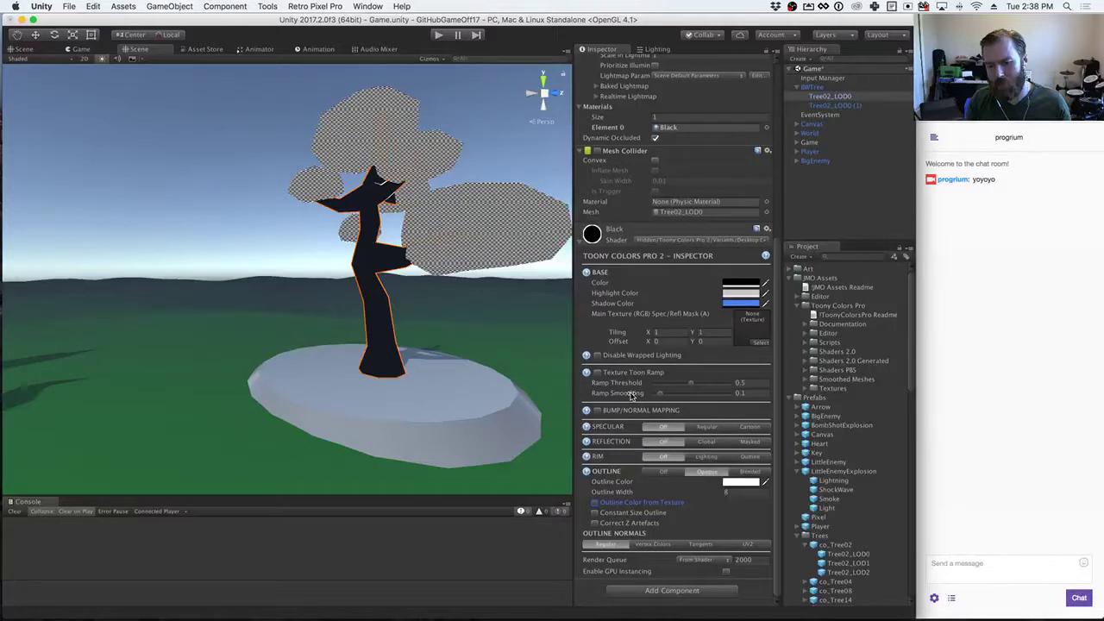
Step: Try Lighting for the Rim and Regular for the Specular on the Black material, turning each back off
click(716, 461)
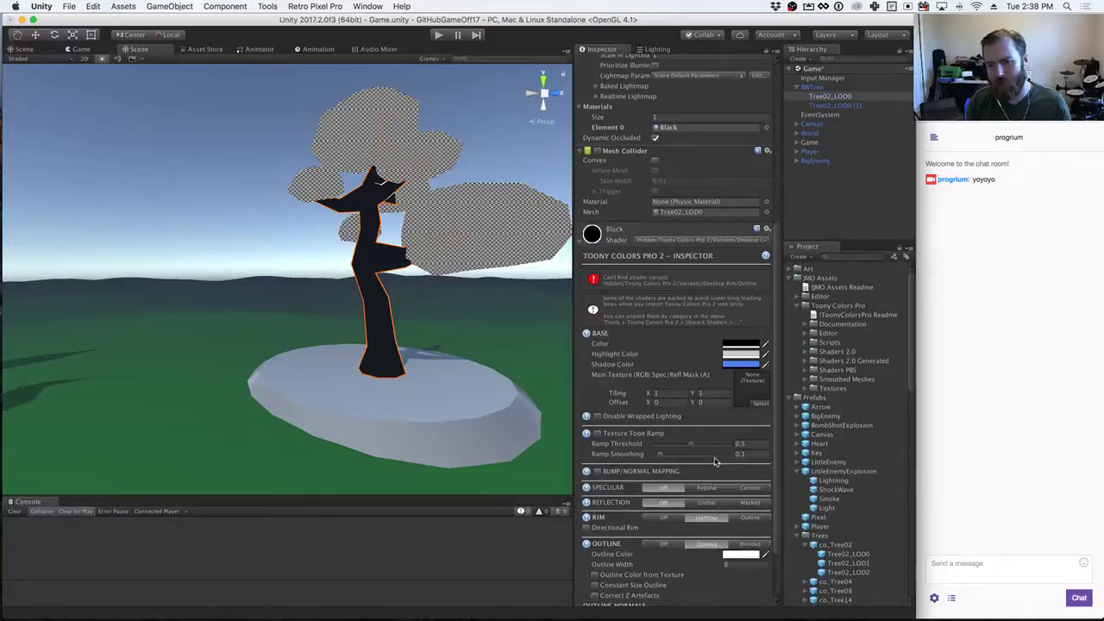
click(661, 518)
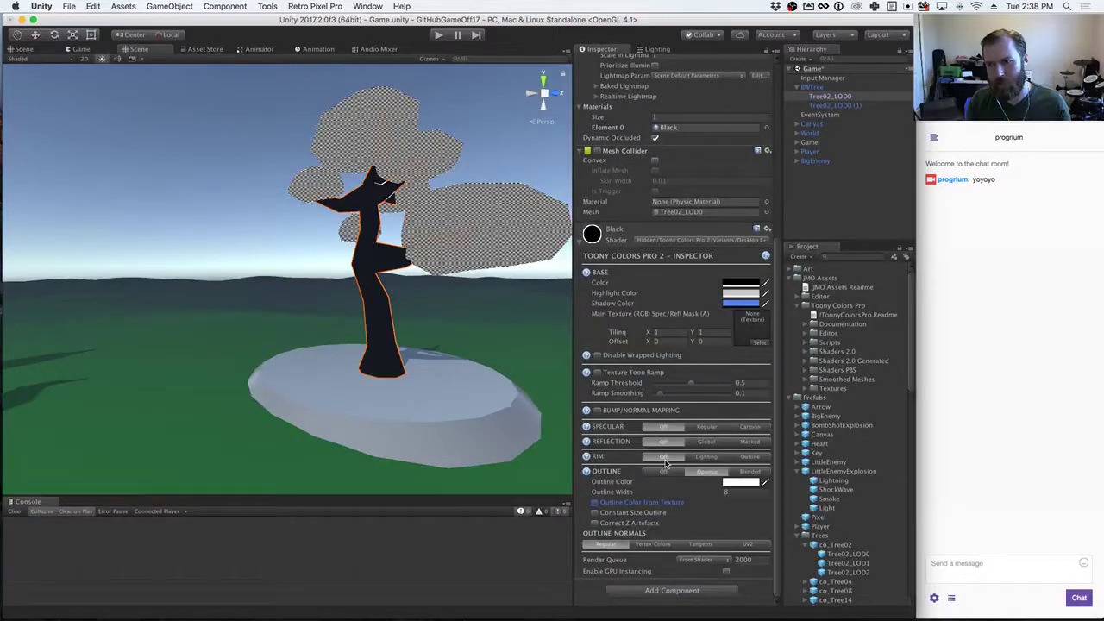
click(705, 427)
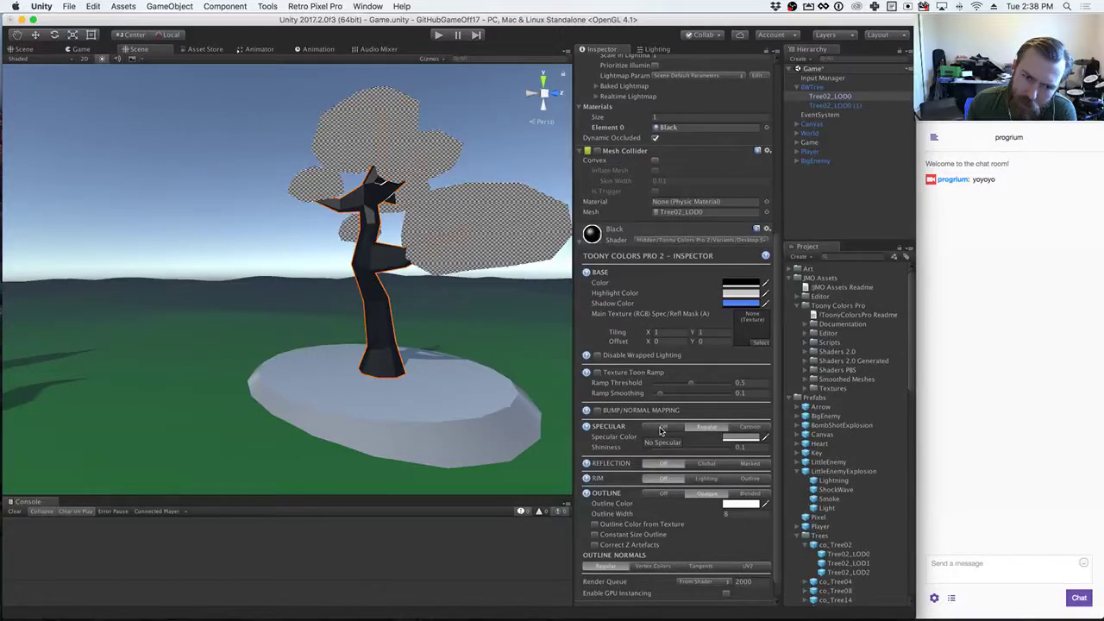
click(662, 427)
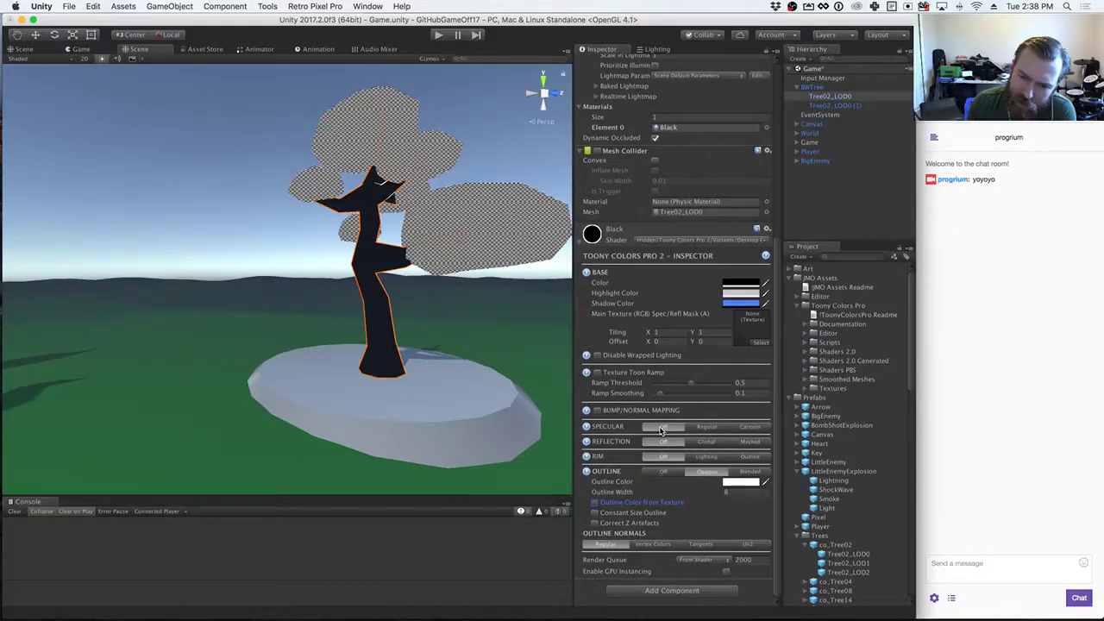
Step: Run the game, try an Outline Width of 16 on the trunk, and raise the width to 32
click(439, 37)
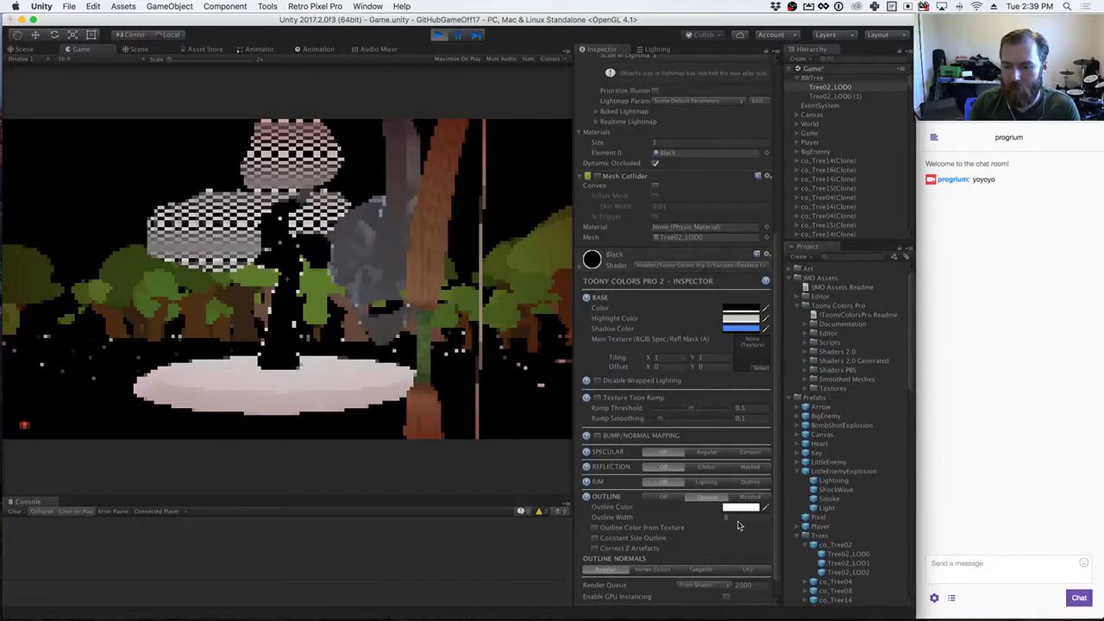
click(651, 512)
text(16)
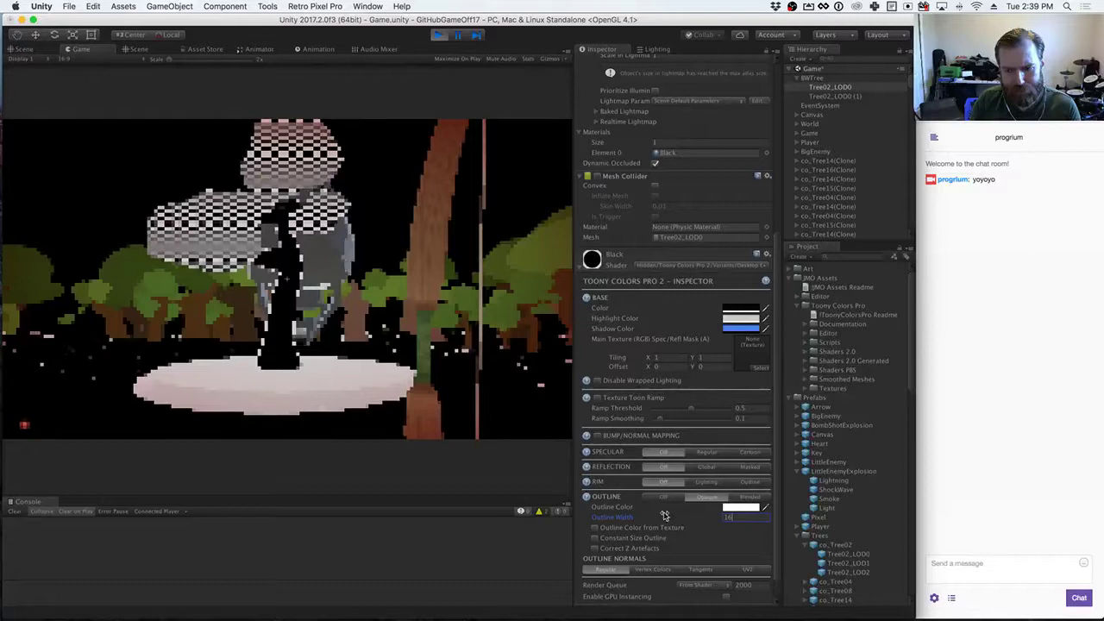
drag(651, 510, 702, 515)
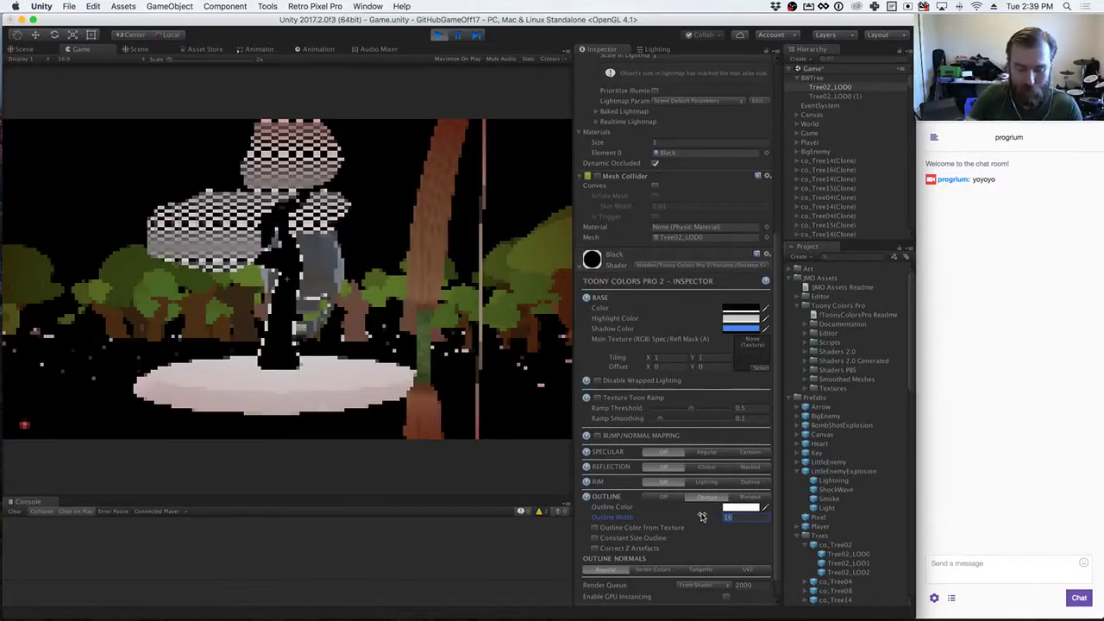
click(434, 381)
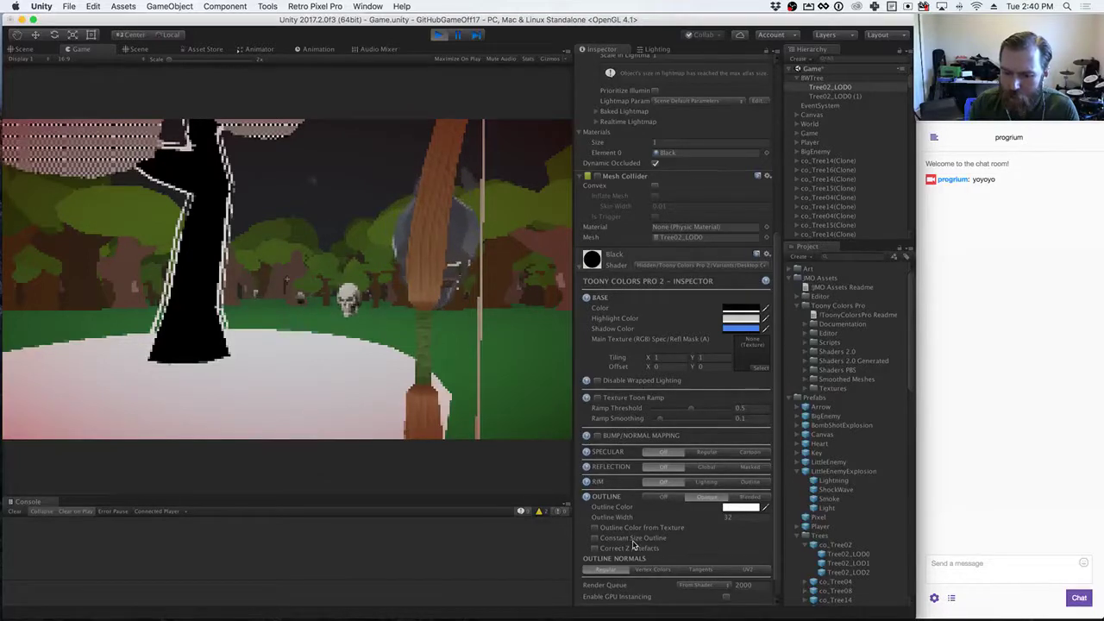
Step: Compare Vertex Colors, Tangents and UV2 as outline normals on the trunk in the running game, and return to Regular
click(644, 572)
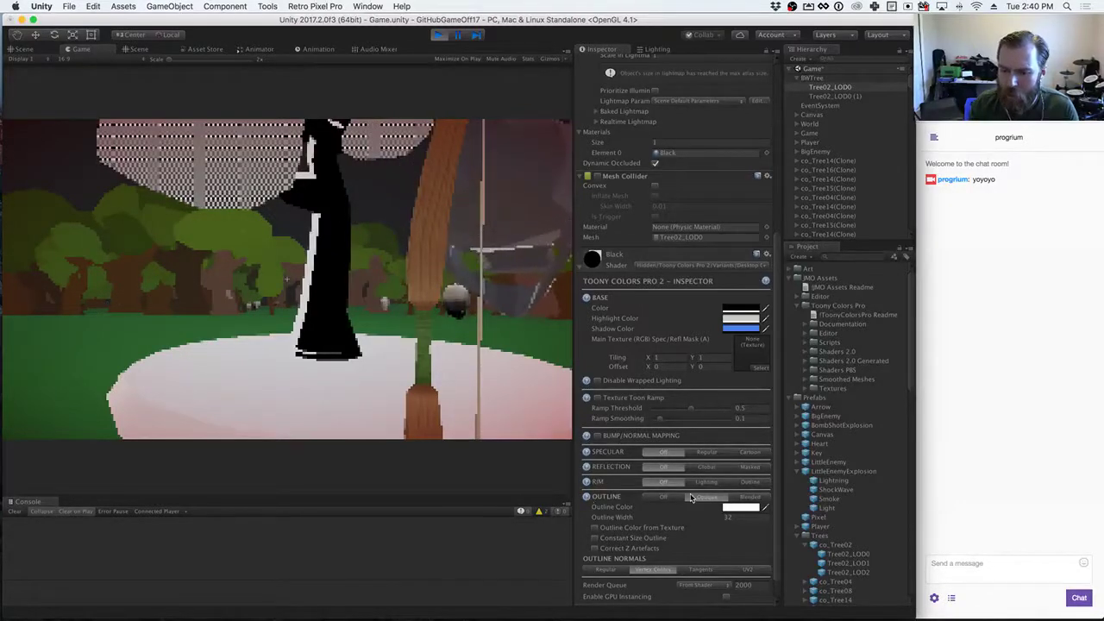
click(716, 571)
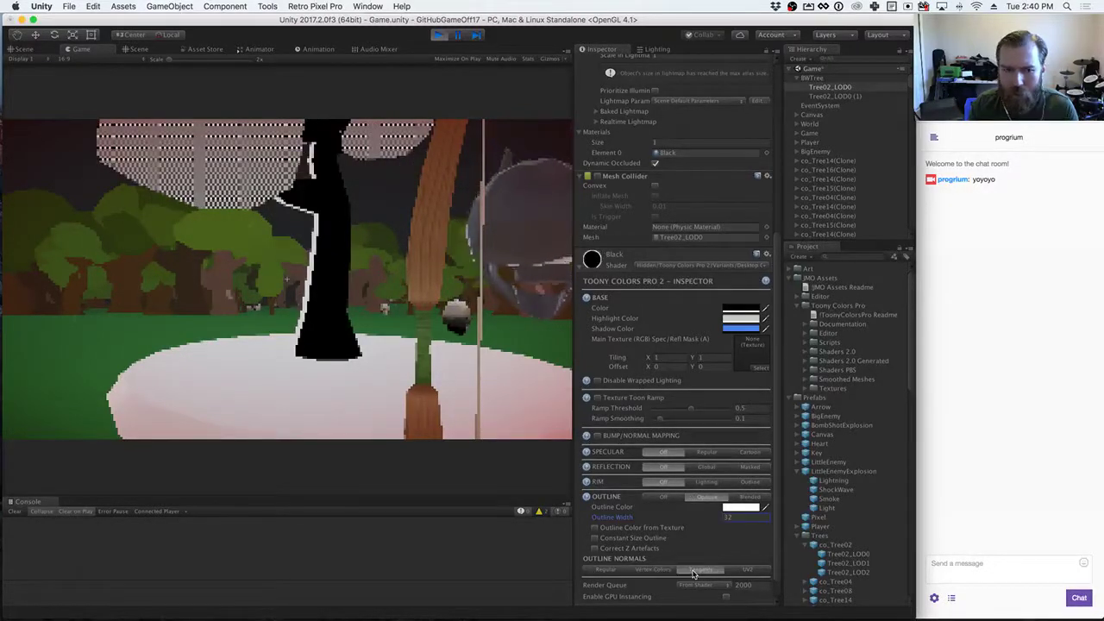
click(740, 571)
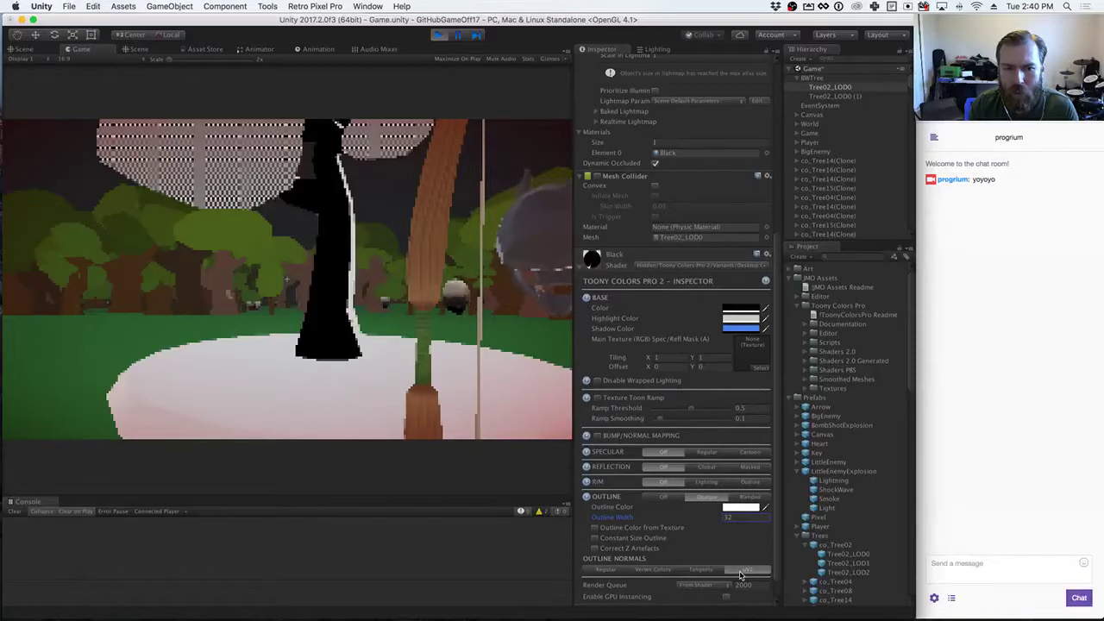
click(653, 571)
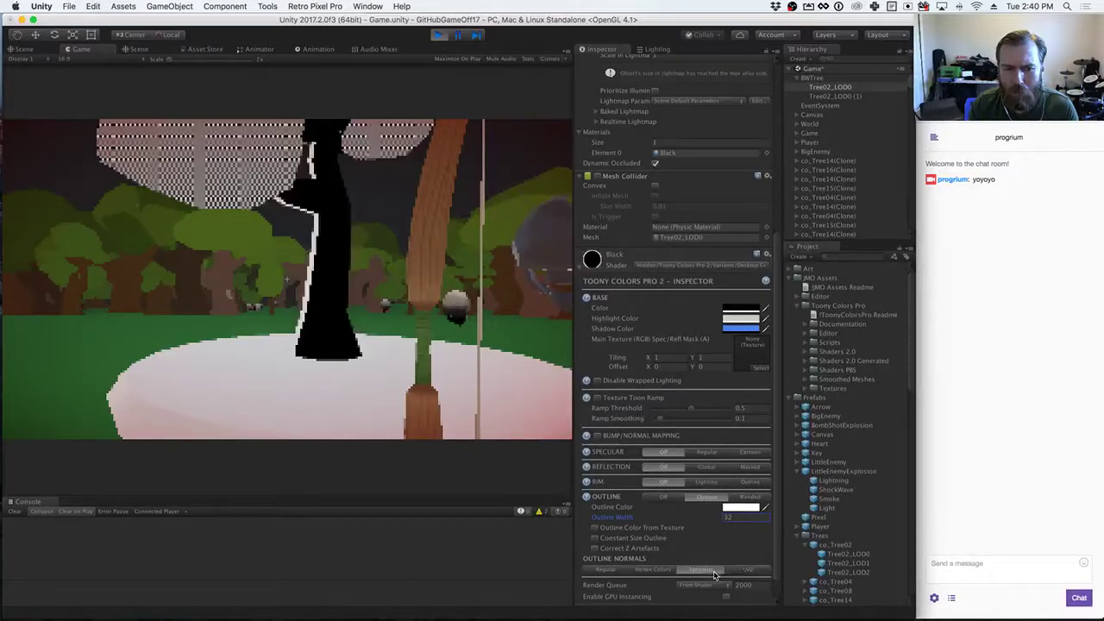
click(618, 572)
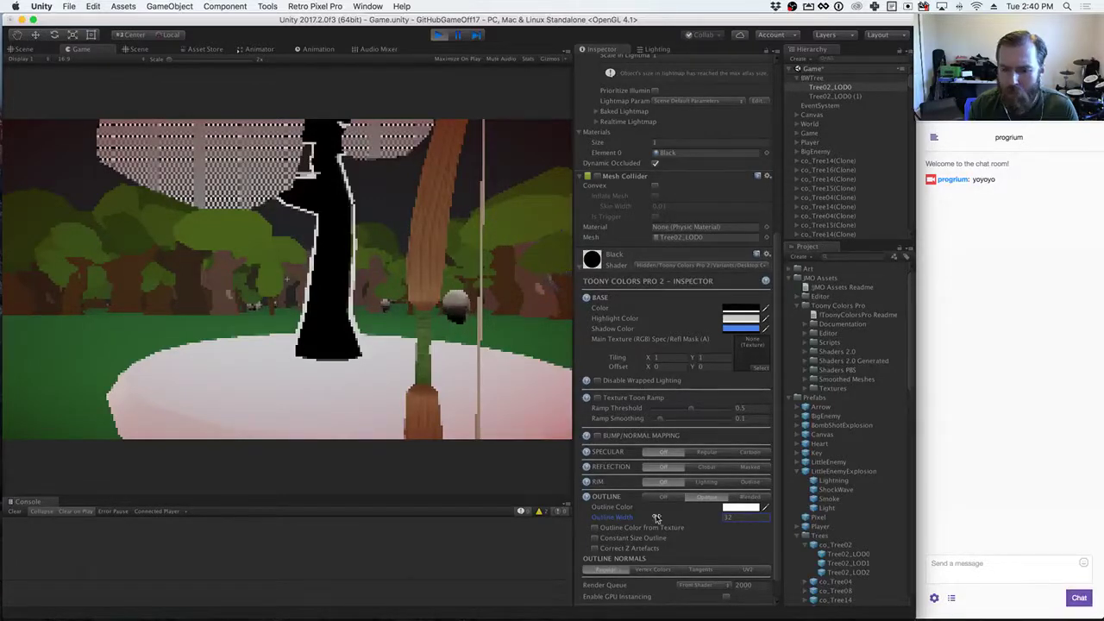
Step: Try Outline Color from Texture and Constant Size Outline in the running game, switching each back off
click(594, 528)
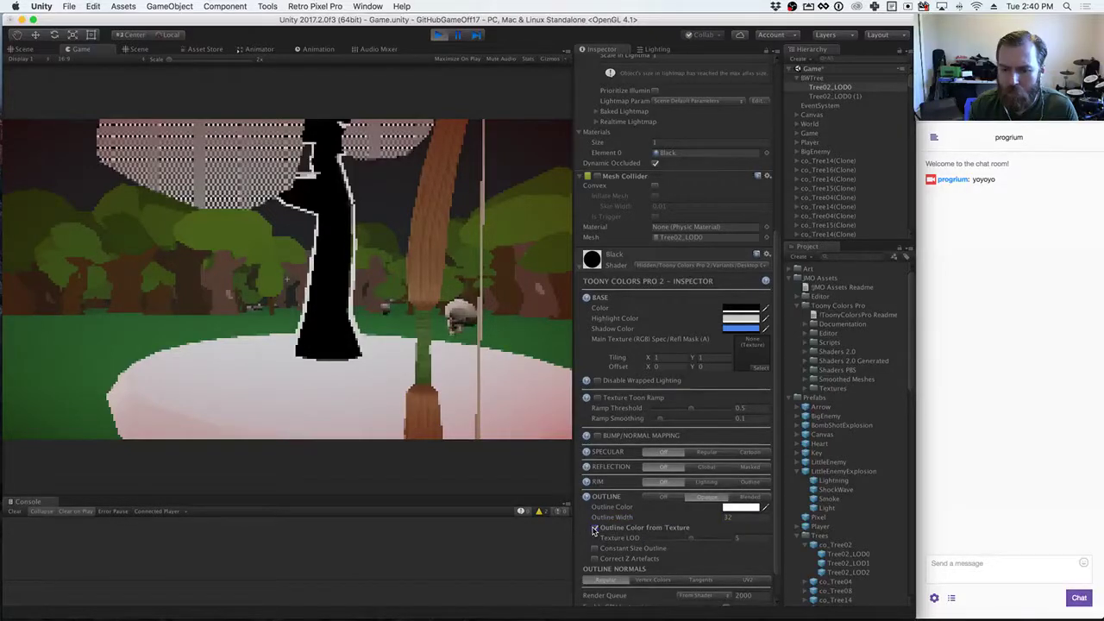
click(593, 528)
click(593, 538)
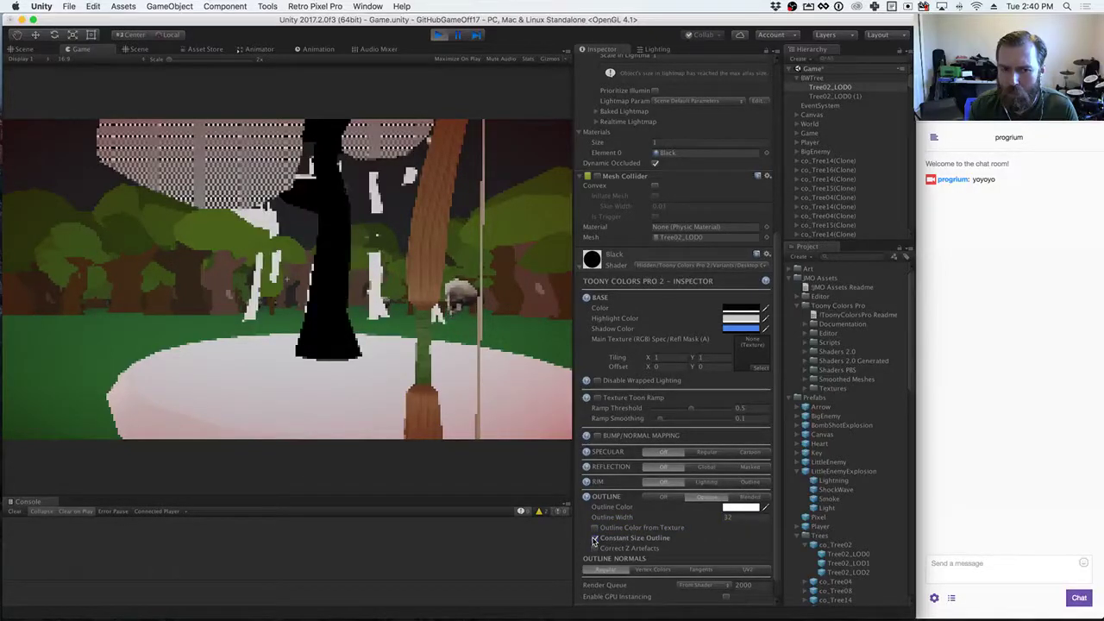
click(593, 538)
Step: Compare the trunk's outline with Correct Z Artefacts on and off, leave it enabled, and set Z Correction to 1.47
click(594, 549)
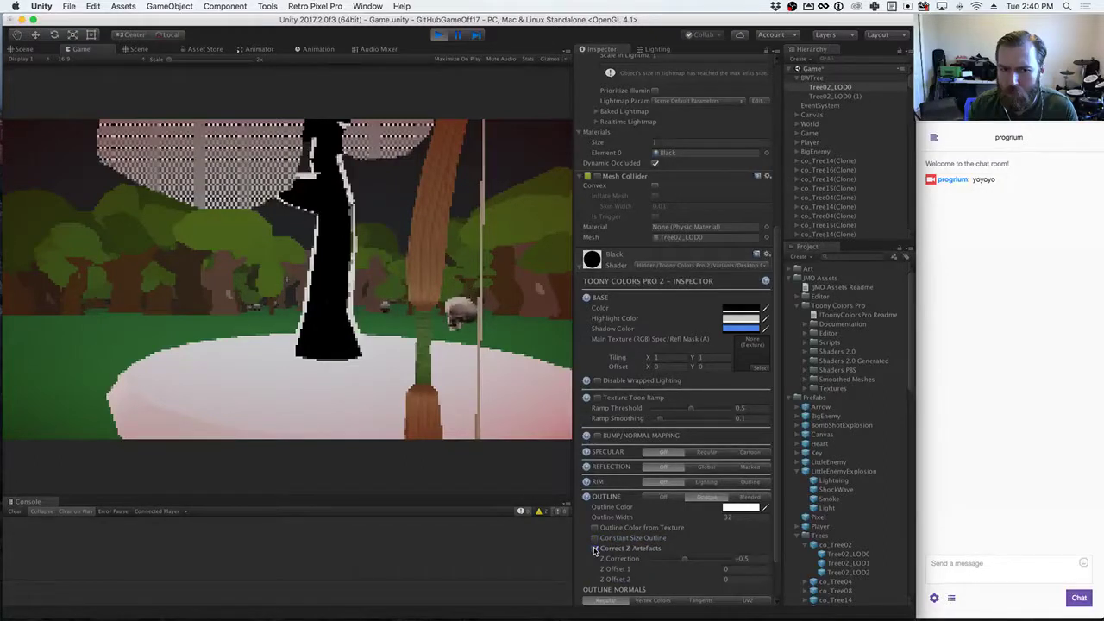
click(595, 549)
click(594, 548)
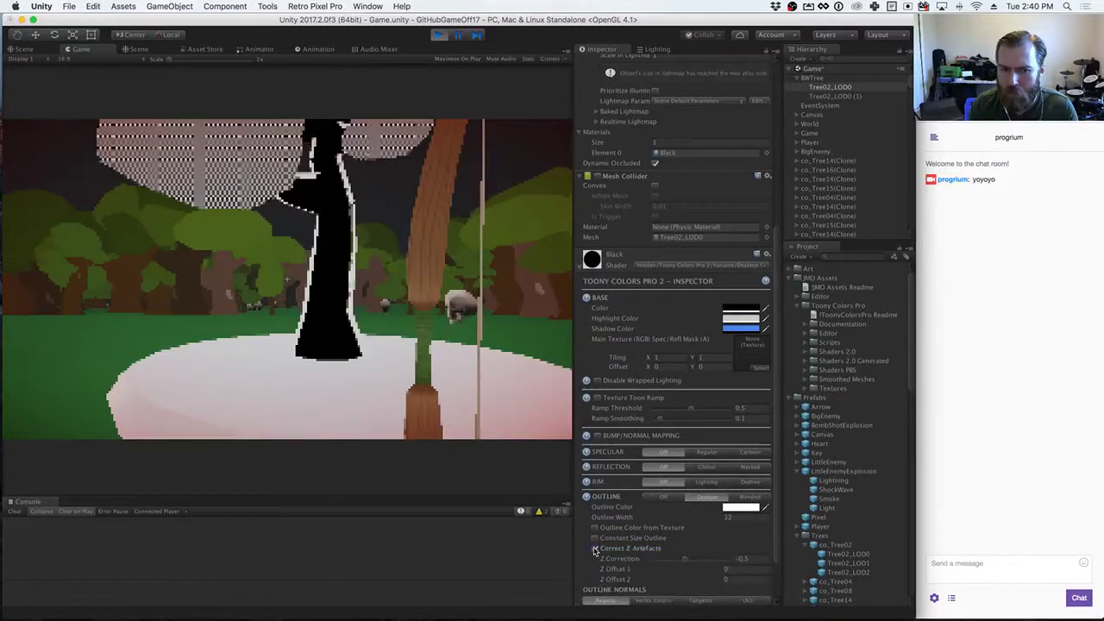
drag(685, 564, 709, 567)
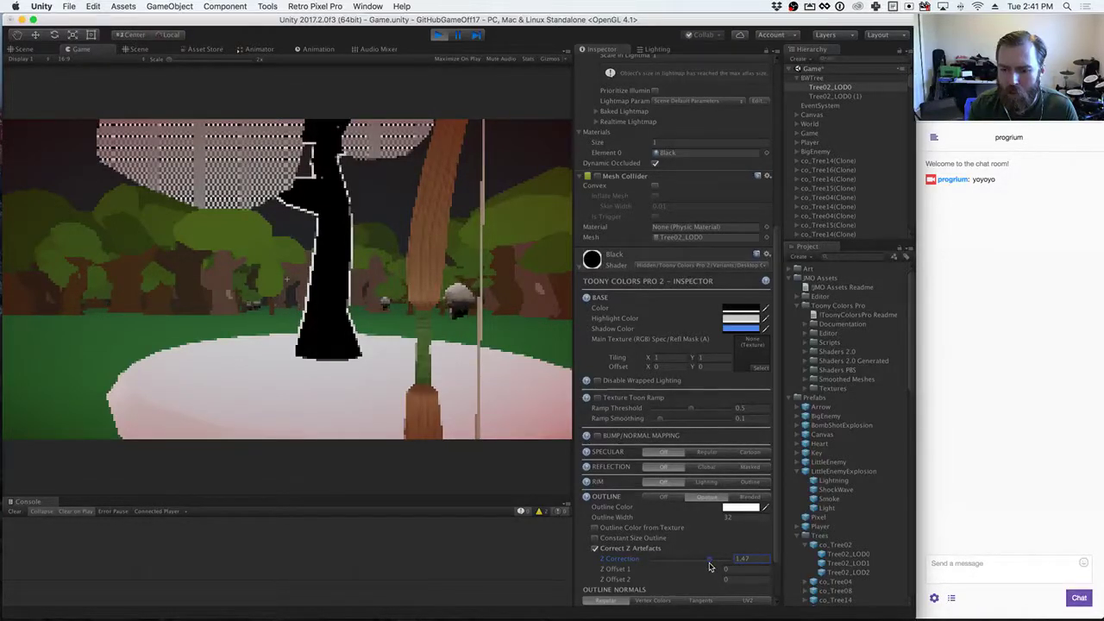
Step: Set the trunk's Outline Width to 64 and return to the running game to view it
click(671, 514)
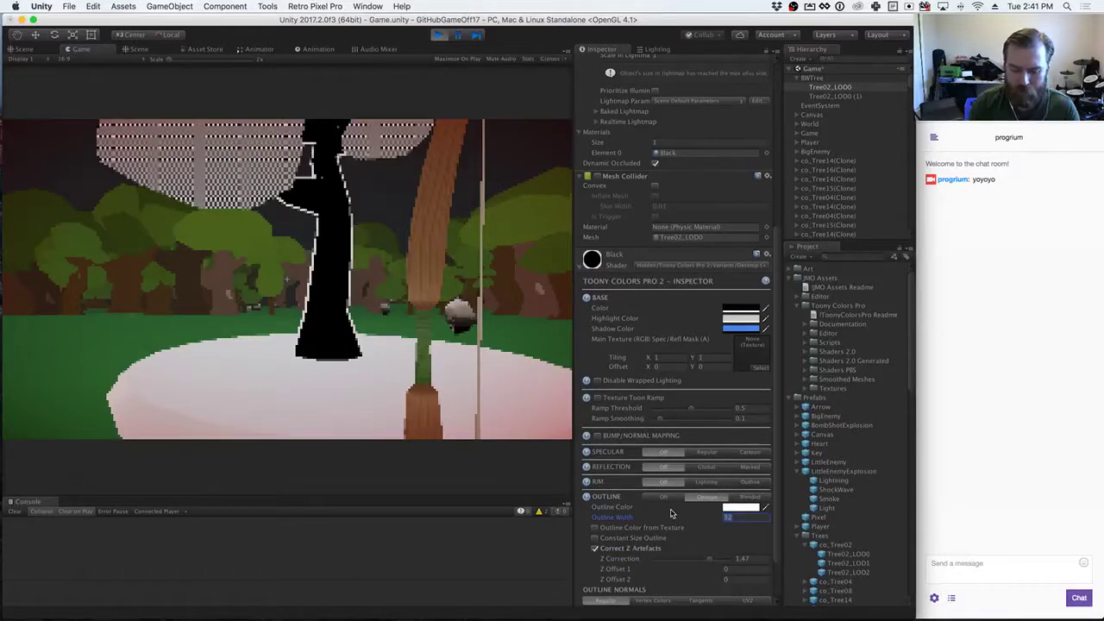
text(64)
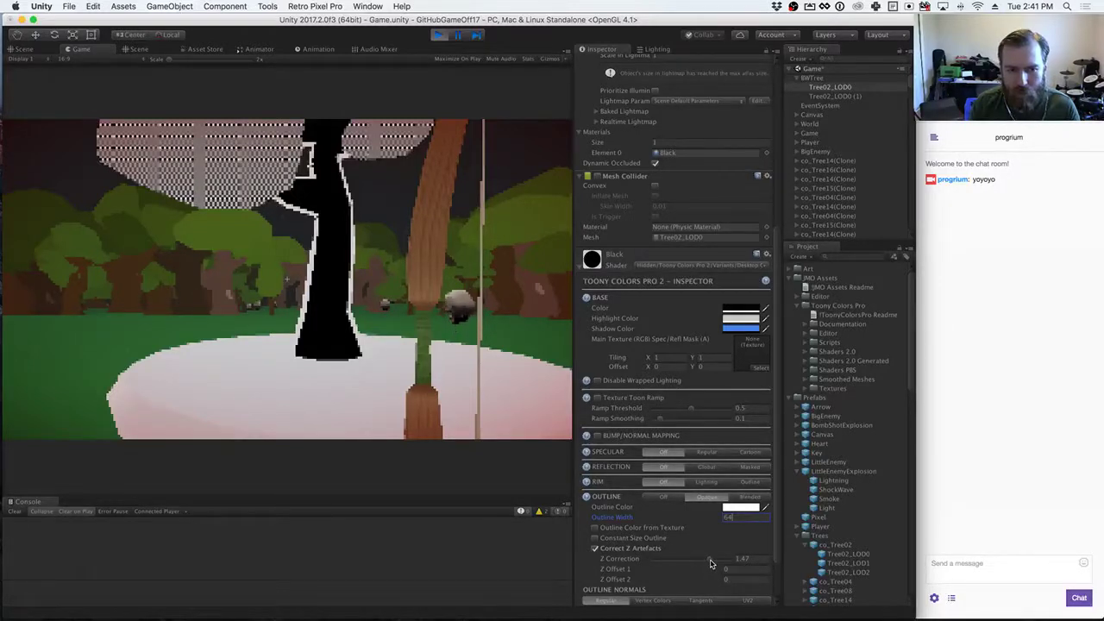
click(505, 388)
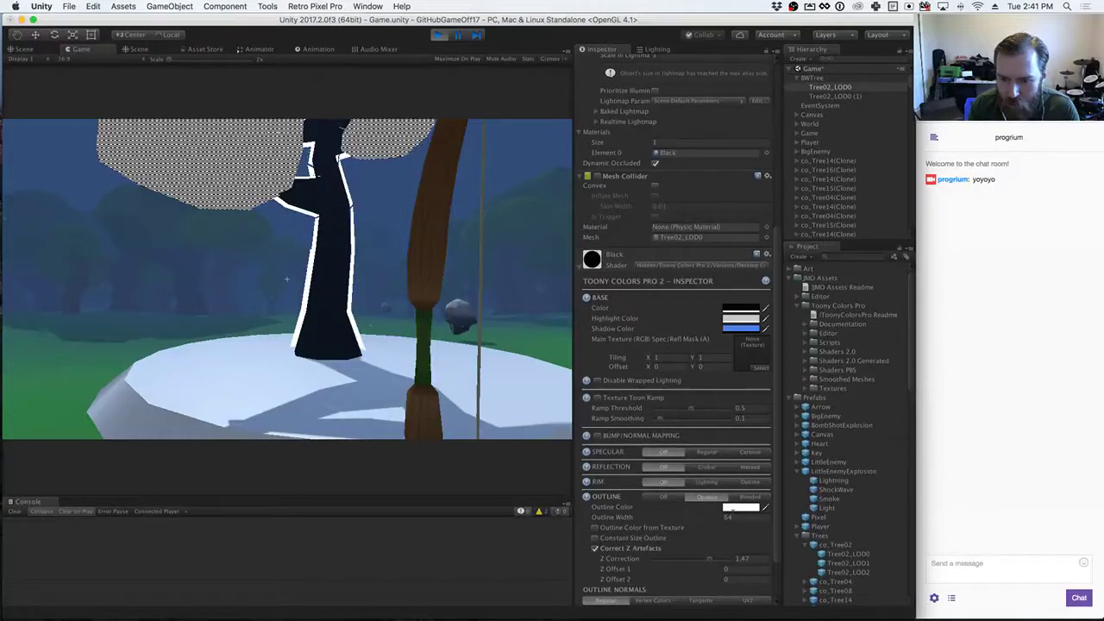
Step: Set Z Correction to 1.65 and try other values for Z Offset 1 and Z Offset 2, resetting both to 0
mouse_move(711, 565)
mouse_down()
mouse_move(679, 564)
mouse_move(727, 565)
mouse_move(654, 570)
mouse_move(713, 570)
mouse_up()
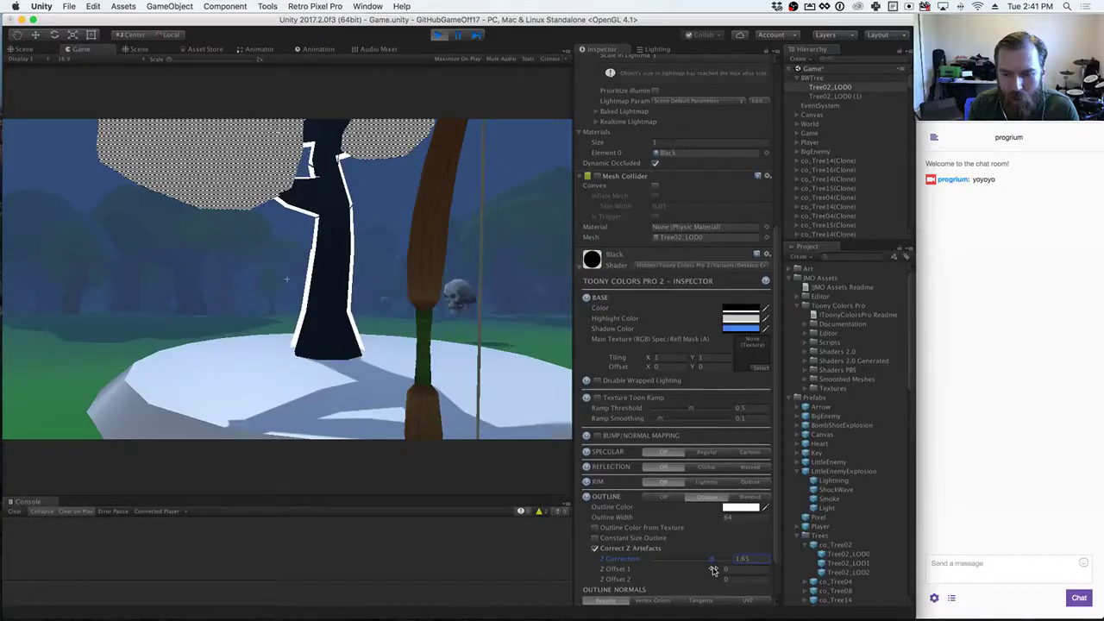
click(618, 573)
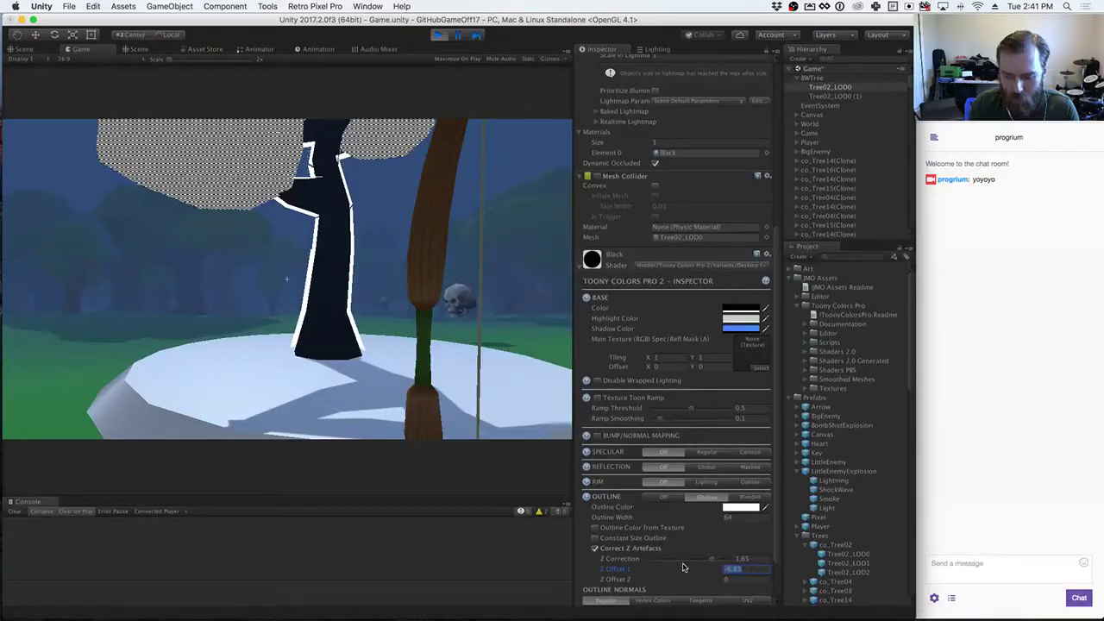
drag(616, 579, 739, 578)
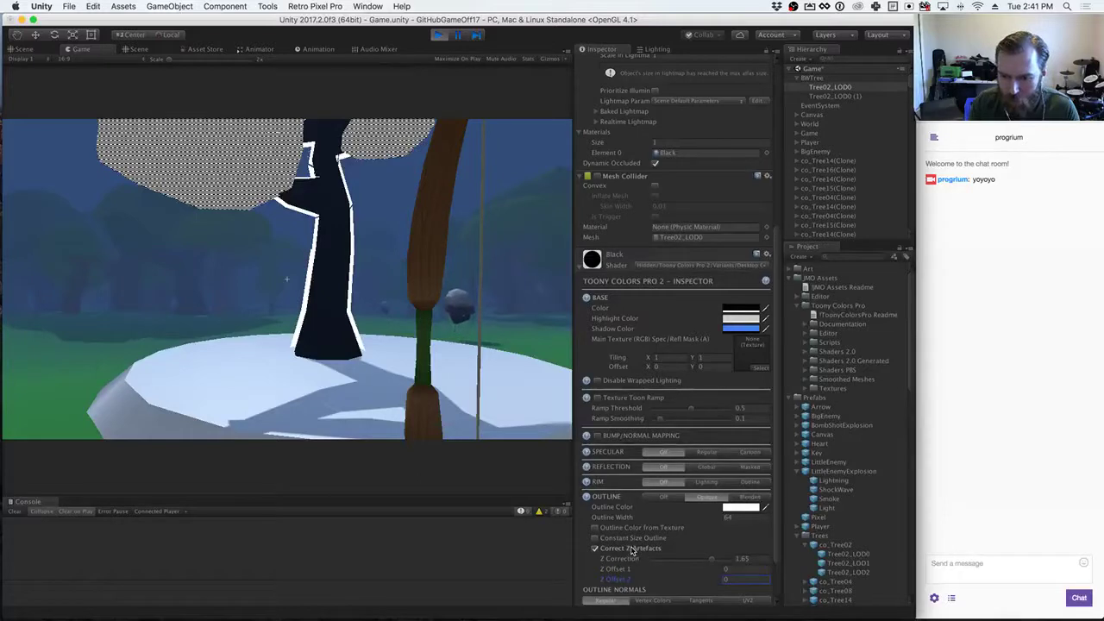
Step: Try the Blended outline mode on the trunk in the running game, and switch back to Opaque
click(750, 500)
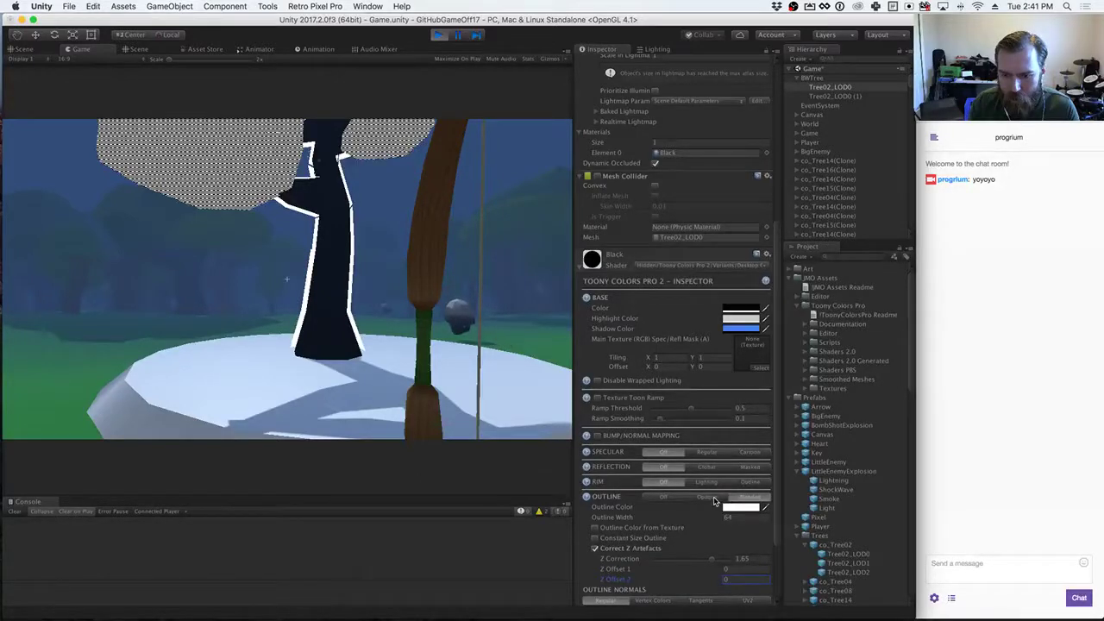
click(714, 500)
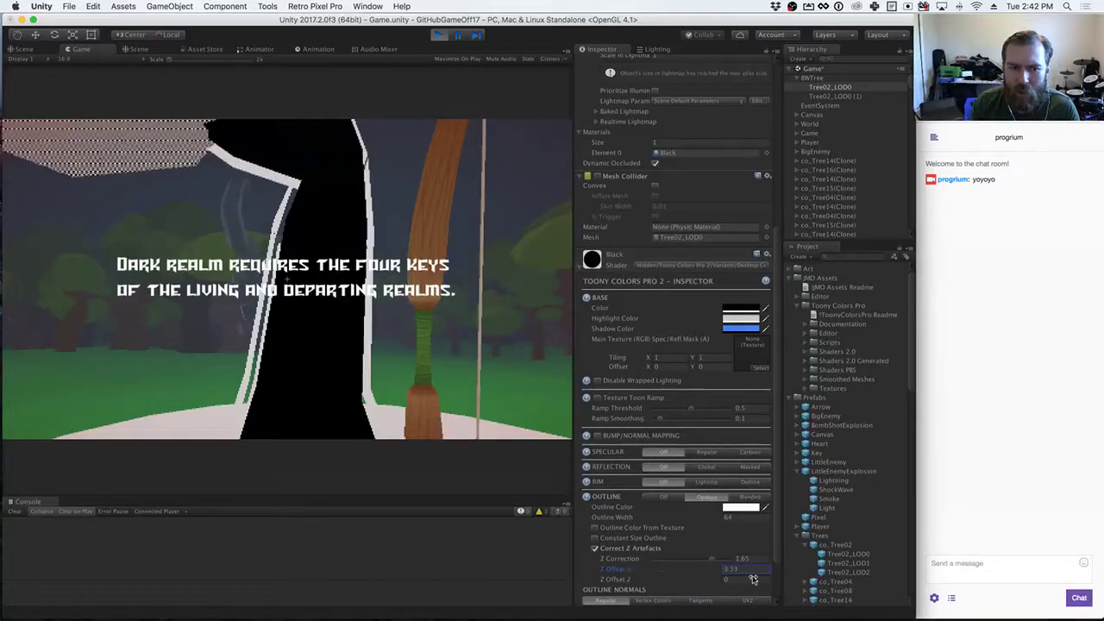
Step: Set Z Offset 1 to -3.88, Z Offset 2 to -3.87 and Z Correction to 0.09, and compare the outline with Correct Z Artefacts off
drag(646, 574, 565, 580)
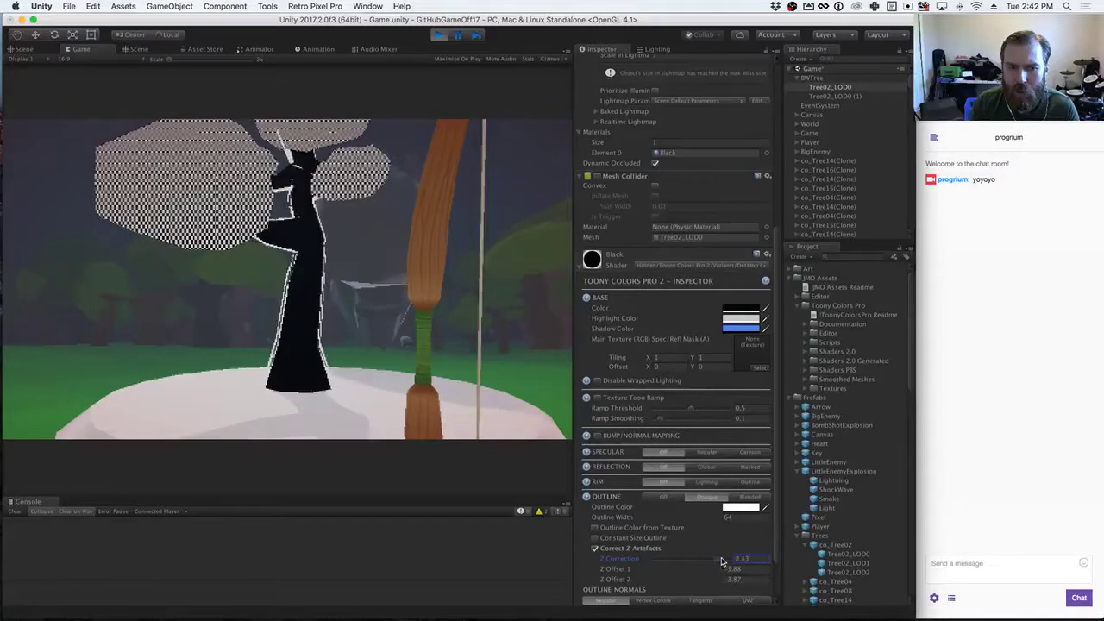
click(756, 559)
text(0.18)
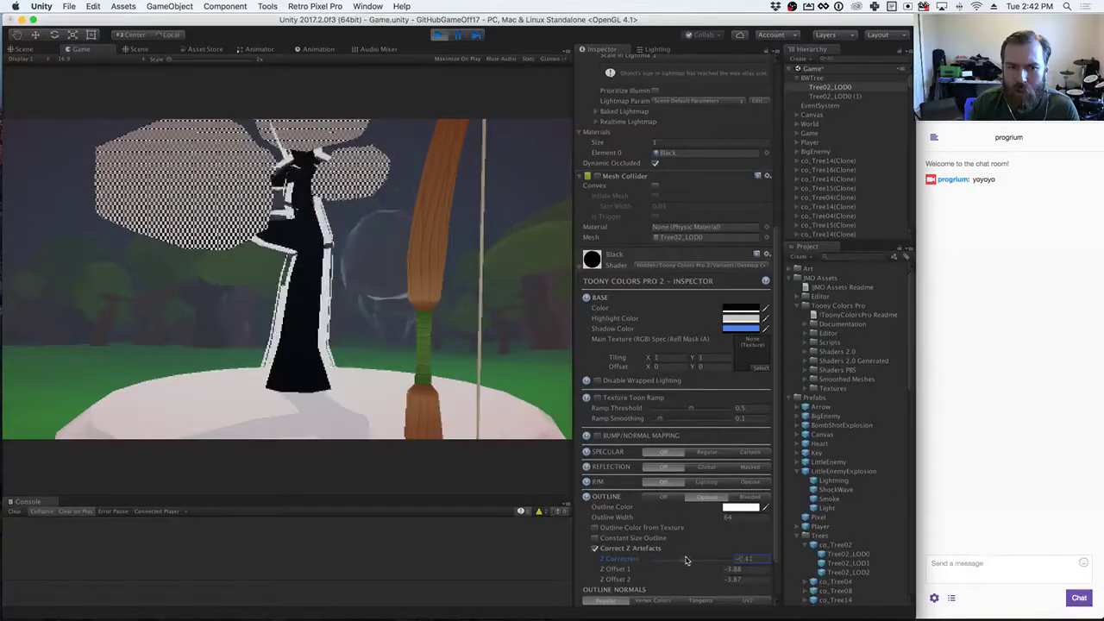
drag(703, 561, 672, 561)
click(595, 549)
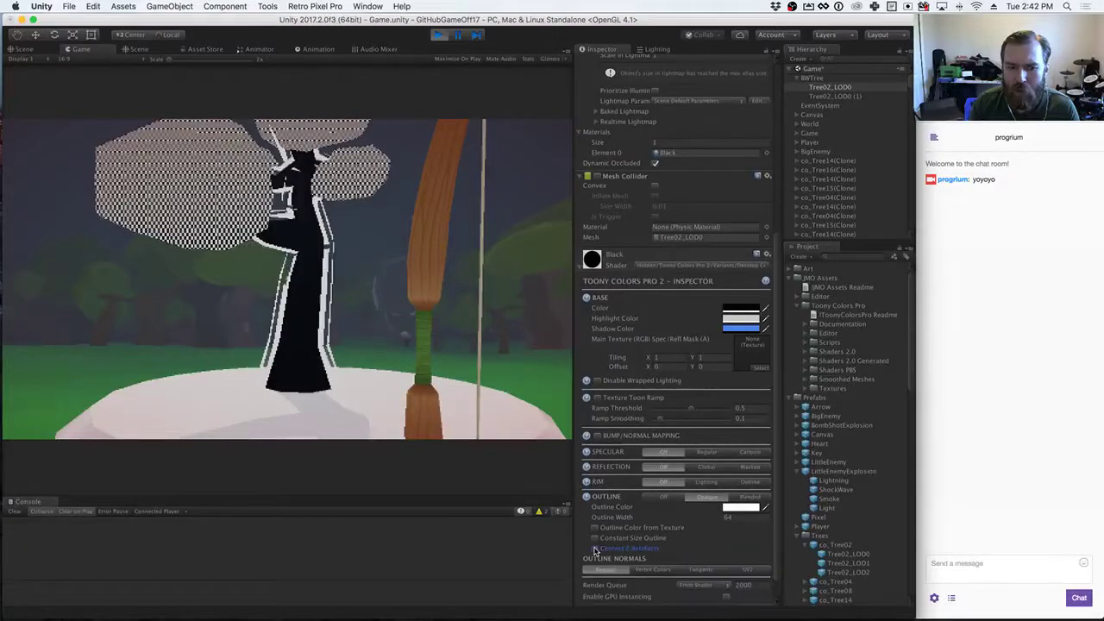
click(594, 549)
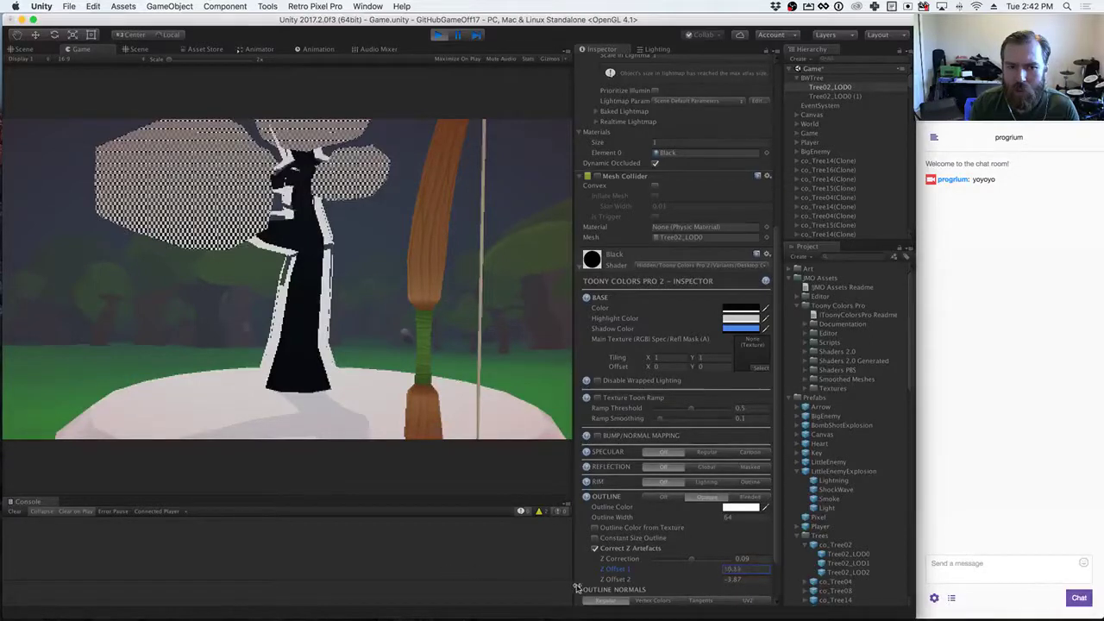
Step: Try a wide range of Z offsets on the trunk's outline, leaving Z Offset 1 at -34.53 and Z Offset 2 at -93.26
drag(268, 585, 136, 584)
drag(49, 578, 82, 514)
drag(3, 482, 1078, 361)
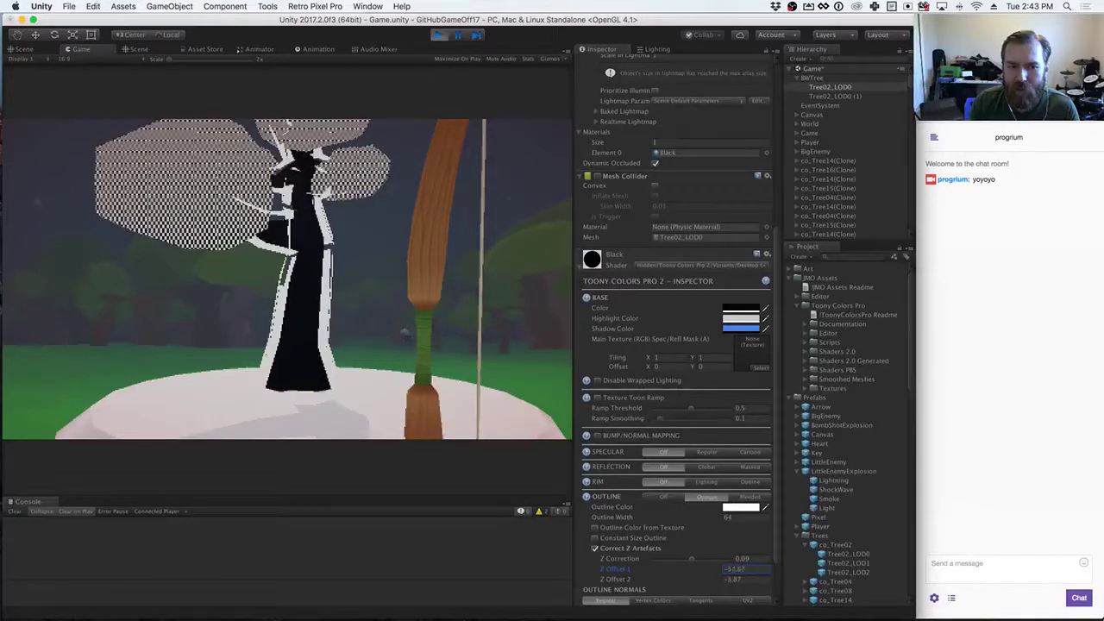
drag(839, 516, 841, 516)
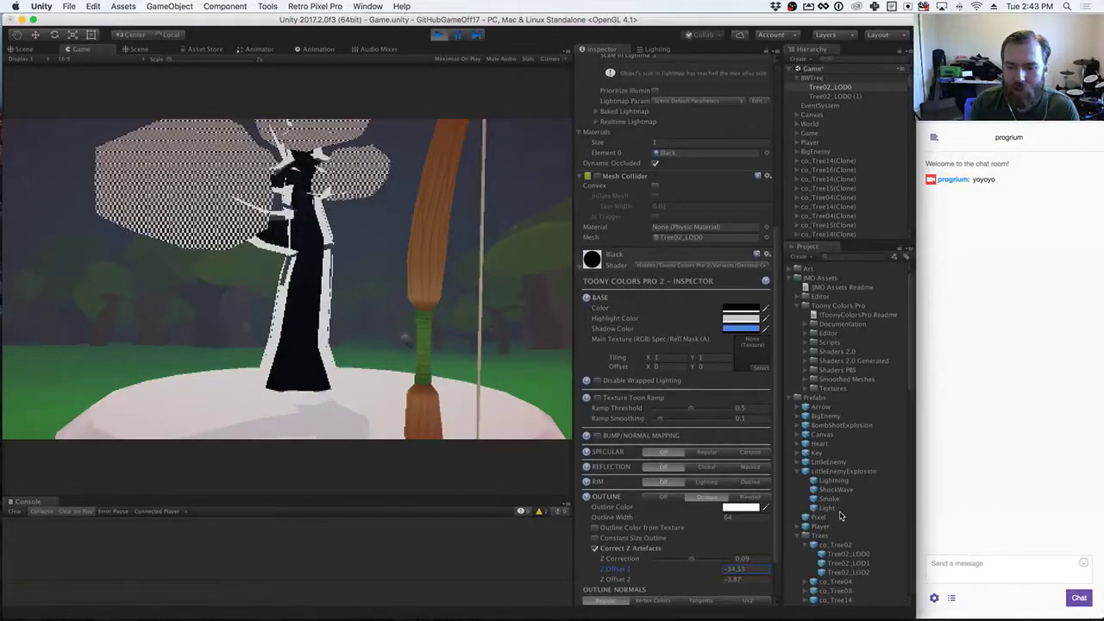
drag(603, 581, 776, 586)
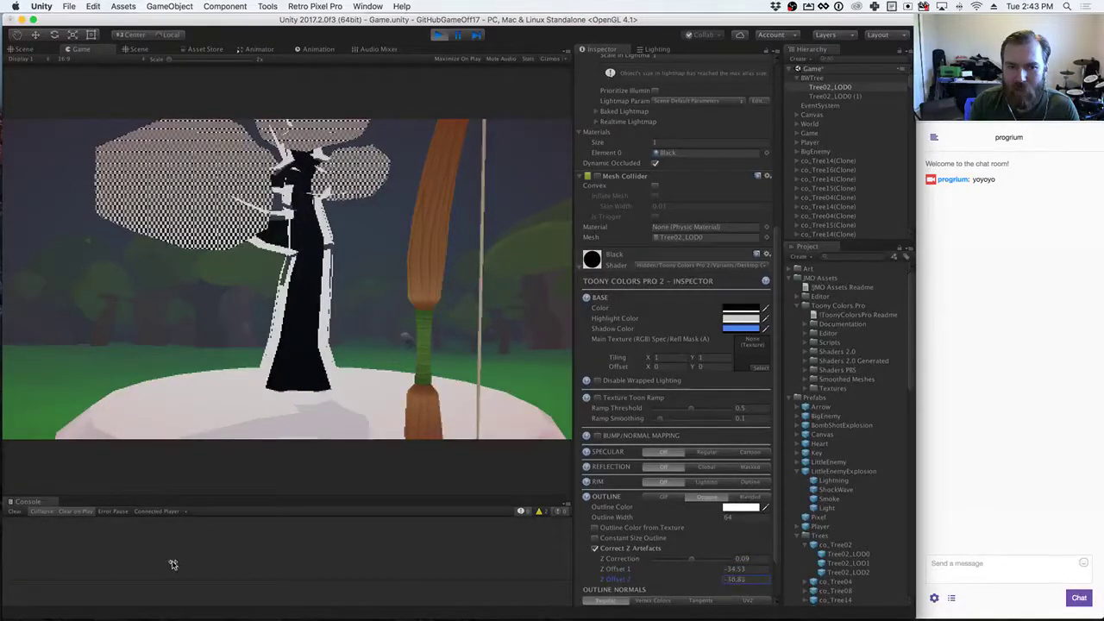
drag(433, 566, 1100, 567)
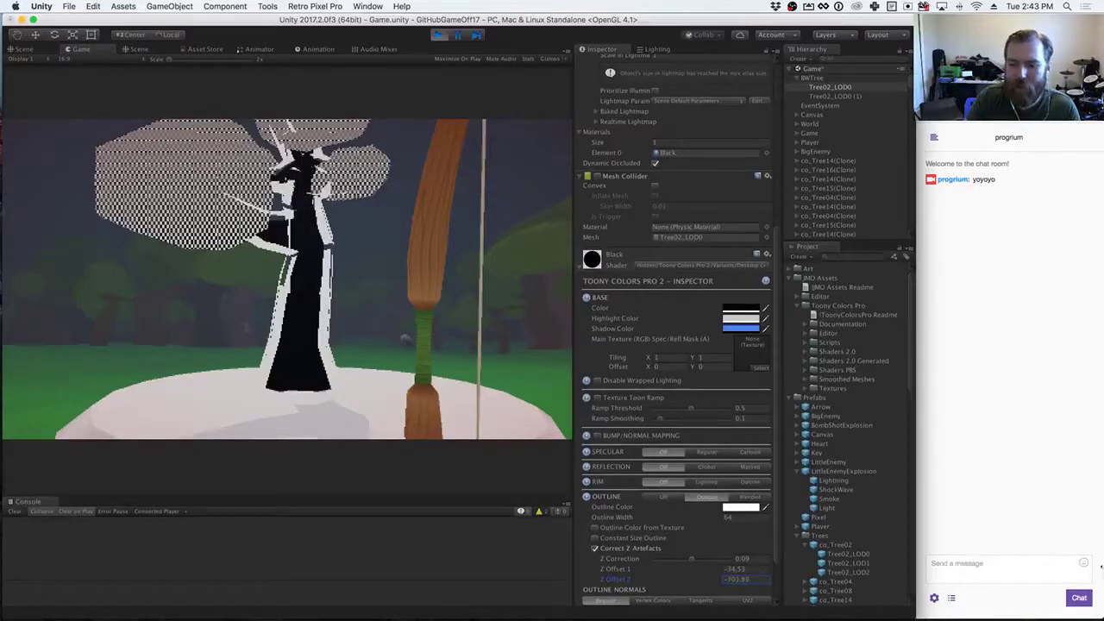
drag(1100, 566, 1101, 591)
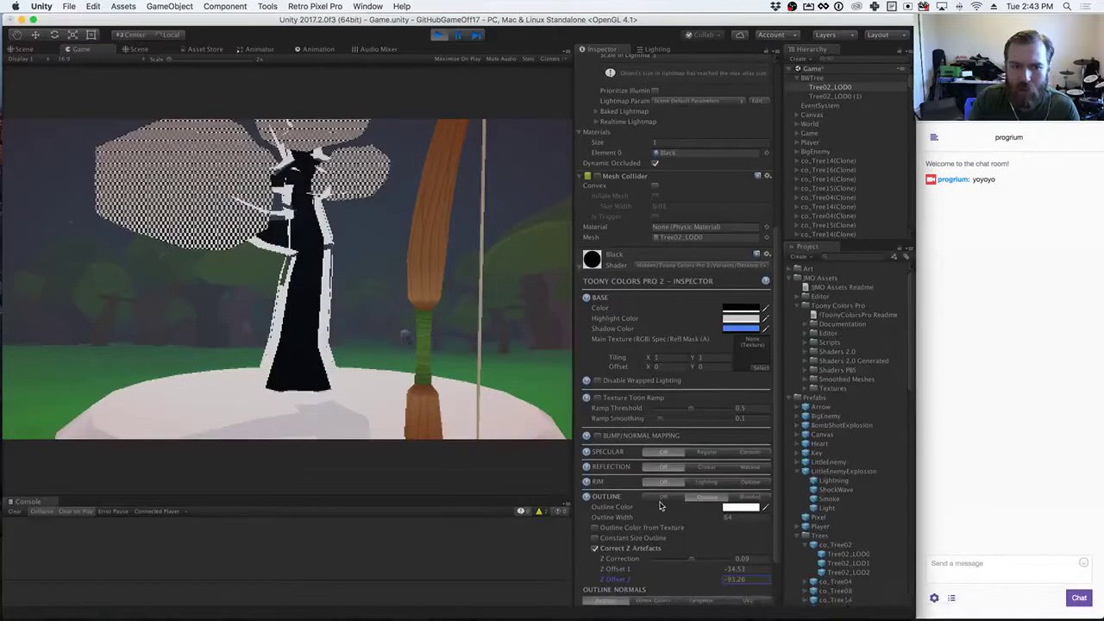
Step: Set the trunk's Outline Width to 32 and return to the running game to view the tree
click(619, 516)
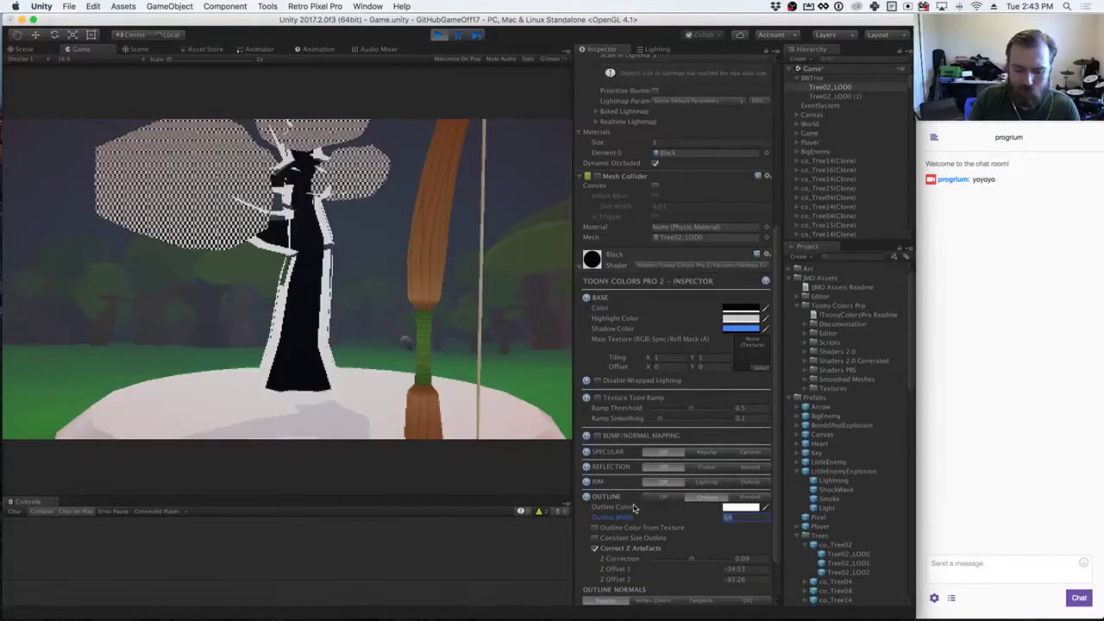
text(32)
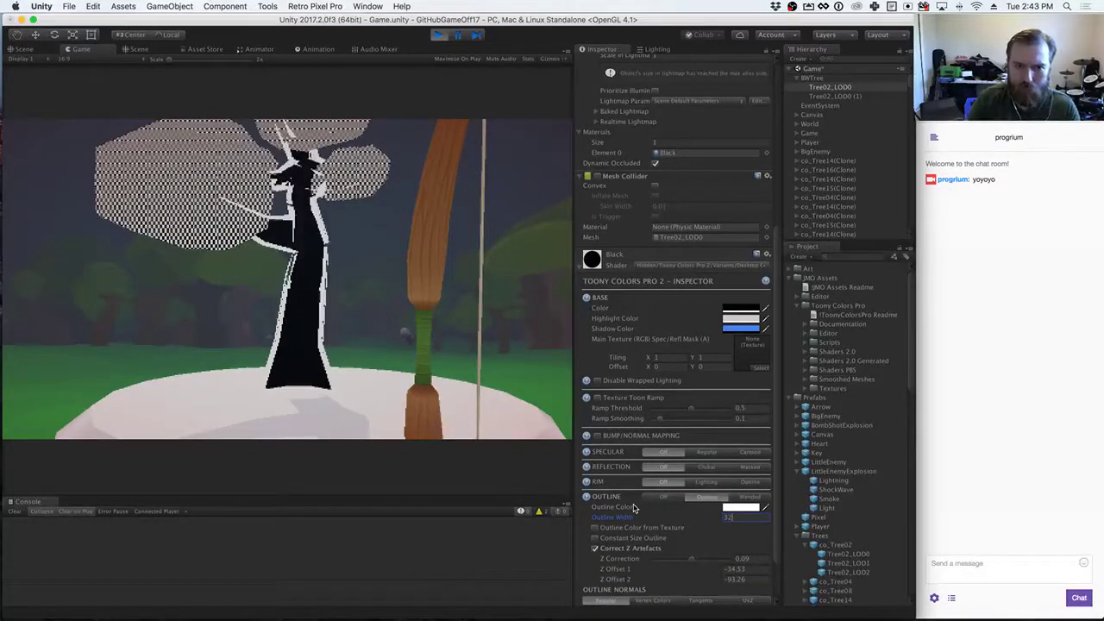
click(342, 413)
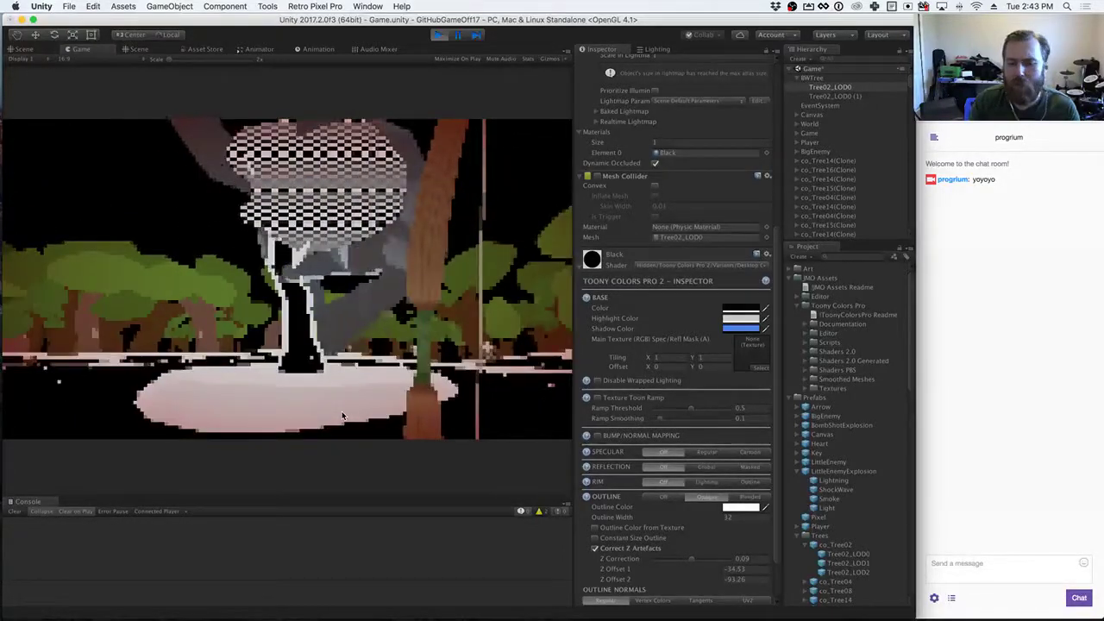
Step: Stop the game and disable the Post Processing Behaviour on the Realm4 camera under the Player's Camera
click(797, 125)
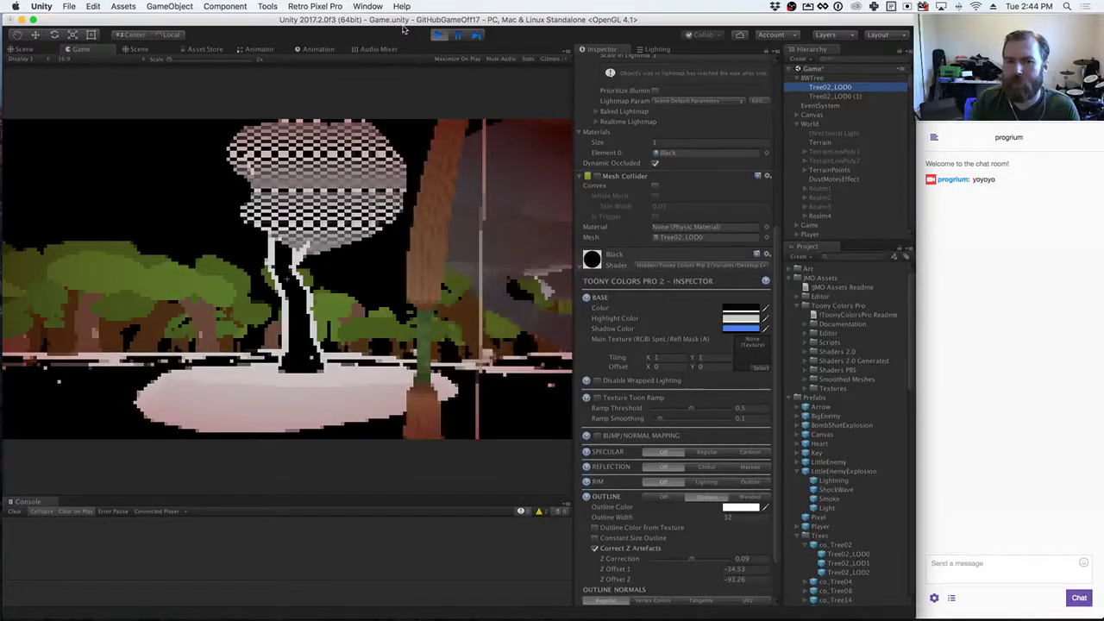
click(439, 34)
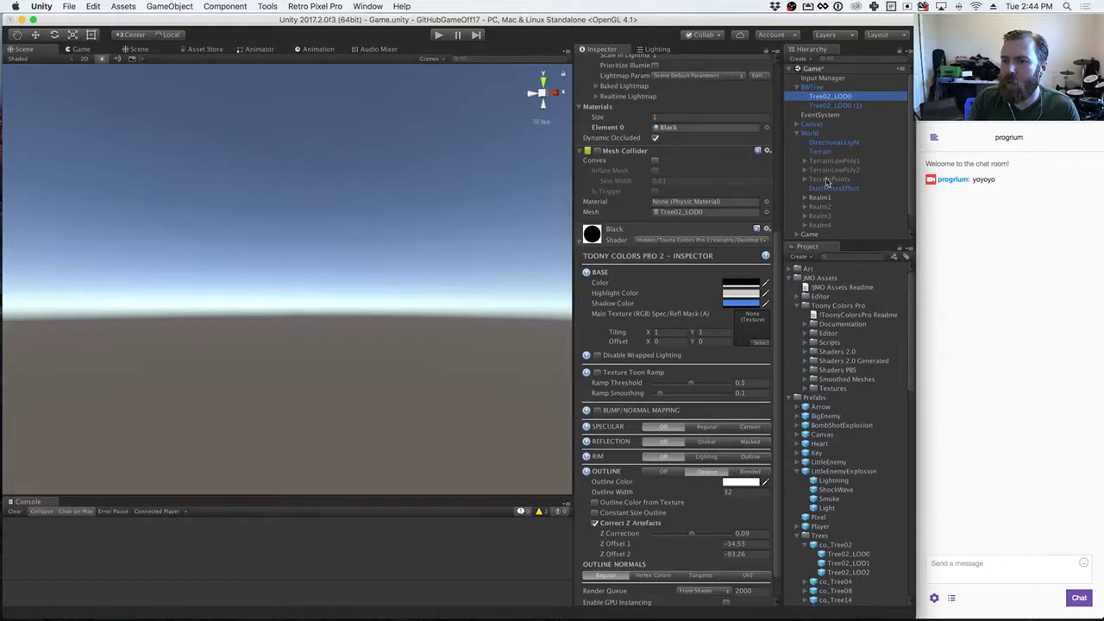
click(824, 233)
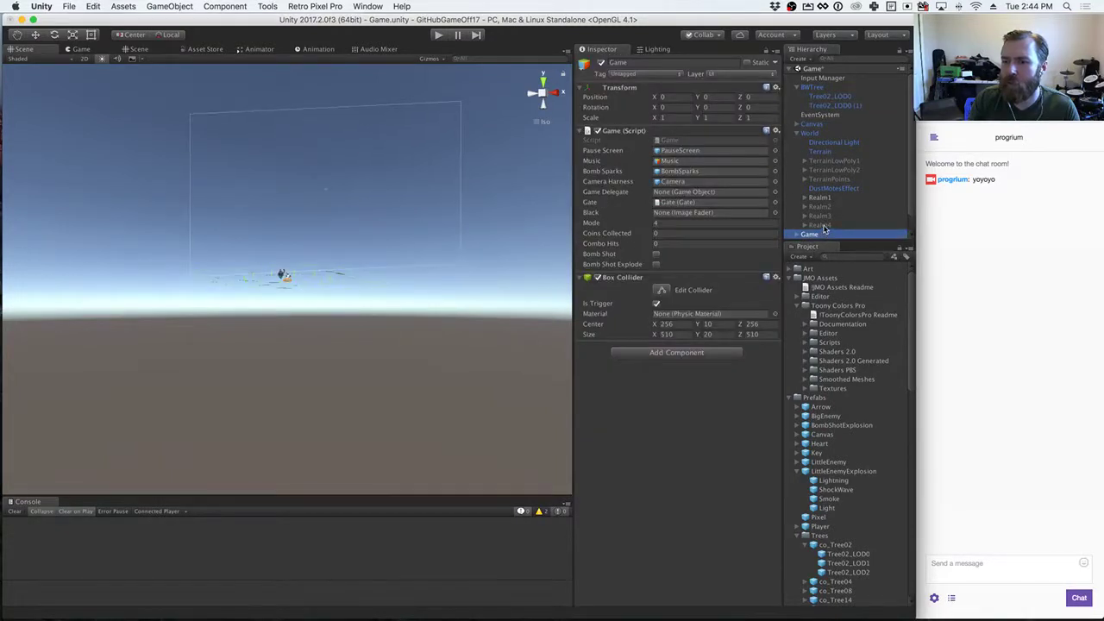
click(821, 225)
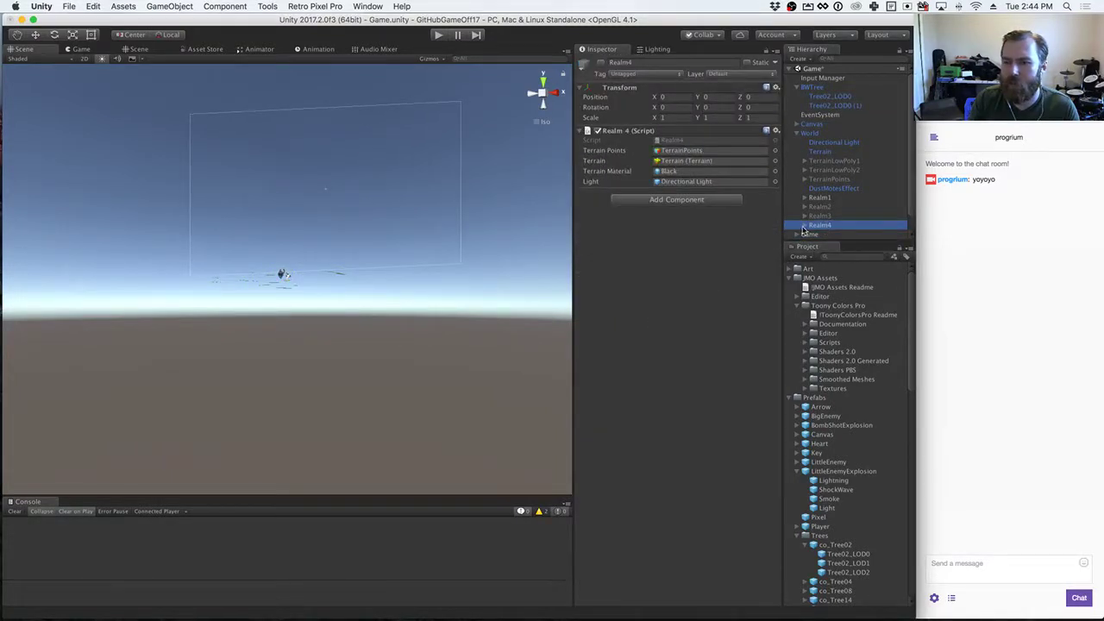
scroll(805, 165, down, 2)
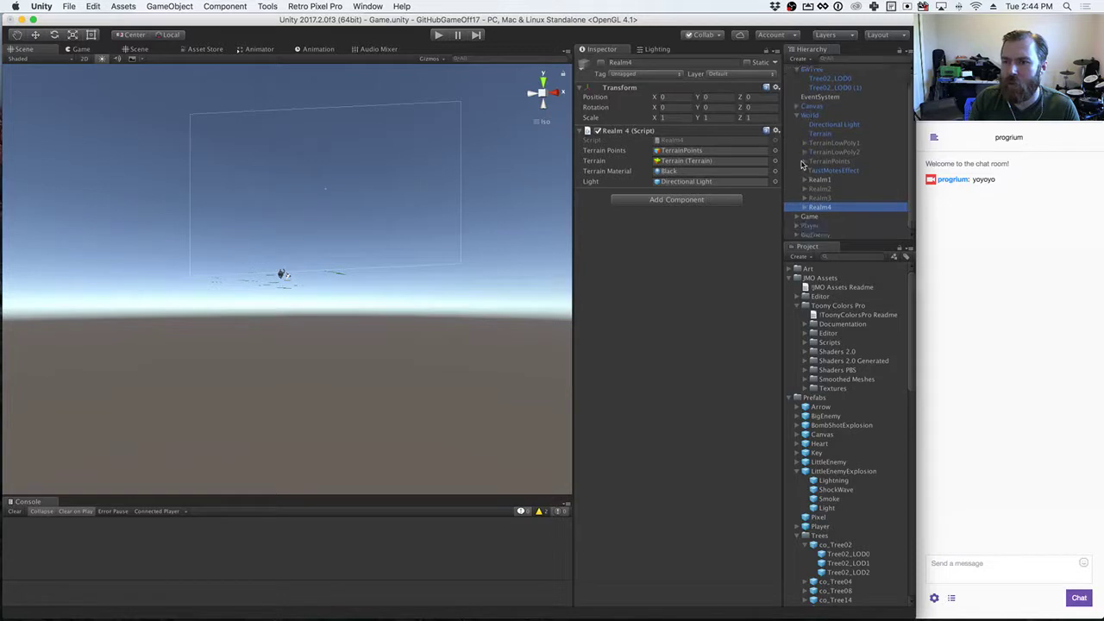
click(796, 225)
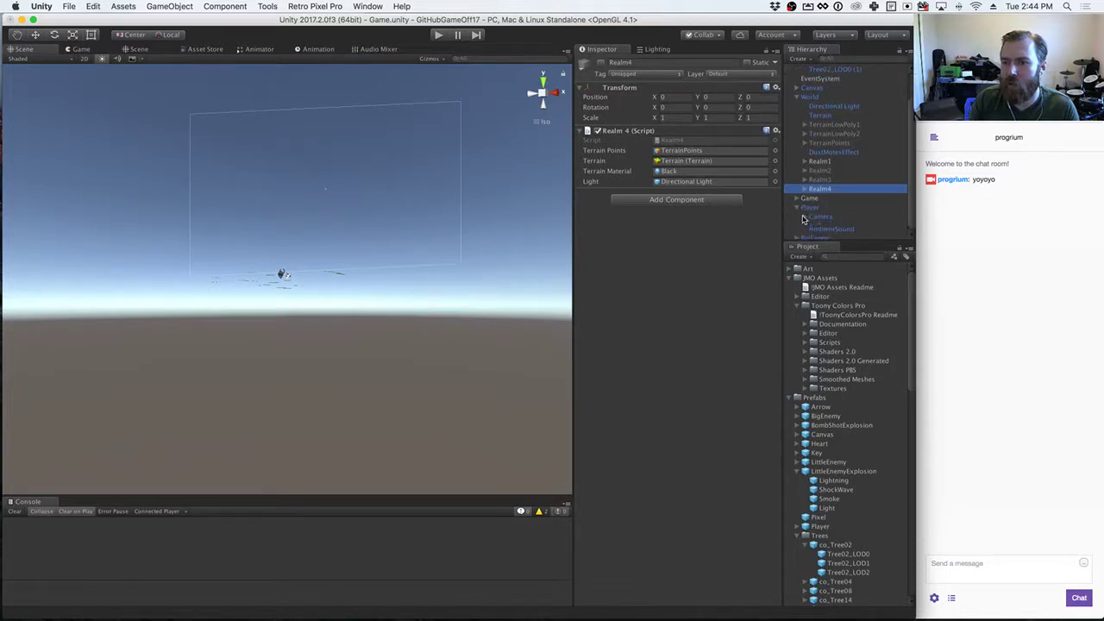
click(803, 217)
click(821, 217)
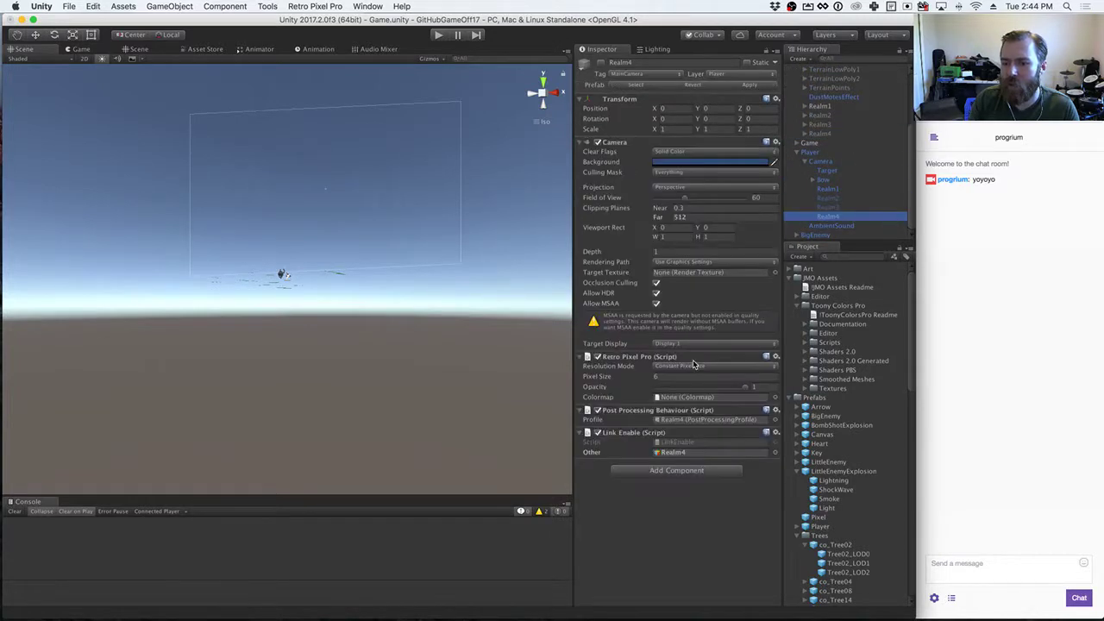
click(598, 411)
Step: Disable the Post Processing Behaviour on the player's Realm3 and Realm2 cameras
click(828, 208)
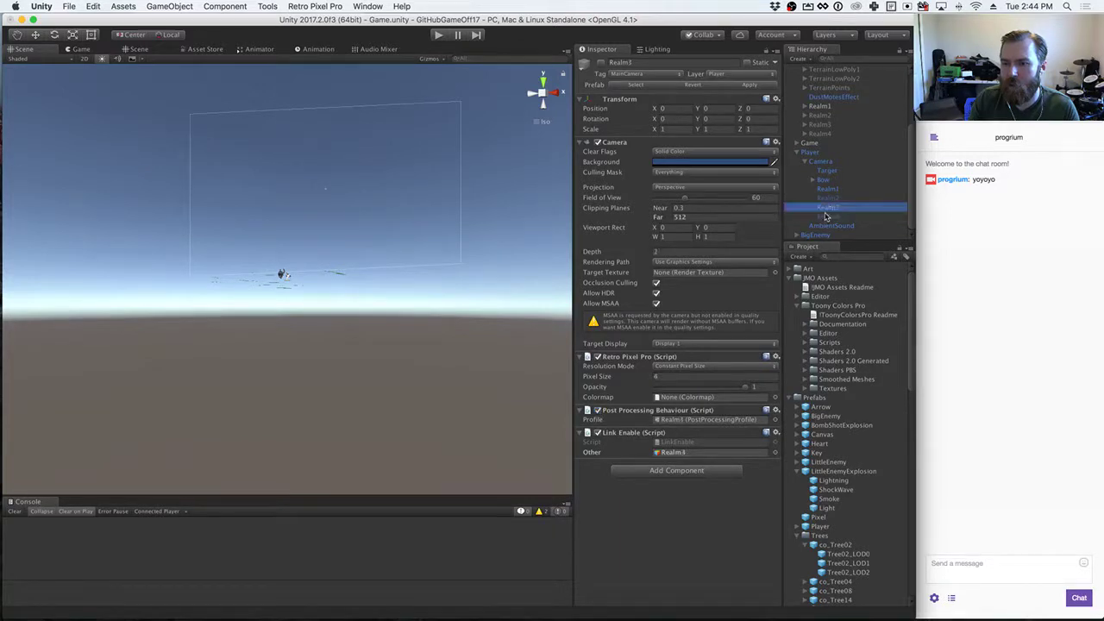
click(596, 411)
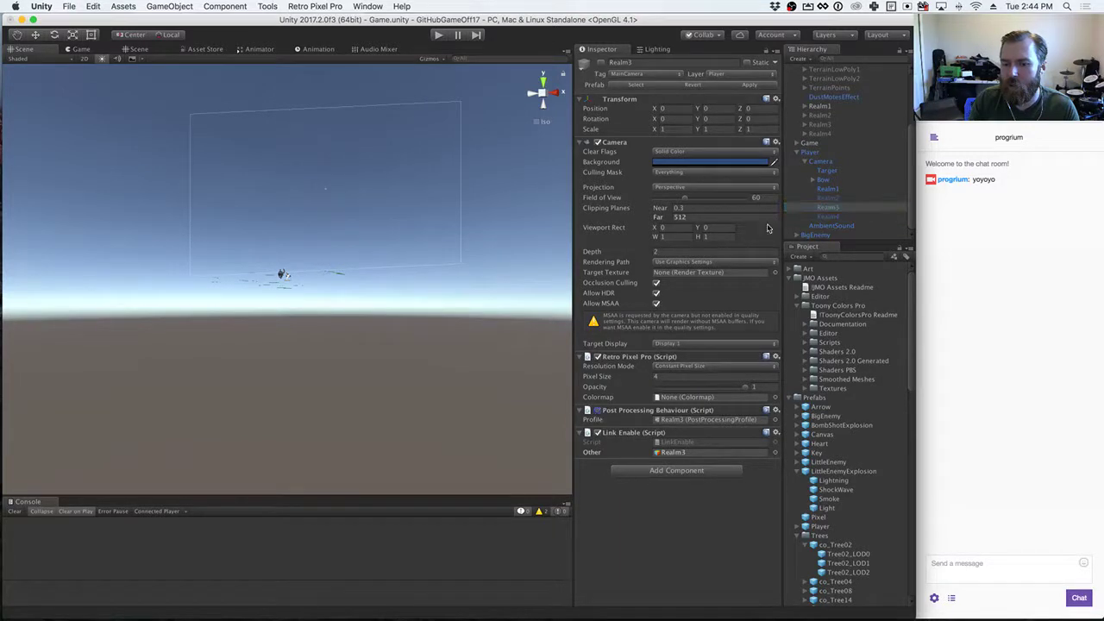
click(828, 198)
click(597, 411)
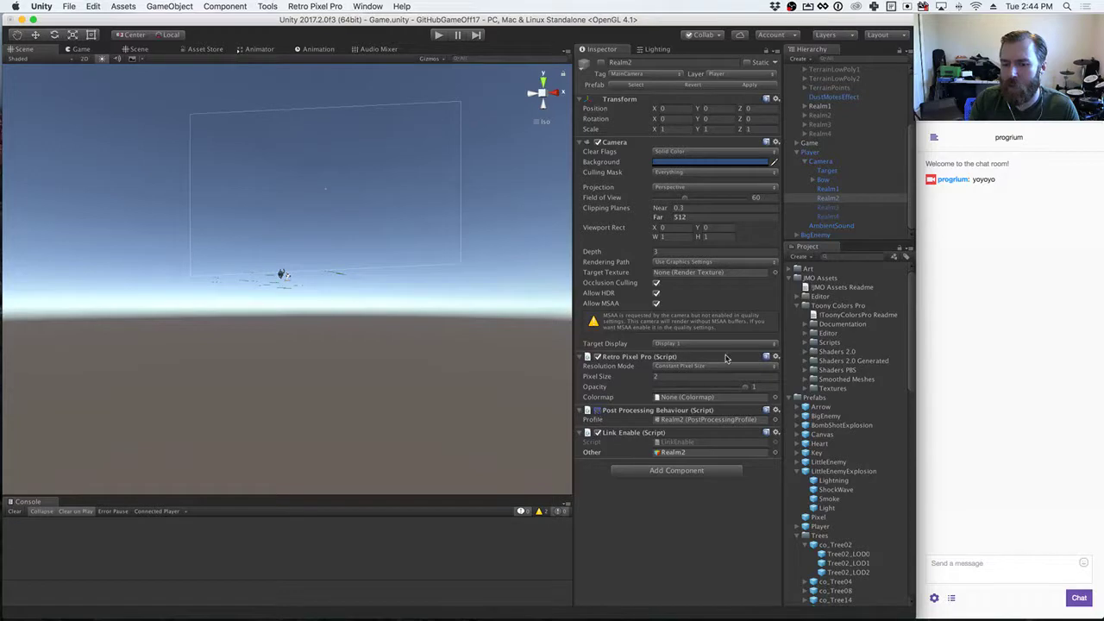
Step: Select the Tree02_LOD0 trunk under BWTree and set its Black material's Highlight Color to pure white, FFFFFFFF
scroll(836, 138, up, 5)
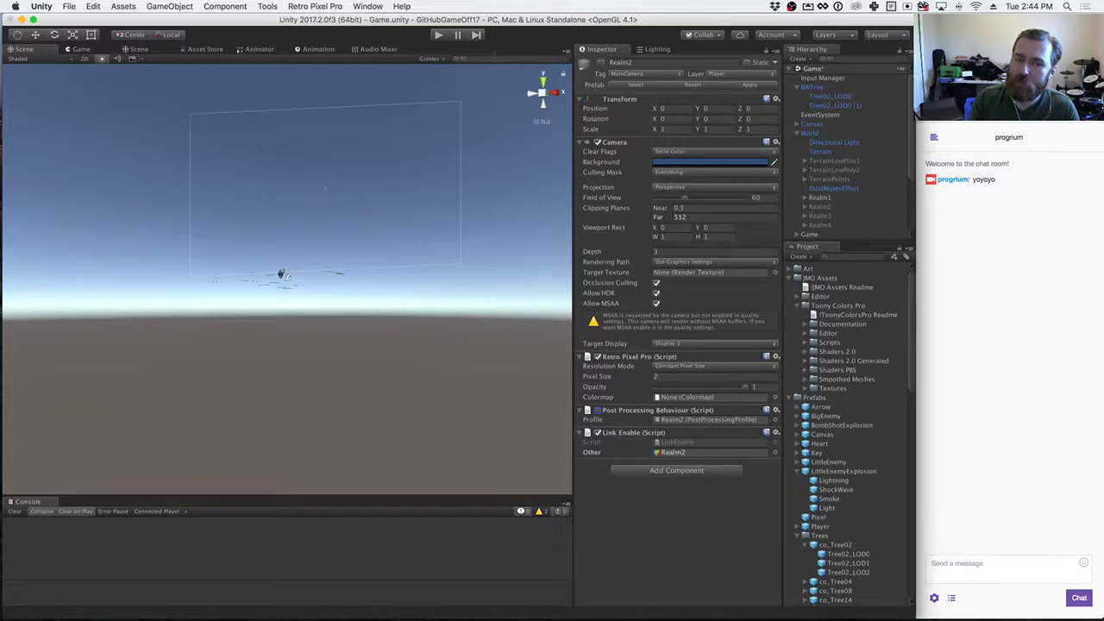
scroll(320, 209, up, 10)
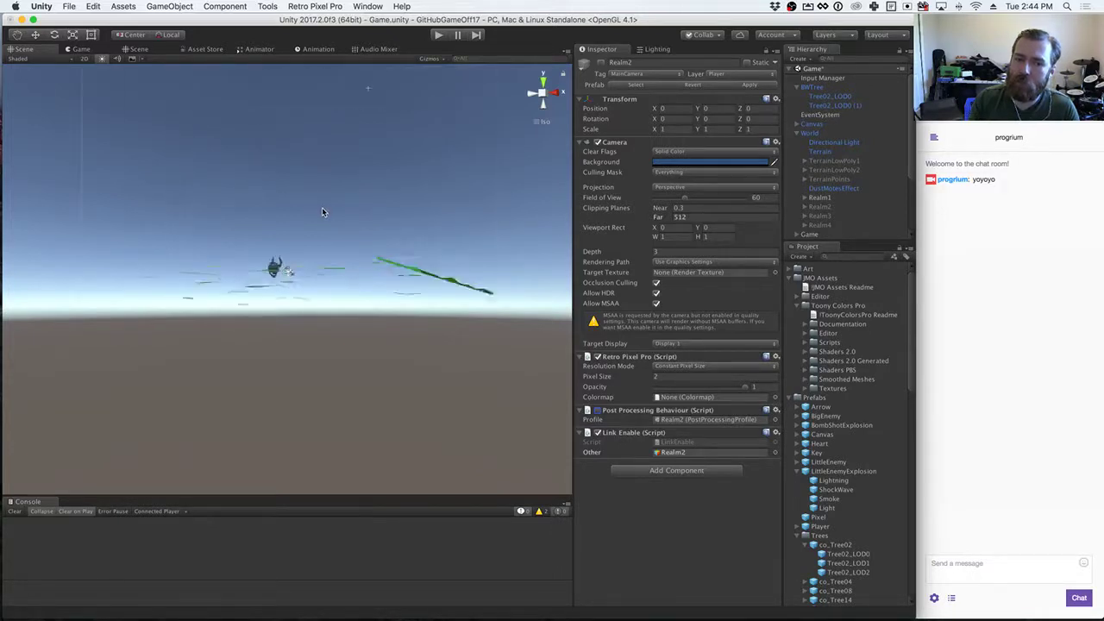
scroll(323, 211, up, 8)
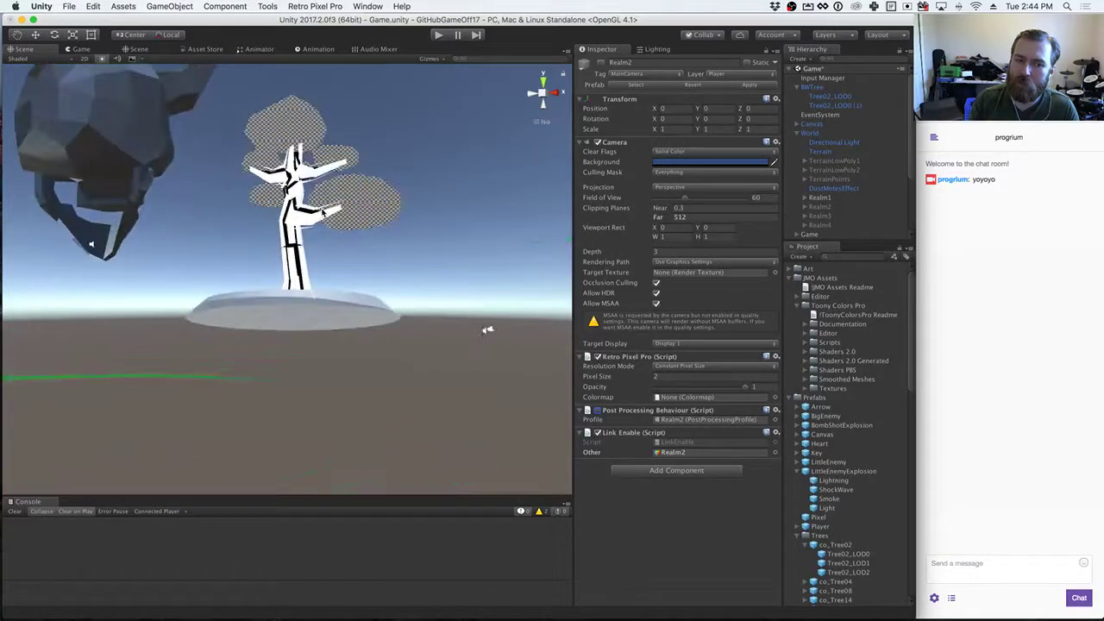
scroll(328, 229, down, 3)
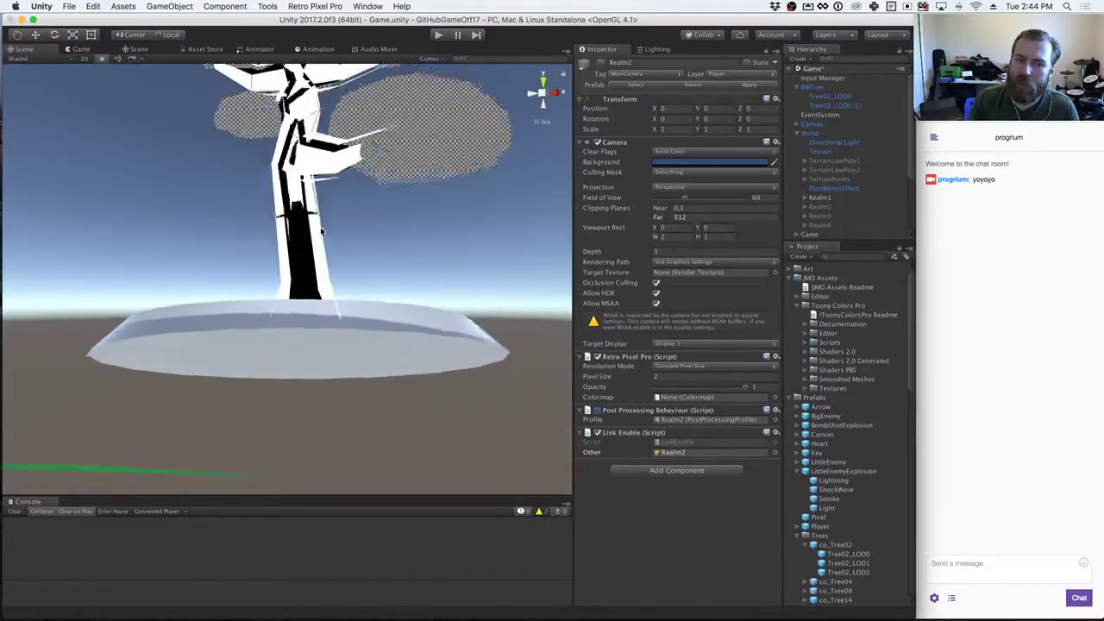
scroll(339, 233, up, 2)
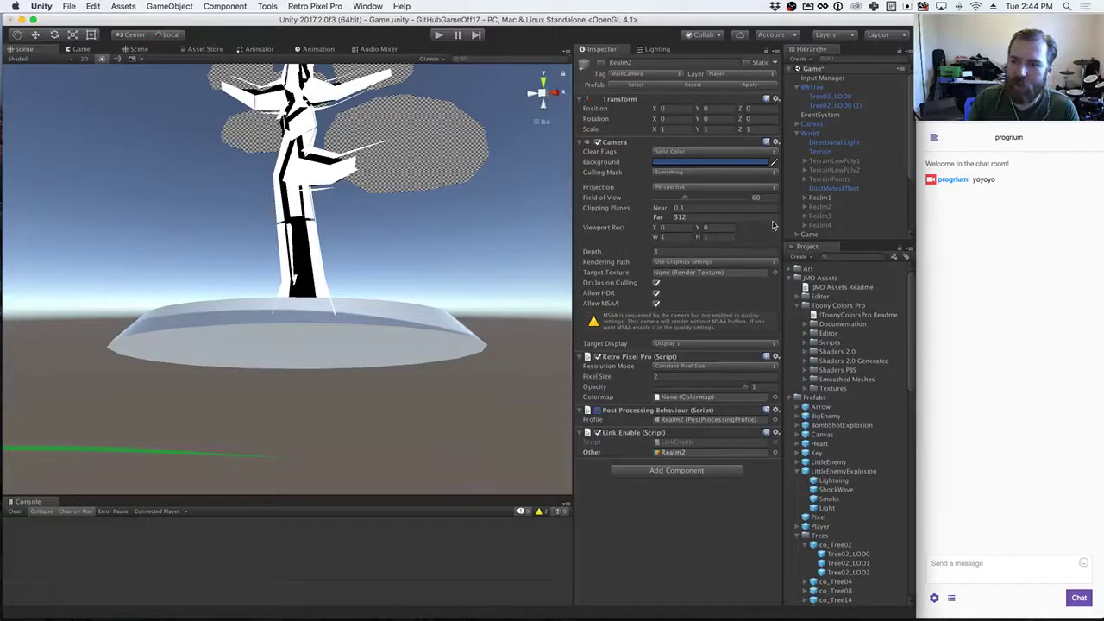
click(833, 96)
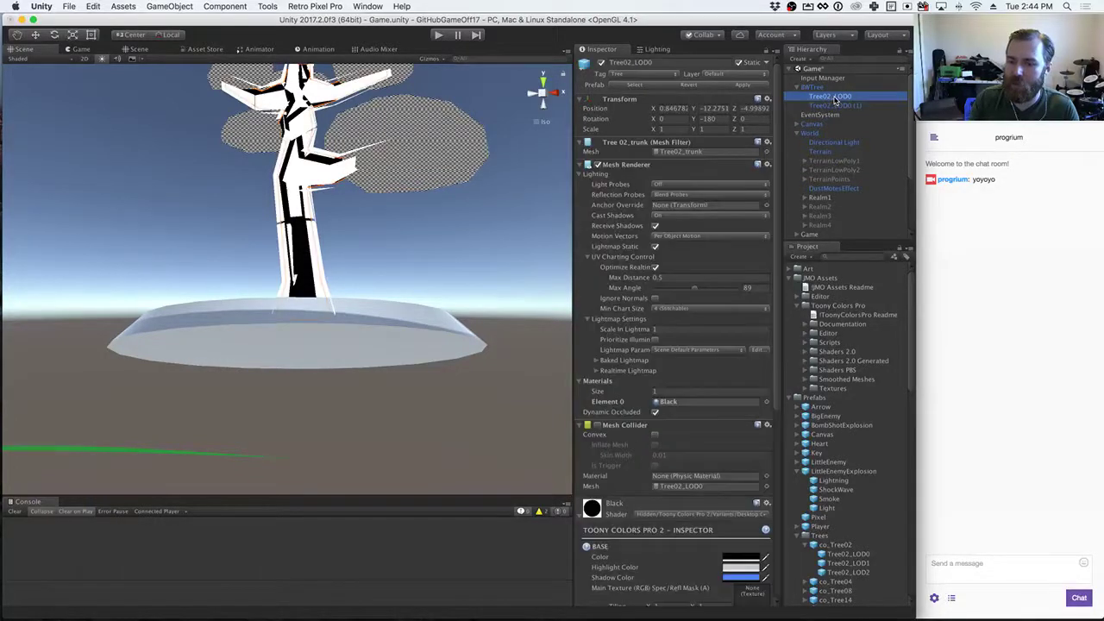
scroll(701, 319, down, 5)
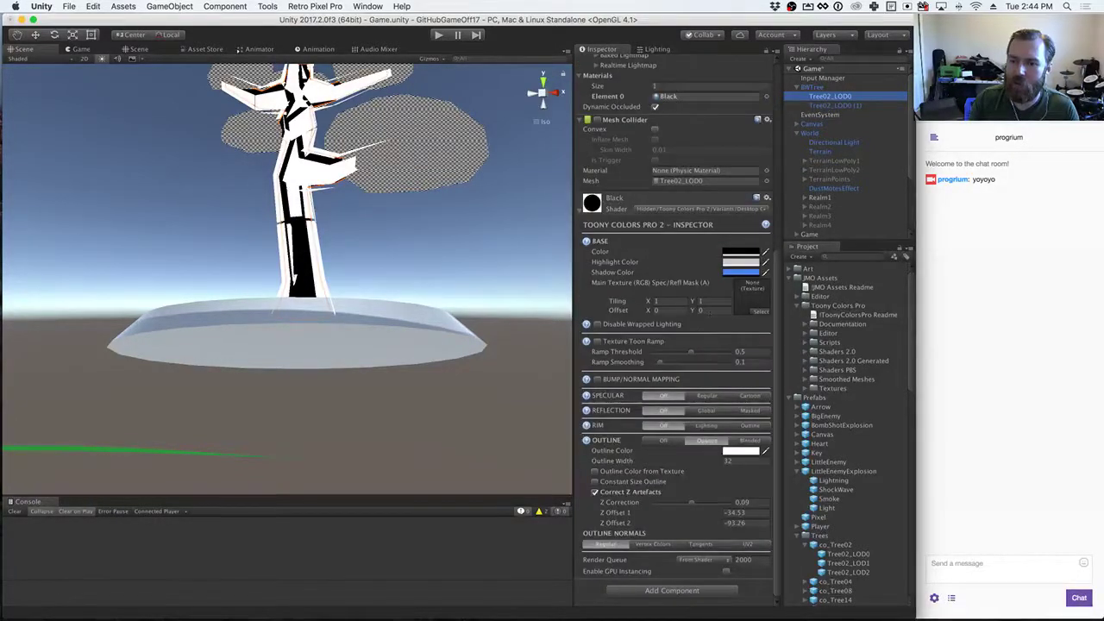
click(740, 264)
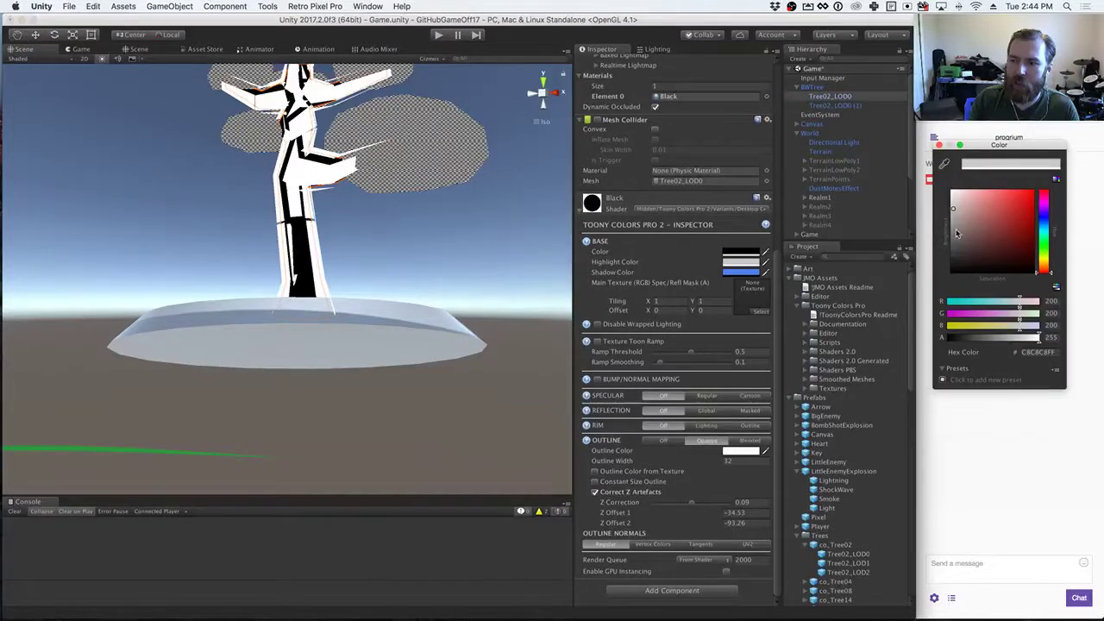
drag(979, 250, 940, 172)
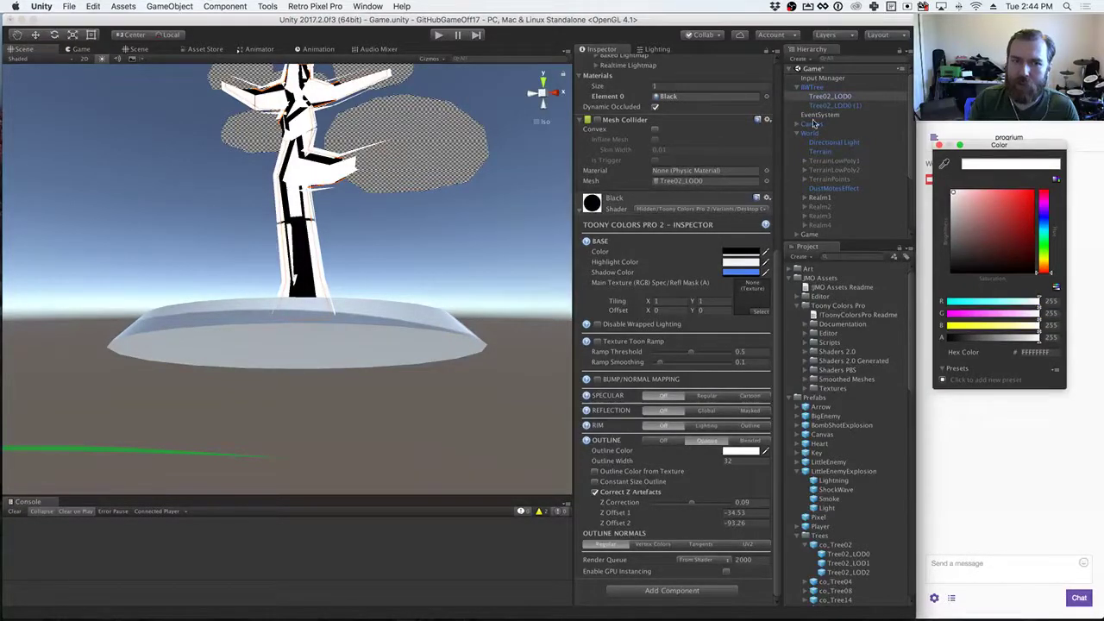
Step: Set the Black material's Shadow Color to neutral grey 5C5C5C00 and toggle the Disable Wrapped Lighting option
click(742, 272)
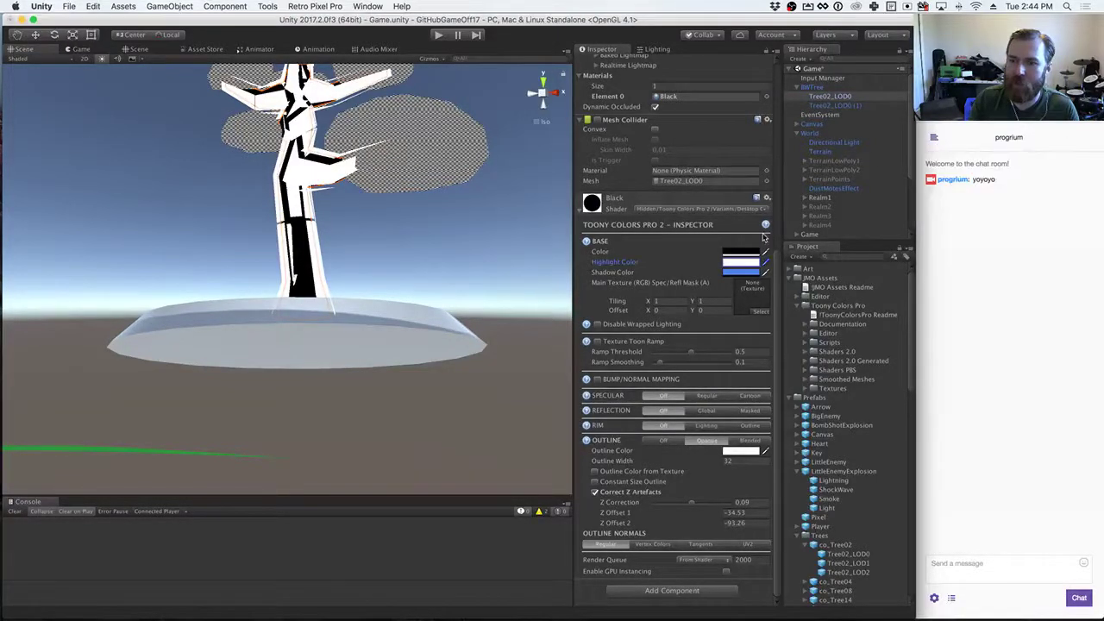
click(953, 241)
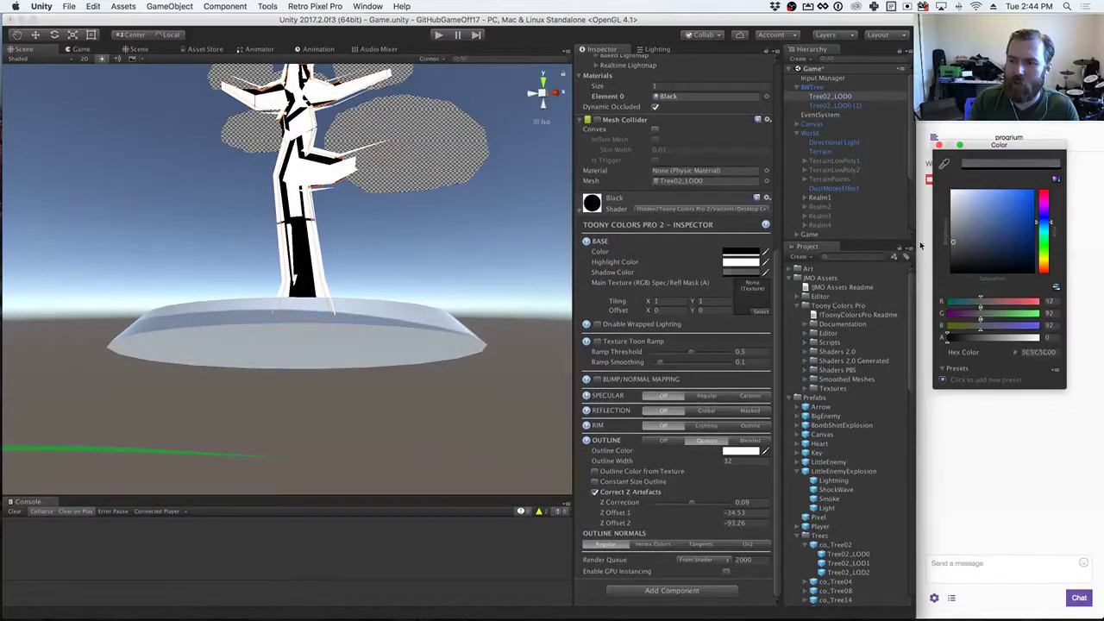
click(939, 145)
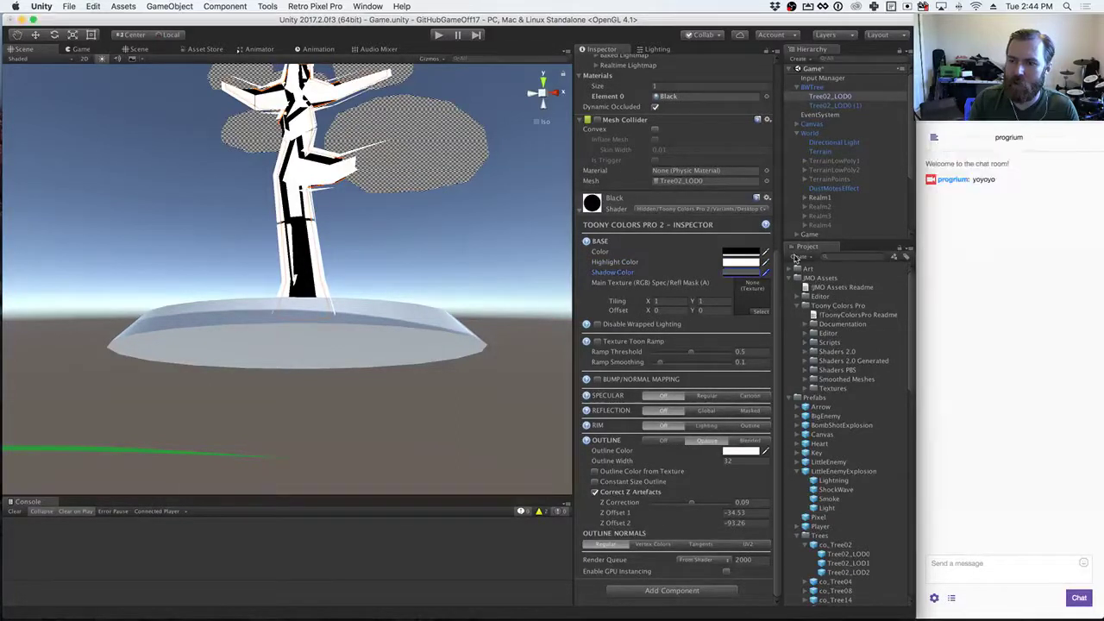
click(597, 324)
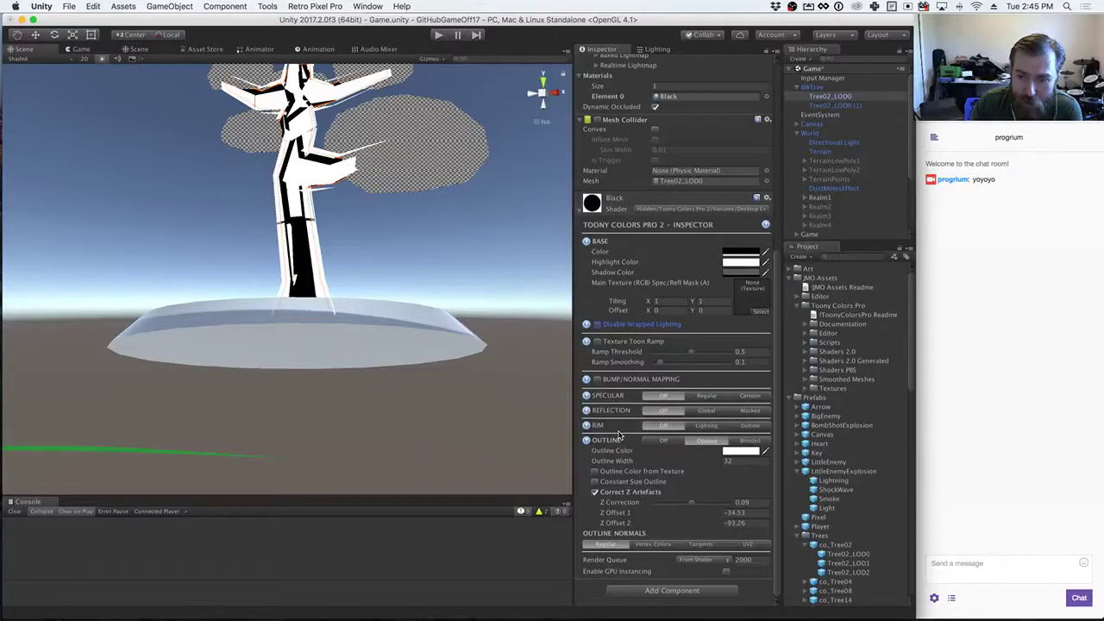
Step: Set the Black material's outline Z Offset 1 and Z Offset 2 to 0, and deselect the tree
double_click(738, 512)
text(0)
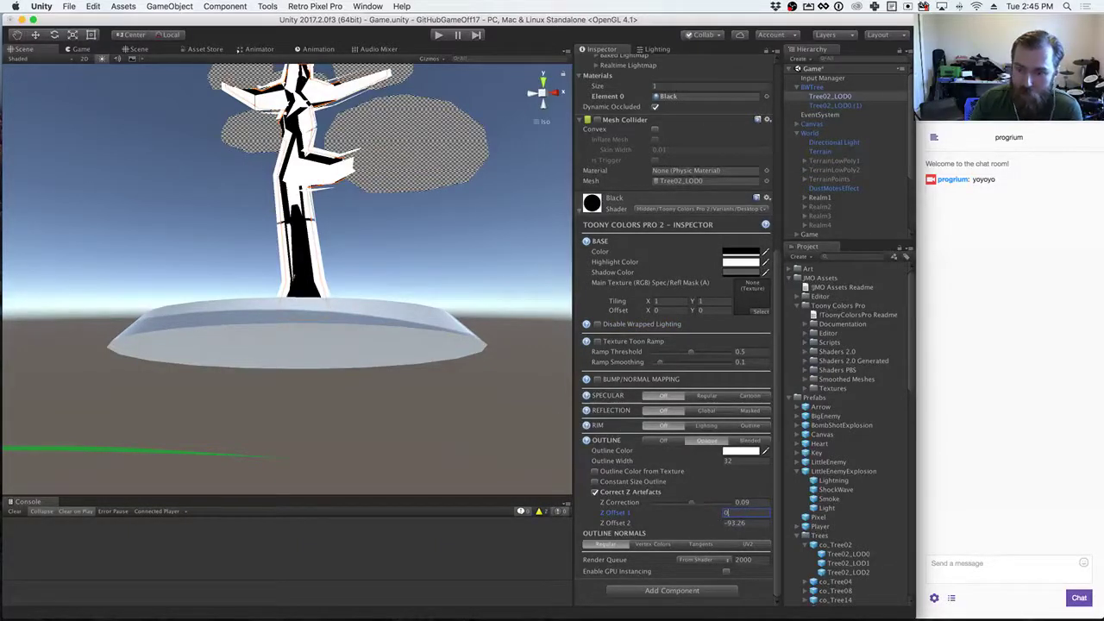
key(Tab)
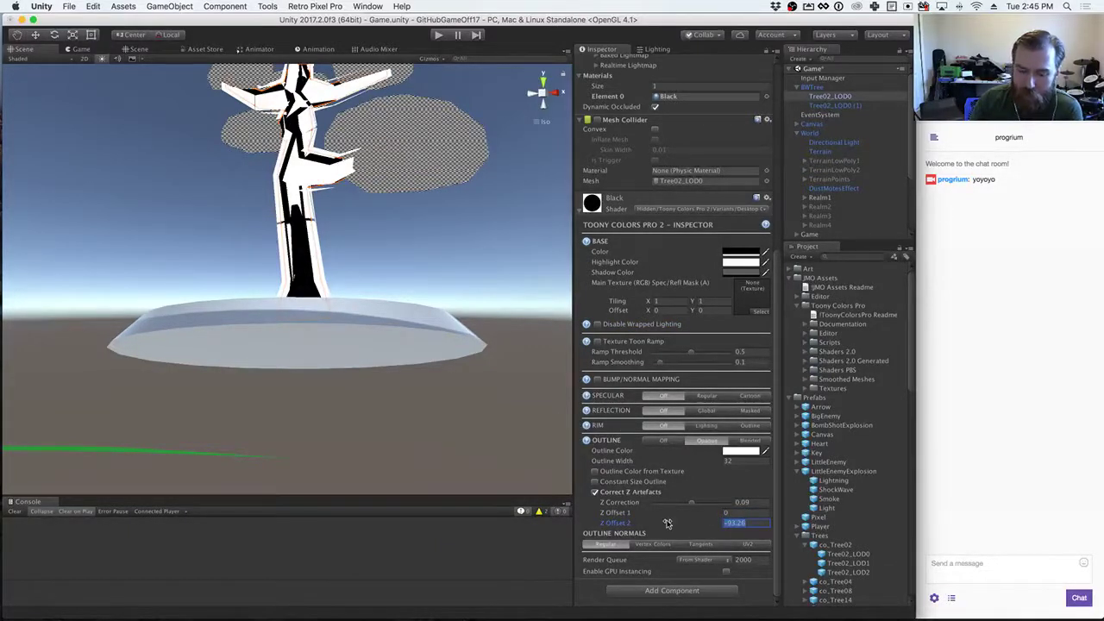
text(0)
click(452, 380)
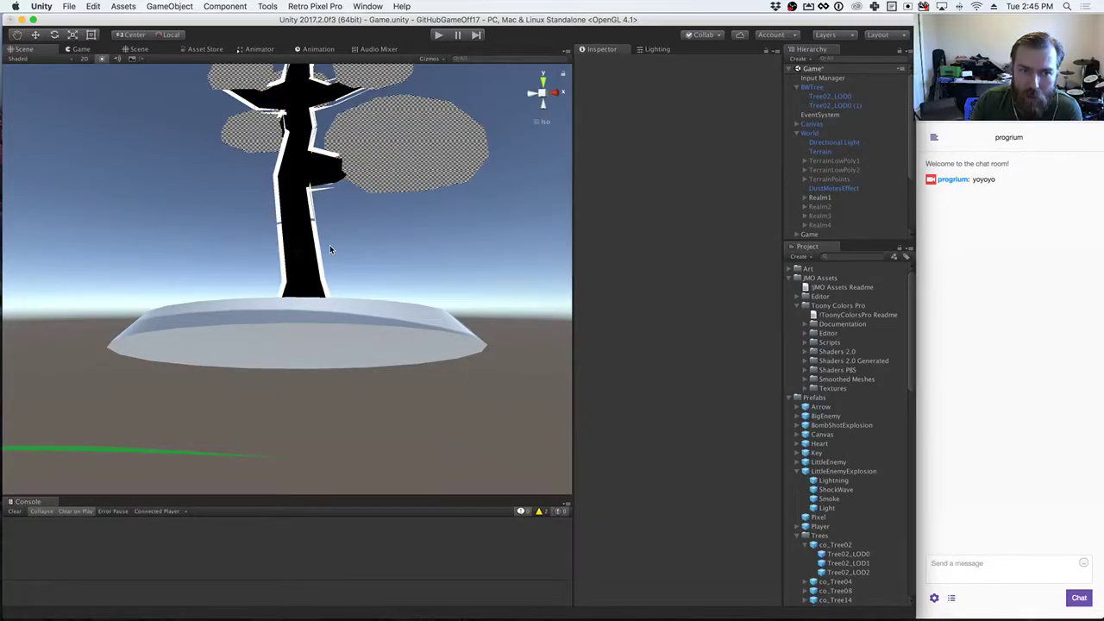
Step: Reduce the Outline Width of the Black material on the Tree02_LOD0 trunk to 4.7
click(299, 250)
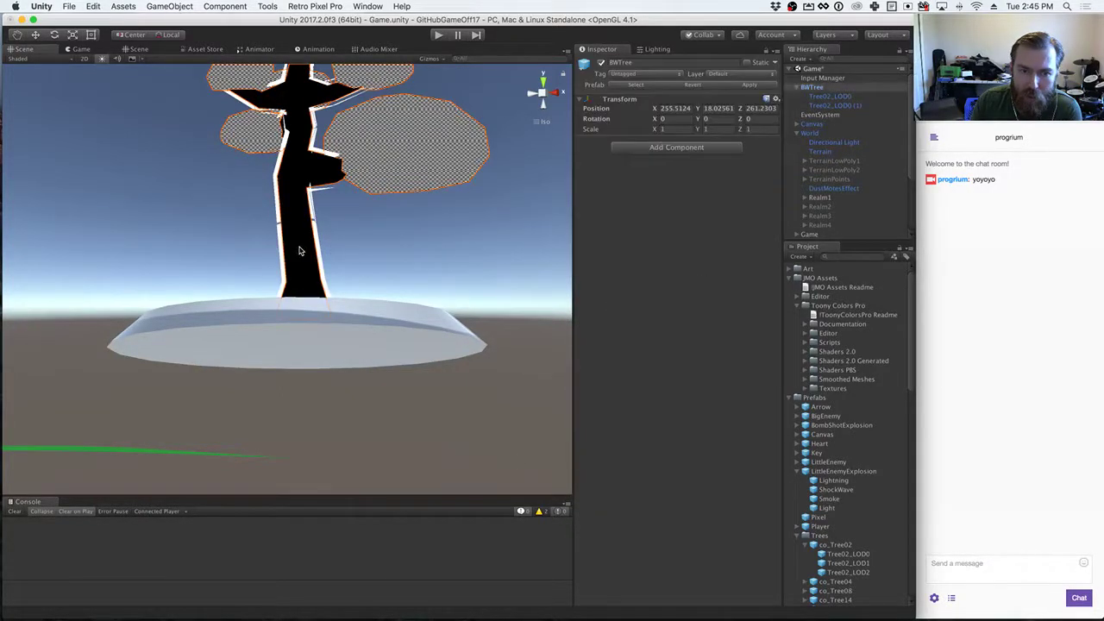
click(816, 97)
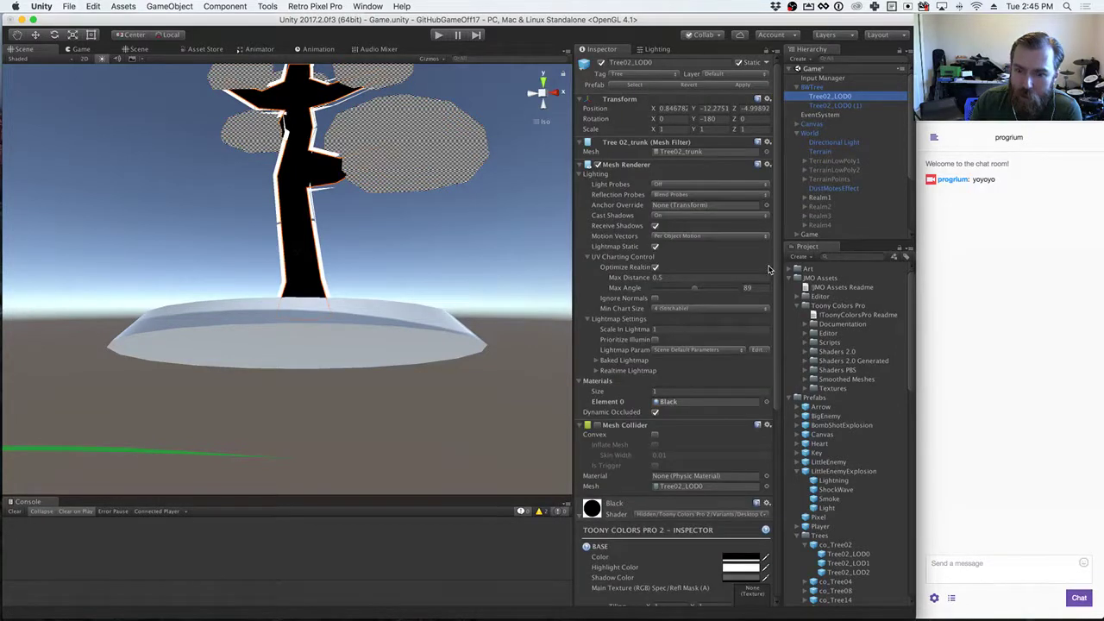
scroll(747, 311, down, 8)
drag(608, 463, 294, 492)
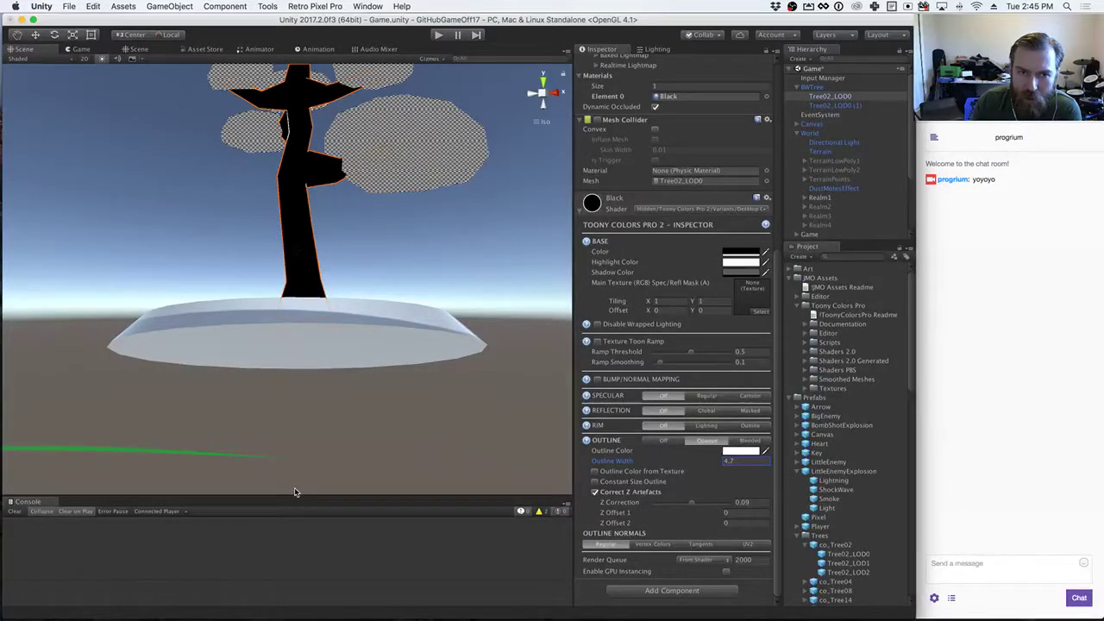
Step: Examine the trunk's thin outline up close and from several angles in both scene views, with the tree deselected at the end
scroll(319, 435, up, 5)
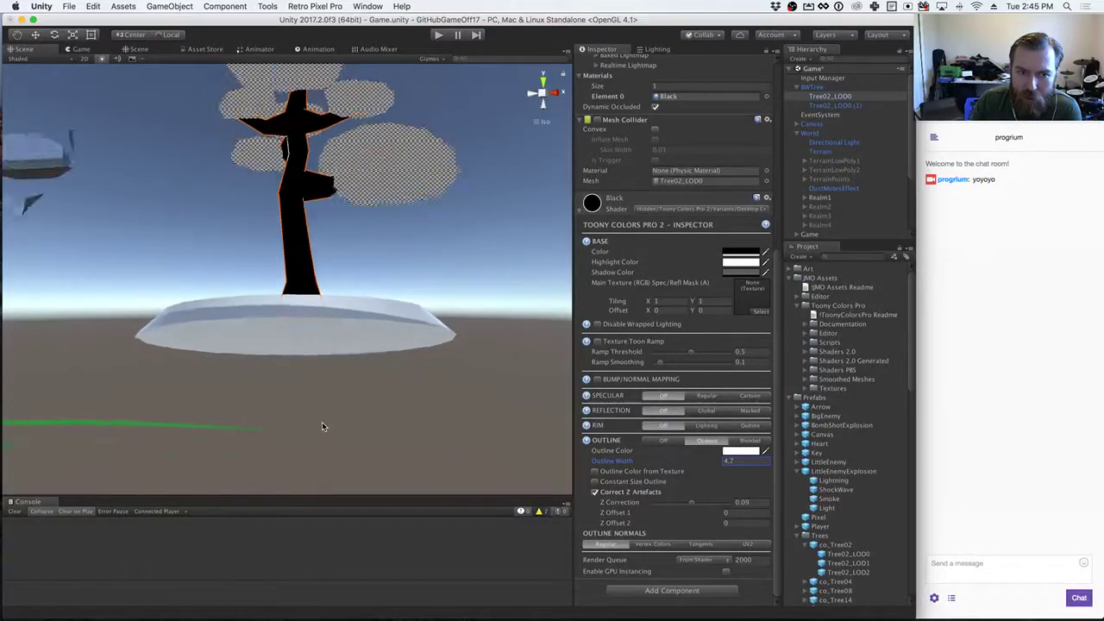
scroll(323, 426, up, 3)
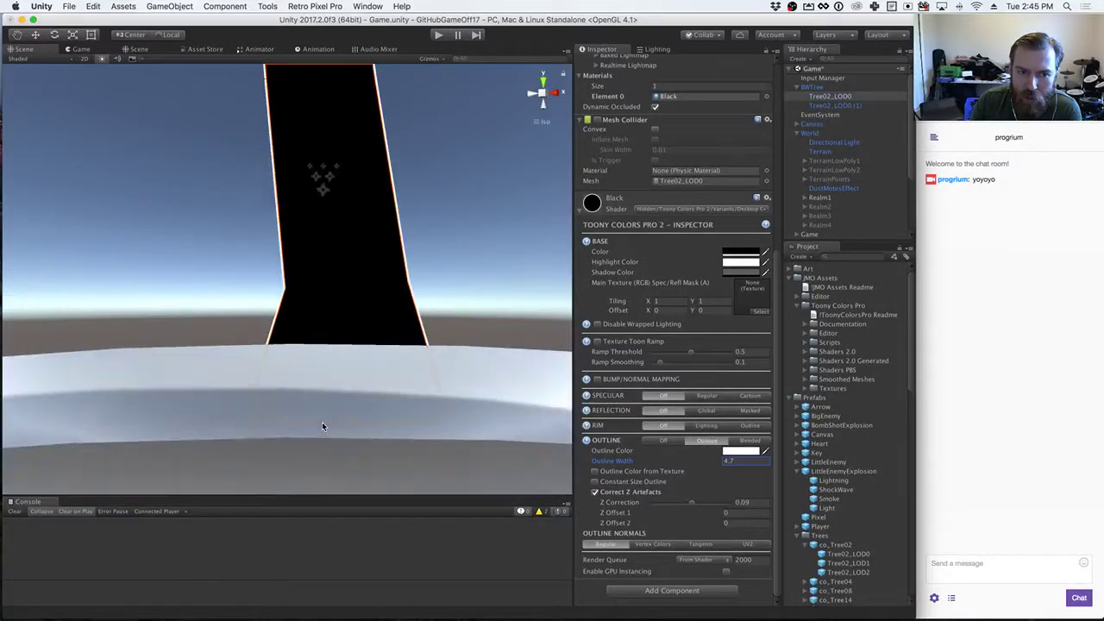
alt+drag(322, 422, 322, 476)
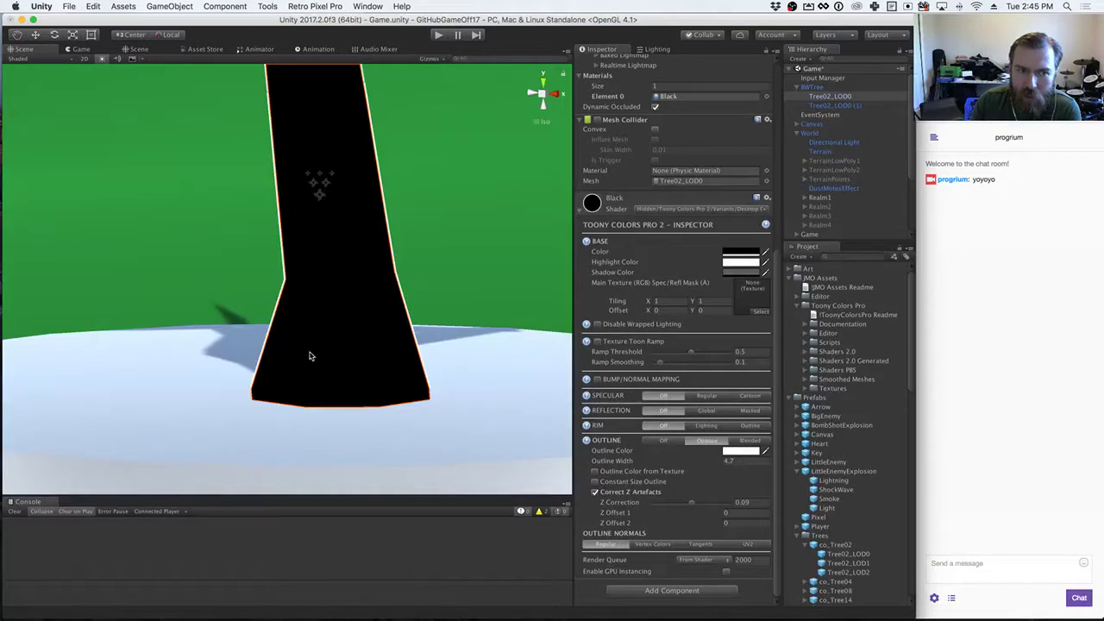
click(142, 50)
alt+drag(250, 278, 272, 283)
scroll(264, 279, up, 5)
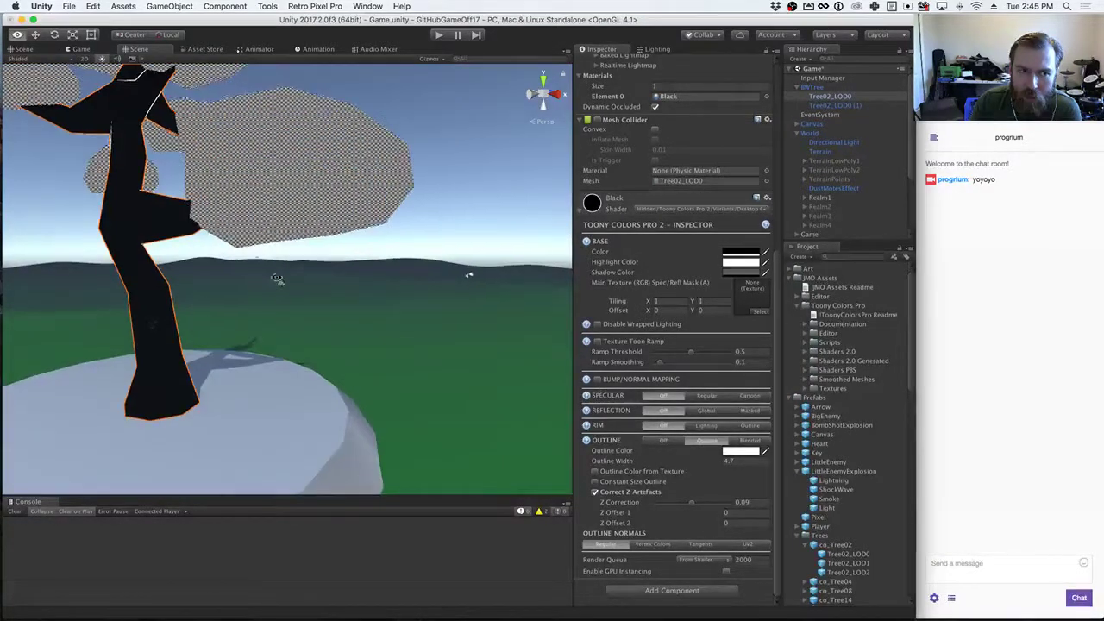
alt+drag(250, 258, 189, 265)
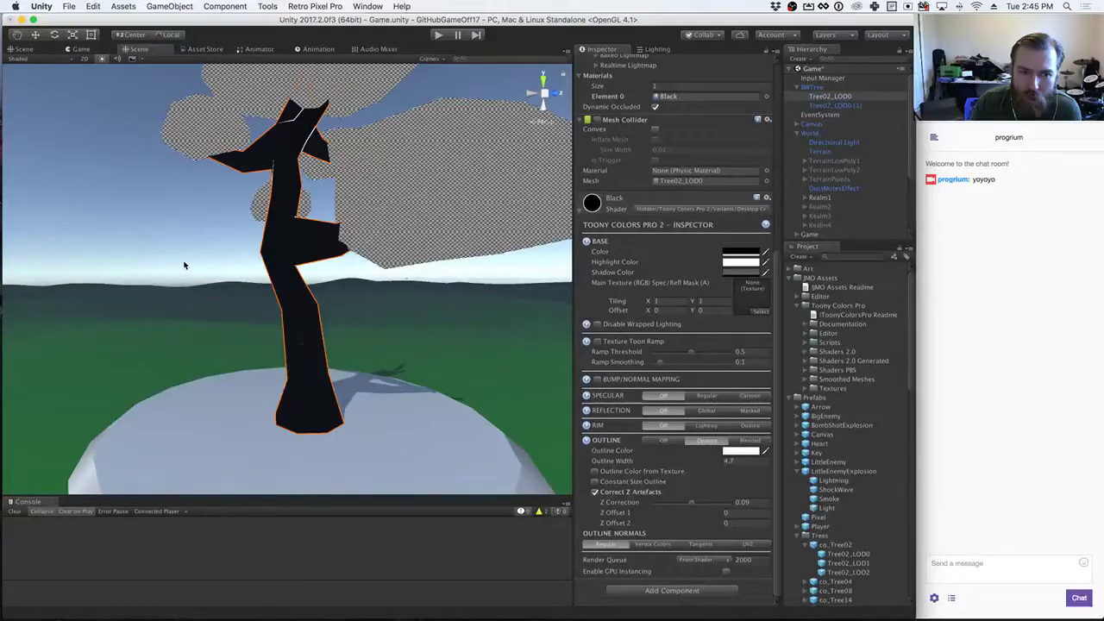
click(209, 270)
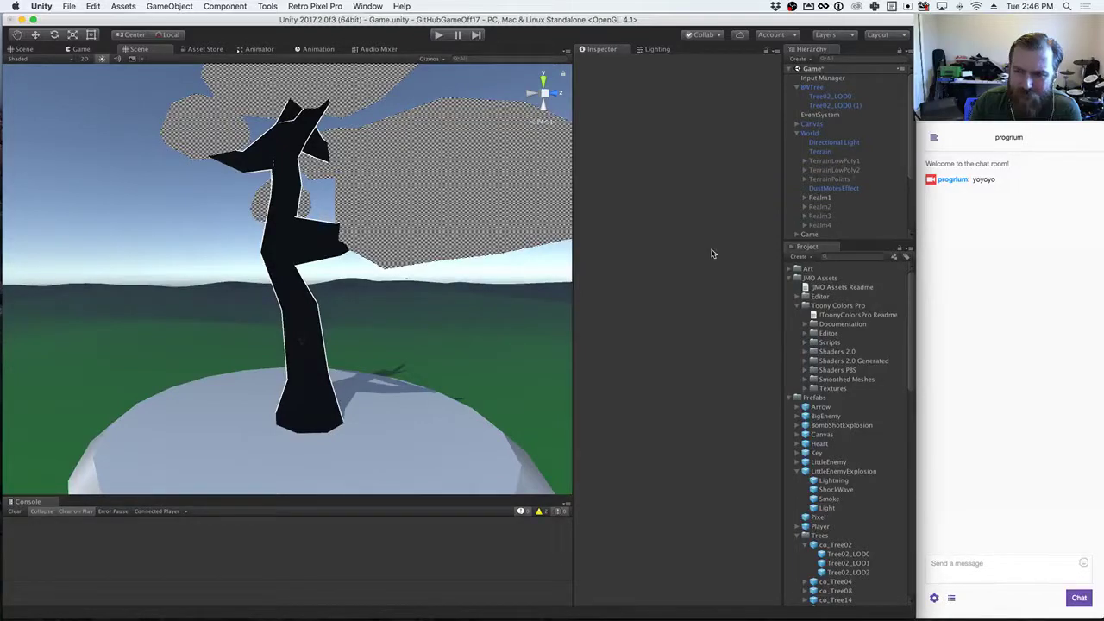
Step: Set the Retro Pixel Pro Pixel Size to 4 on the Realm4 camera under the Player's Camera
click(824, 225)
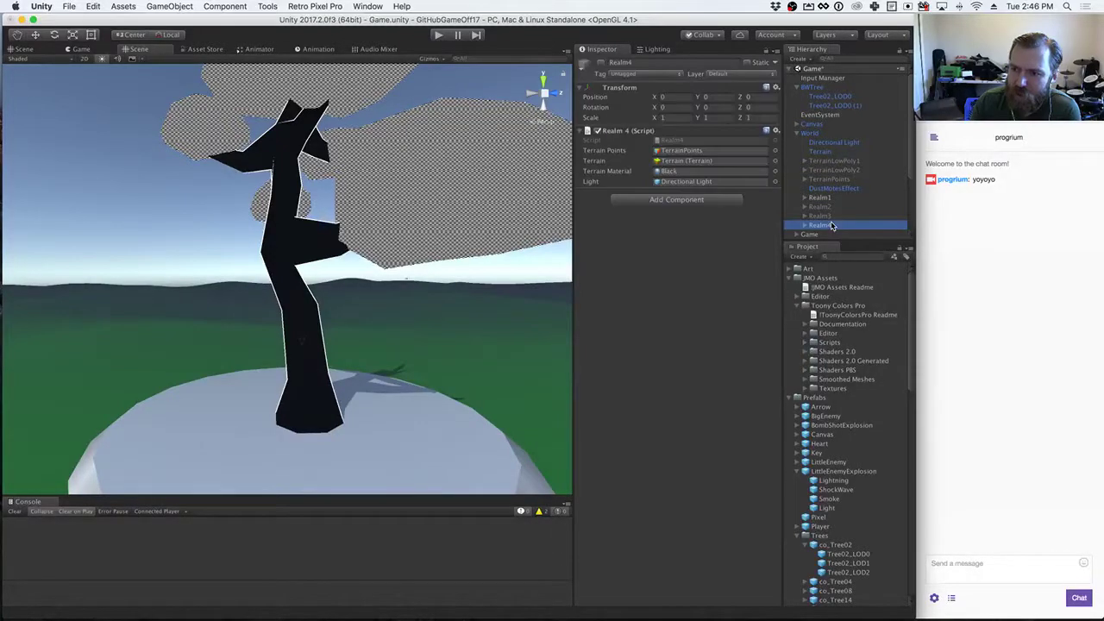
click(81, 49)
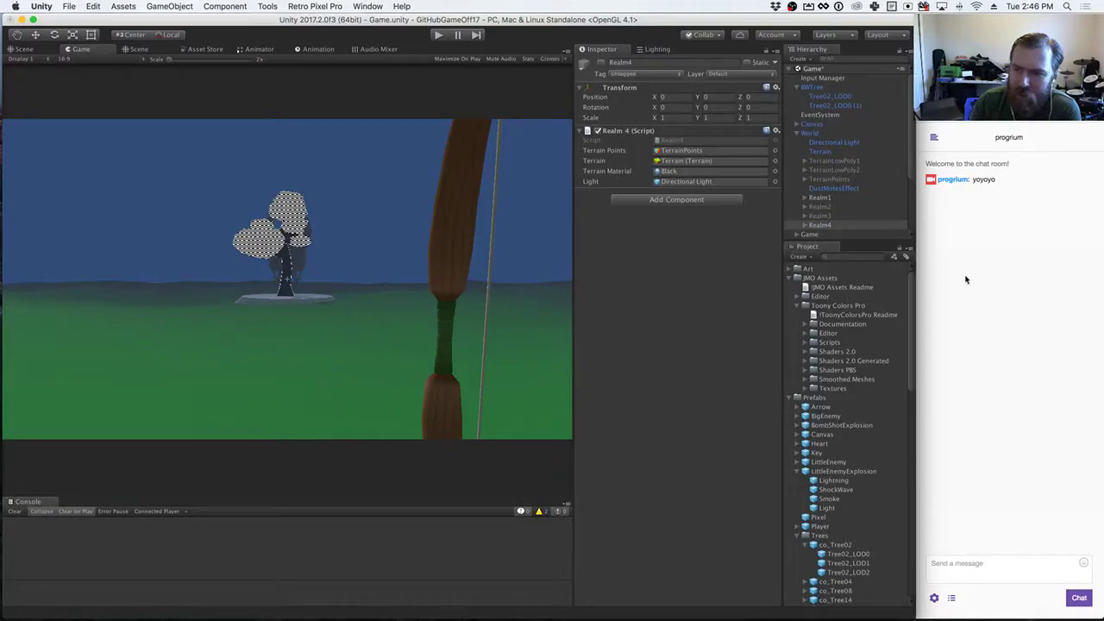
scroll(818, 212, down, 5)
click(820, 215)
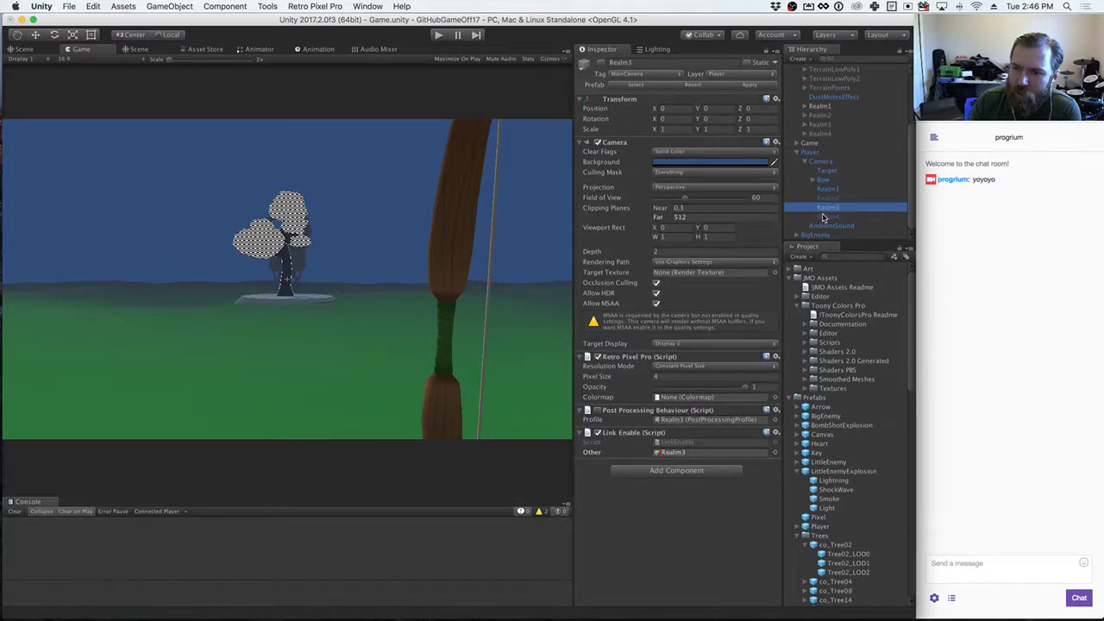
click(654, 379)
text(4)
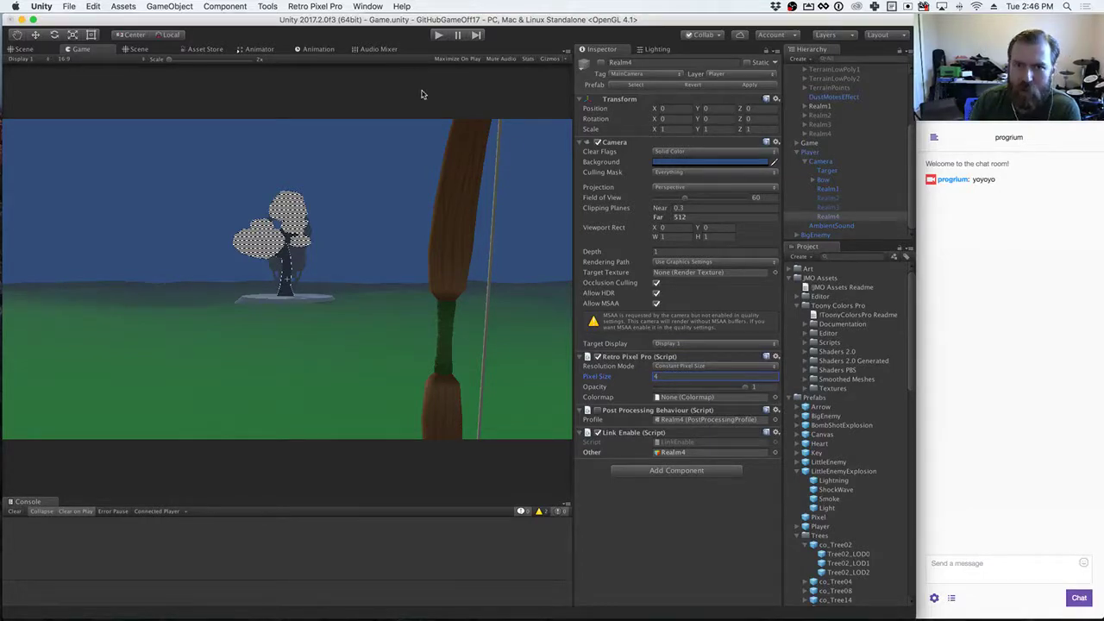
Step: Run the game and raise the Outline Width of the Tree02_LOD0 trunk's Black material to 23.66 during play
click(439, 36)
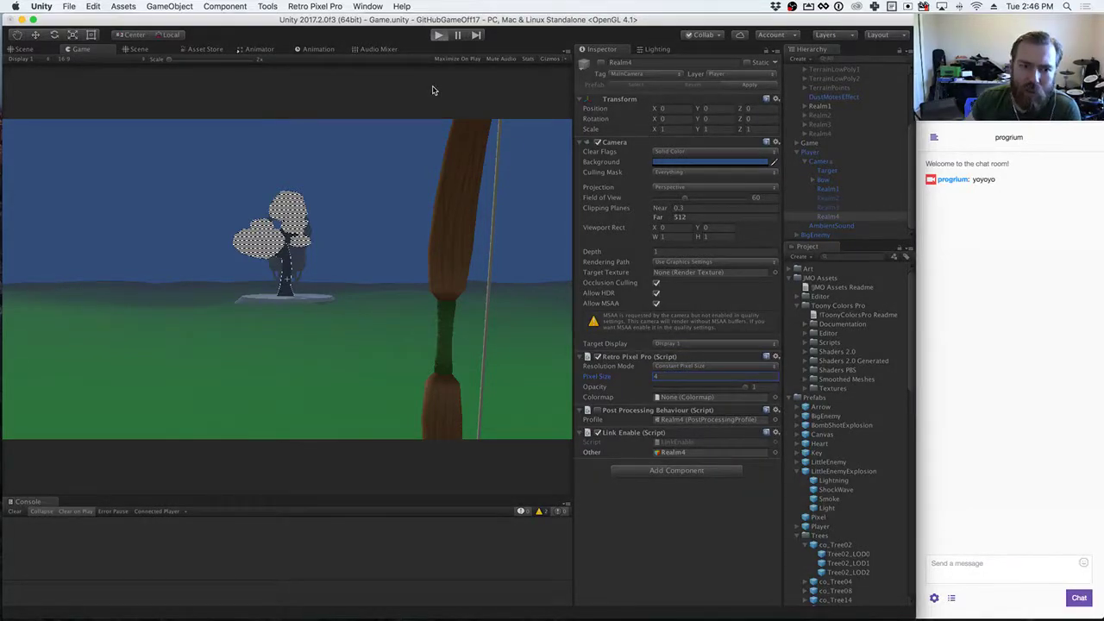
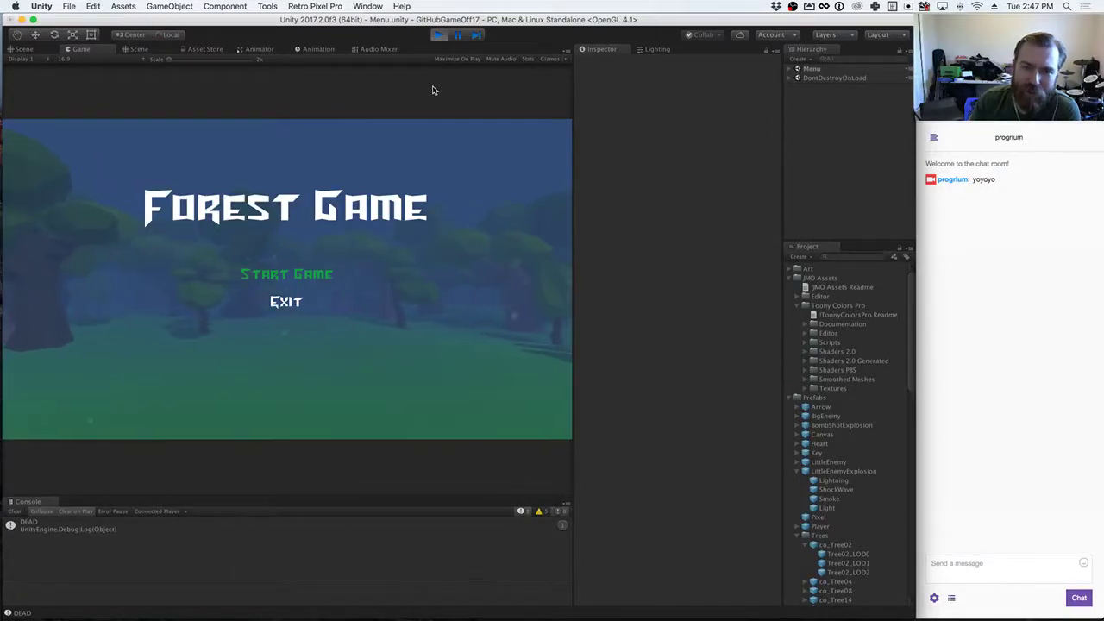
click(439, 35)
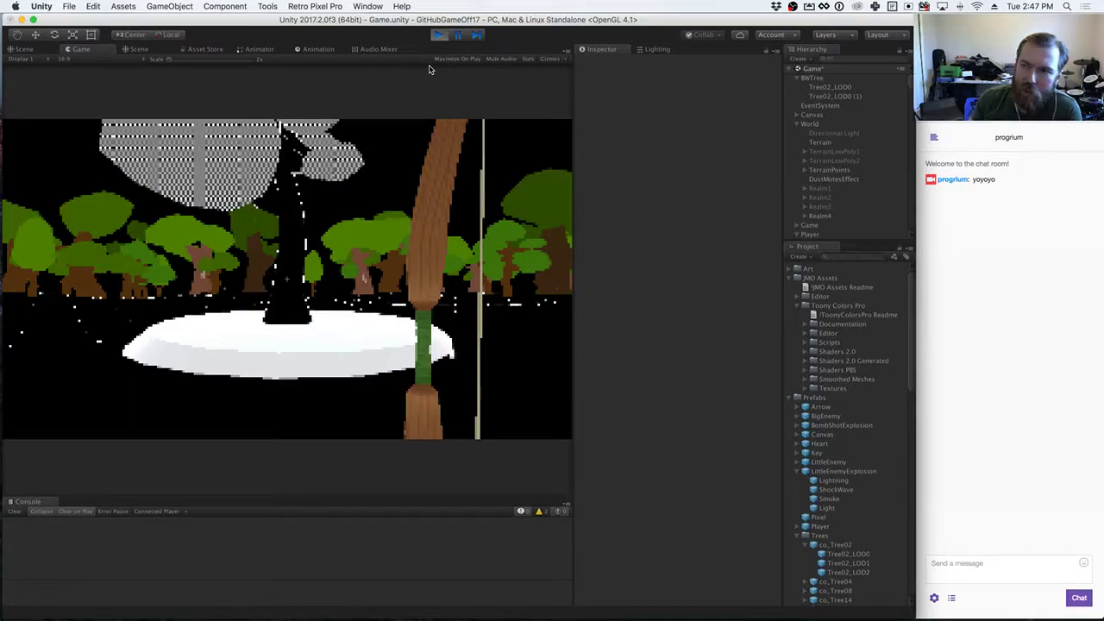
click(836, 88)
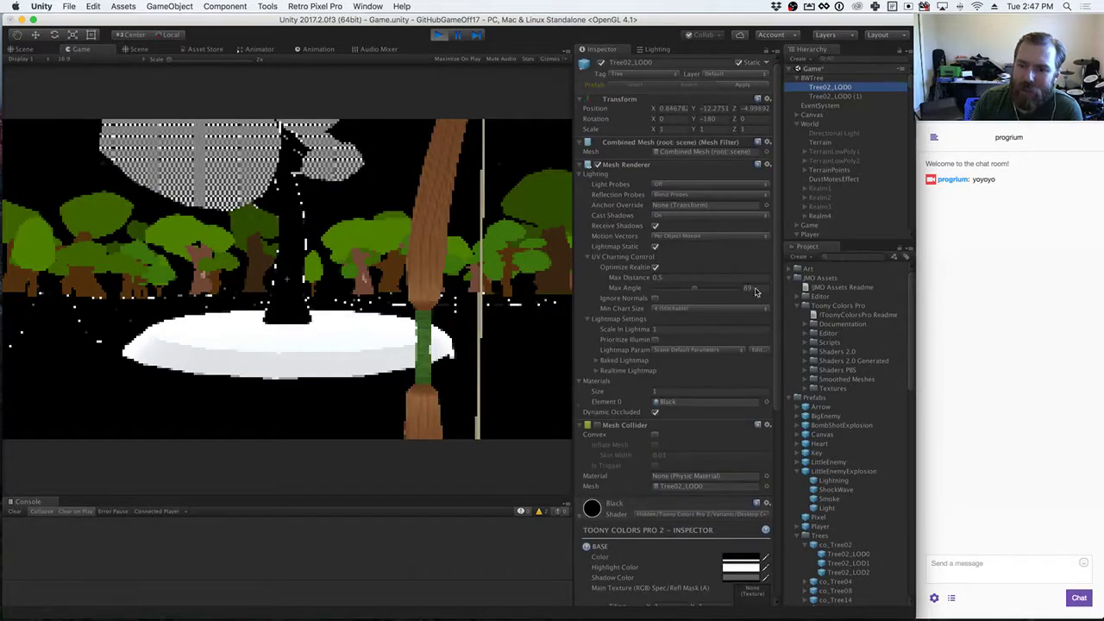
scroll(701, 485, down, 10)
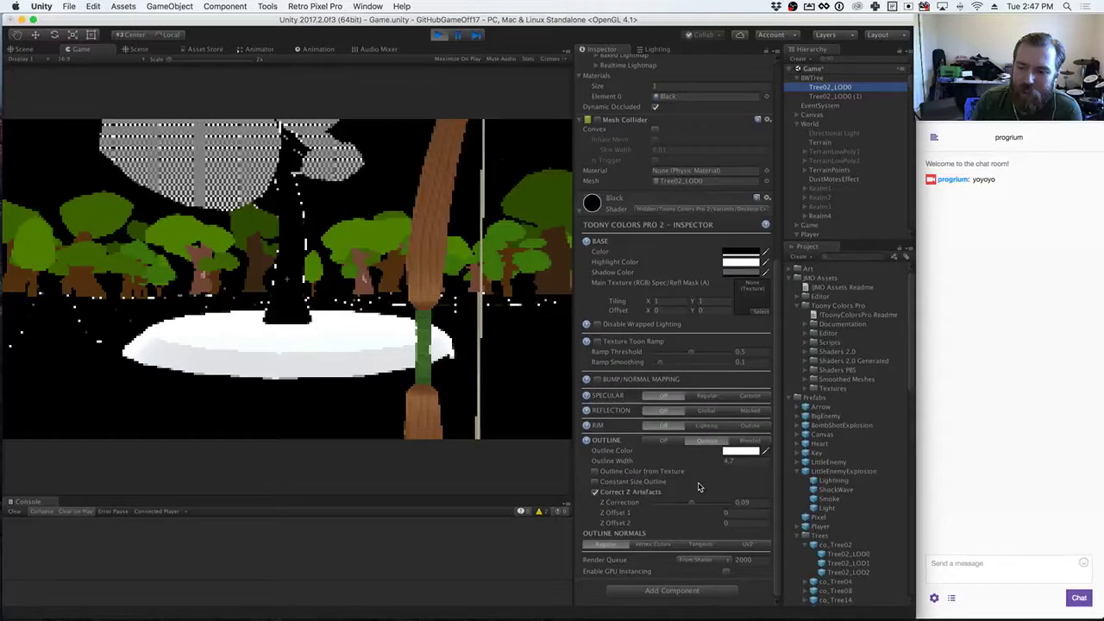
drag(605, 467, 899, 469)
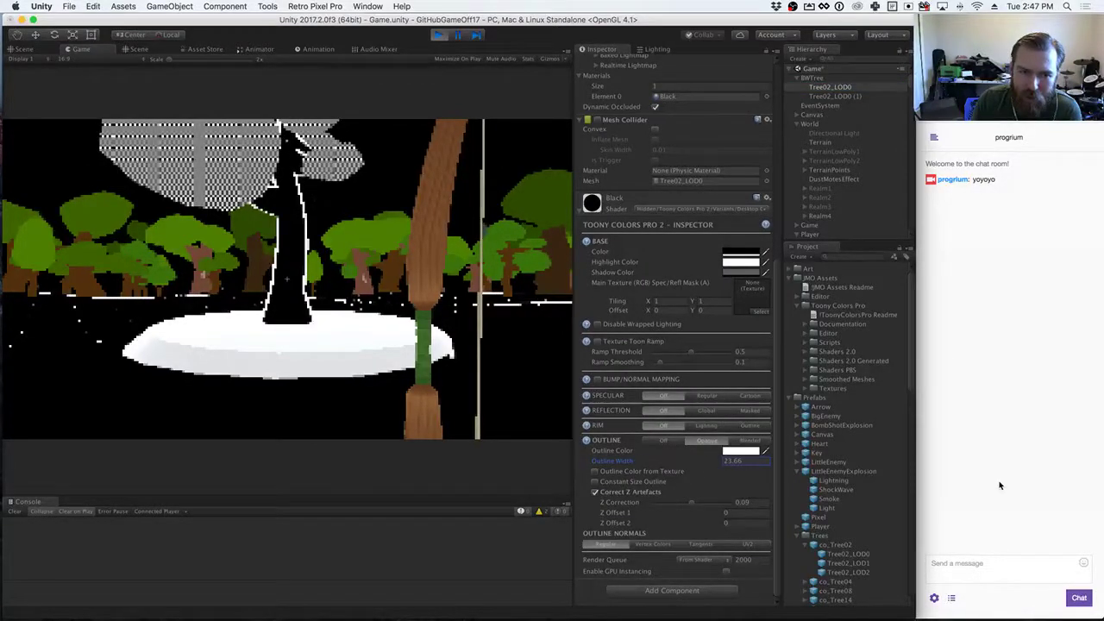
Step: View the trunk outline up close in play, lower the Black material's Outline Width slightly, and stop the game
click(480, 366)
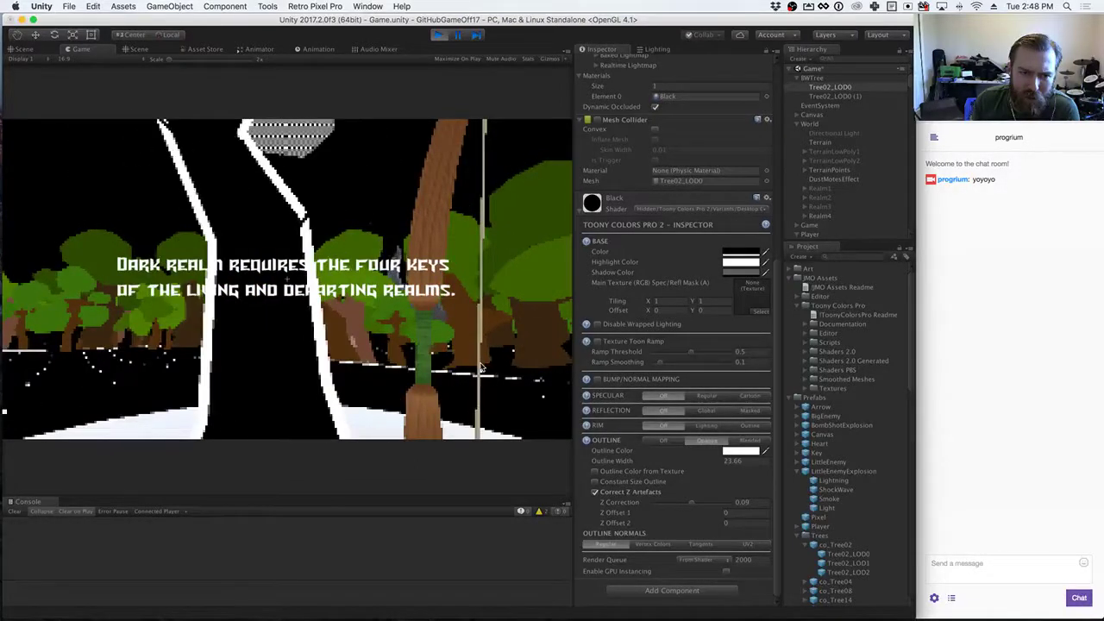
drag(592, 464, 537, 462)
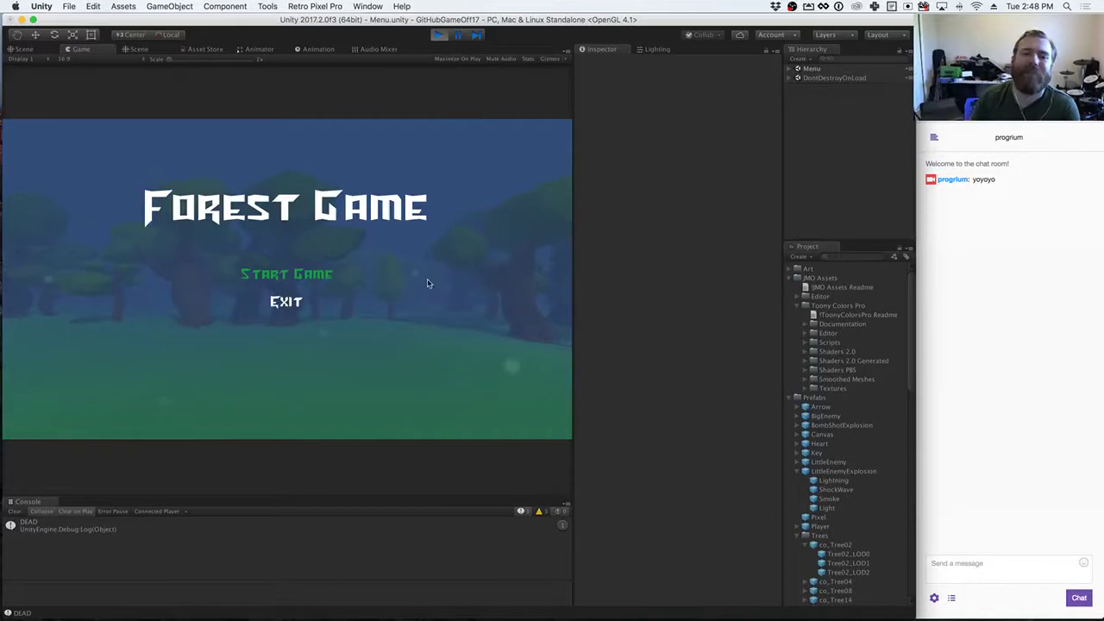
click(438, 34)
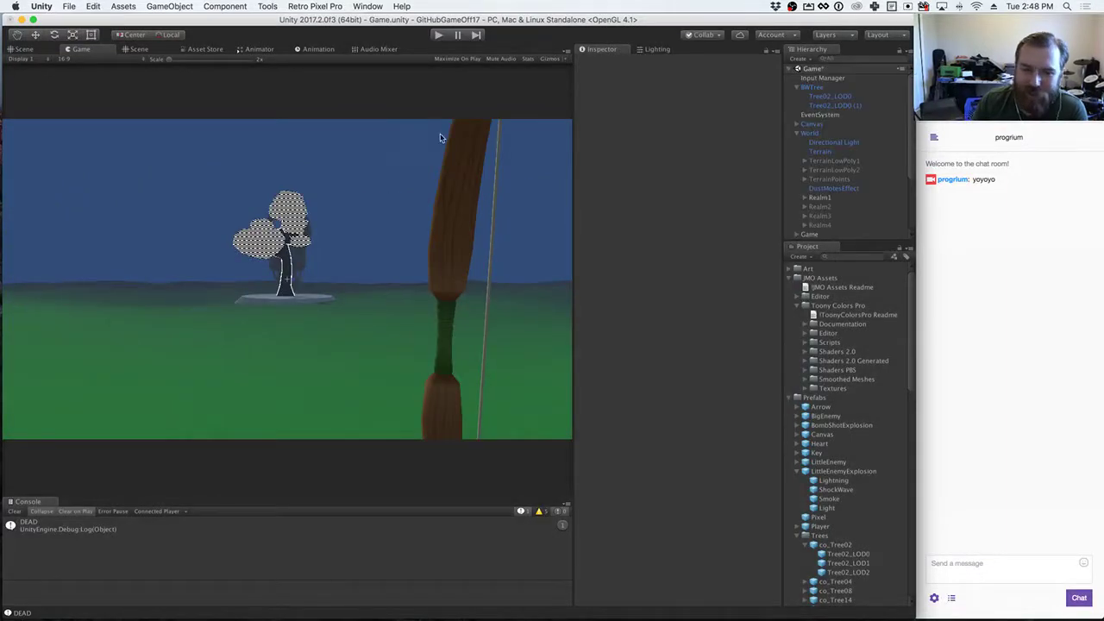
Step: Examine the tree's trunk outline and dithered leaves at different distances in the game and scene views
scroll(292, 282, up, 8)
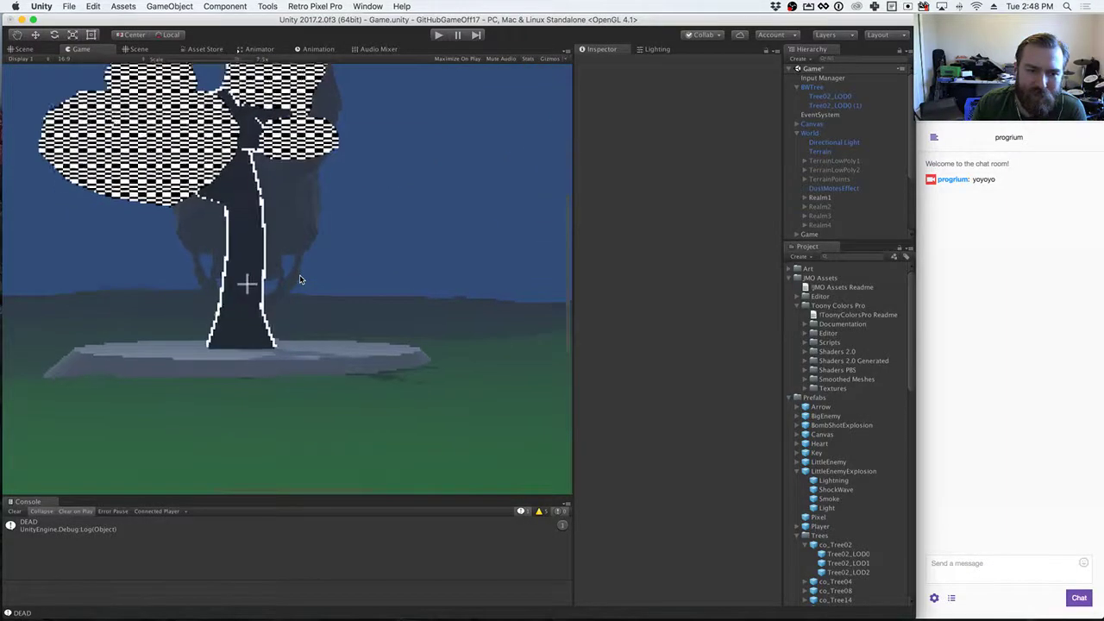
scroll(292, 283, down, 4)
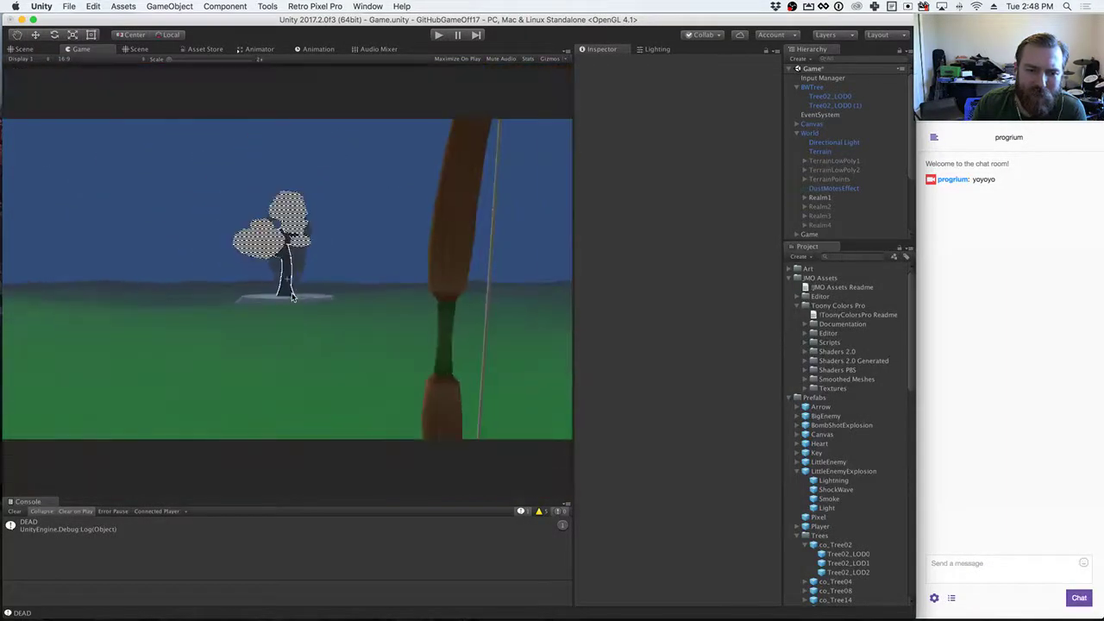
click(138, 49)
scroll(306, 307, down, 6)
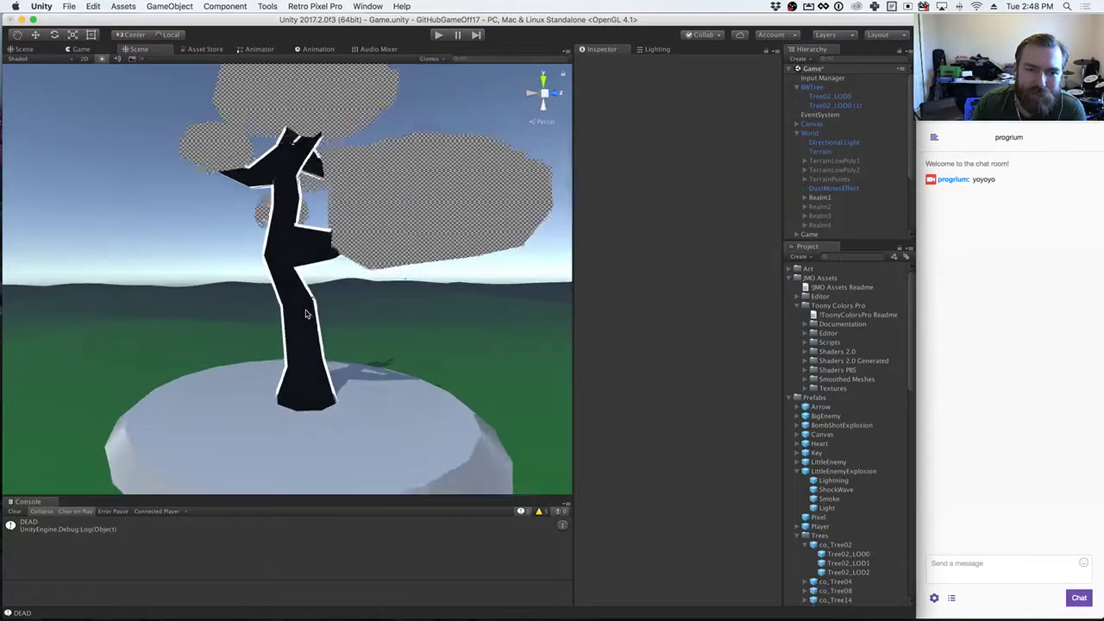
scroll(306, 315, down, 4)
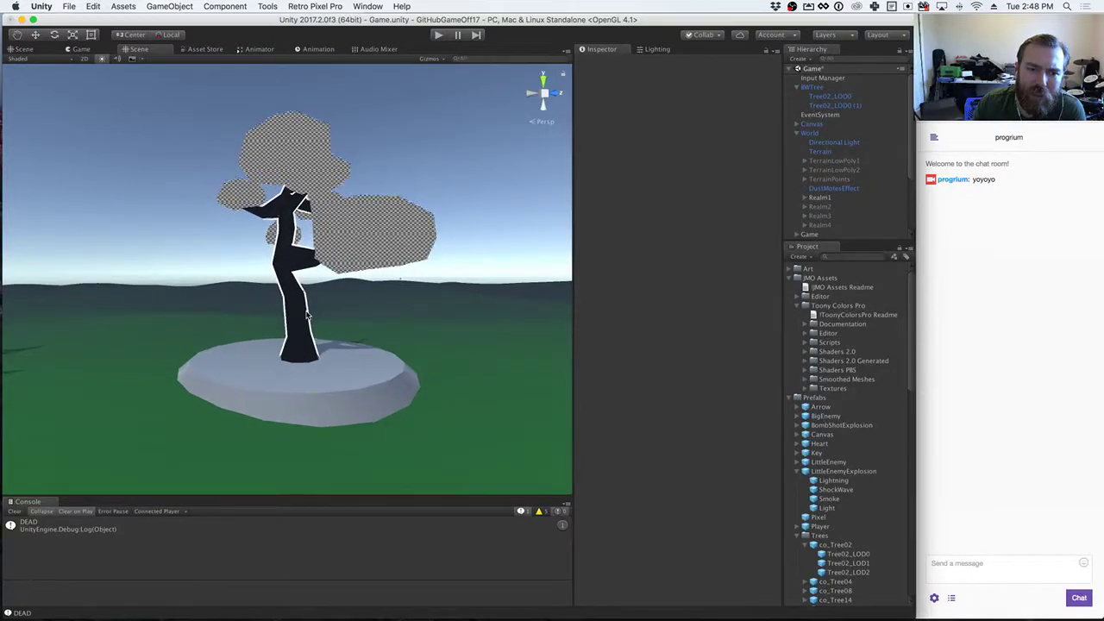
scroll(306, 315, up, 5)
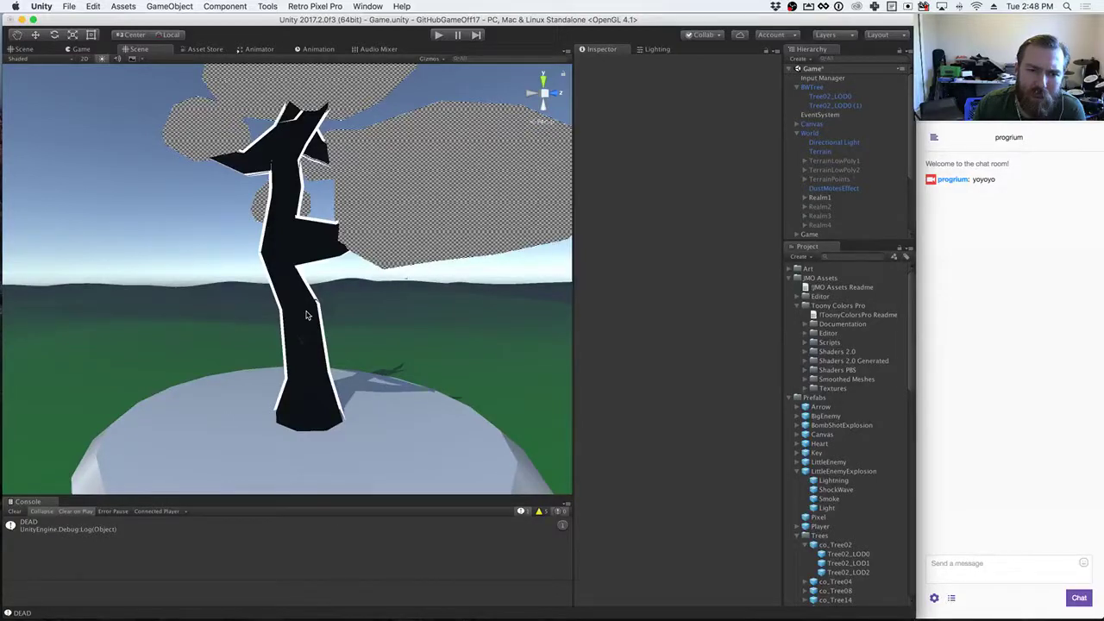
scroll(306, 315, down, 2)
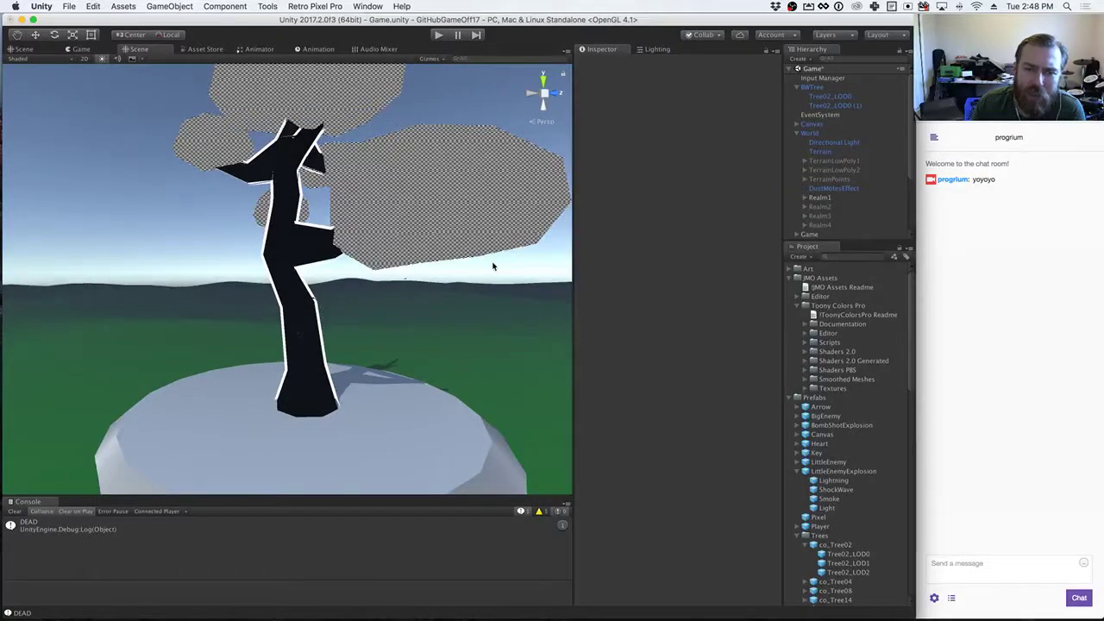
Step: Switch the BW_TreeLeaves material on the tree's leaves object to the Toony Colors Pro 2 Desktop shader
click(837, 105)
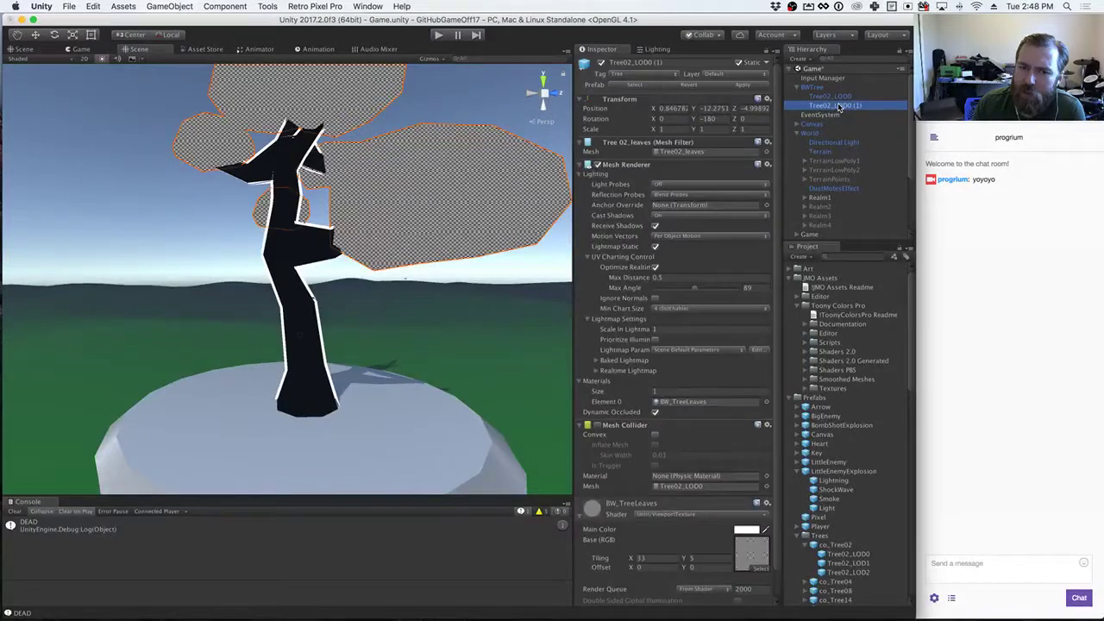
scroll(661, 446, down, 2)
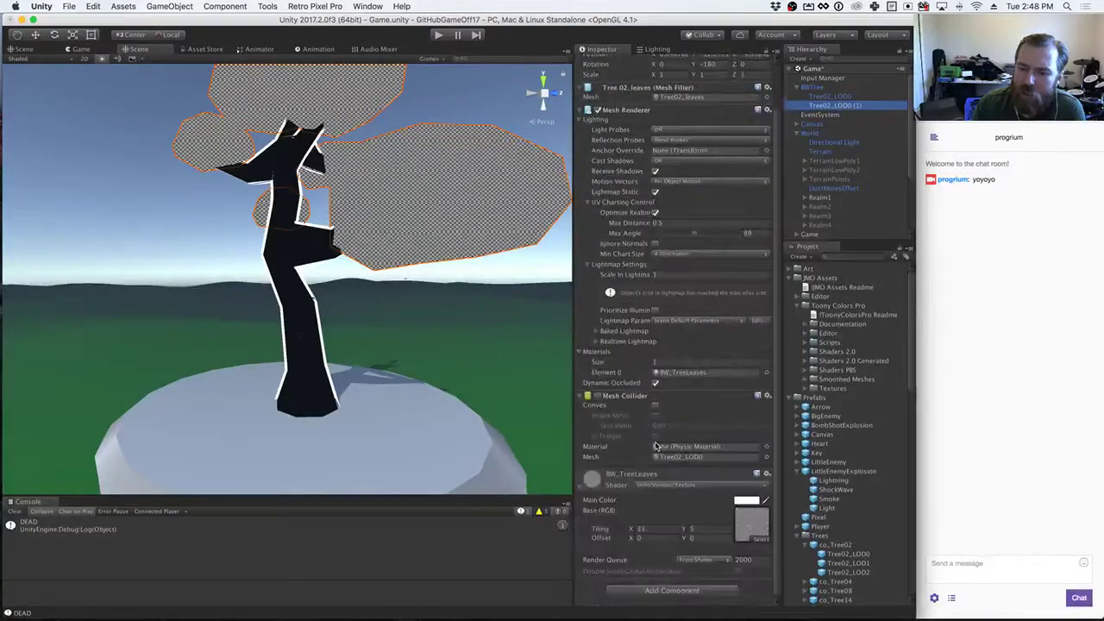
click(678, 485)
scroll(694, 589, down, 3)
mouse_move(691, 569)
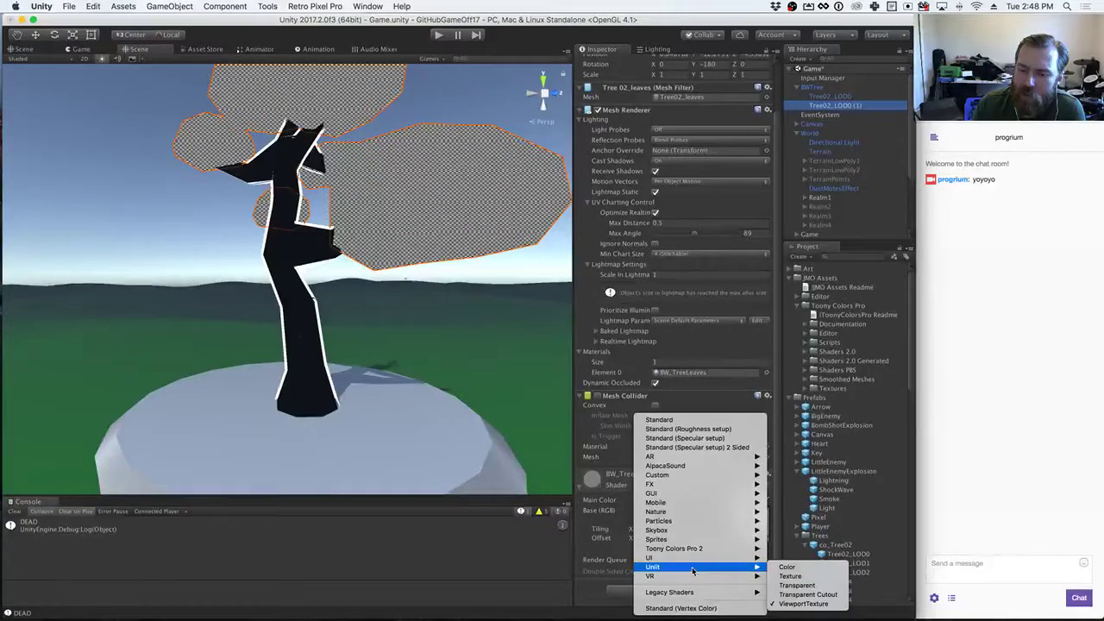
mouse_move(690, 549)
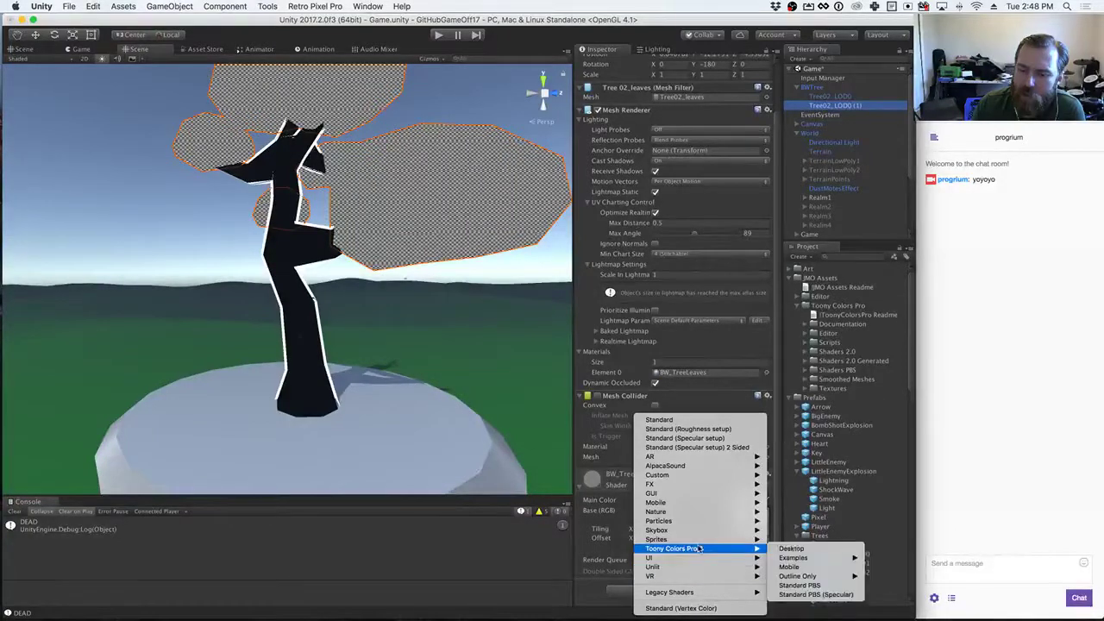
click(811, 549)
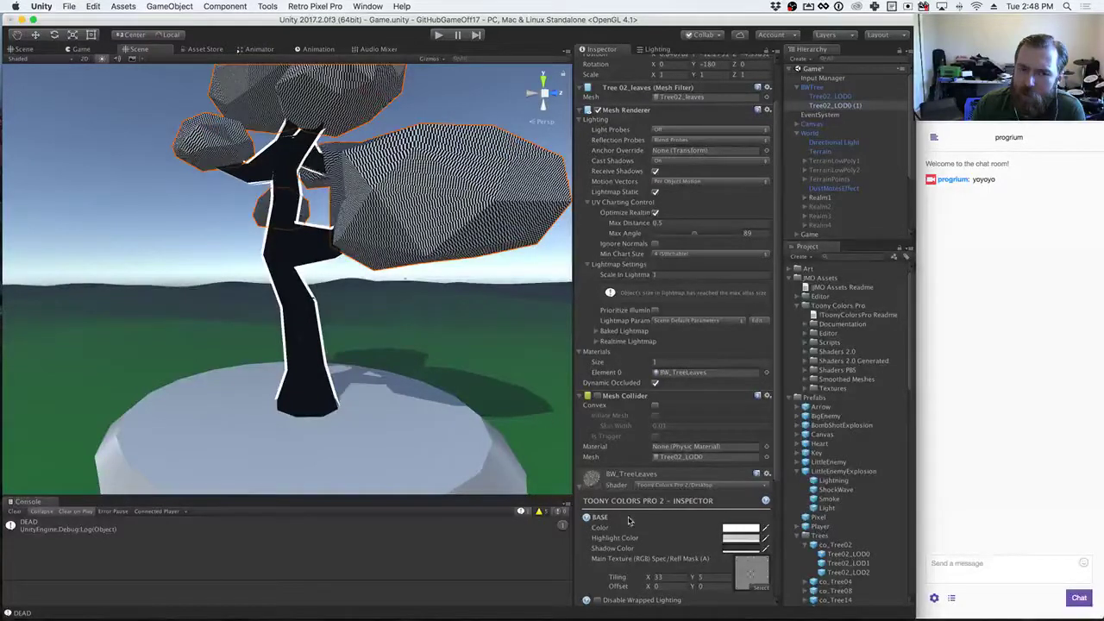
Step: Set the BW_TreeLeaves main texture Tiling to X 4 and Y 4, and enable an Opaque outline
scroll(641, 539, down, 3)
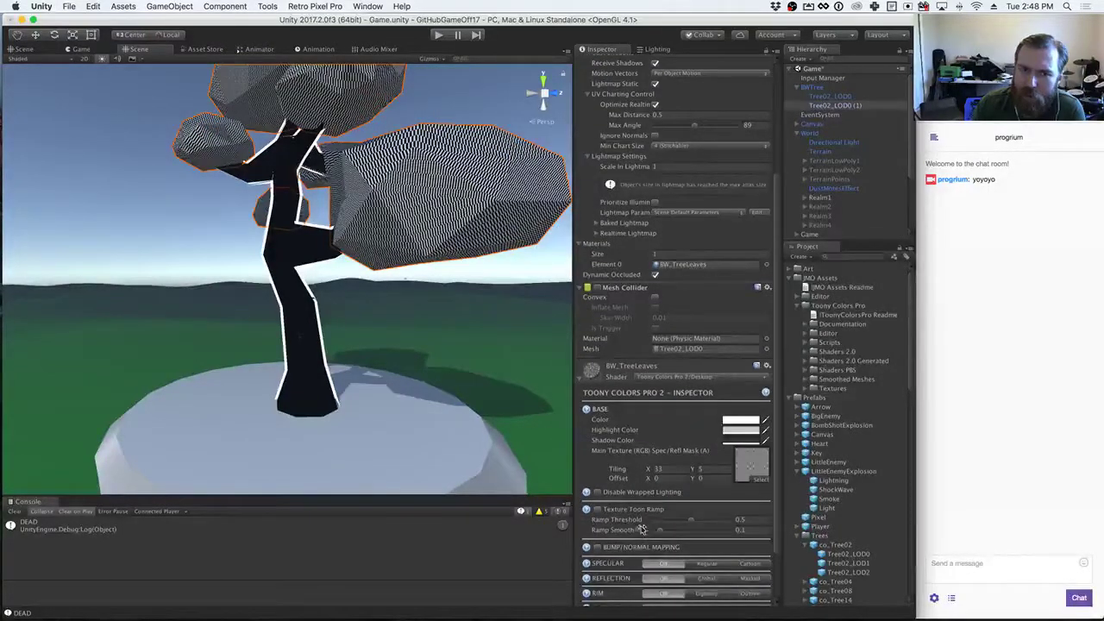
scroll(660, 500, down, 2)
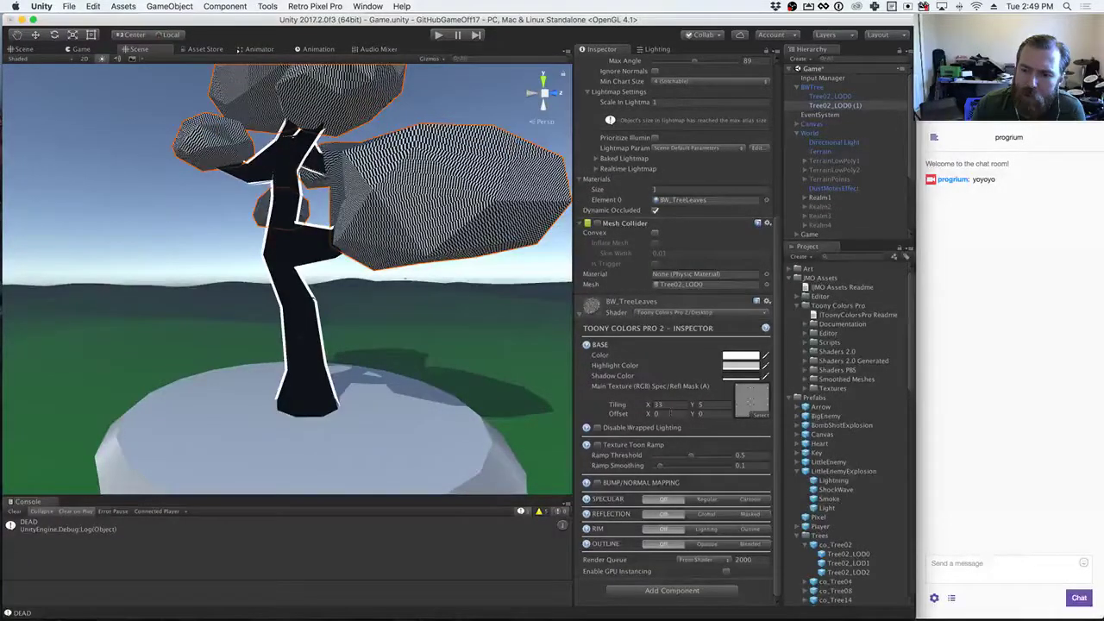
click(668, 404)
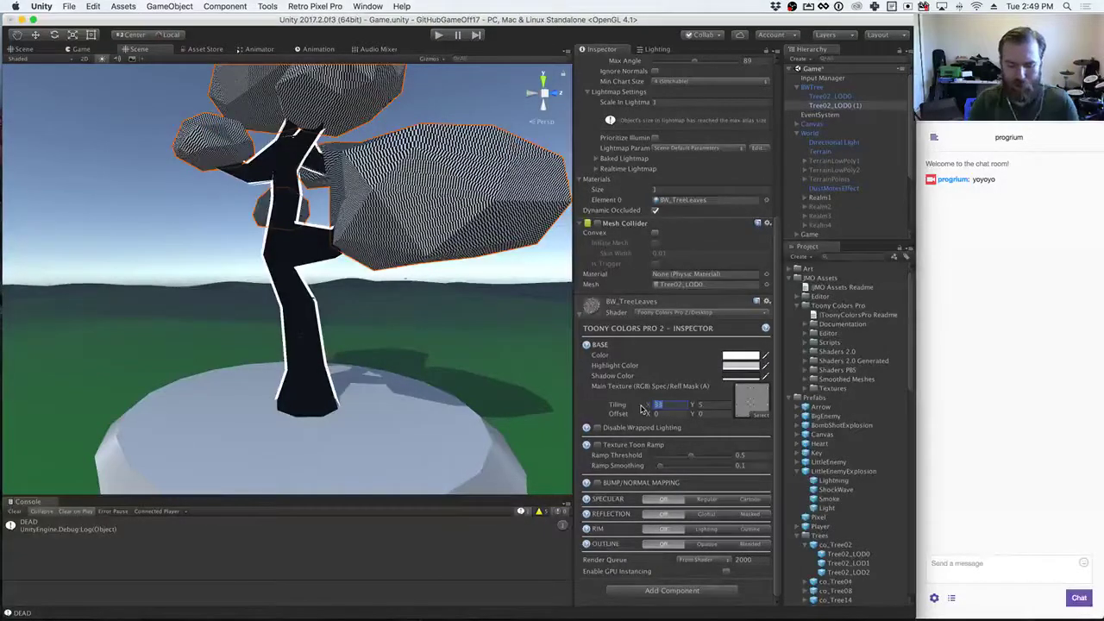
text(4)
key(Tab)
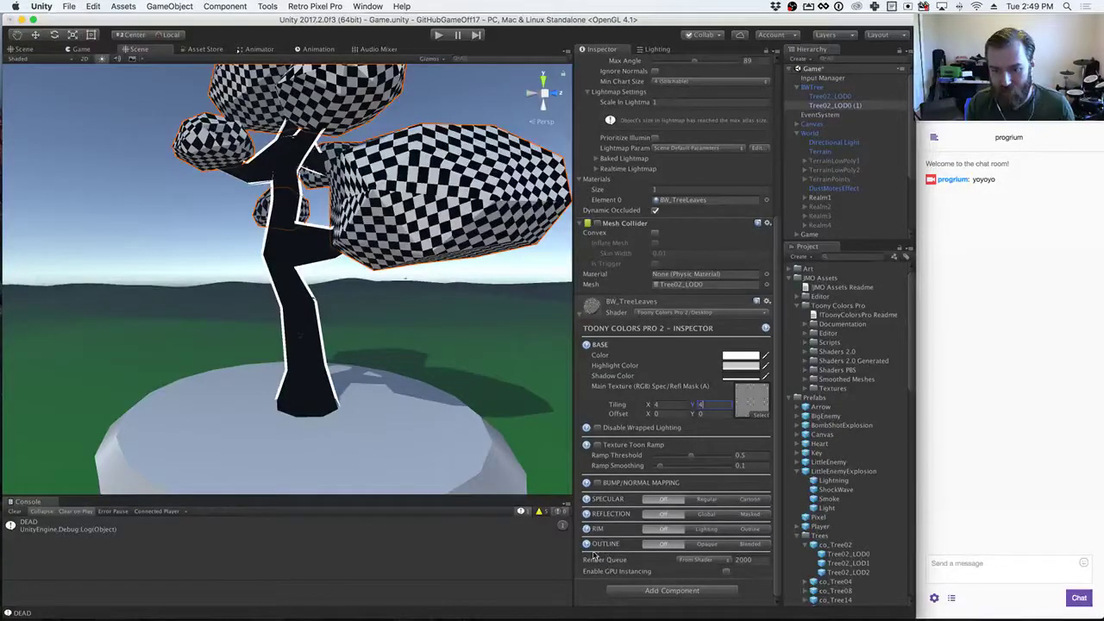
click(705, 545)
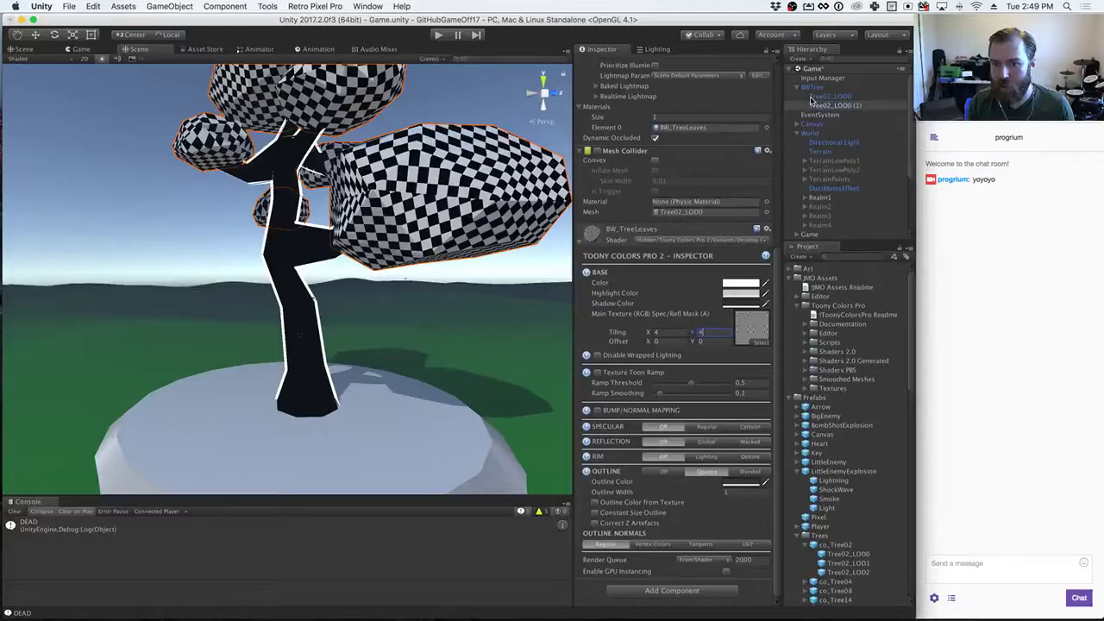
Step: Set the Outline Width of the Tree02_LOD0 trunk's Black material to 16
click(815, 96)
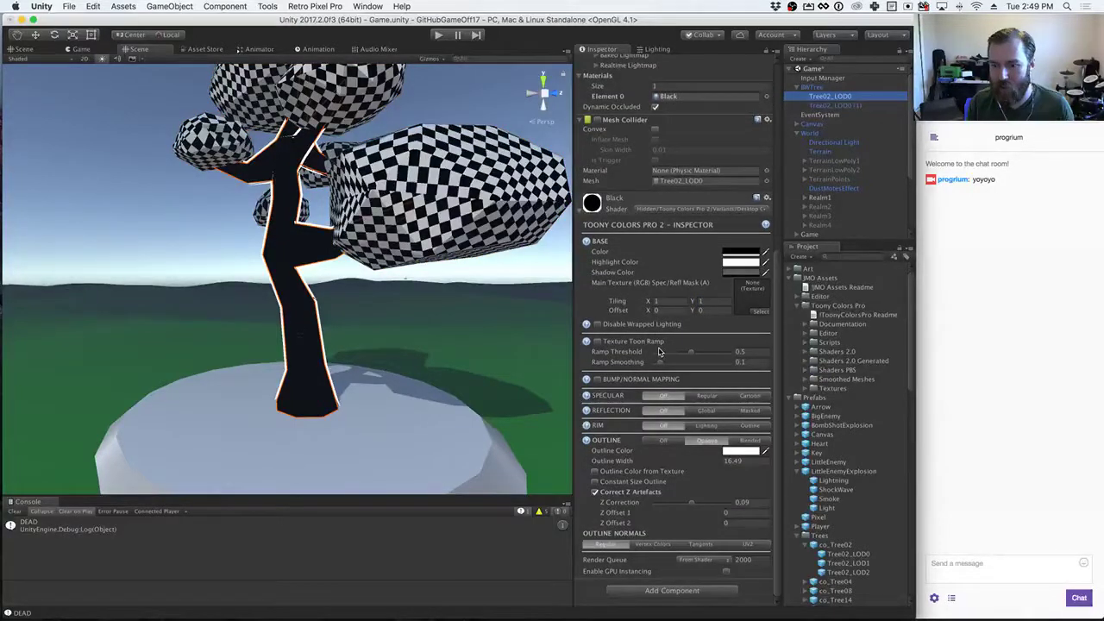
click(750, 460)
text(16)
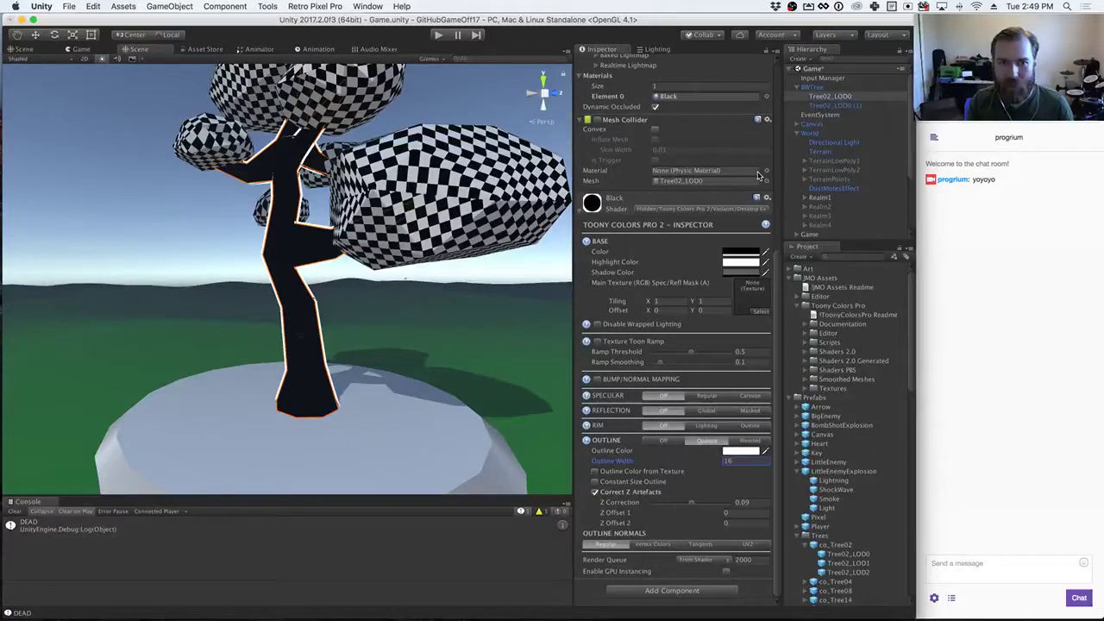
Step: Give the leaves material an Opaque outline in white with an Outline Width of 16
click(833, 104)
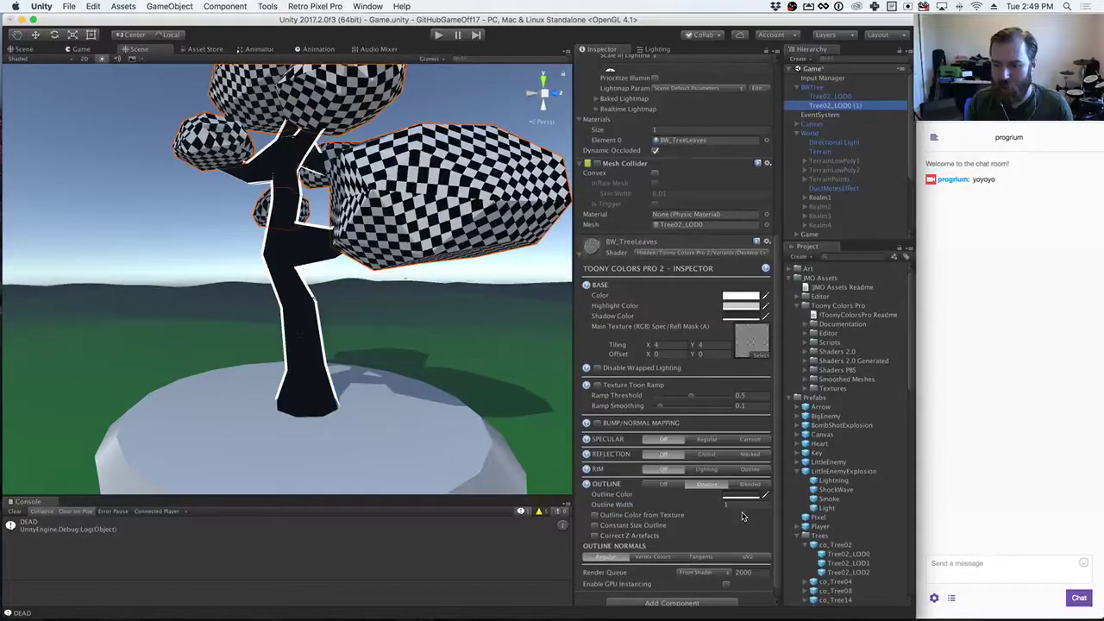
click(742, 498)
click(740, 507)
click(939, 144)
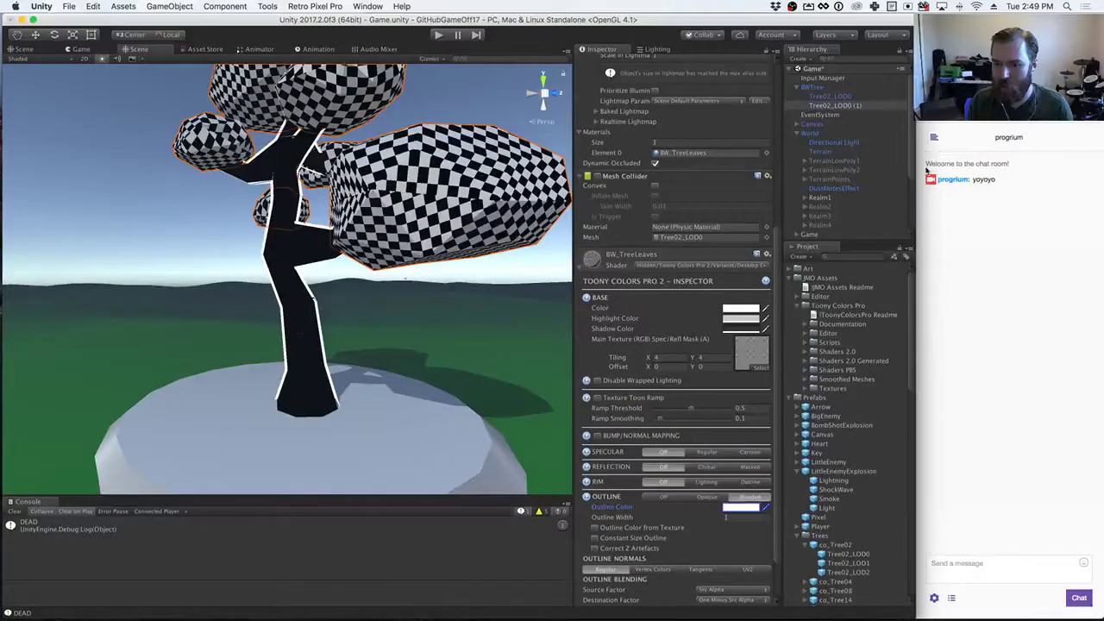
click(703, 498)
click(681, 516)
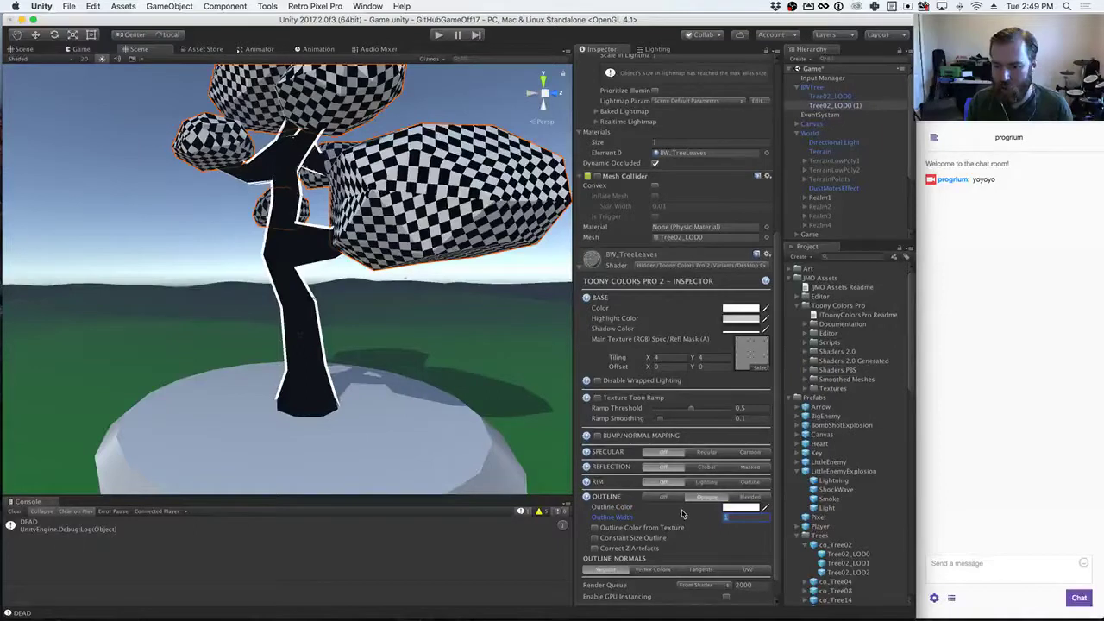
text(16)
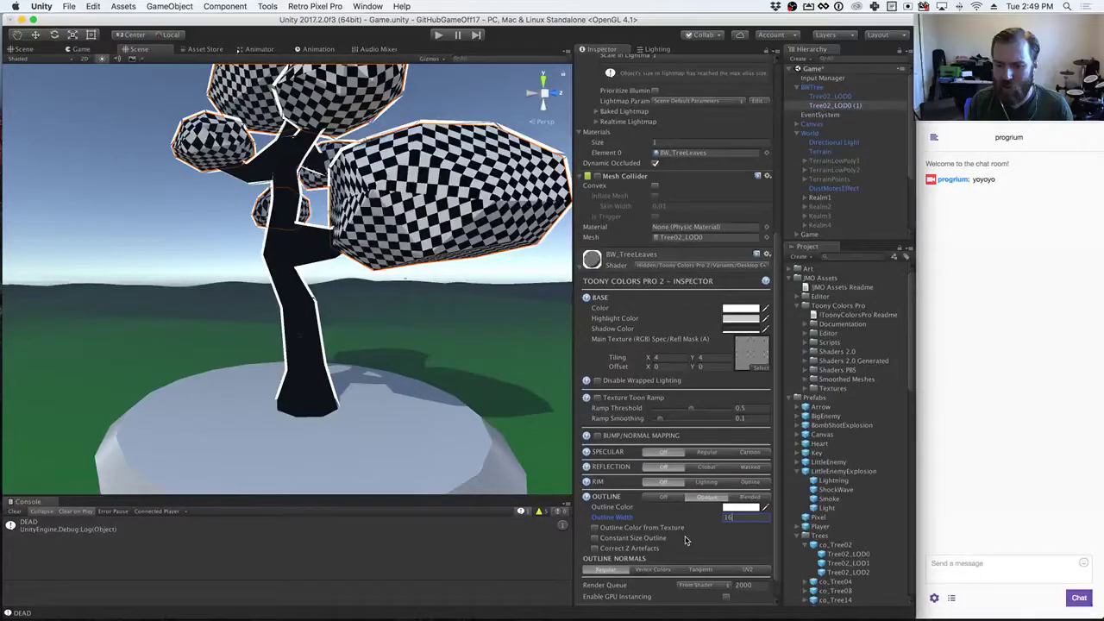
Step: Enable Correct Z Artefacts on the leaves outline, with Z Correction set to 0
click(595, 548)
click(595, 548)
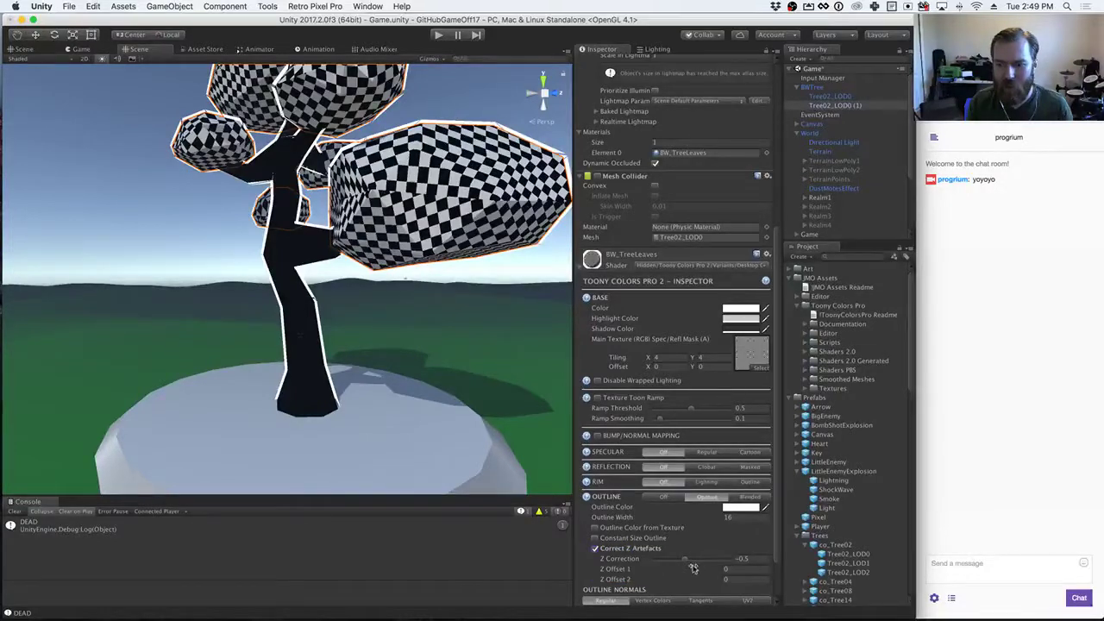
mouse_move(695, 563)
mouse_down()
mouse_move(662, 562)
mouse_move(706, 563)
mouse_move(688, 563)
mouse_up()
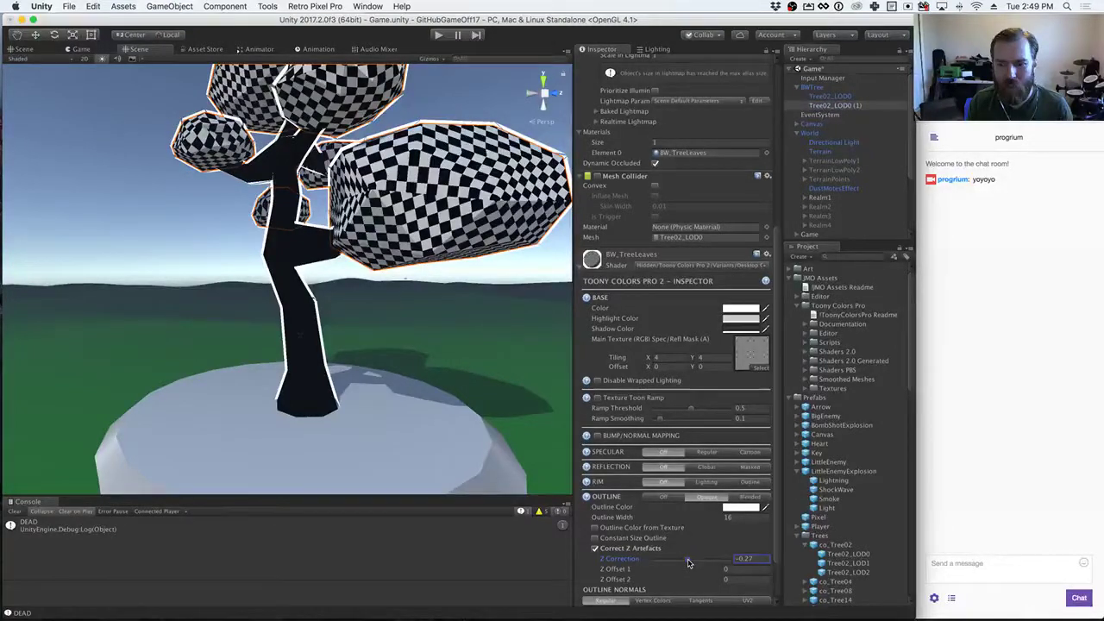
click(744, 560)
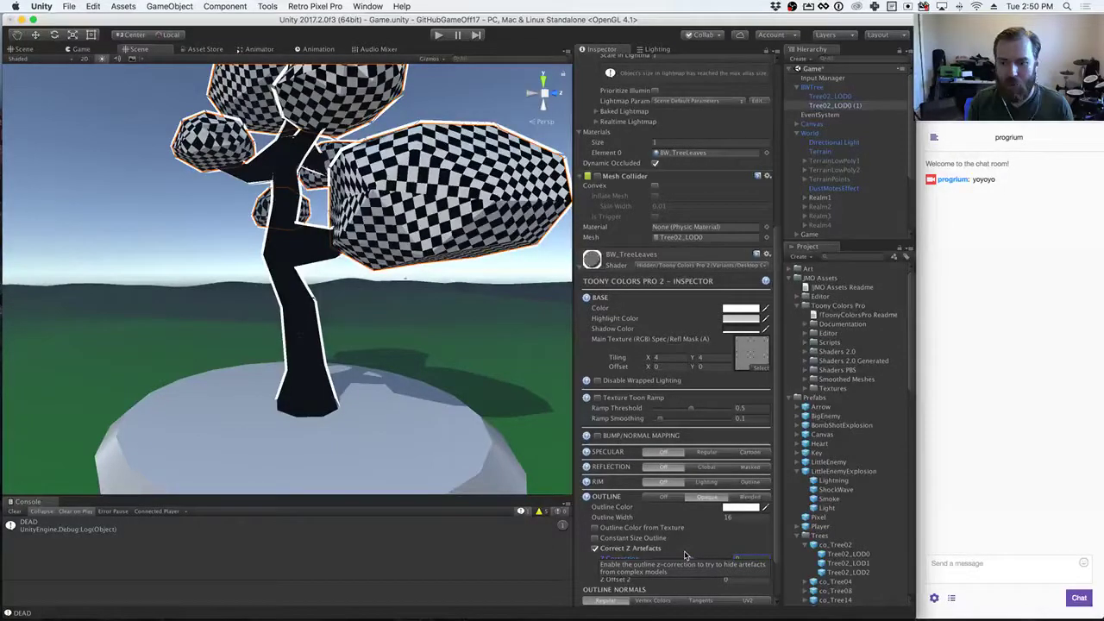
text(0)
click(595, 550)
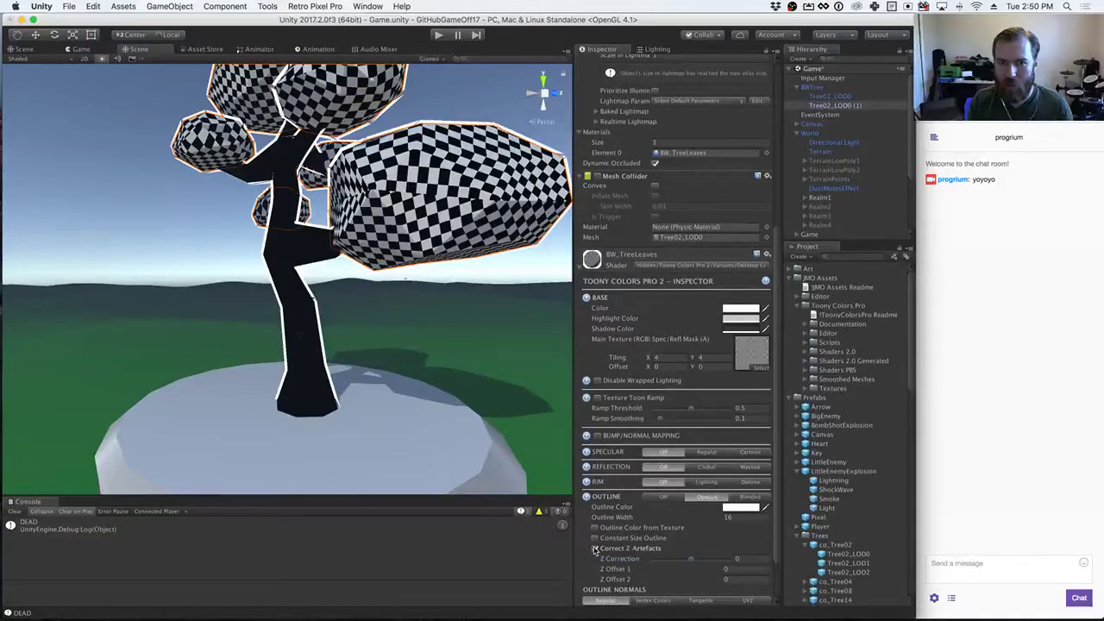
click(594, 549)
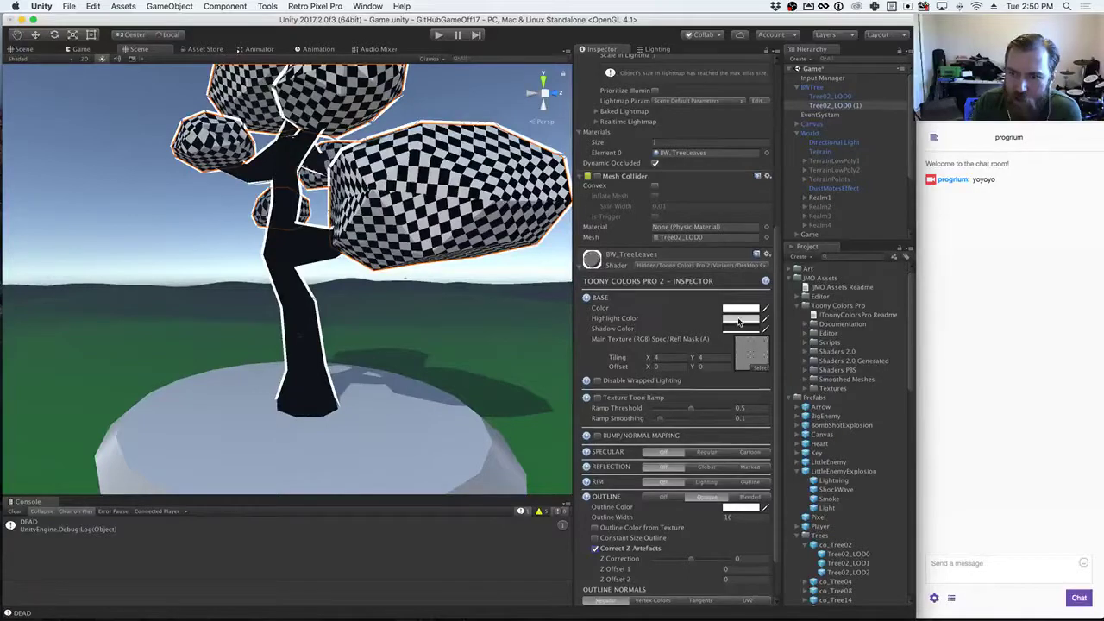
Step: Set the BW_TreeLeaves Highlight Color to pure white (FFFFFFFF)
click(739, 322)
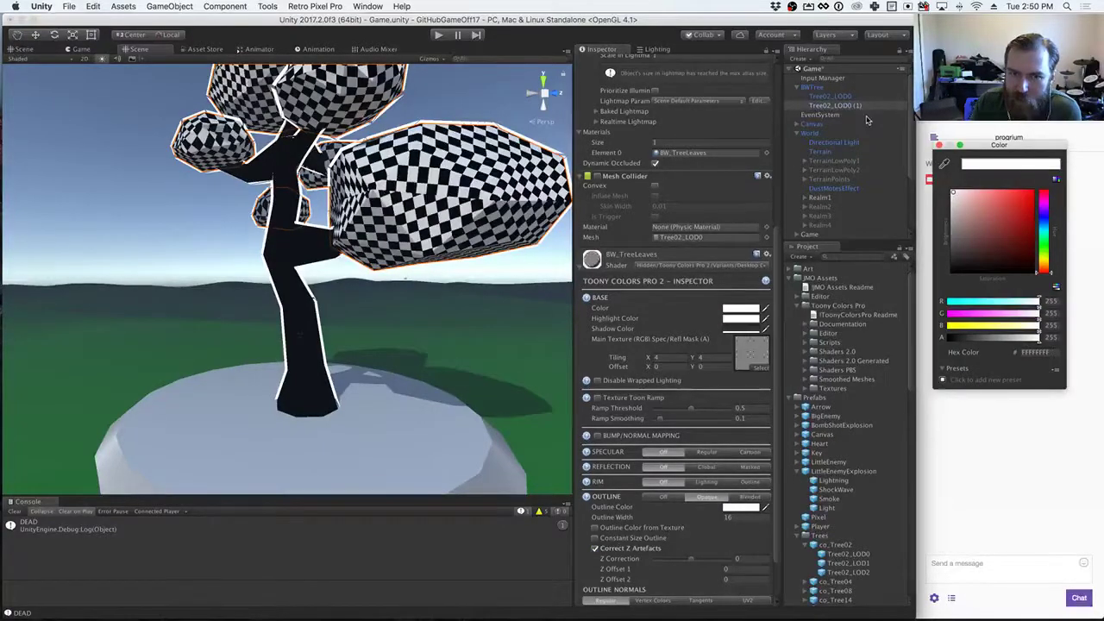
key(Escape)
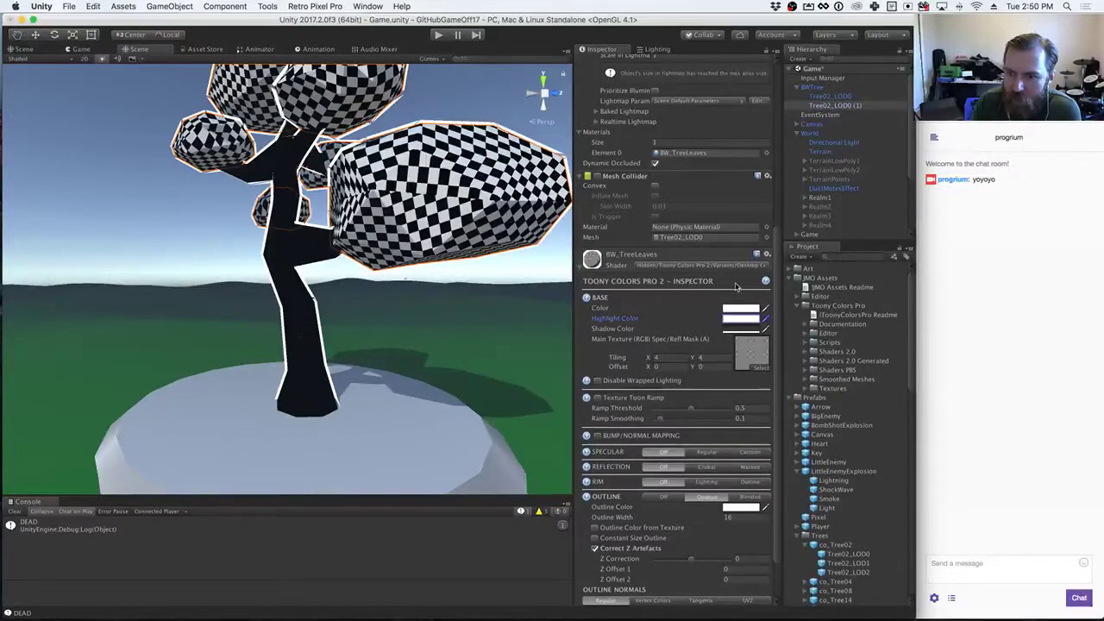
click(740, 319)
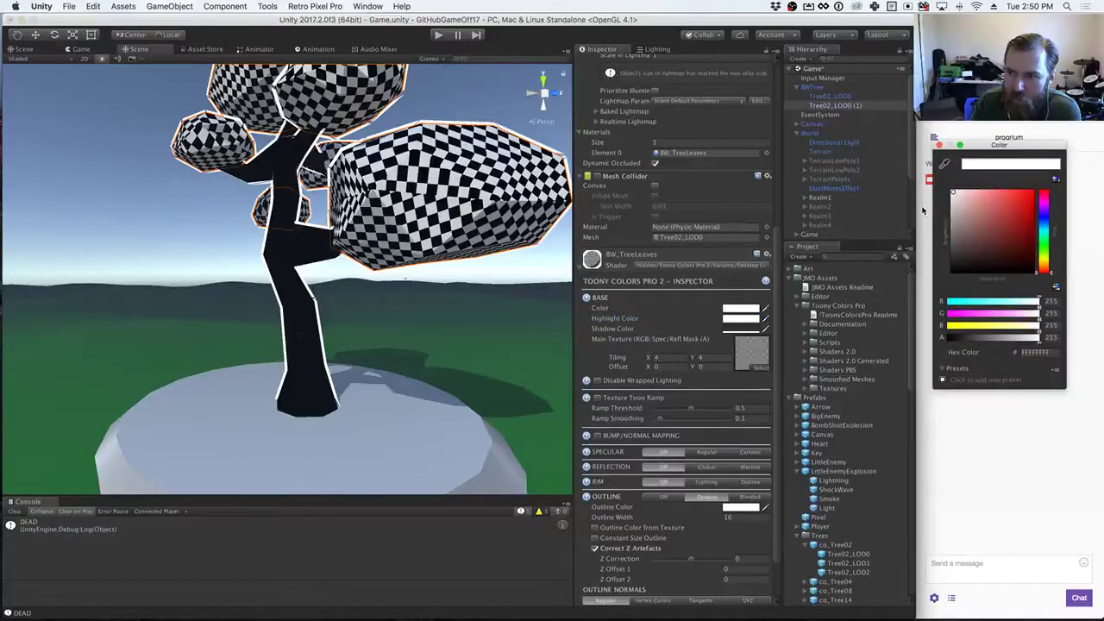
click(937, 145)
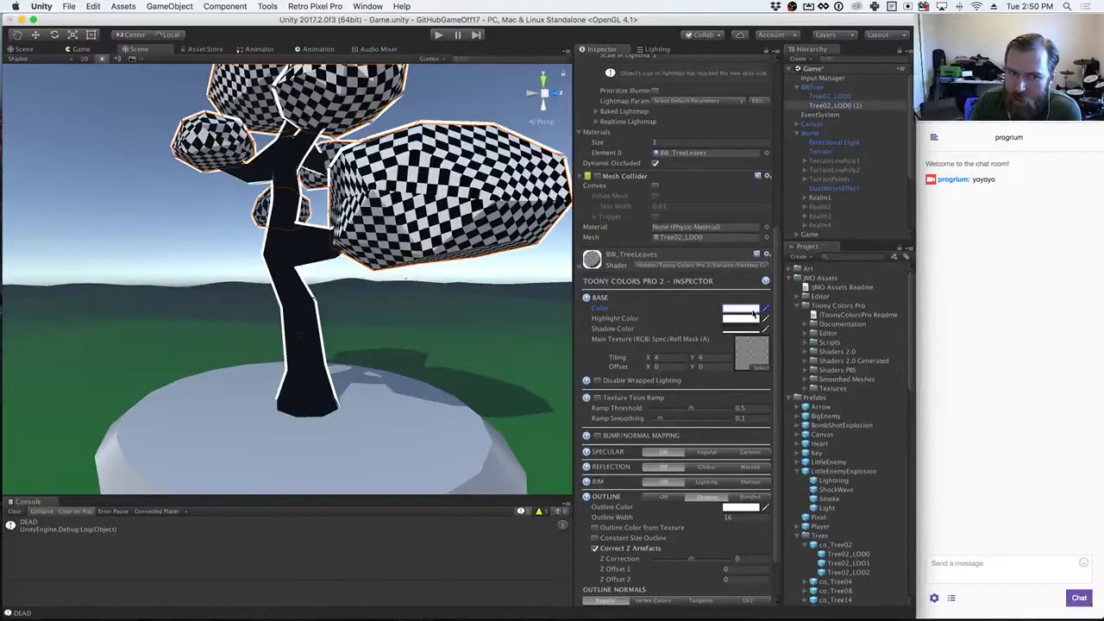
Step: Set the Shadow Color of the BW_TreeLeaves material to opaque white (FFFFFFFF)
click(738, 330)
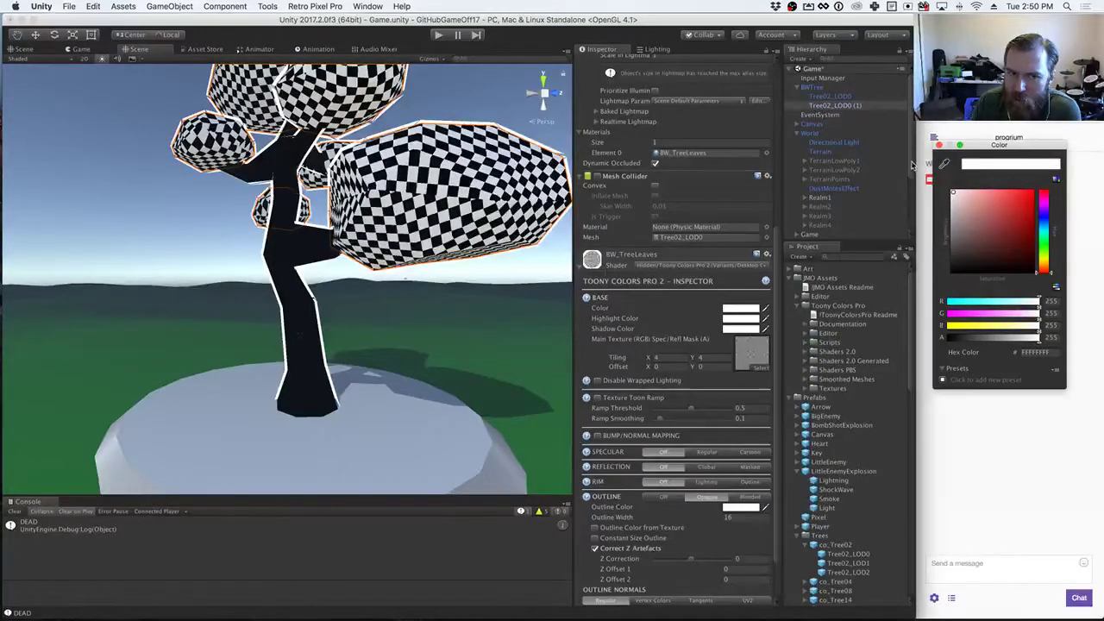
click(939, 145)
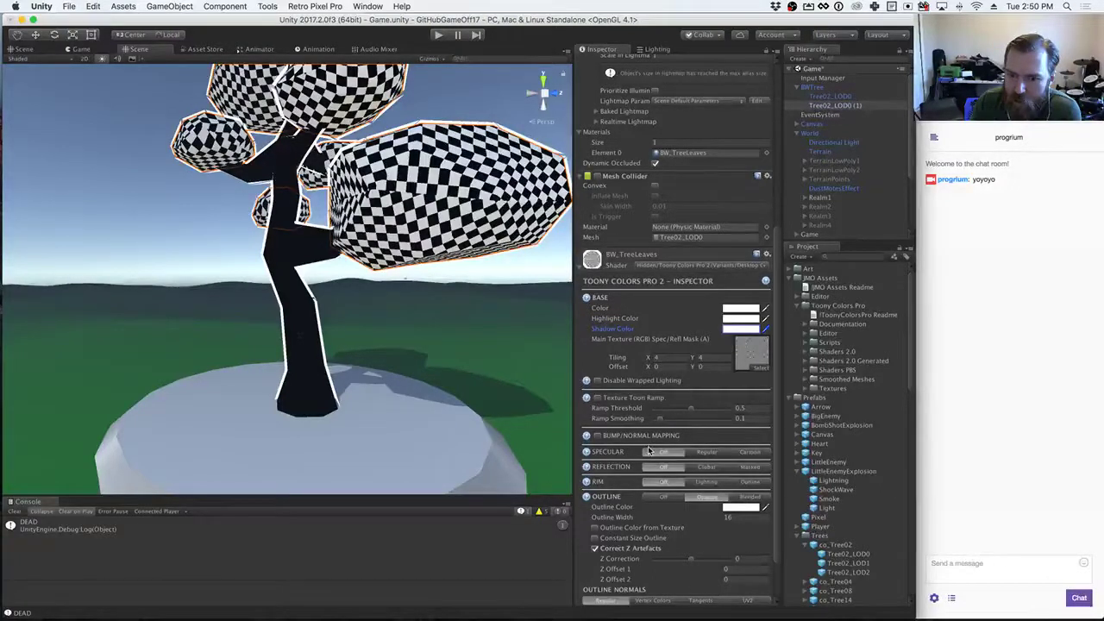
Step: Try the Texture Toon Ramp and Disable Wrapped Lighting options on the BW_TreeLeaves material, switching each back off
scroll(650, 451, down, 3)
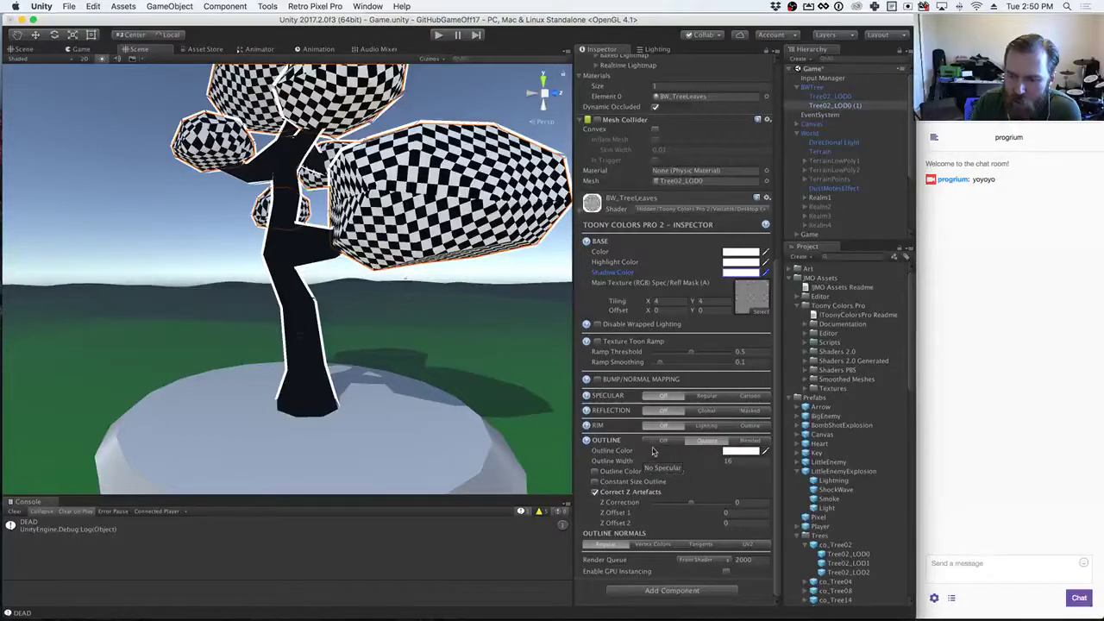
click(597, 342)
click(597, 342)
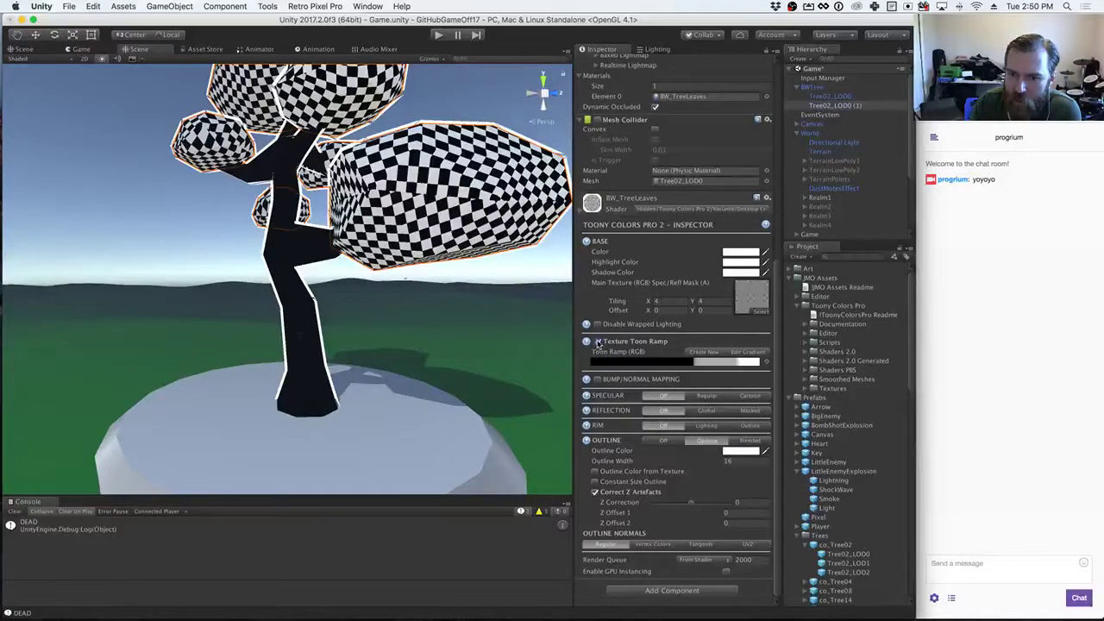
click(598, 343)
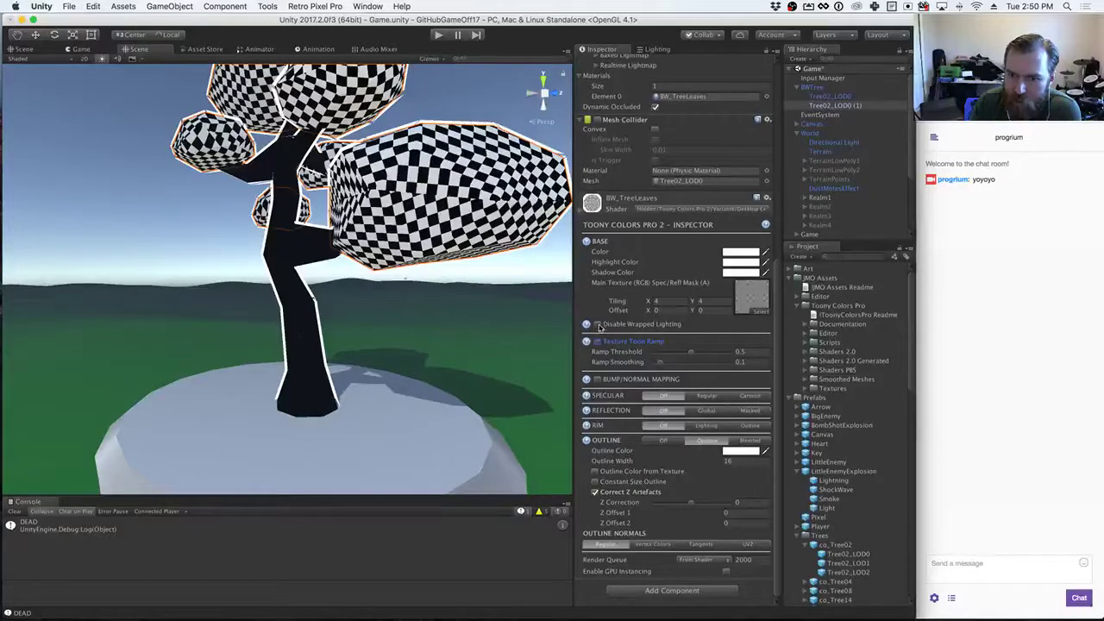
click(598, 324)
click(598, 325)
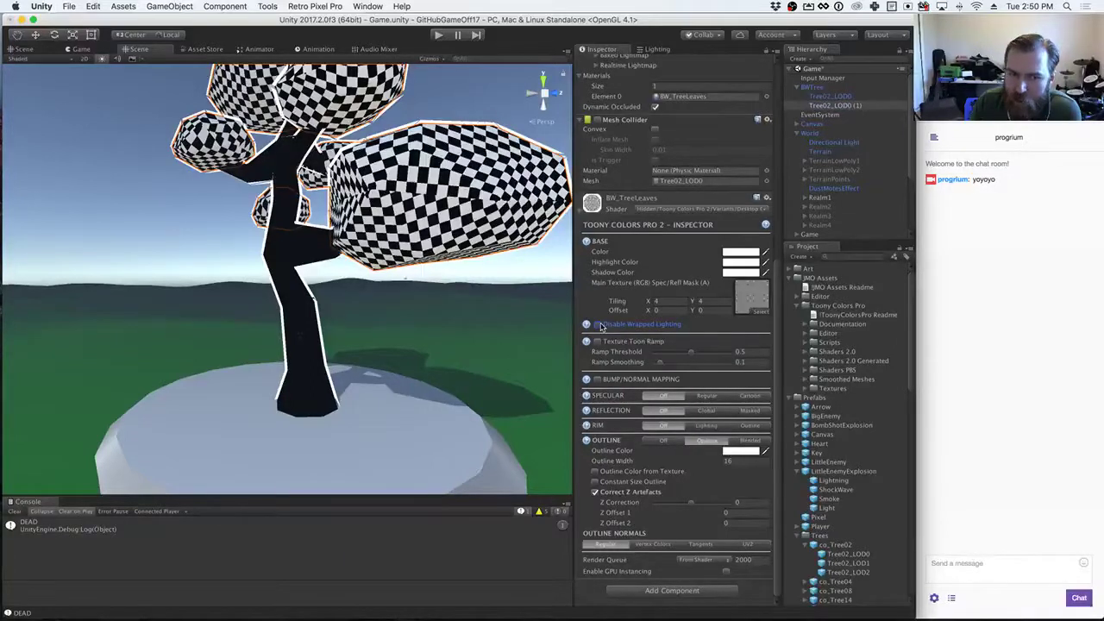
Step: Run the game to inspect the checkered tree in play, and stop it again
click(438, 34)
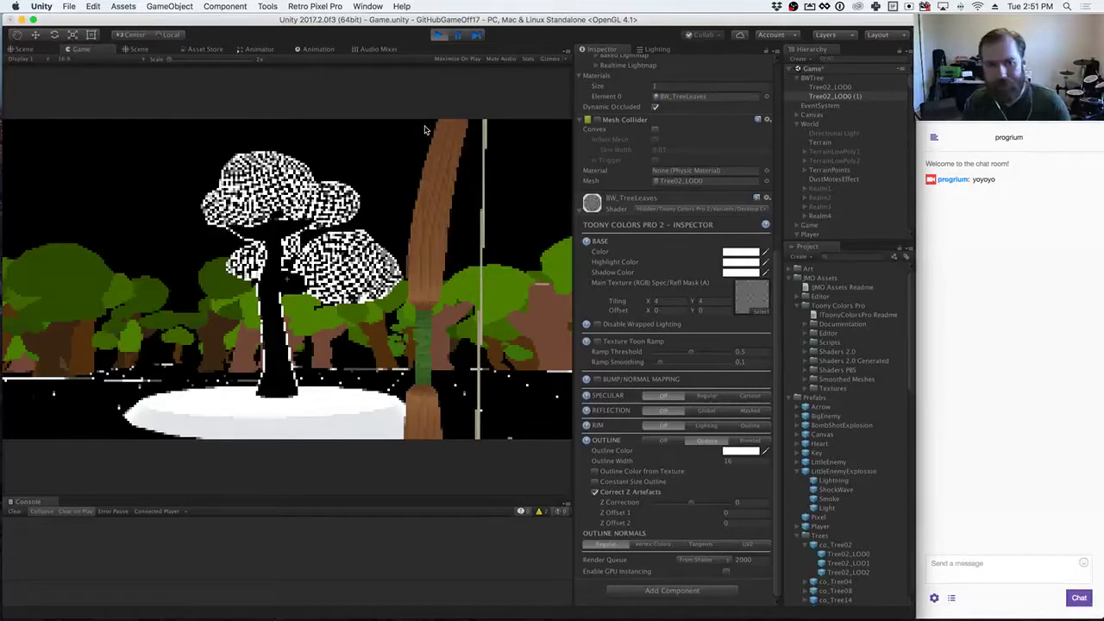
click(438, 35)
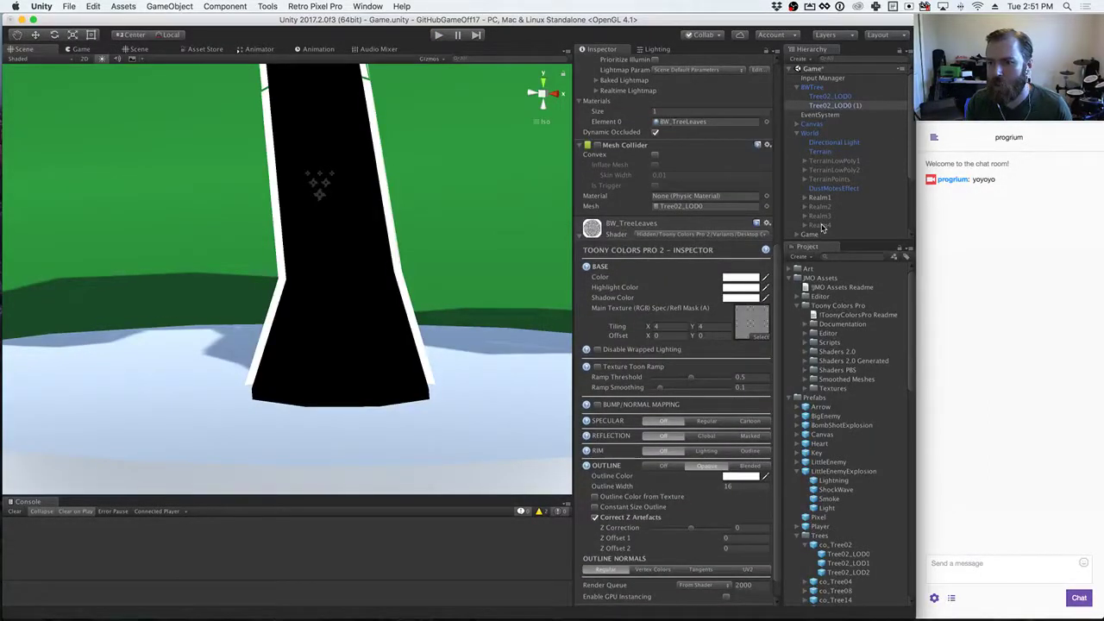
Step: Assign the colormap 2 from the Art Colors folder to the Retro Pixel Pro script on the Player's Realm4 camera
scroll(822, 227, down, 3)
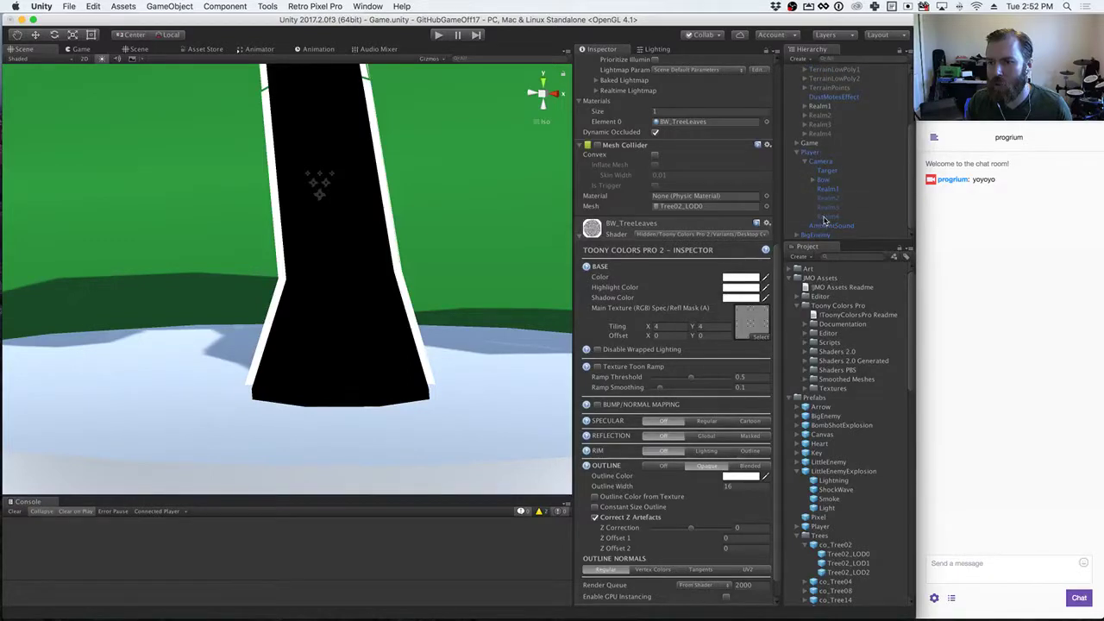
click(825, 216)
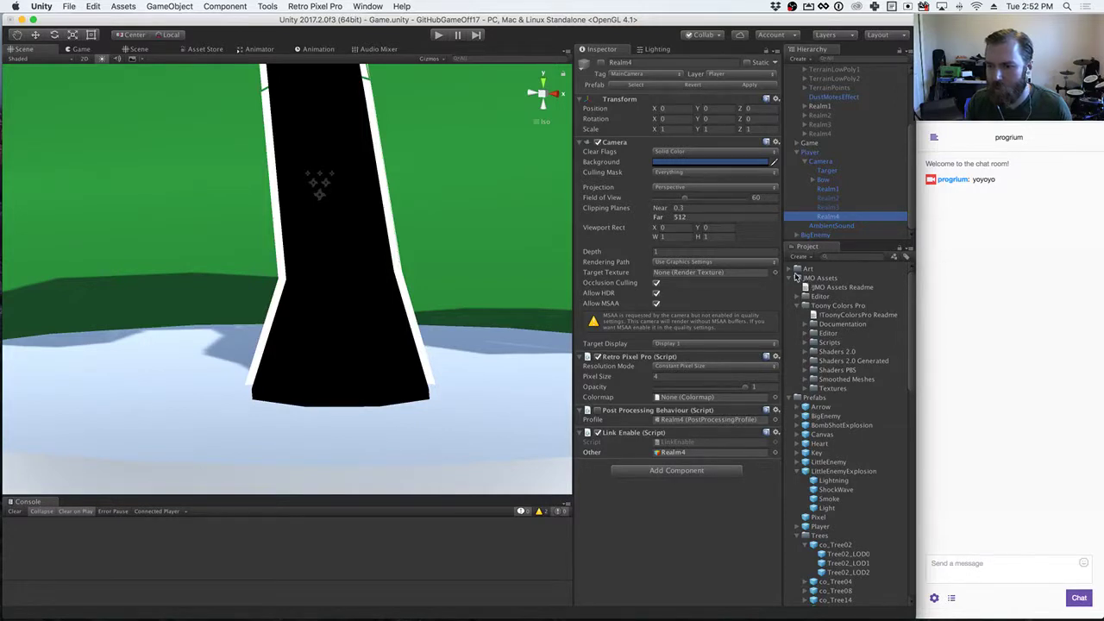
click(792, 270)
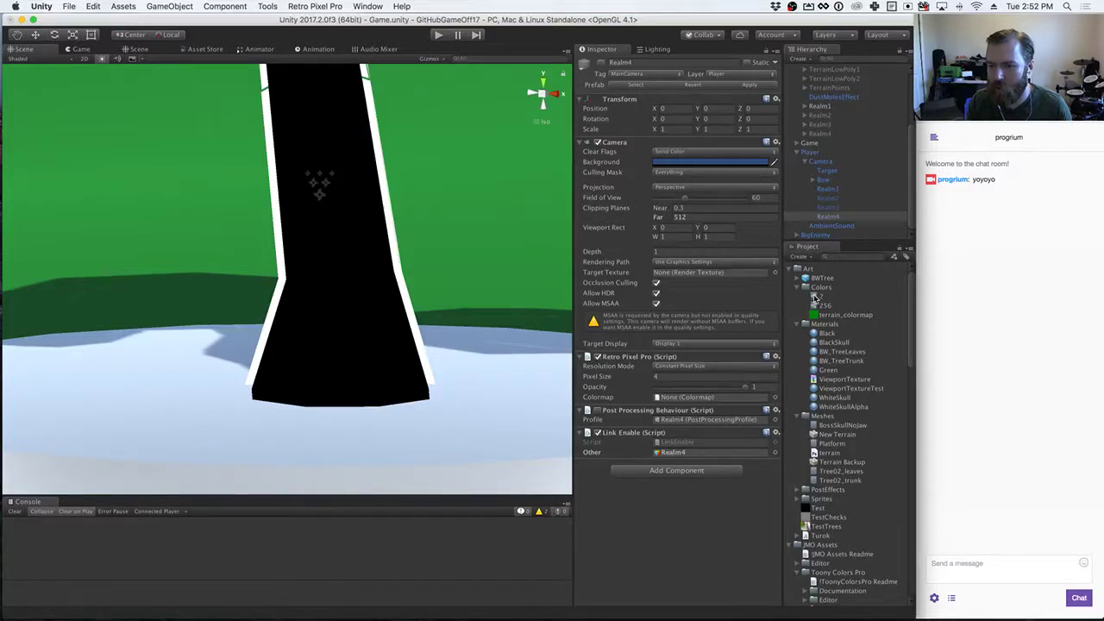
drag(814, 297, 678, 398)
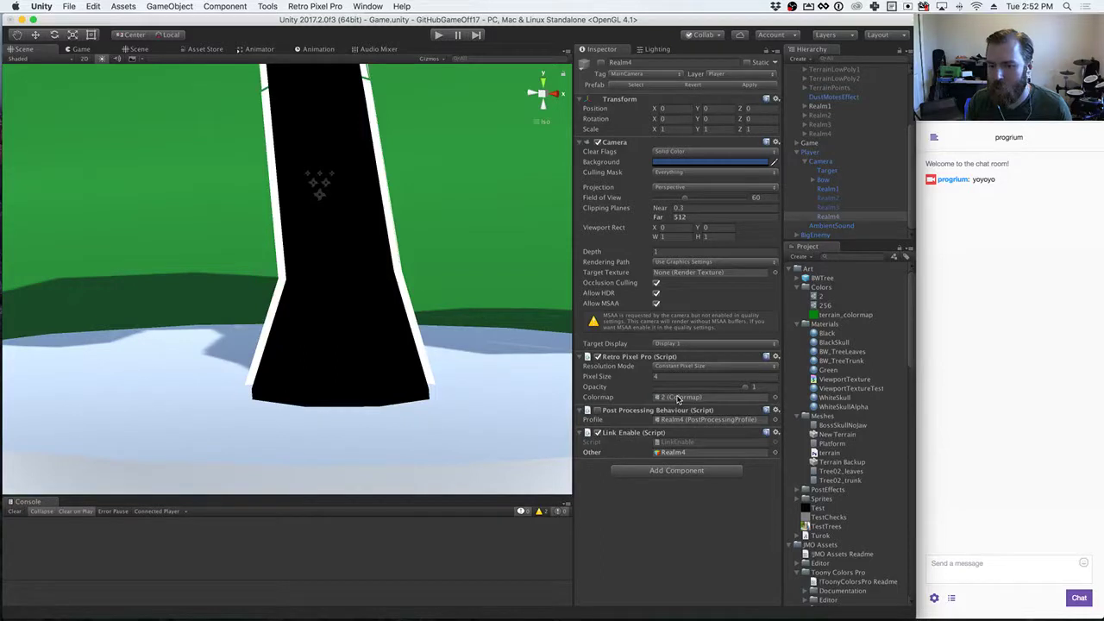
Step: Set the second color of colormap 2 to pure white (FFFFFF)
click(819, 296)
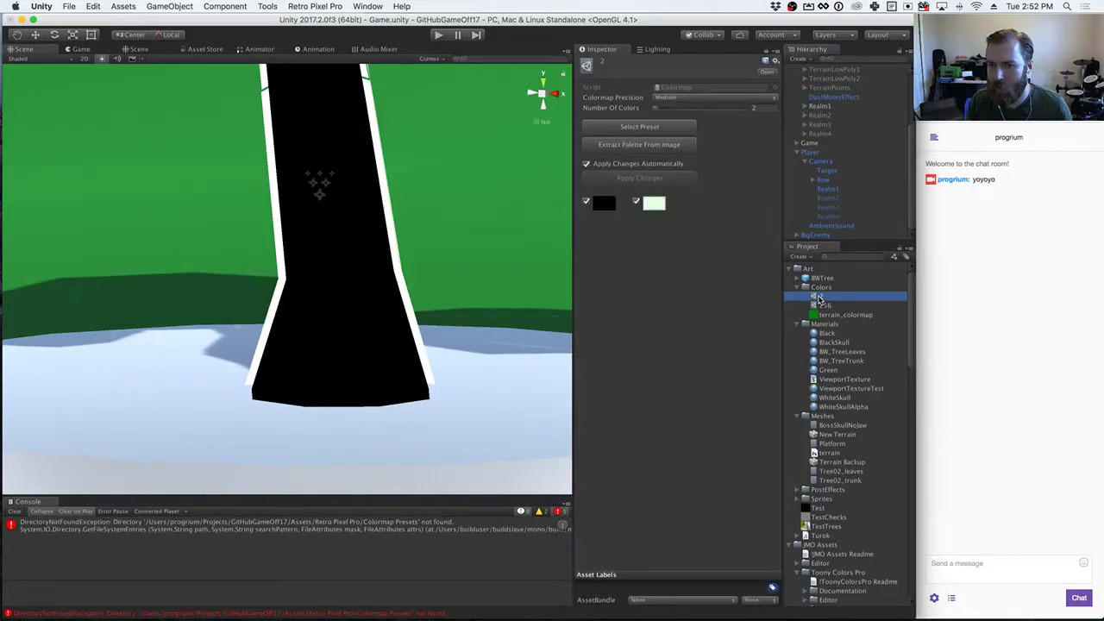
click(654, 203)
click(944, 164)
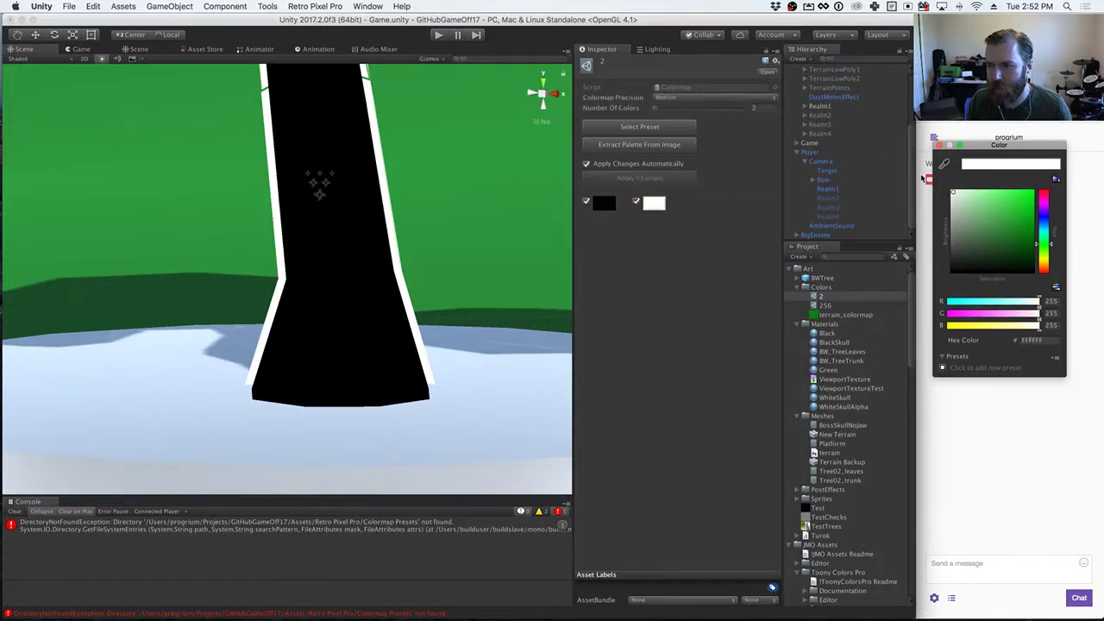
click(941, 145)
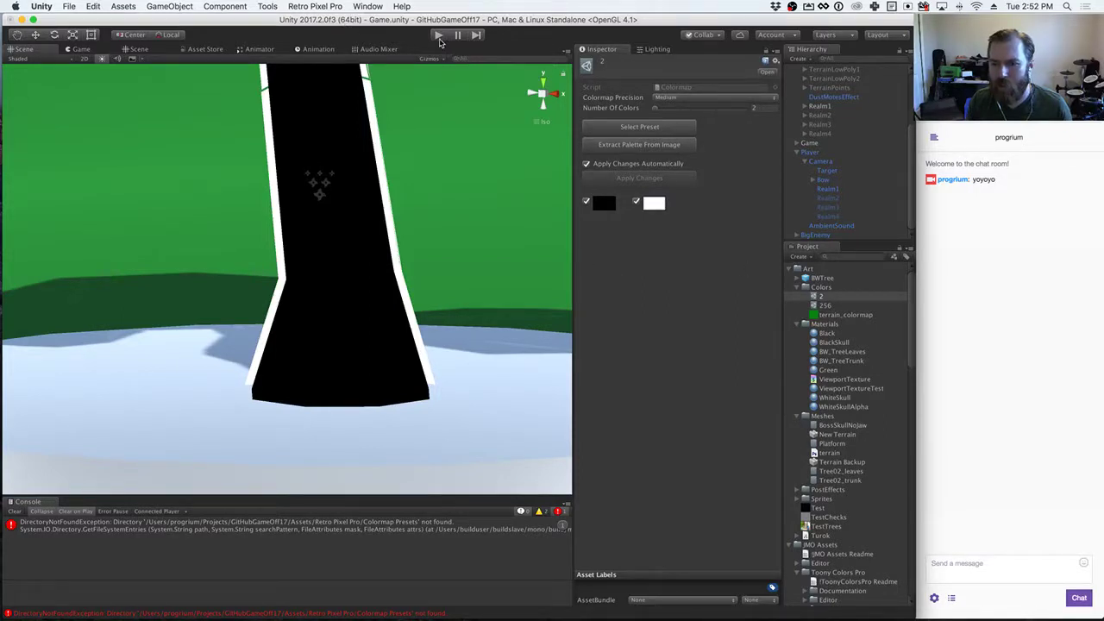
Step: Play-test the game to check the tree with the two-color colormap, and stop it
click(438, 36)
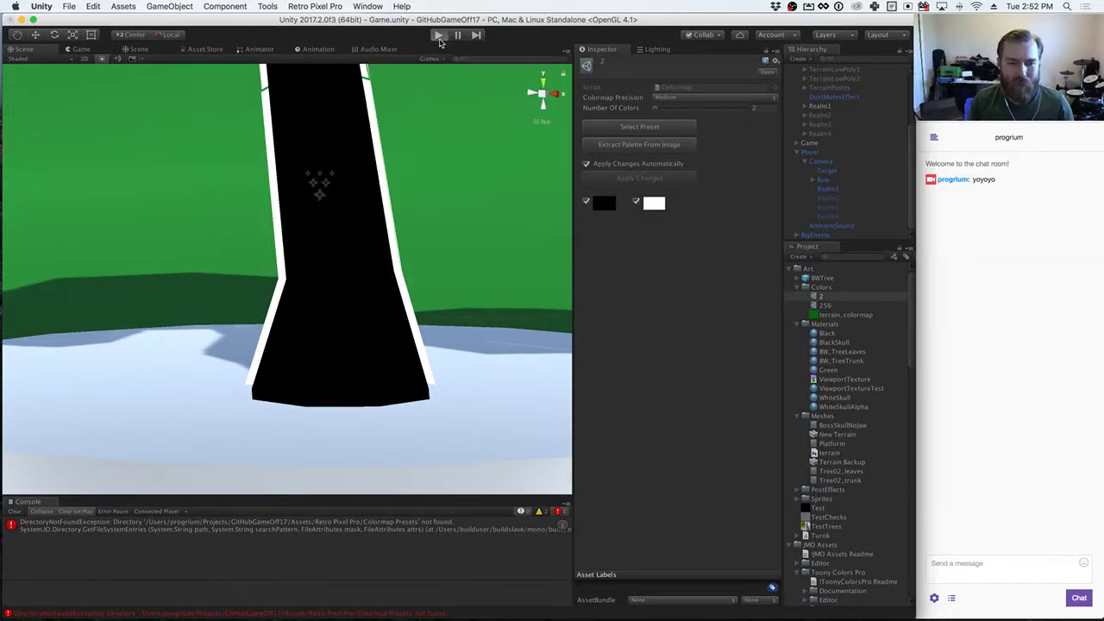
click(438, 36)
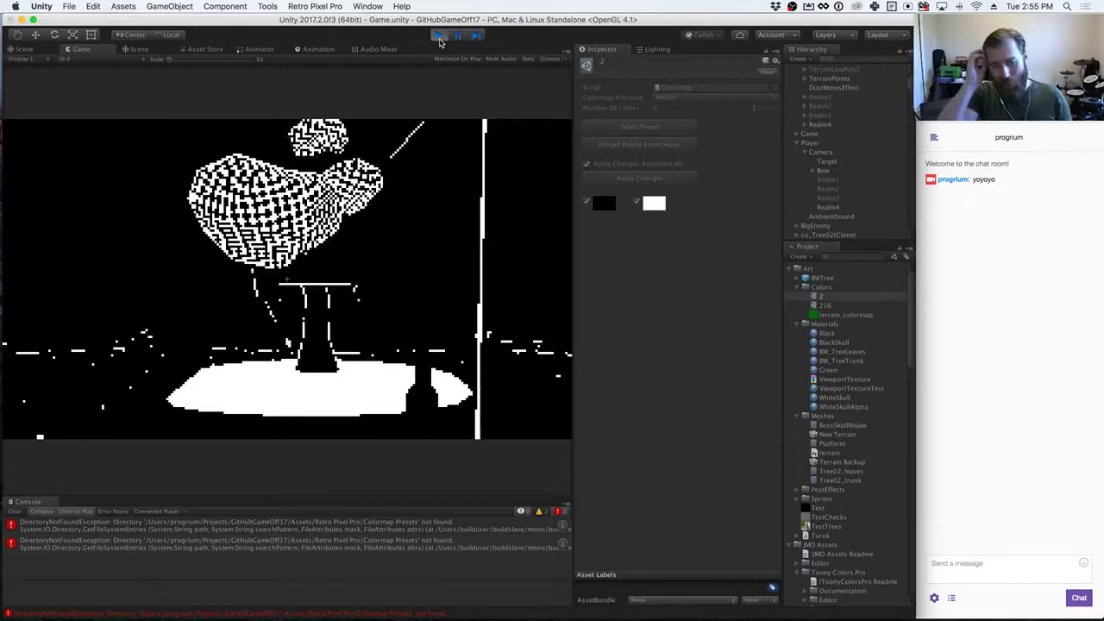
click(439, 36)
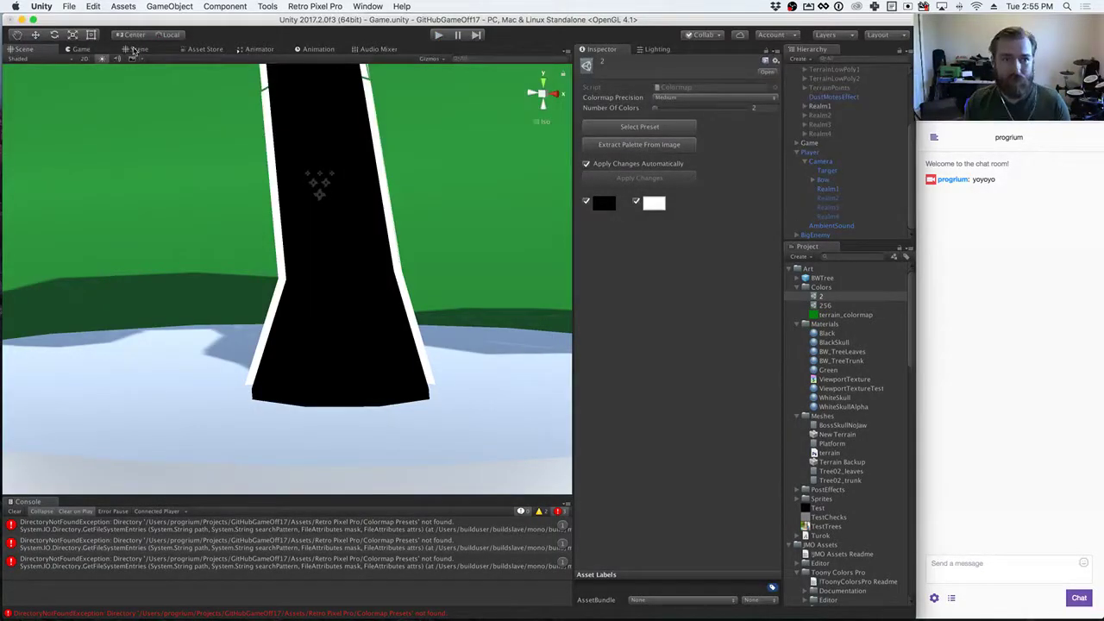
Step: View the whole tree in the scene, read the first Colormap Presets console error, and run the game once more
click(135, 49)
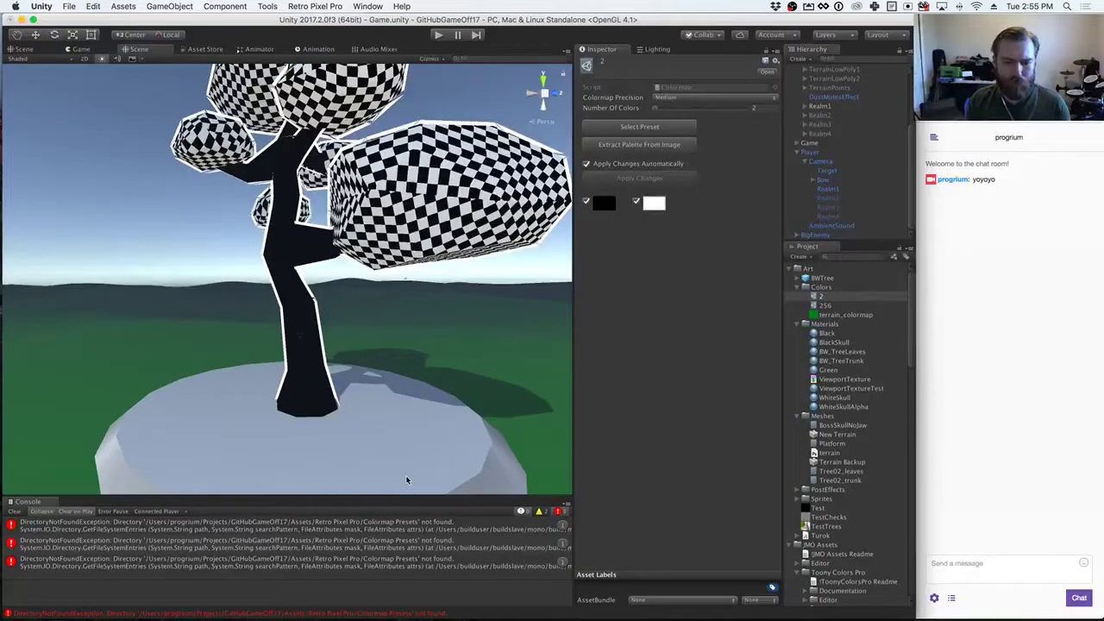
click(375, 534)
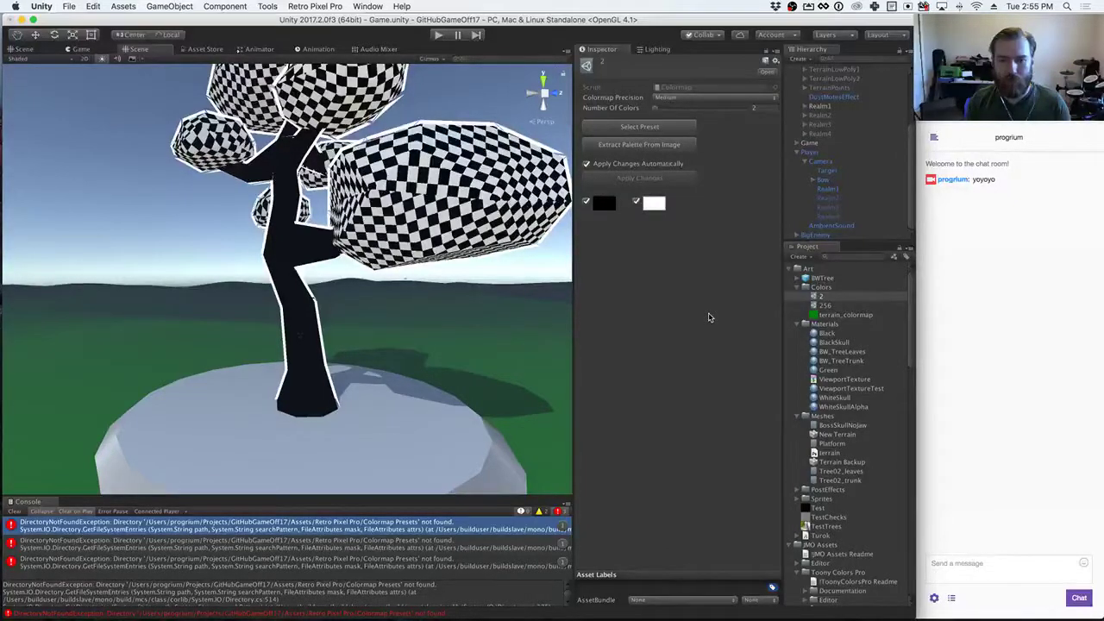
click(437, 36)
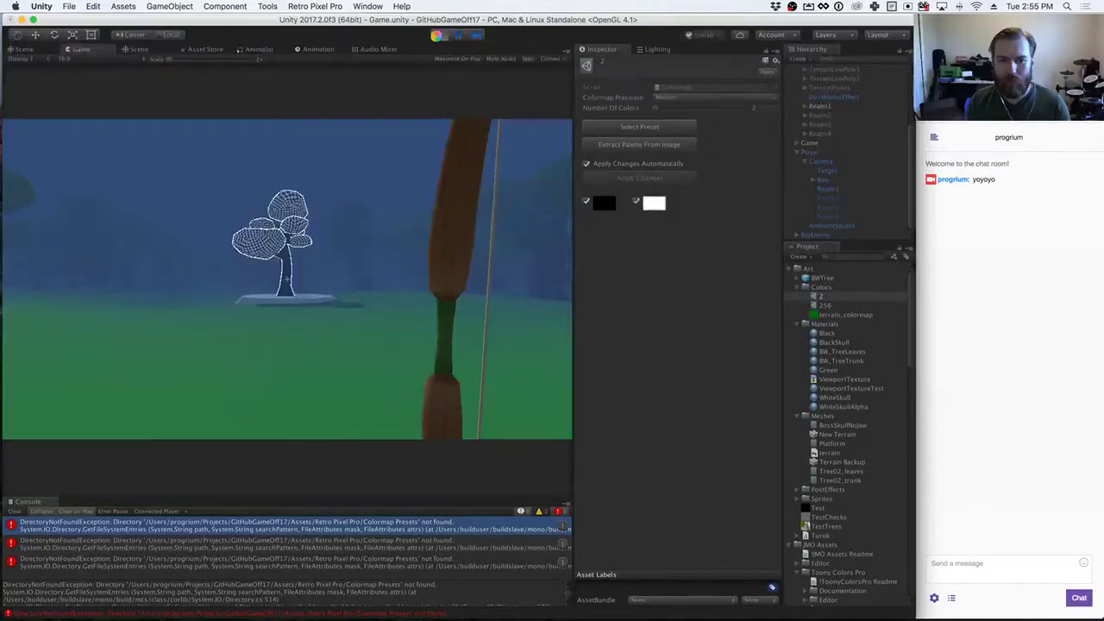
click(437, 36)
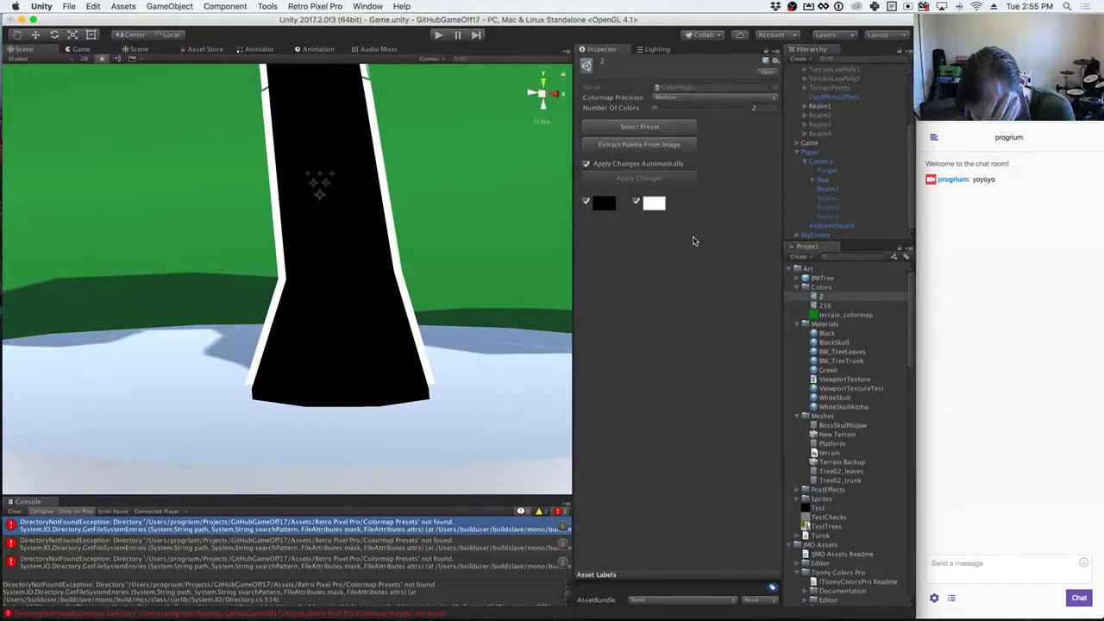
Step: Switch to Photoshop, where the Untitled-3 checkerboard texture is open
key(super+Tab)
key(super+Tab)
key(super+Tab)
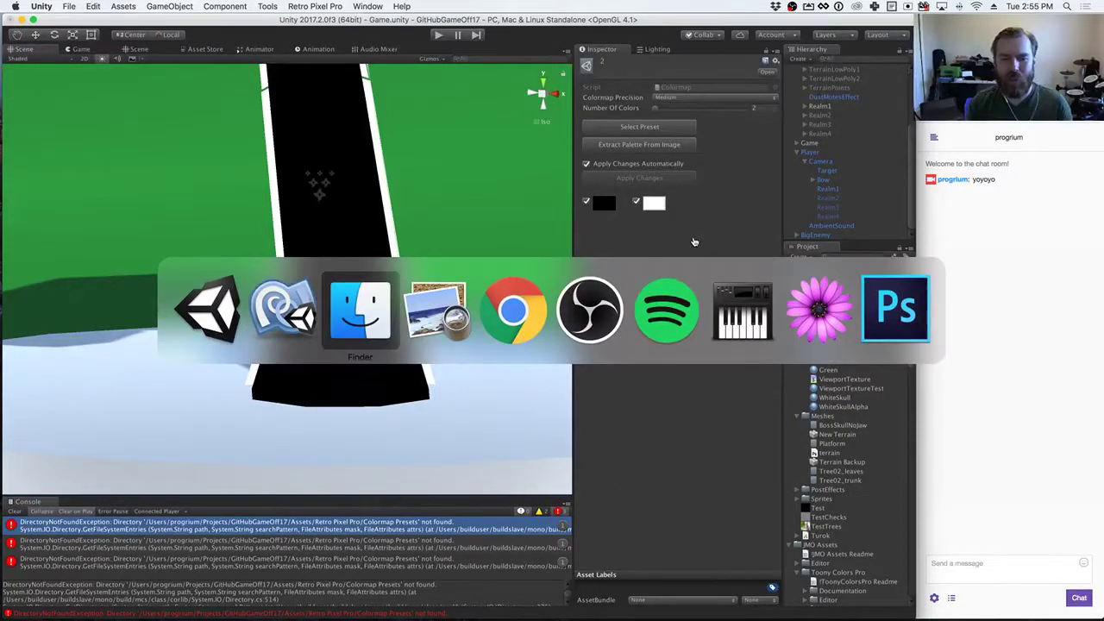
key(super+Tab)
key(super+Tab)
key(super+Tab)
key(super+Tab)
key(super+Tab)
key(super+Tab)
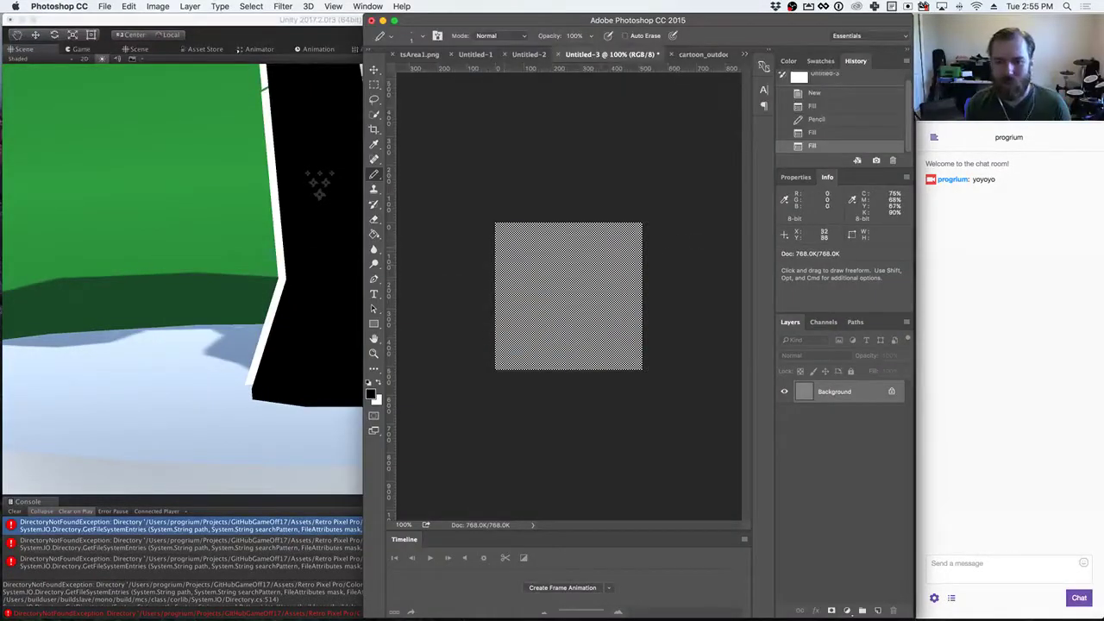
Step: Pencil a white mark at the upper-left corner of the Untitled-3 checkerboard at 300% zoom
click(373, 354)
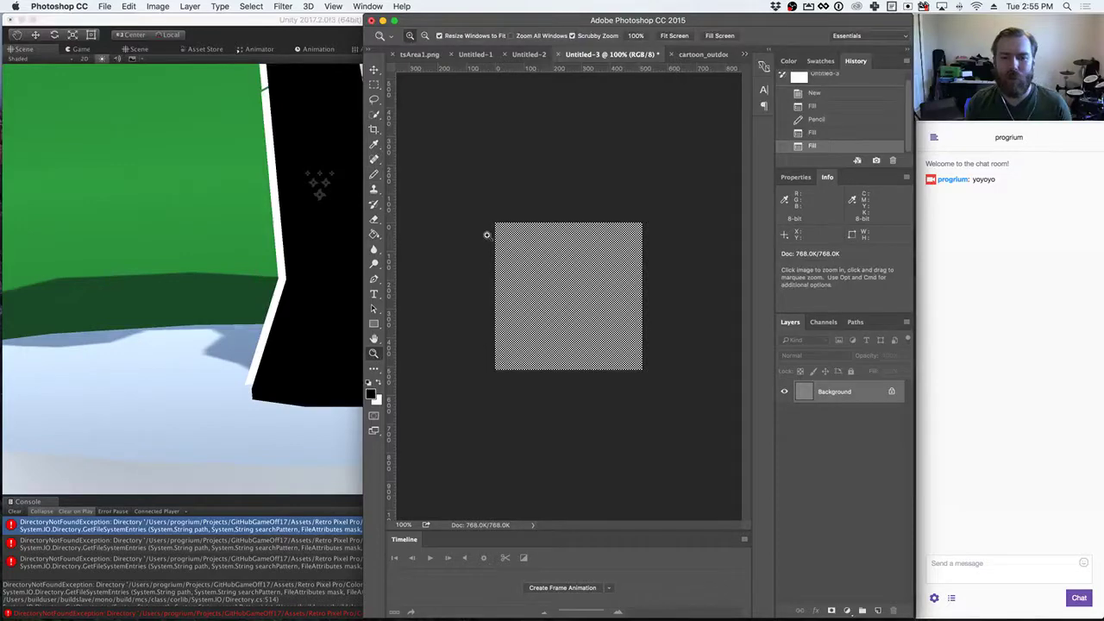
click(485, 234)
click(485, 185)
scroll(478, 184, left, 5)
scroll(473, 184, up, 5)
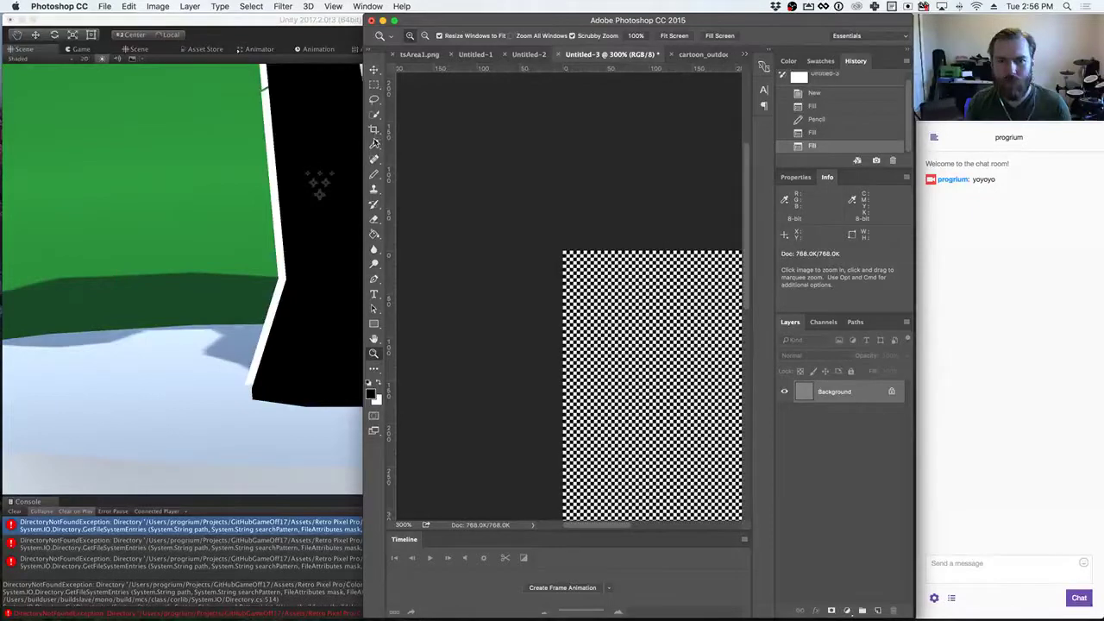
click(374, 176)
click(378, 388)
click(568, 271)
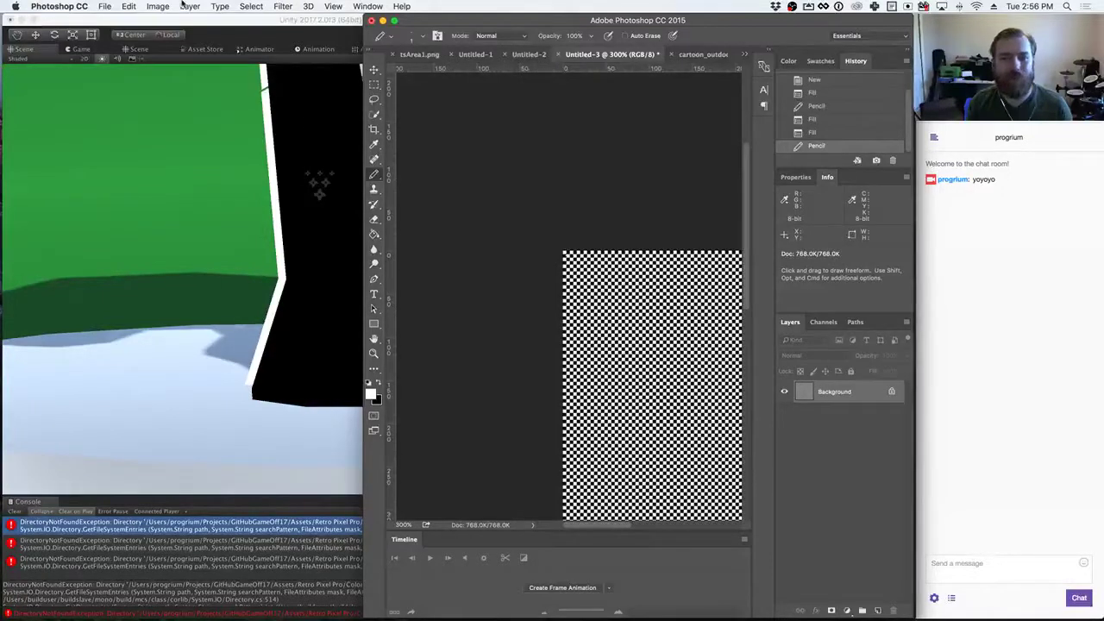
Step: Create a new 4 × 4 pixel RGB document with a white background
click(129, 6)
mouse_move(106, 6)
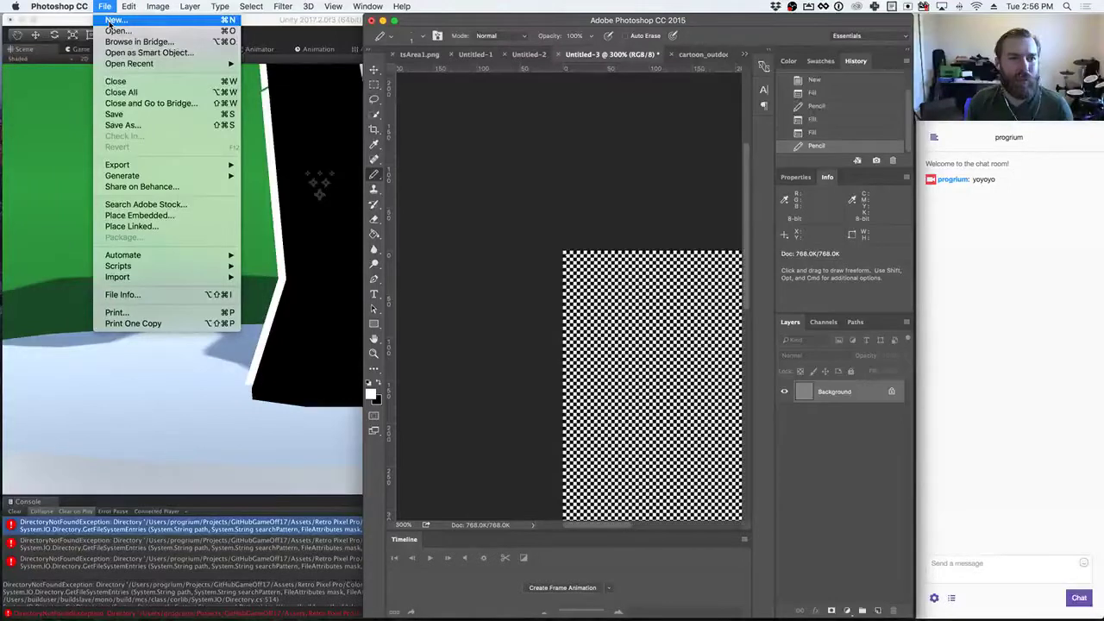
click(114, 20)
key(Tab)
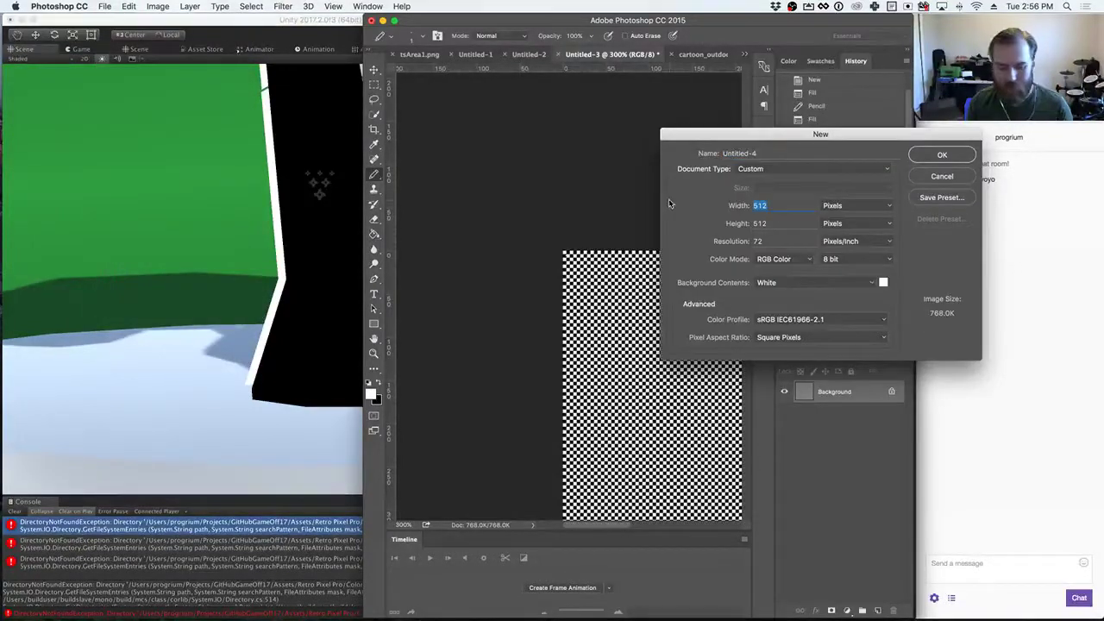
text(4)
key(Tab)
text(4)
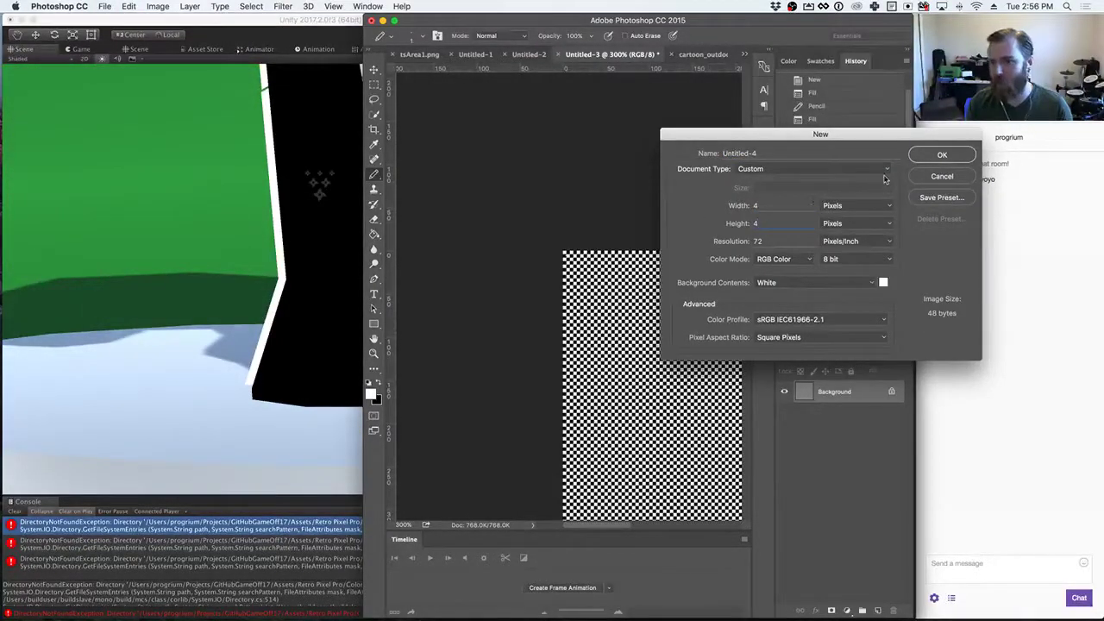
click(921, 159)
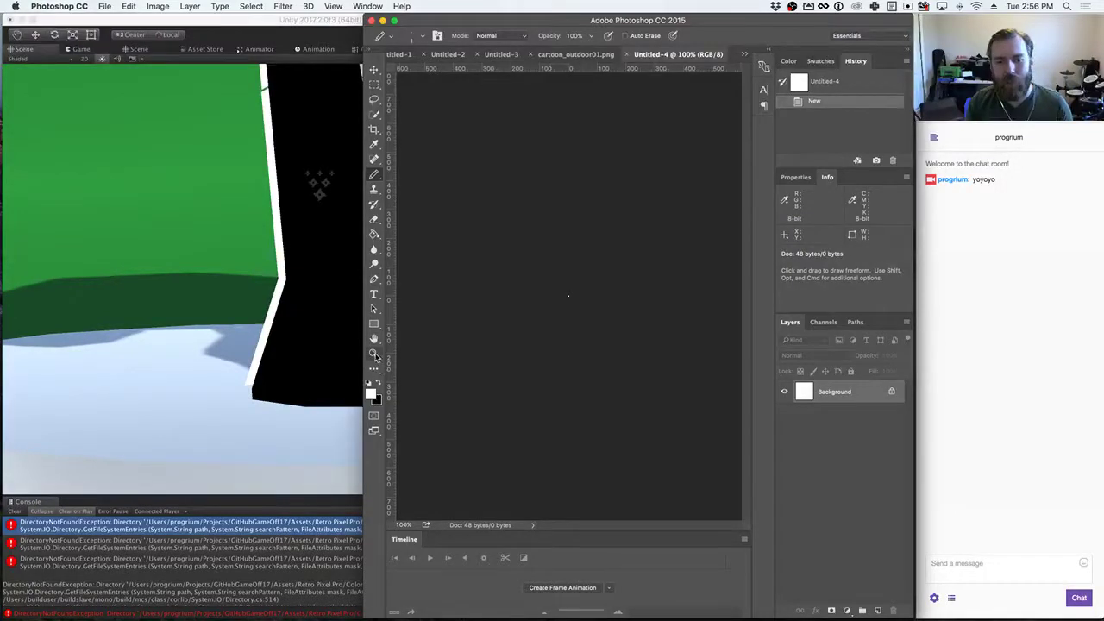
Step: Pencil a black 2 × 2 pixel block in the upper-left corner of the new 4 × 4 image
click(374, 352)
click(566, 297)
click(567, 298)
click(566, 297)
click(567, 297)
click(379, 384)
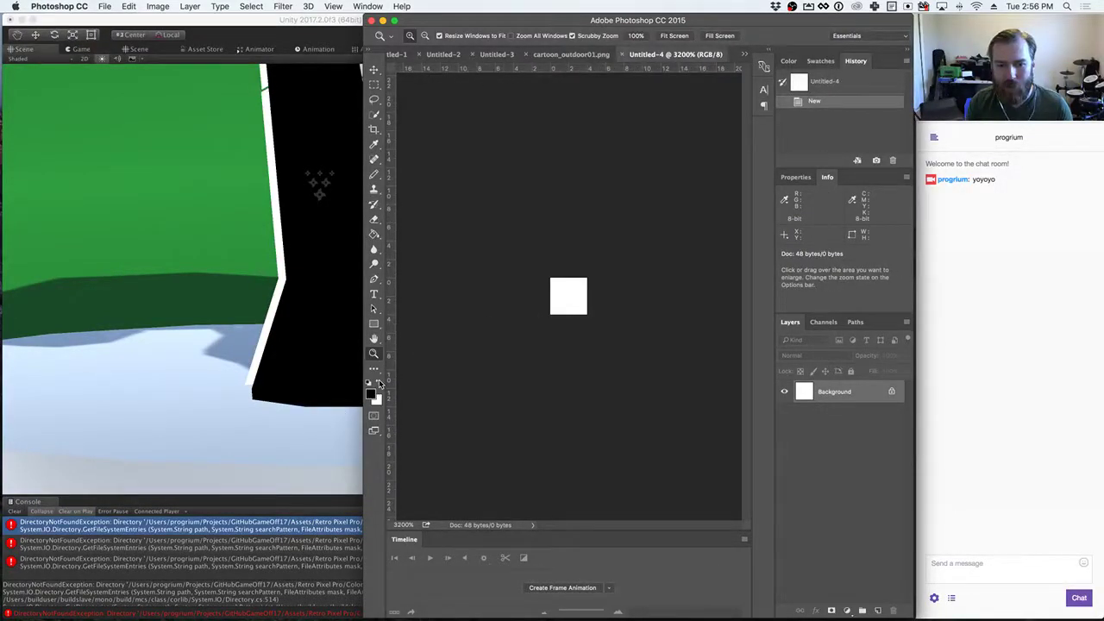
click(374, 174)
click(564, 282)
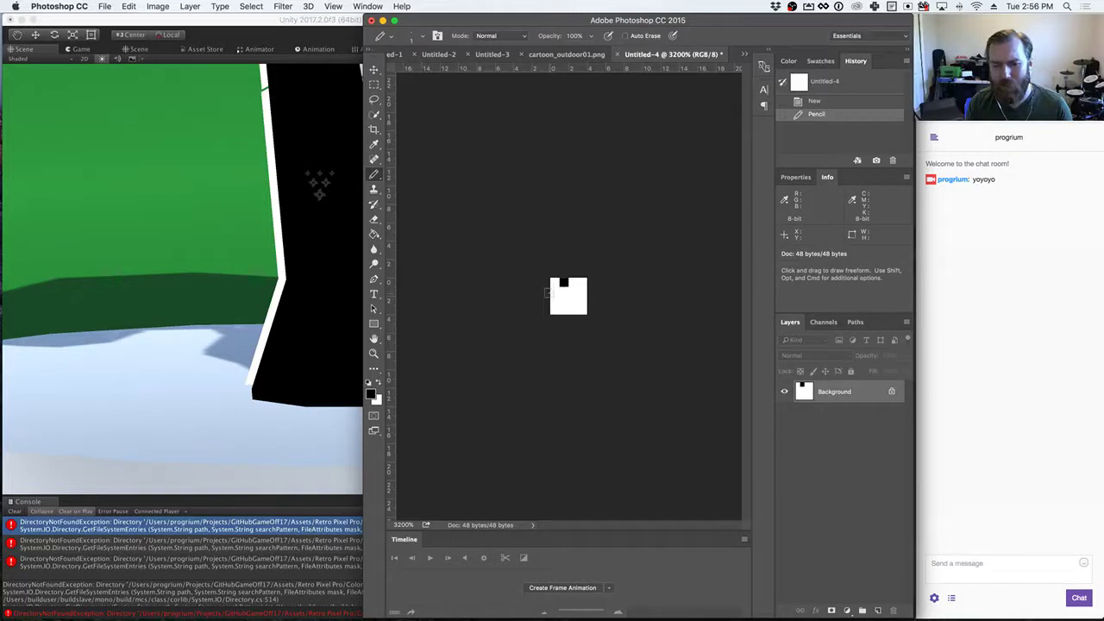
drag(555, 282, 559, 287)
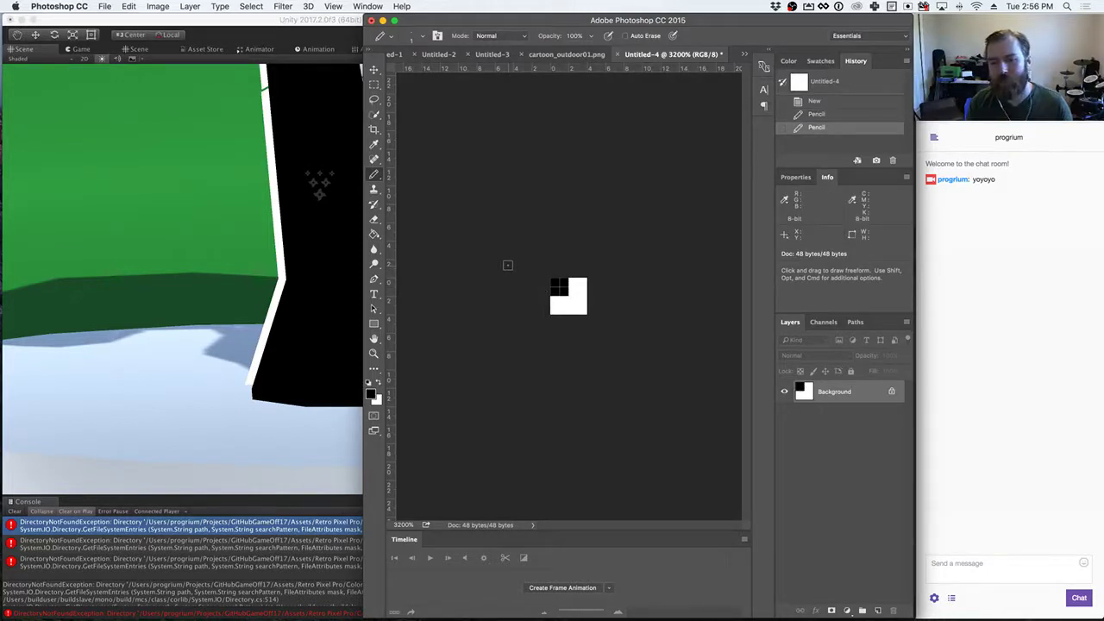
click(162, 6)
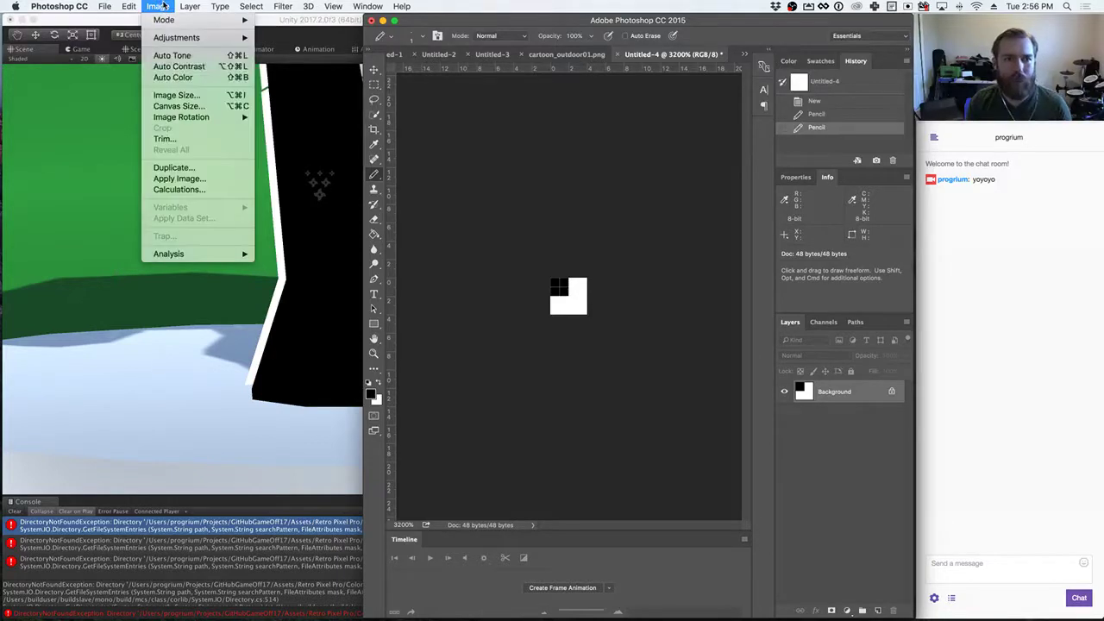
Step: Export the 4 × 4 image as a PNG into GitHubGameOff17/Assets/Art, replacing the existing TestChecks.png
mouse_move(104, 6)
mouse_move(118, 164)
click(259, 164)
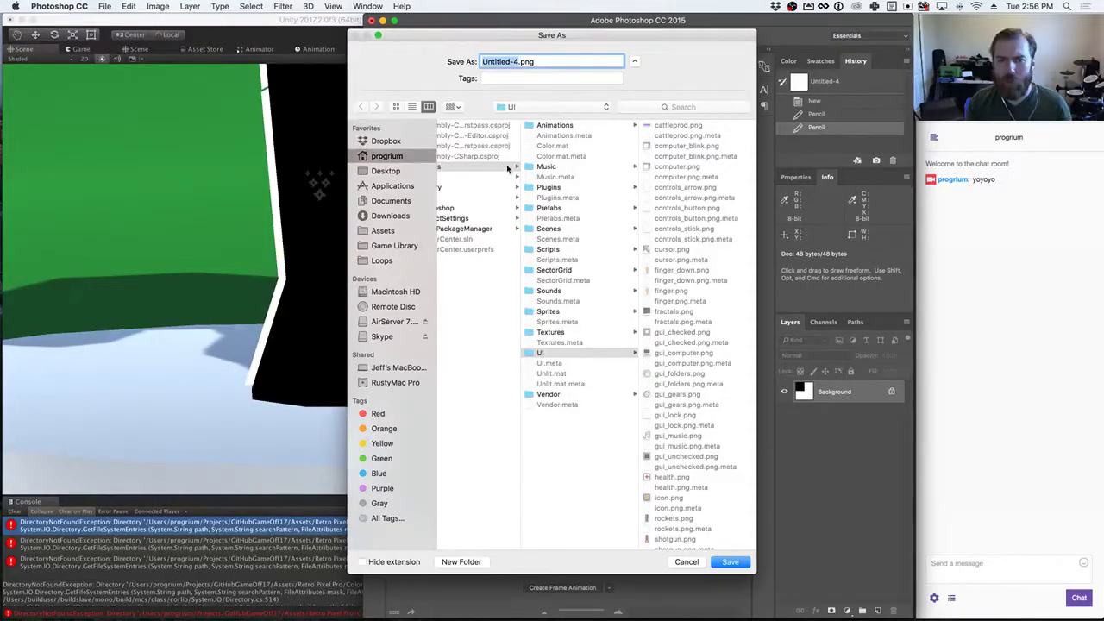
scroll(504, 153, left, 5)
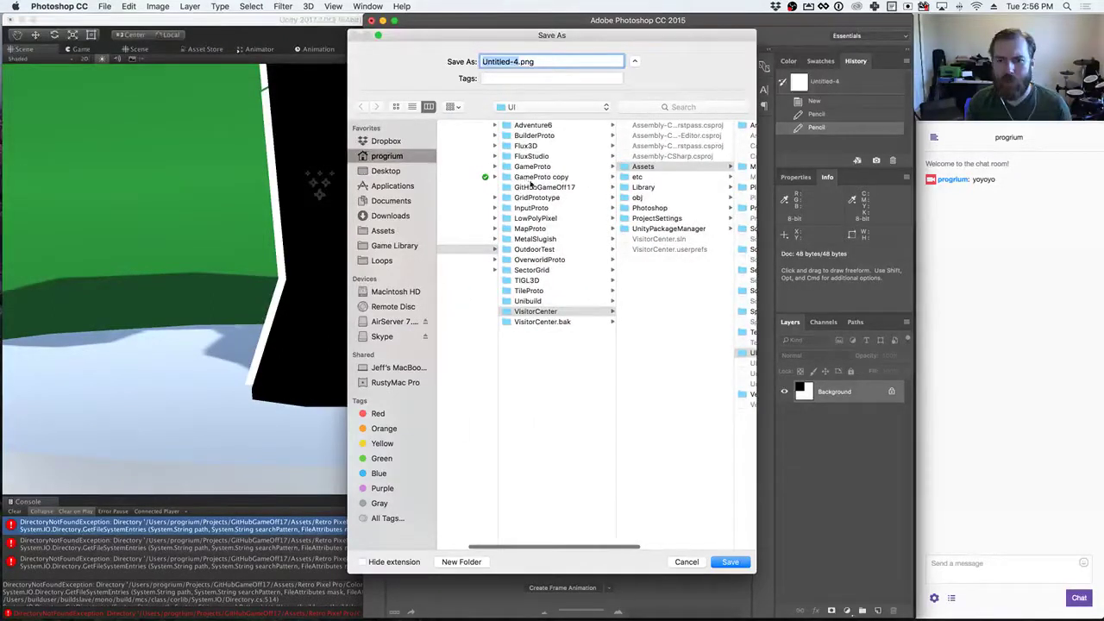
click(547, 188)
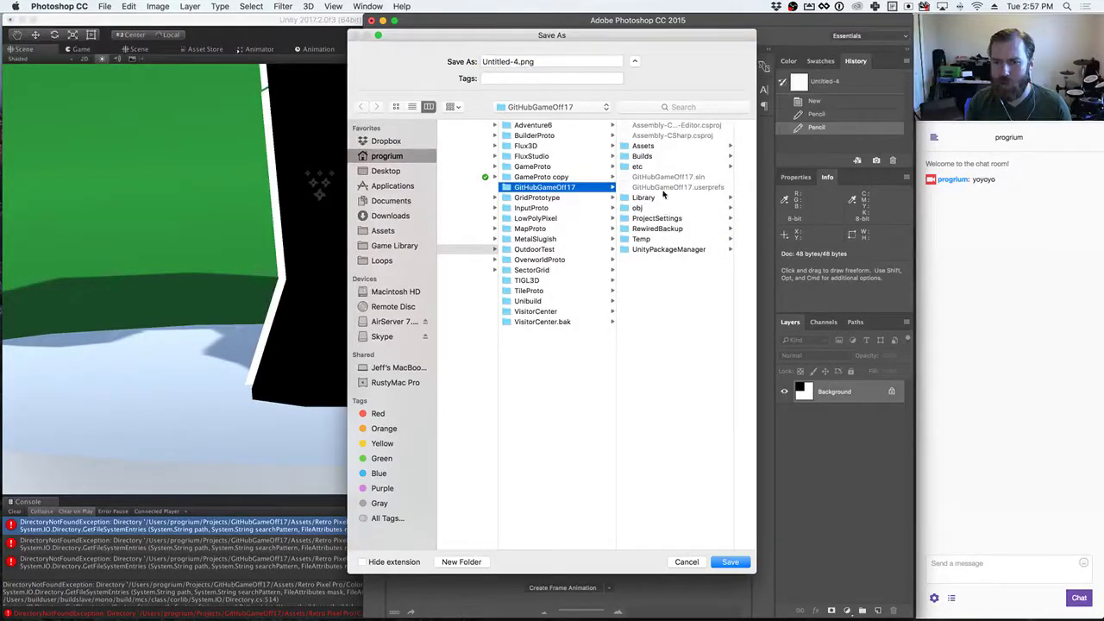
click(645, 146)
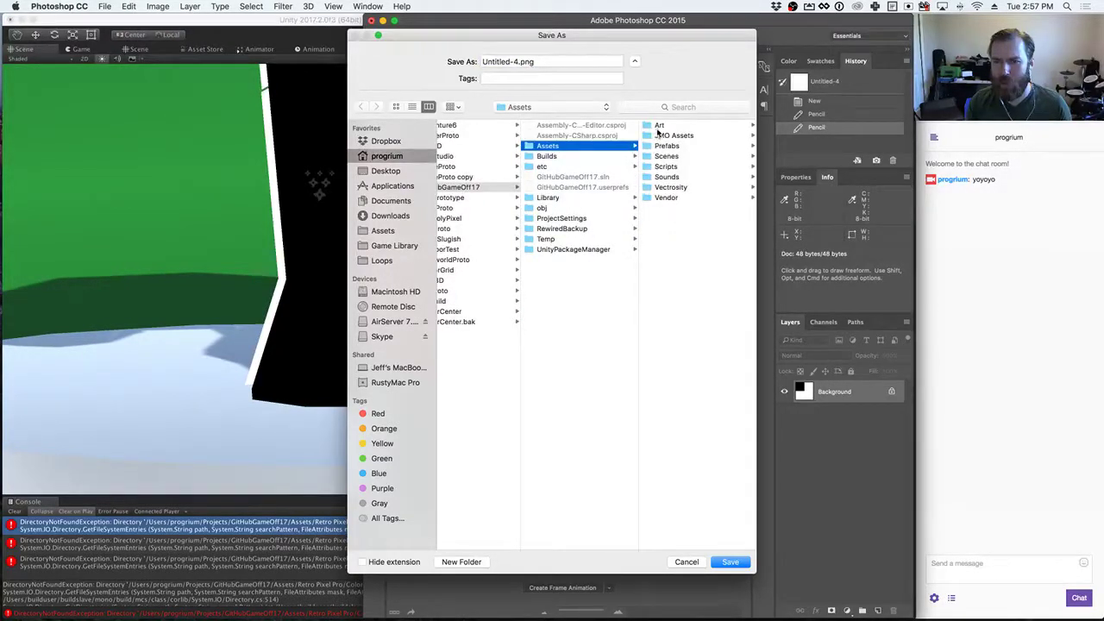
click(659, 128)
click(678, 199)
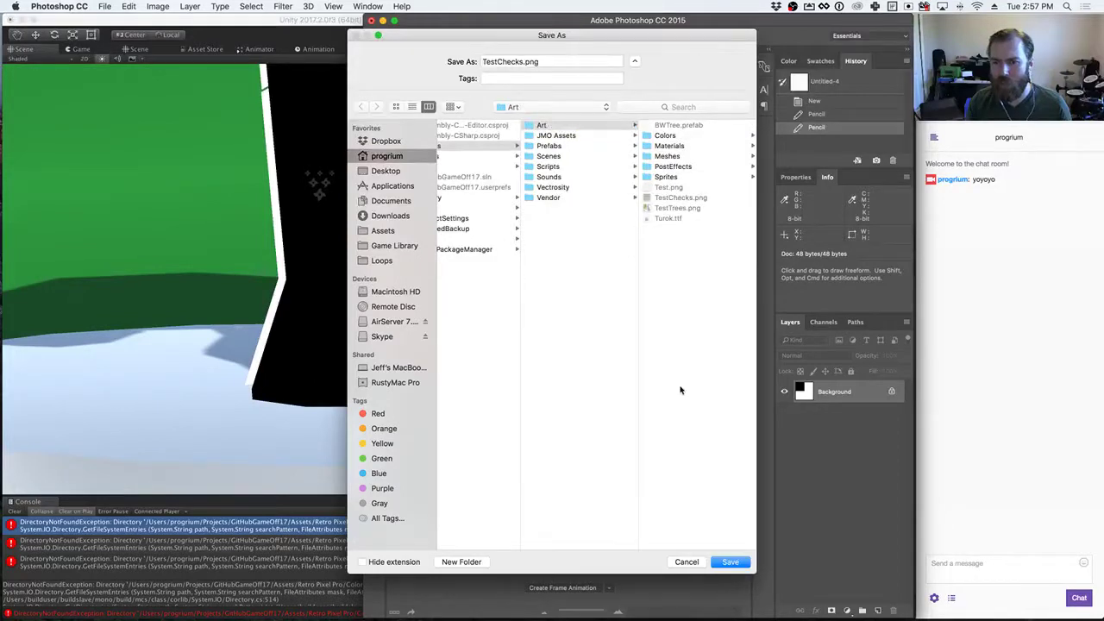
click(730, 561)
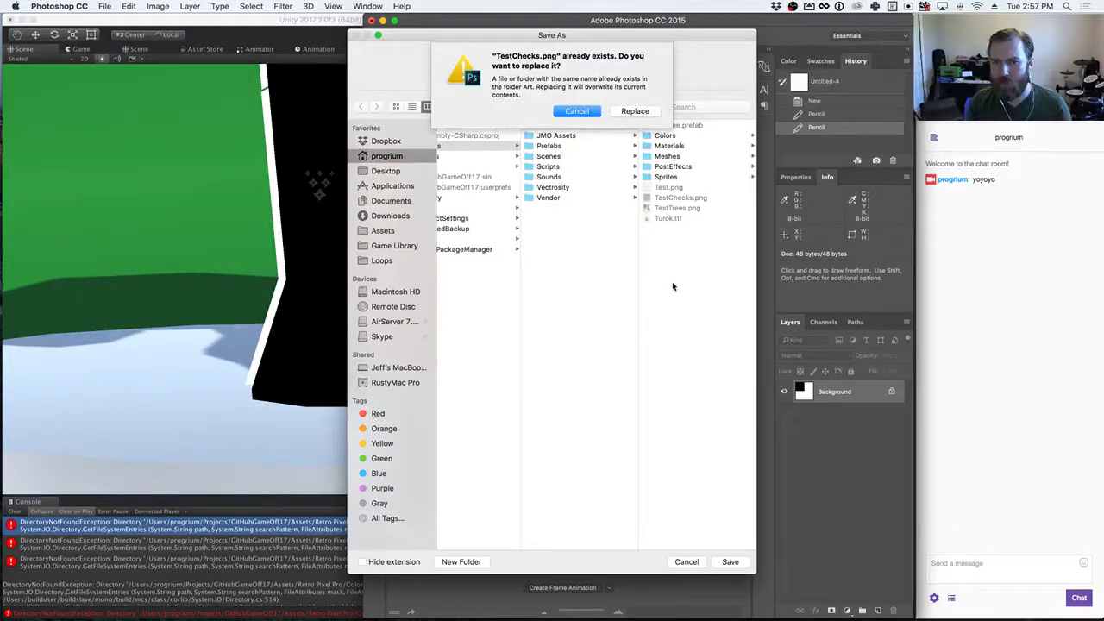
click(629, 113)
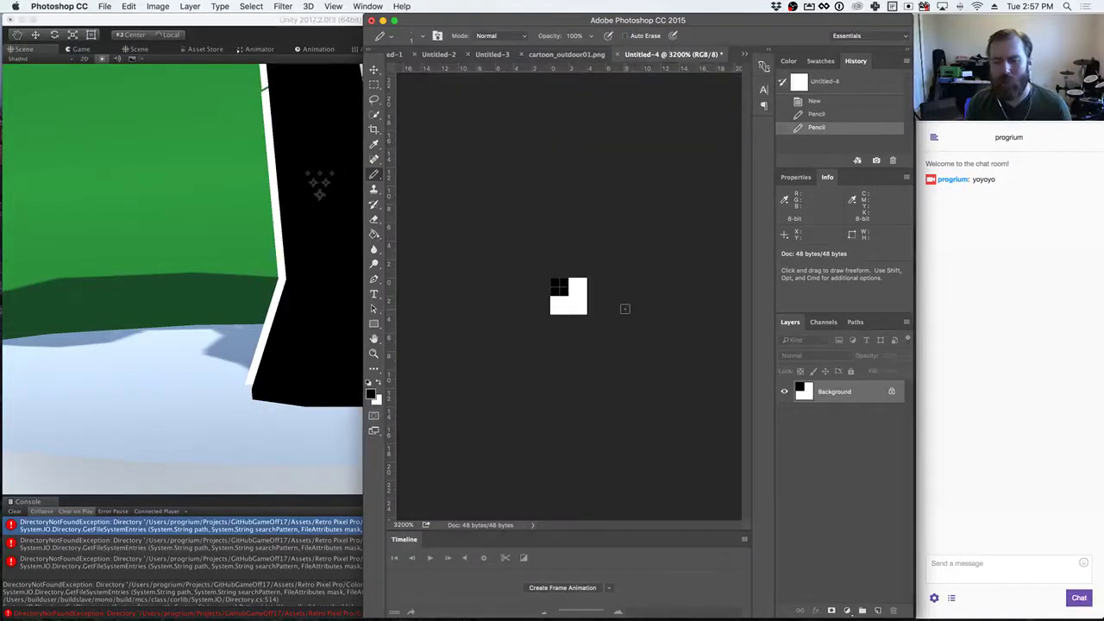
Step: Switch to Unity and view the whole black-and-white tree in the second Scene view
key(super+Tab)
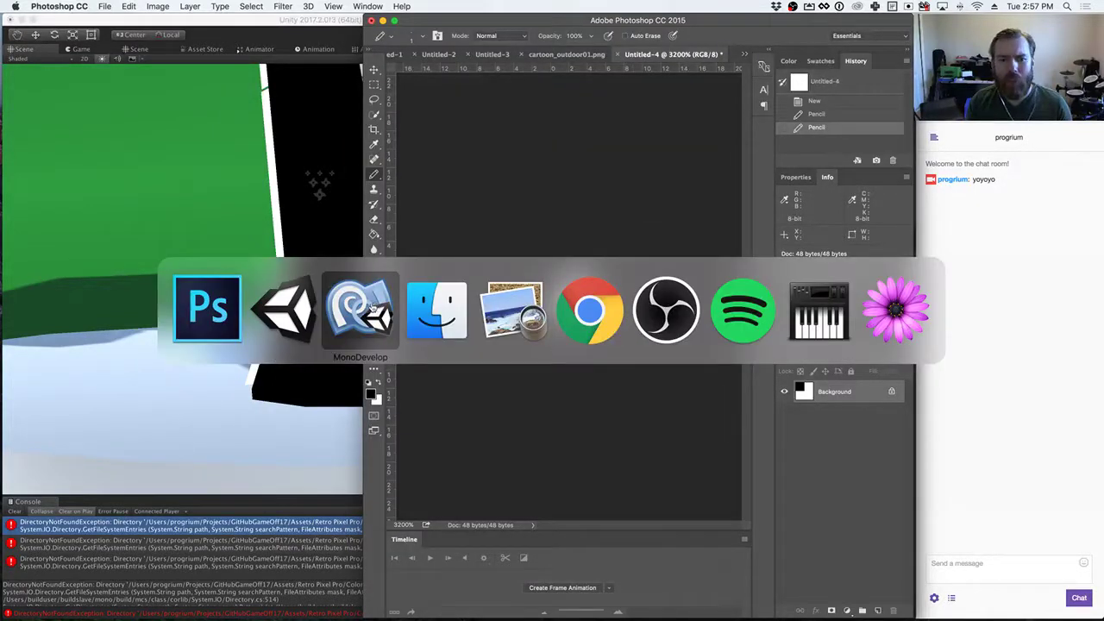
click(304, 314)
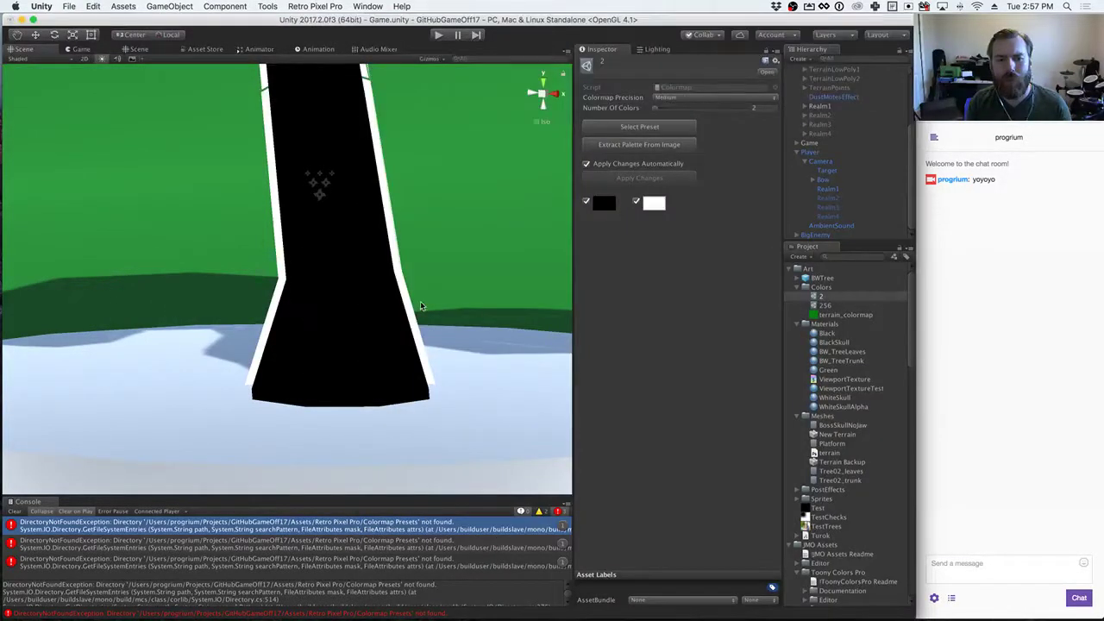
alt+drag(440, 278, 431, 301)
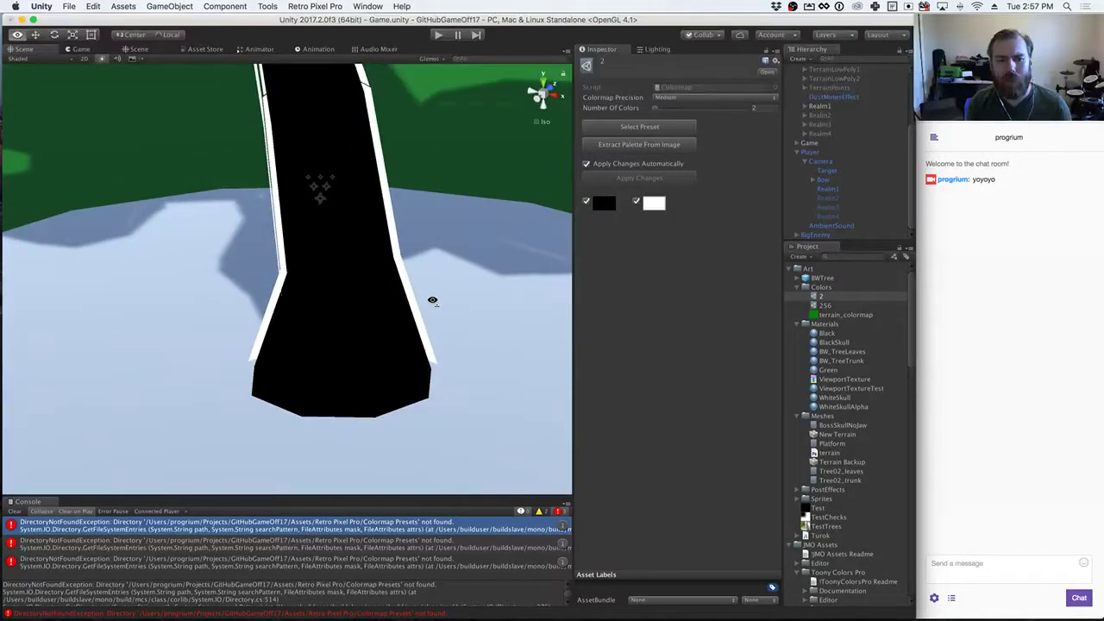
click(140, 49)
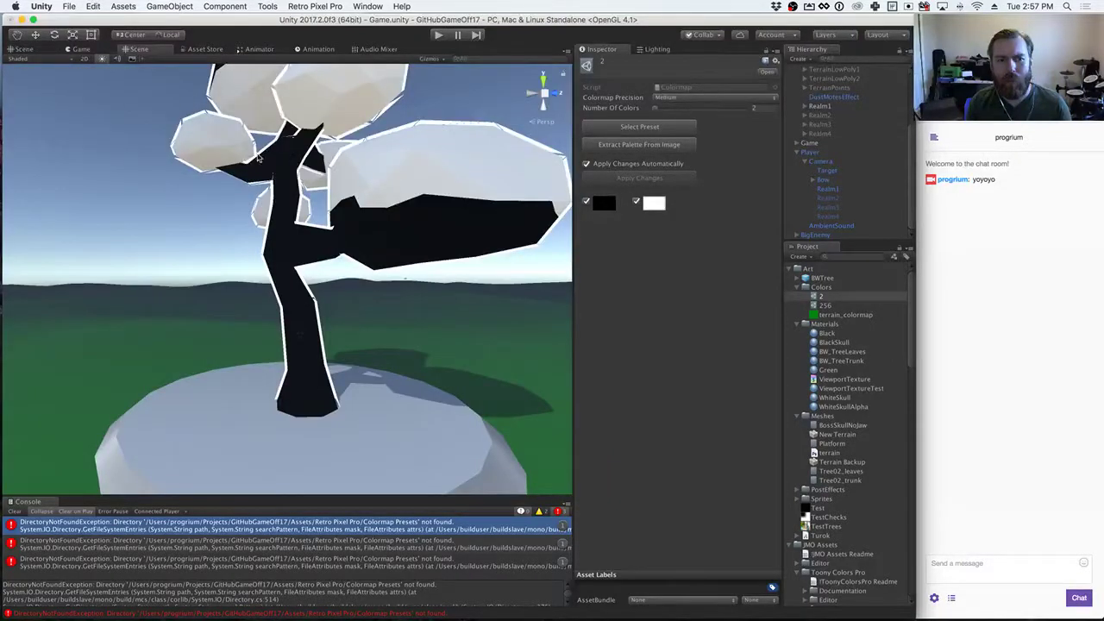
alt+drag(292, 187, 301, 156)
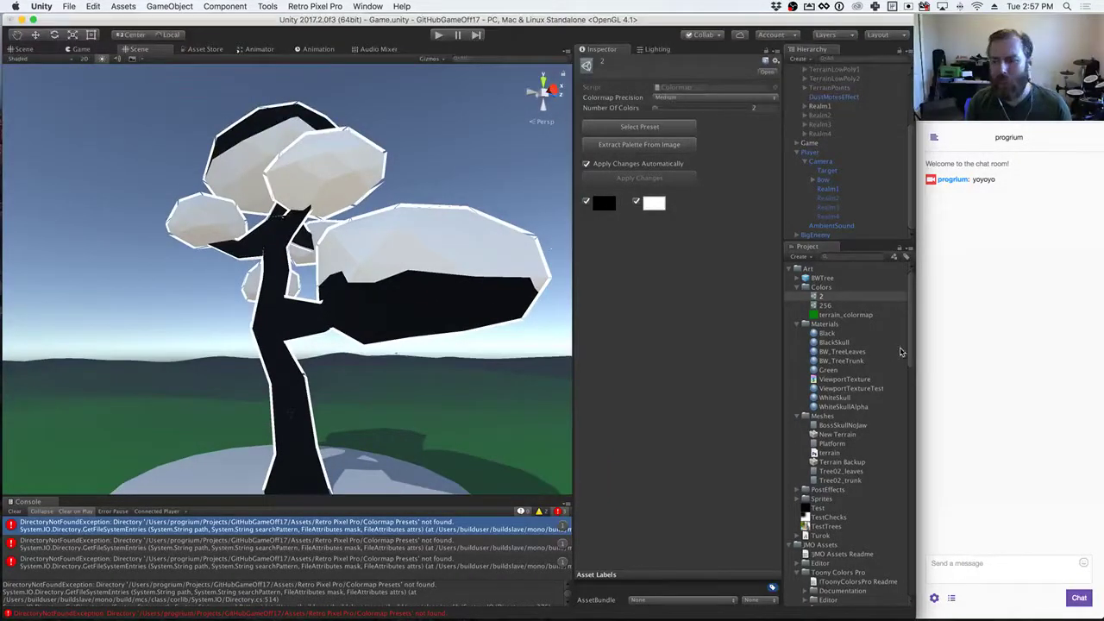
Step: Check the TestChecks texture's import settings, keeping Filter Mode at Point (no filter)
click(829, 518)
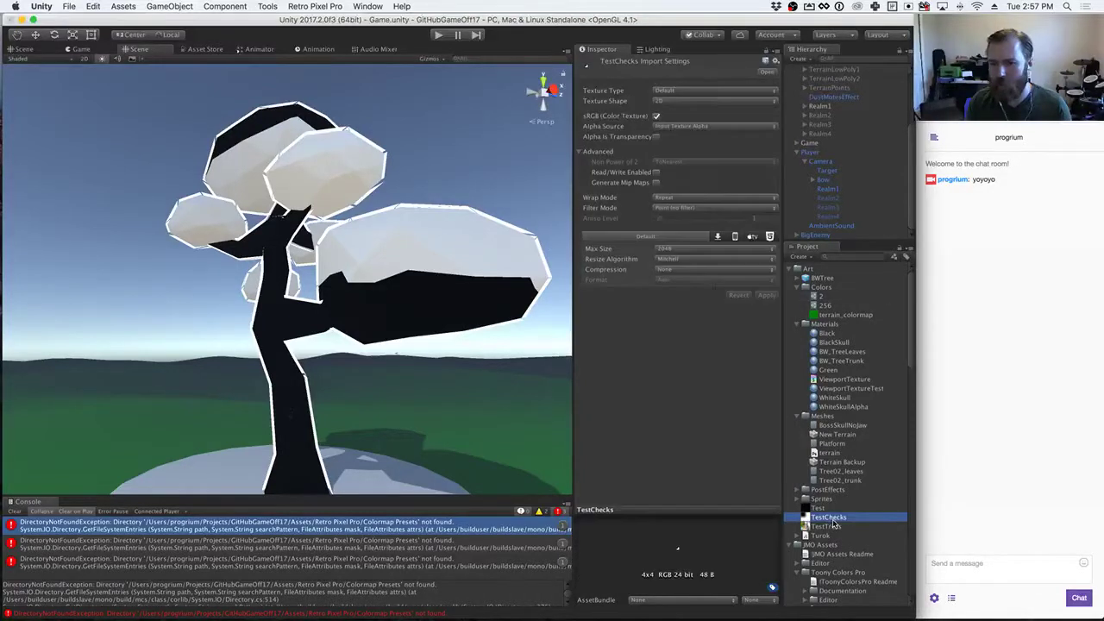
click(677, 210)
click(677, 212)
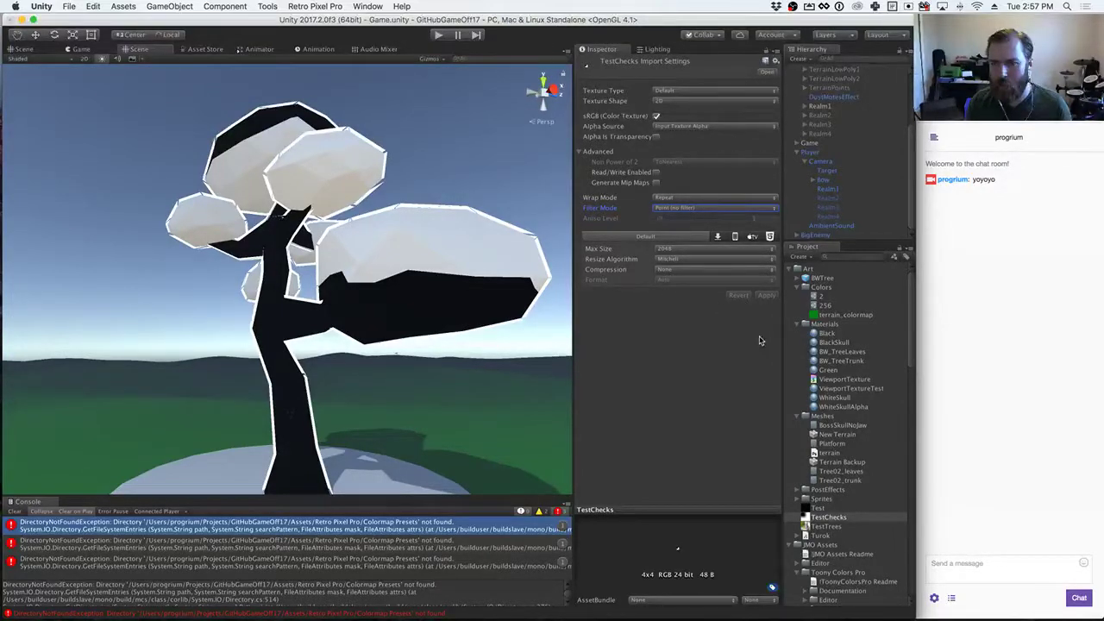
Step: Set the main texture tiling of the BW_TreeLeaves material to 8 in X and Y
click(837, 354)
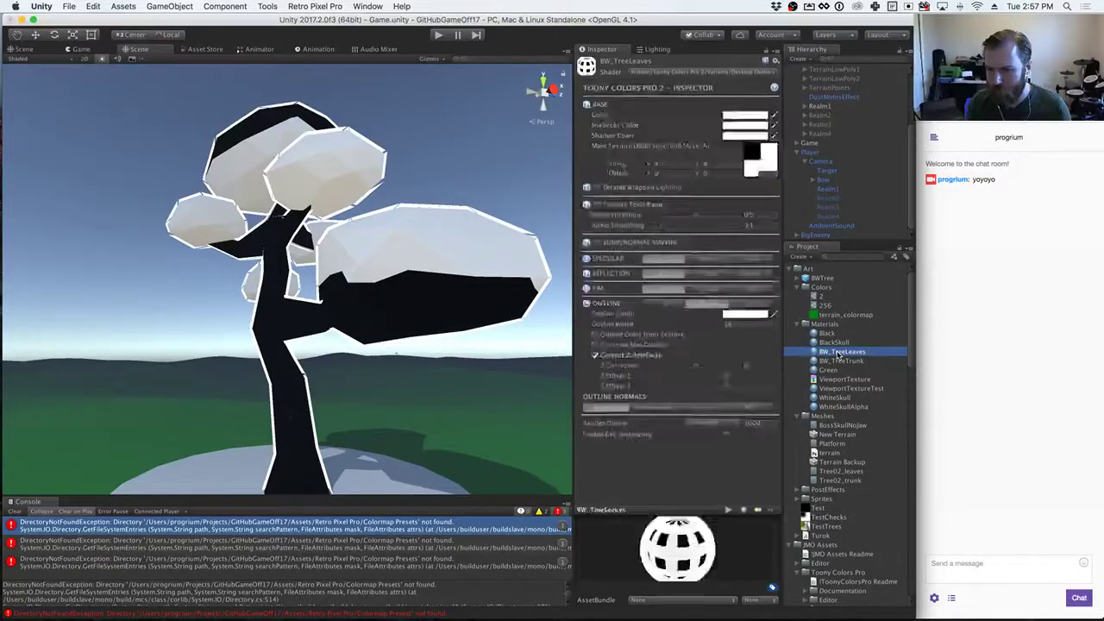
click(616, 164)
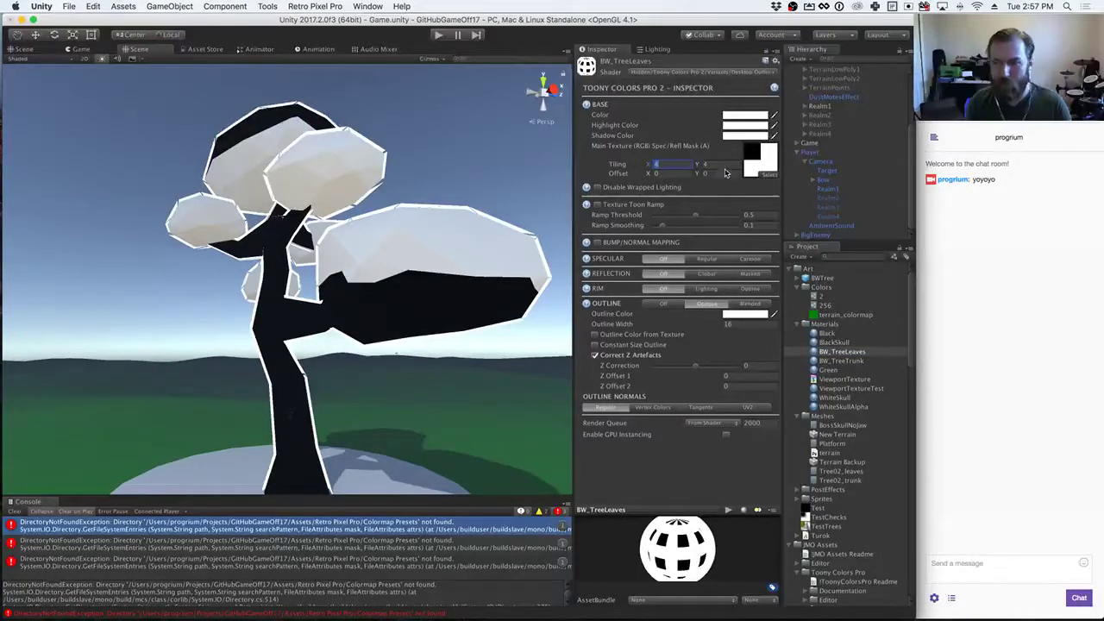
text(8)
key(Tab)
text(8)
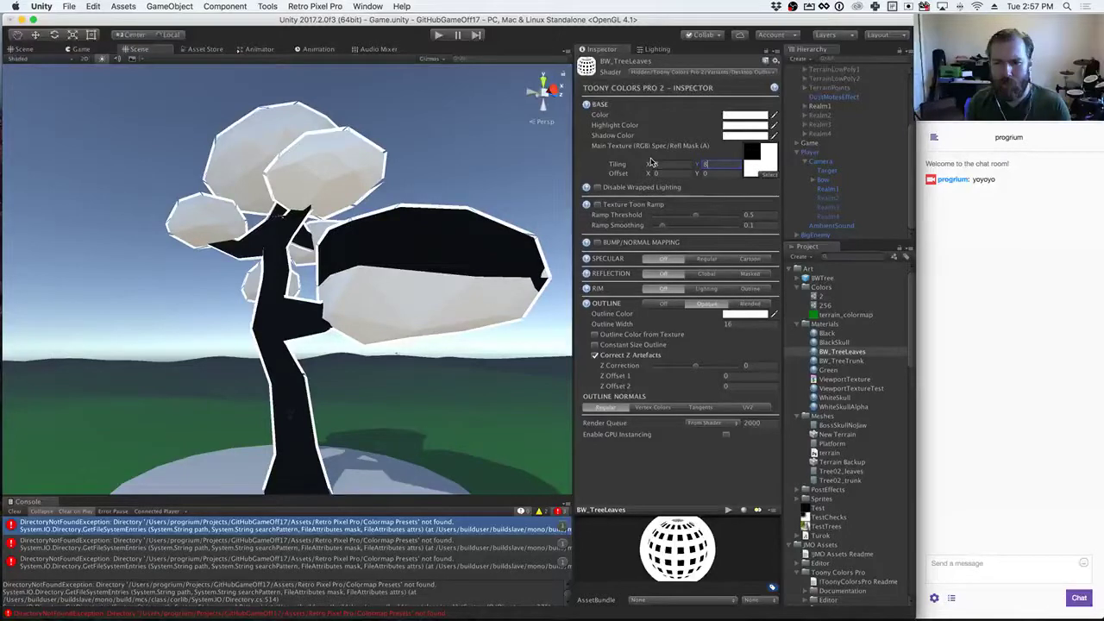
Step: Raise the BW_TreeLeaves main texture tiling to 32 in X and Y
click(614, 163)
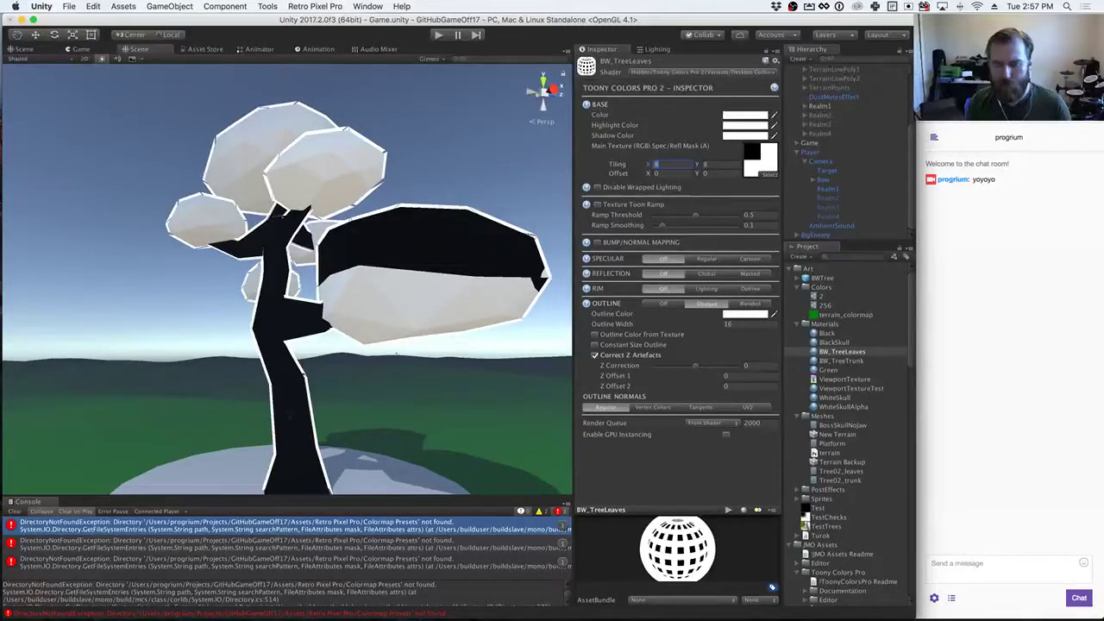
text(32)
key(Tab)
text(32)
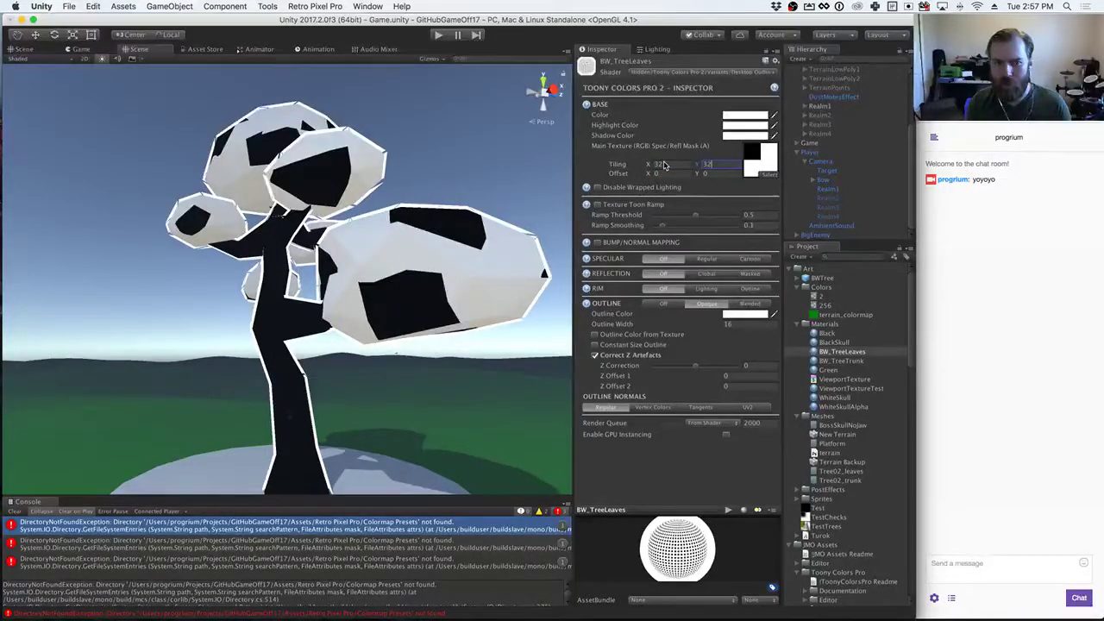
Step: Raise the BW_TreeLeaves main texture tiling to 128 in X and Y
click(614, 164)
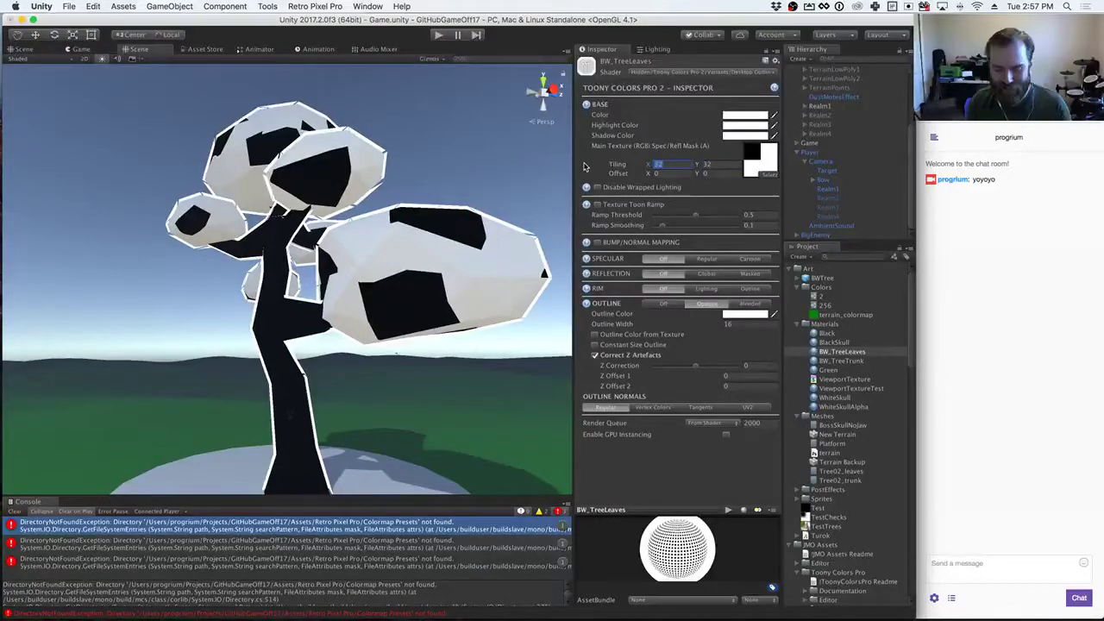
text(128)
key(Tab)
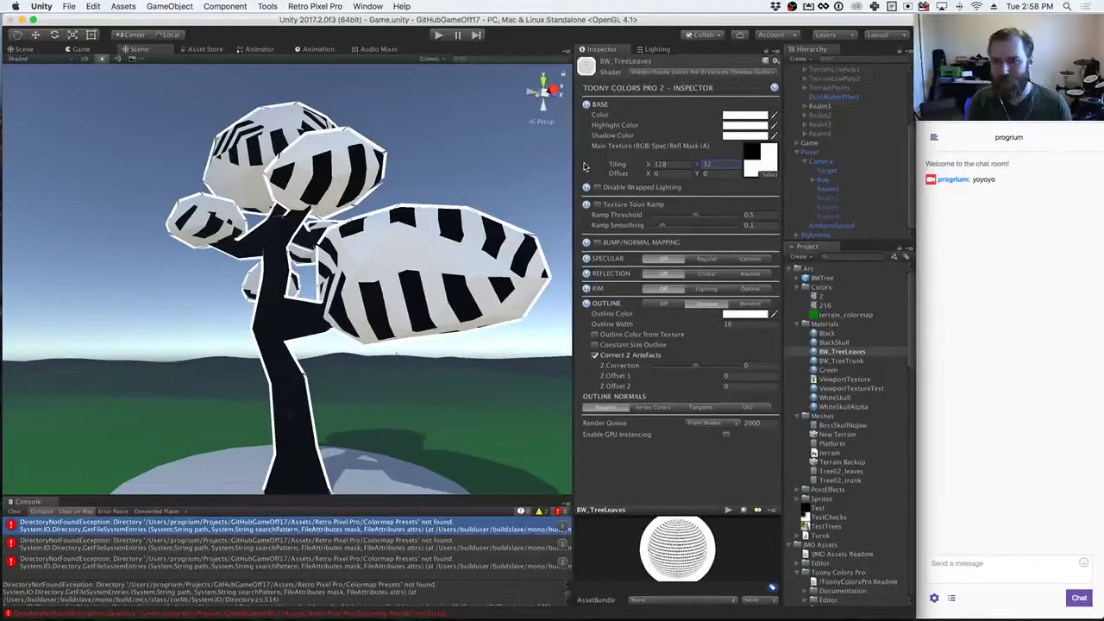
text(128)
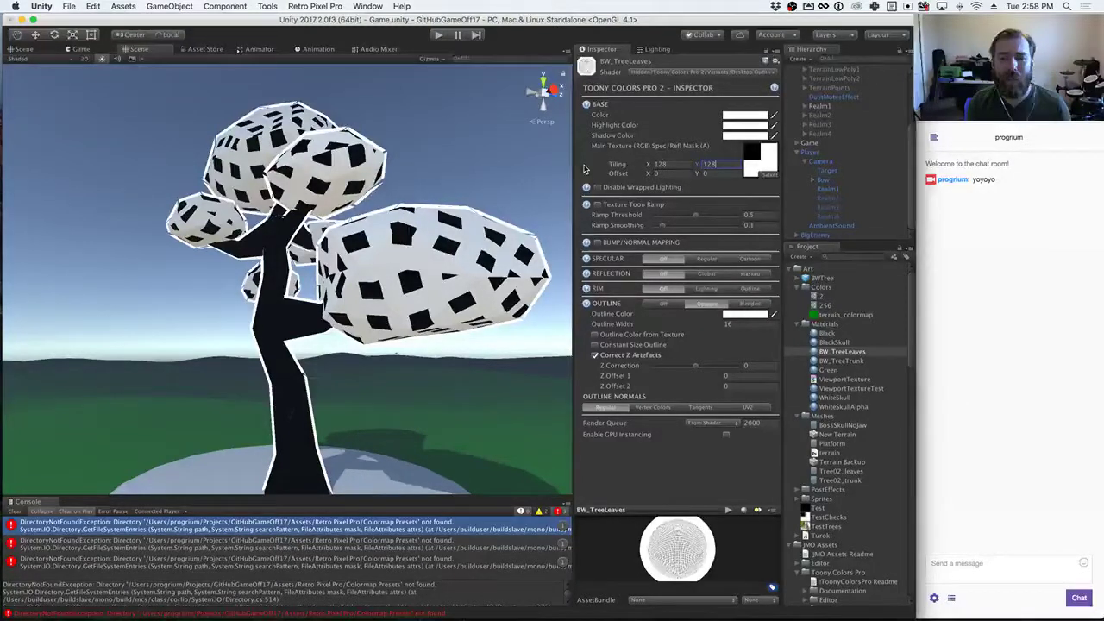
Step: Set the BW_TreeLeaves main texture tiling to 512 in both X and Y
click(664, 164)
text(512)
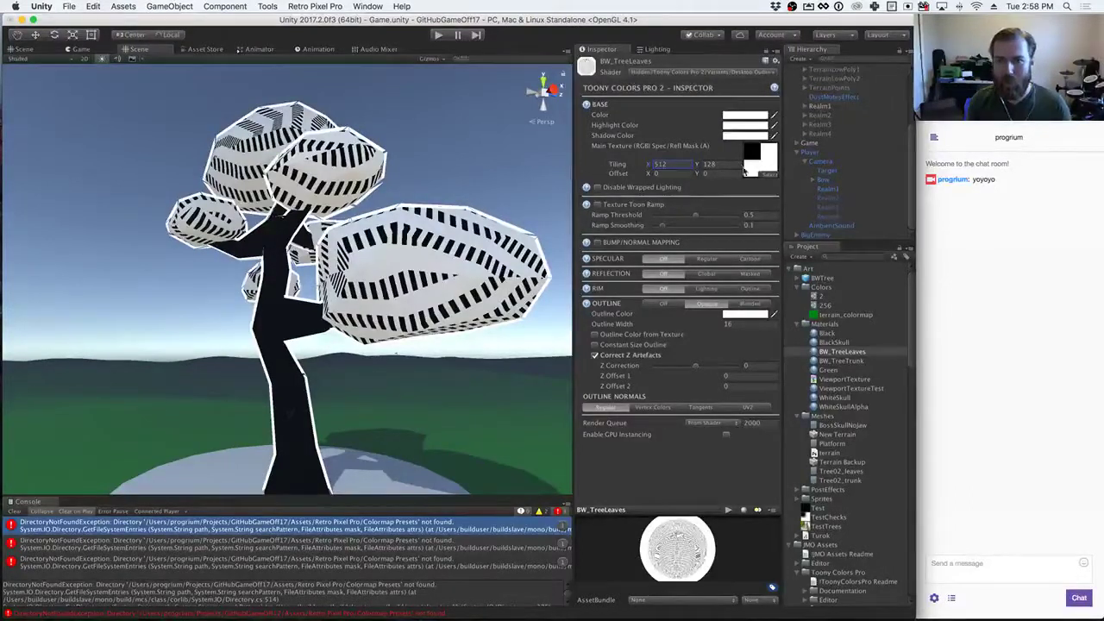
key(Tab)
text(512)
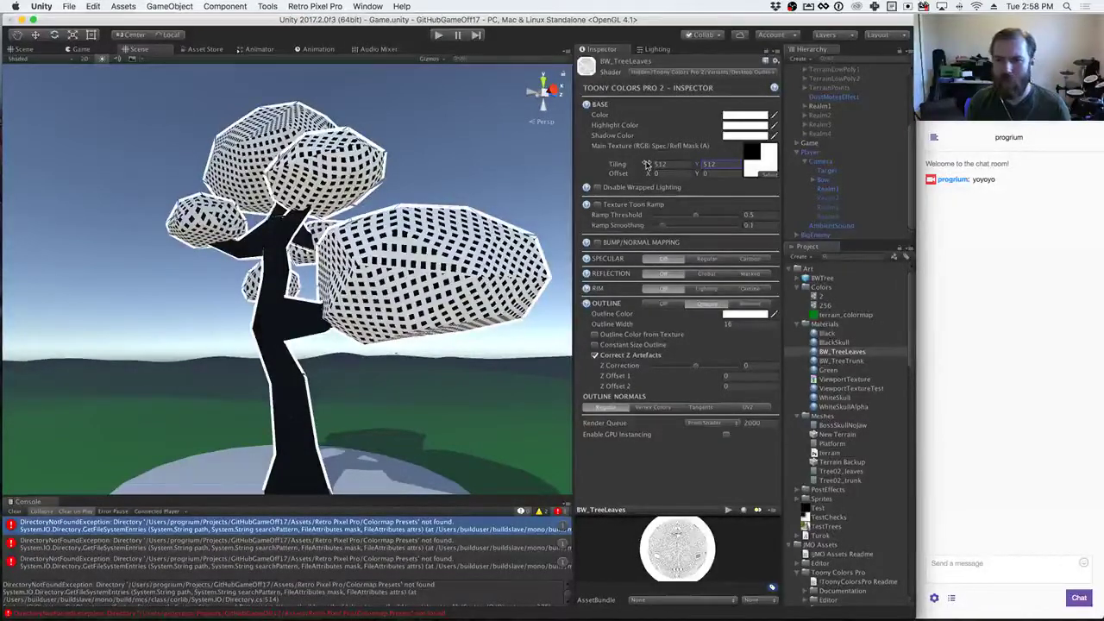
Step: Switch to Photoshop and invert the colors of the 4 × 4 pattern image
key(super+Tab)
key(super+Tab)
key(super+Tab)
key(super+shift+Tab)
key(super+shift+Tab)
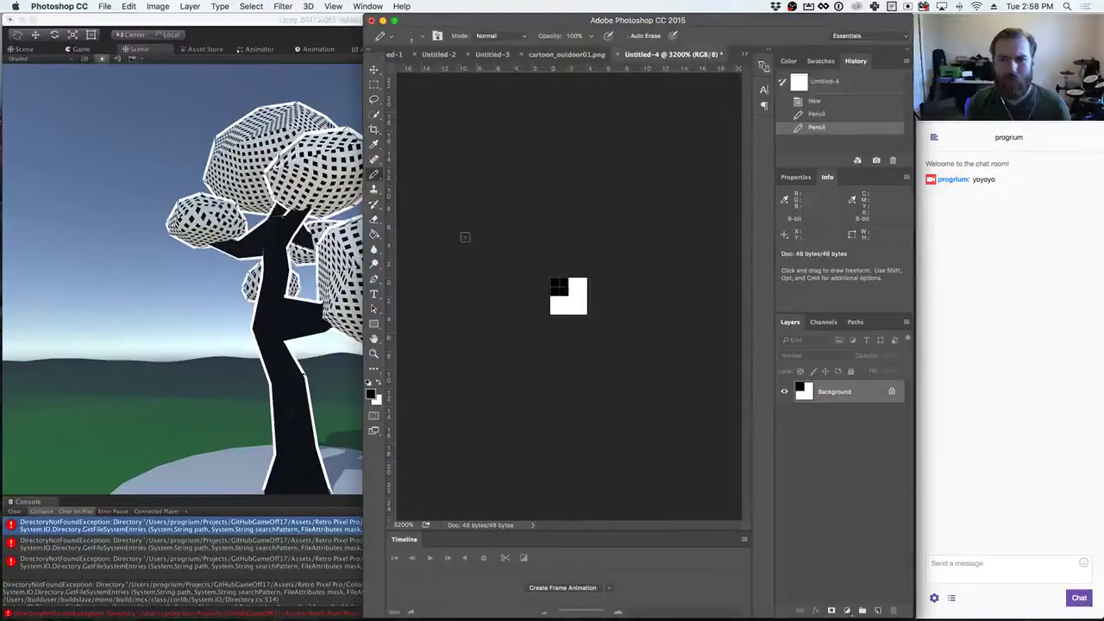
click(190, 6)
mouse_move(172, 19)
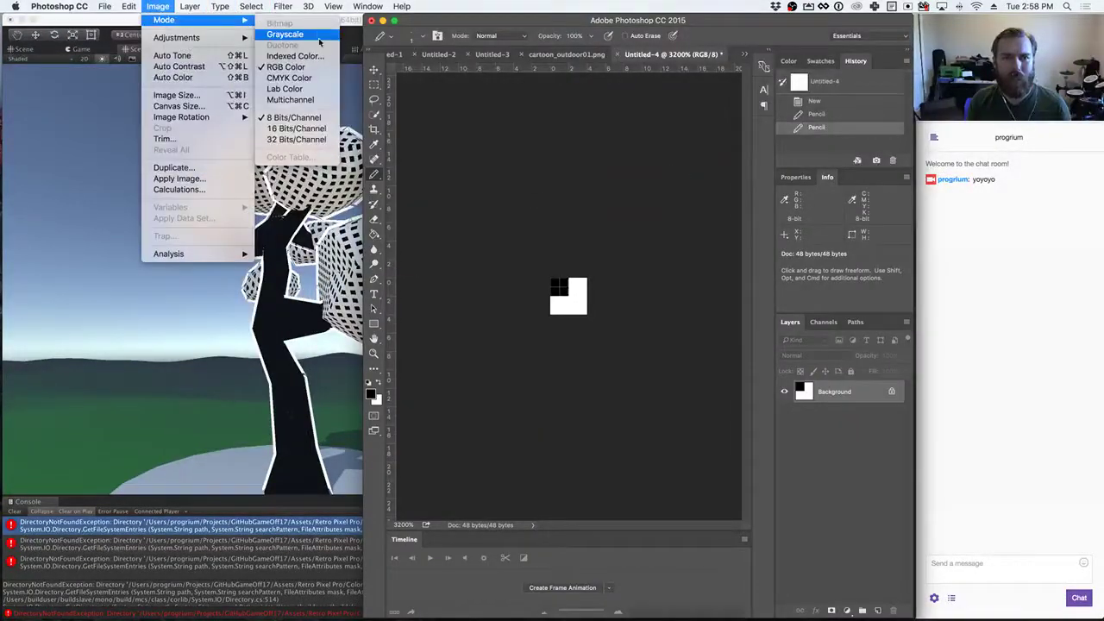
mouse_move(188, 39)
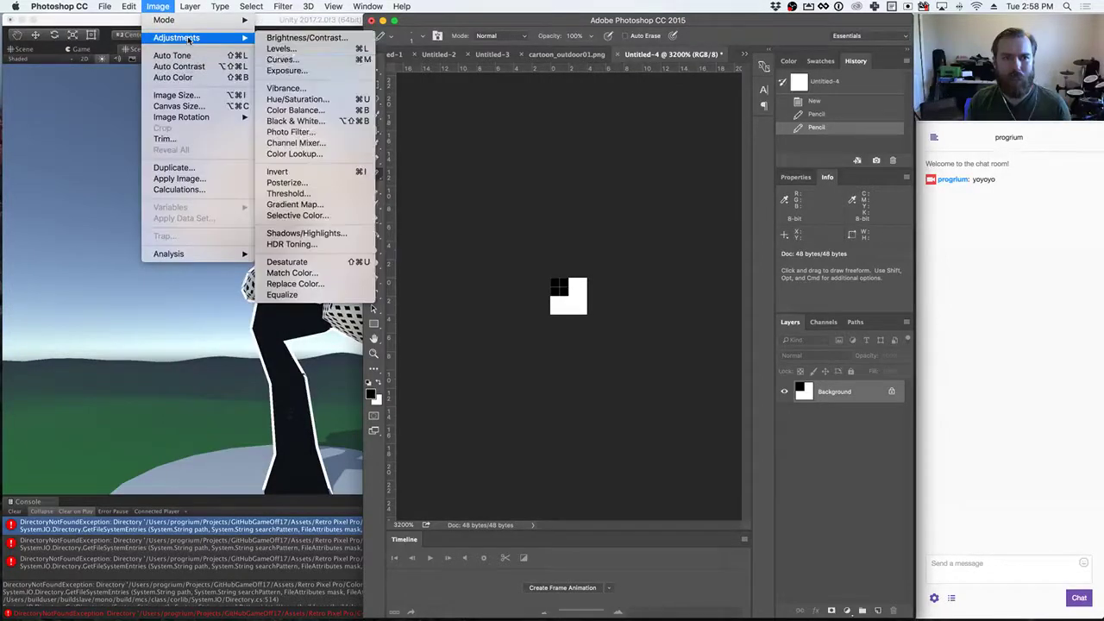
click(278, 172)
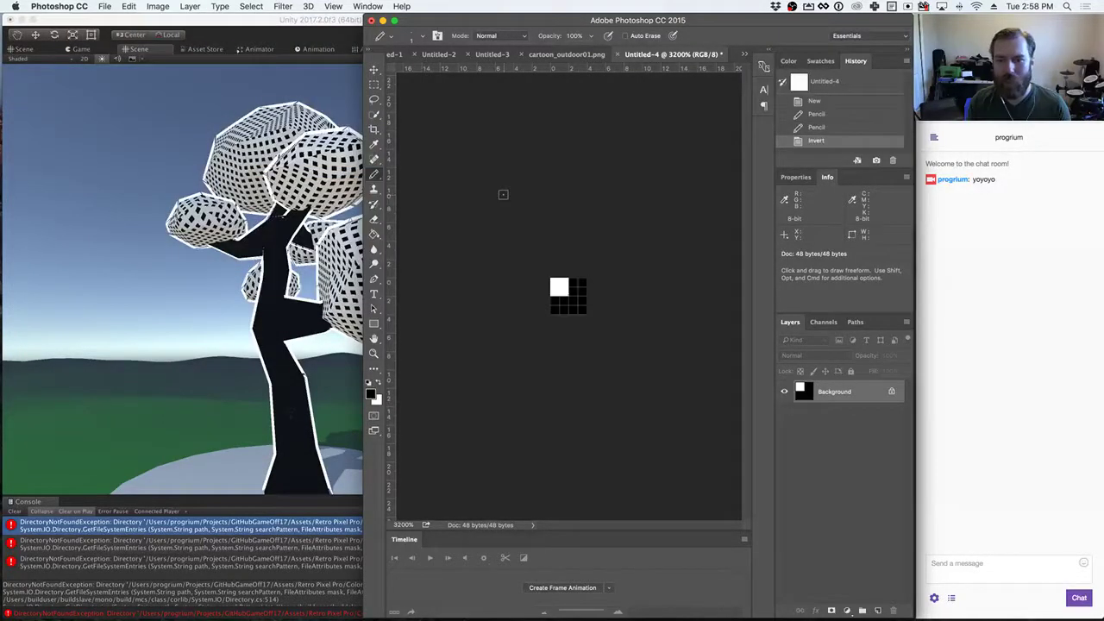
Step: Export the inverted pattern as a PNG over TestChecks.png in the Art folder
click(104, 6)
mouse_move(124, 165)
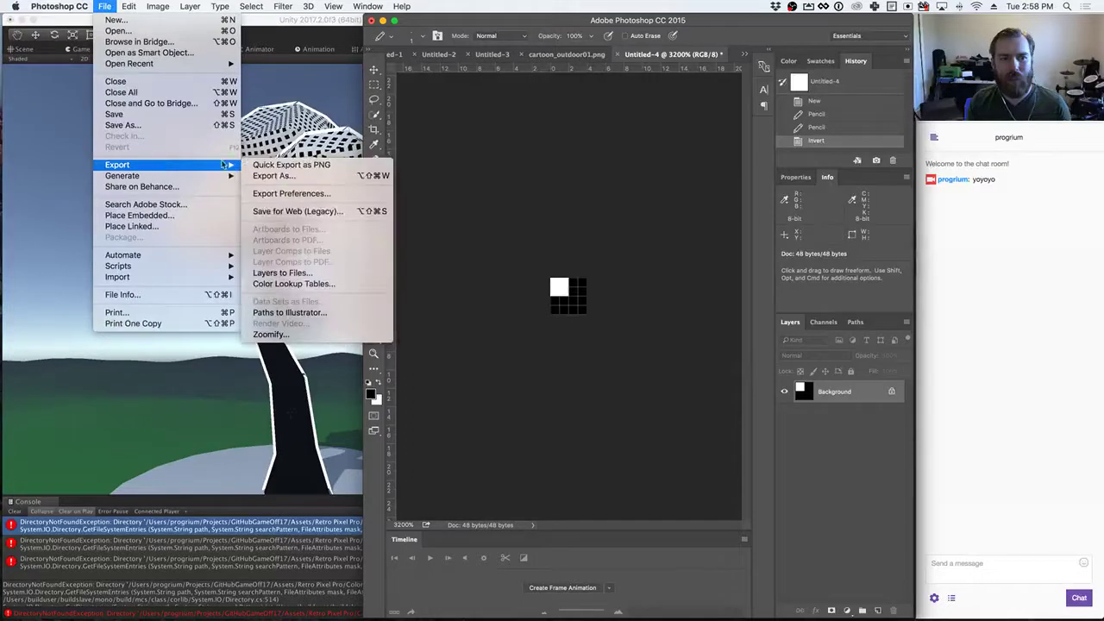
click(318, 168)
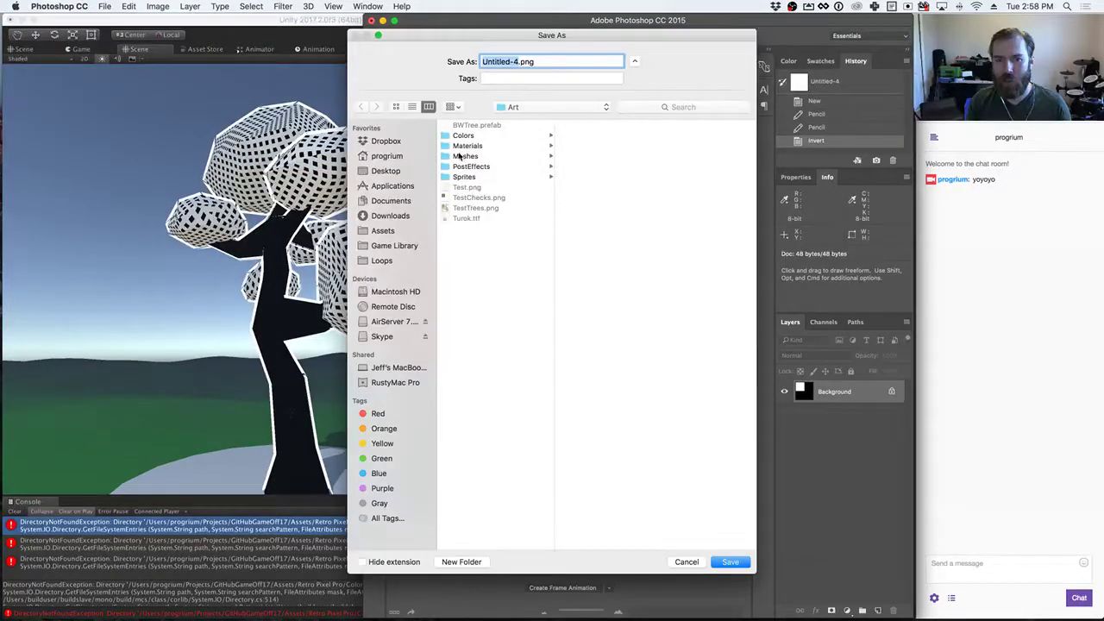
click(462, 198)
click(730, 562)
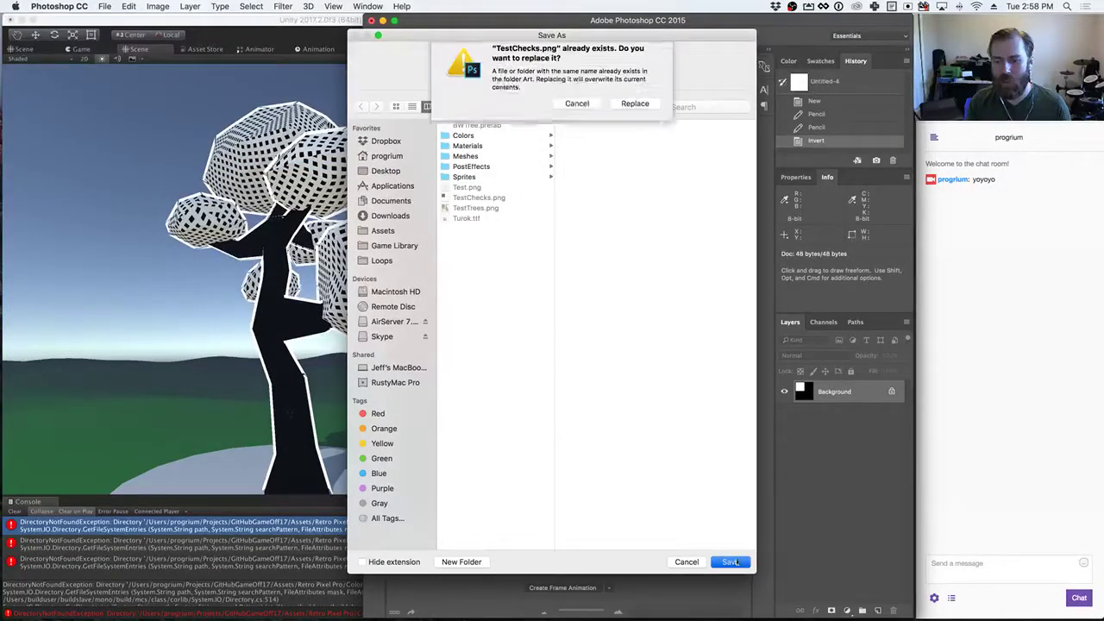
click(635, 111)
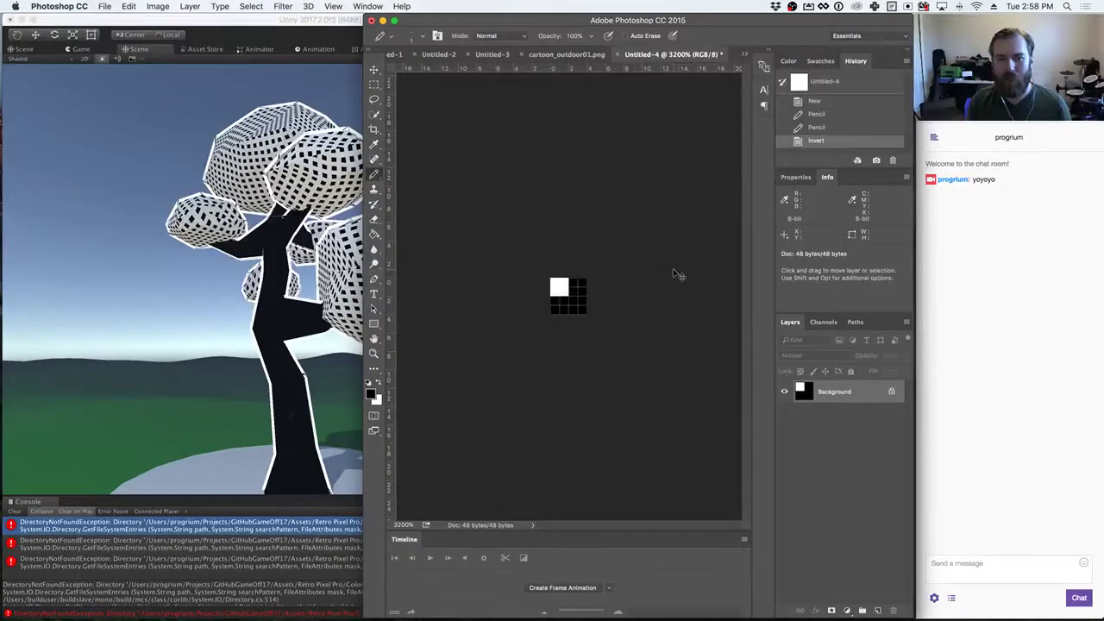
Step: Return to Unity, clear the console and run the game in Play mode
key(super+Tab)
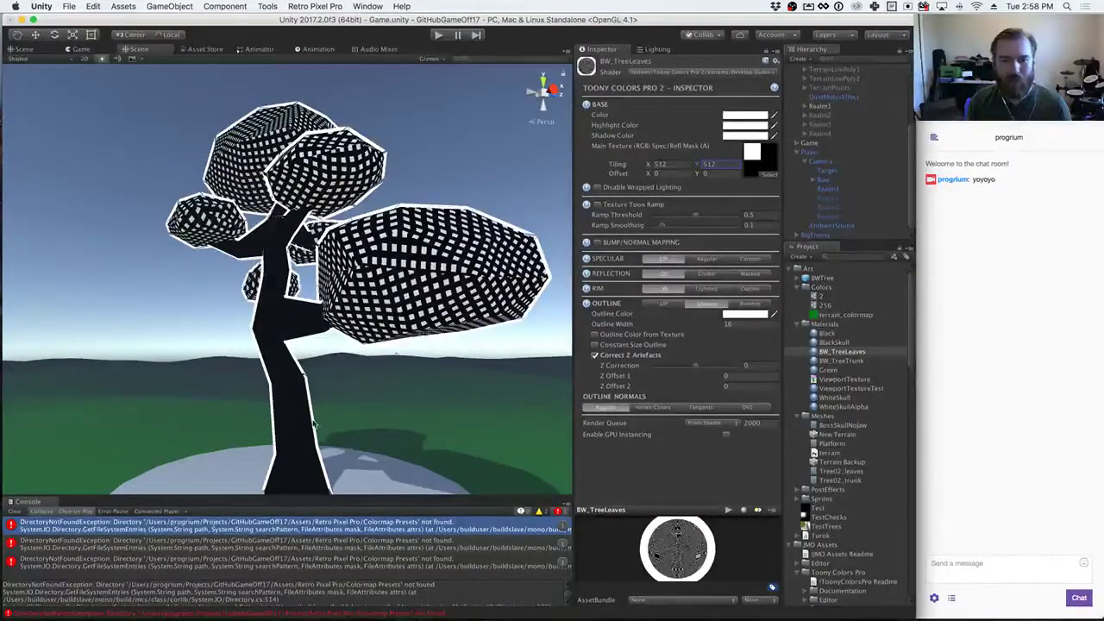
click(15, 510)
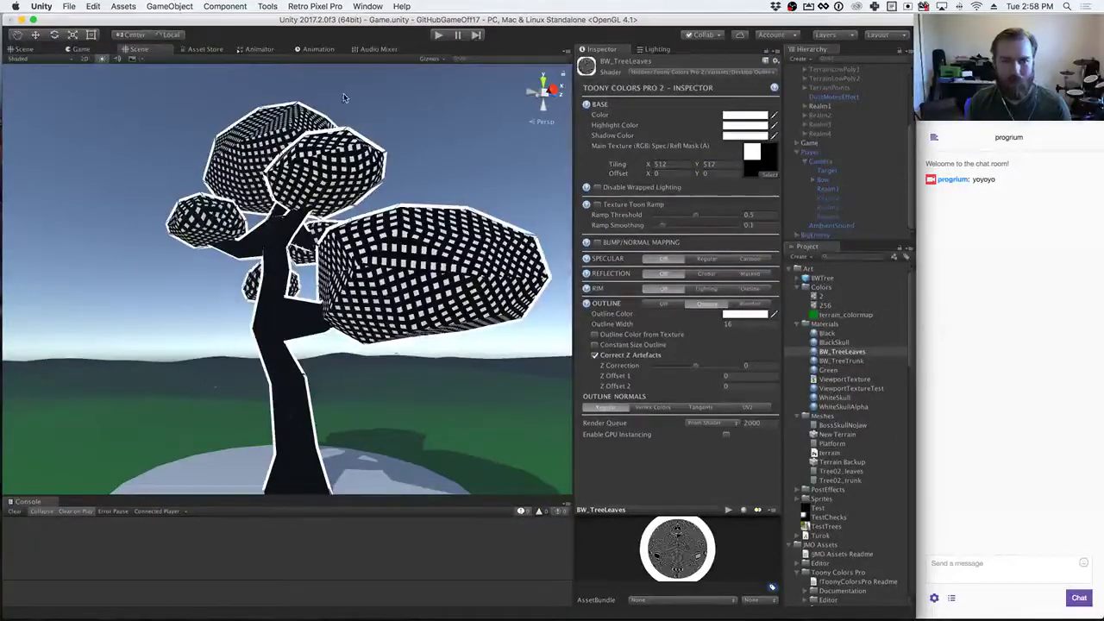
click(439, 35)
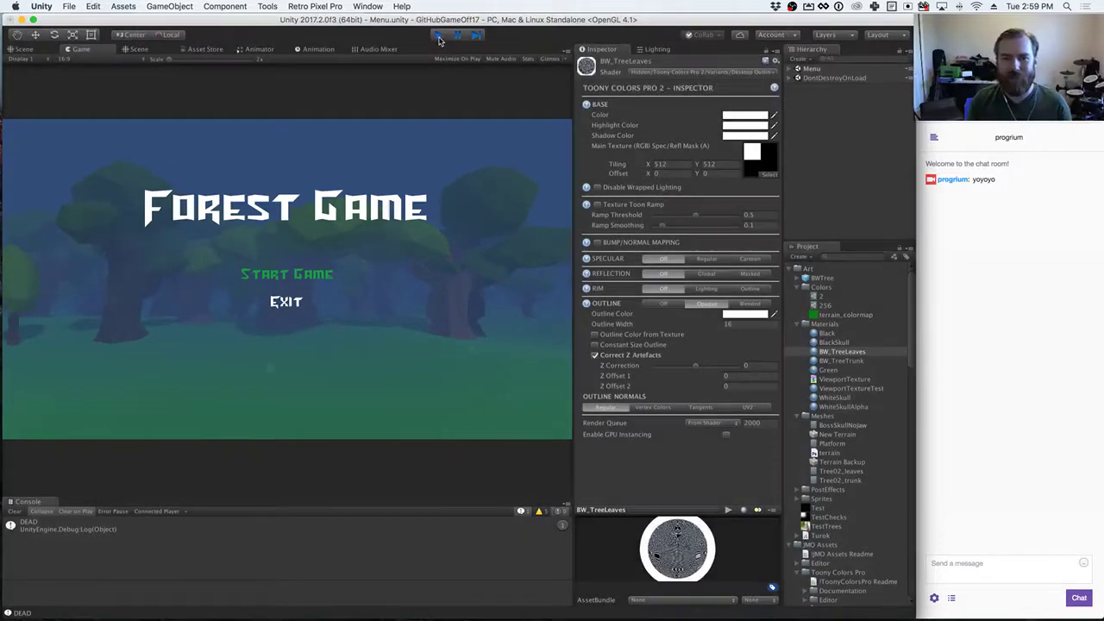
Step: Stop and restart the game in Play mode to recheck it, and return to edit mode
click(438, 35)
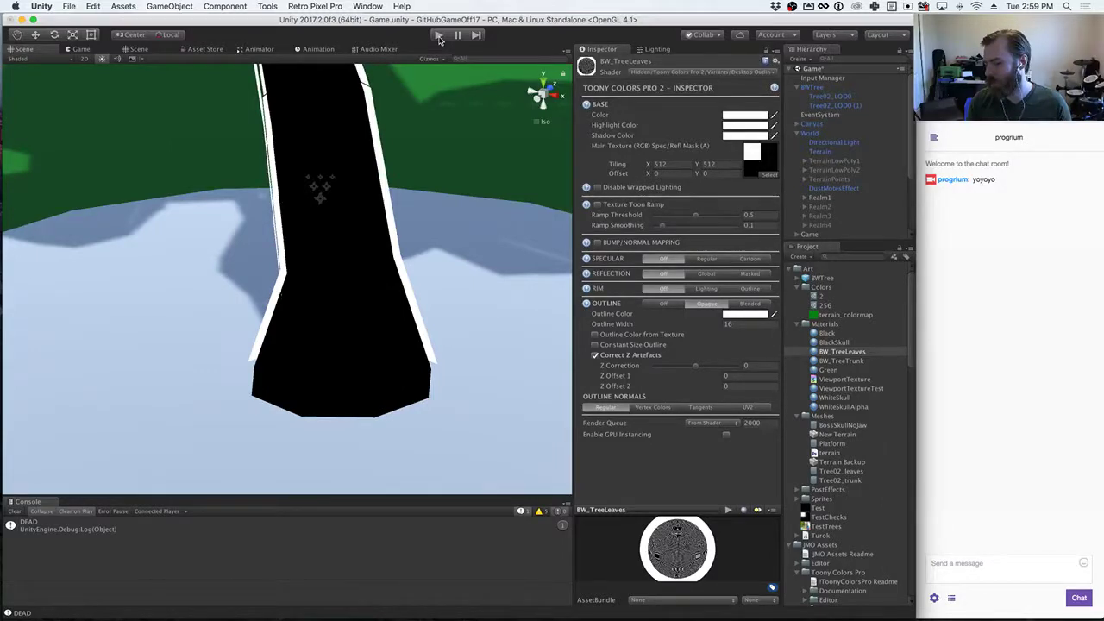
click(438, 36)
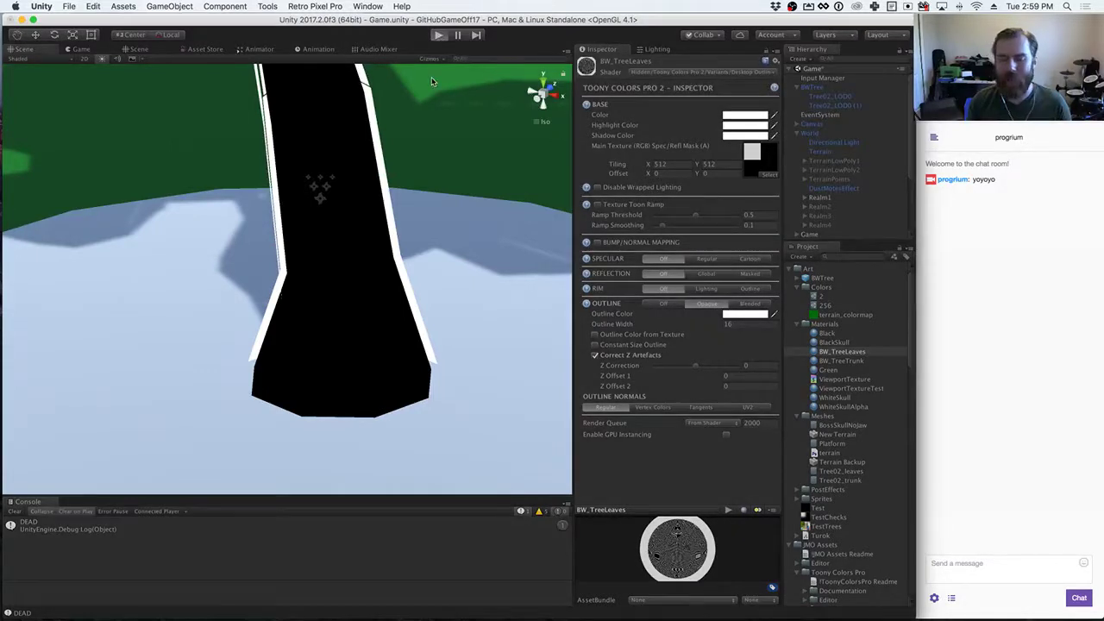
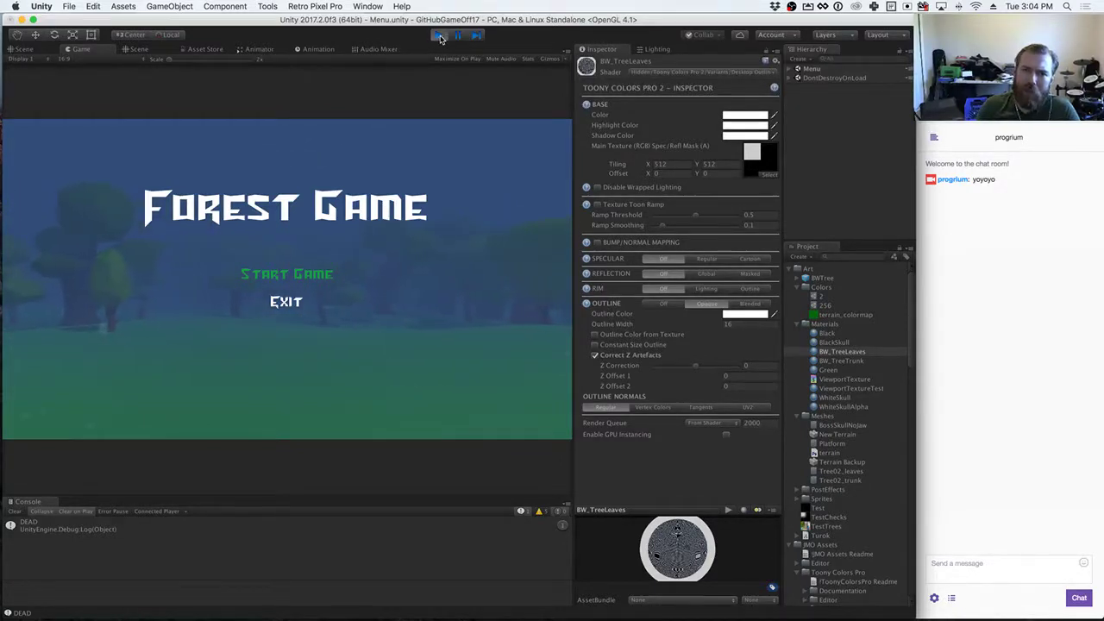
click(440, 35)
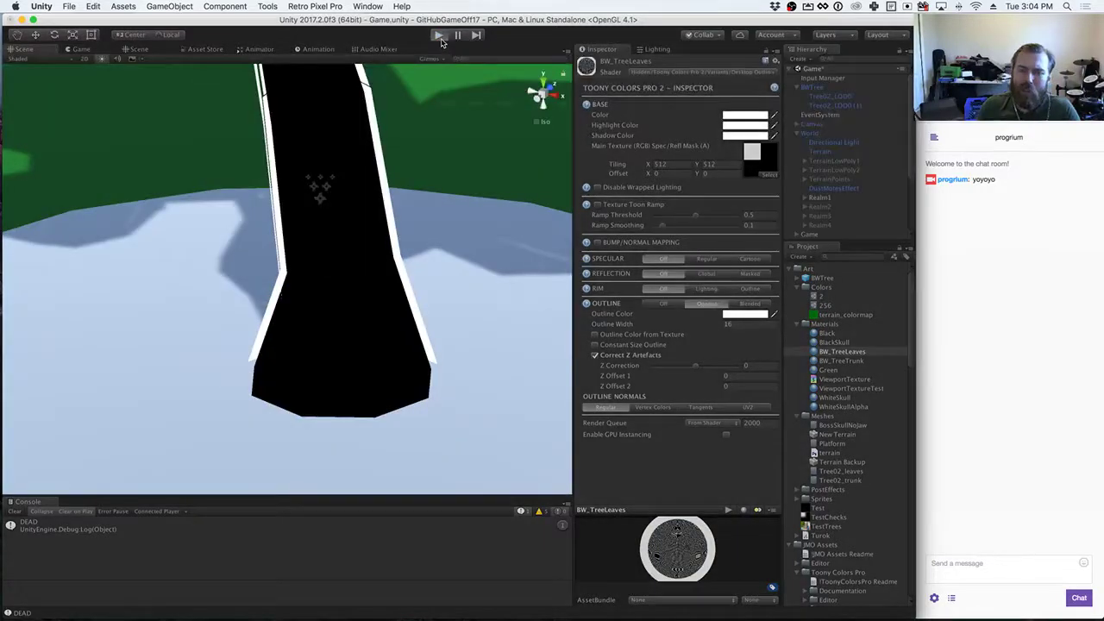
click(439, 35)
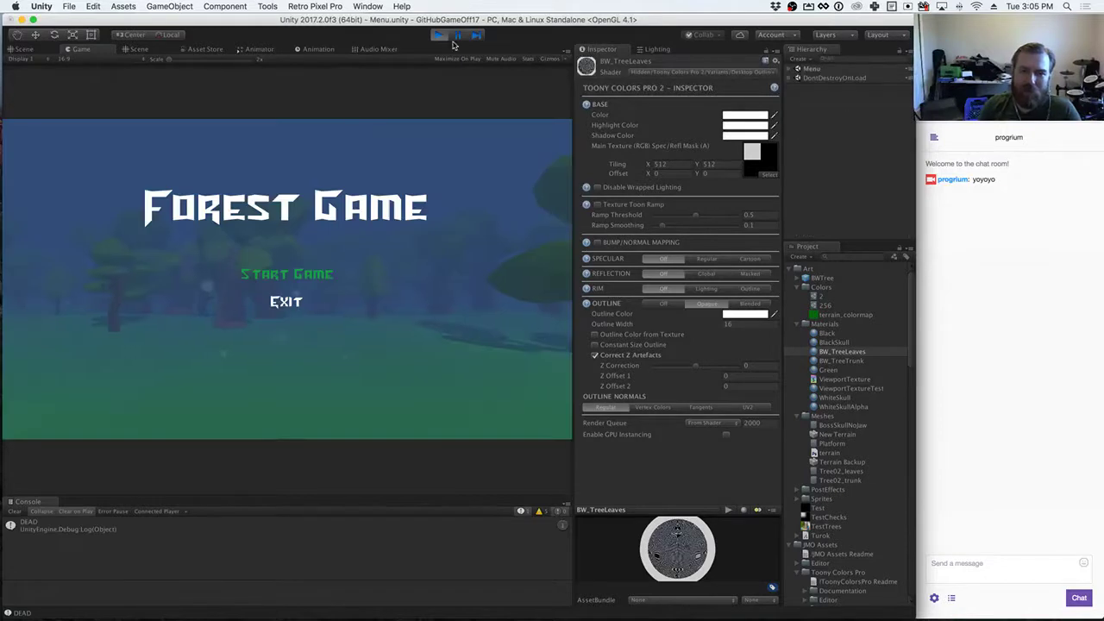
key(super+p)
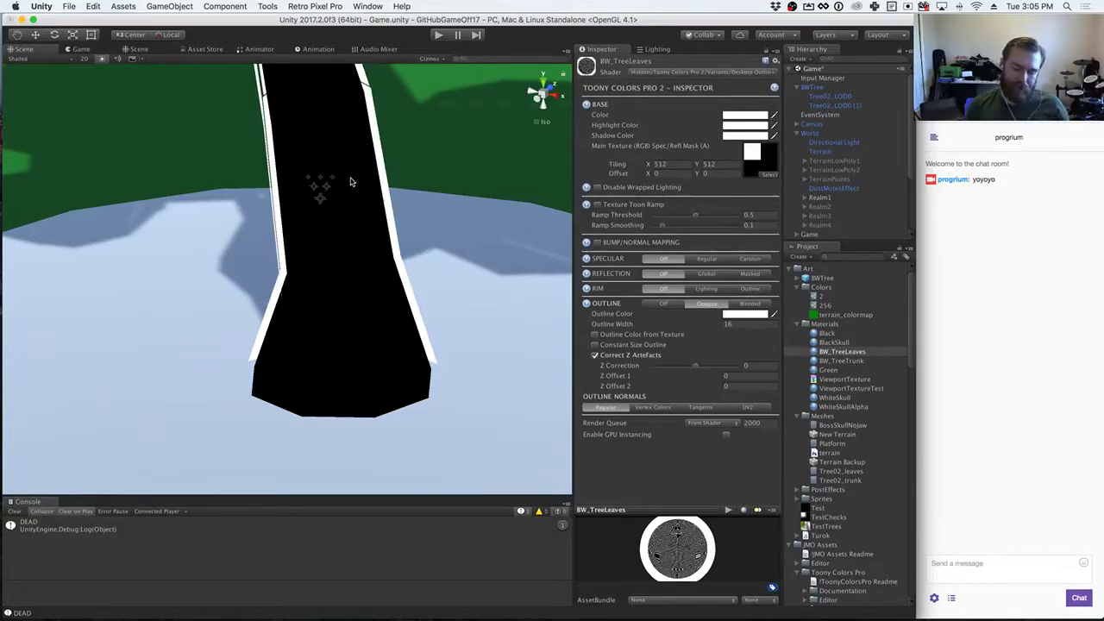
Step: Examine the whole black-and-white tree from several angles in the perspective scene view
alt+drag(441, 270, 423, 209)
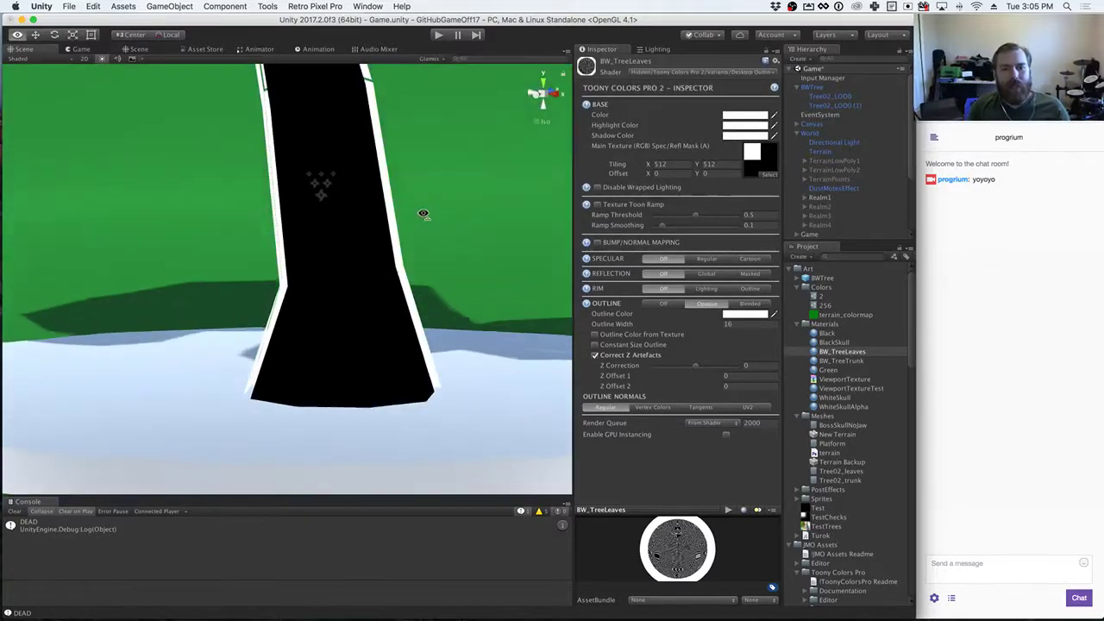
click(125, 50)
alt+drag(466, 312, 420, 315)
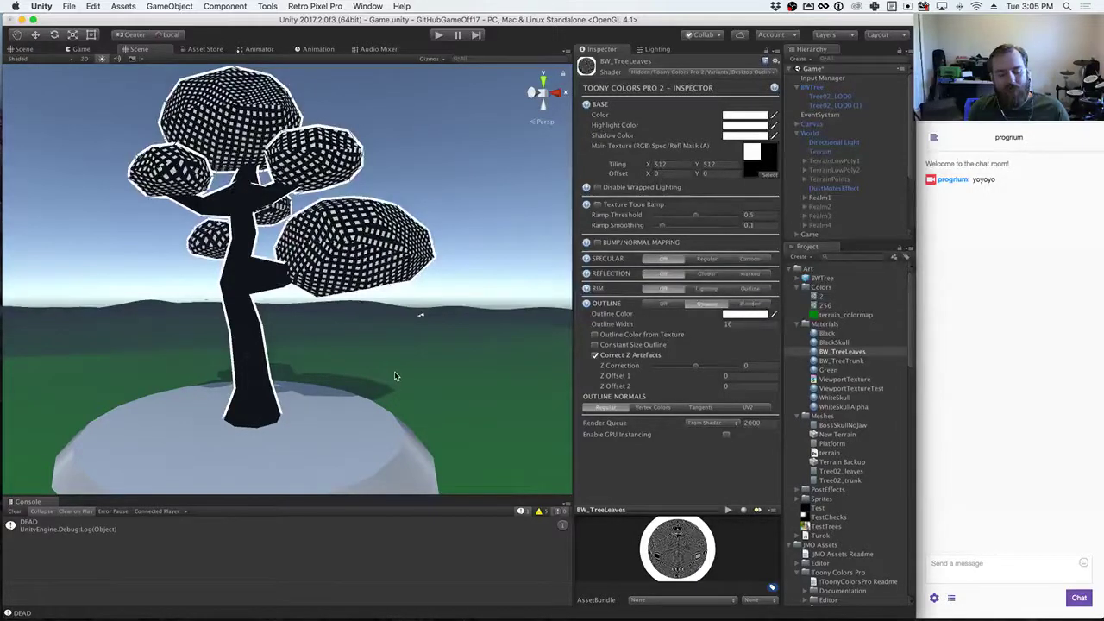
mouse_move(434, 374)
alt+mouse_down()
mouse_move(409, 370)
mouse_move(440, 376)
alt+mouse_up()
scroll(463, 387, down, 5)
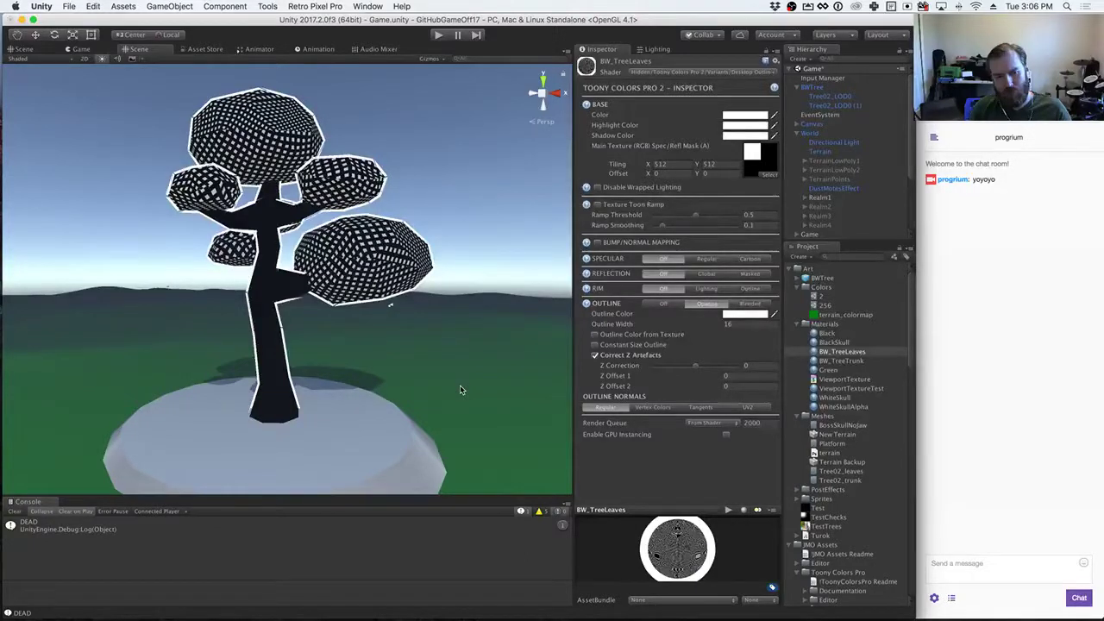
Step: Inspect the co_Tree02 prefab's LOD Group settings in the Prefabs Trees folder
scroll(822, 490, down, 10)
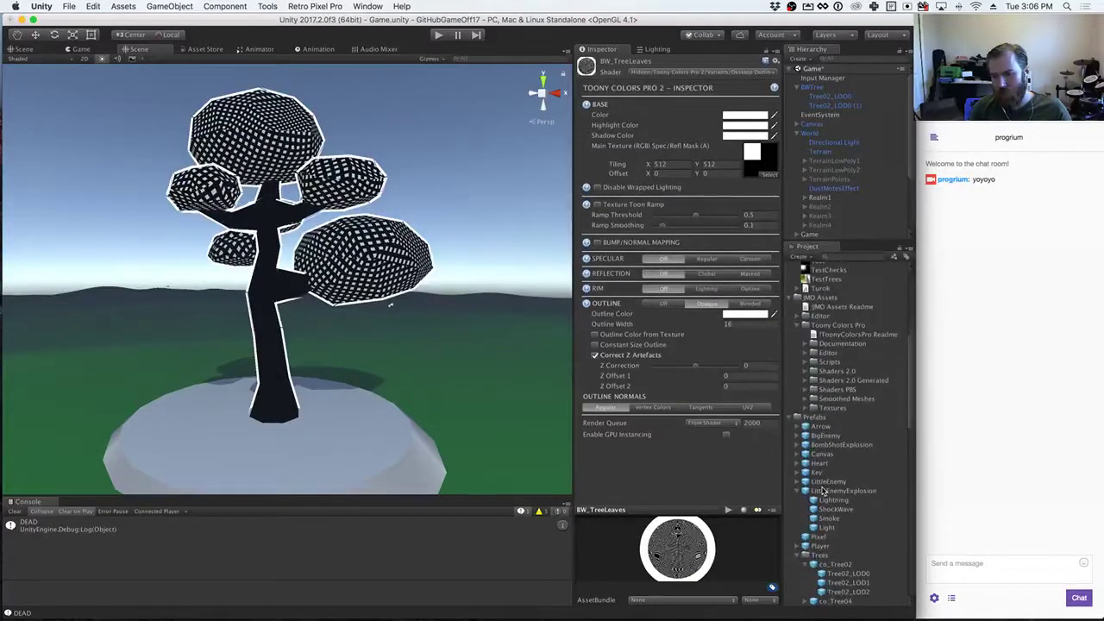
scroll(822, 490, down, 4)
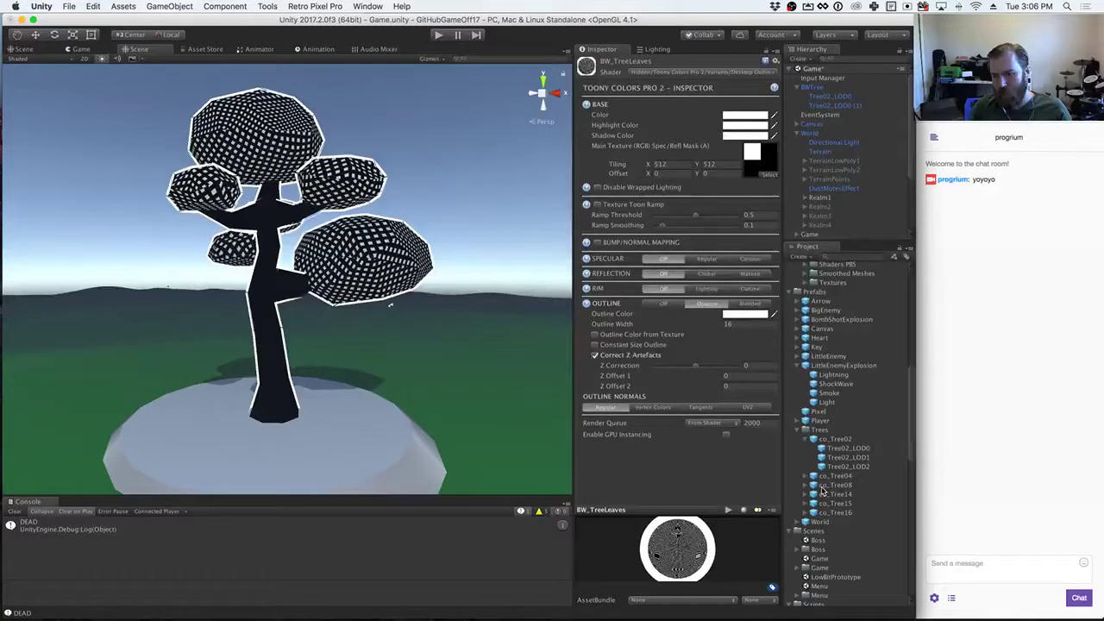
click(833, 440)
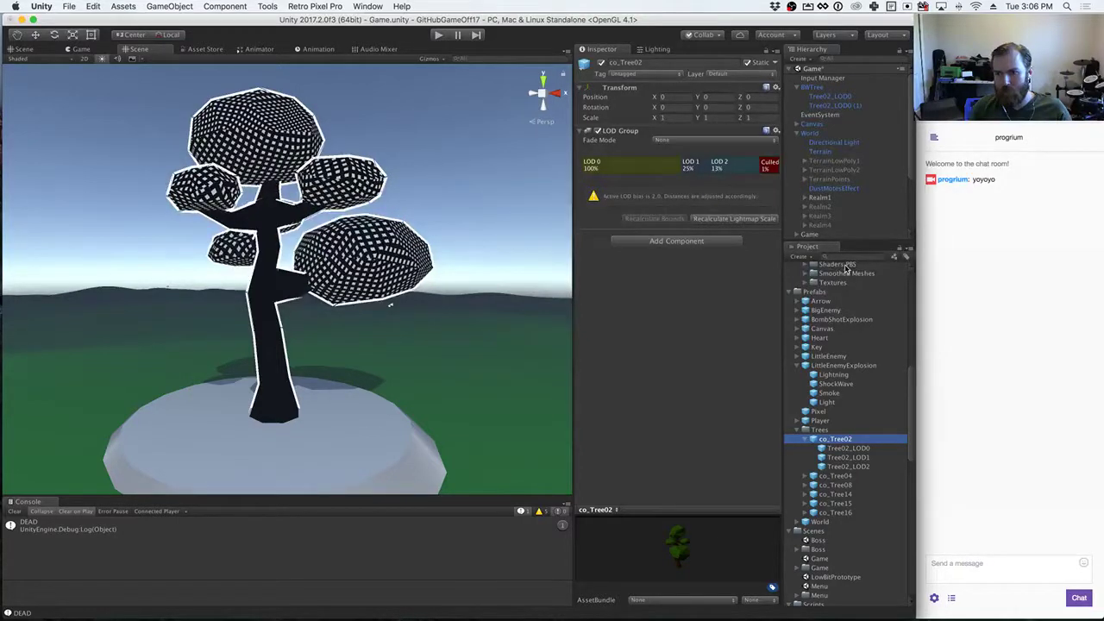
scroll(845, 284, up, 10)
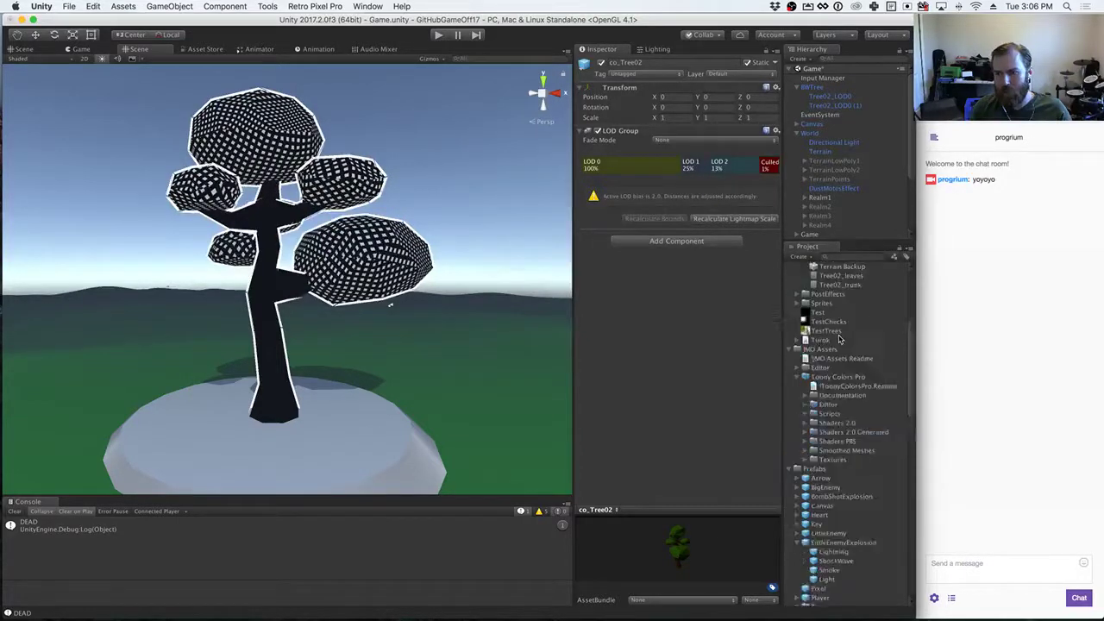
Step: Apply the scene BWTree's changes to its prefab and inspect its Tree02_LOD0 trunk object
click(812, 87)
click(749, 83)
click(825, 279)
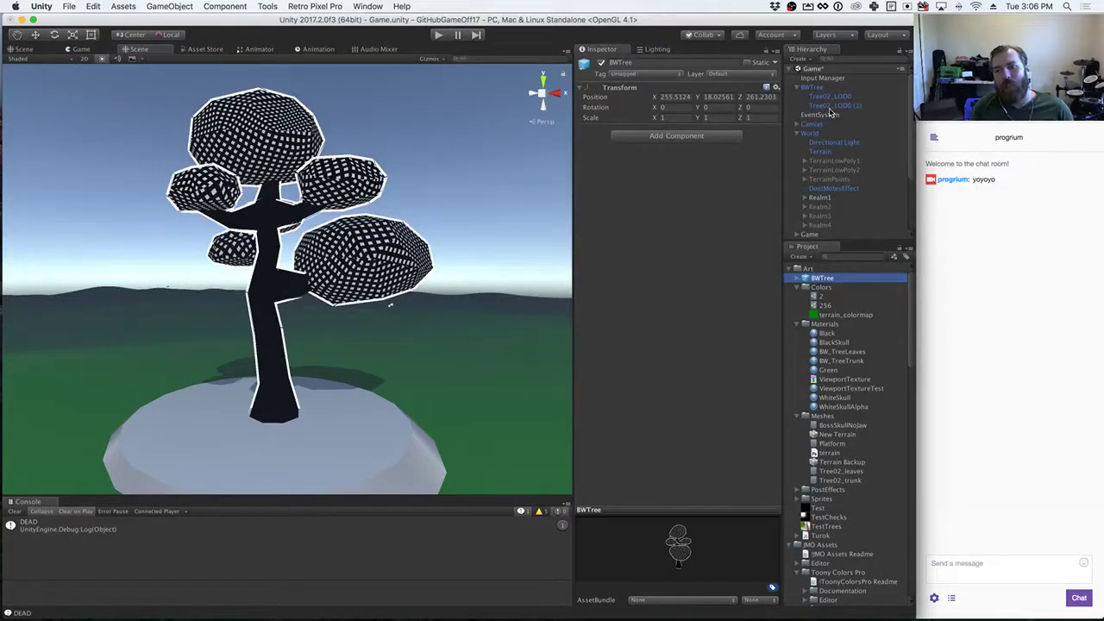
click(811, 88)
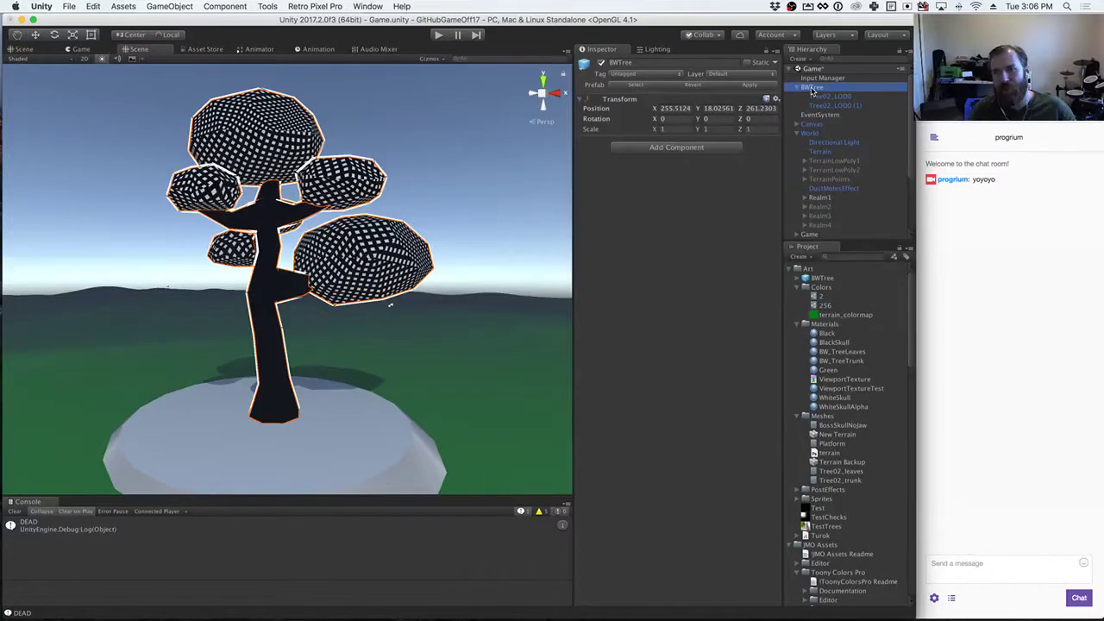
click(821, 97)
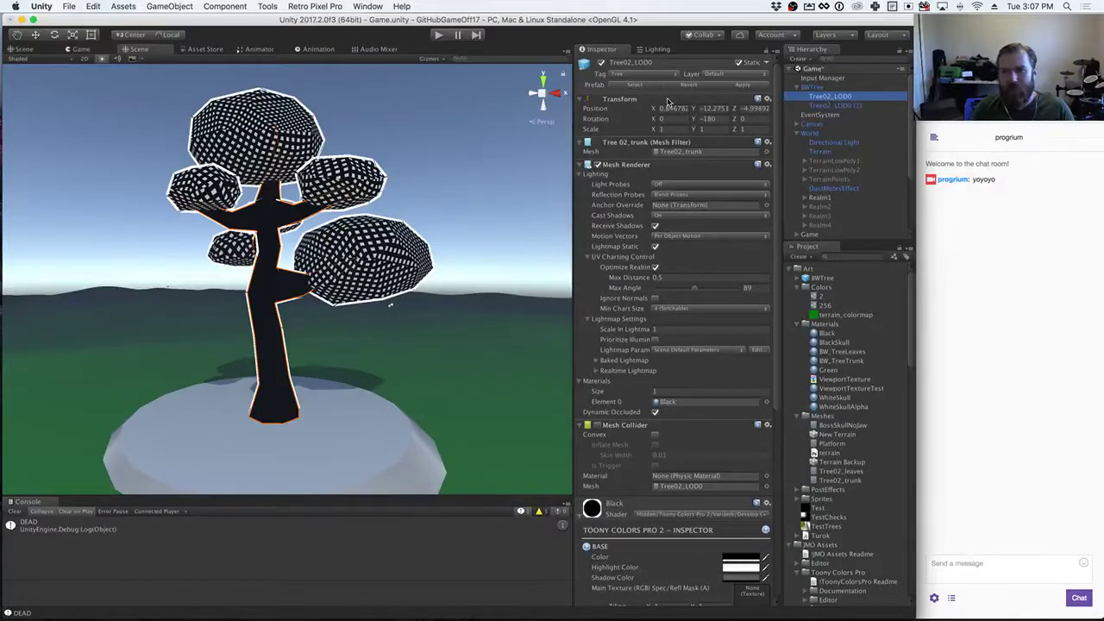
Step: Run the game and walk around the forest, viewing the black-and-white tree from different distances and directions
click(439, 35)
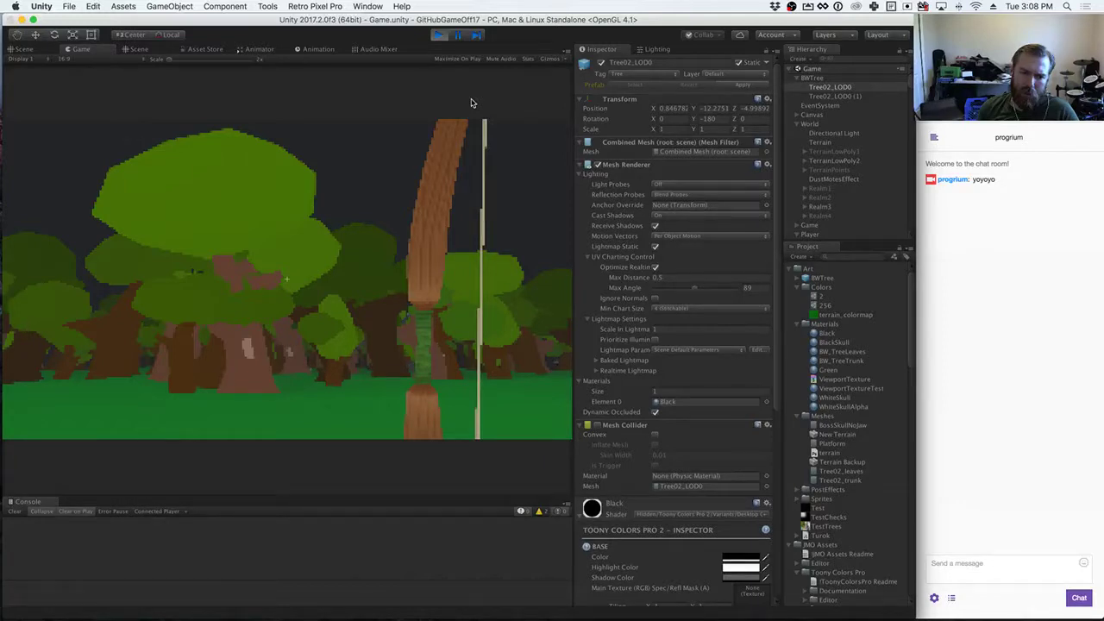
key(w)
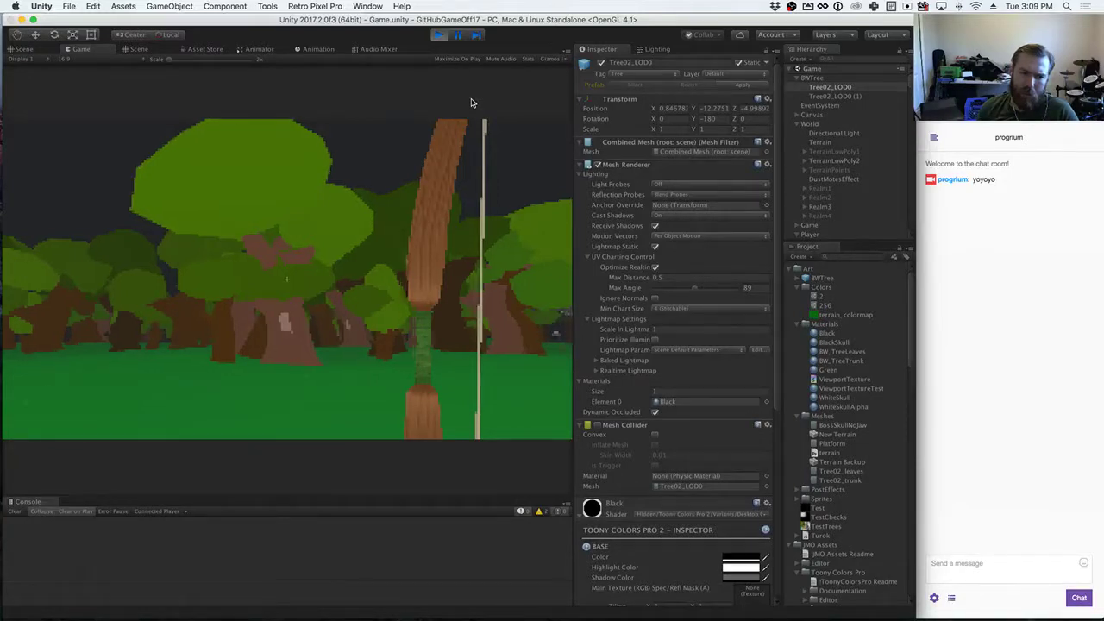
key(s)
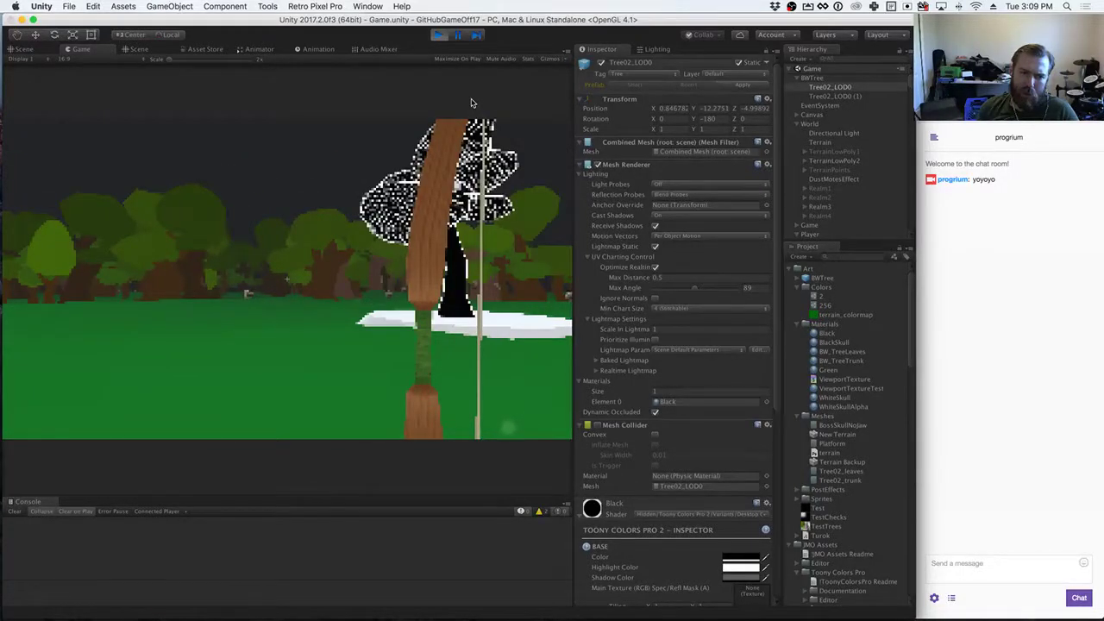
key(w)
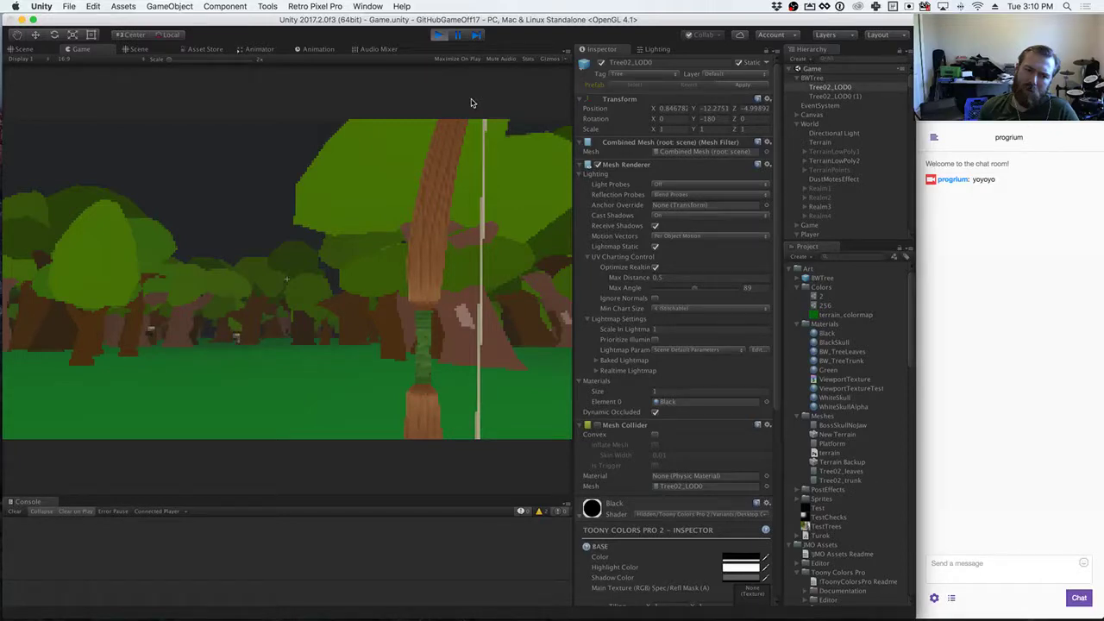
key(Left)
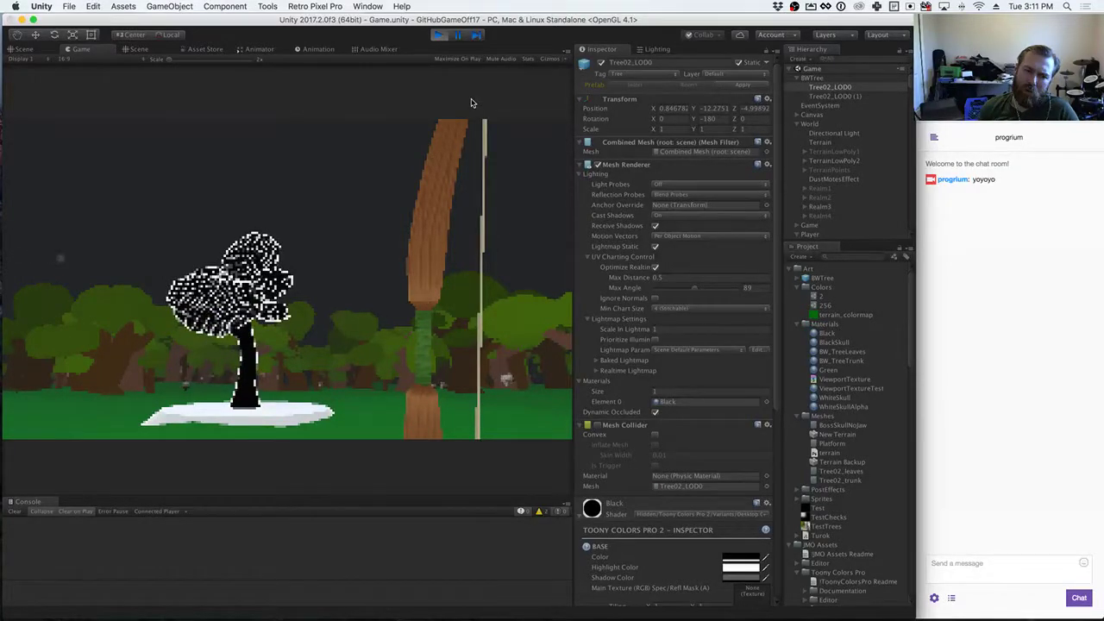
key(Right)
key(Left)
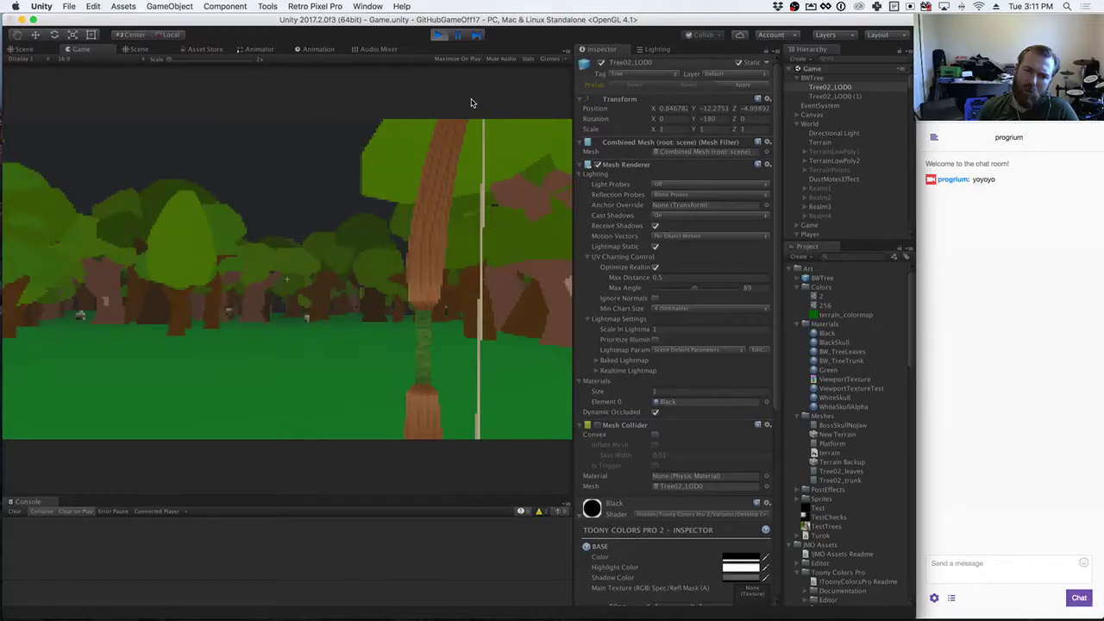
key(Left)
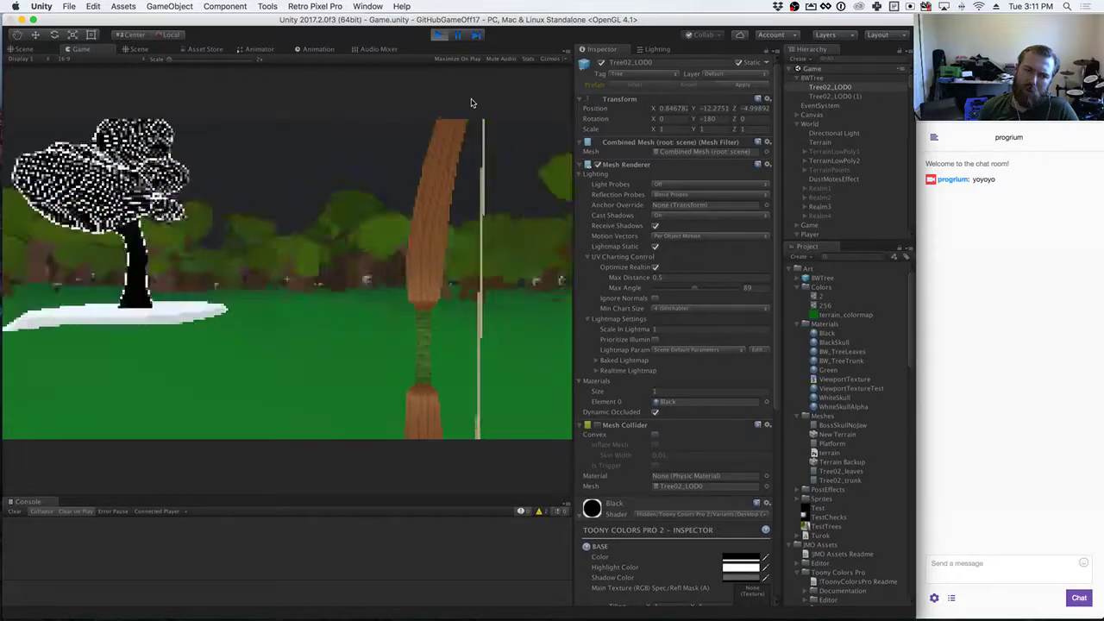
key(Right)
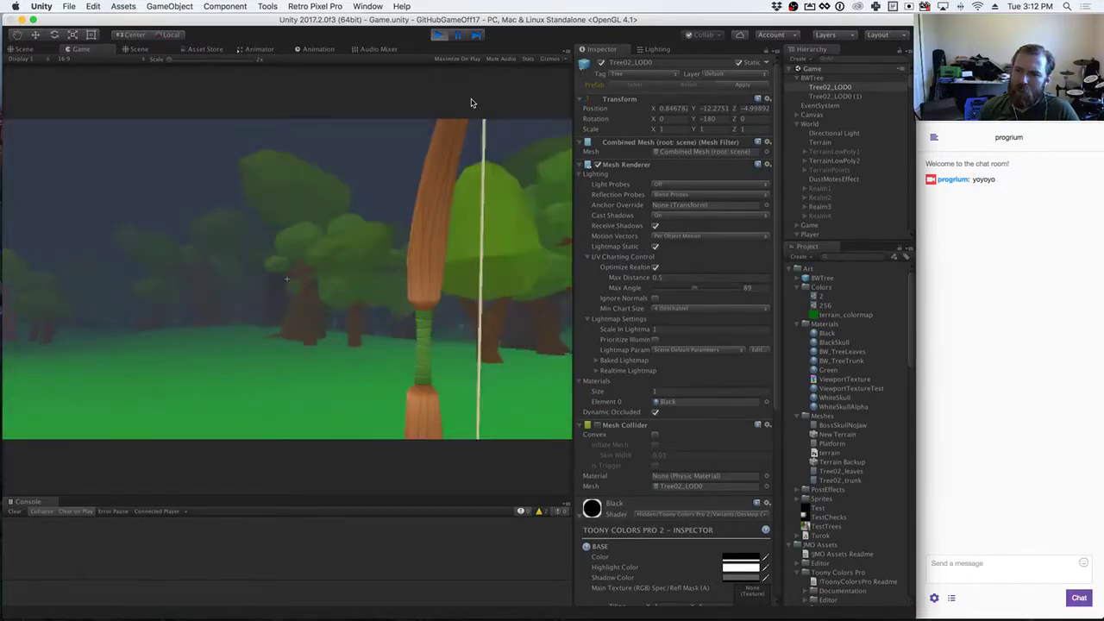
Step: Examine the Directional Light's properties and the scene's lighting settings while the game runs
click(827, 134)
click(489, 164)
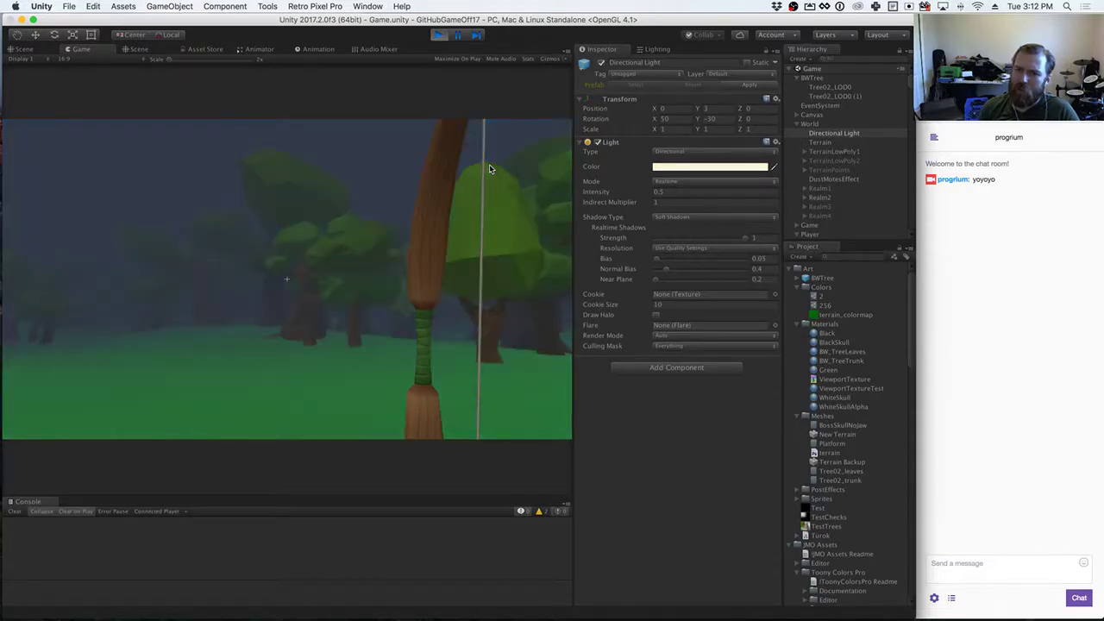
click(664, 50)
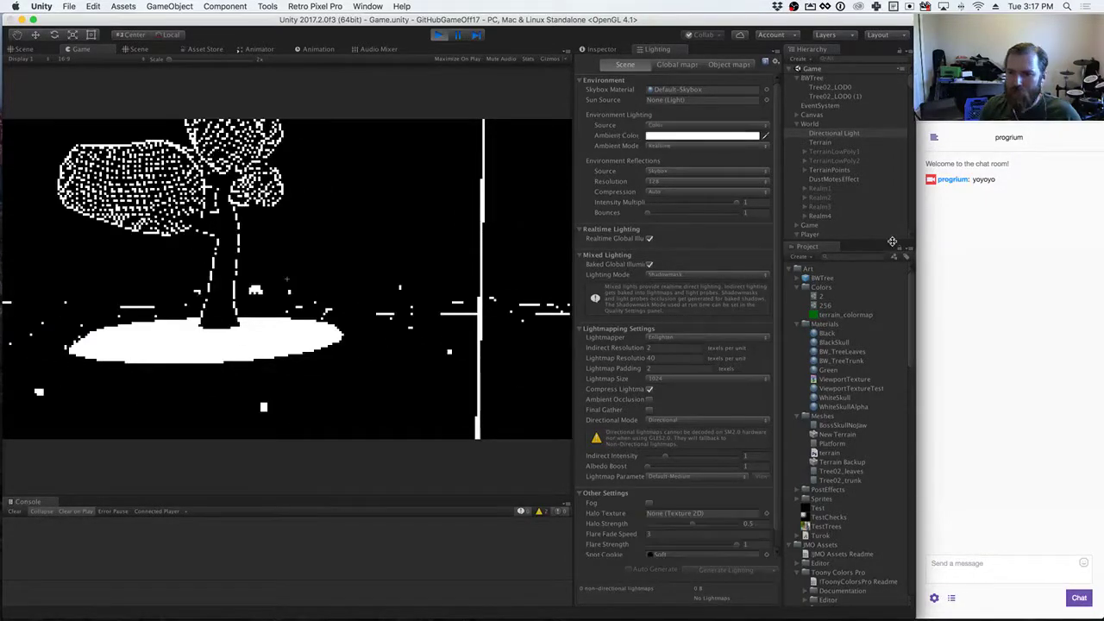
Step: Try Retro Pixel Pro opacities from 0 to 0.945 on the player's Realm4 camera, ending at 0.495, and exit Play mode
scroll(833, 221, down, 5)
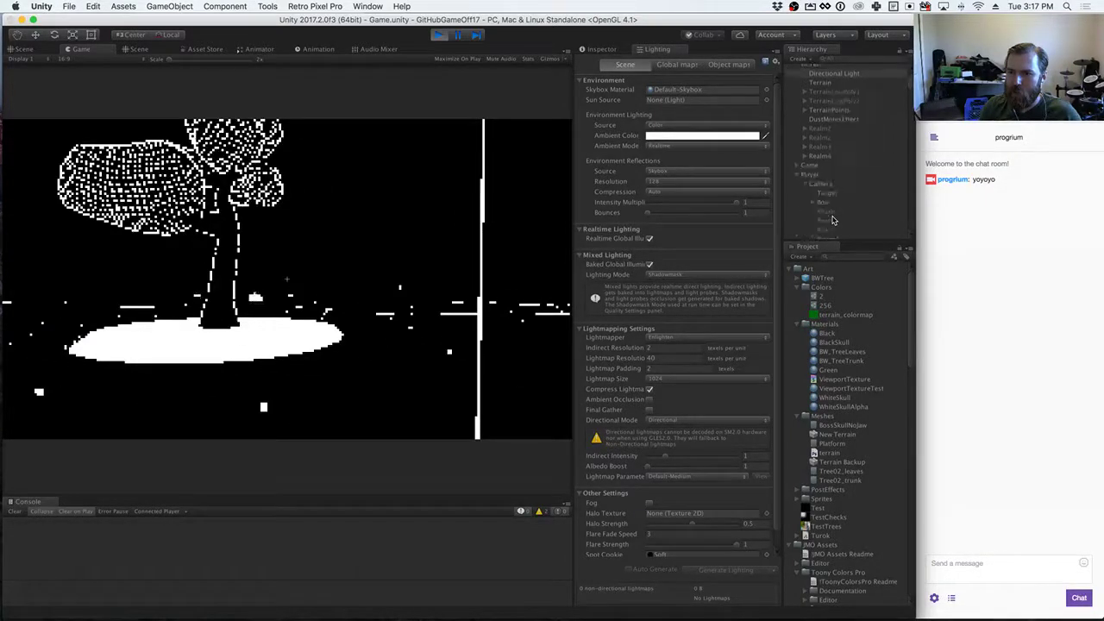
click(829, 218)
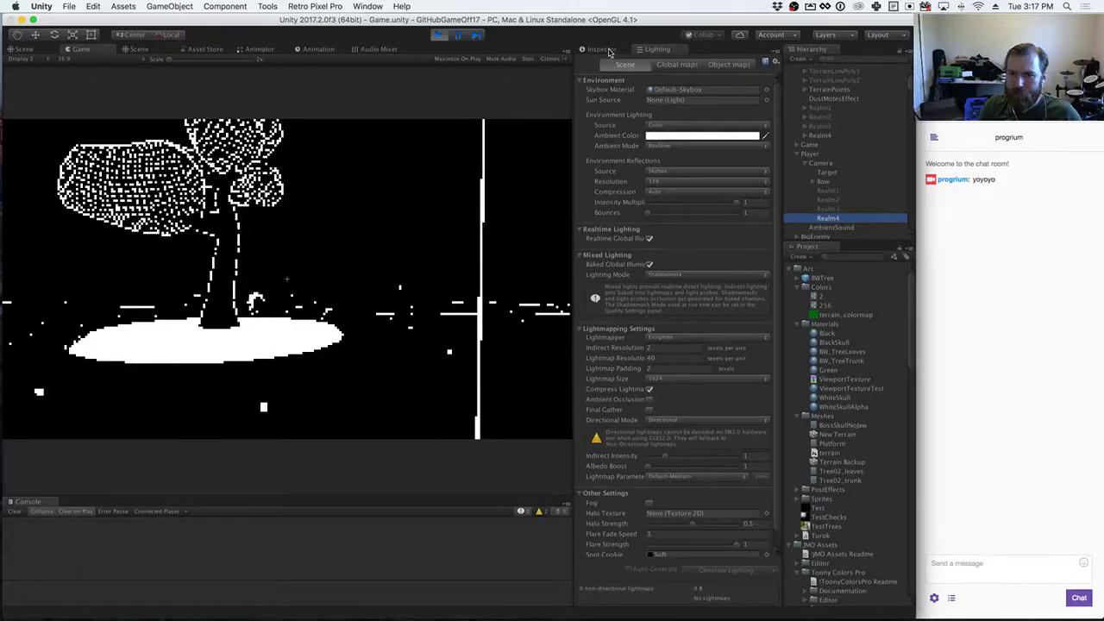
click(609, 50)
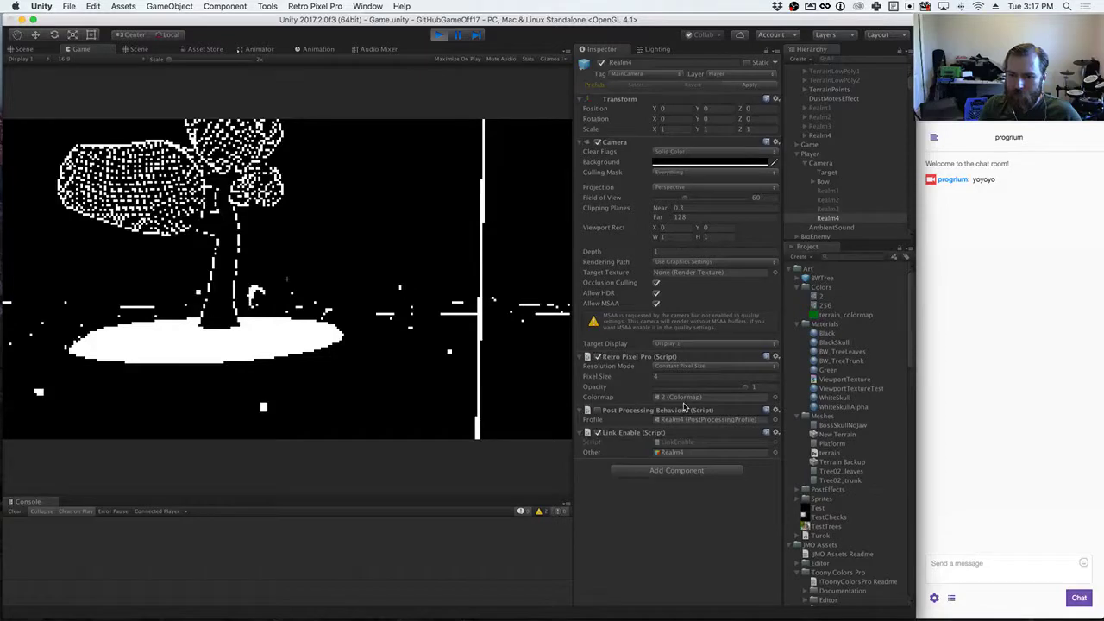
drag(748, 391, 619, 390)
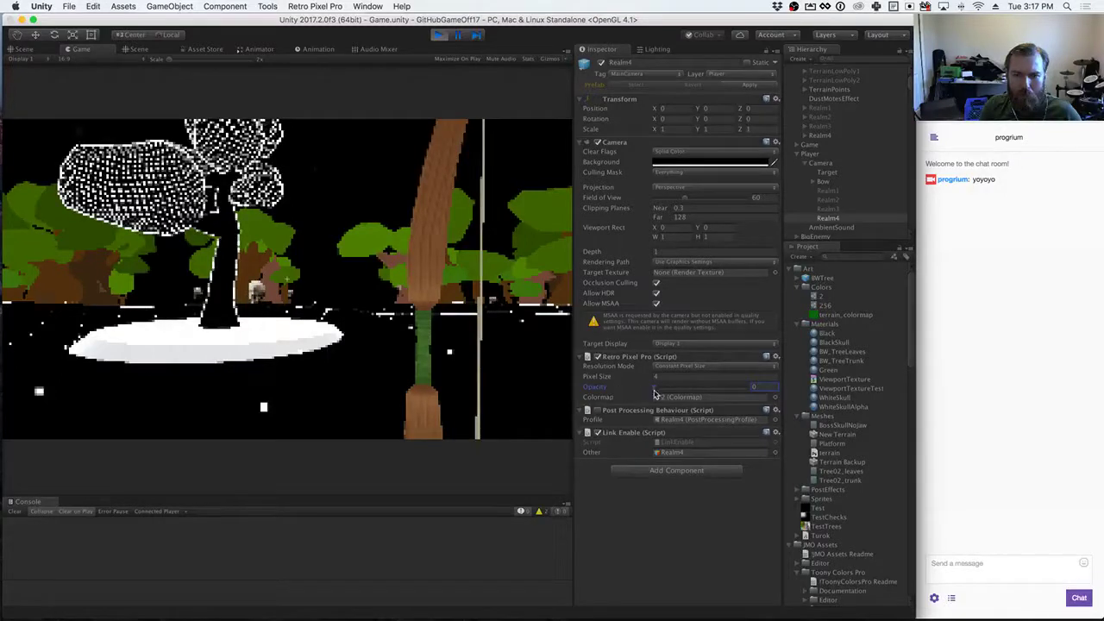
drag(658, 392, 700, 394)
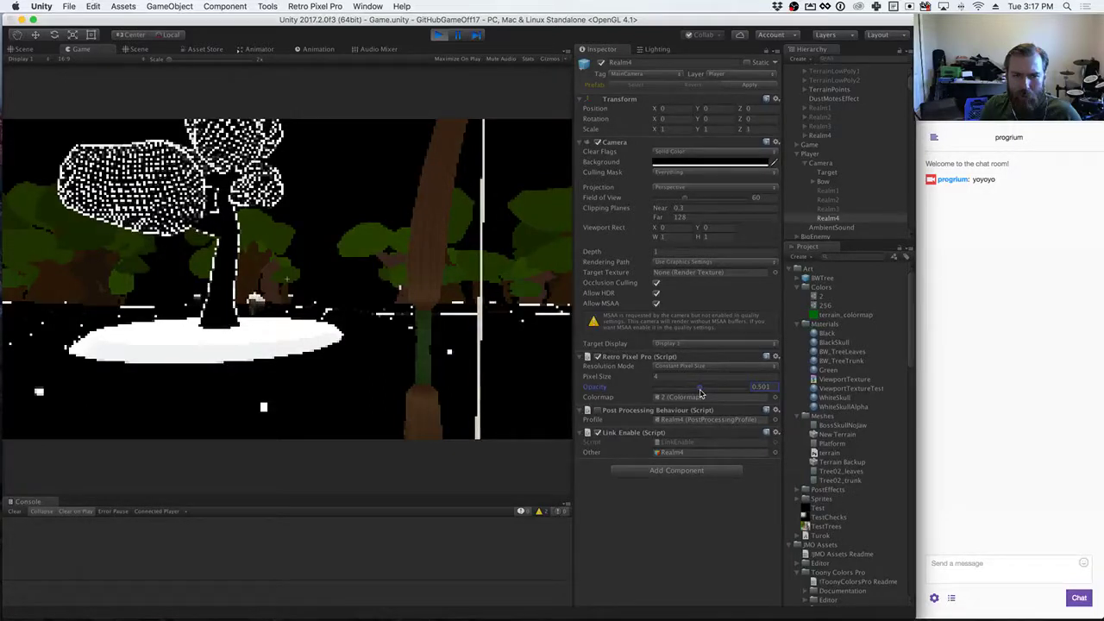
drag(700, 395, 740, 404)
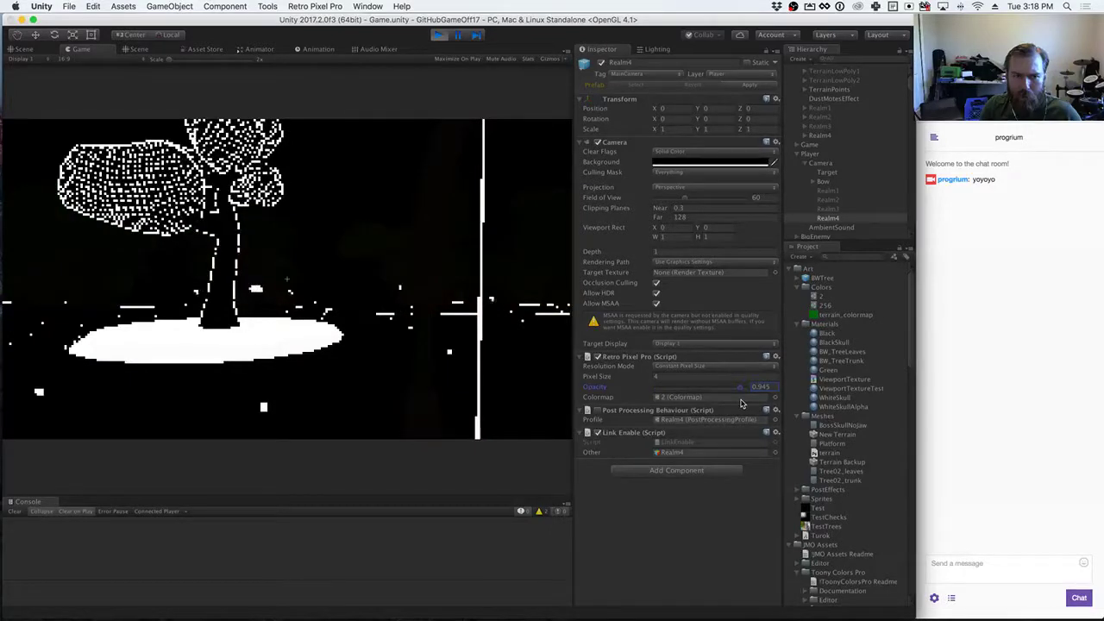
drag(740, 404, 682, 404)
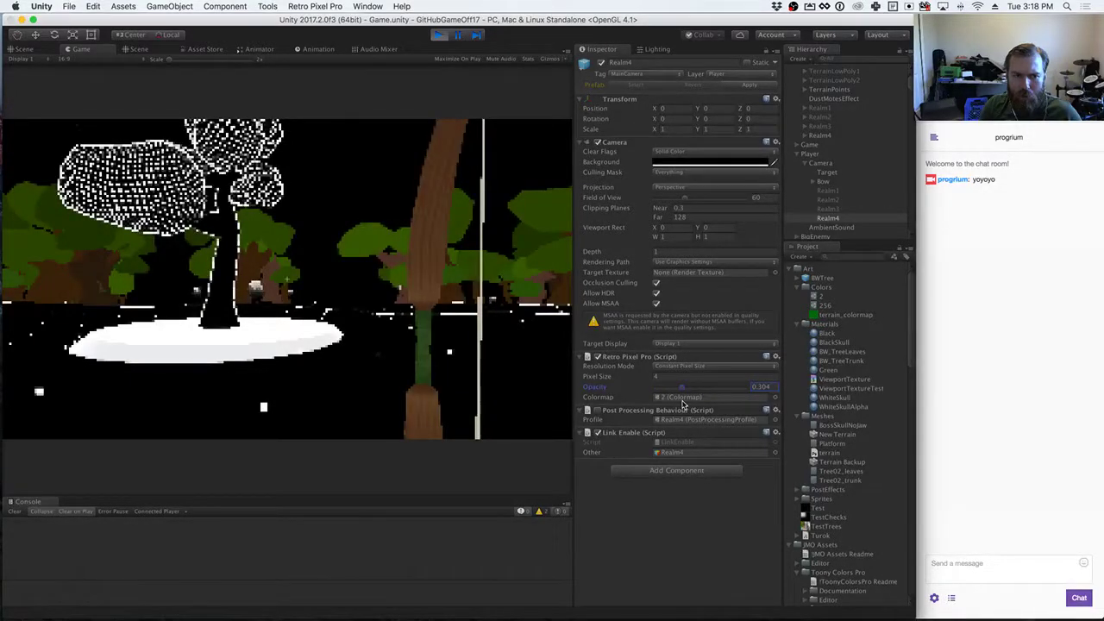
drag(682, 404, 701, 405)
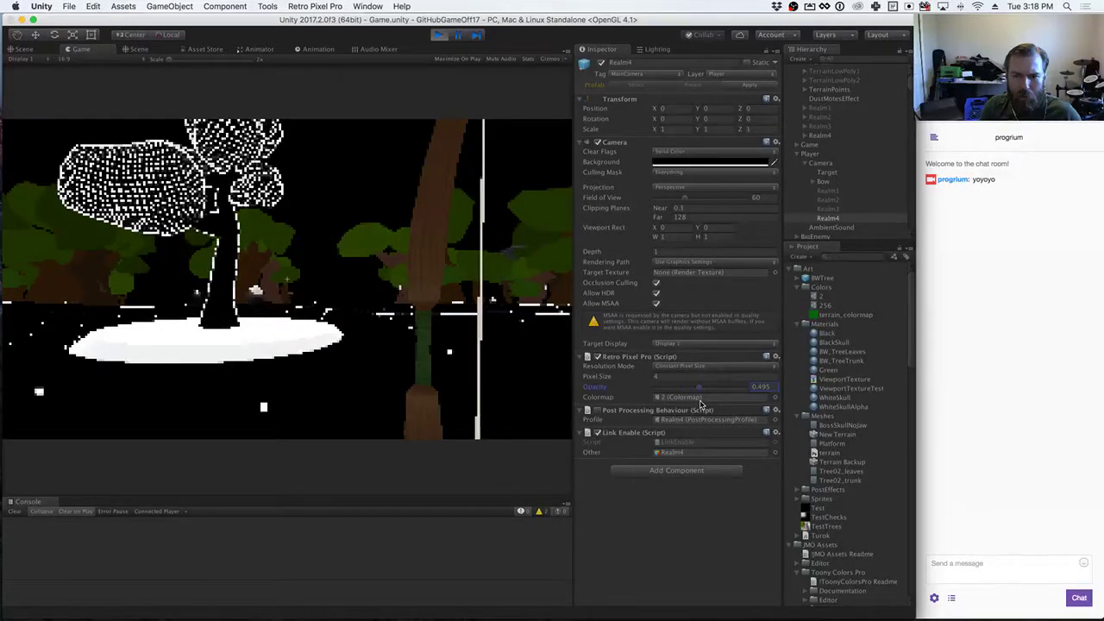
key(super+p)
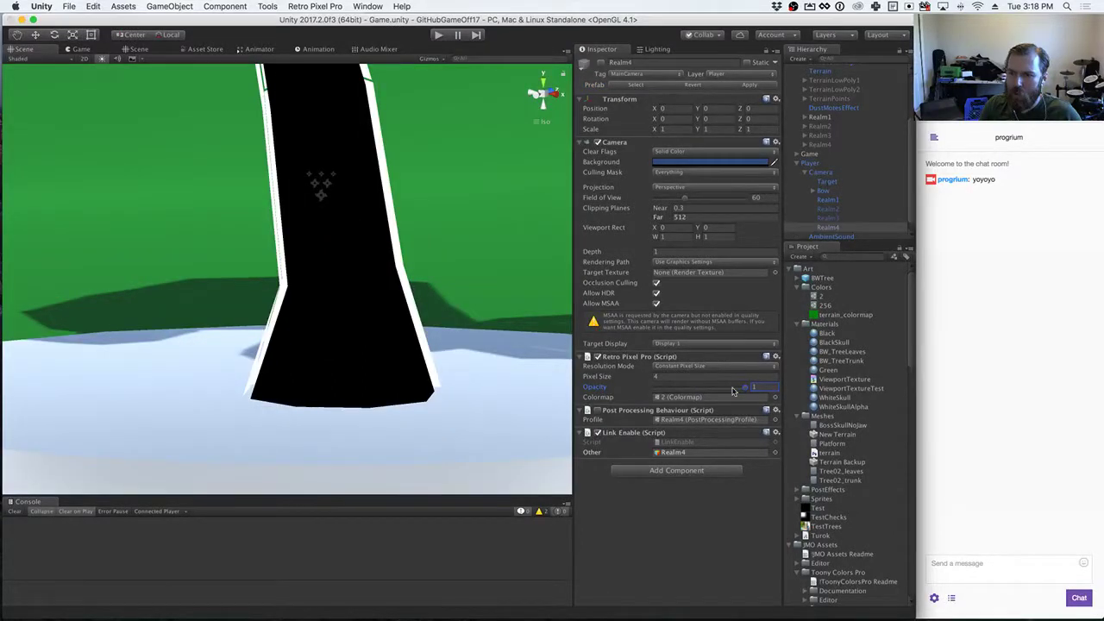
Step: Set the Retro Pixel Pro opacity on the player's Realm4 camera to 0.4
drag(744, 388, 698, 392)
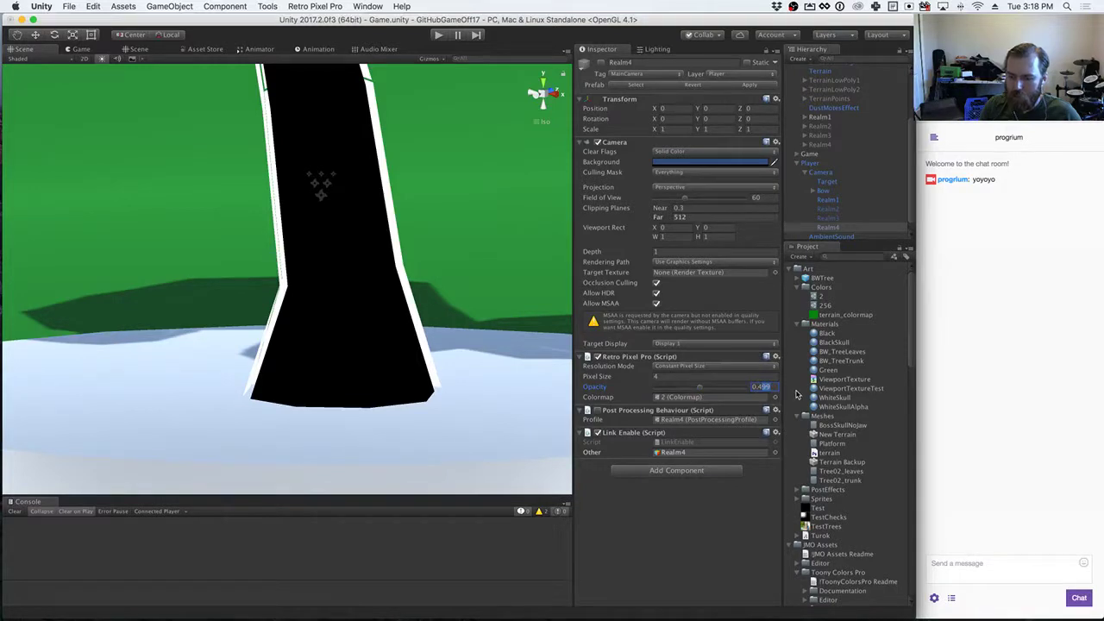
text(0.4)
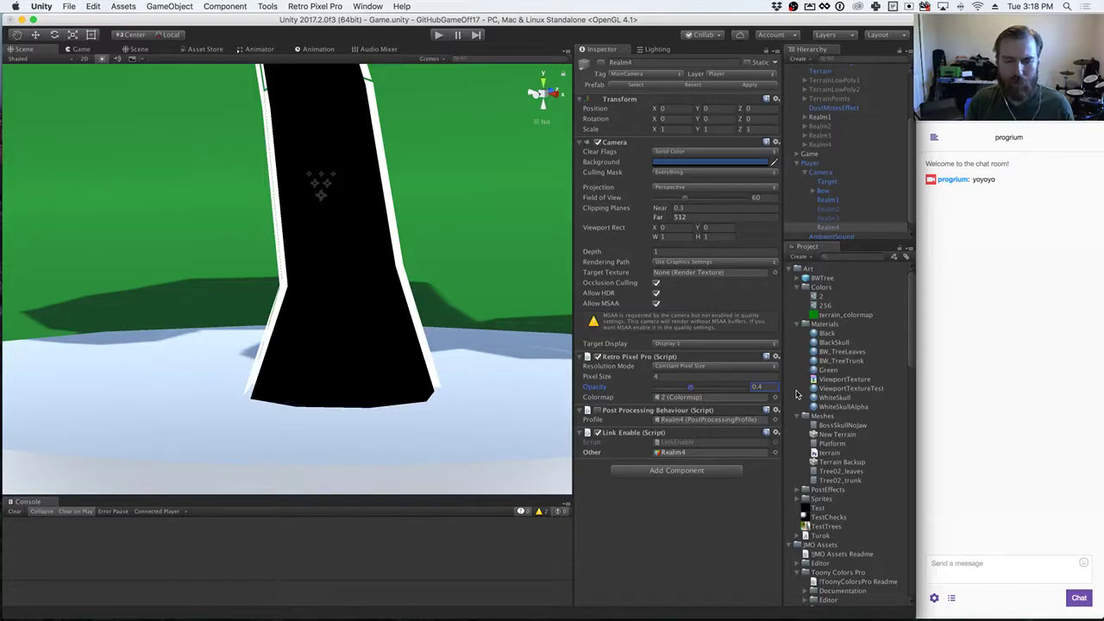
Step: Switch to MonoDevelop and compare the fog, ambient and light settings in the scripts Realm1.cs, Realm2.cs and Realm3.cs
key(super+Tab)
key(super+Tab)
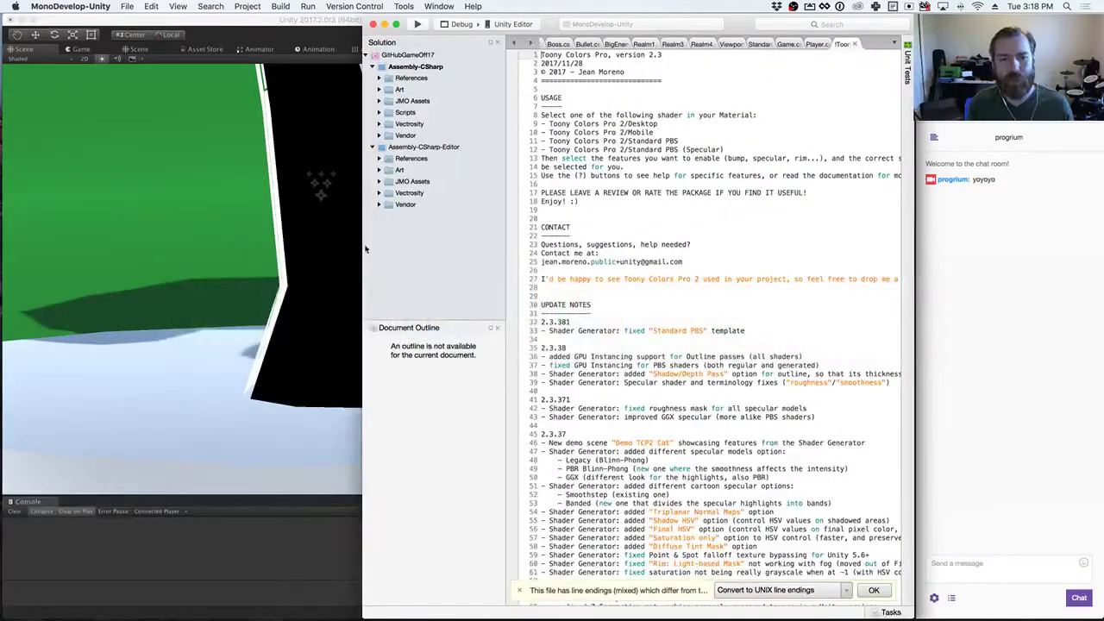
click(378, 113)
scroll(454, 308, down, 5)
scroll(454, 307, up, 2)
double_click(417, 196)
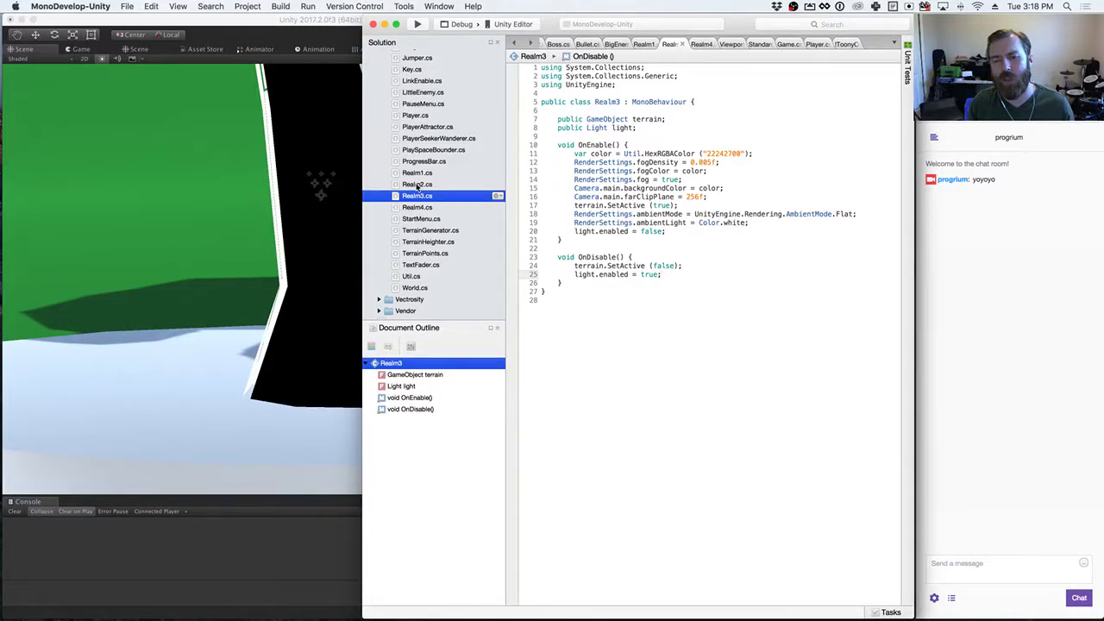
double_click(417, 184)
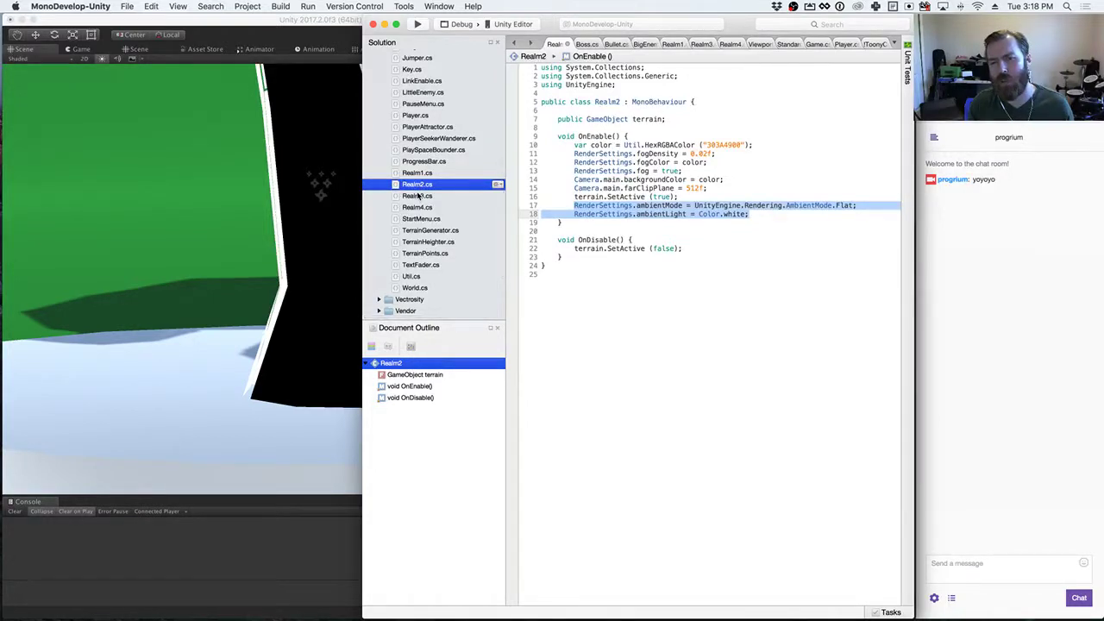
double_click(417, 196)
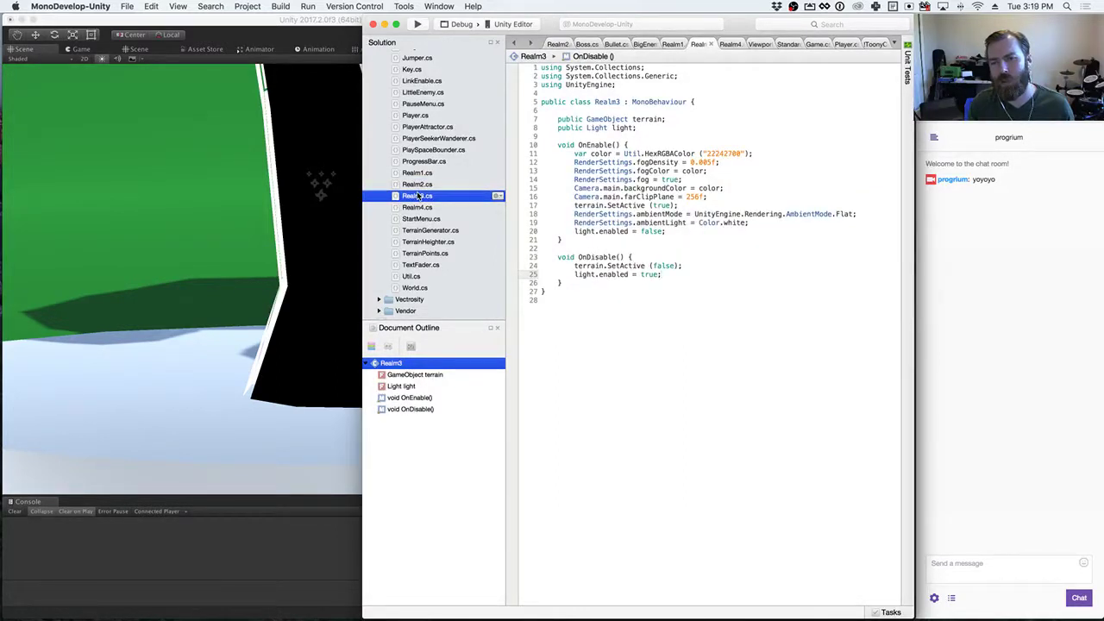
double_click(420, 173)
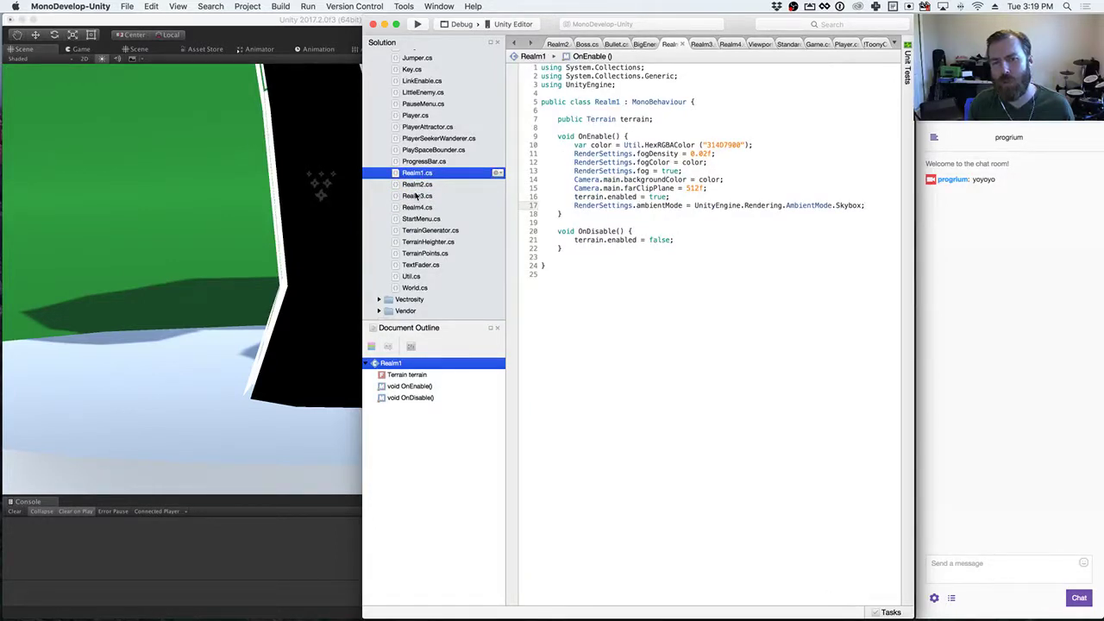
double_click(416, 195)
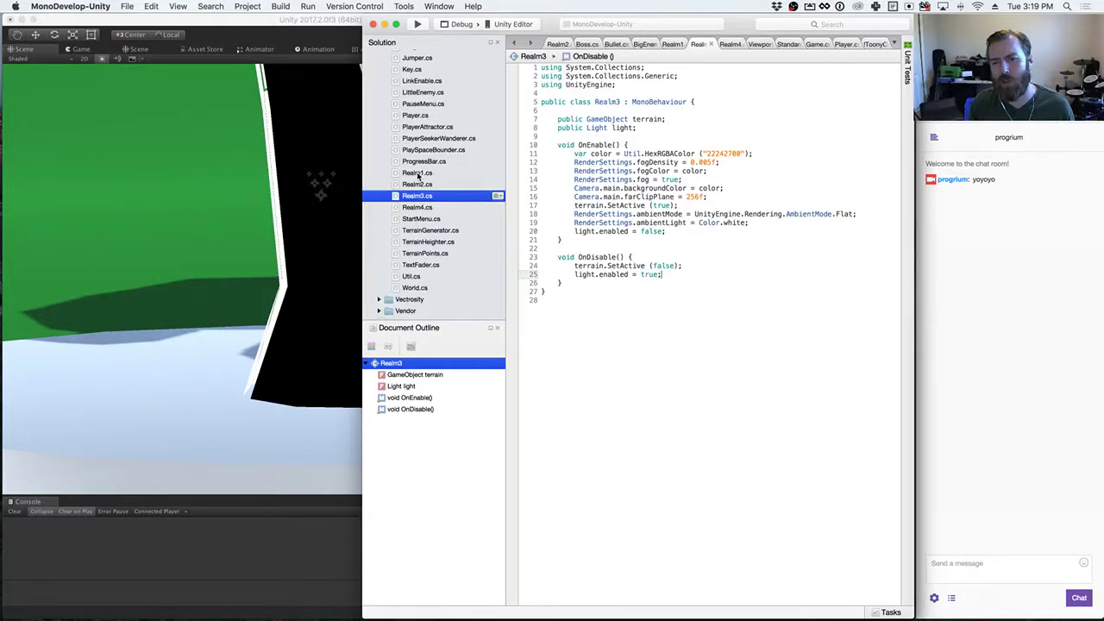
double_click(417, 173)
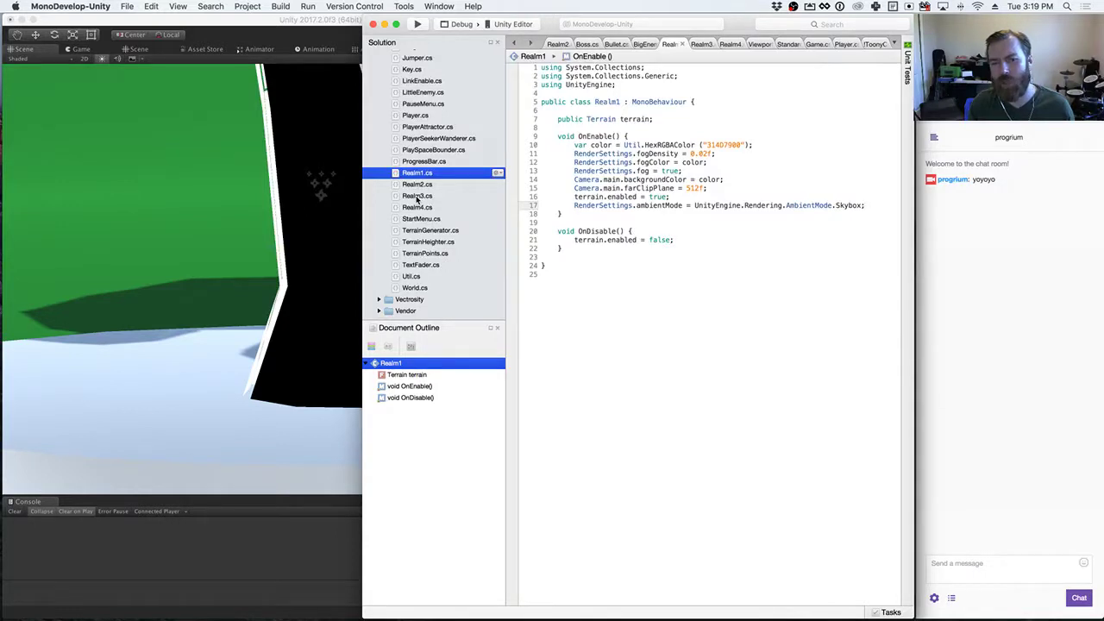
double_click(417, 196)
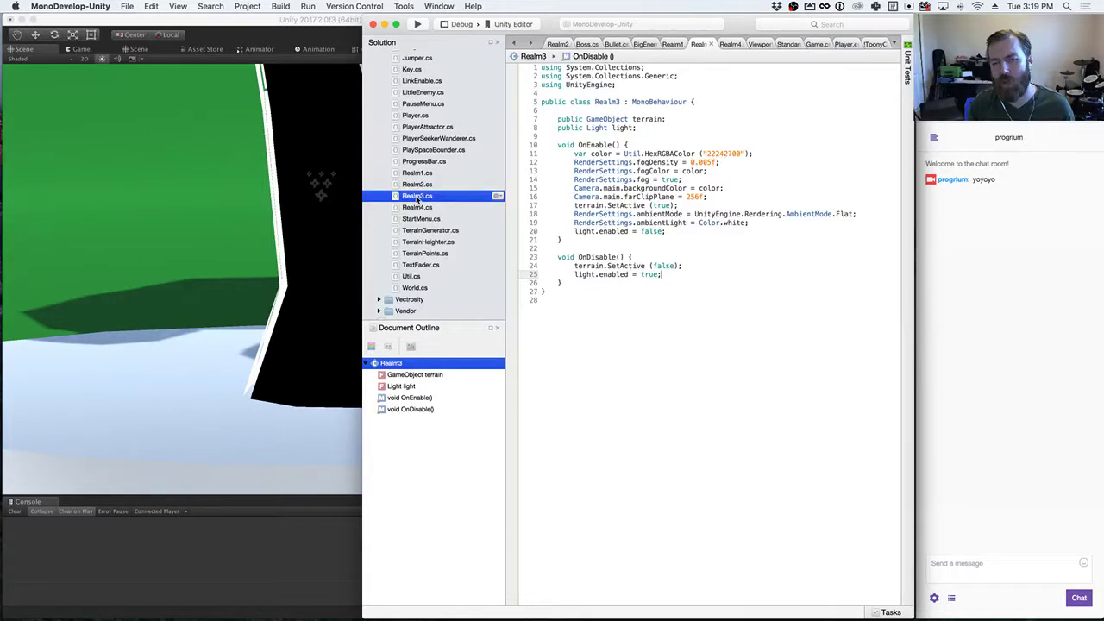
double_click(415, 174)
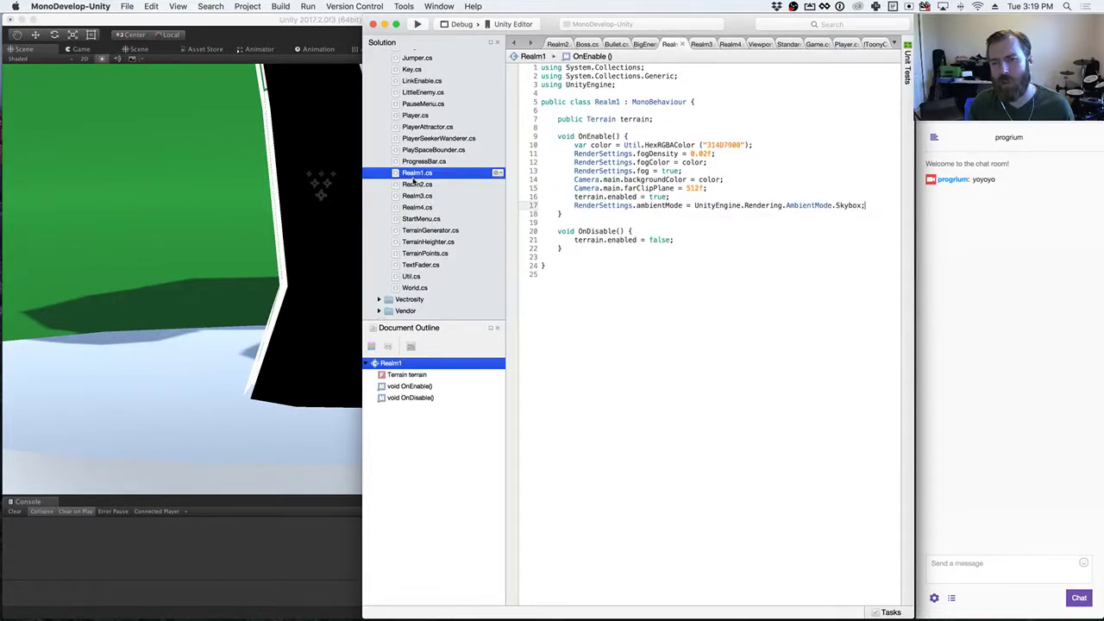
Step: Review the OnEnable and OnDisable code of all four realm scripts, including how Realm4.cs handles the terrain and light
double_click(415, 184)
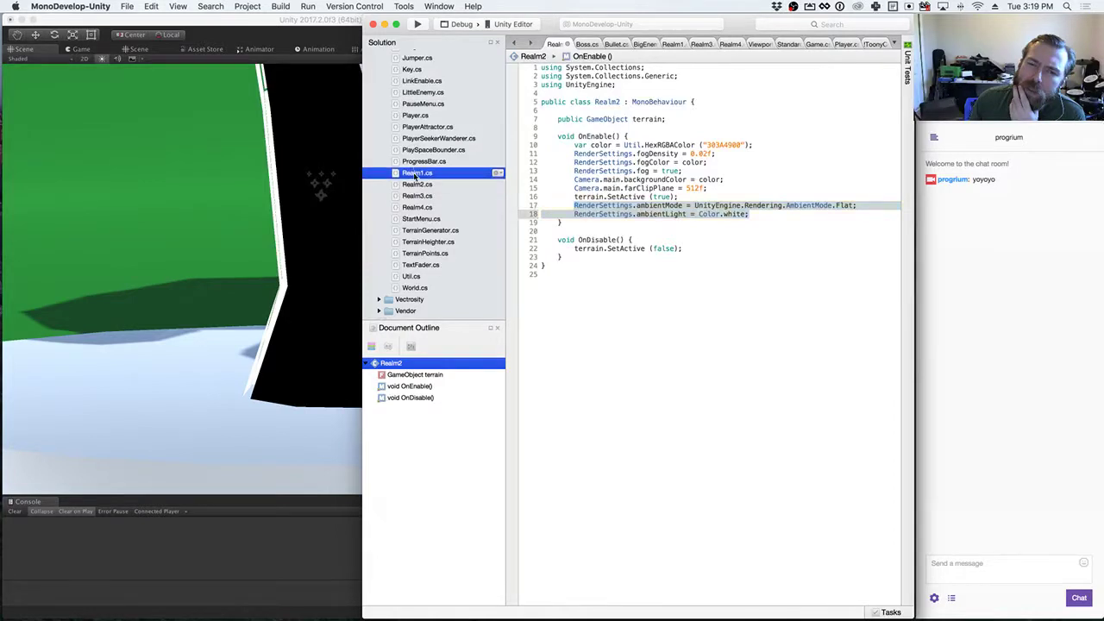
double_click(415, 174)
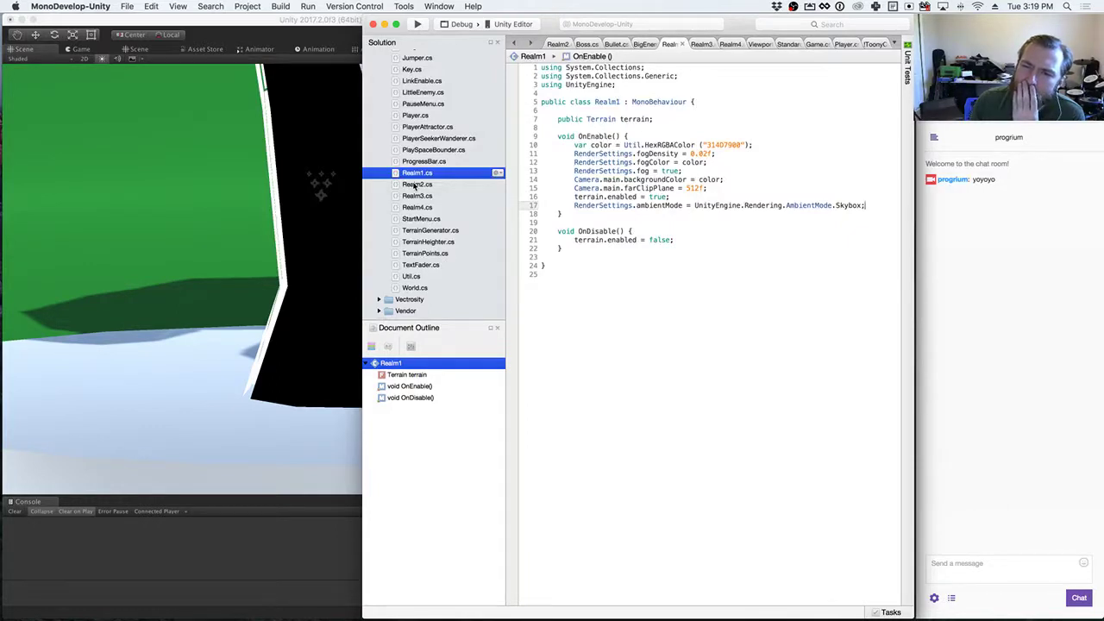
double_click(416, 185)
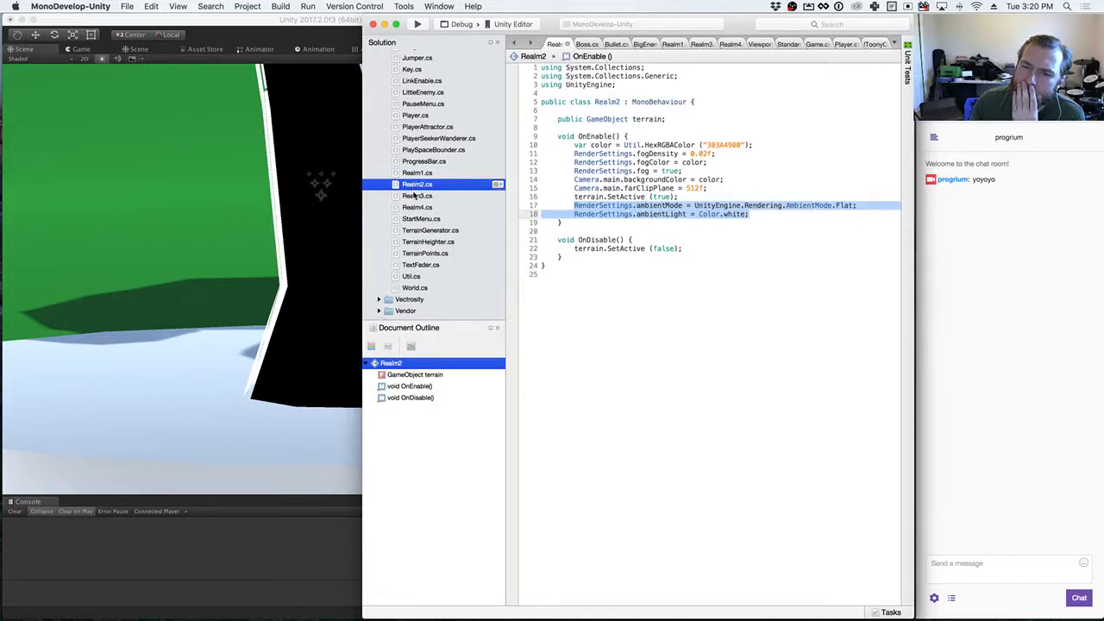
double_click(415, 195)
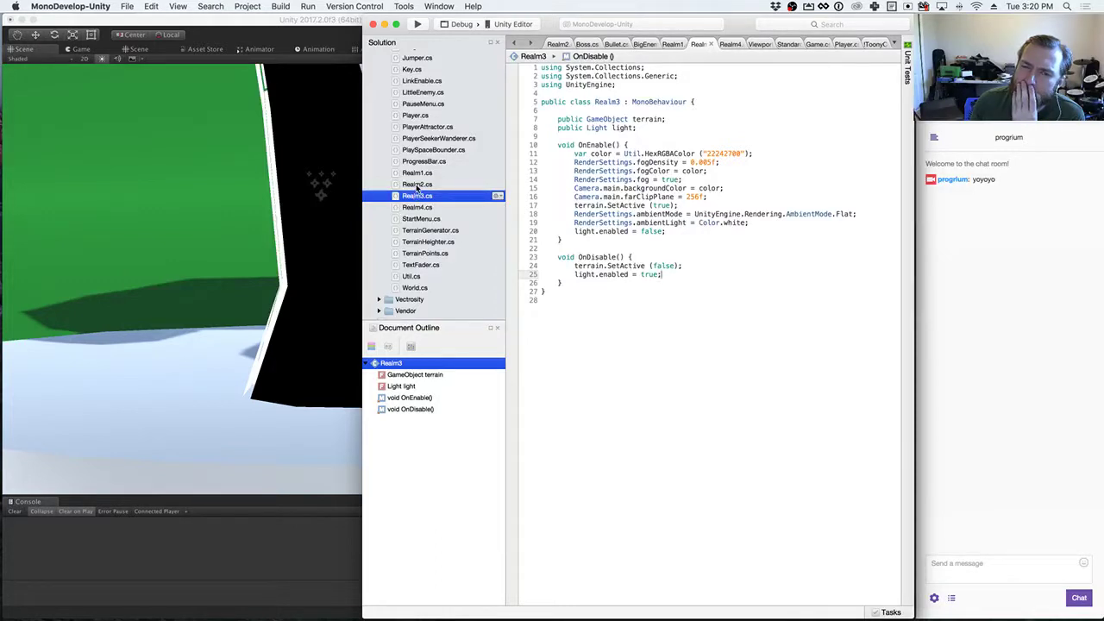
double_click(417, 184)
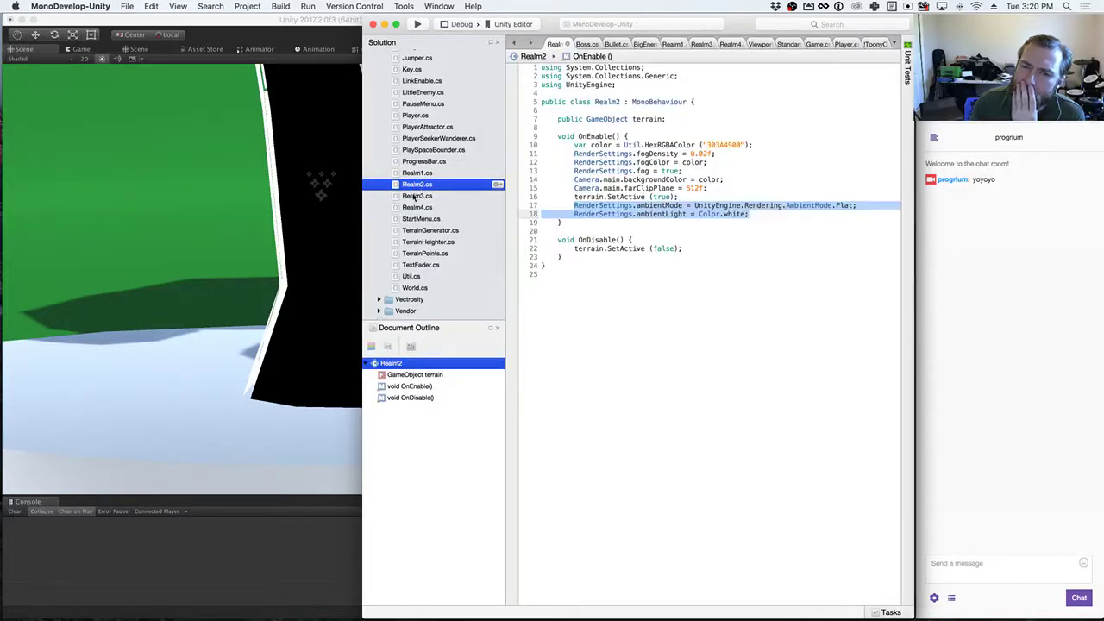
double_click(415, 197)
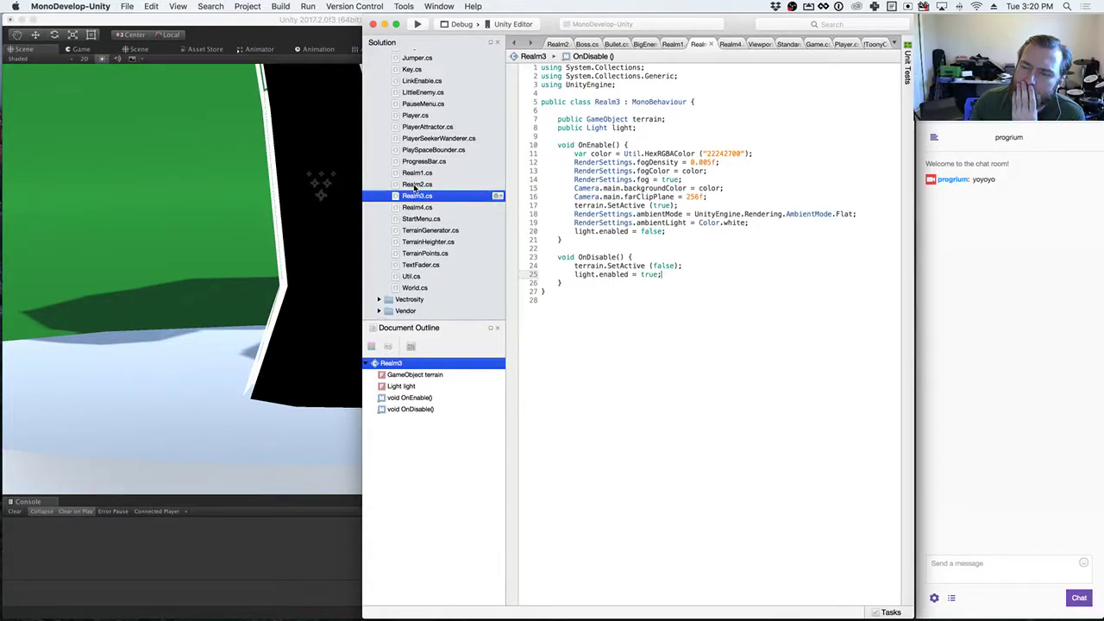
double_click(415, 185)
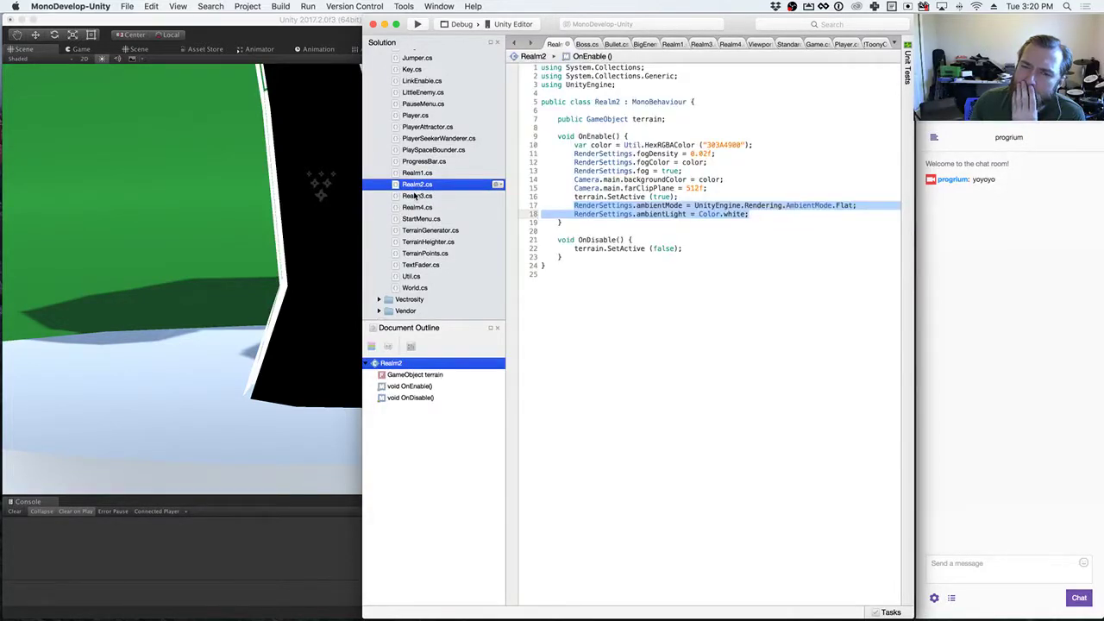
double_click(415, 196)
double_click(416, 207)
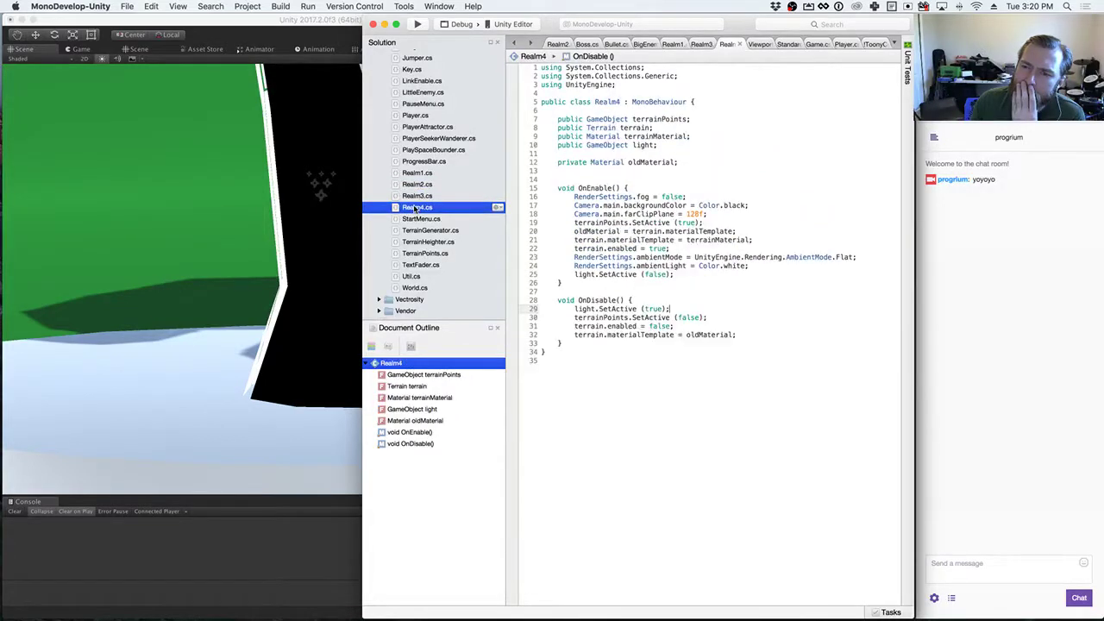
click(417, 196)
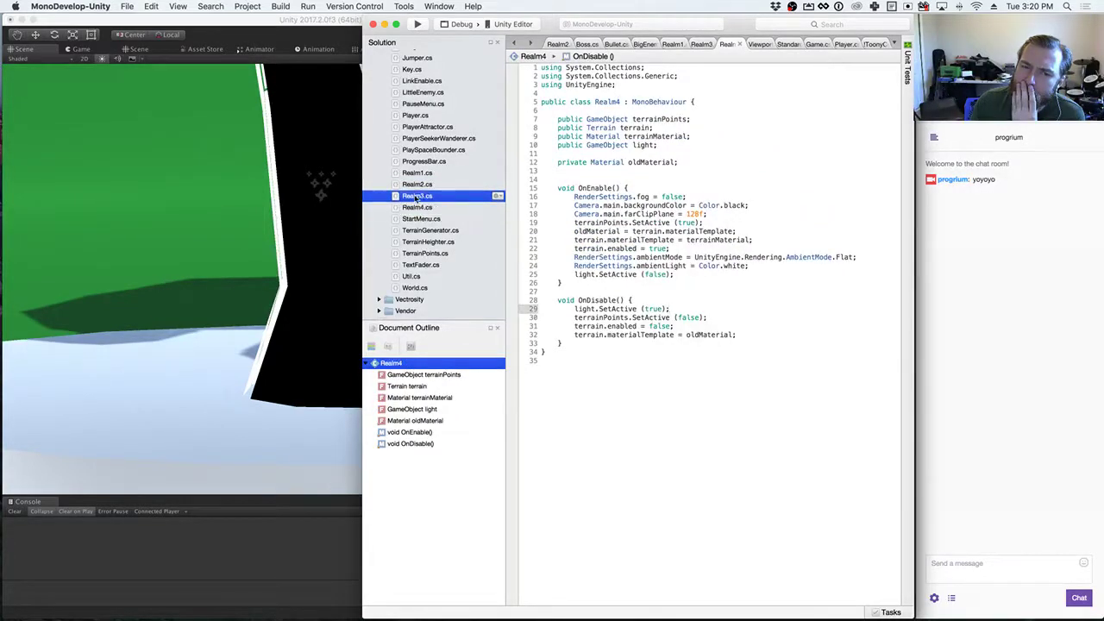
double_click(416, 196)
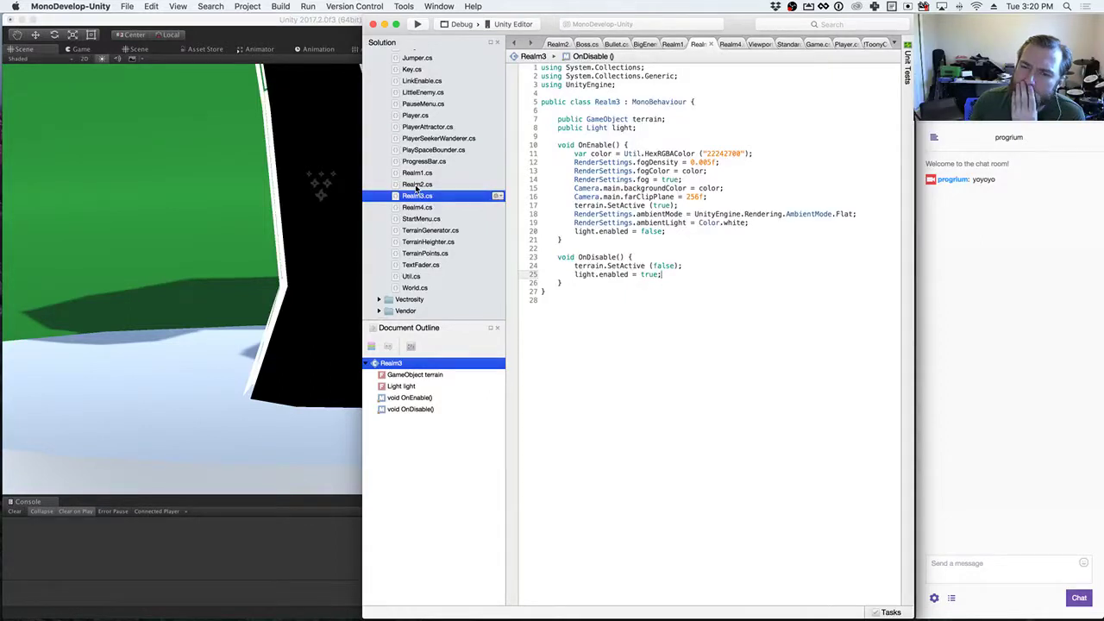
Step: Compare Realm2.cs with Realm1.cs and Realm3.cs again, examining their ambient mode, fog and terrain lines
double_click(417, 185)
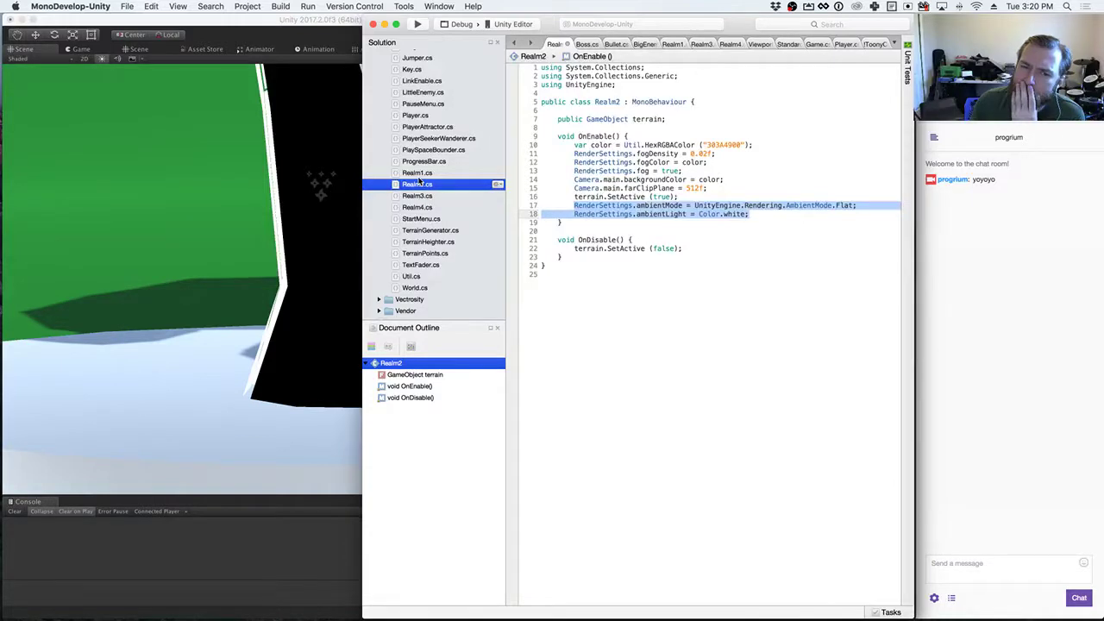
double_click(420, 177)
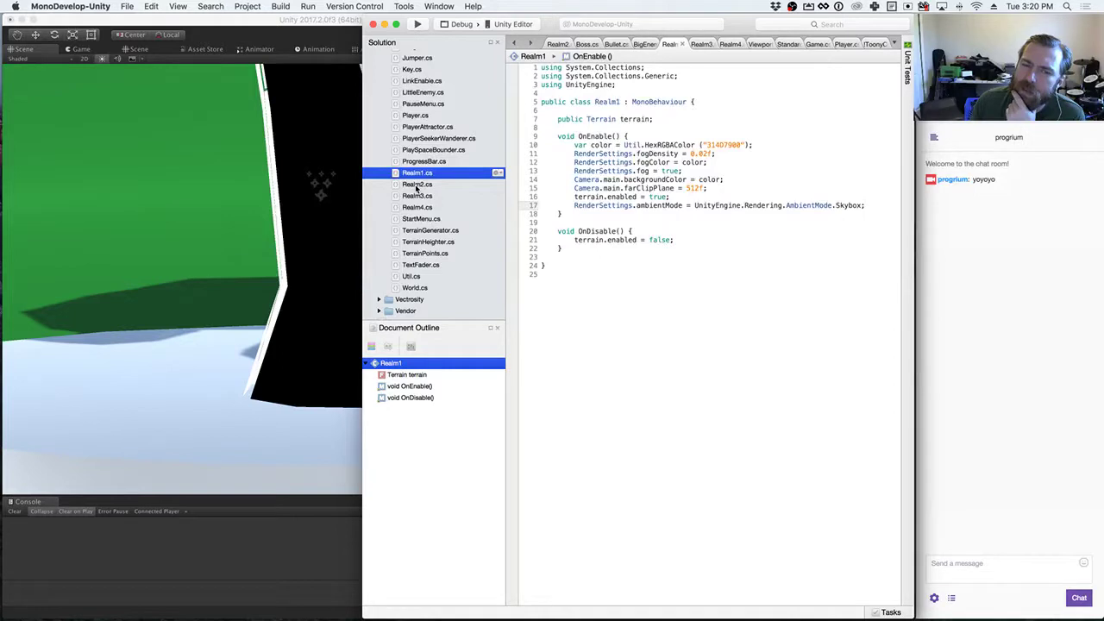
double_click(416, 184)
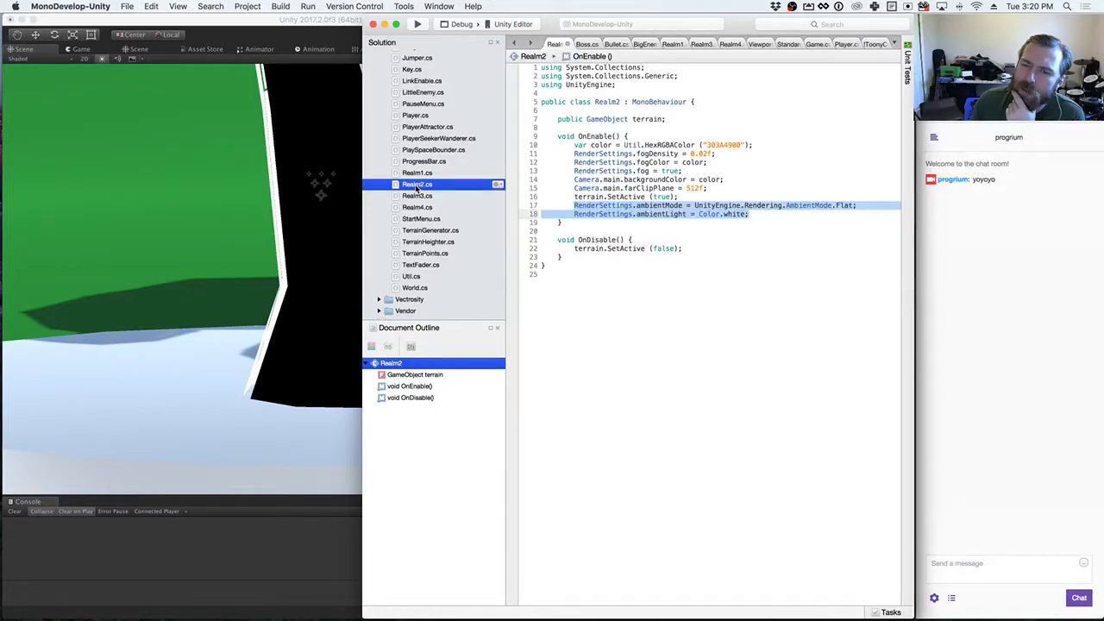
double_click(417, 174)
click(418, 184)
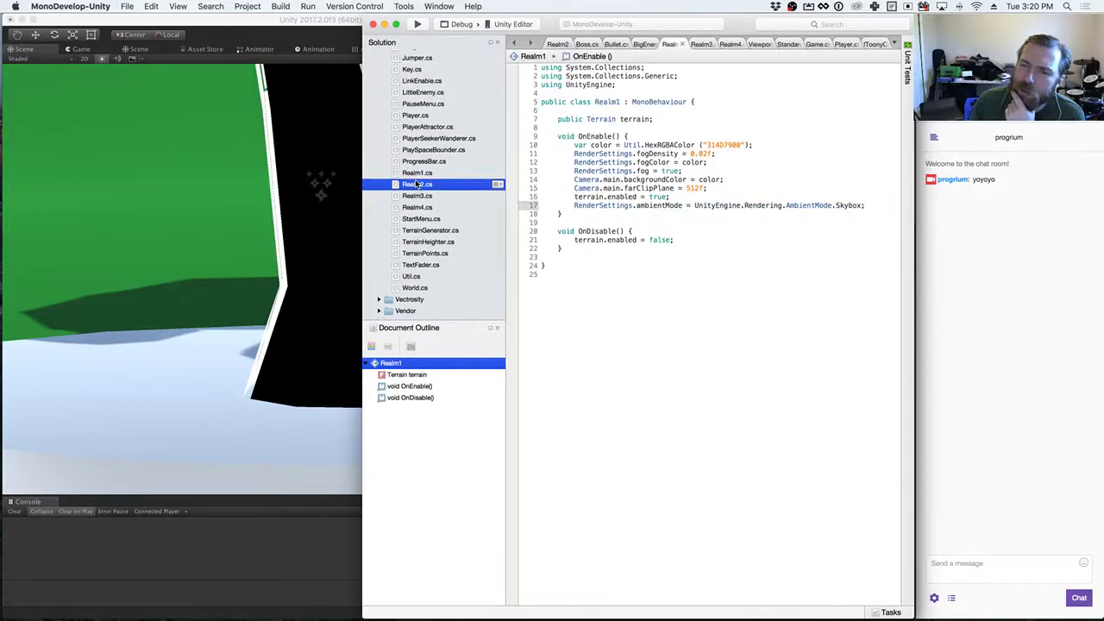
click(418, 173)
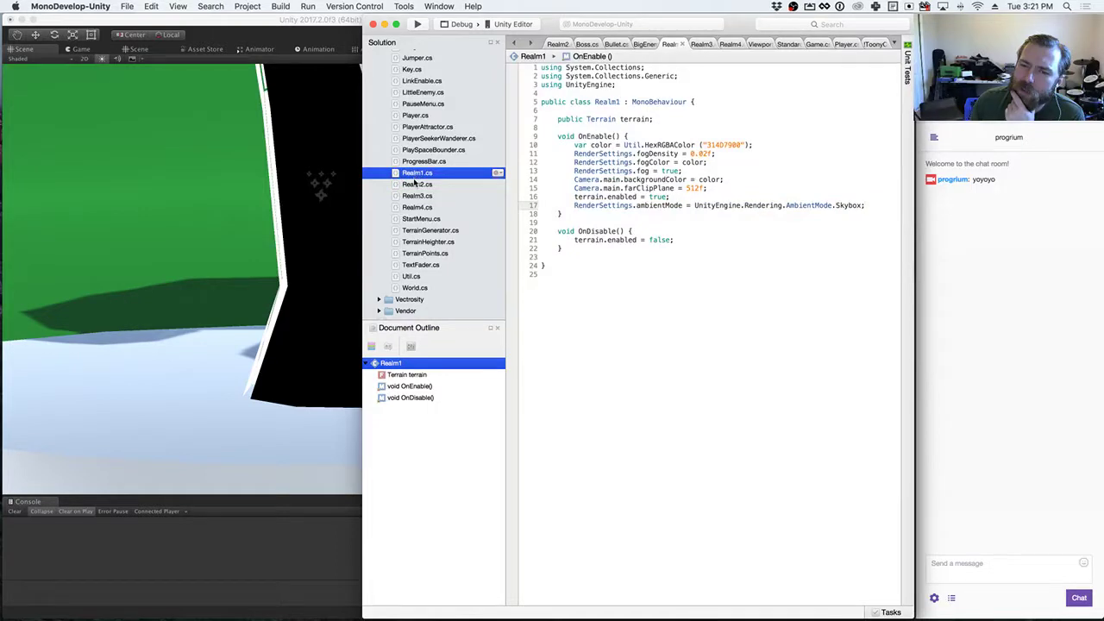
double_click(416, 185)
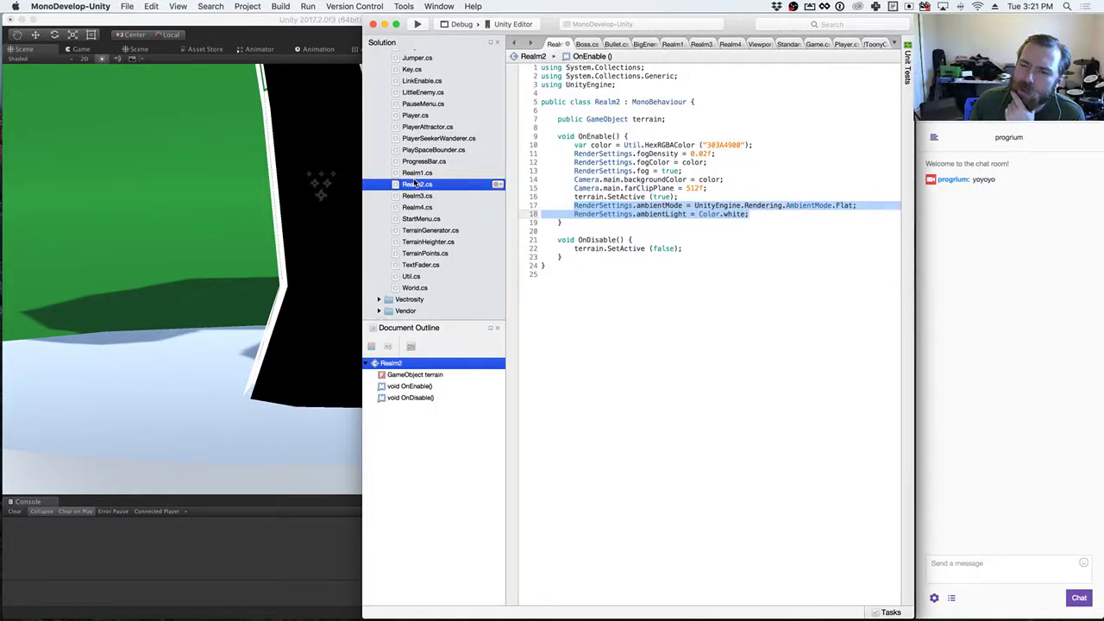
double_click(416, 196)
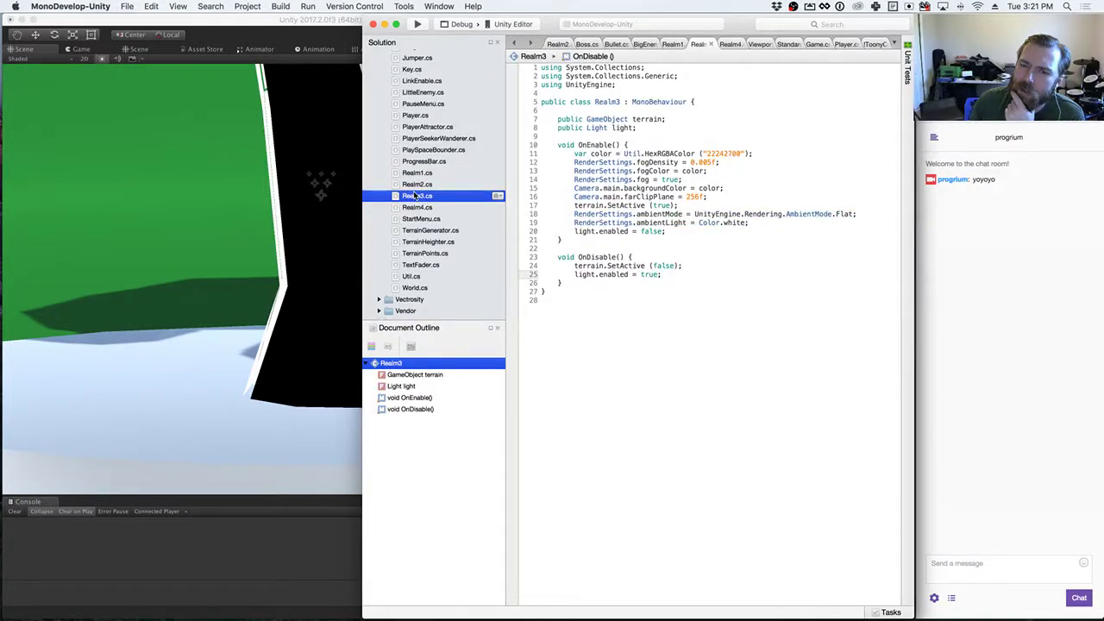
double_click(417, 184)
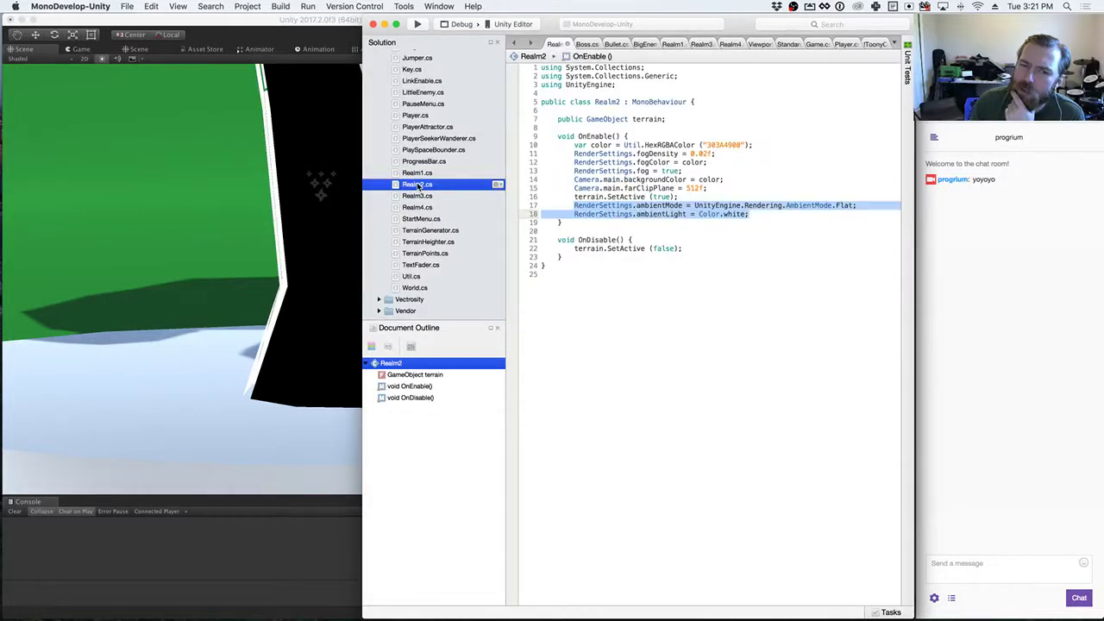
double_click(417, 195)
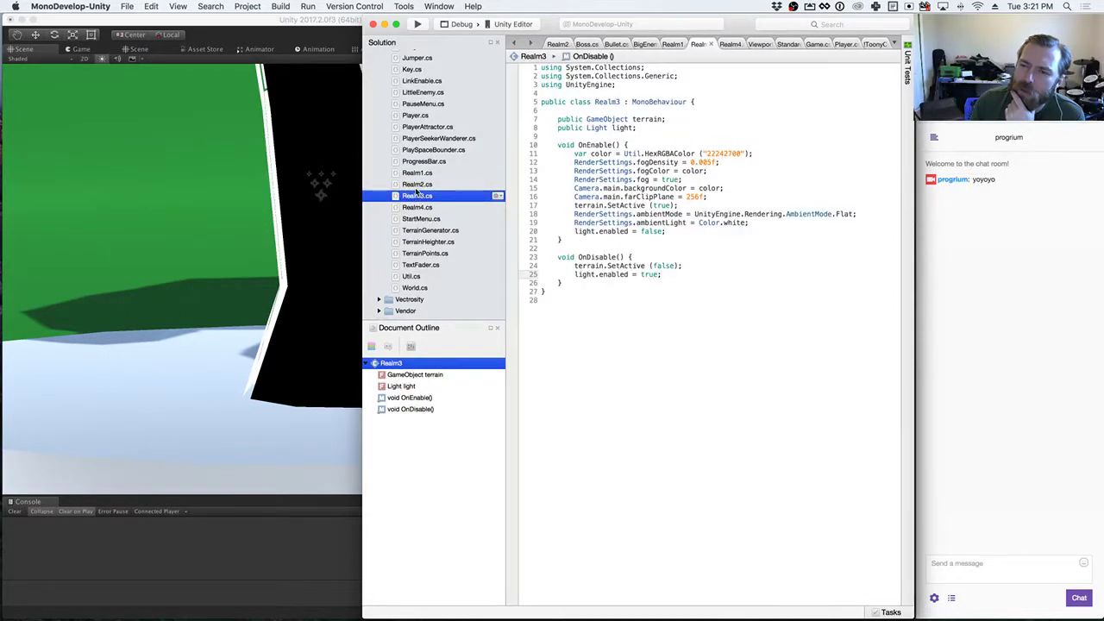
double_click(416, 186)
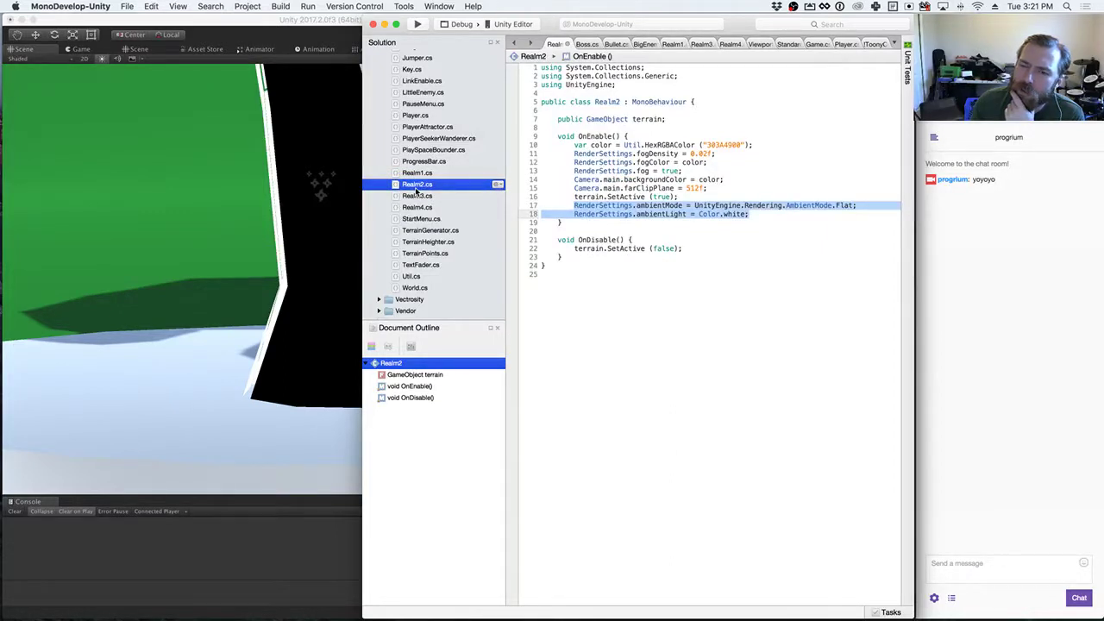
double_click(419, 174)
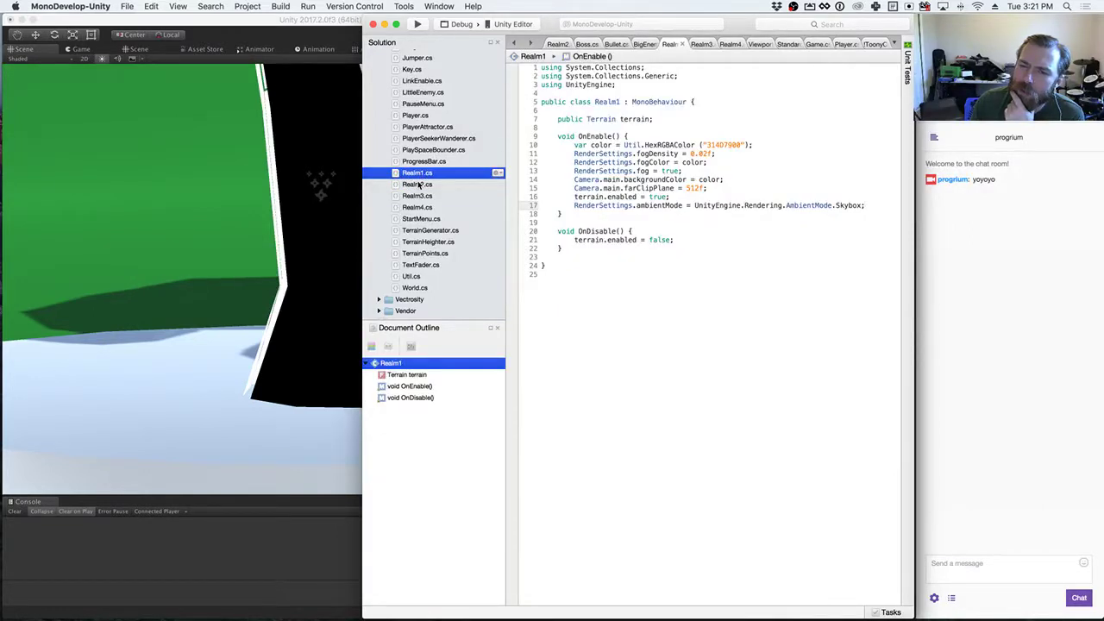
double_click(419, 183)
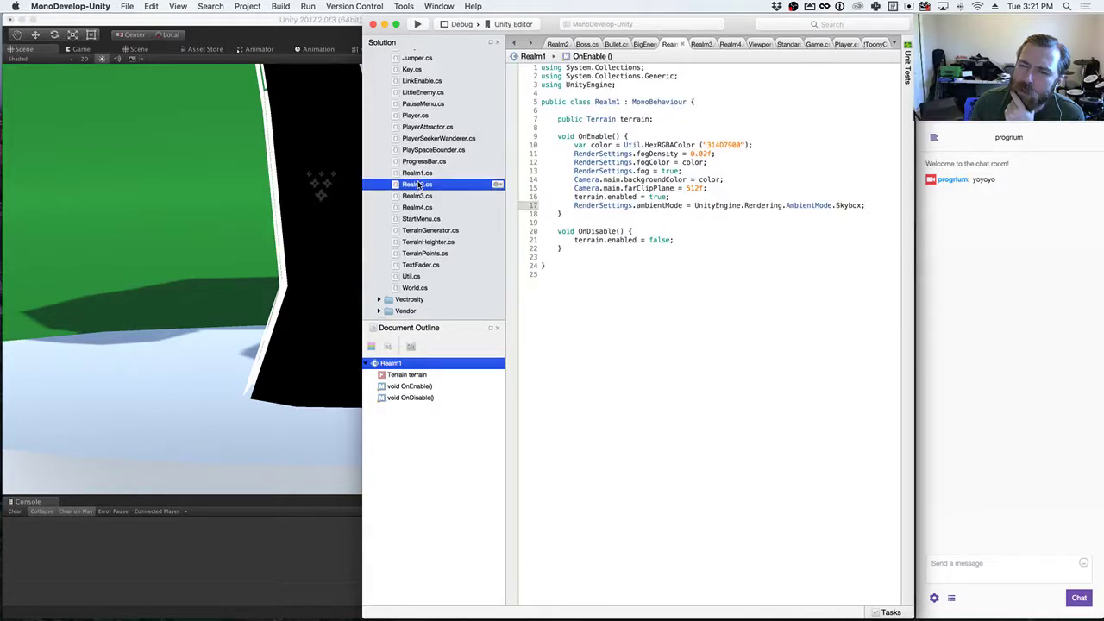
double_click(418, 172)
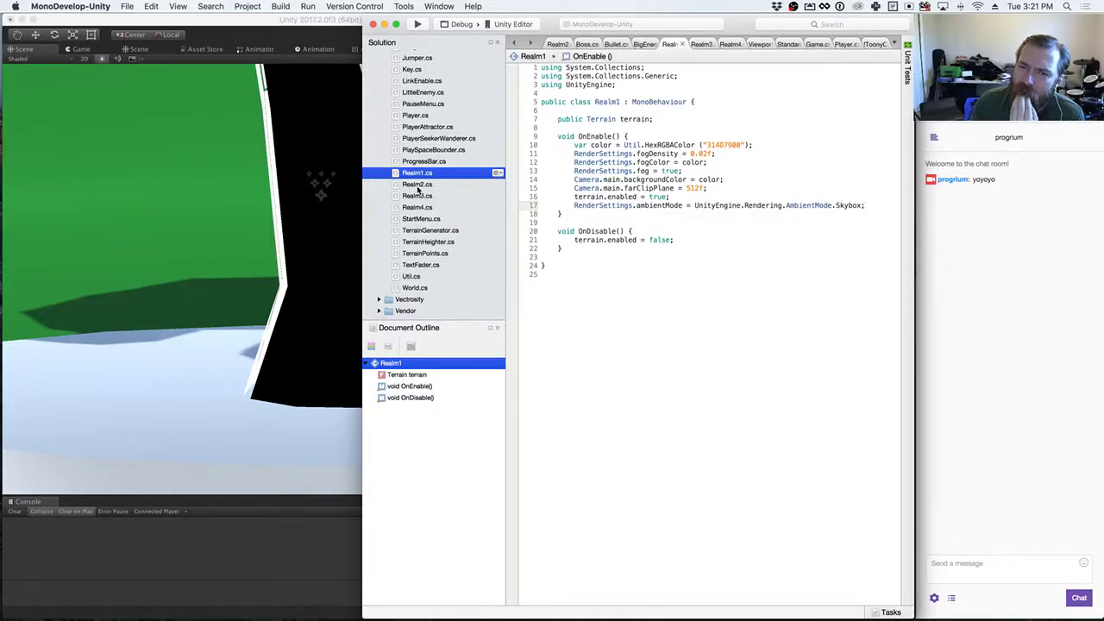
double_click(418, 186)
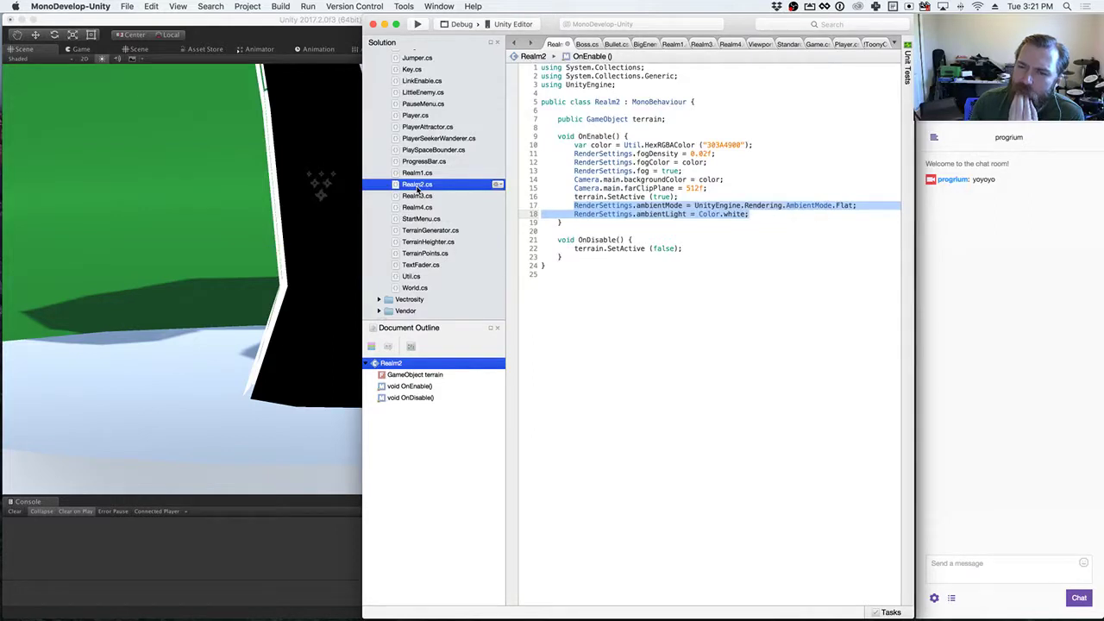
Step: Compare the OnEnable fog density, clip plane and ambient settings of Realm2.cs with those in Realm1.cs and Realm3.cs
double_click(418, 174)
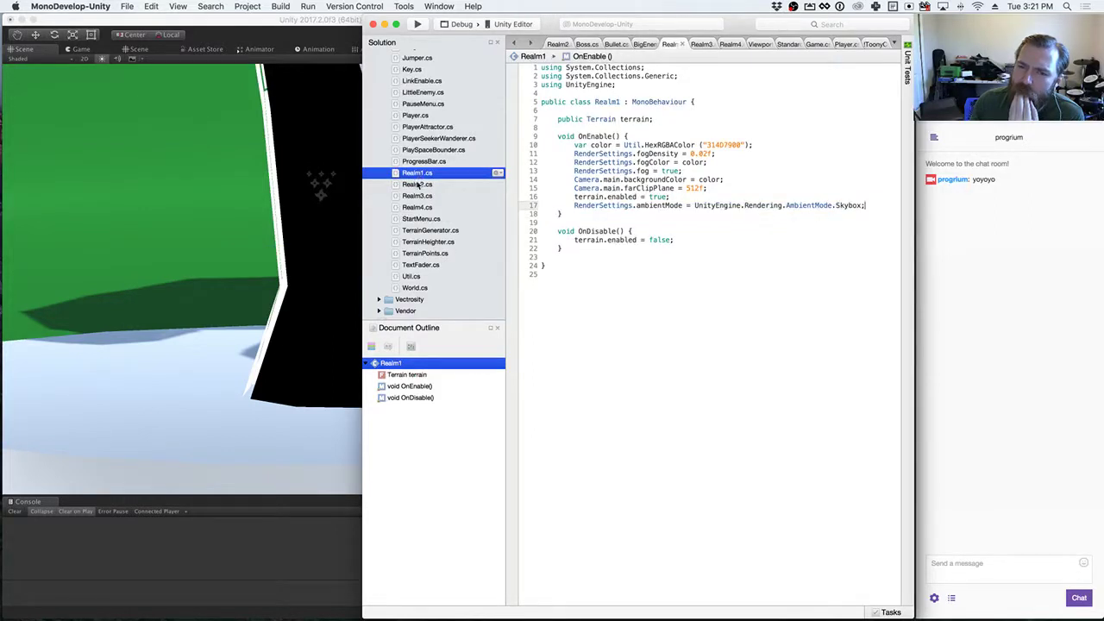
click(416, 185)
double_click(416, 186)
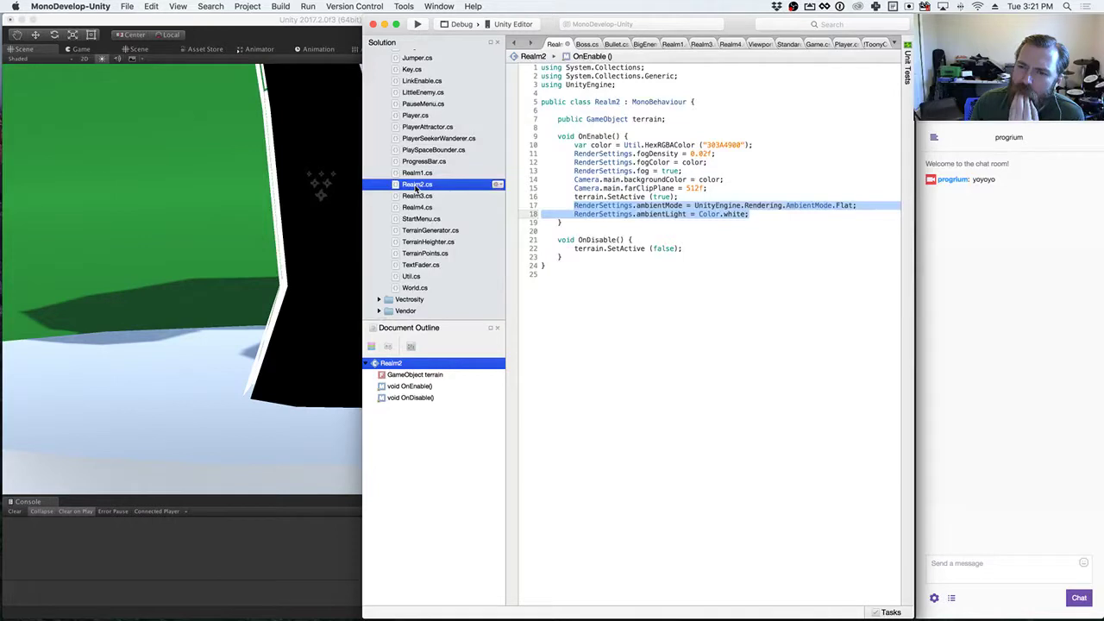
double_click(417, 196)
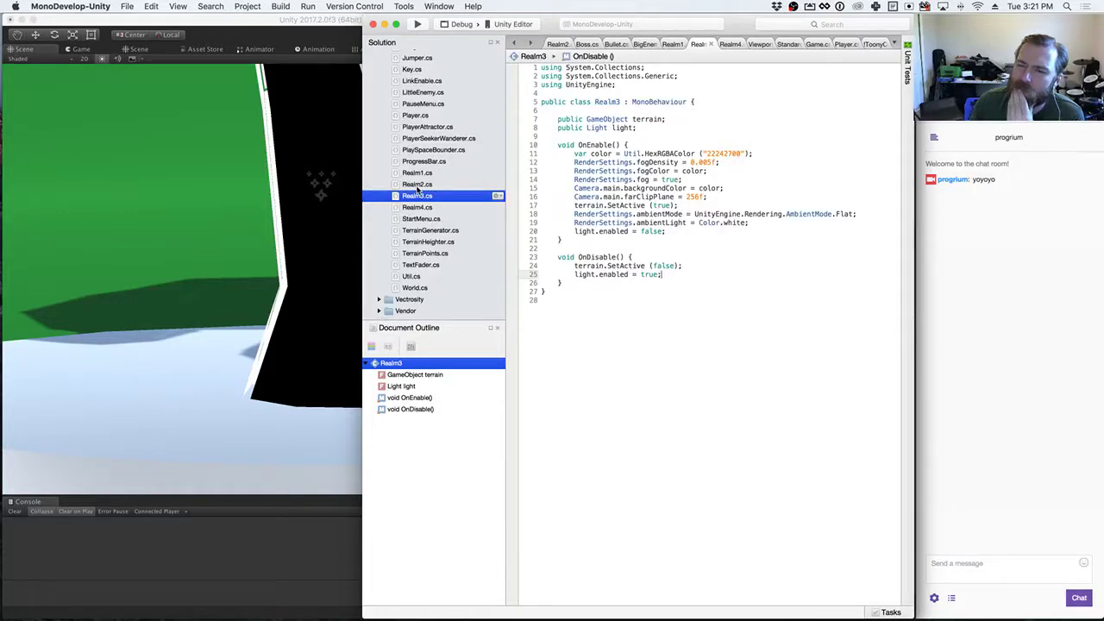
double_click(417, 184)
double_click(417, 197)
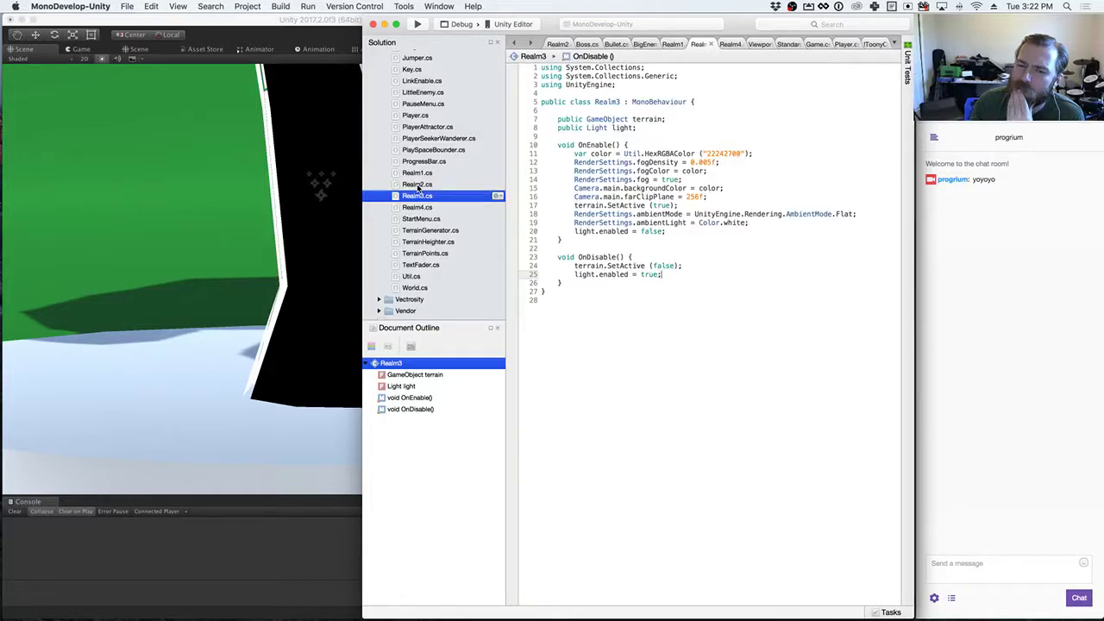
double_click(418, 184)
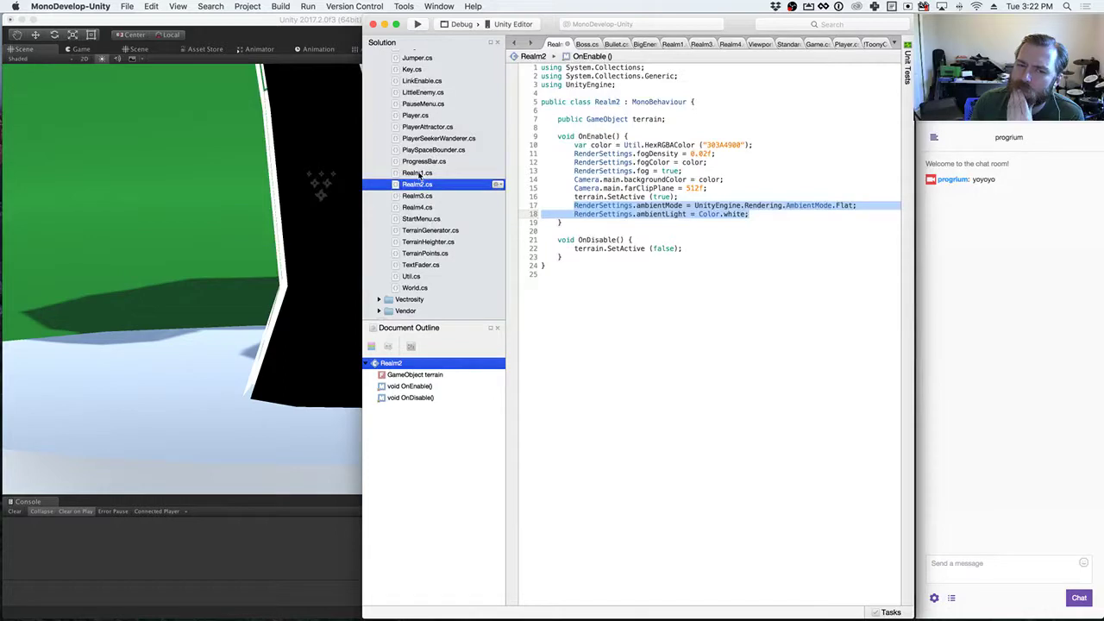
click(415, 175)
click(415, 176)
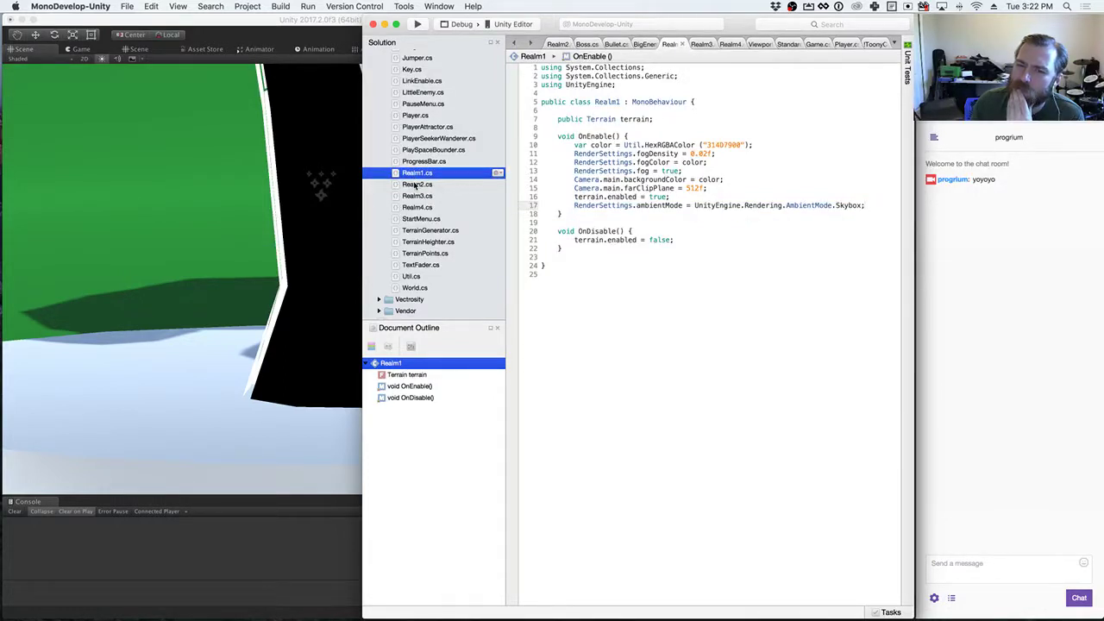
double_click(415, 184)
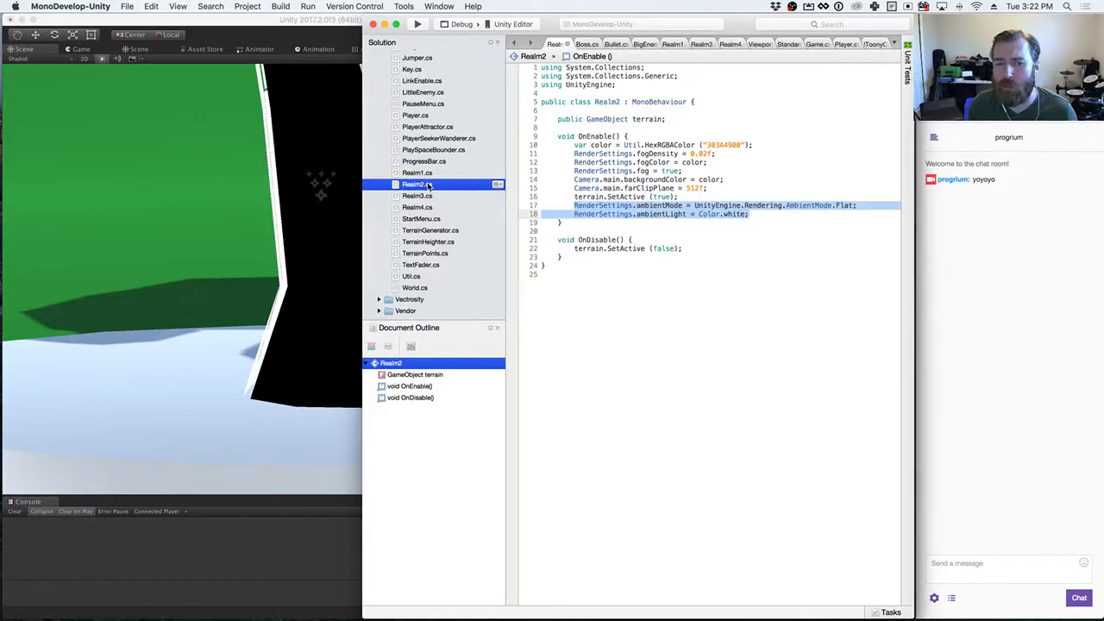
Step: Add the line RenderSettings.fogMode = FogMode.ExponentialSquared; below the fogDensity line in the OnEnable method of Realm2.cs
click(734, 152)
key(Return)
text(R)
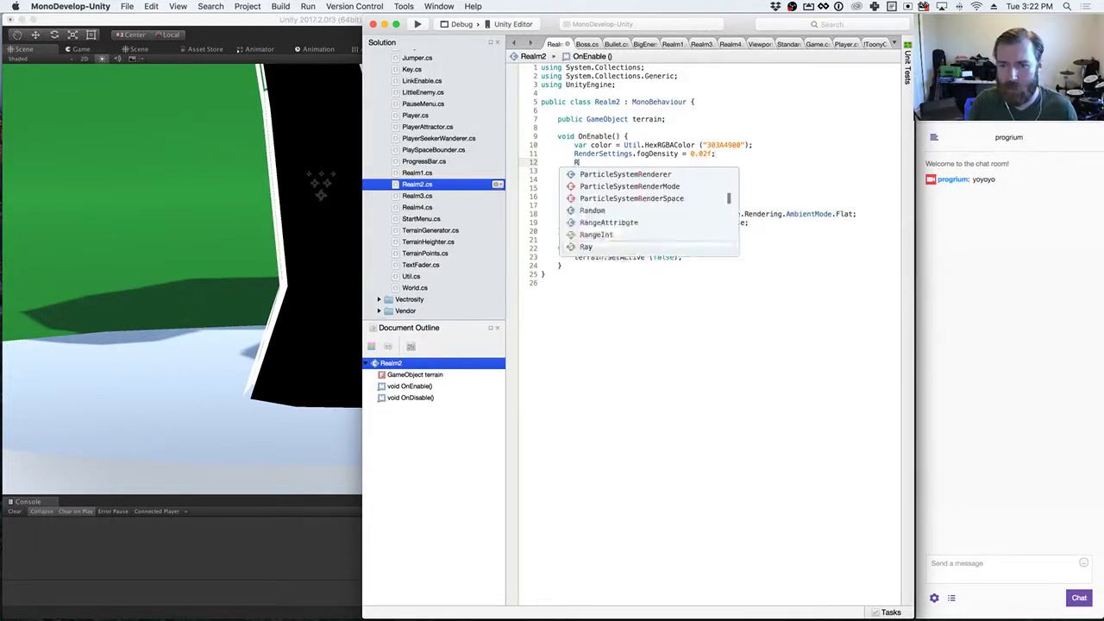
text(enderSettings.fog)
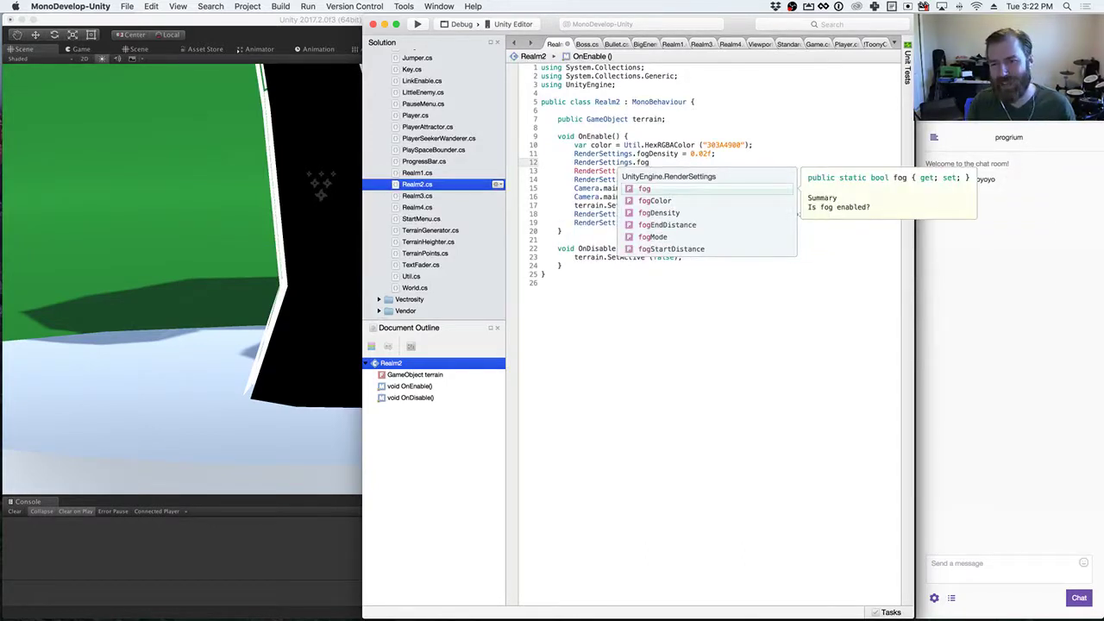
key(Down)
key(Down)
key(Down)
key(Down)
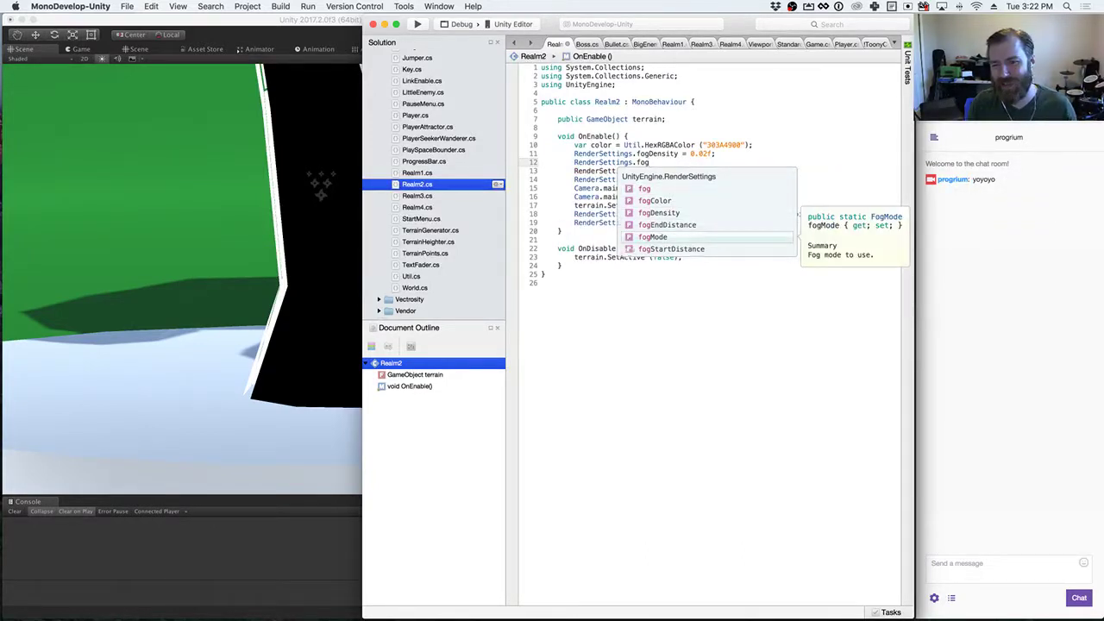
key(Return)
text(= )
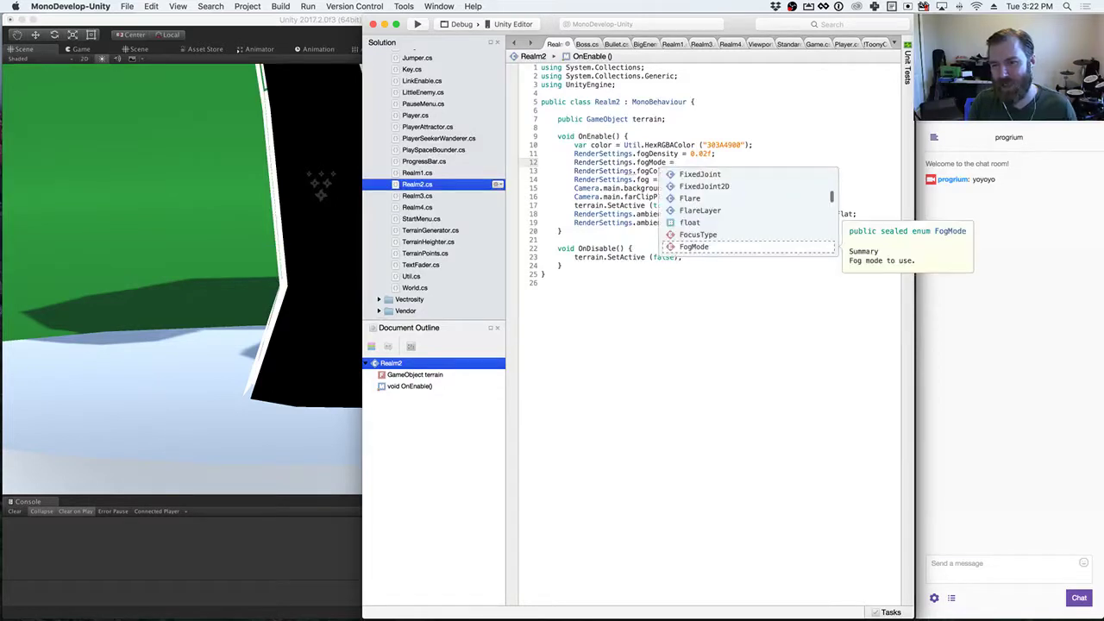
text(F)
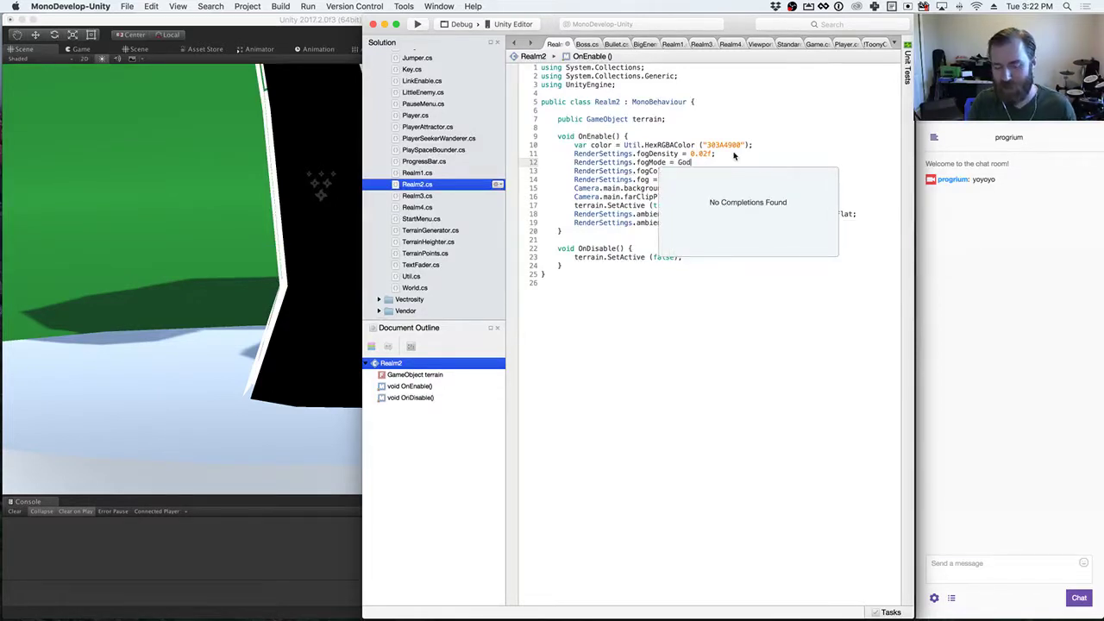
text(ogMod)
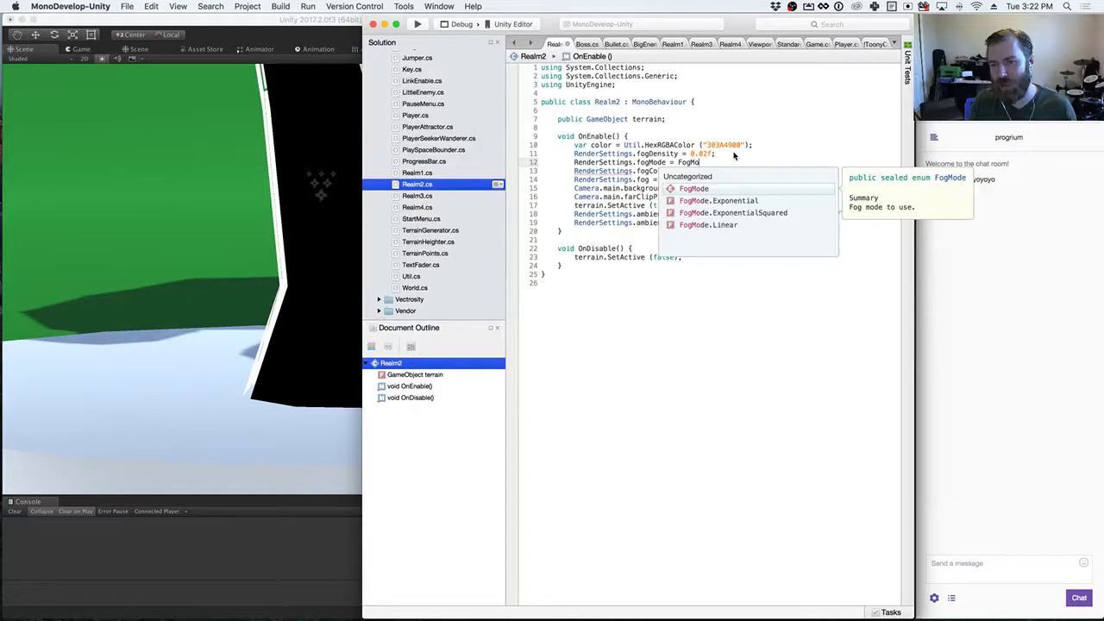
key(Down)
key(Down)
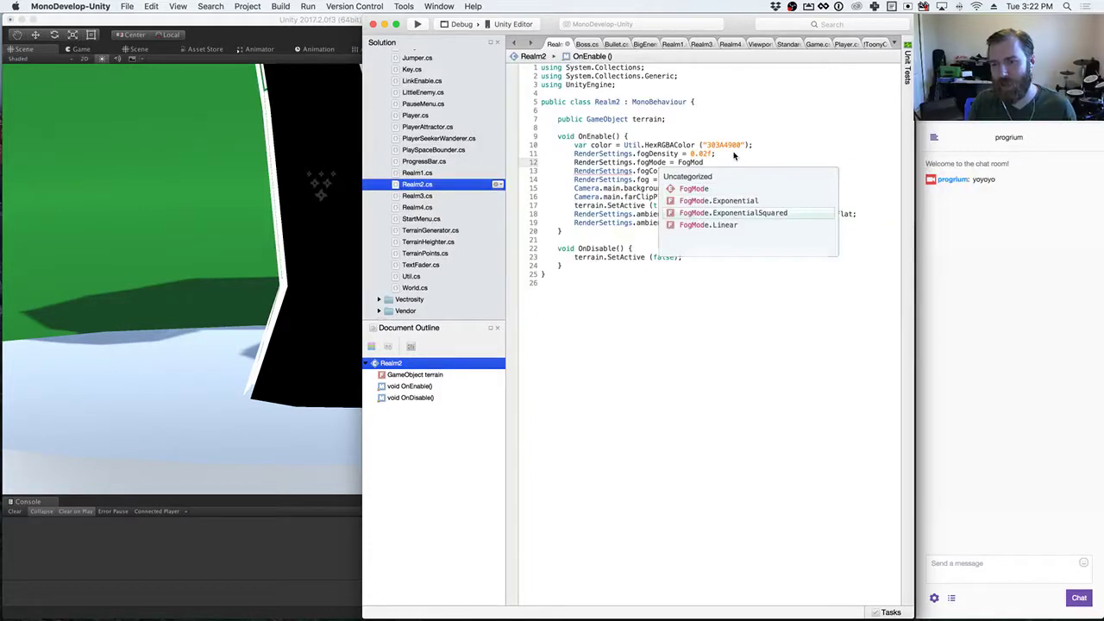
key(Return)
text(;)
Step: Copy the fogMode line from Realm2.cs to below the fogColor line in Realm1.cs and change its mode to FogMode.Exponential
key(shift+Home)
key(ctrl+c)
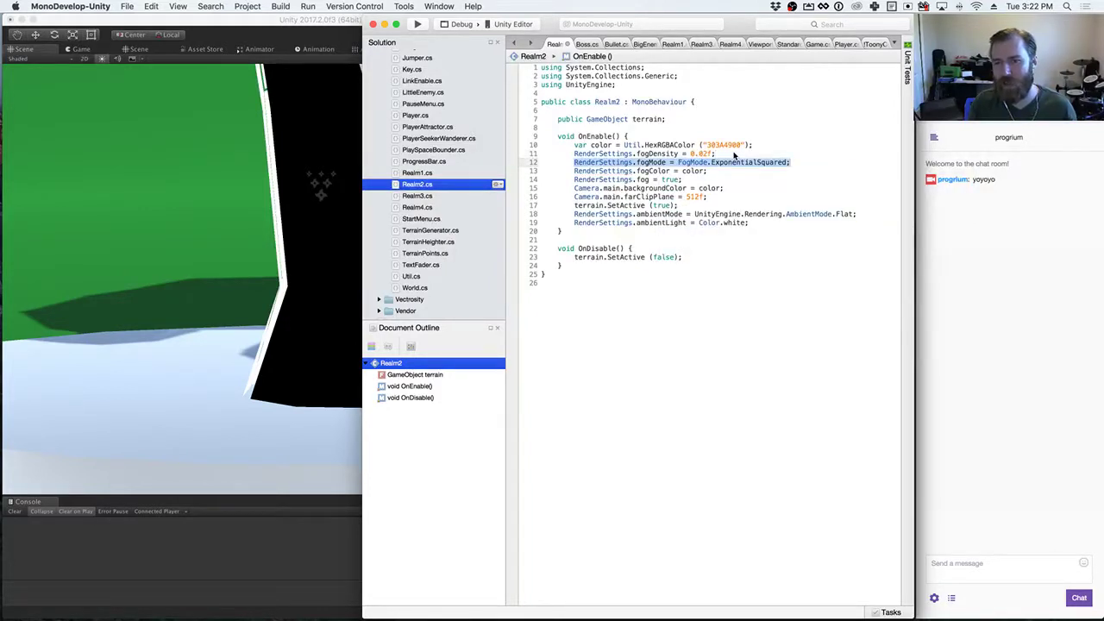
double_click(430, 173)
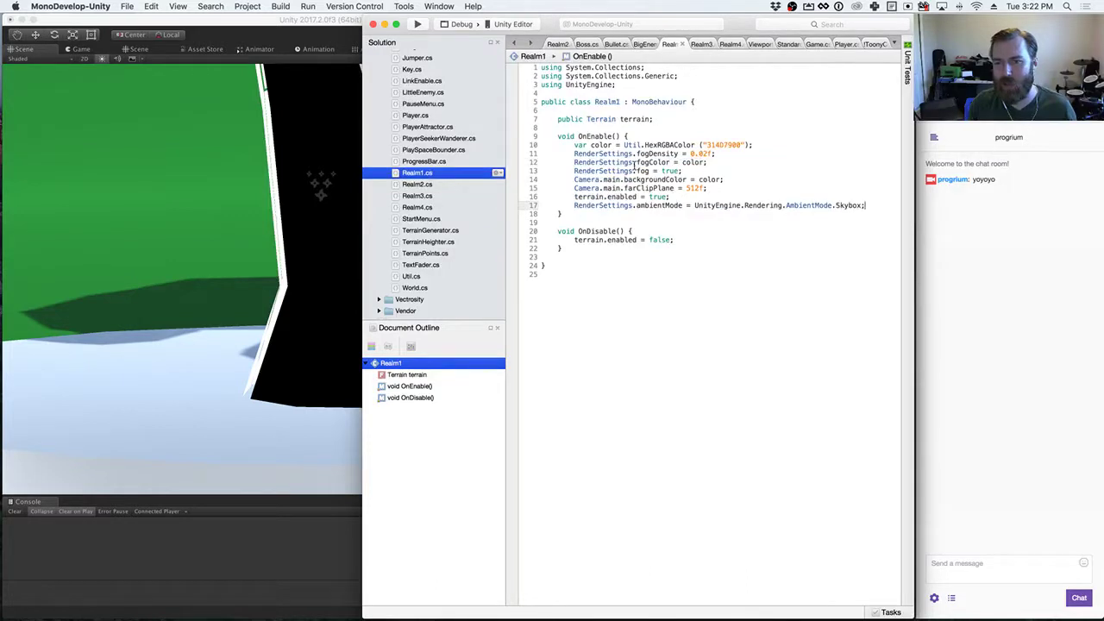
key(Return)
key(ctrl+v)
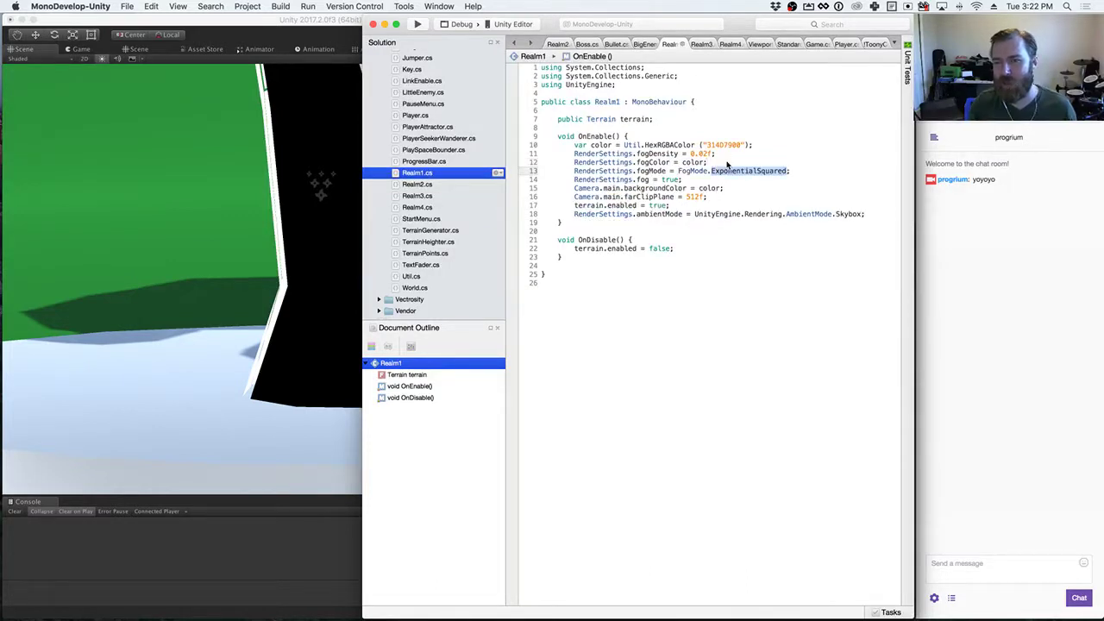
key(BackSpace)
key(BackSpace)
key(BackSpace)
key(BackSpace)
key(BackSpace)
key(BackSpace)
key(BackSpace)
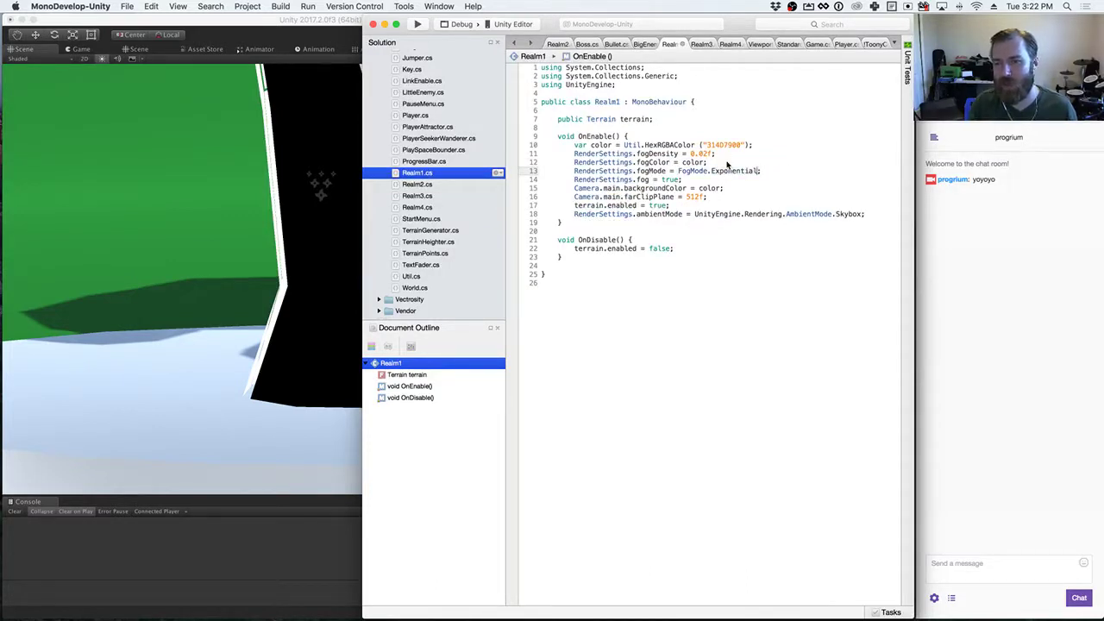
Step: Paste the line RenderSettings.fogMode = FogMode.ExponentialSquared; below the fogColor line in Realm3.cs and check it against Realm4.cs and Realm2.cs
double_click(427, 196)
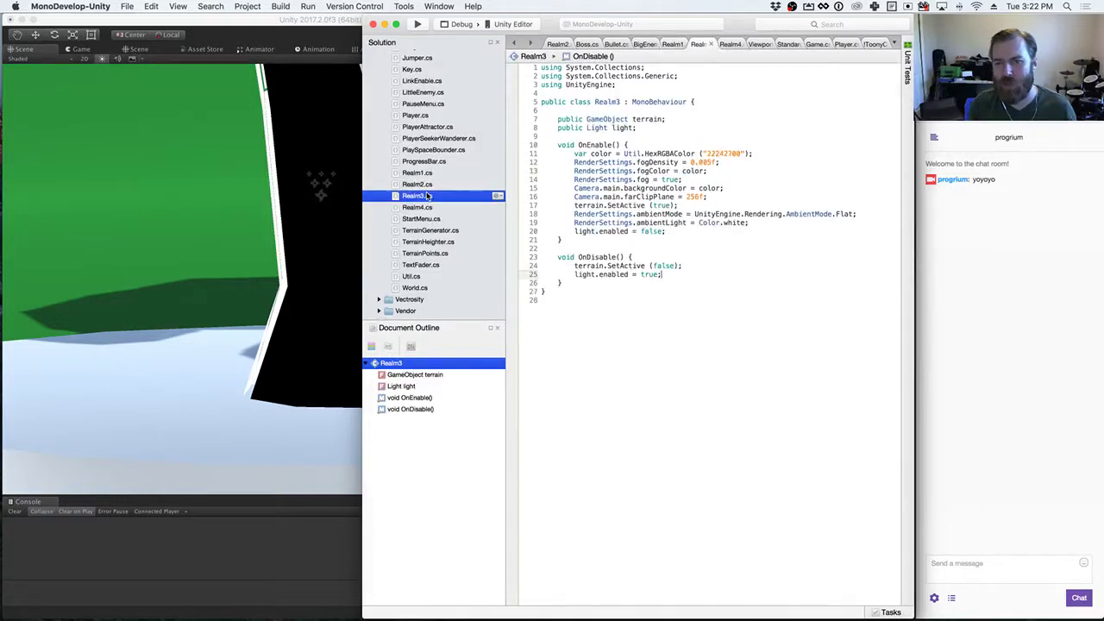
double_click(426, 183)
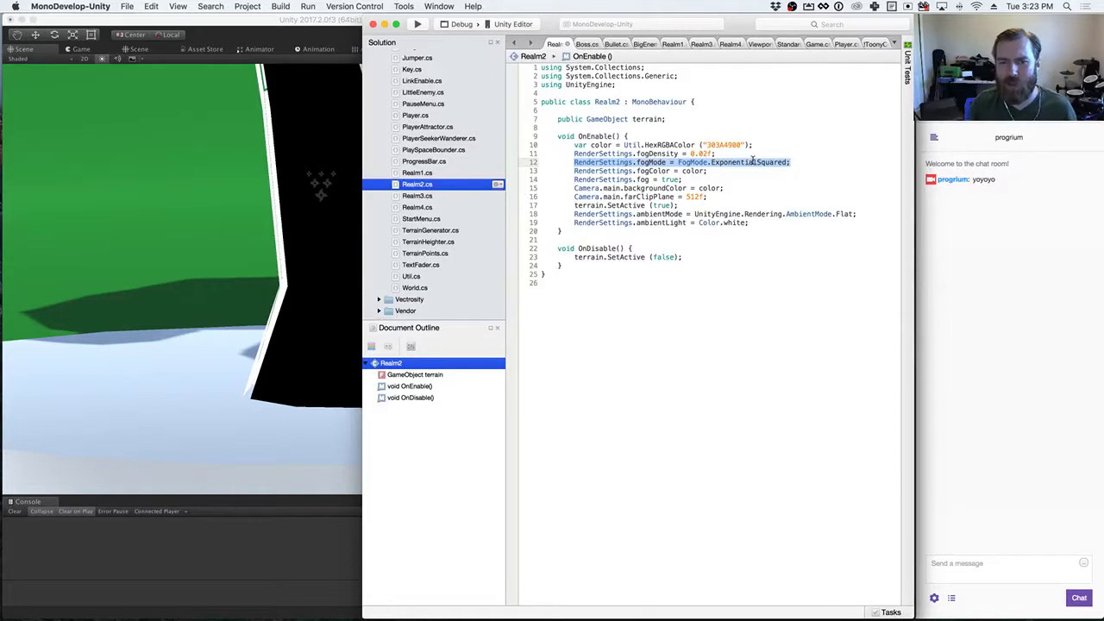
double_click(423, 195)
click(732, 170)
key(Return)
key(ctrl+v)
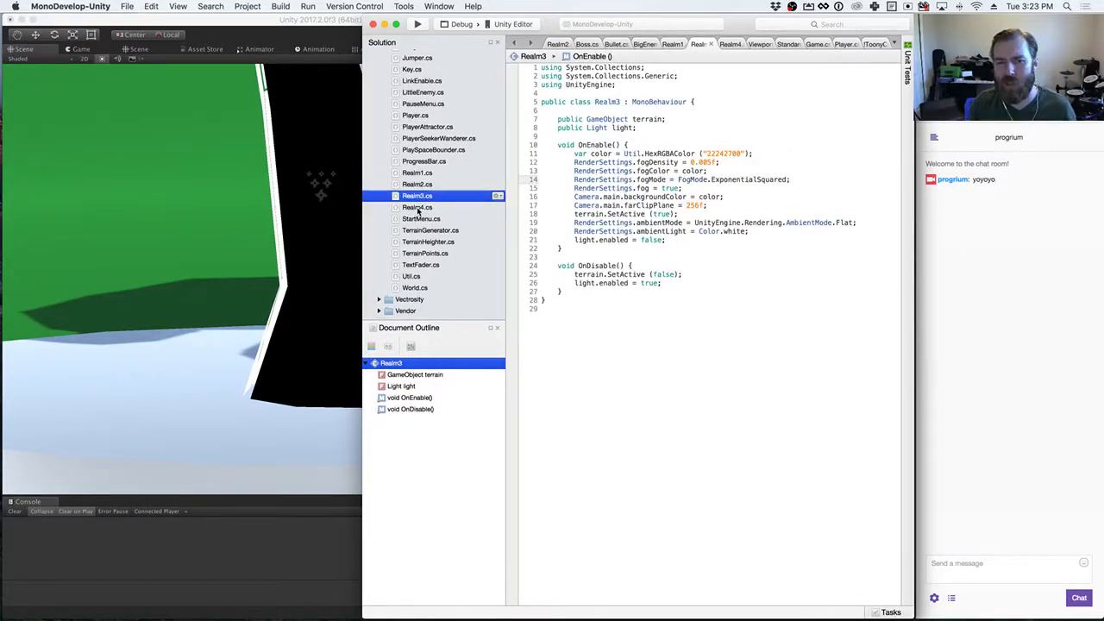
double_click(417, 208)
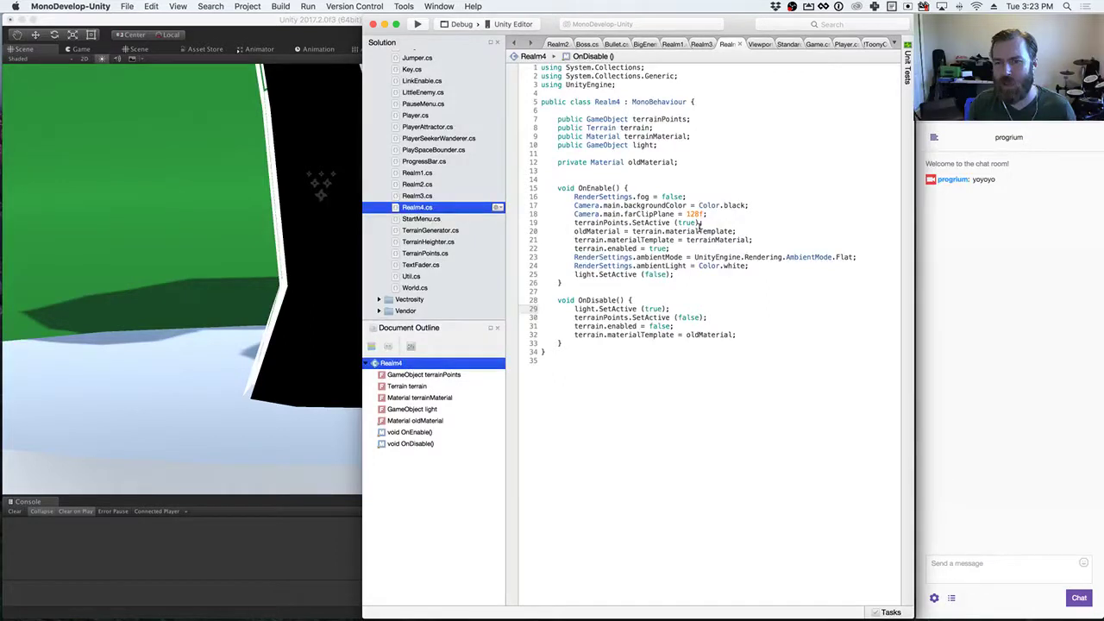
double_click(422, 197)
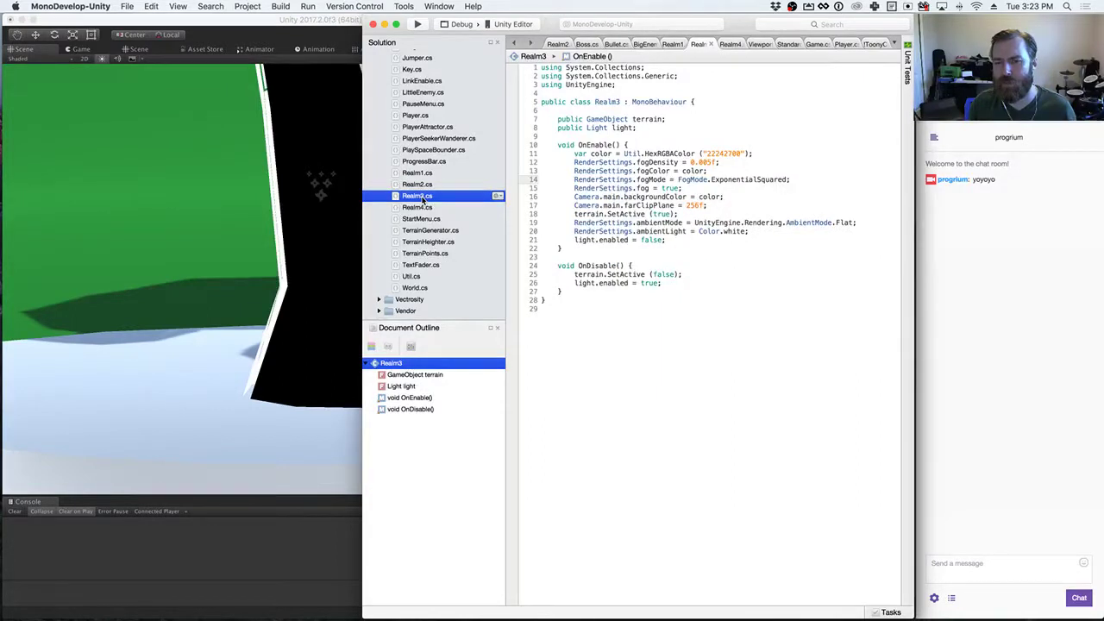
double_click(422, 184)
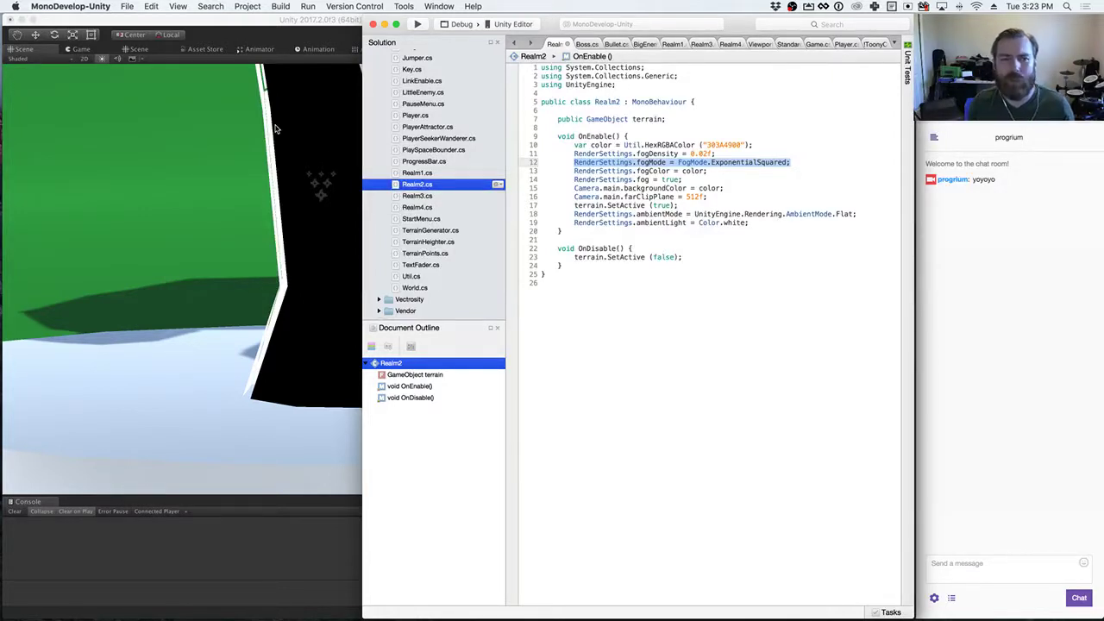
Step: Switch to Unity, run the game and display the scene's fog settings in the lighting options
click(284, 26)
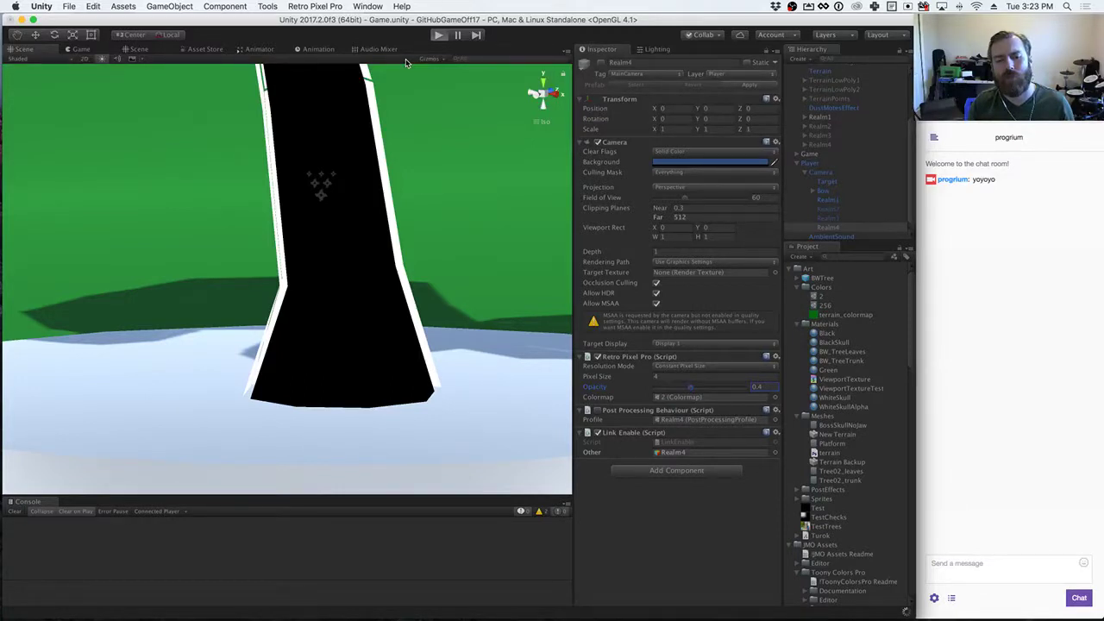
key(super+p)
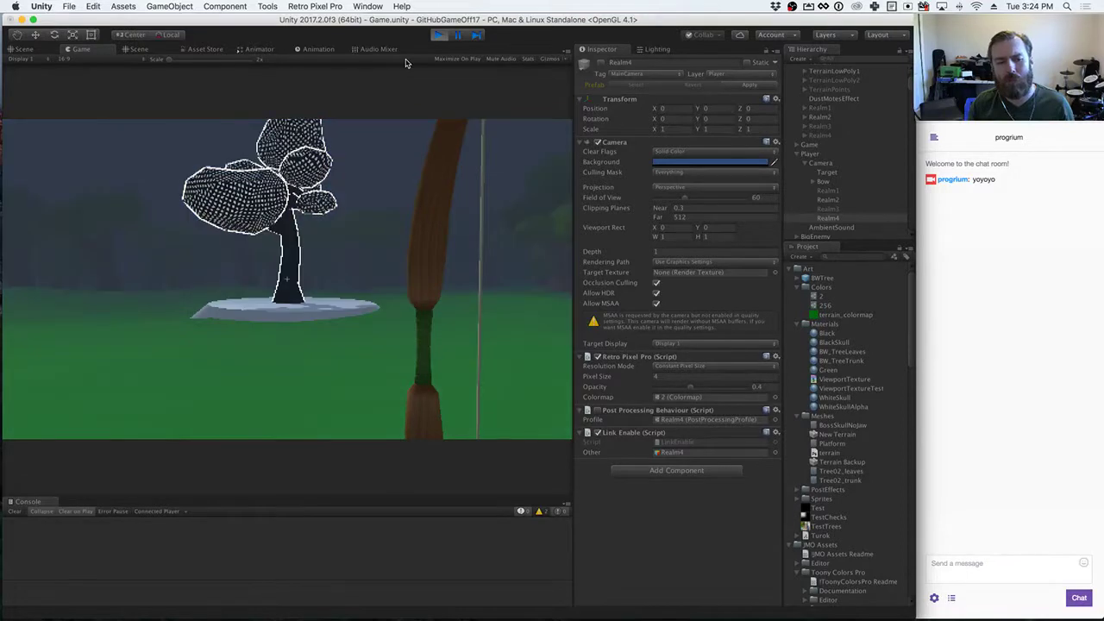
click(657, 49)
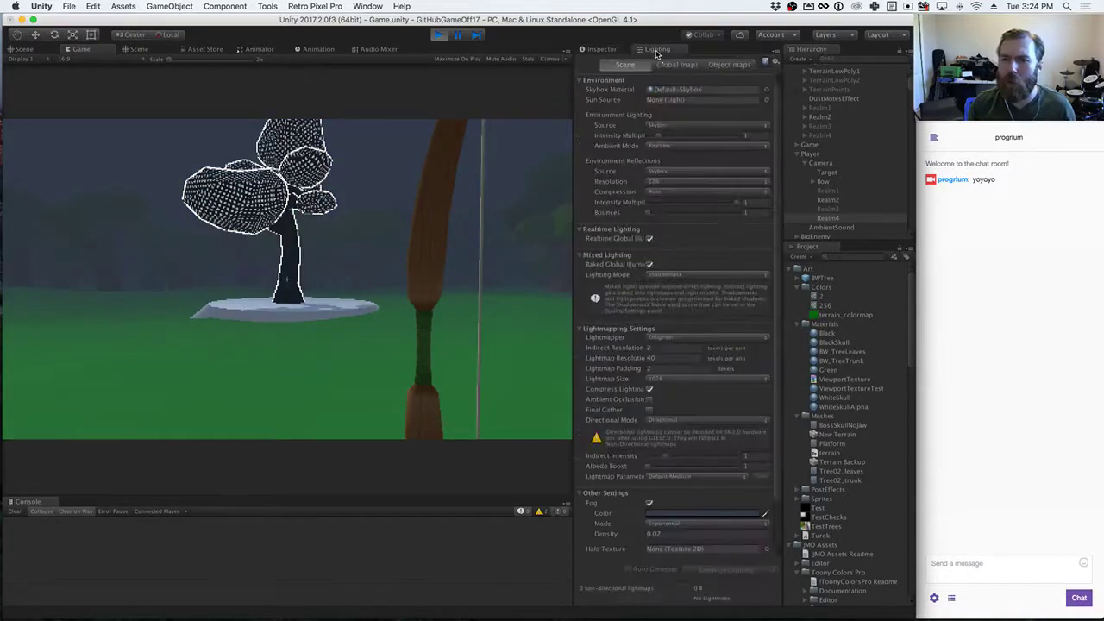
scroll(676, 398, down, 2)
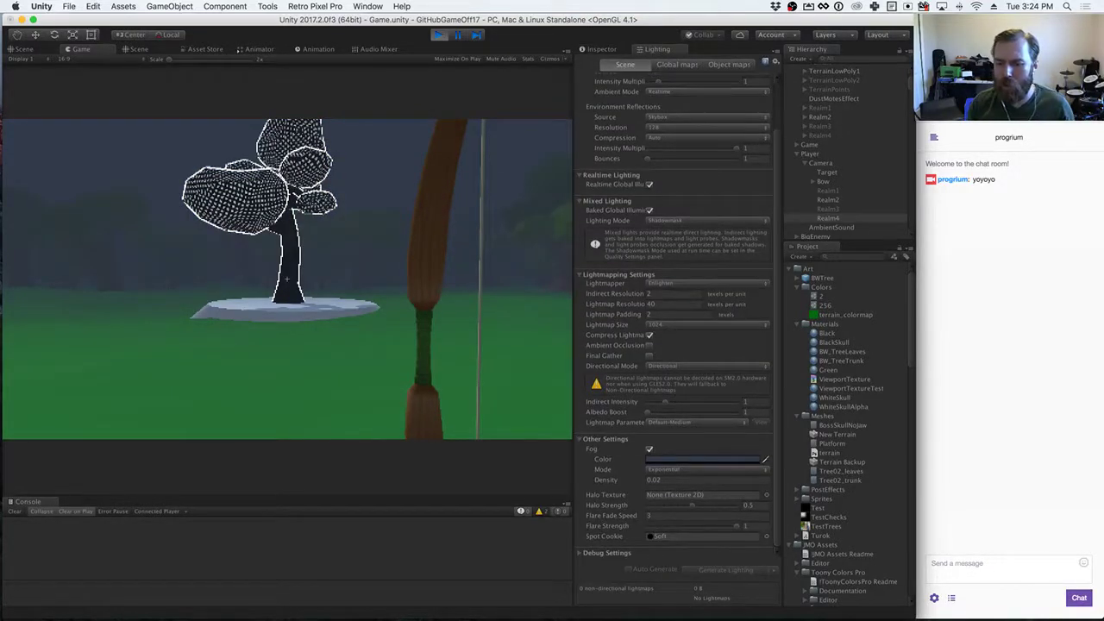
Step: Try the Exponential Squared fog mode in the running game and return the mode to Exponential
click(682, 470)
click(688, 479)
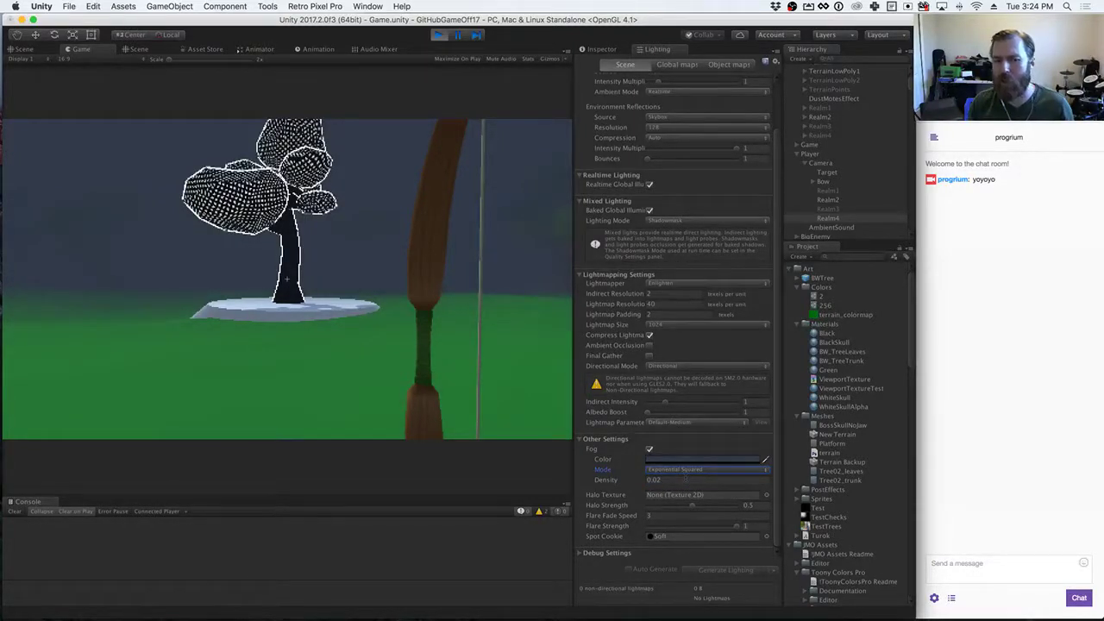
click(687, 470)
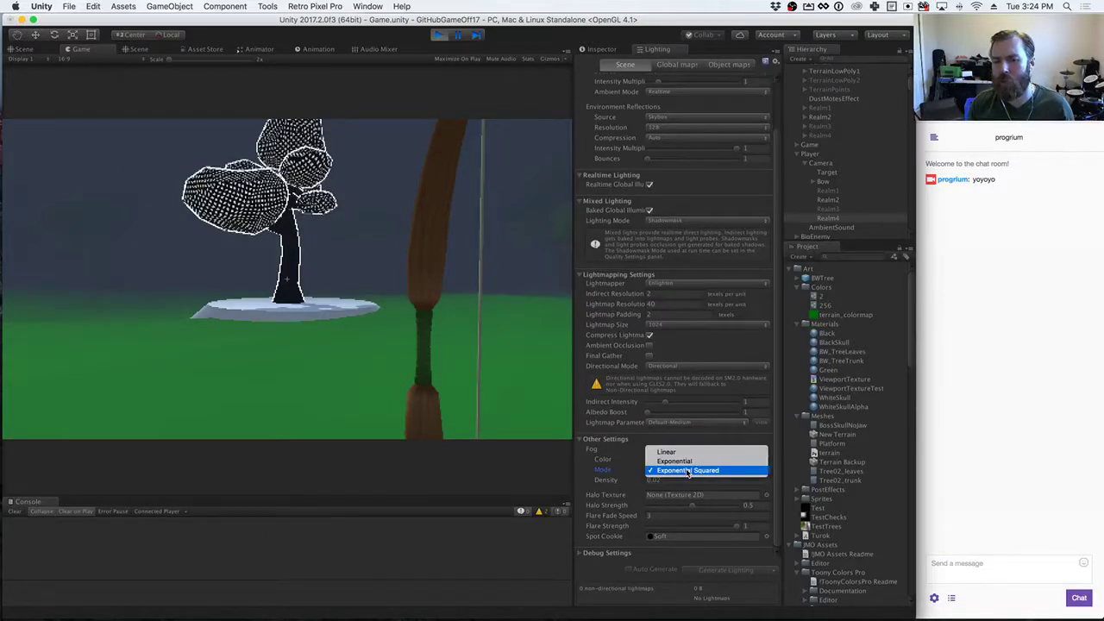
click(687, 461)
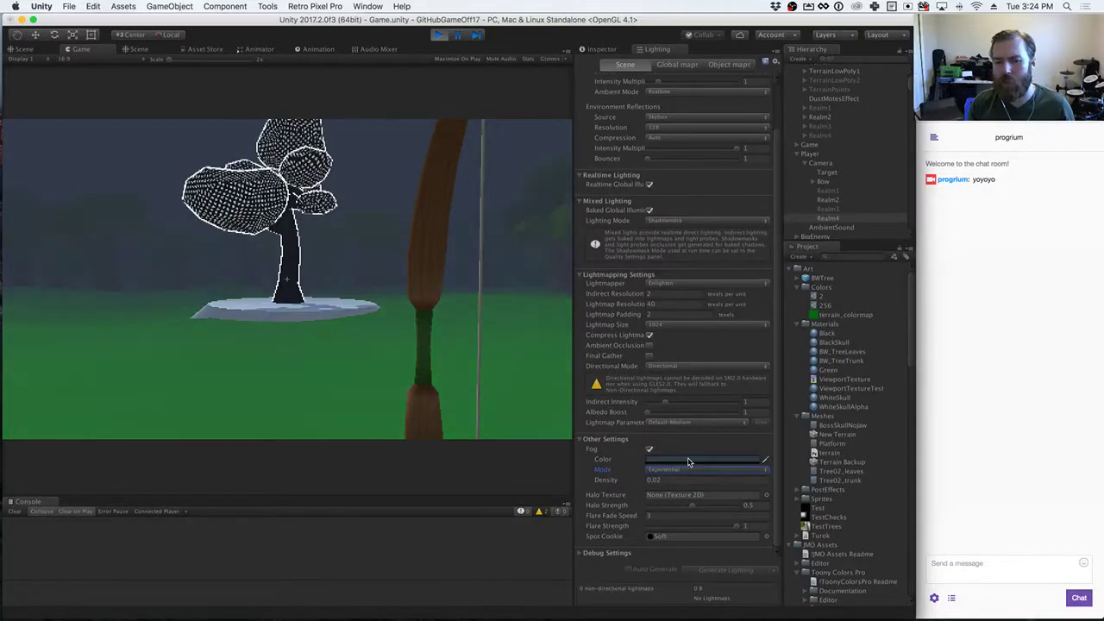
Step: Set the running scene's fog mode to Linear and its End distance to 256
click(688, 468)
click(687, 468)
click(688, 469)
click(687, 460)
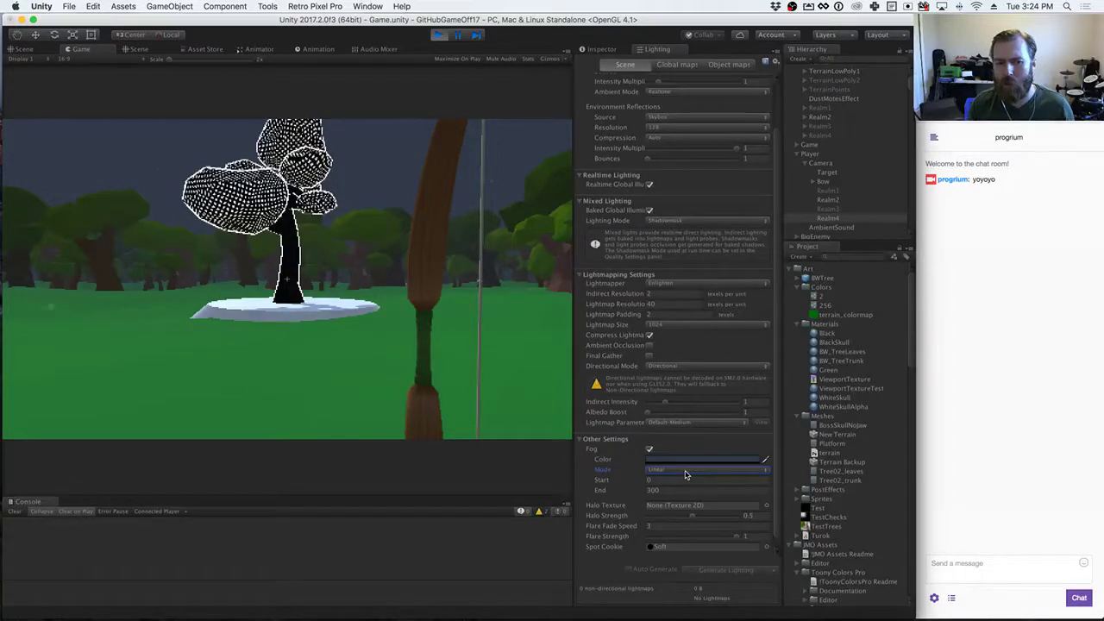
click(611, 491)
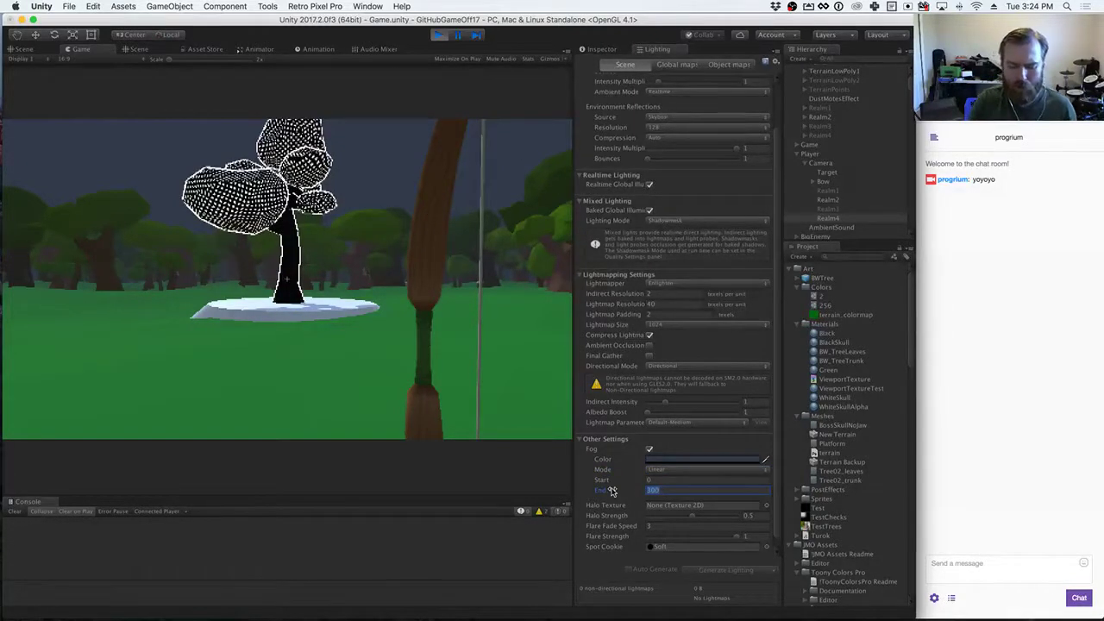
text(256)
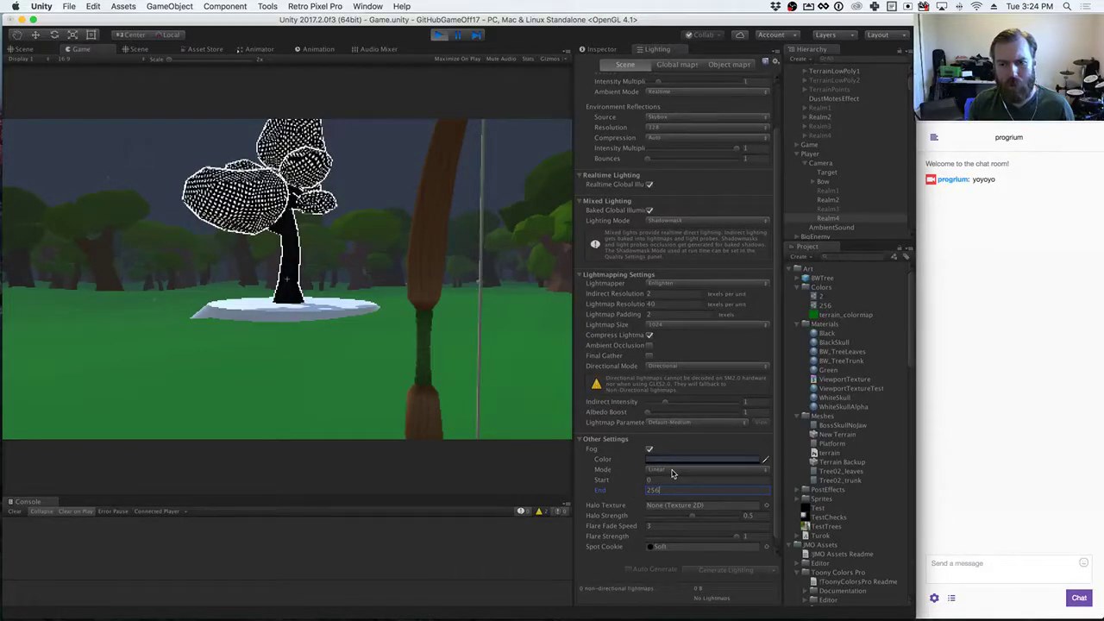
click(506, 404)
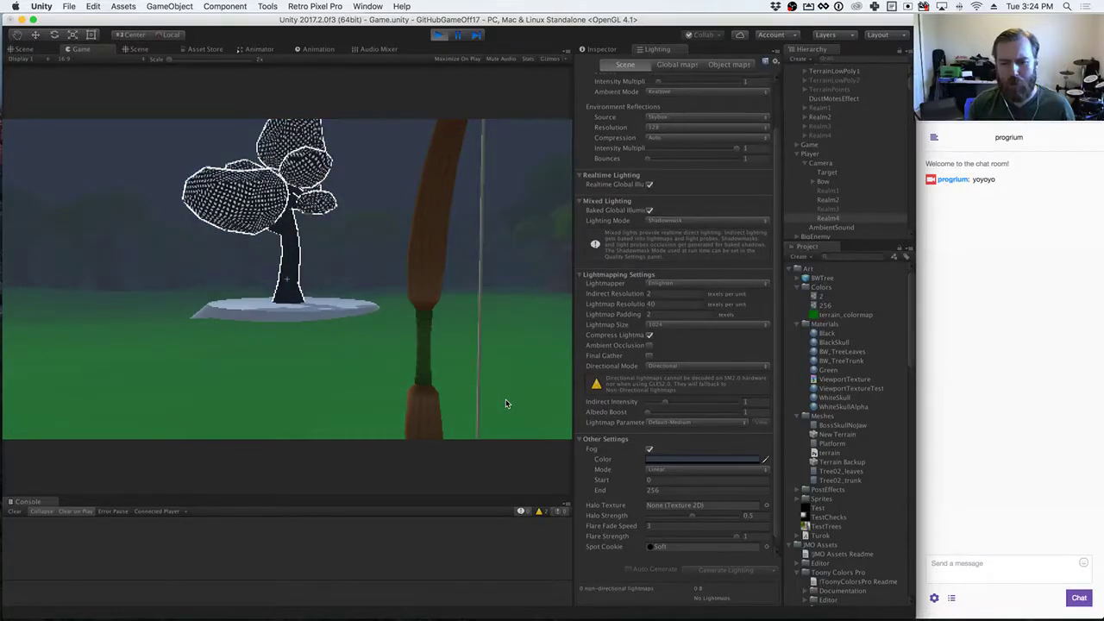
Step: Try the Exponential fog mode in the running scene for comparison and undo the mode change
click(662, 469)
click(664, 473)
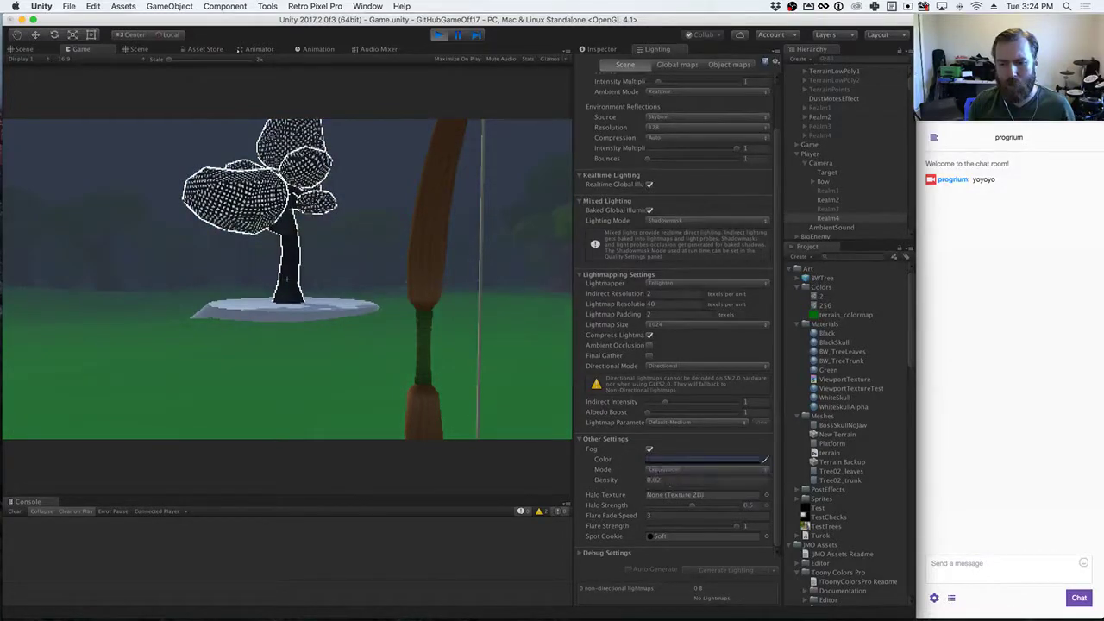
key(super+z)
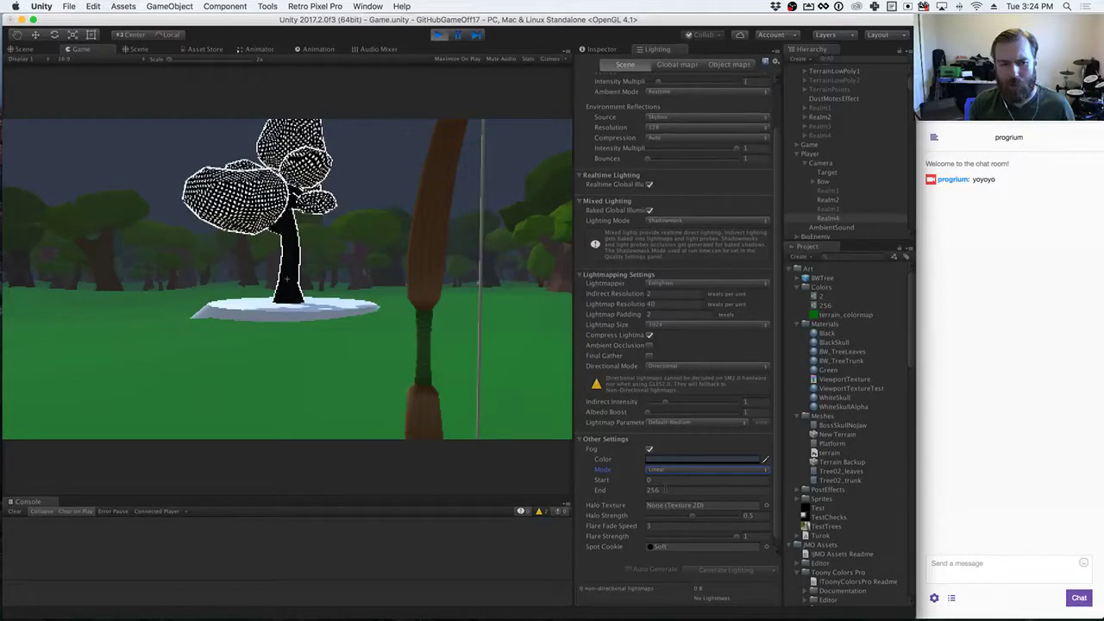
Step: Switch the running game to the third realm and inspect the settings of the Realm3 camera under Player
click(302, 292)
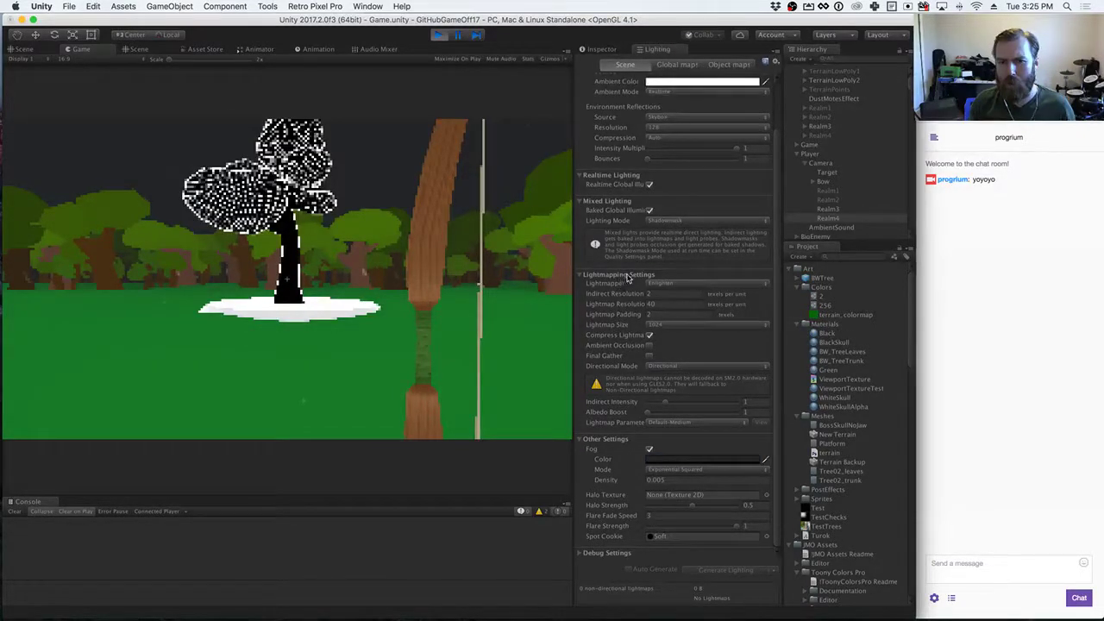
click(808, 155)
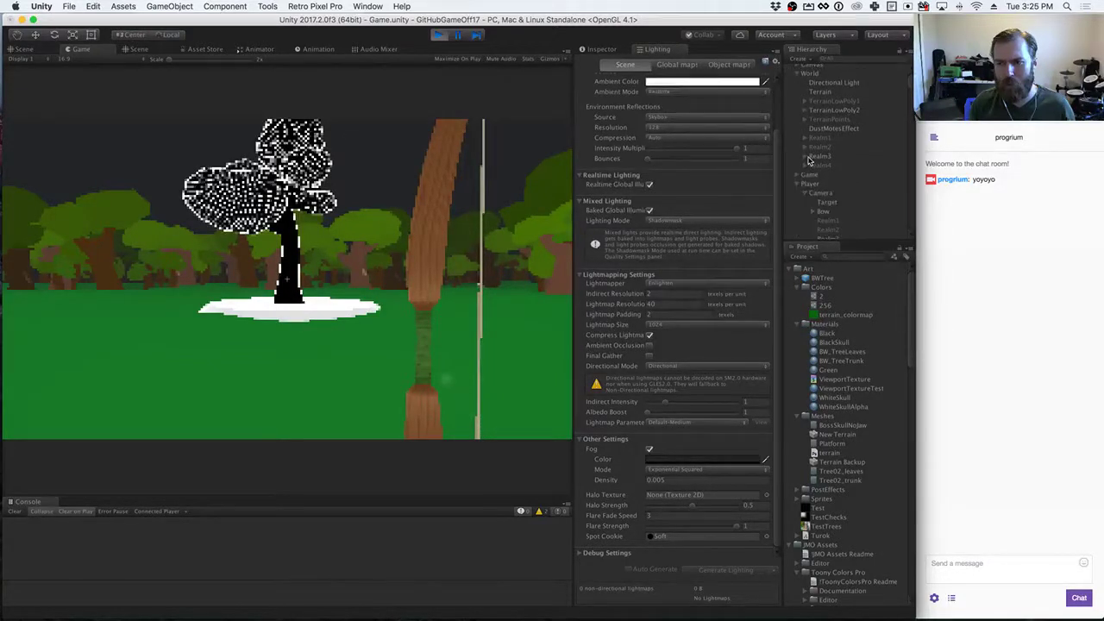
scroll(809, 160, down, 5)
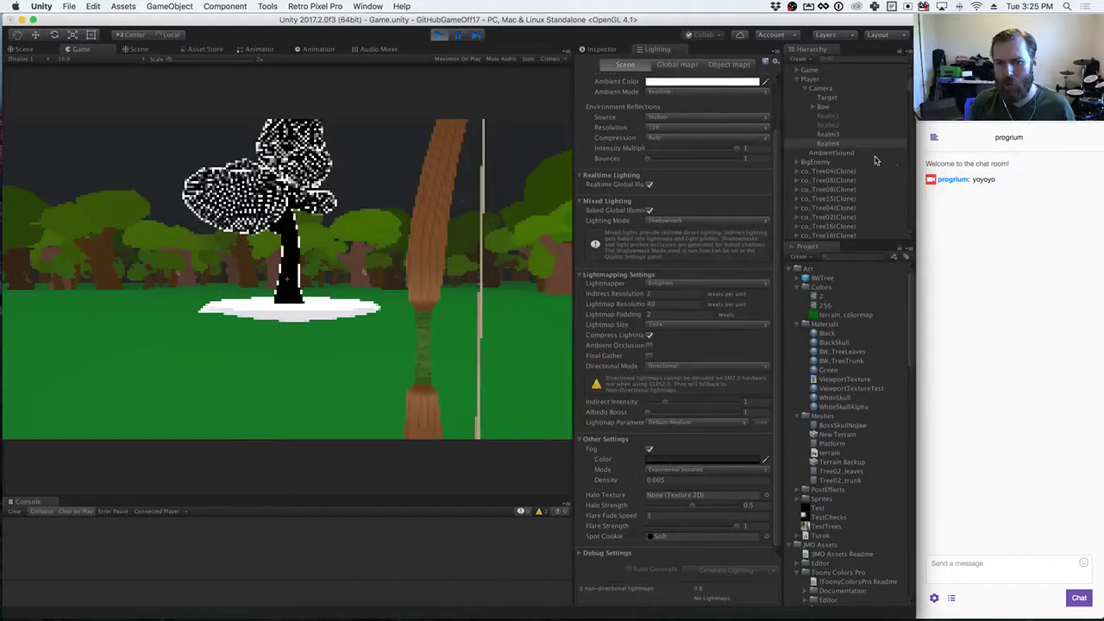
click(839, 135)
scroll(734, 204, up, 3)
click(590, 50)
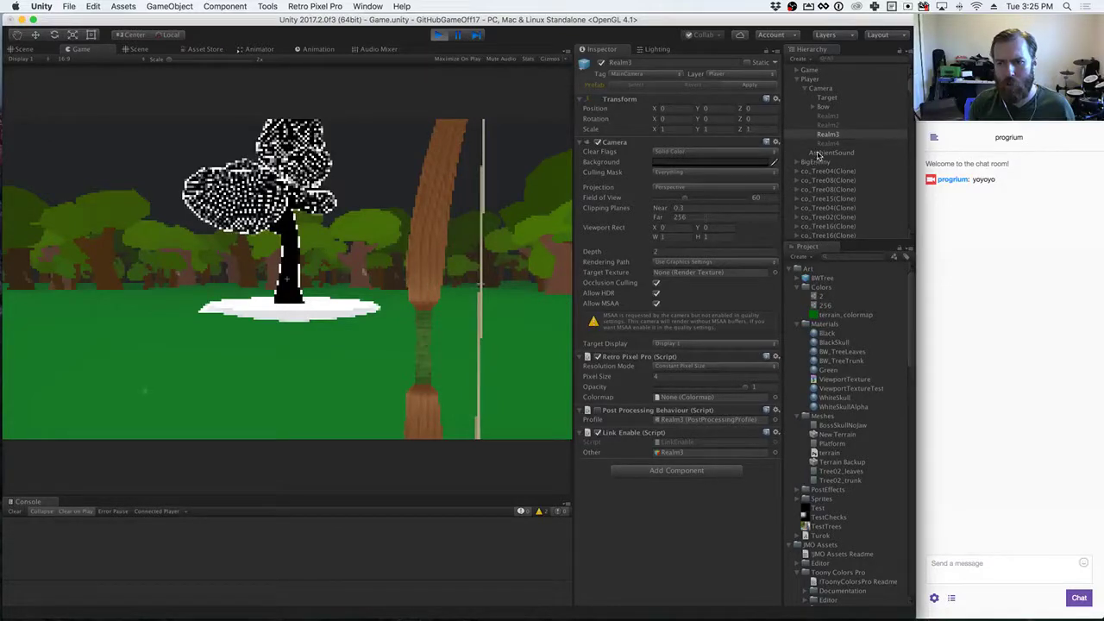
Step: Compare the background, clipping plane and pixel settings of the Realm1 to Realm4 cameras
click(824, 144)
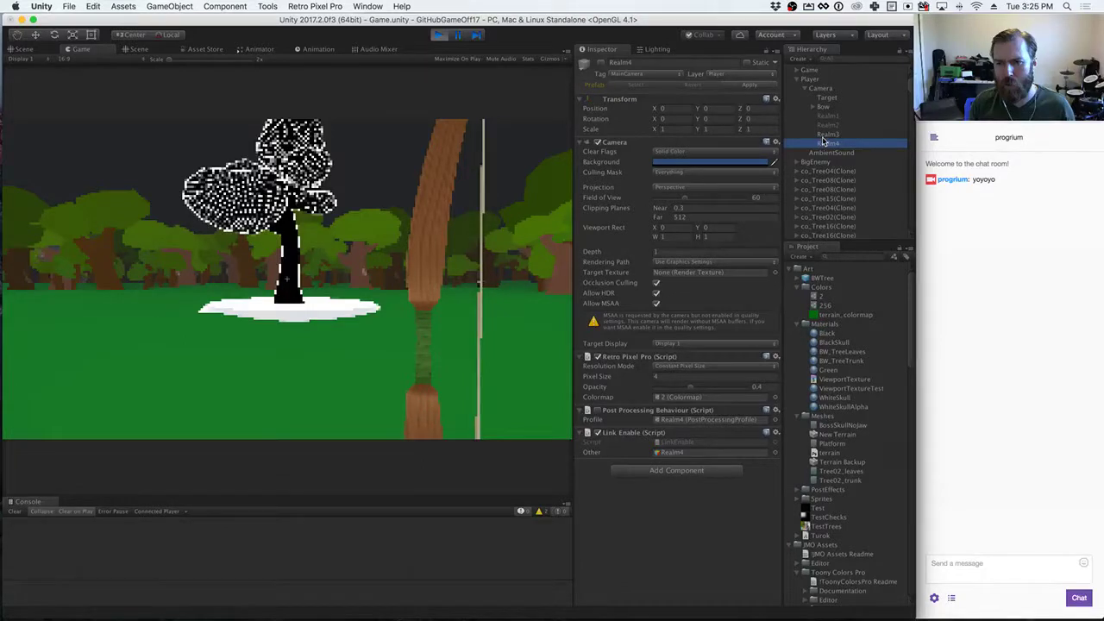
click(825, 136)
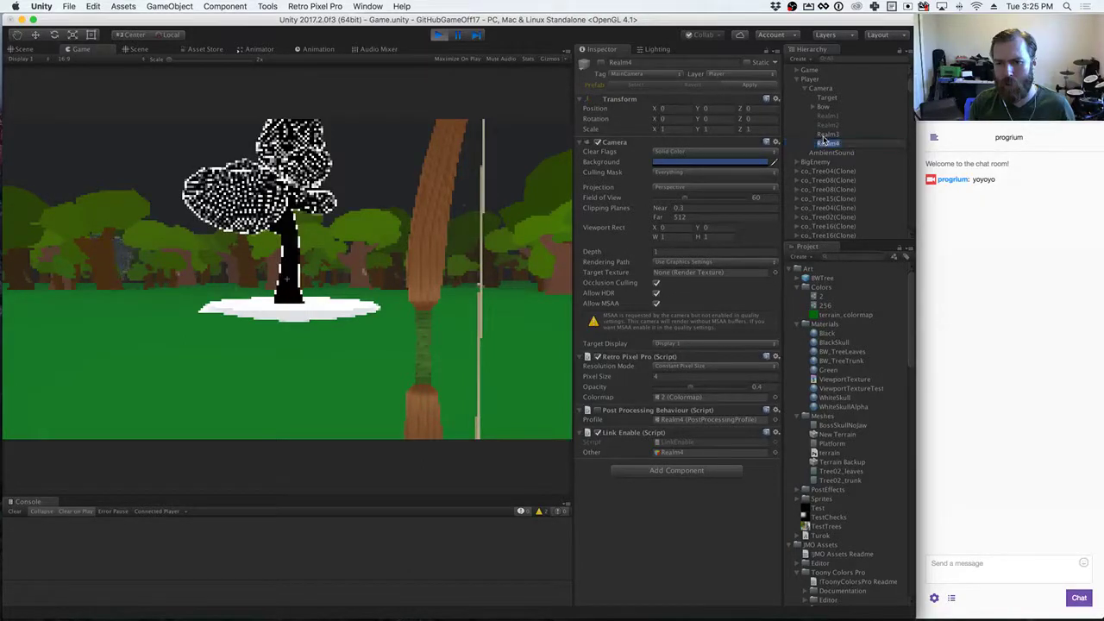
click(825, 125)
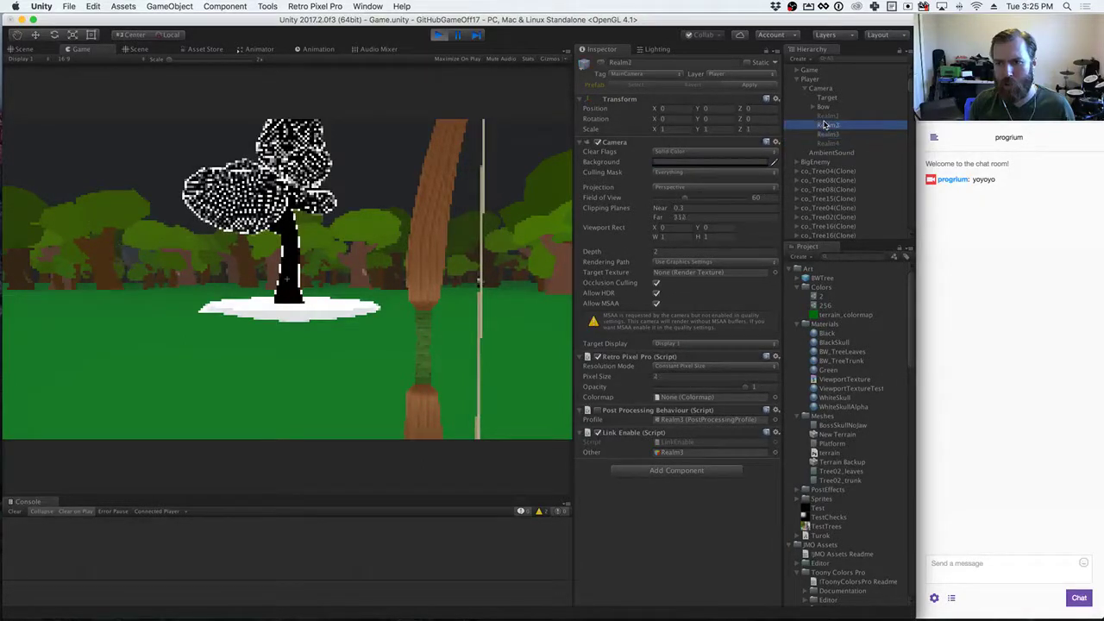
click(825, 116)
click(825, 125)
click(823, 135)
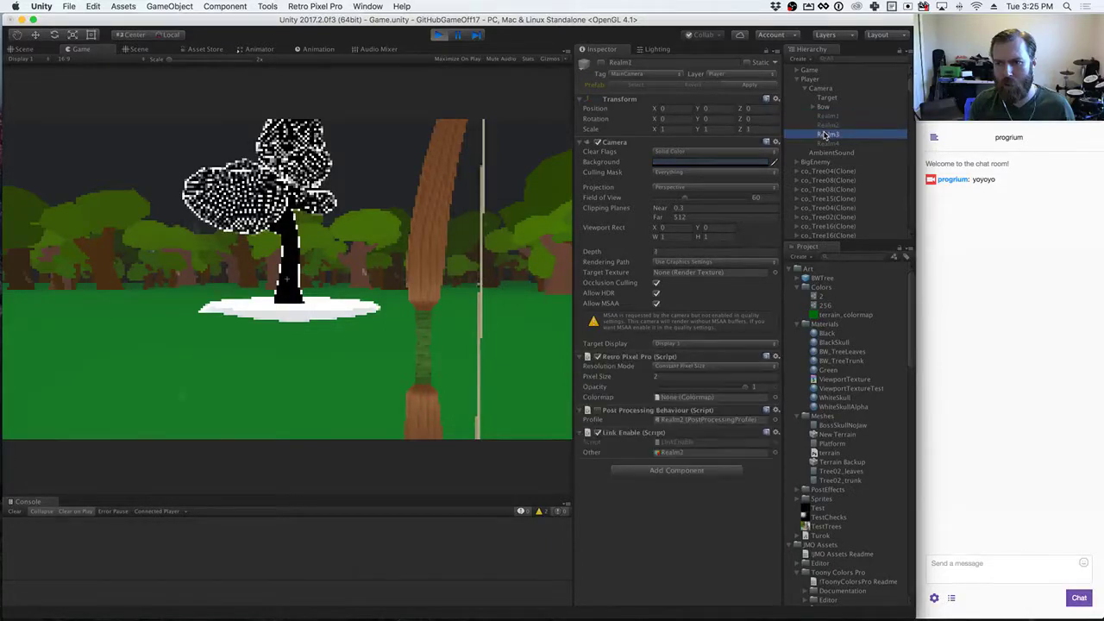
click(822, 144)
Step: Cycle through the realms in the running game to compare their fog, and stop the game
click(488, 166)
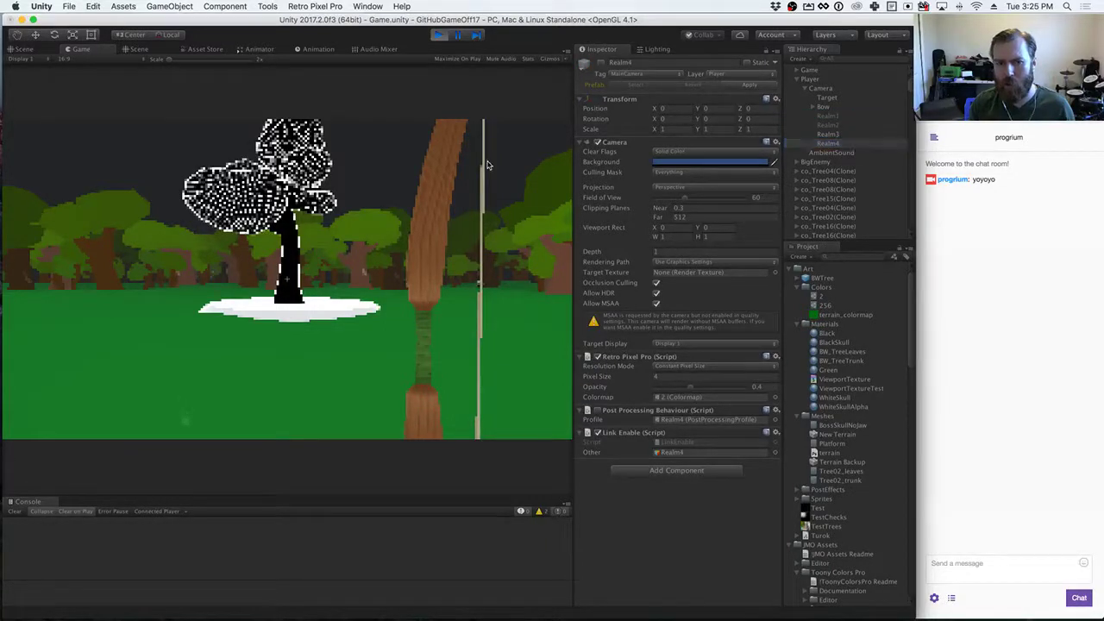
click(488, 165)
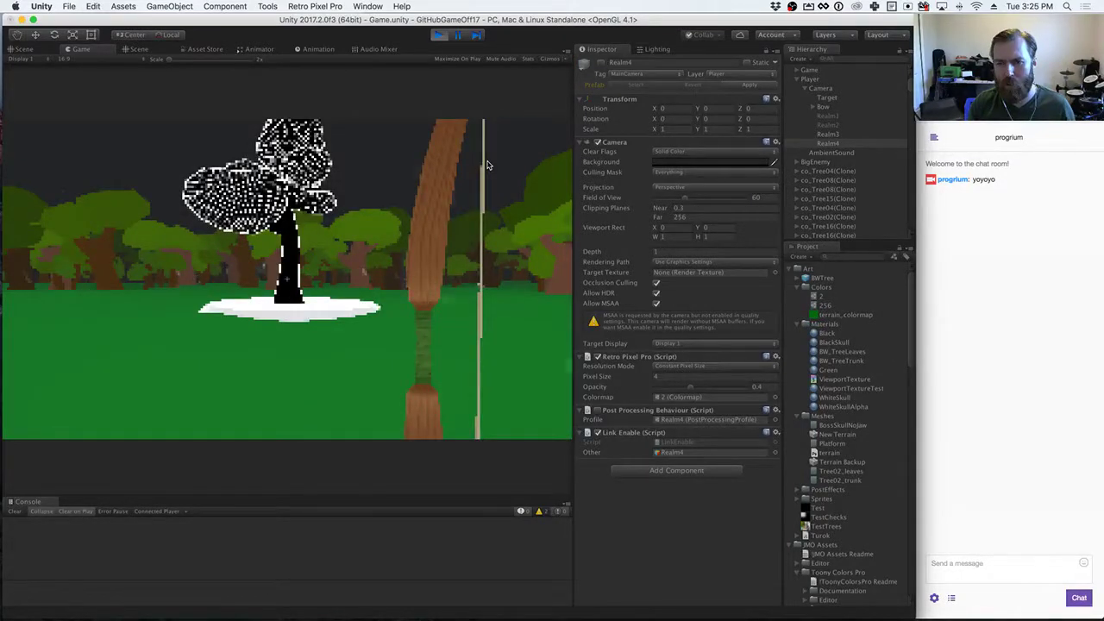
click(487, 165)
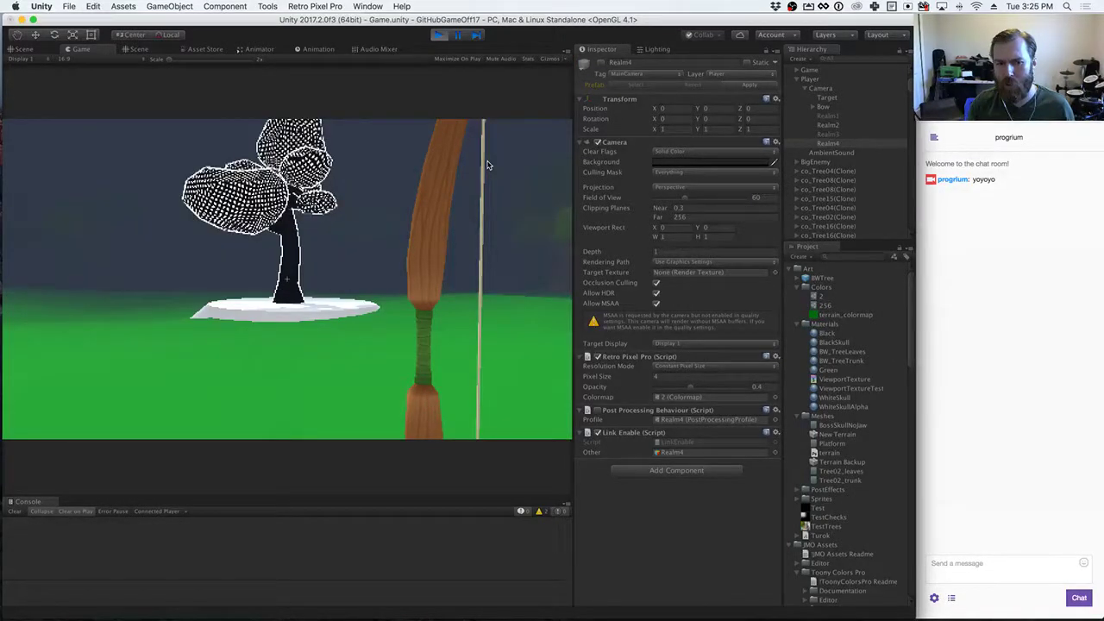
click(487, 166)
click(488, 166)
click(487, 166)
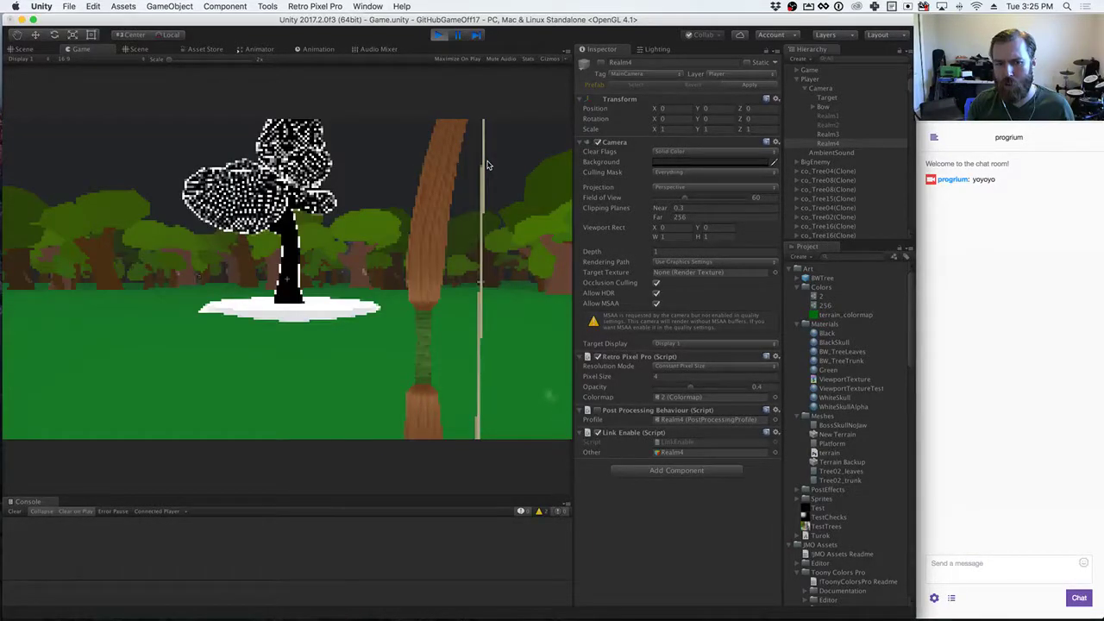
click(487, 166)
click(487, 166)
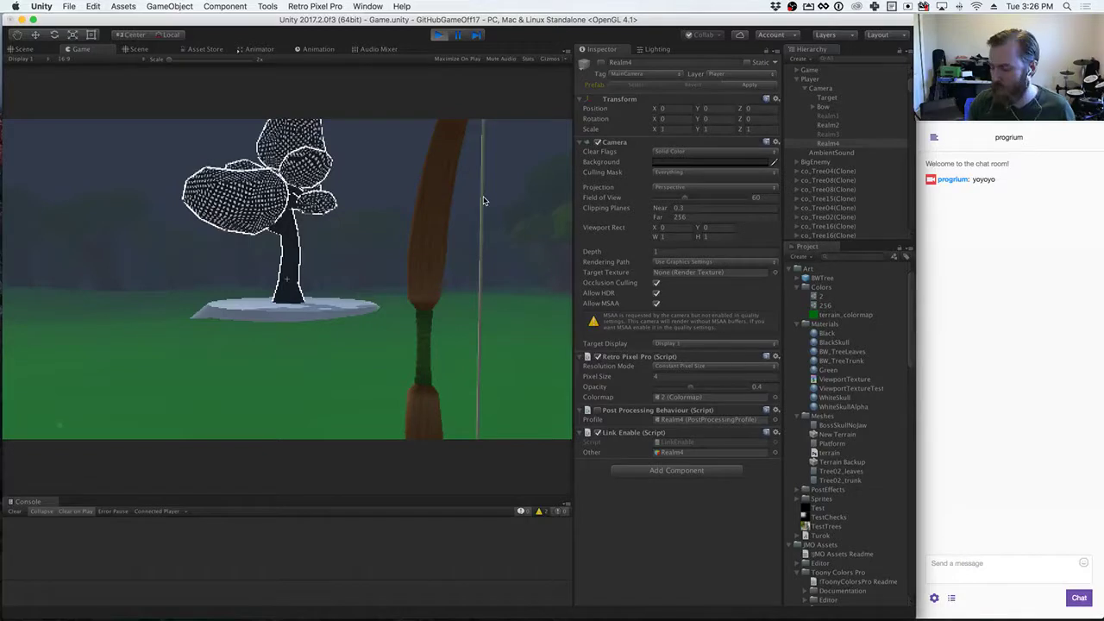
click(438, 34)
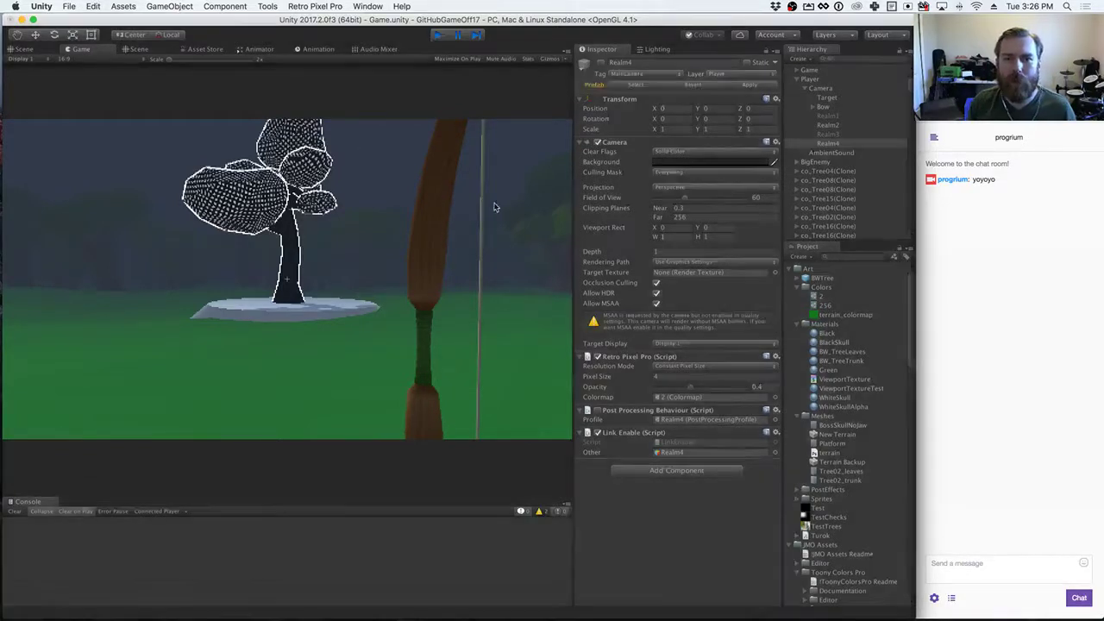
Step: Switch to MonoDevelop and check the fog settings in Realm1.cs
key(super+Tab)
click(284, 310)
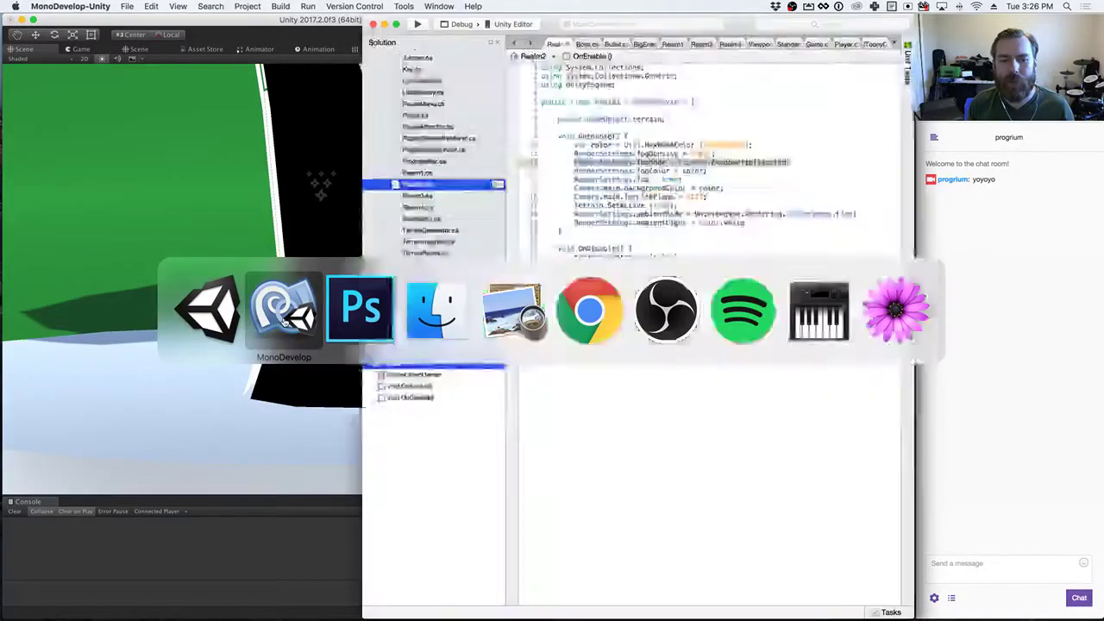
click(784, 177)
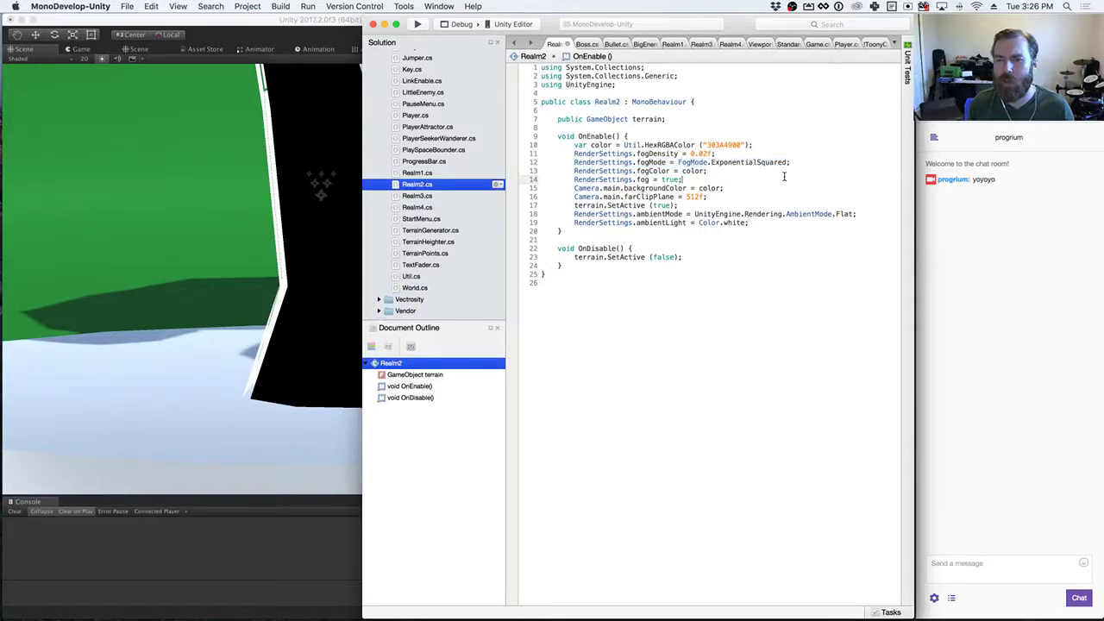
click(422, 172)
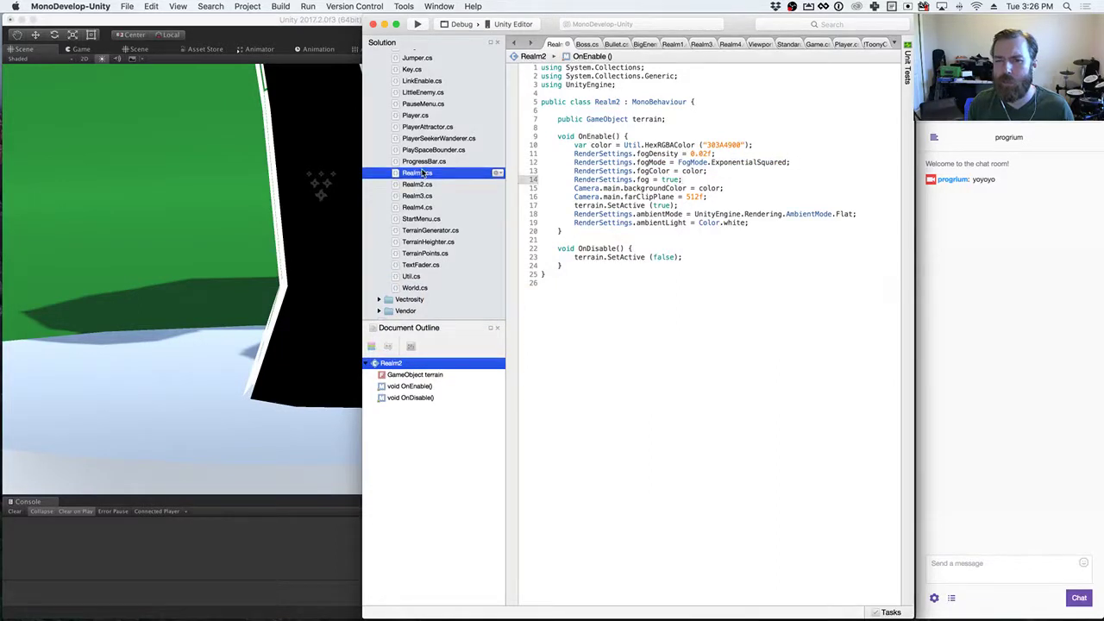
double_click(425, 172)
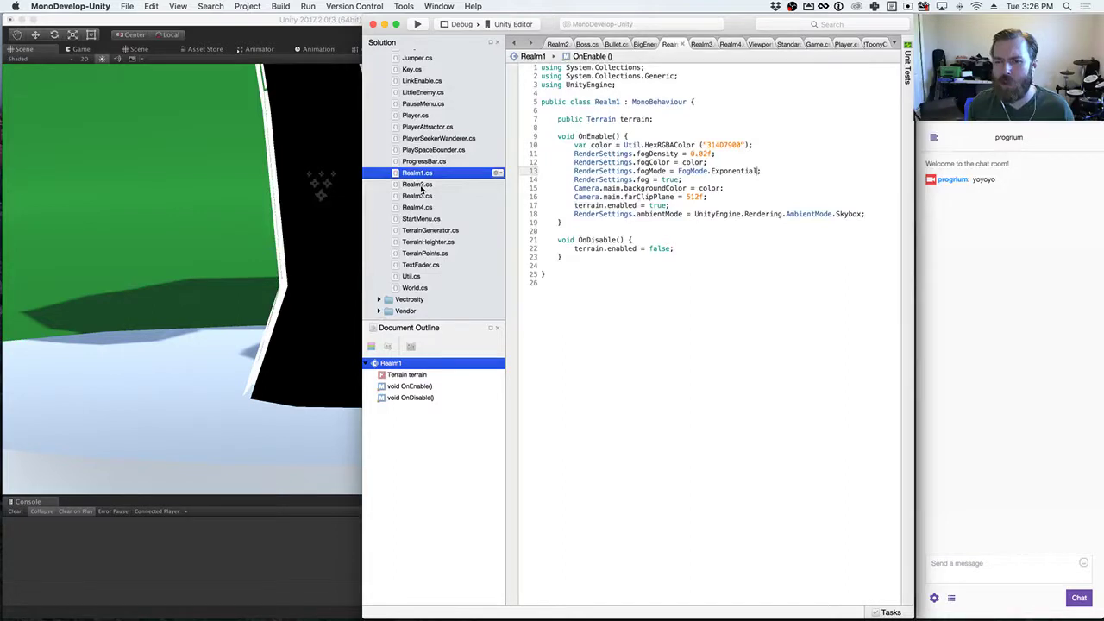
Step: In Realm2.cs, move the fogMode line below the fogColor line and remove the leftover blank line
double_click(420, 184)
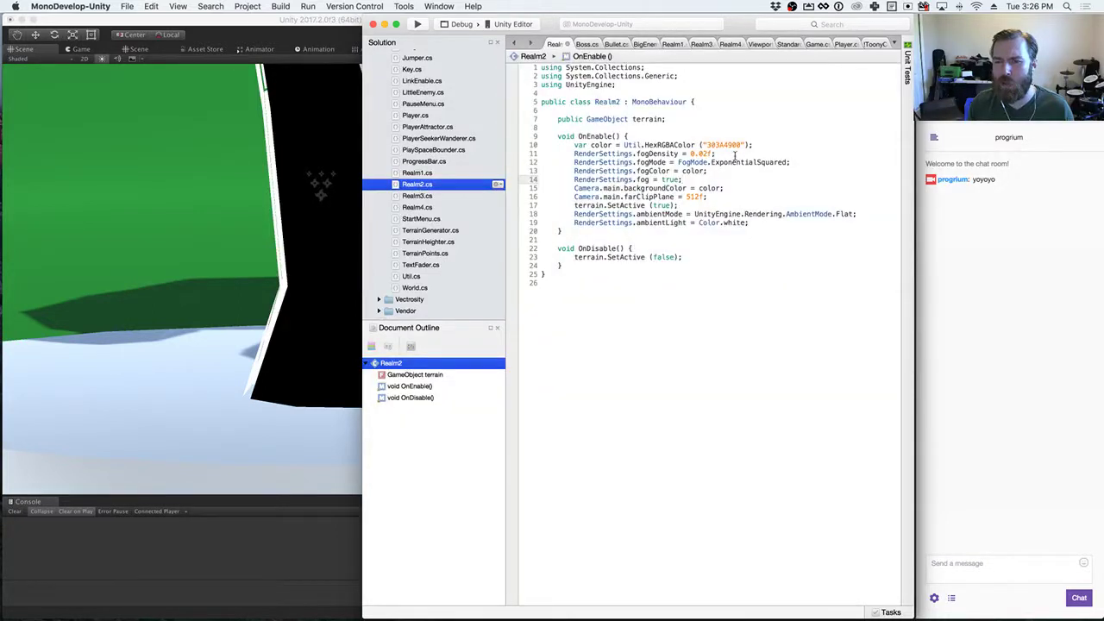
click(753, 162)
key(shift+Home)
key(super+x)
key(Down)
key(End)
key(Return)
key(super+v)
key(Up)
key(Up)
key(shift+Home)
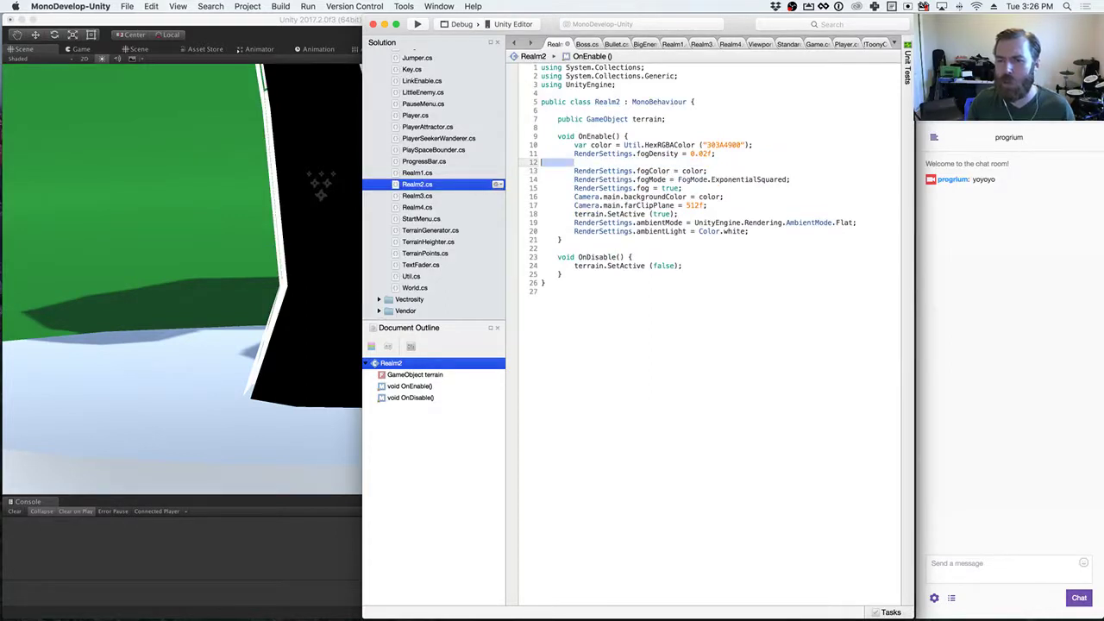
key(BackSpace)
key(BackSpace)
Step: Change the fog mode in Realm2.cs to FogMode.Linear
click(713, 171)
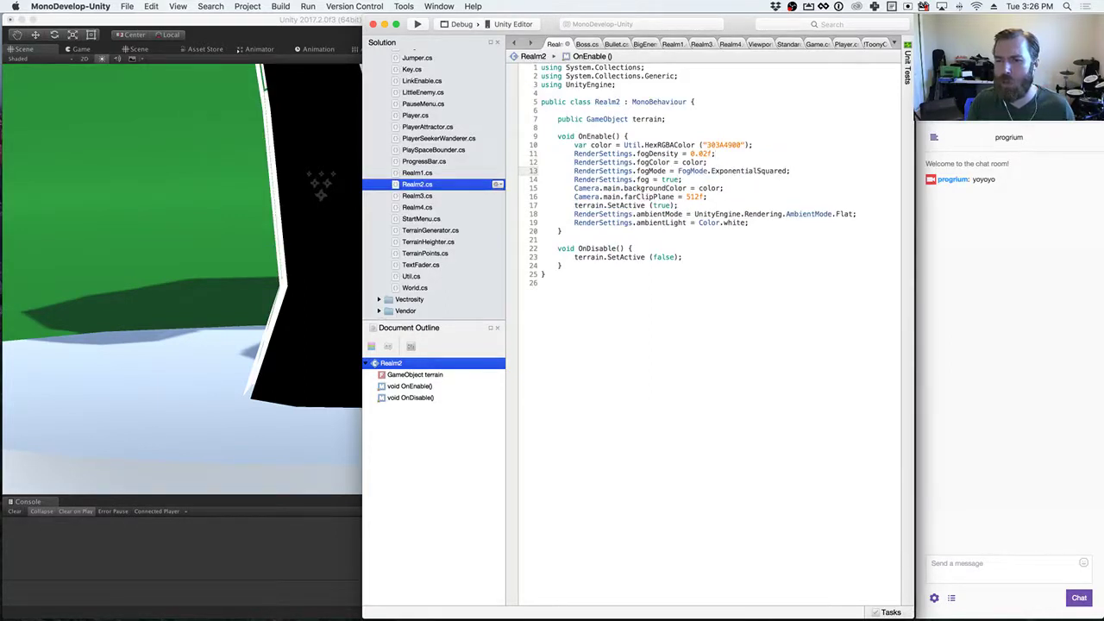
double_click(712, 171)
text(Linear)
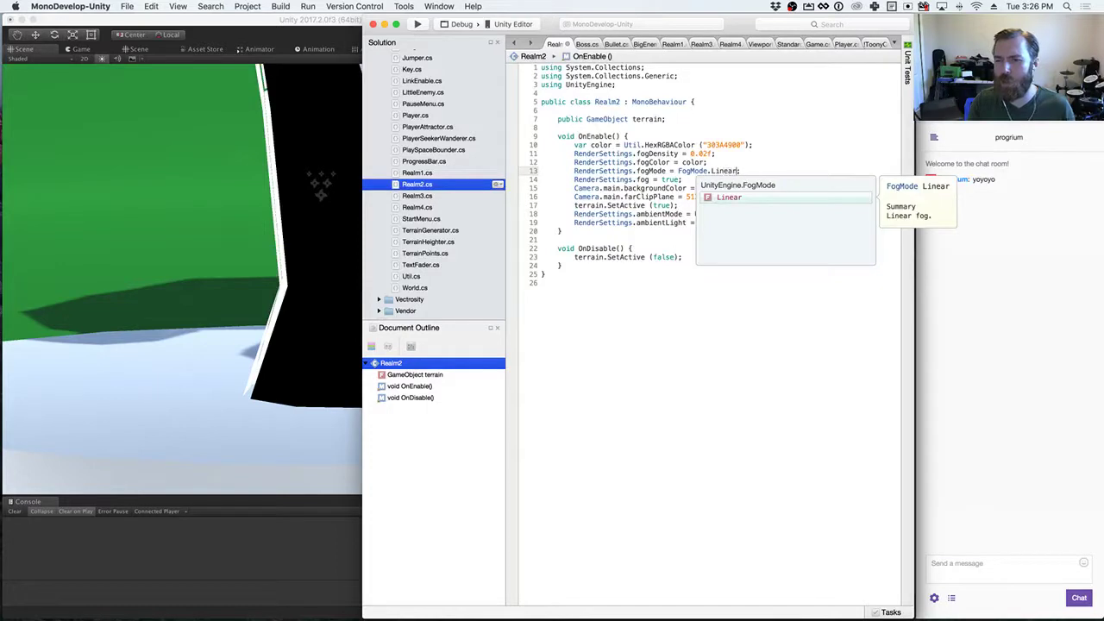
key(Escape)
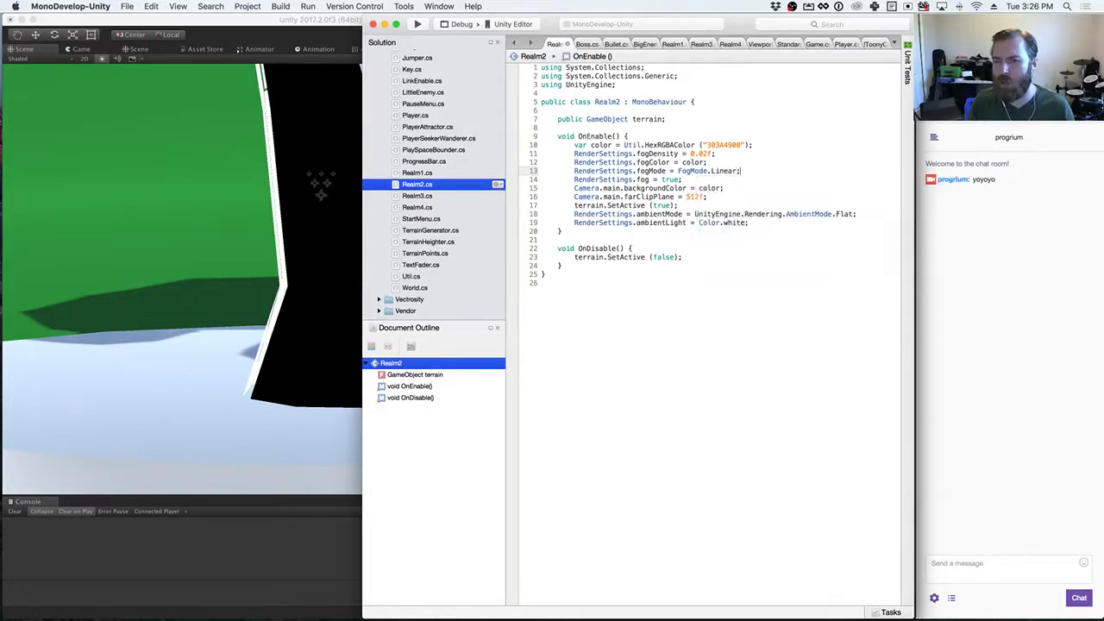
Step: Add the line RenderSettings.fogEndDistance = 256; below the fogMode line in Realm2.cs
click(753, 167)
key(Return)
text(Render)
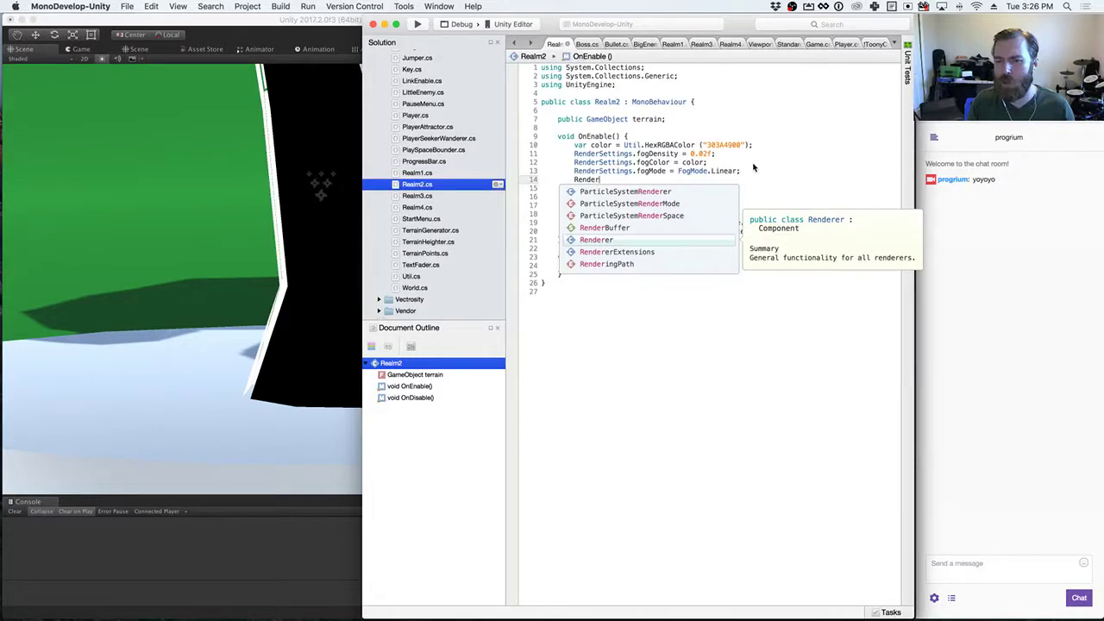
text(Settings.)
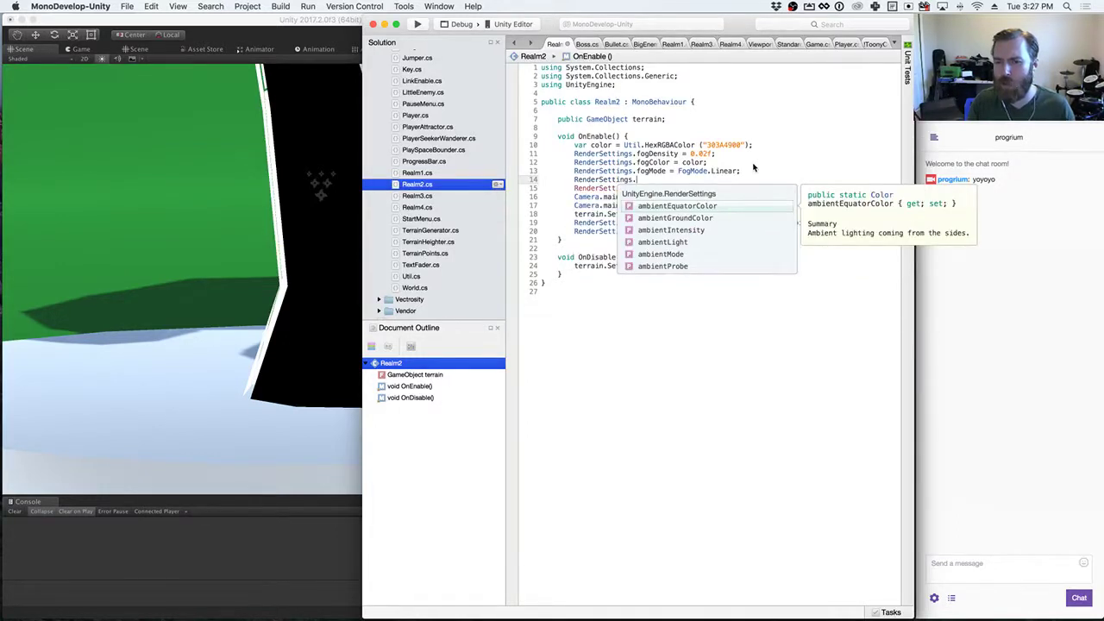
text(fog)
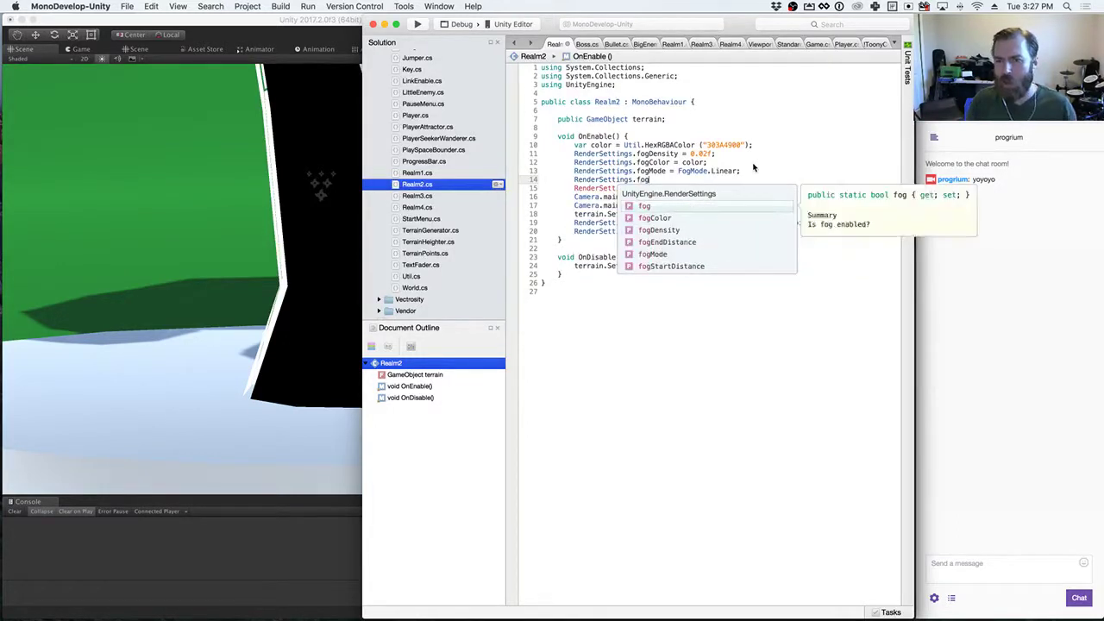
key(Down)
key(Down)
key(Down)
key(Down)
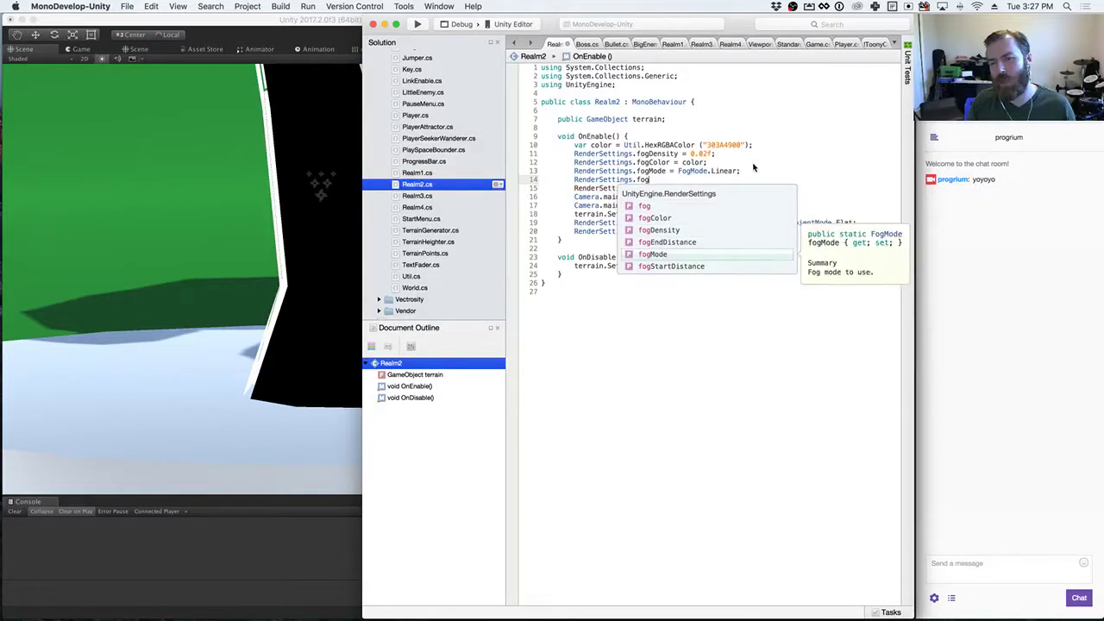
key(Up)
key(Return)
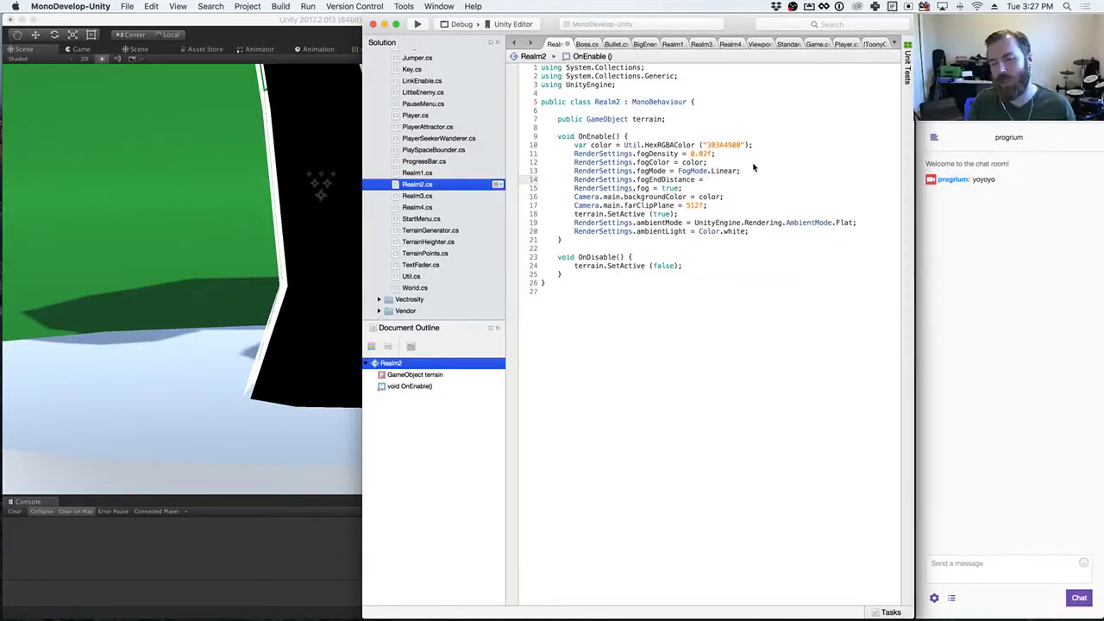
text(= 256;)
Step: Comment out the fogDensity line in Realm2.cs and save the script
key(Up)
key(Up)
key(Up)
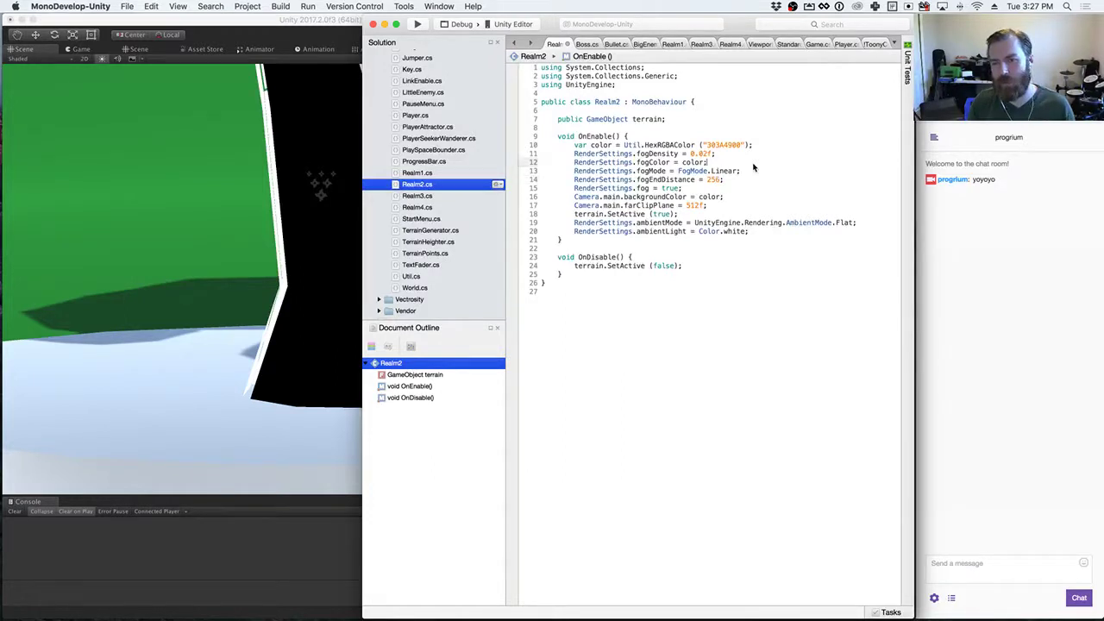
key(Home)
text(//)
key(Down)
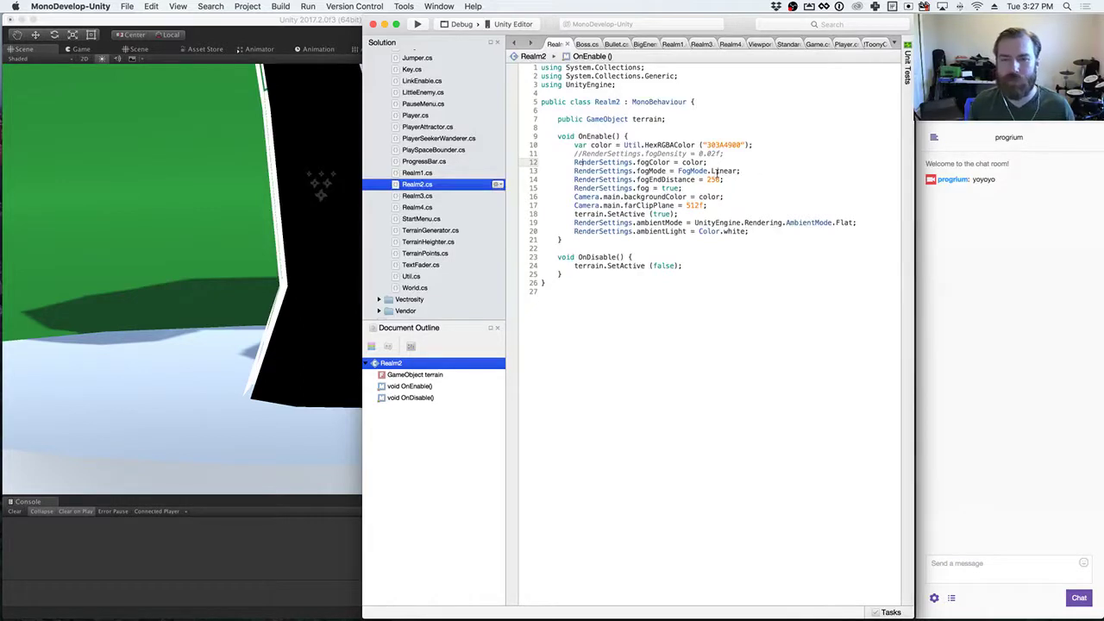
Step: Comment out the fogMode line in Realm3.cs and return to Realm2.cs
double_click(419, 196)
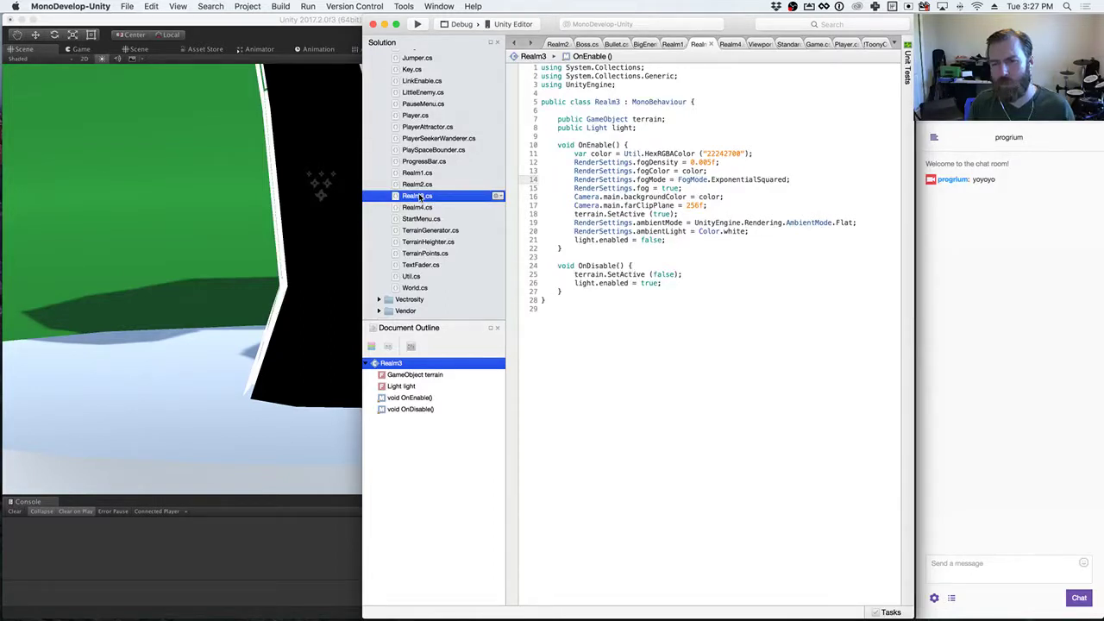
key(super+slash)
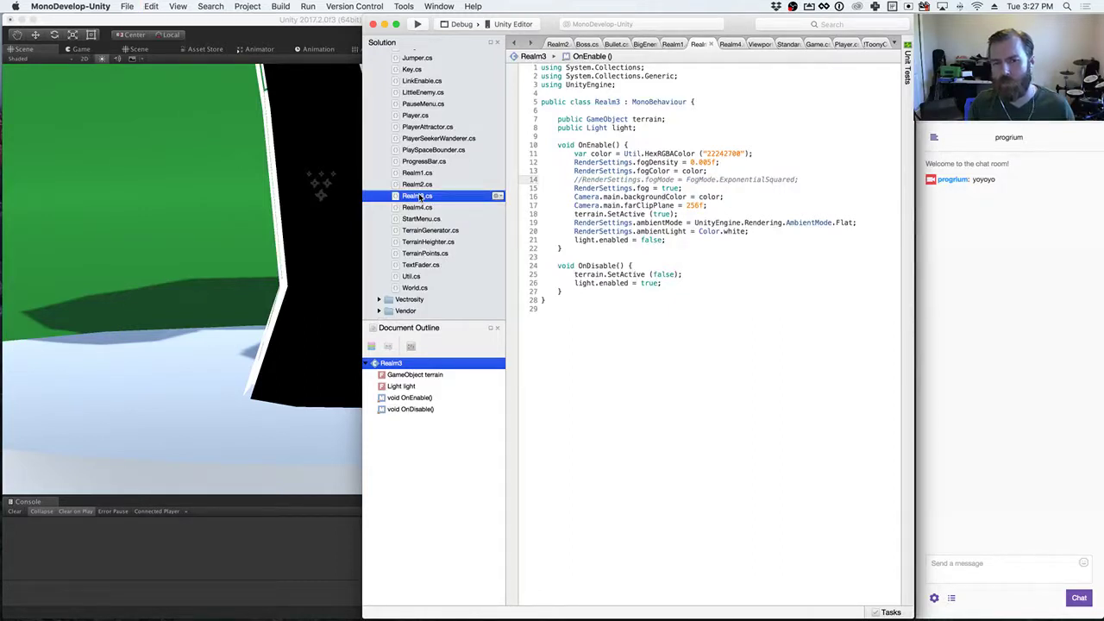
double_click(418, 184)
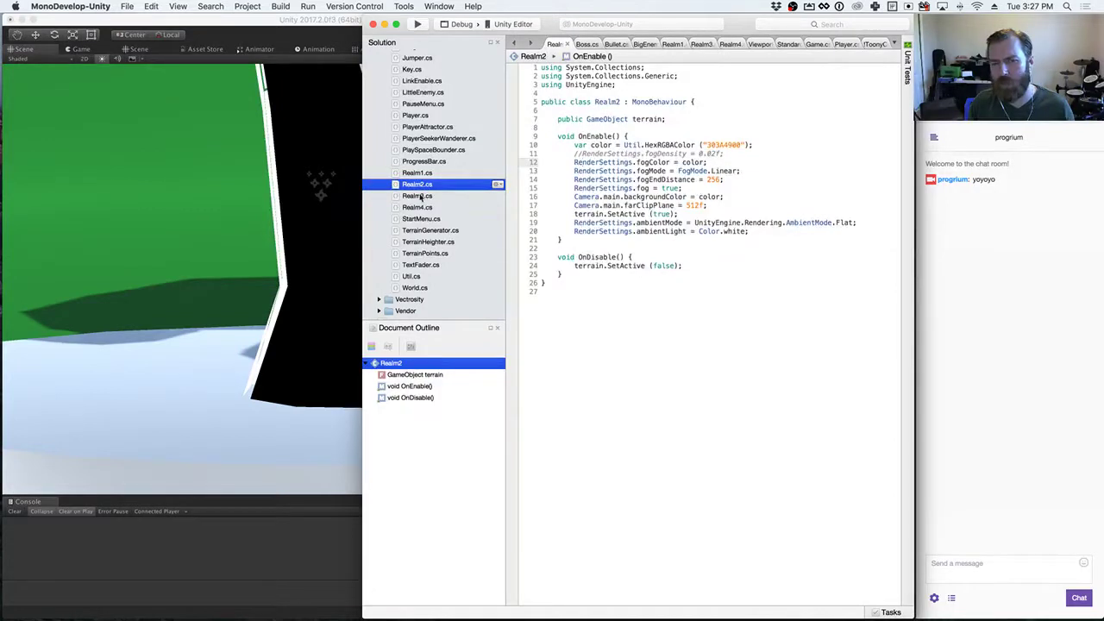
Step: Uncomment the fogMode line with FogMode.ExponentialSquared in Realm3.cs
double_click(421, 195)
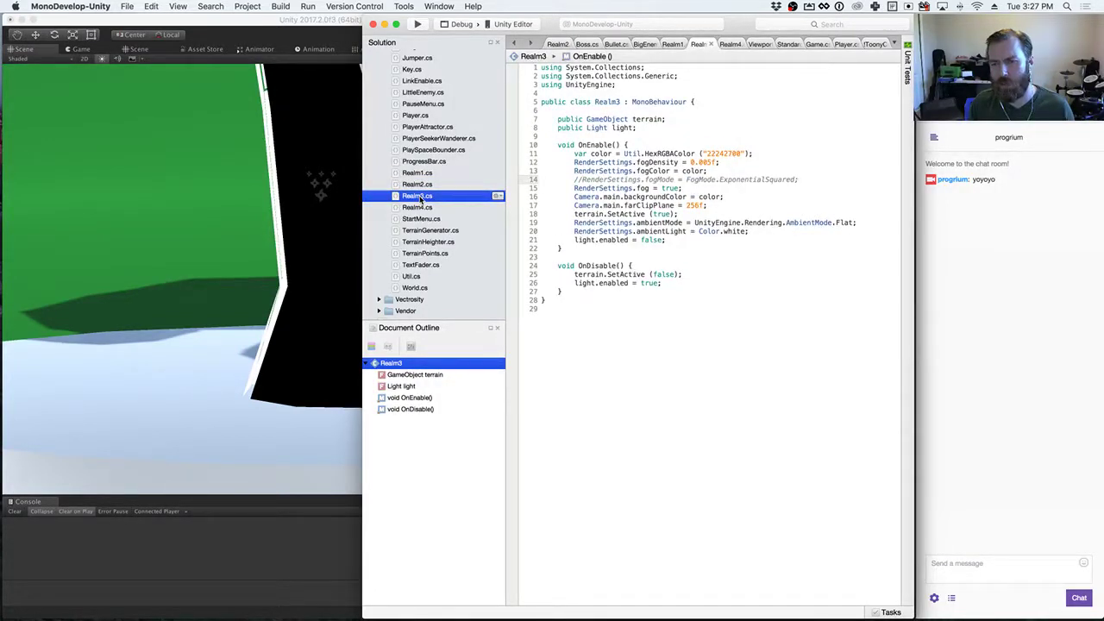
click(581, 179)
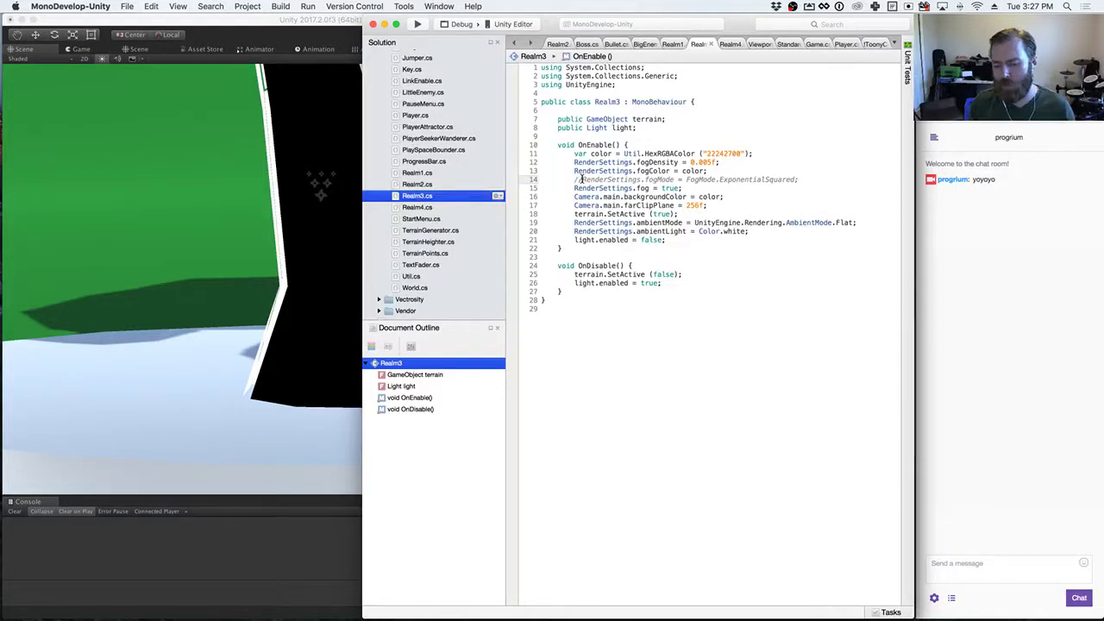
key(BackSpace)
key(BackSpace)
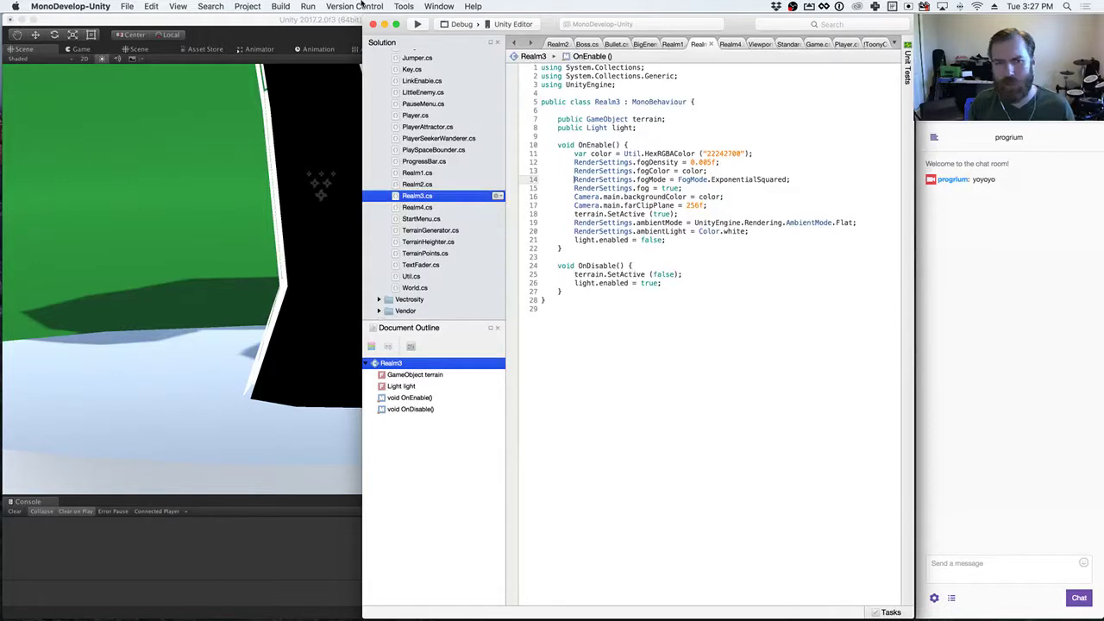
Step: Switch to Unity, run the game and walk through the forest into the second realm to check its fog
click(314, 22)
click(437, 35)
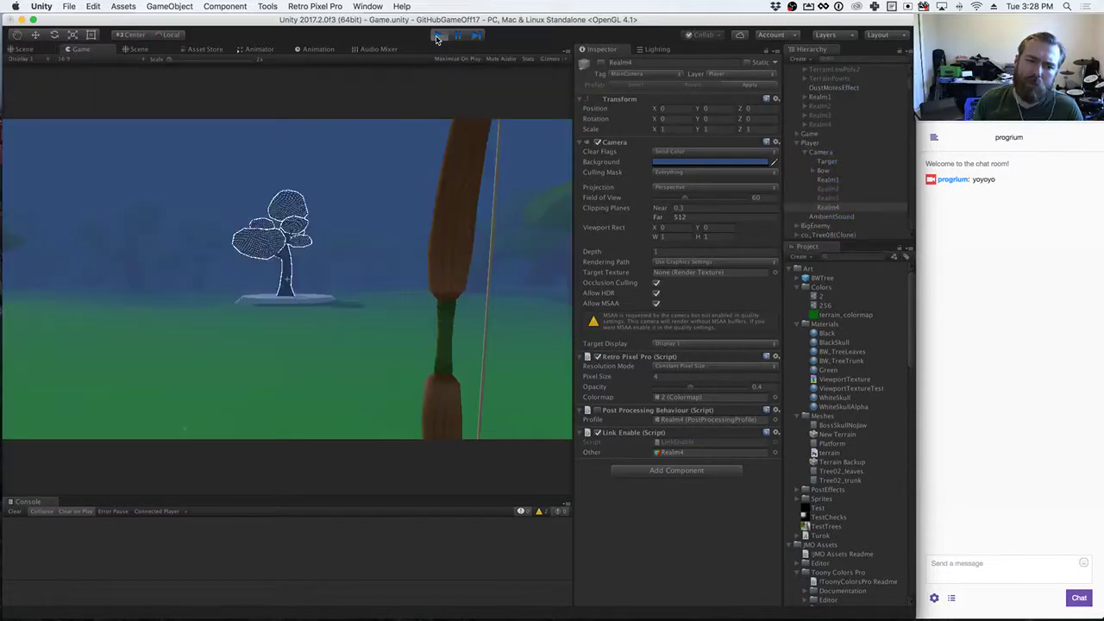
key(w)
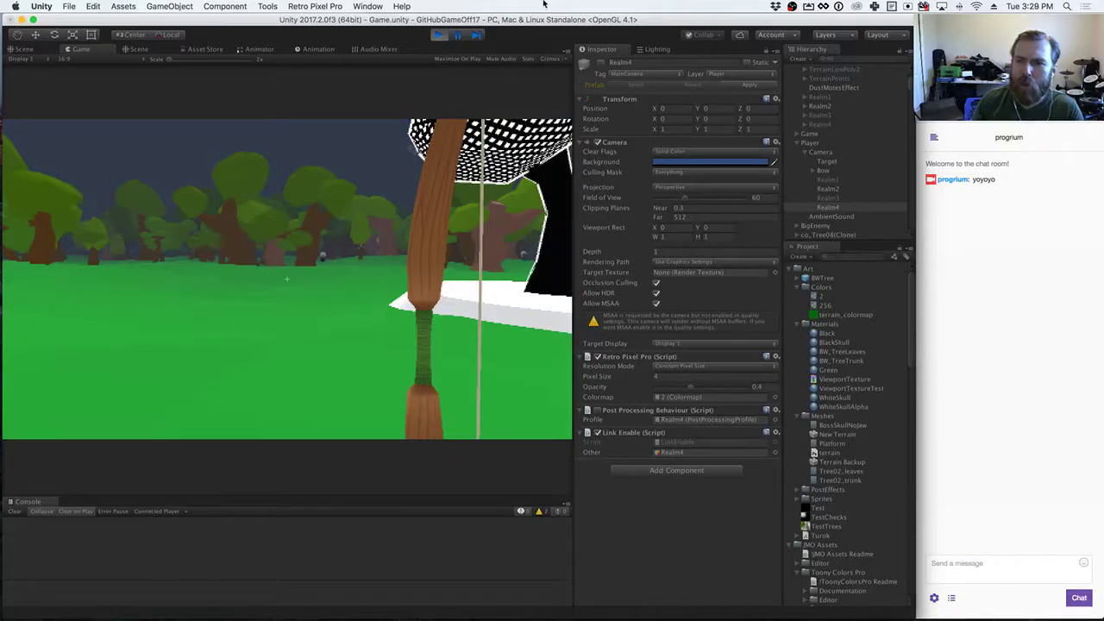
Step: Try a linear fog end distance of 200.1 in the scene lighting settings while playing, and stop the game
click(653, 49)
scroll(671, 330, down, 3)
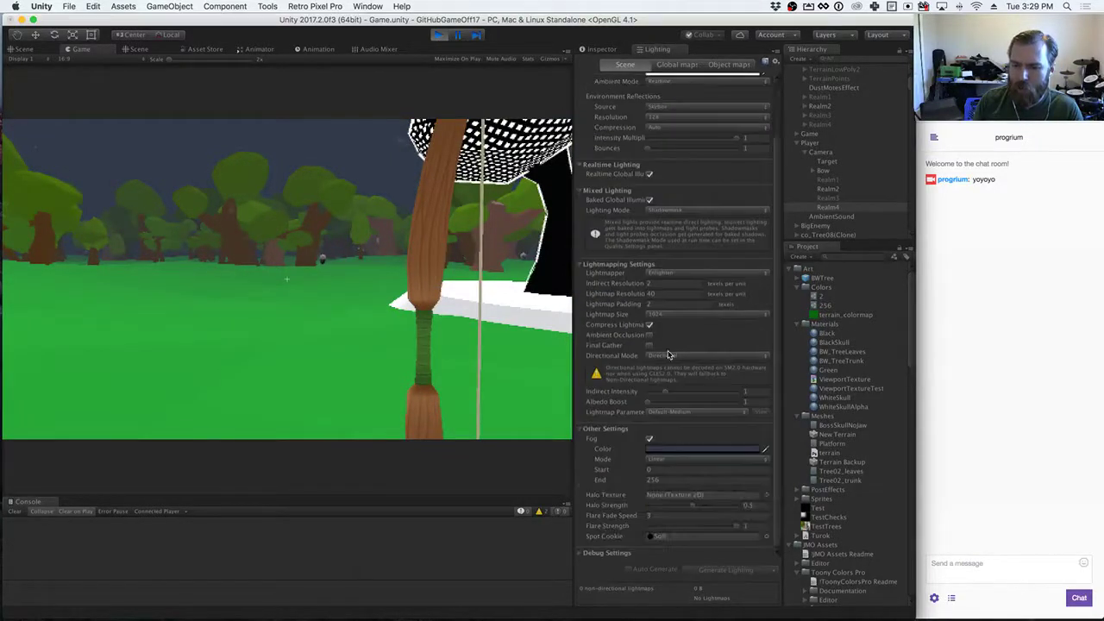
drag(602, 480, 552, 484)
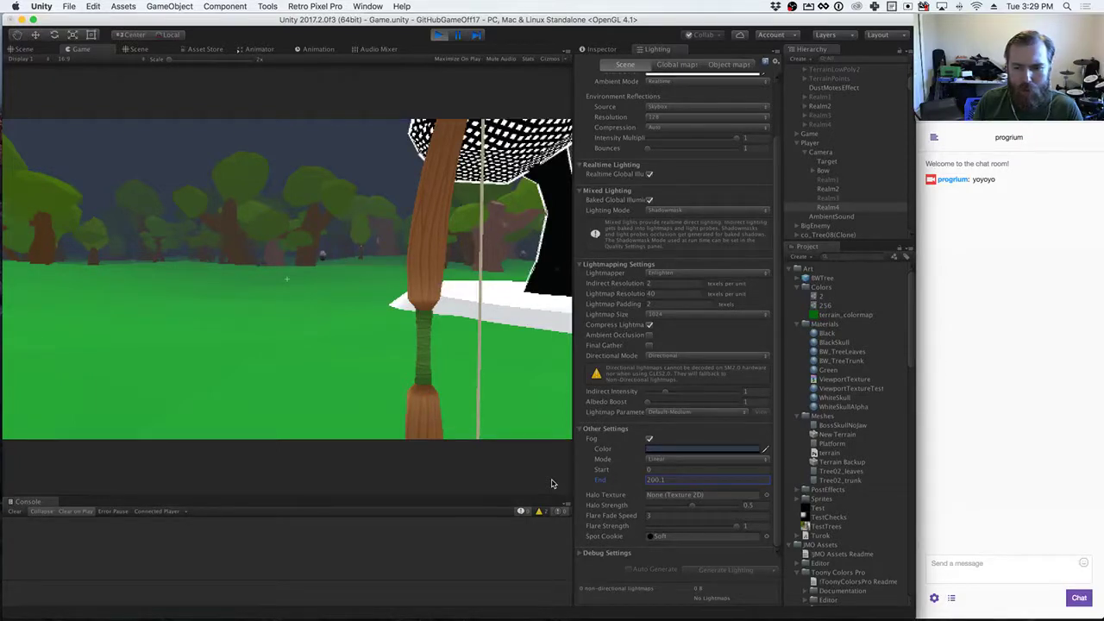
click(439, 37)
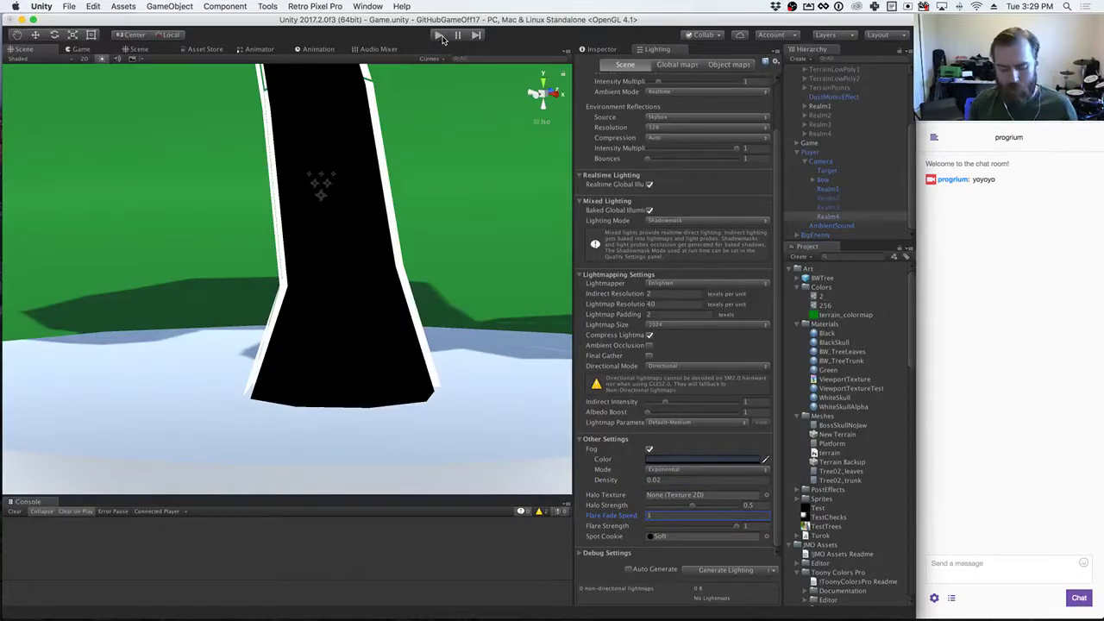
Step: Switch to MonoDevelop and set RenderSettings.fogEndDistance to 200 in Realm2.cs
key(super+Tab)
key(super+Tab)
click(318, 308)
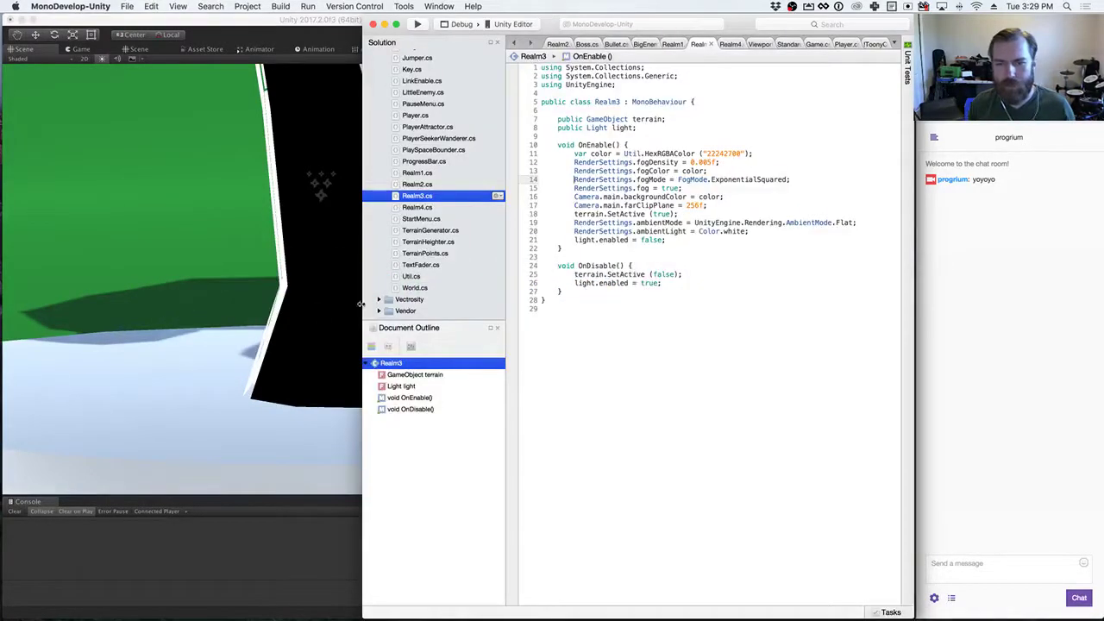
double_click(411, 184)
double_click(714, 180)
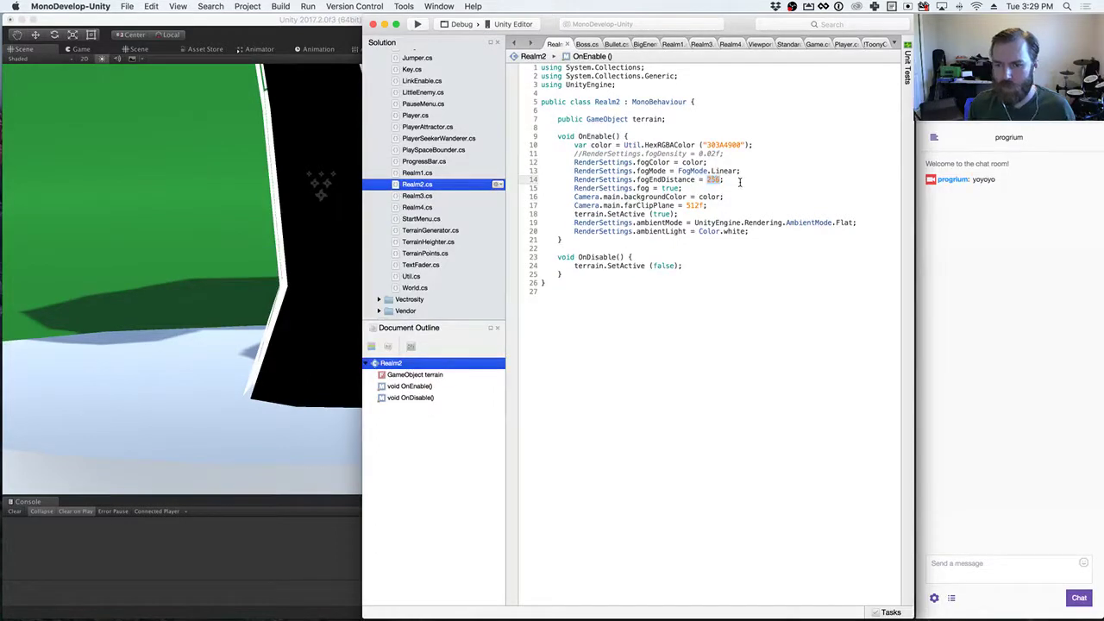
text(200)
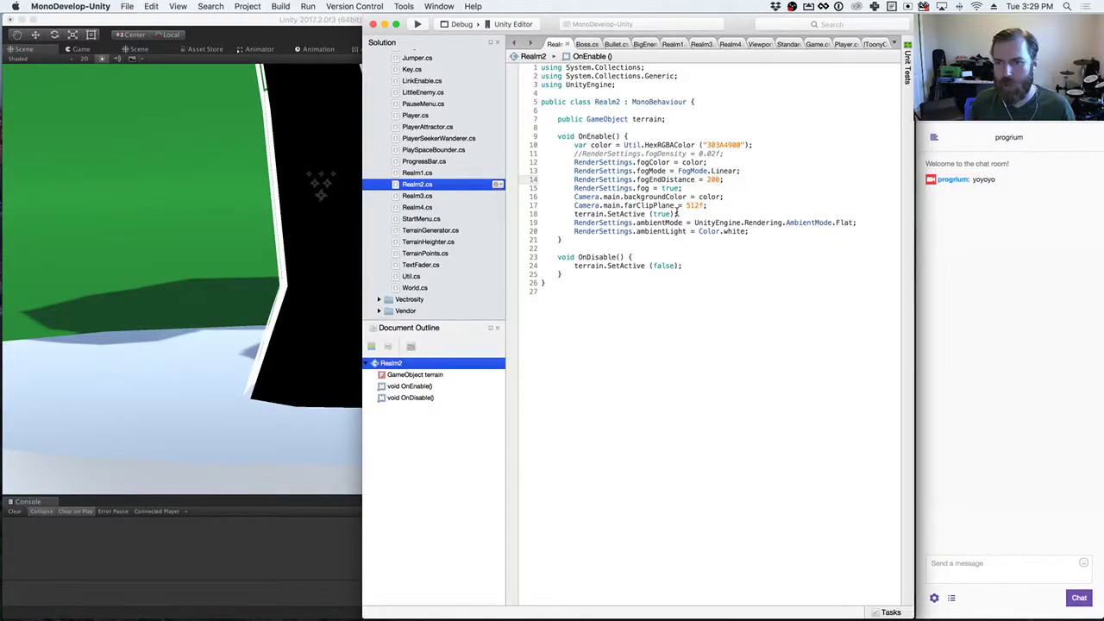
Step: Return to Unity, play through the realms to check the changed fog, and stop the game
click(328, 23)
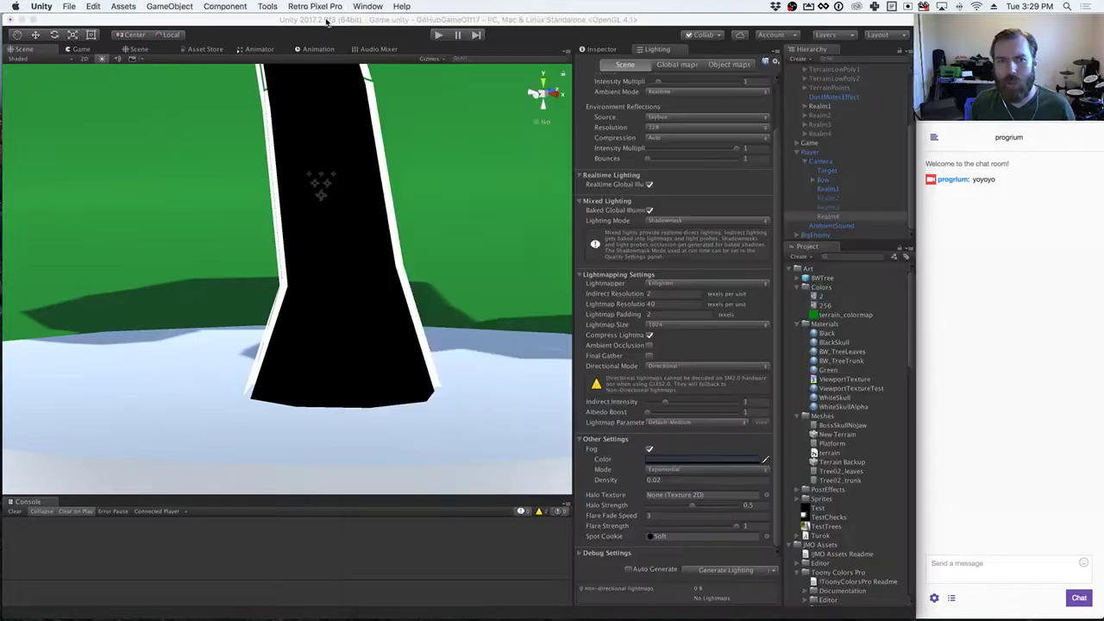
click(438, 36)
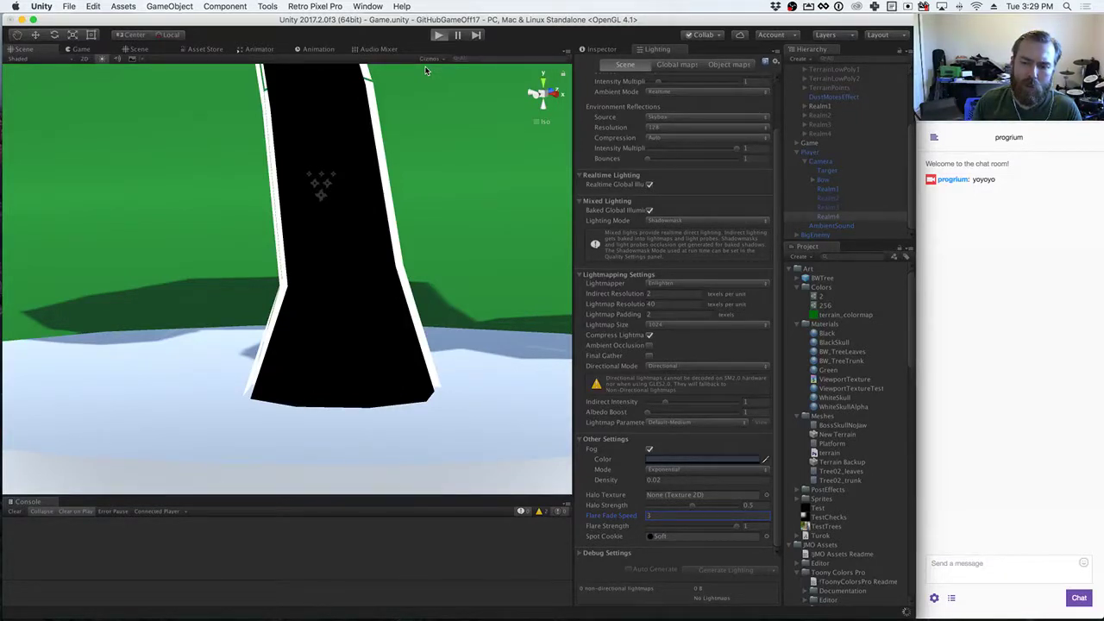
key(super+p)
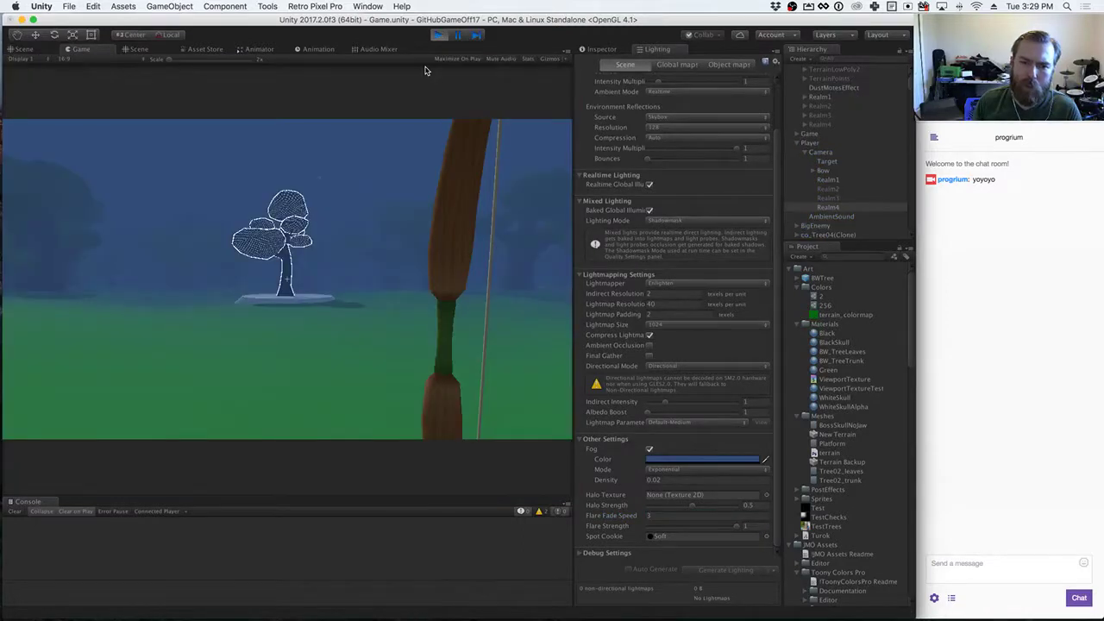
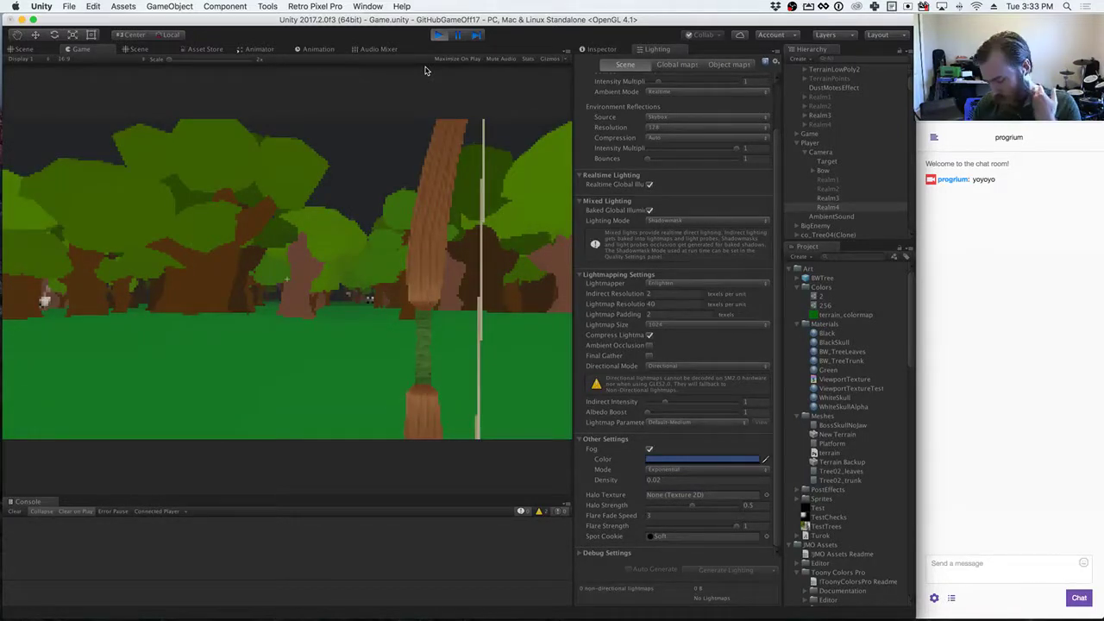
click(439, 34)
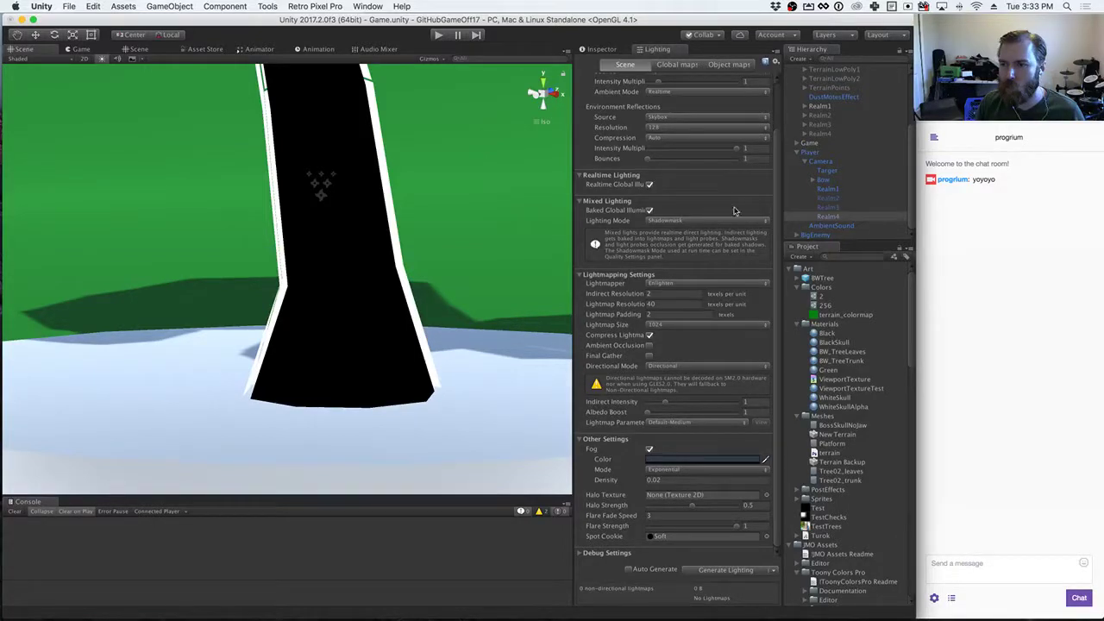
Step: Inspect the script settings of the World's Realm4 object, including its terrain points reference
scroll(823, 188, up, 5)
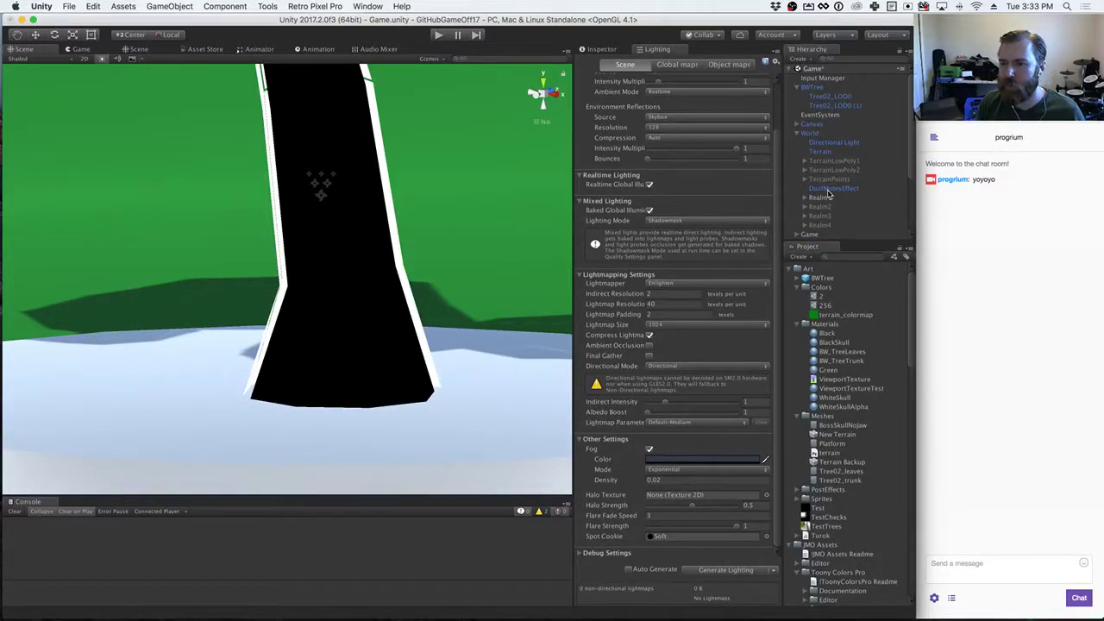
scroll(828, 226, down, 5)
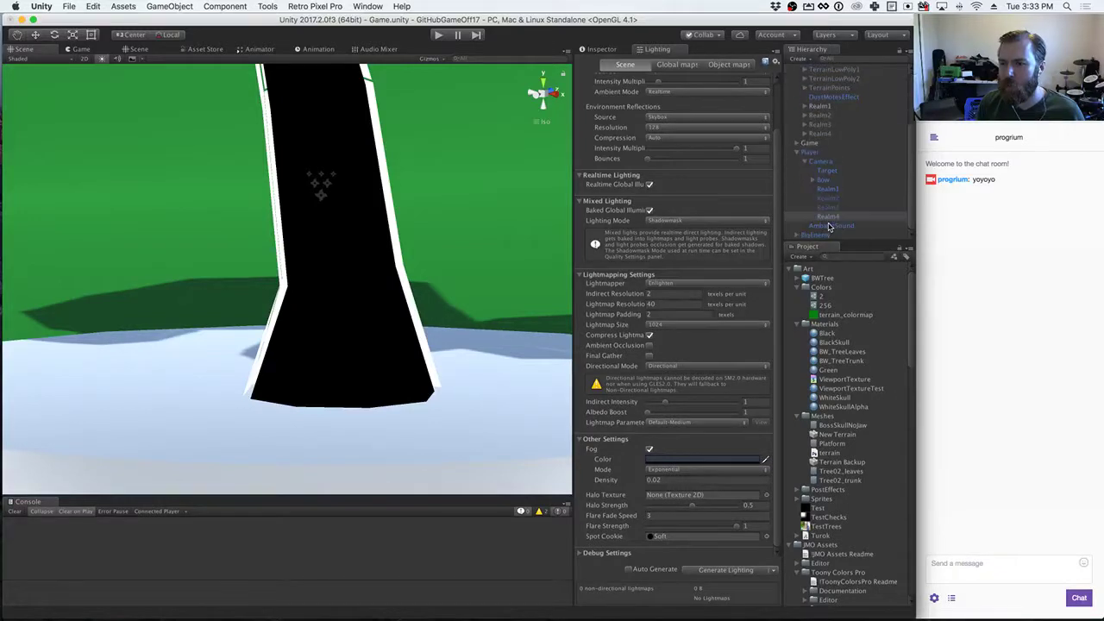
click(816, 134)
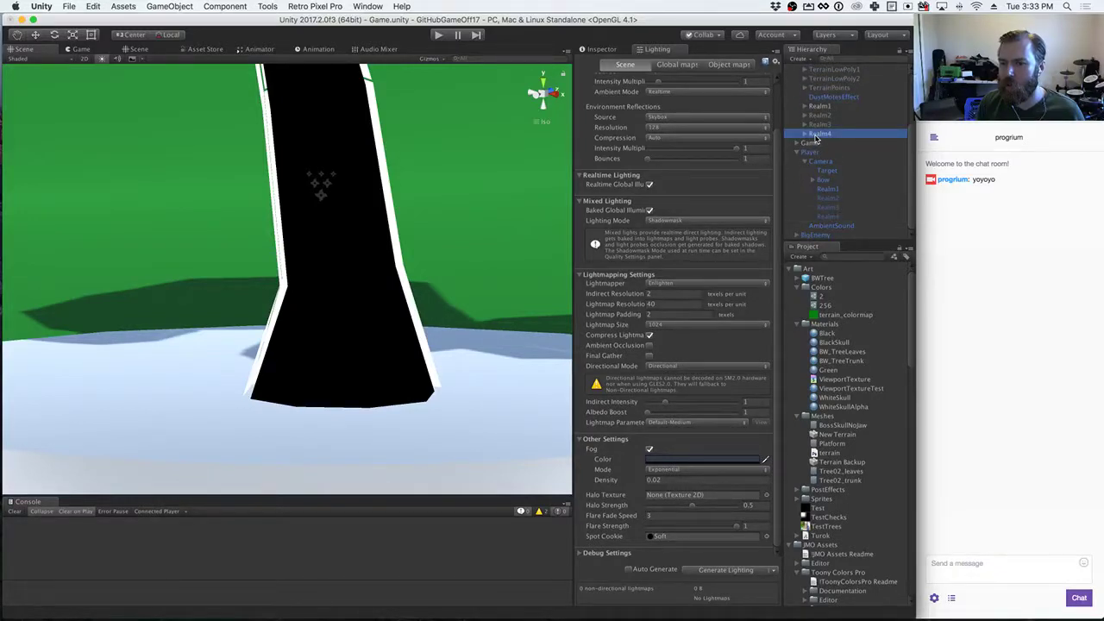
click(601, 49)
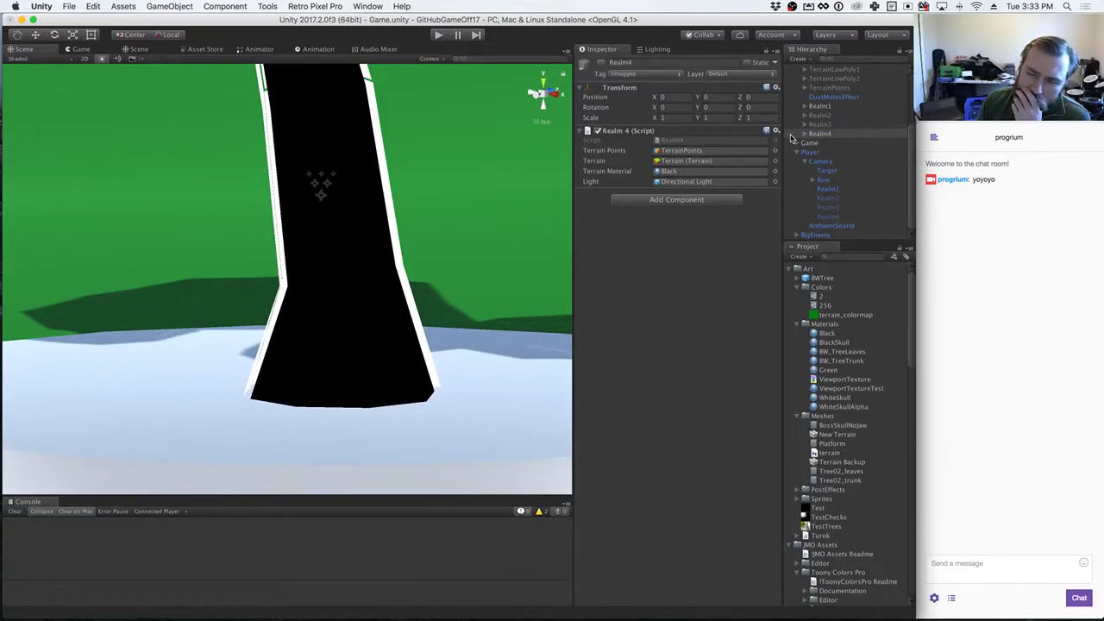
Step: Duplicate the TerrainPoints object and rename the copy TerrainPointsColor
scroll(827, 128, up, 3)
click(829, 165)
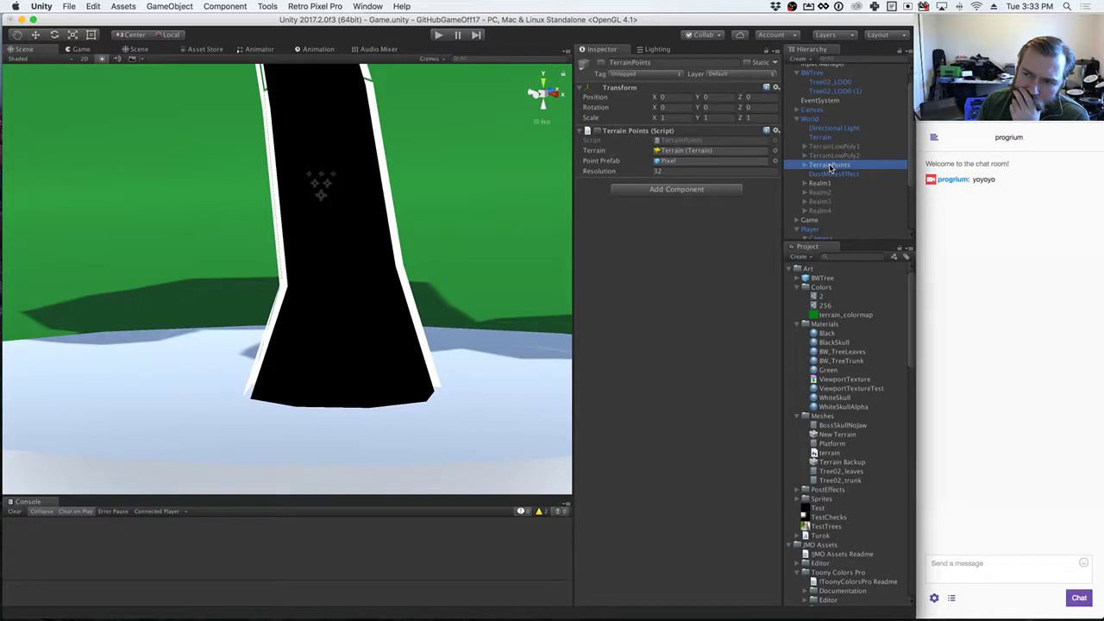
right_click(830, 167)
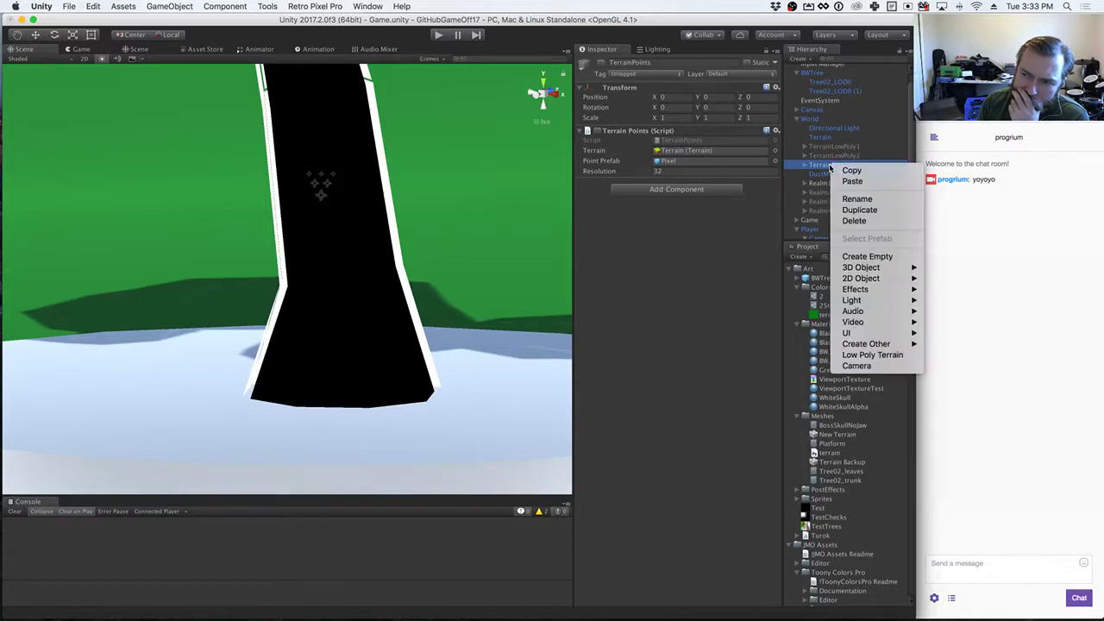
click(850, 210)
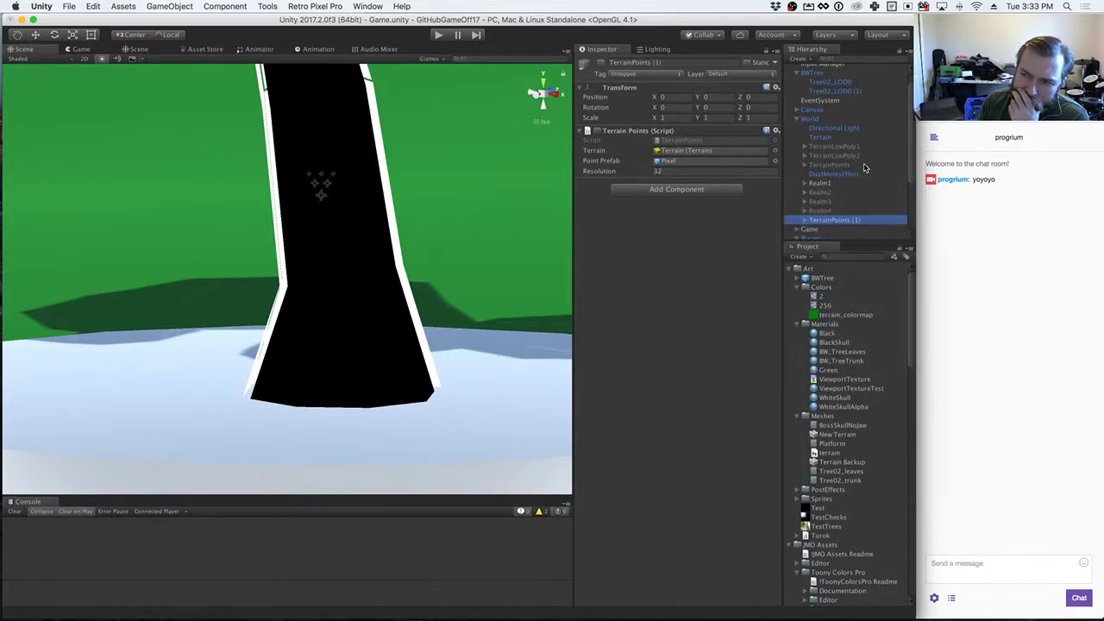
click(835, 221)
key(Right)
key(BackSpace)
key(BackSpace)
key(BackSpace)
key(BackSpace)
text(Color)
key(Return)
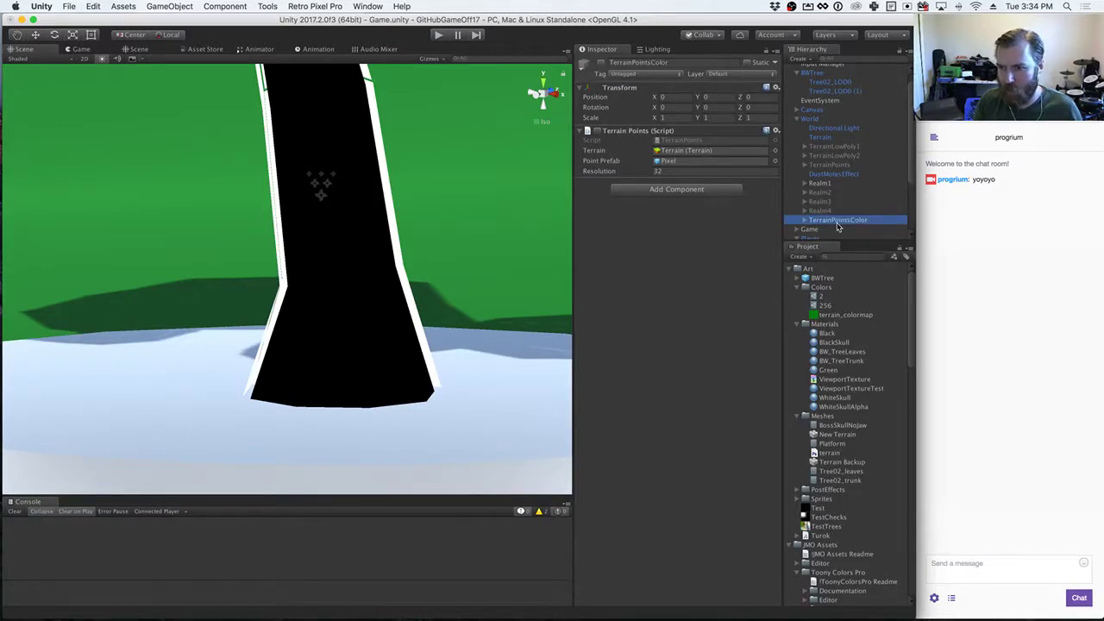
Step: Reorder TerrainPointsColor to sit between TerrainLowPoly2 and TerrainPoints under World, undoing any misplaced move
drag(837, 227, 835, 158)
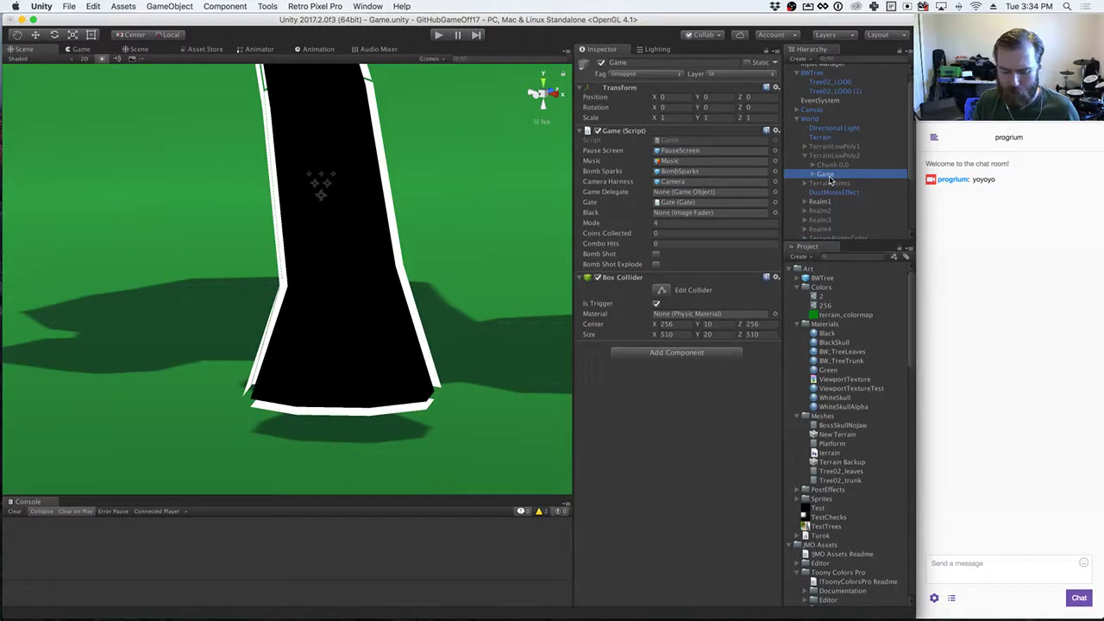
key(super+z)
drag(830, 230, 825, 158)
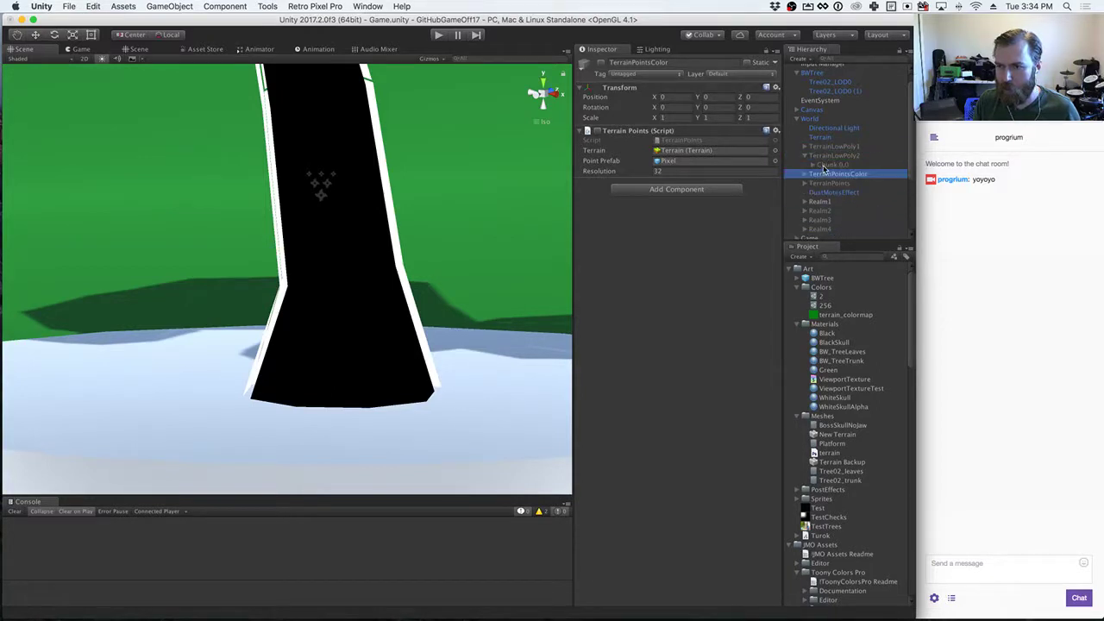
click(805, 155)
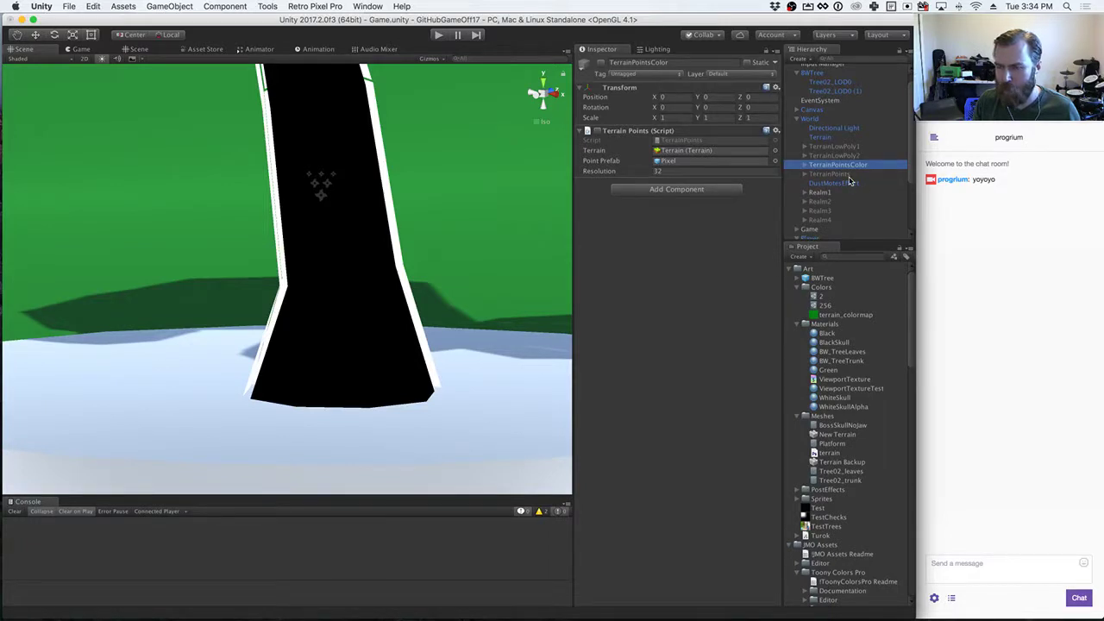
Step: Rename the original TerrainPoints object as TerrainPointsBW
click(850, 181)
click(842, 174)
click(843, 174)
key(Right)
text(BW)
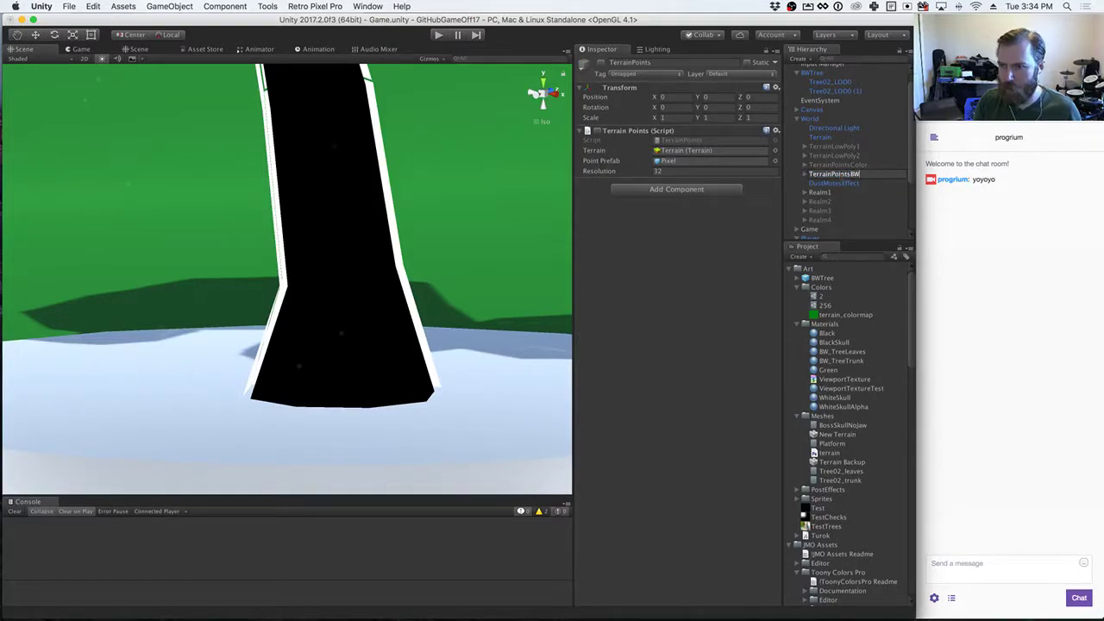
key(Return)
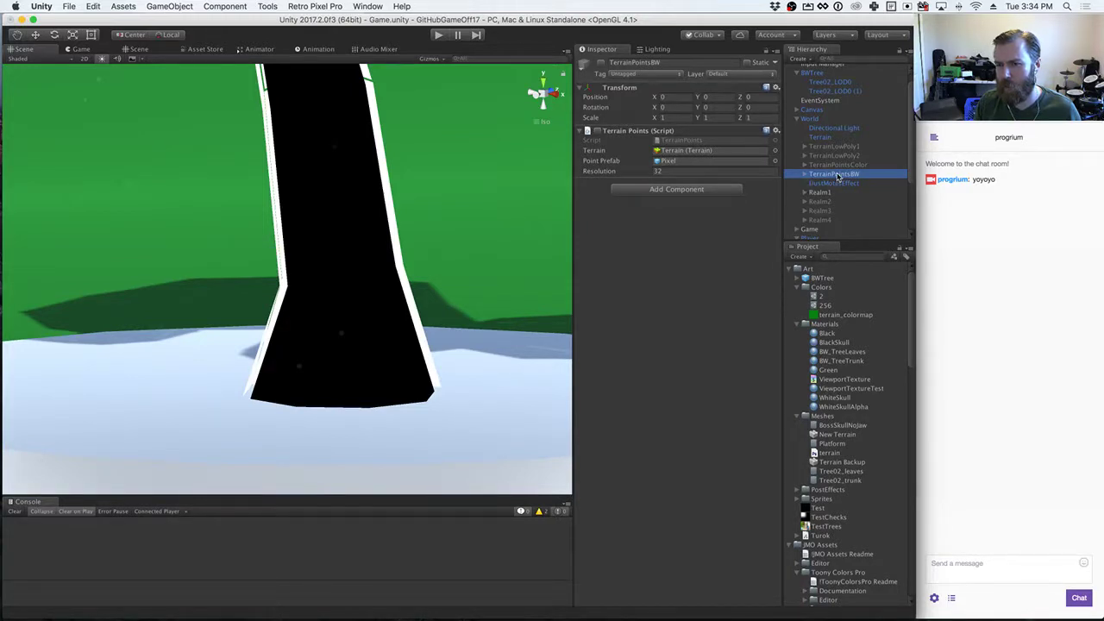
Step: Expand TerrainPointsColor and inspect the settings of its Particle System child
click(841, 165)
click(804, 165)
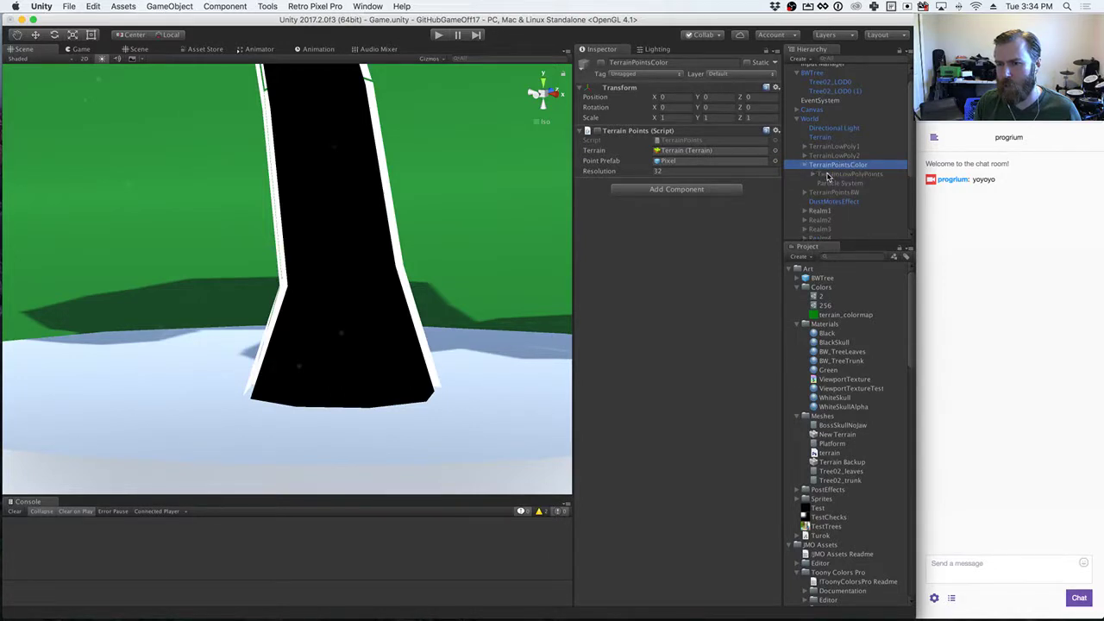
click(829, 184)
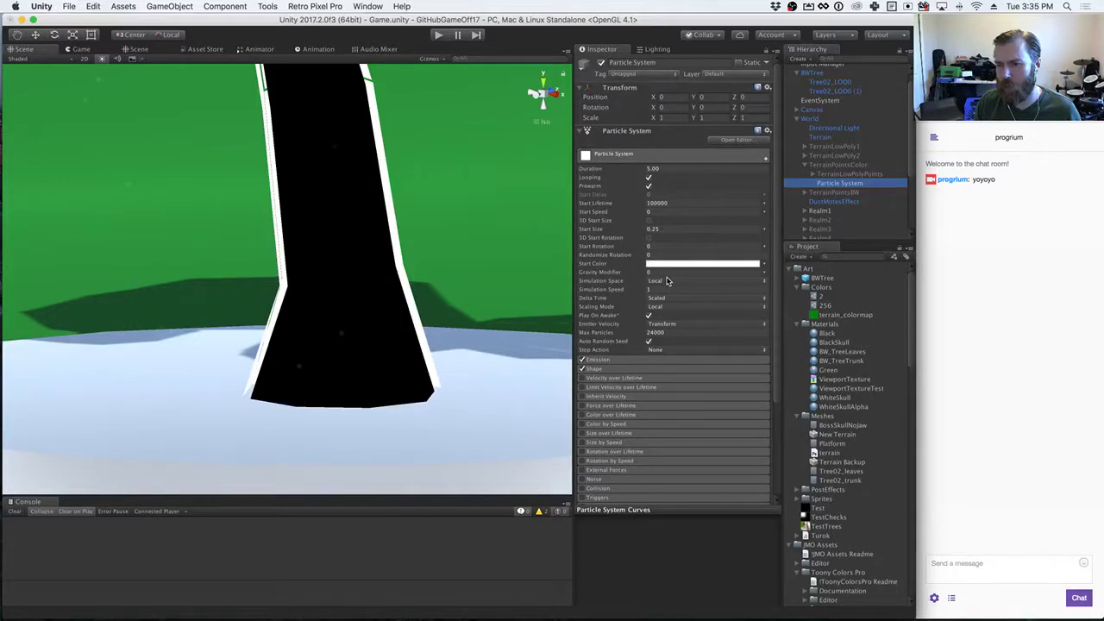
Step: Switch to MonoDevelop and declare public GameObject dust below the terrain field in Realm1.cs, copying the new line
key(super+Tab)
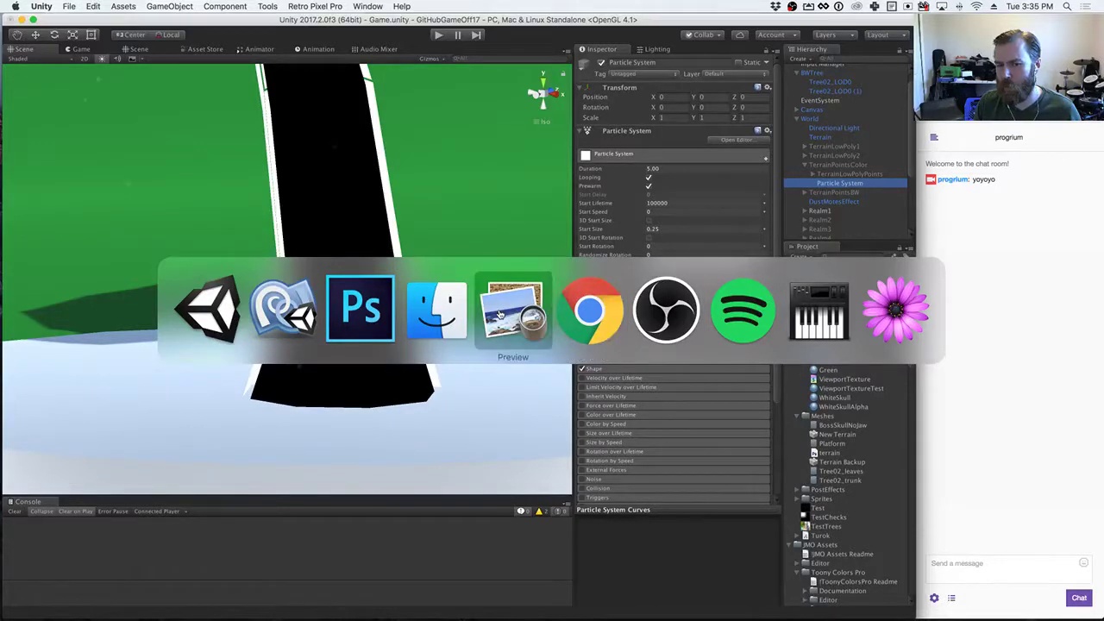
click(315, 308)
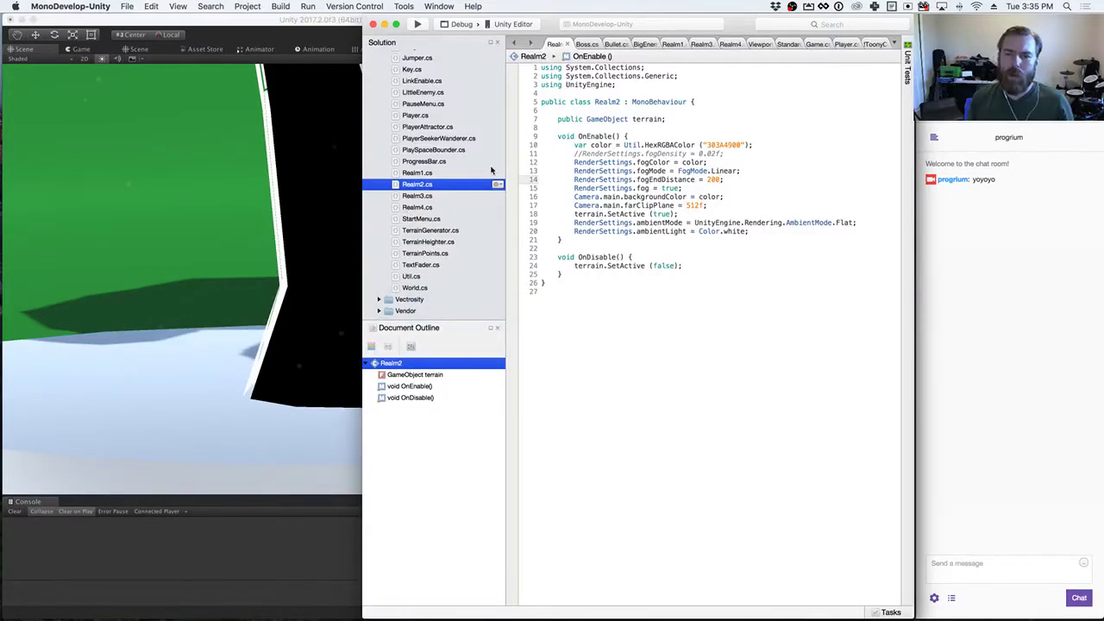
double_click(418, 173)
click(666, 119)
key(Return)
text(p)
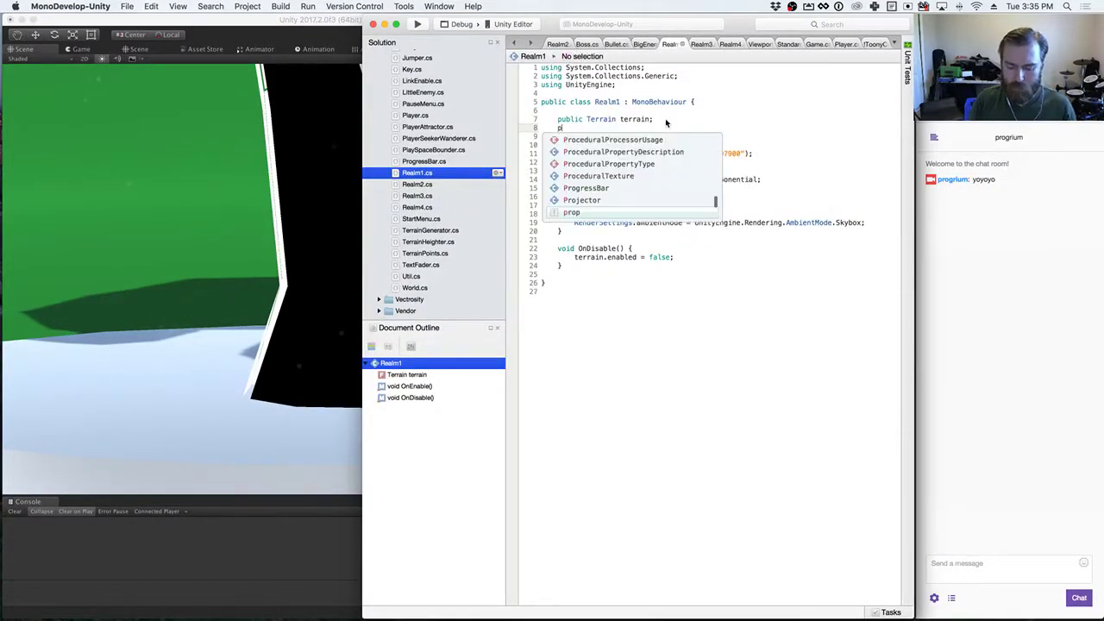
text(ublic GameObjec)
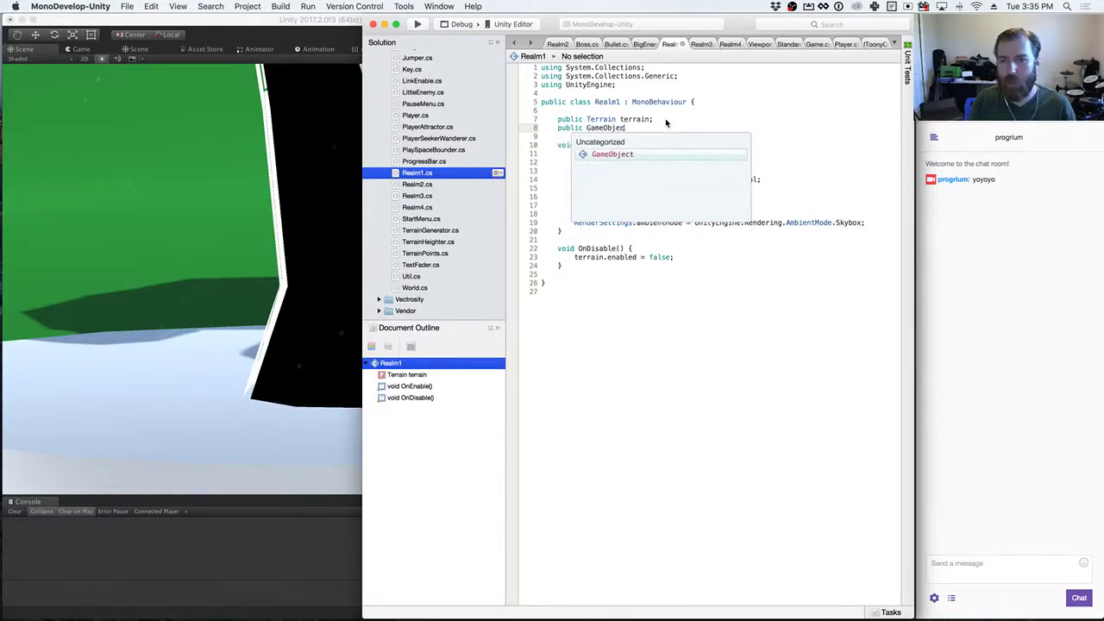
text(t dust;)
key(shift+Home)
key(super+c)
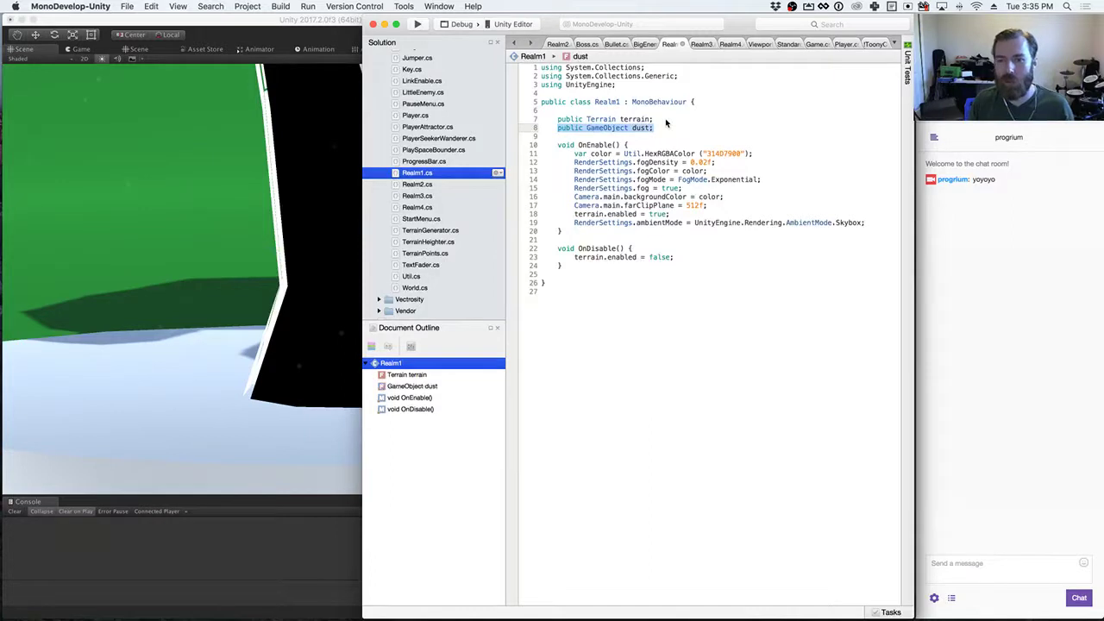
Step: Paste the public GameObject dust declaration below the terrain field in Realm2.cs, removing the extra blank line
key(ctrl+Tab)
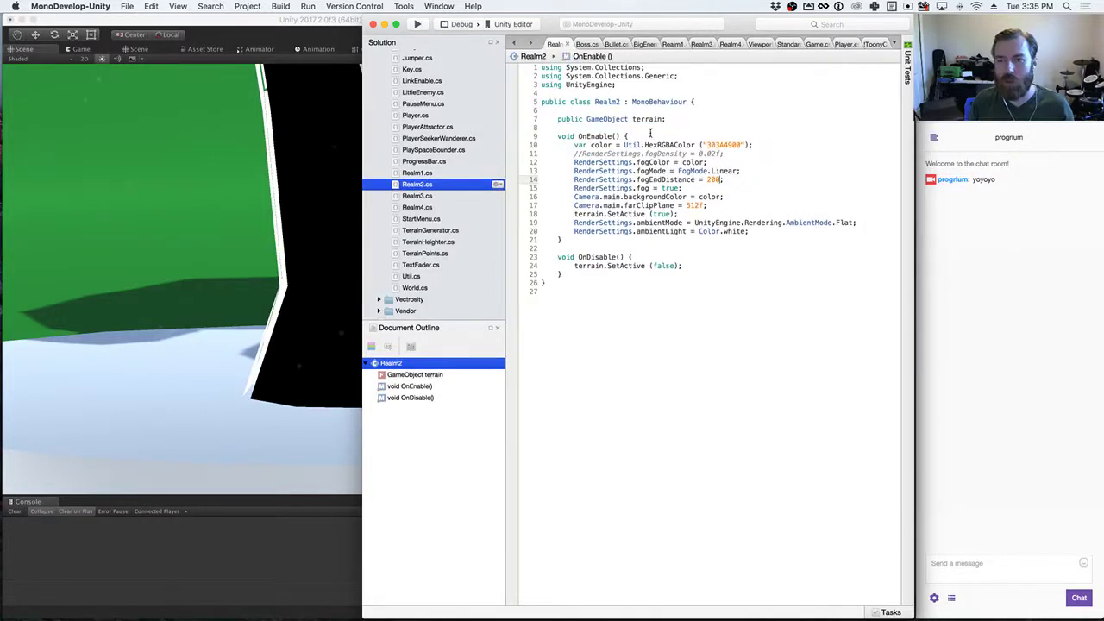
key(Return)
key(super+v)
key(Return)
click(666, 126)
key(BackSpace)
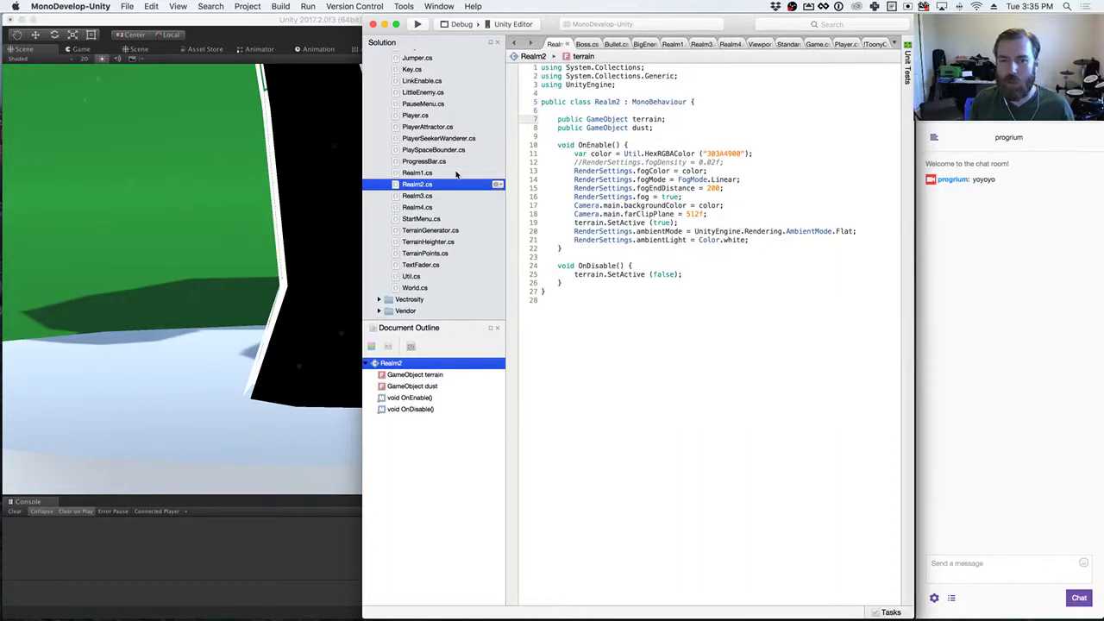
Step: Add the copied public GameObject dust declaration below the light field in Realm3.cs
double_click(431, 196)
click(647, 121)
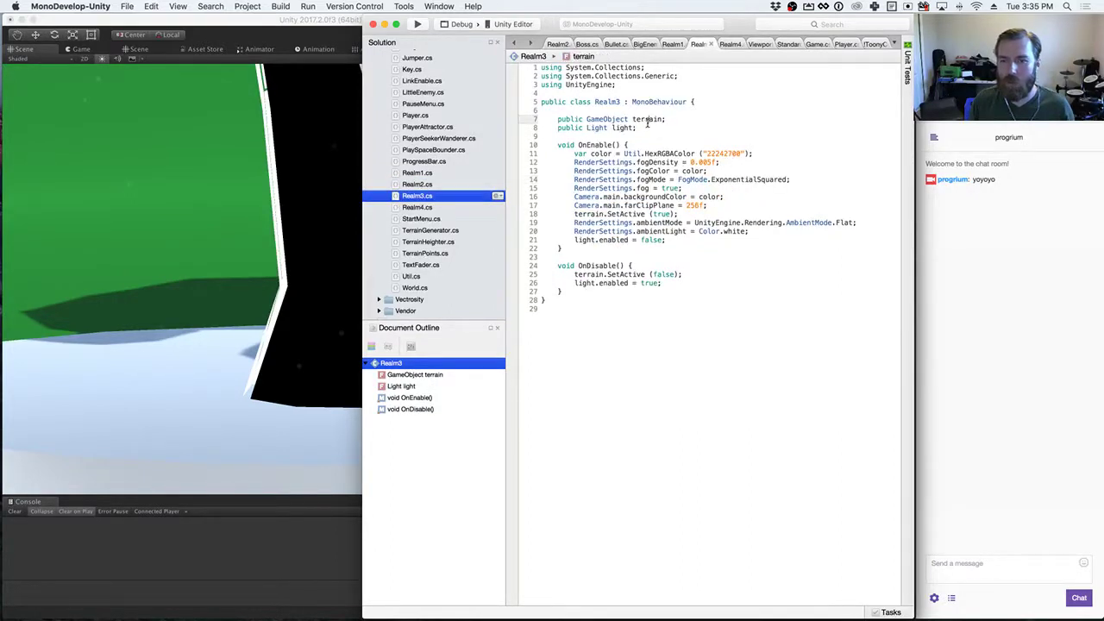
click(647, 127)
key(Return)
key(super+v)
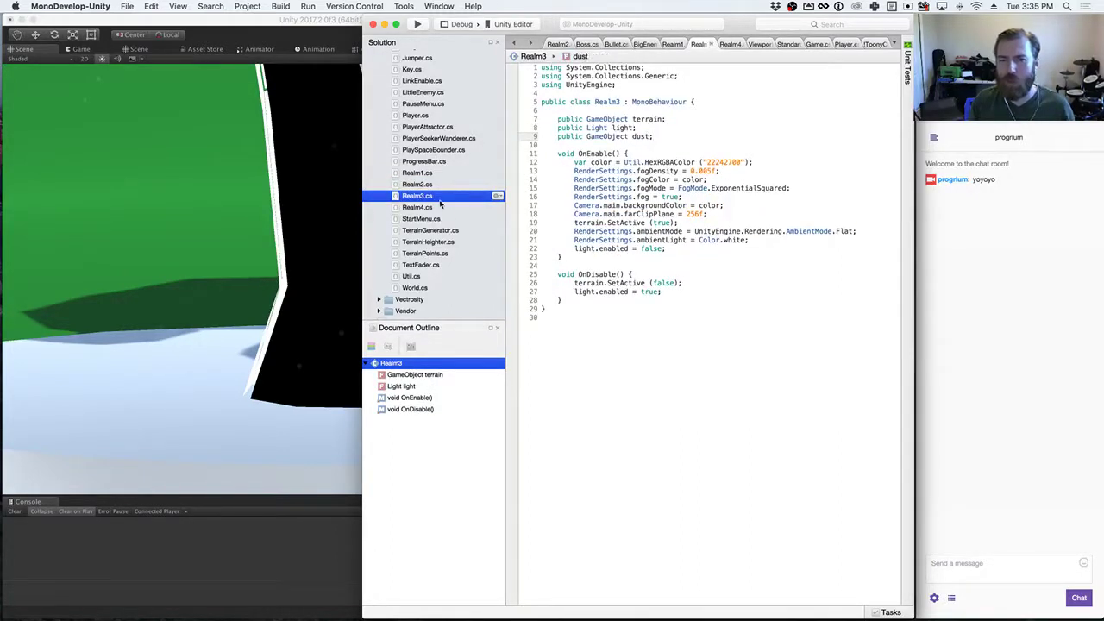
Step: Add the copied public GameObject dust declaration below the light field in Realm4.cs
click(431, 208)
double_click(431, 208)
click(671, 145)
key(Return)
key(super+v)
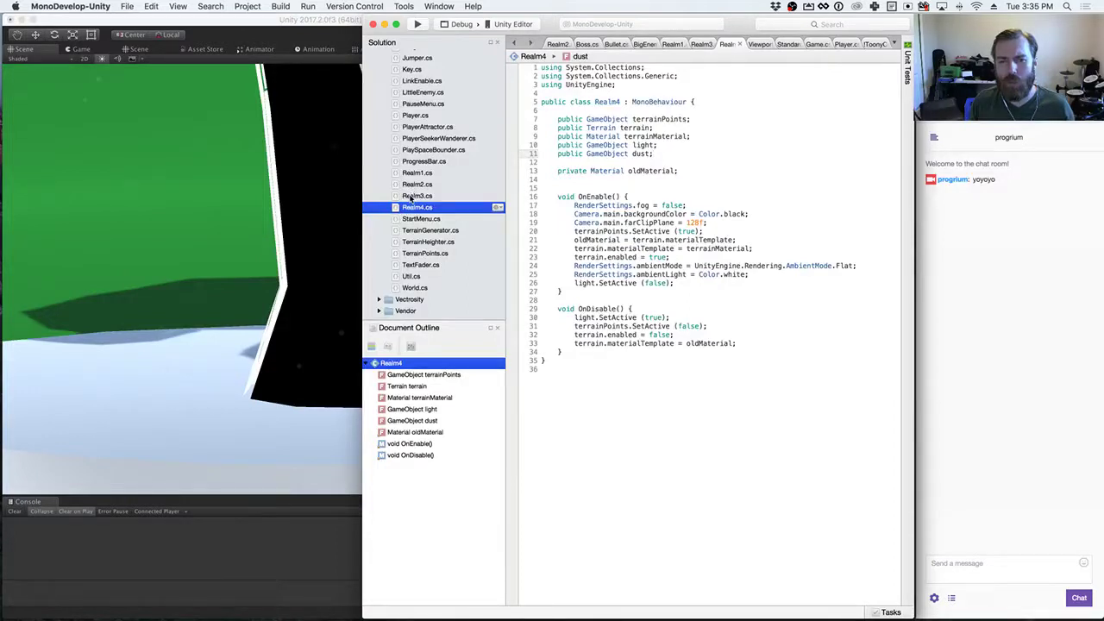
Step: Copy the public GameObject terrainPoints declaration from Realm4.cs and paste it below the dust field in Realm3.cs
double_click(411, 196)
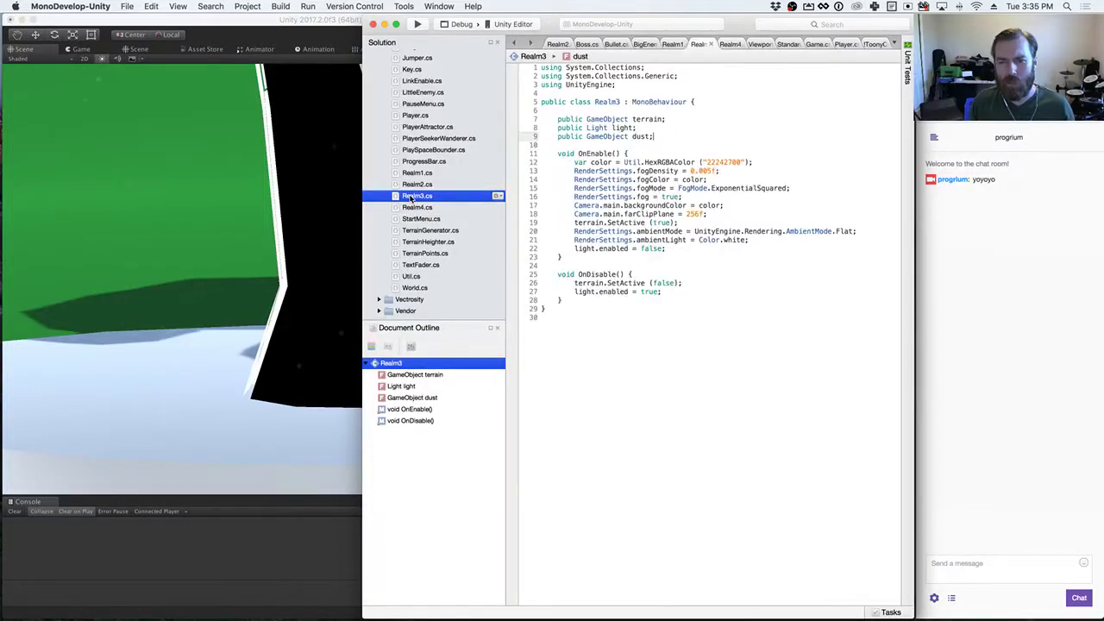
double_click(413, 208)
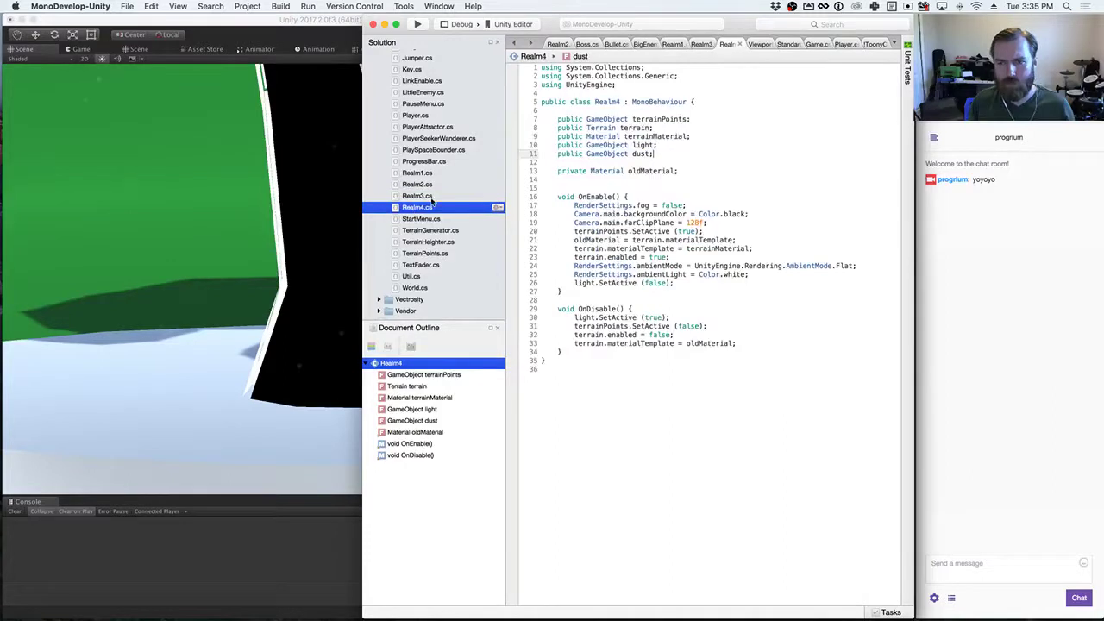
triple_click(626, 119)
key(ctrl+c)
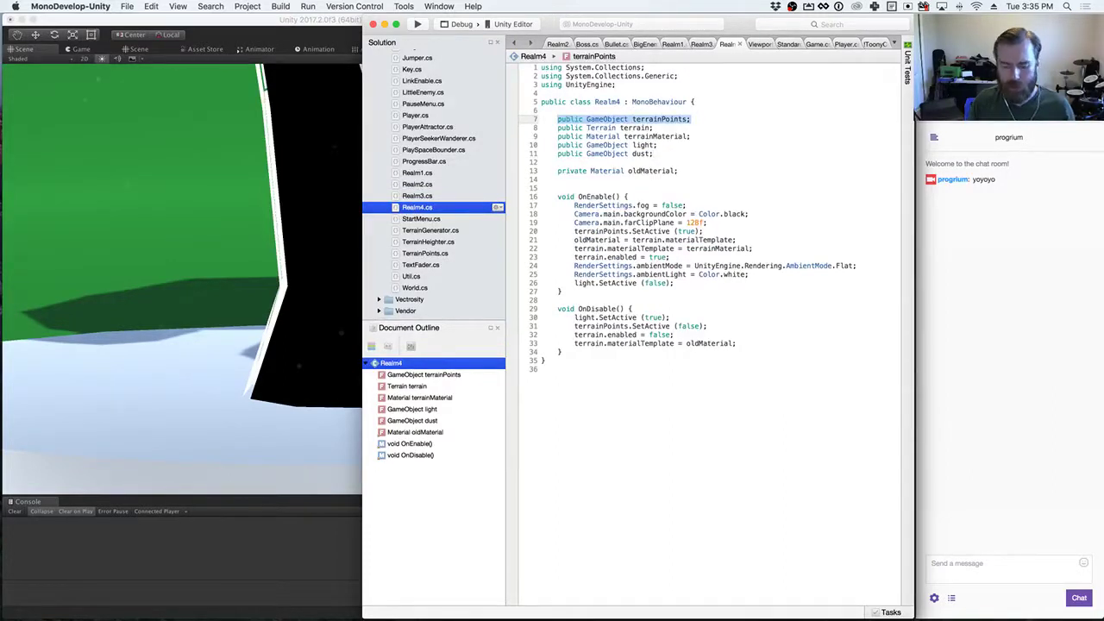
double_click(434, 197)
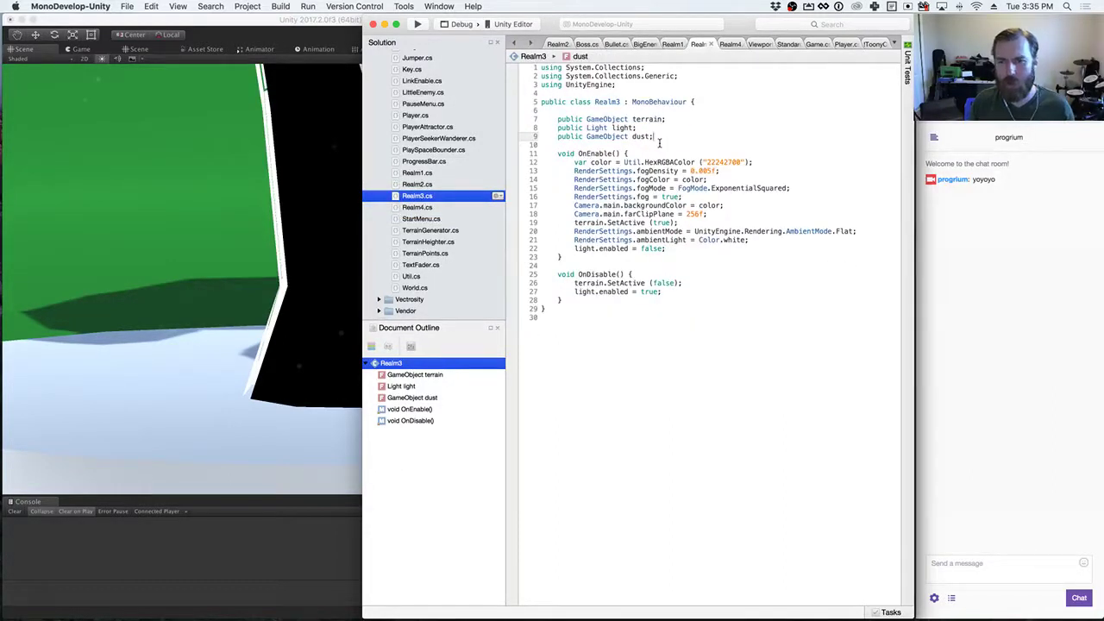
key(Return)
key(ctrl+v)
Step: Switch to Unity and assign DustMotesEffect to Realm3's Dust field and TerrainPointsColor to its Terrain Points field
key(super+Tab)
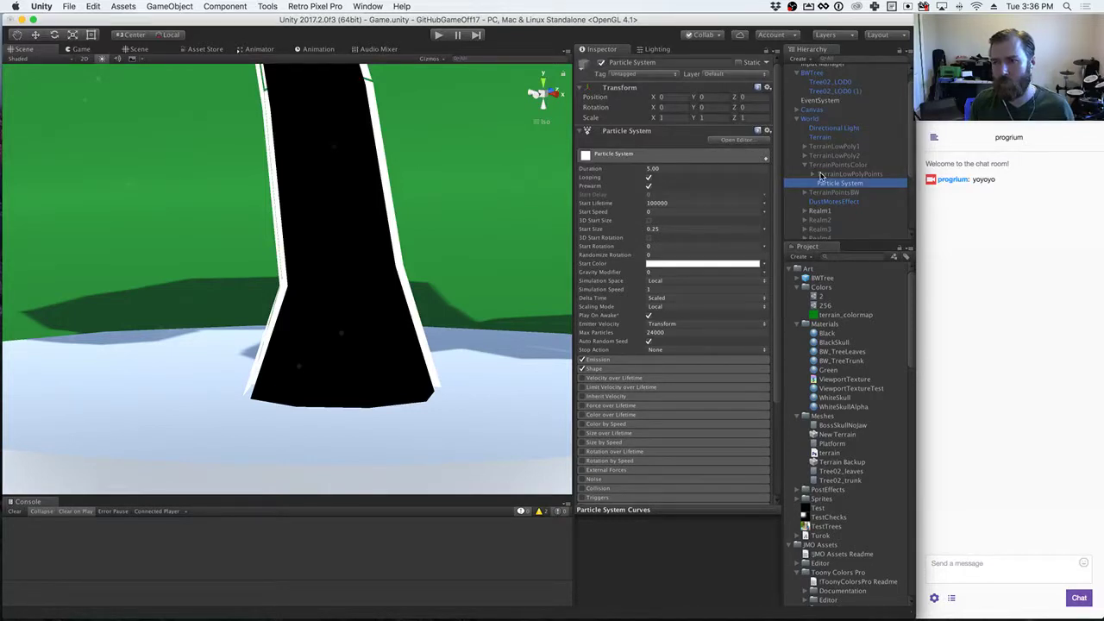
scroll(820, 177, down, 2)
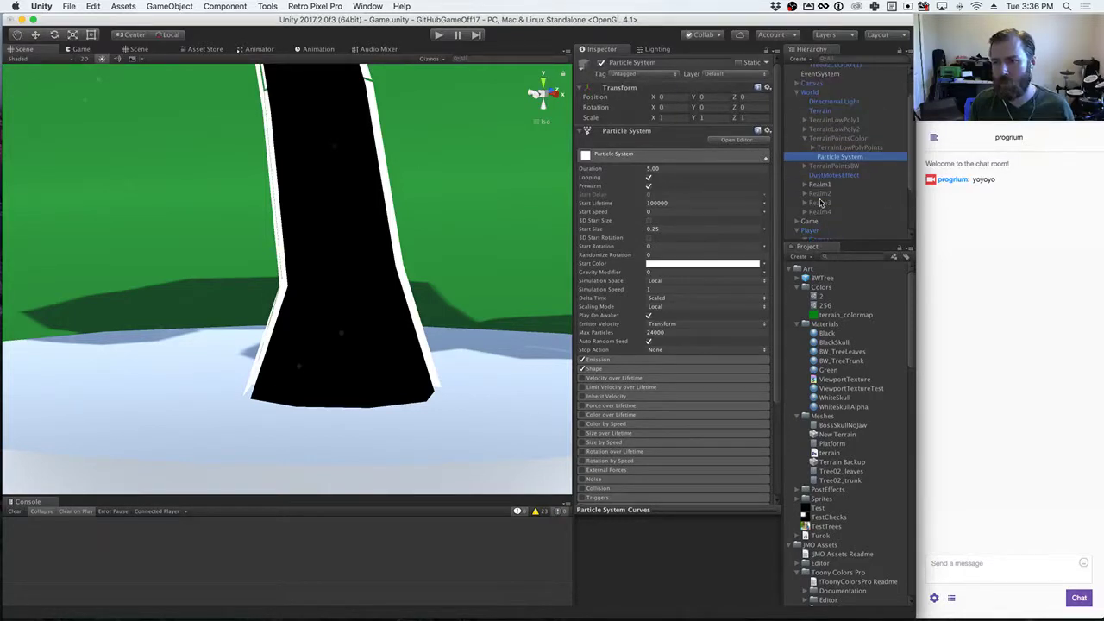
click(821, 203)
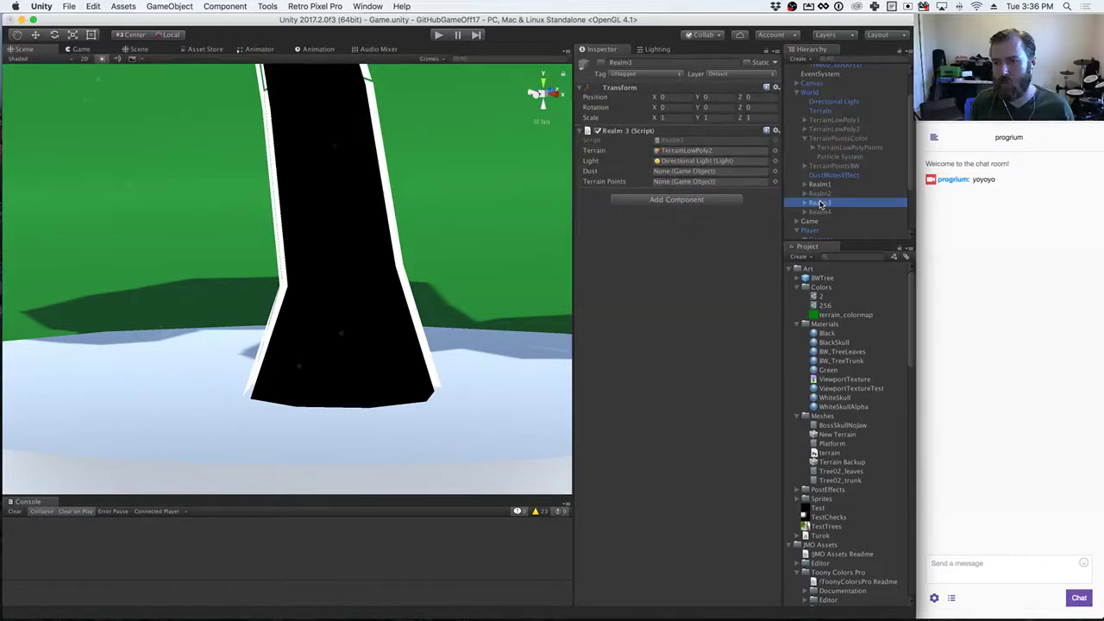
drag(830, 176, 720, 182)
drag(828, 176, 721, 172)
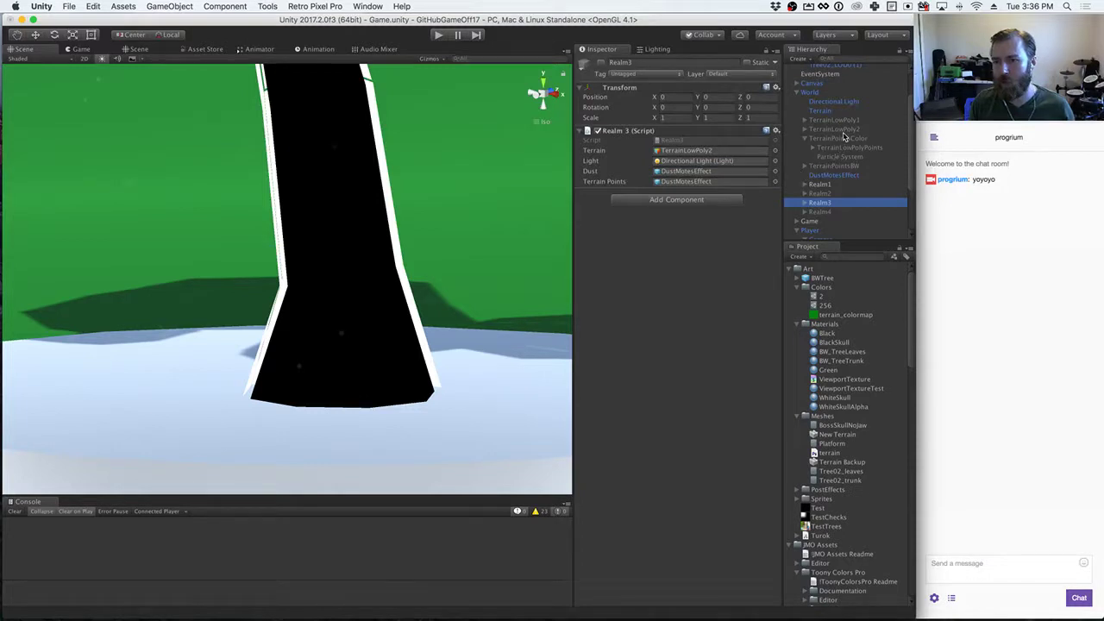
drag(846, 141, 716, 182)
Step: Assign DustMotesEffect to the Dust field of Realm4 and of Realm2
click(820, 213)
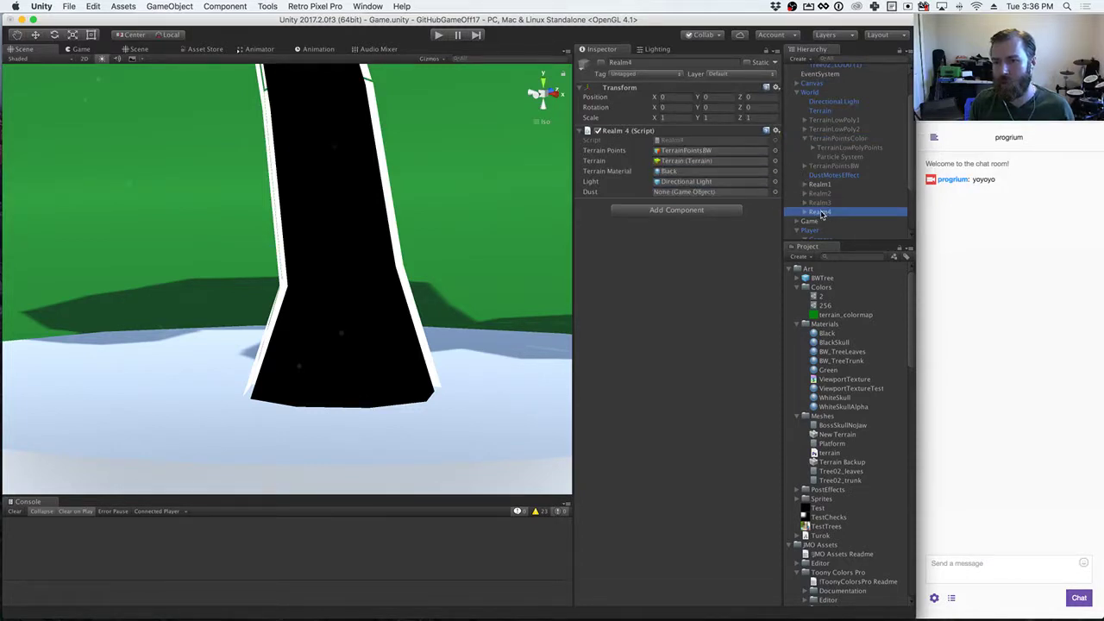
drag(831, 175, 716, 191)
click(819, 194)
drag(823, 176, 720, 161)
Step: Revisit Realm1.cs in MonoDevelop, return to Unity, and assign DustMotesEffect to Realm1's Dust field
click(820, 185)
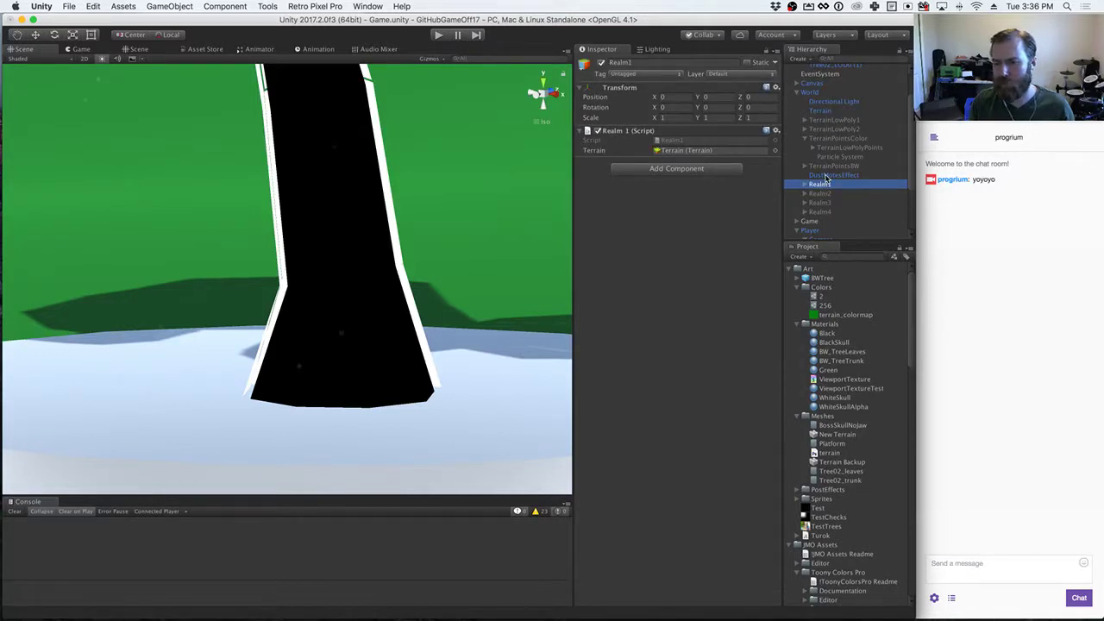
key(super+Tab)
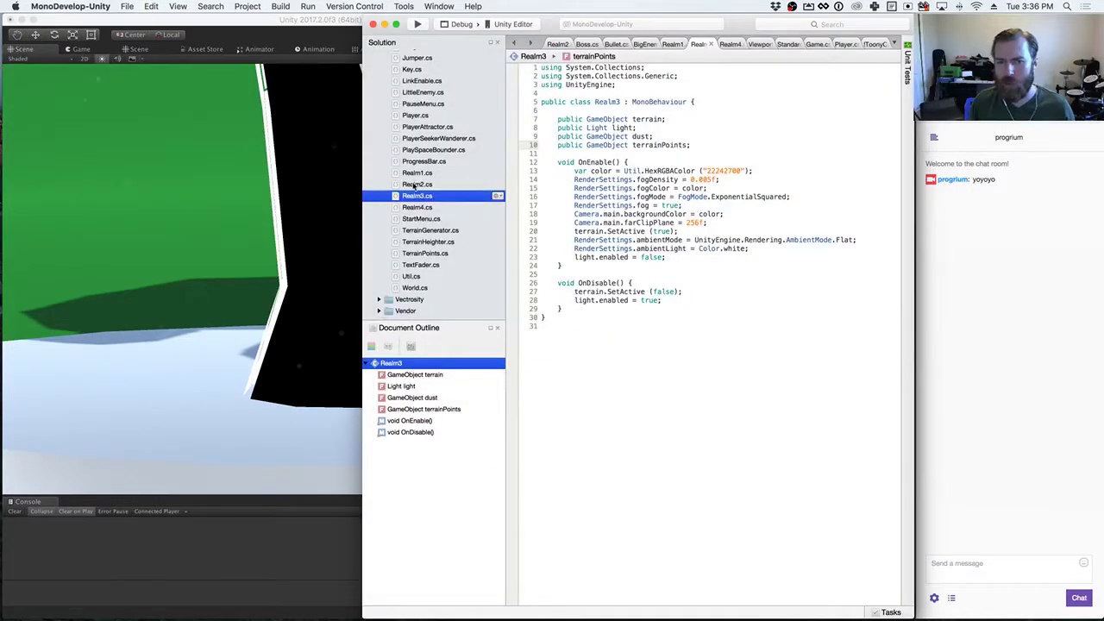
double_click(417, 172)
key(super+Tab)
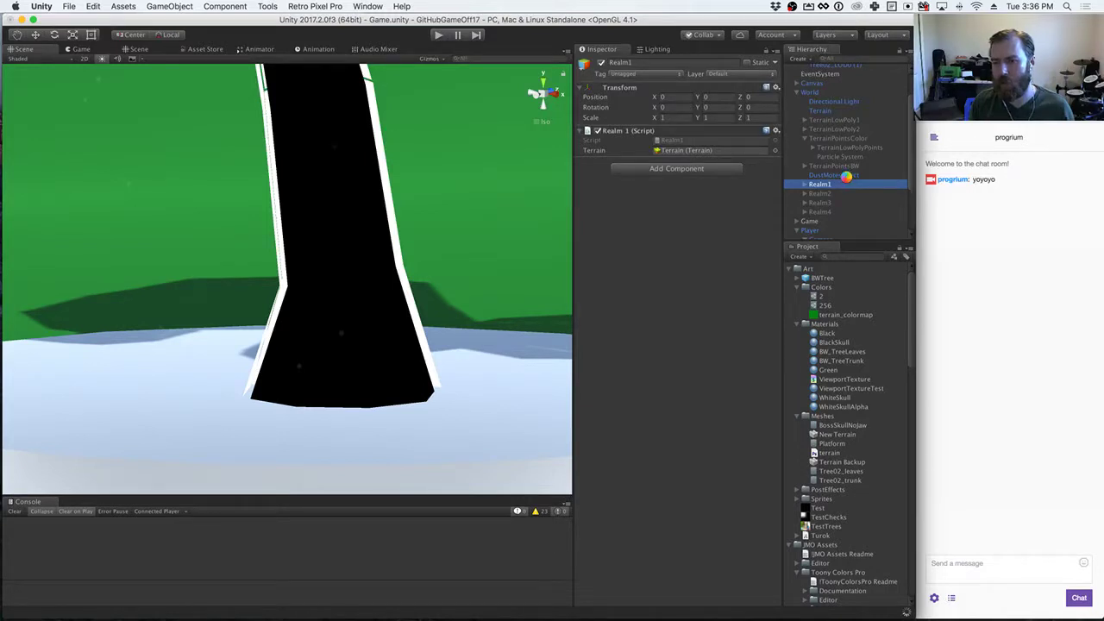
drag(845, 176, 732, 163)
Step: Switch to MonoDevelop and add dust.SetActive (true); at the end of OnEnable in Realm1.cs, copying the line
key(super+Tab)
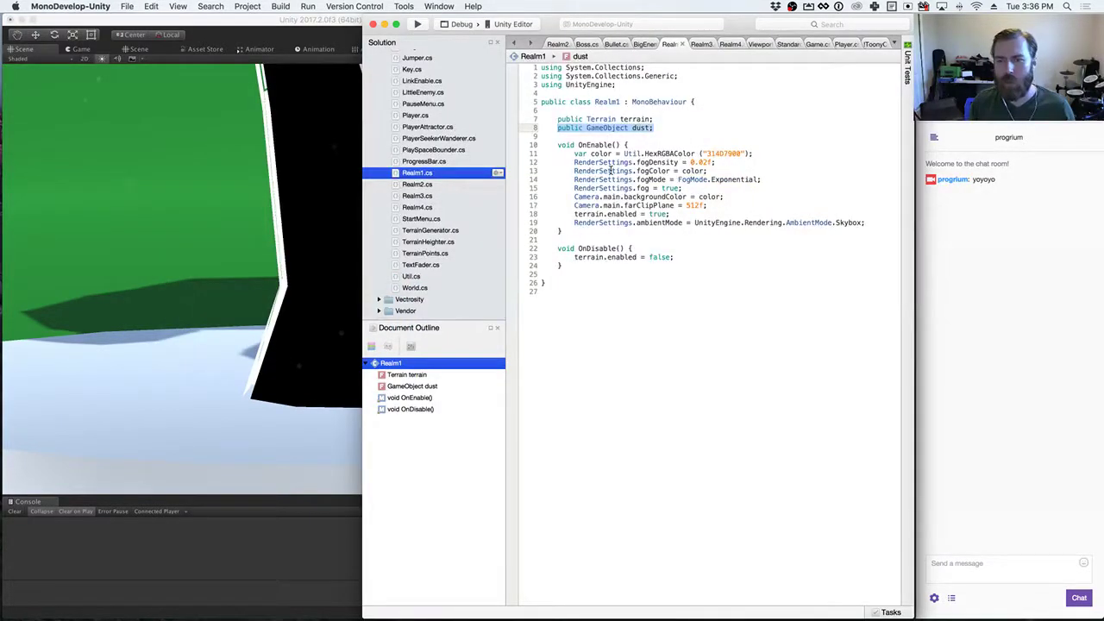
click(601, 223)
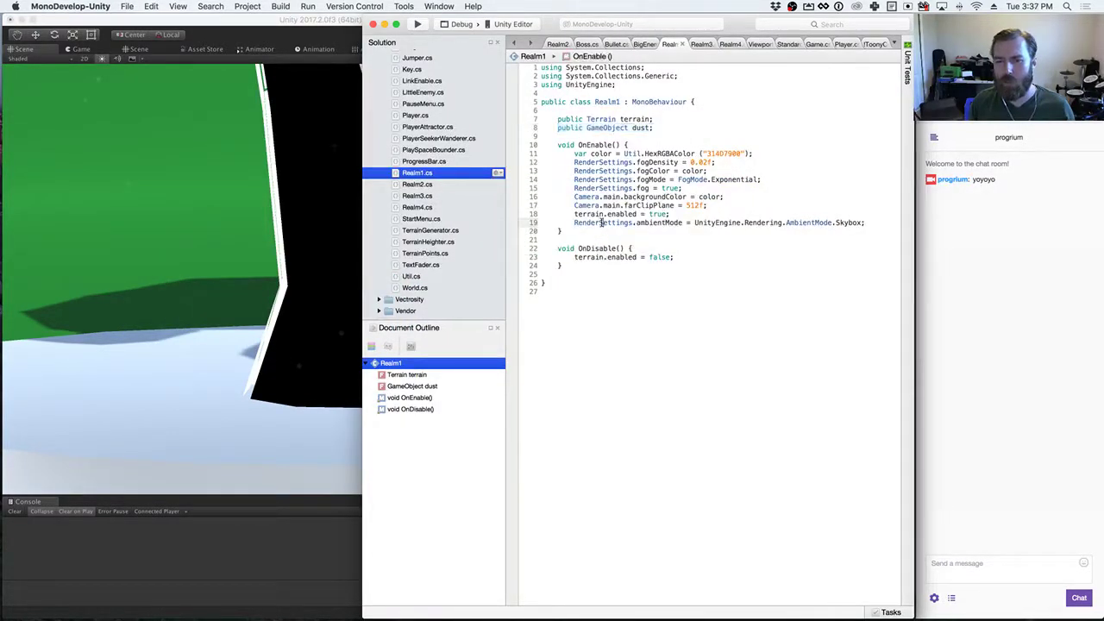
key(Return)
text(dust.SetActive (true);)
key(shift+Home)
key(ctrl+c)
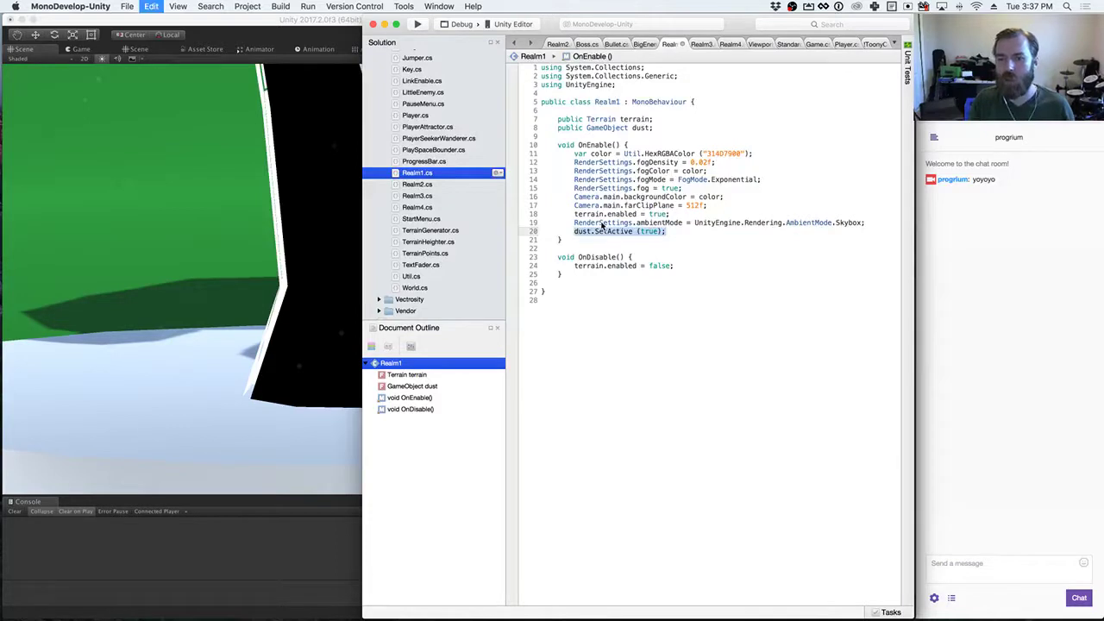
Step: Paste dust.SetActive (true); at the end of OnEnable in Realm2.cs
double_click(426, 185)
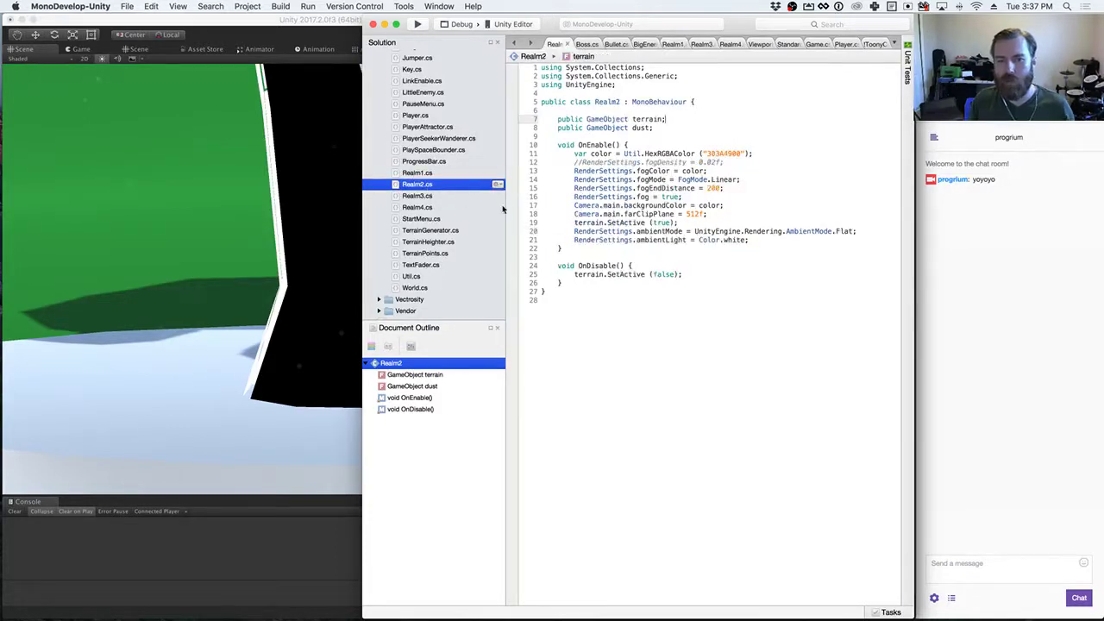
click(772, 241)
key(Return)
key(ctrl+v)
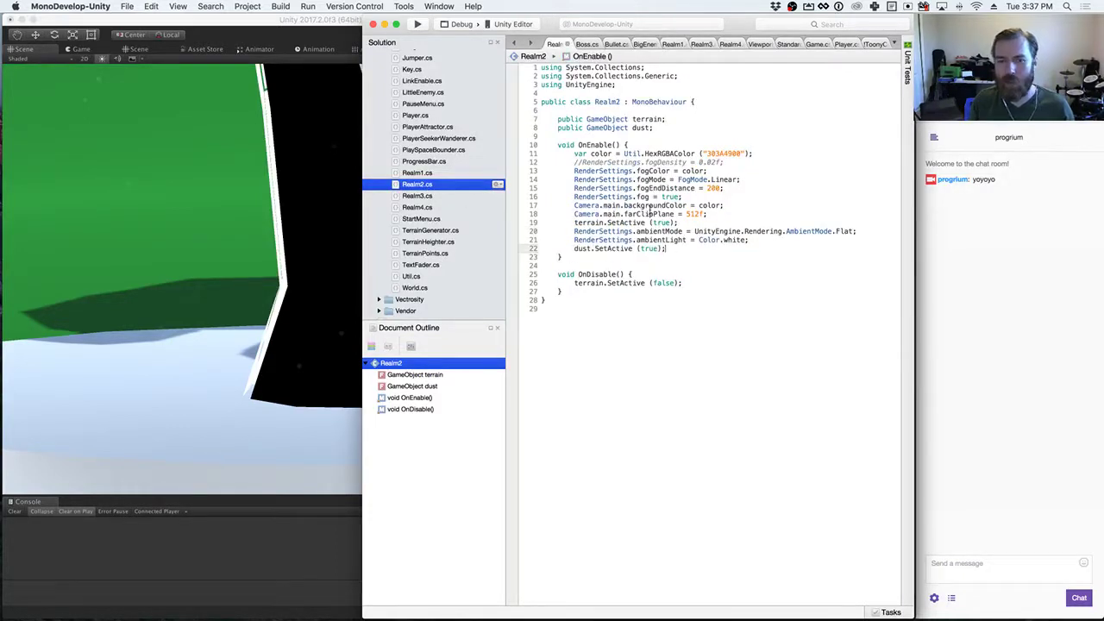
Step: Paste the dust.SetActive line at the end of OnEnable in Realm3.cs and change its argument to false
double_click(417, 196)
click(682, 257)
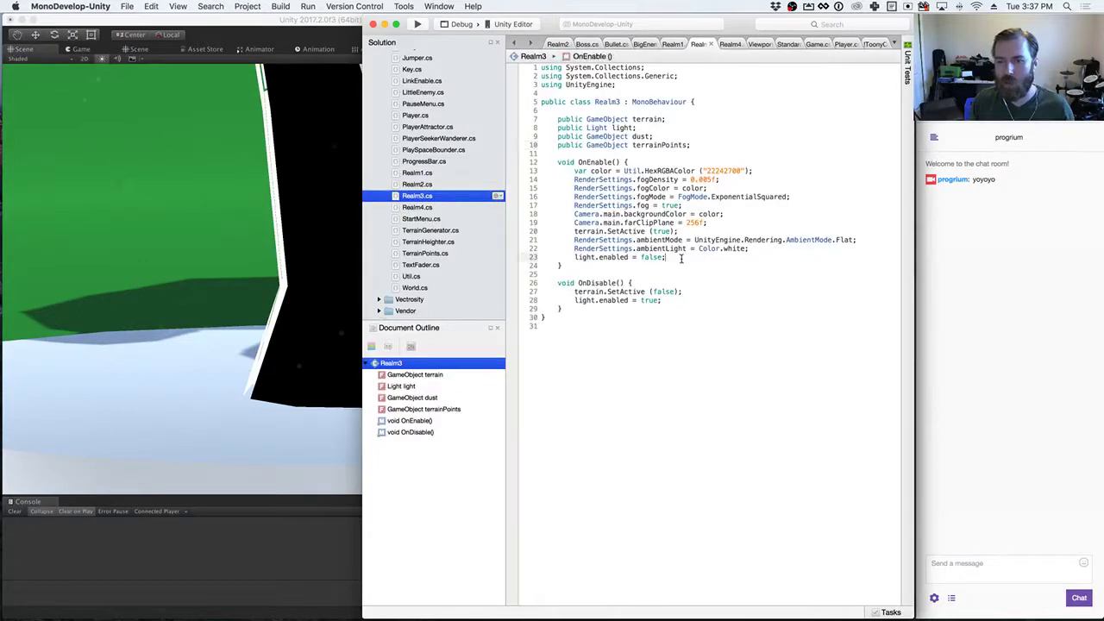
key(Return)
key(ctrl+v)
double_click(649, 265)
text(fa)
key(Return)
Step: Add dust.SetActive (false); at the end of OnEnable in Realm4.cs and save the script
click(422, 209)
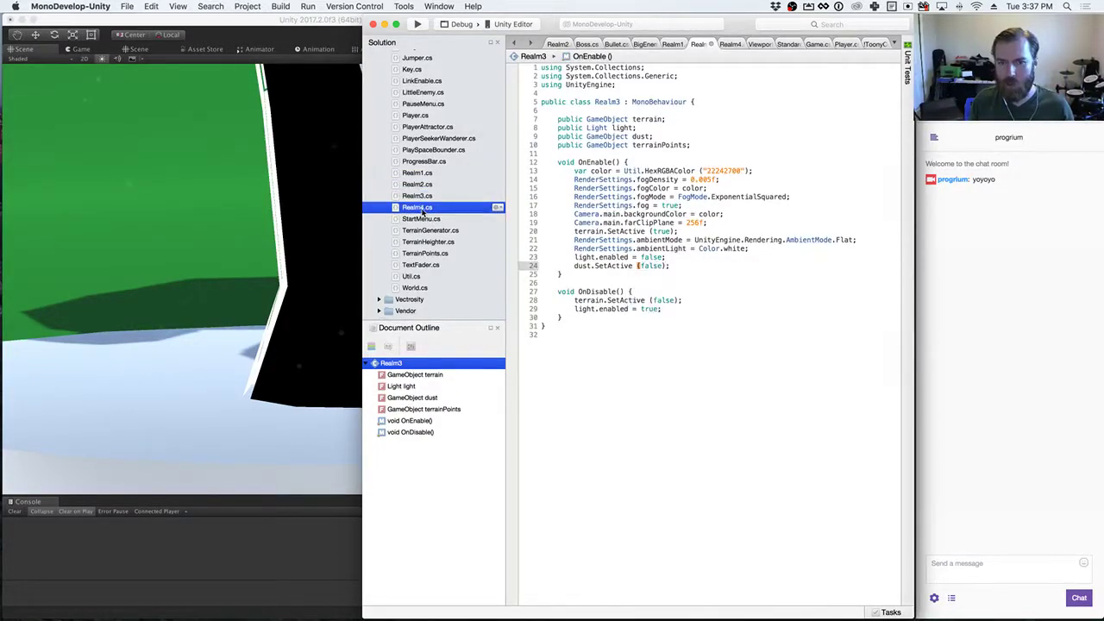
double_click(420, 209)
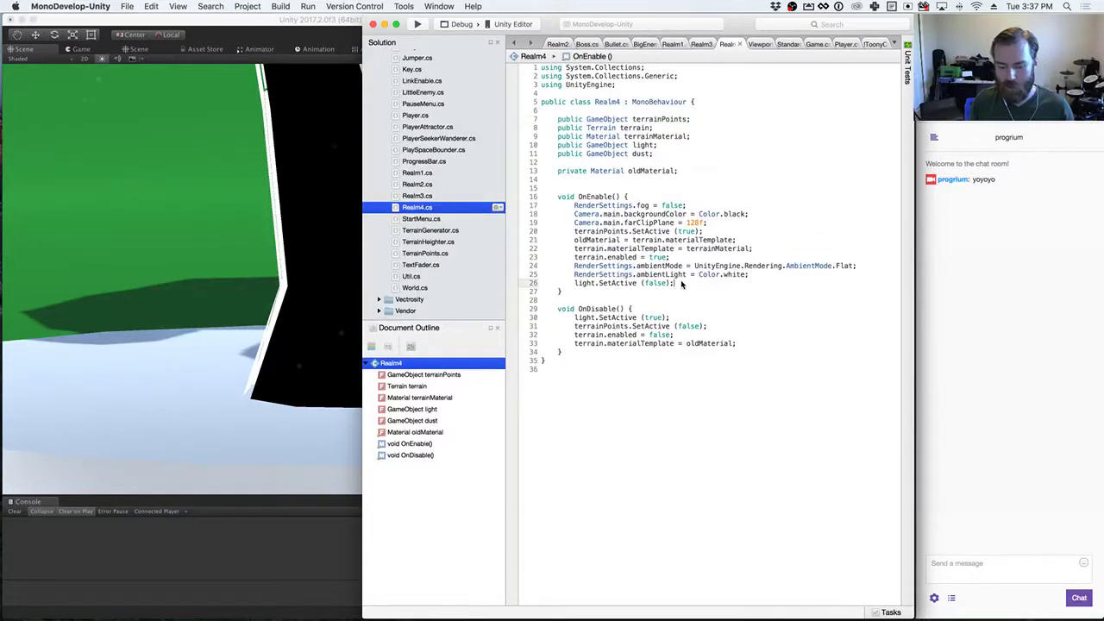
key(Return)
key(ctrl+v)
double_click(649, 291)
text(false)
key(super+s)
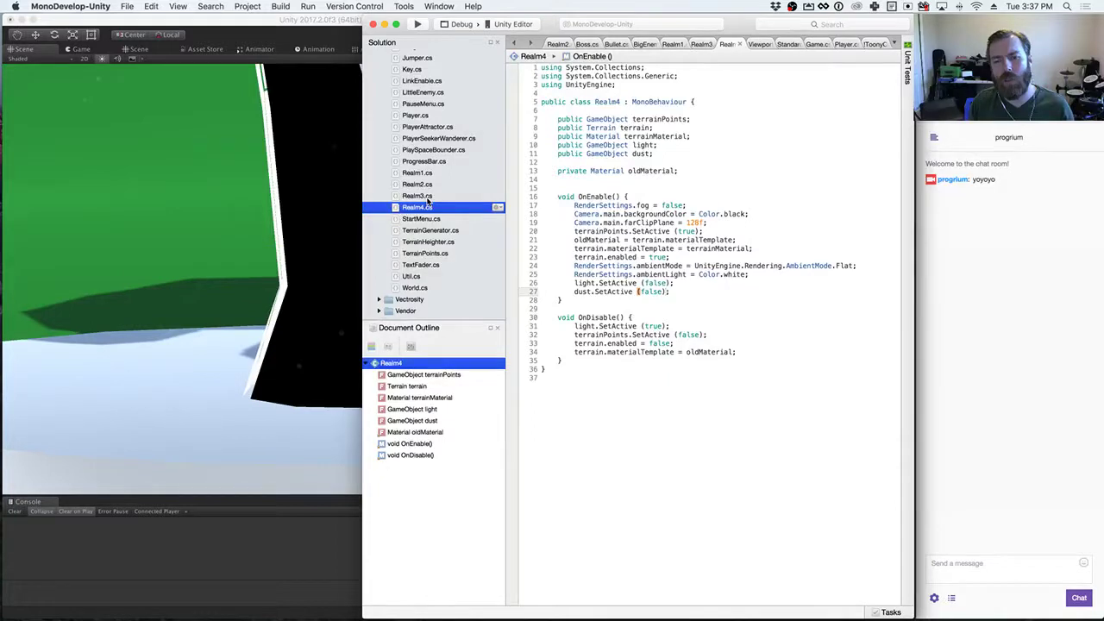
Step: Copy terrainPoints.SetActive (false); from Realm4's OnDisable into Realm3's OnDisable, below the terrain line
click(574, 336)
drag(574, 335, 708, 335)
key(super+c)
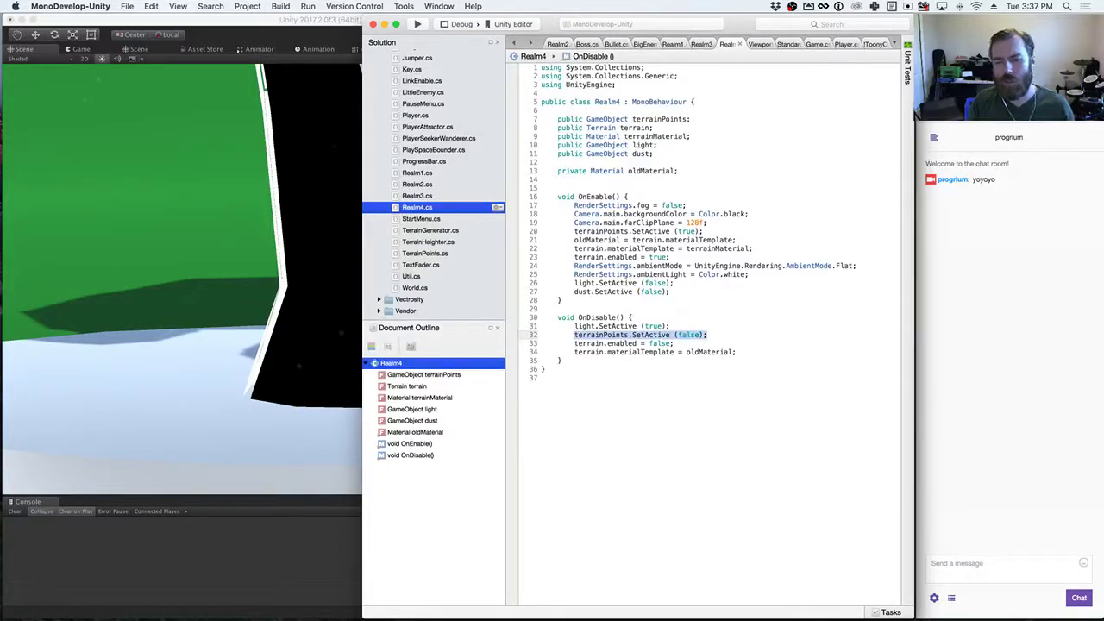
double_click(418, 195)
key(Return)
key(super+v)
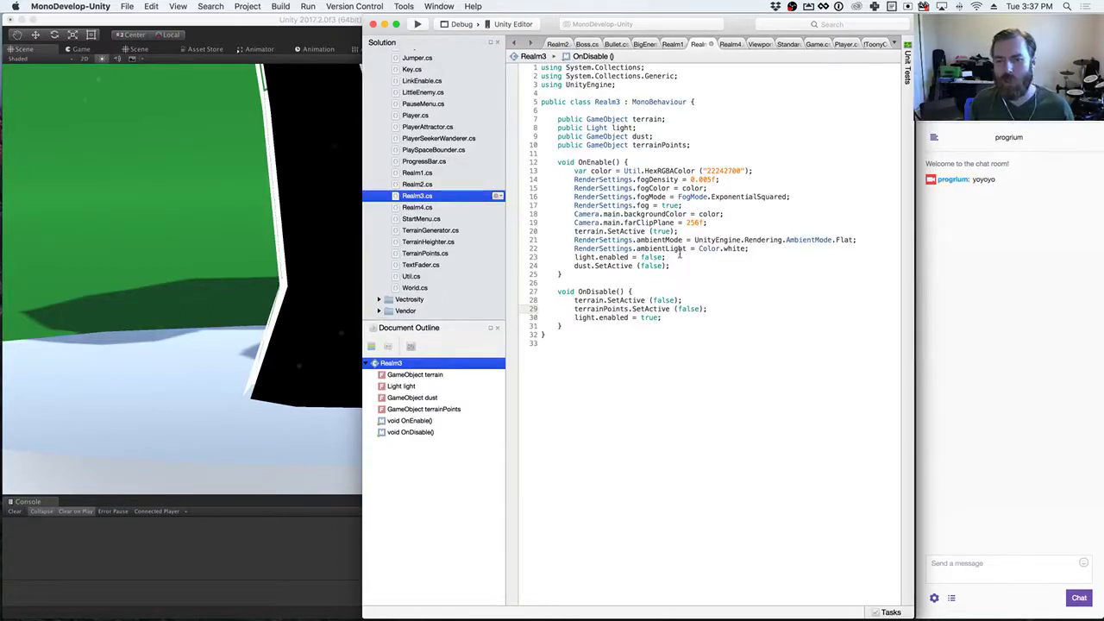
Step: Add terrainPoints.SetActive (true); below the terrain line in Realm3's OnEnable and save the script
click(728, 225)
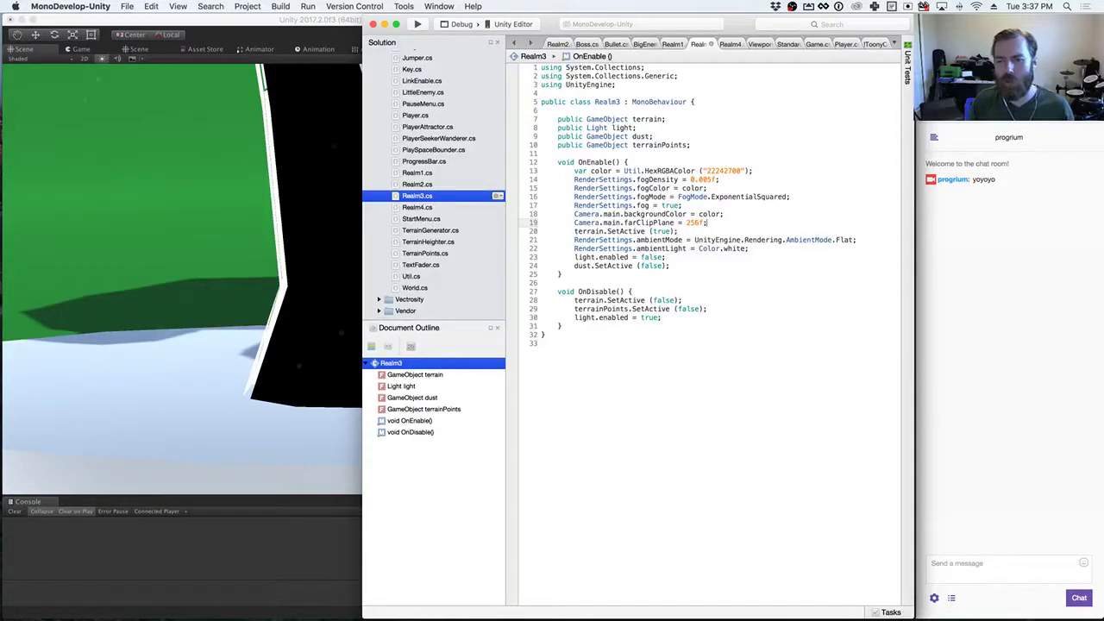
key(Down)
key(Return)
key(super+v)
double_click(698, 240)
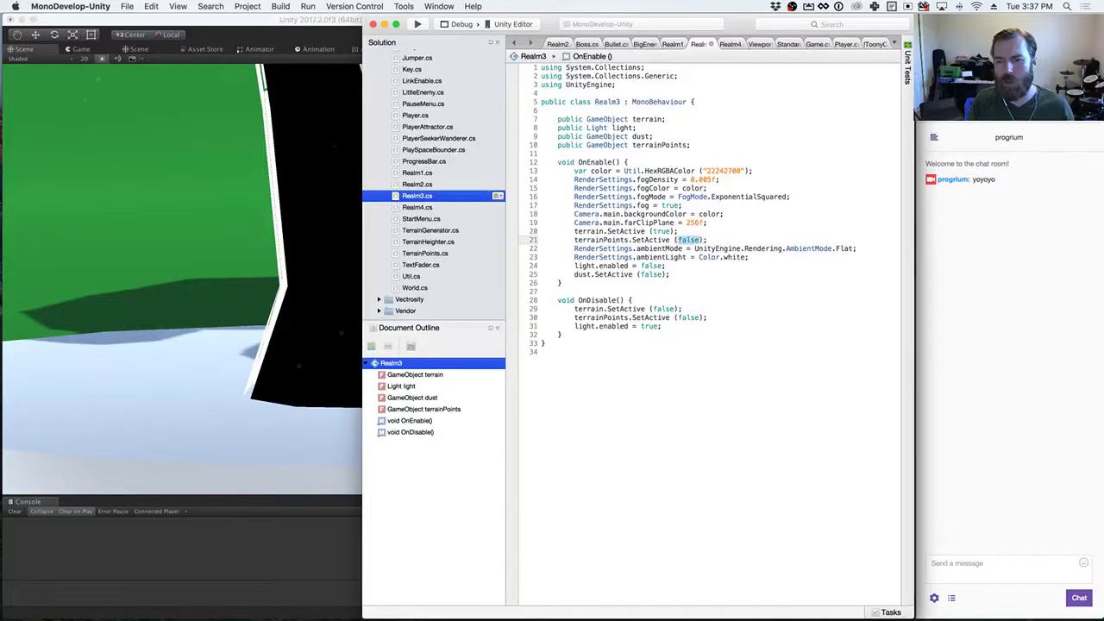
text(true)
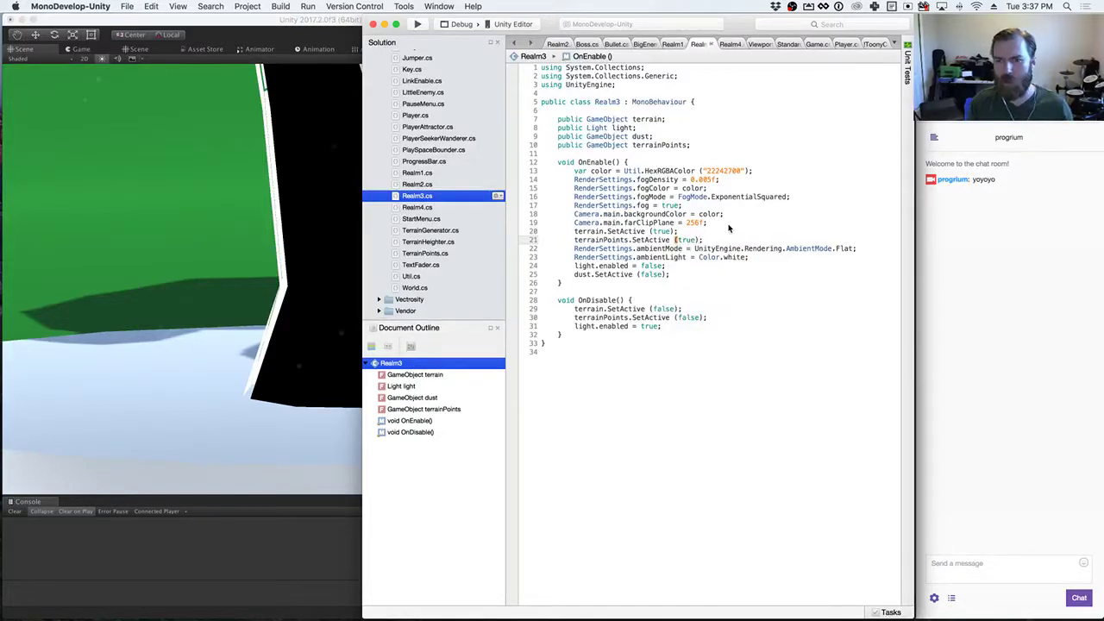
double_click(688, 240)
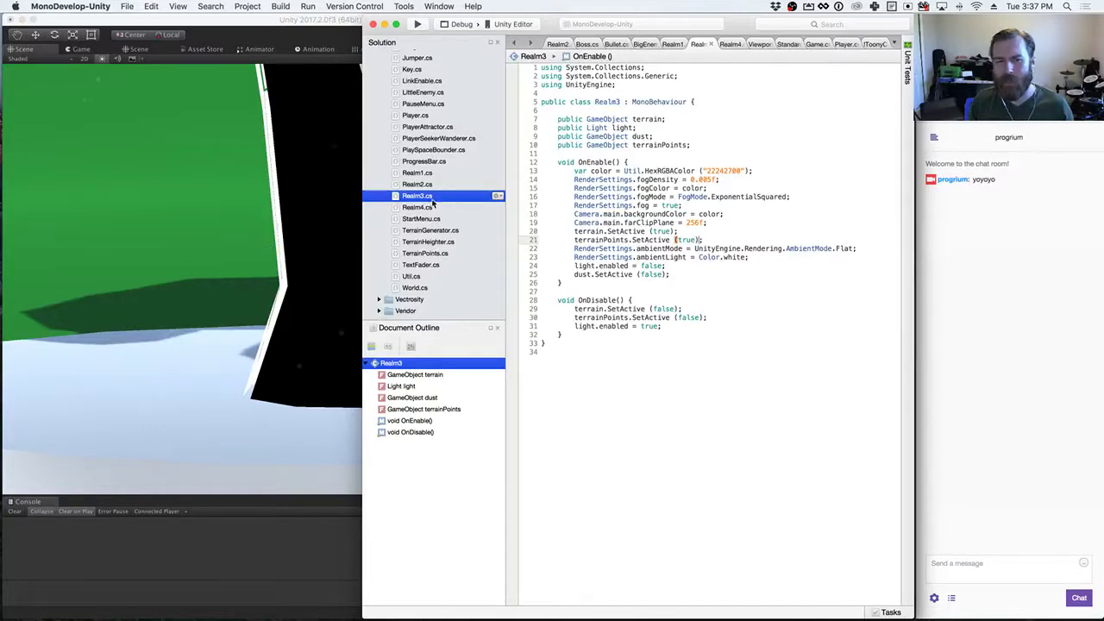
Step: Switch to Unity and alternate the running game repeatedly between Realm2 and Realm3 to compare their terrain and points
key(super+Tab)
click(289, 291)
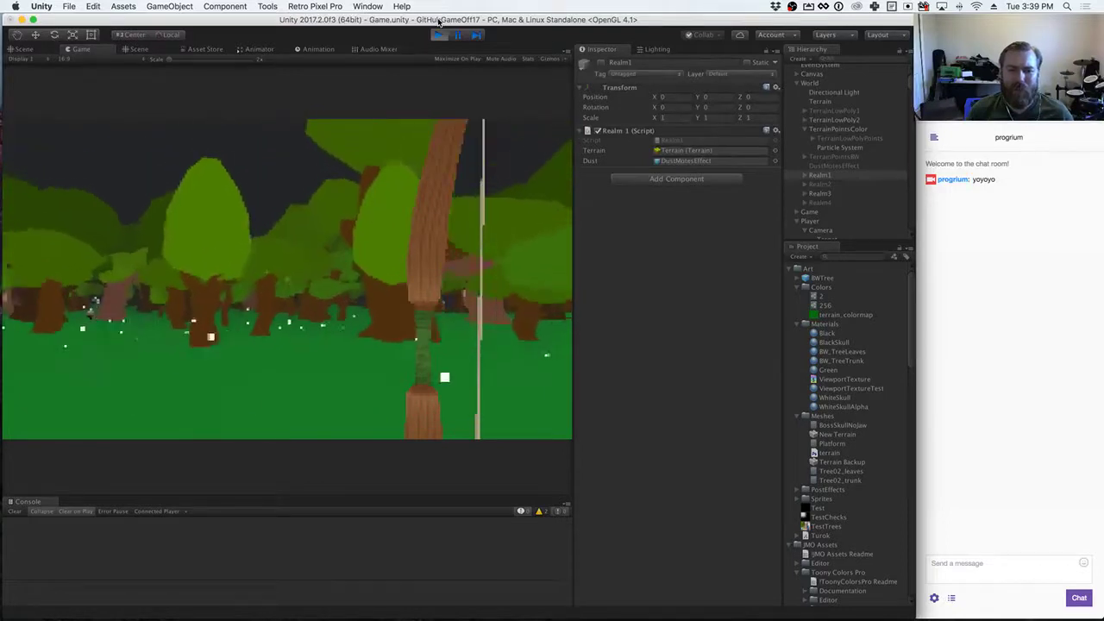
key(2)
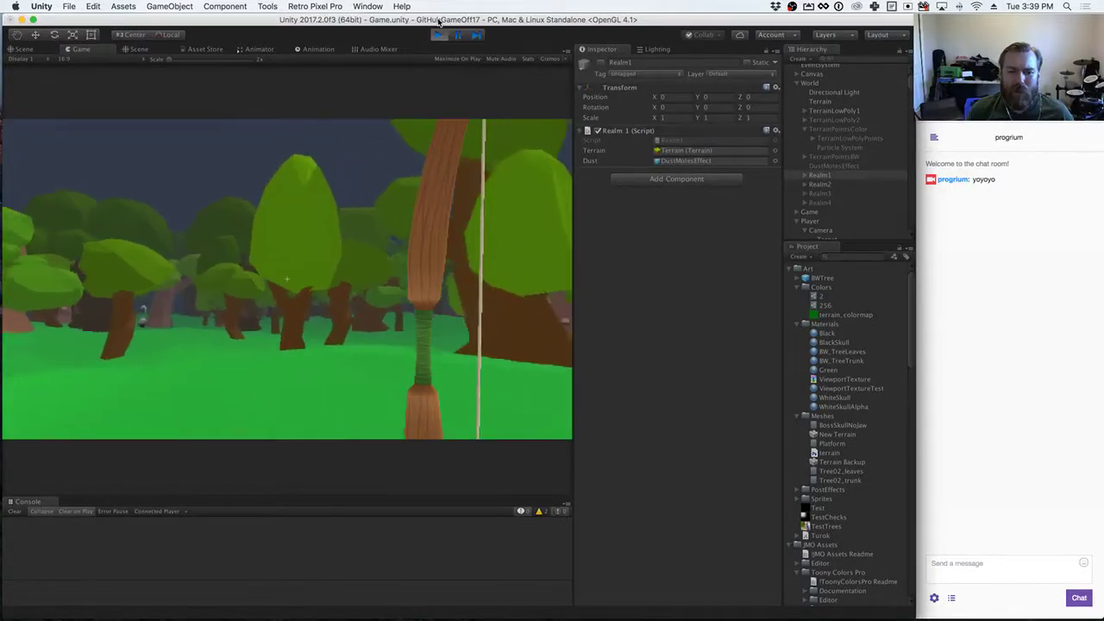
key(1)
key(2)
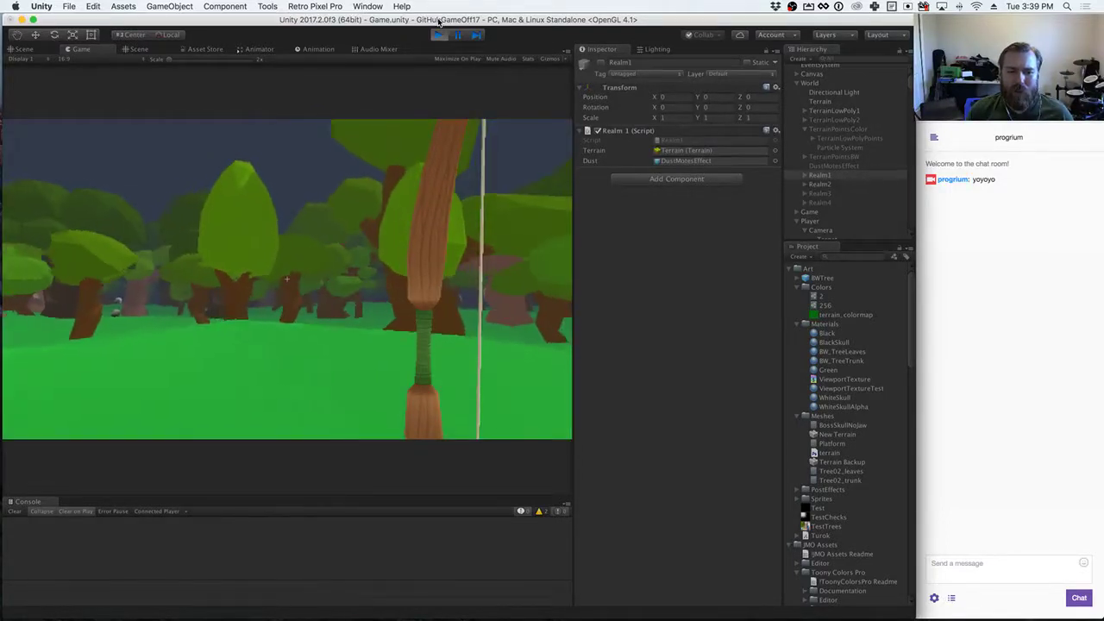
key(1)
key(2)
key(1)
key(2)
key(1)
key(2)
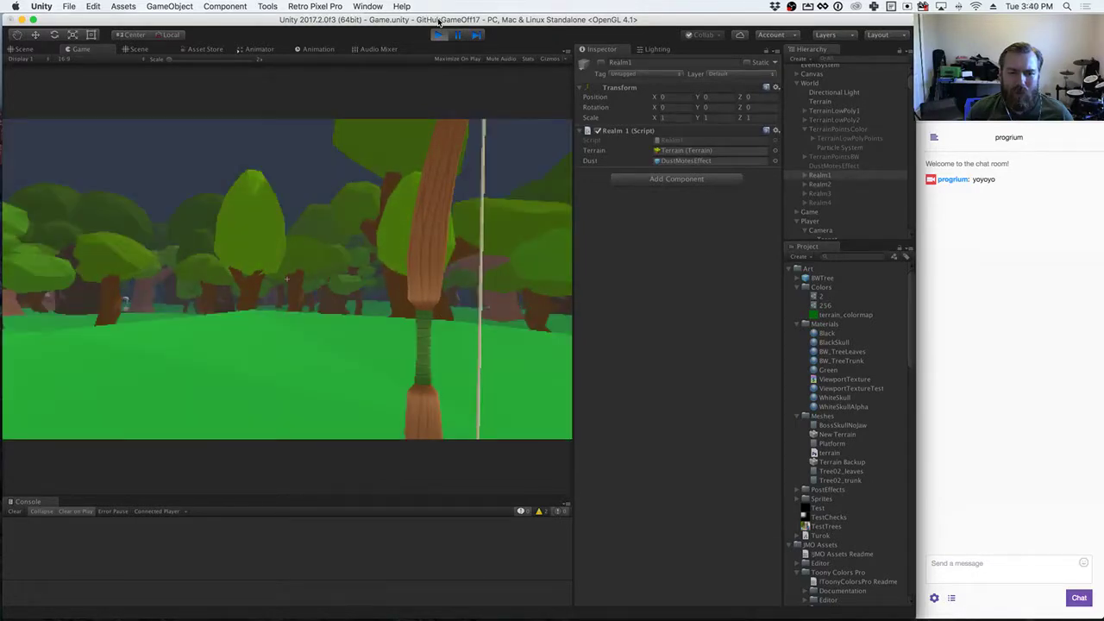
key(1)
key(2)
key(1)
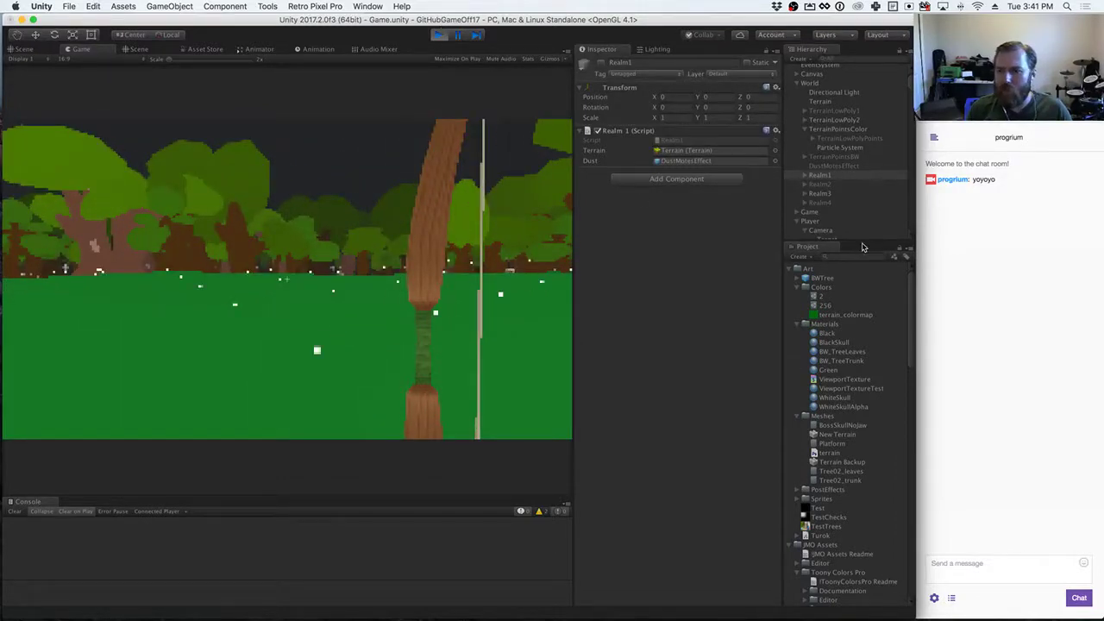
Step: Enable Use Mesh Colors in the Shape module of TerrainPointsColor's Particle System and stop the running game
click(836, 130)
click(839, 148)
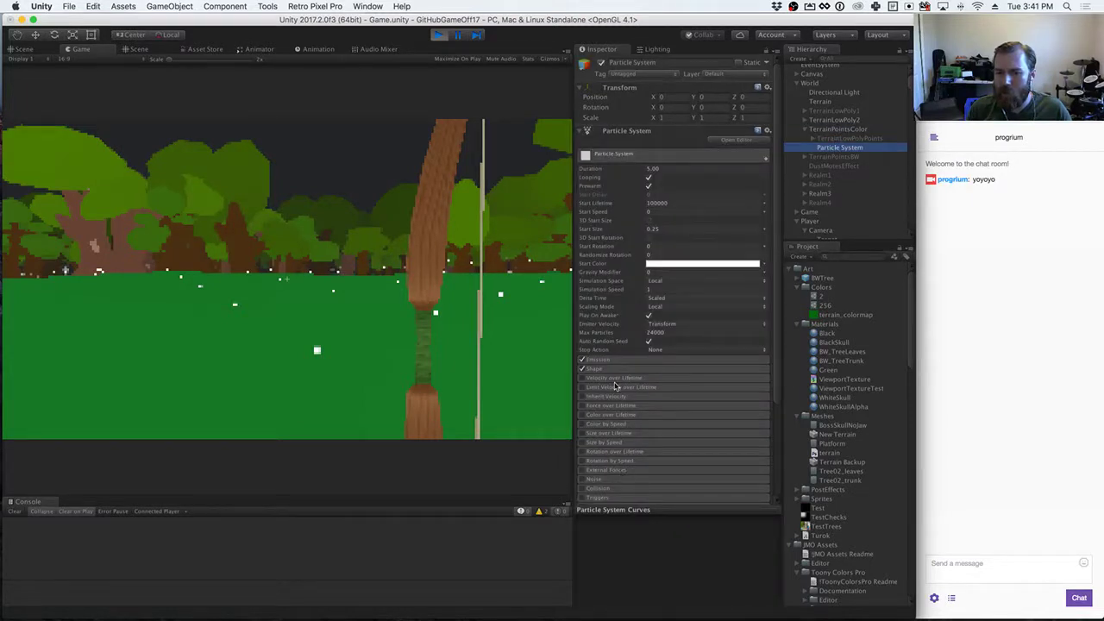
click(600, 360)
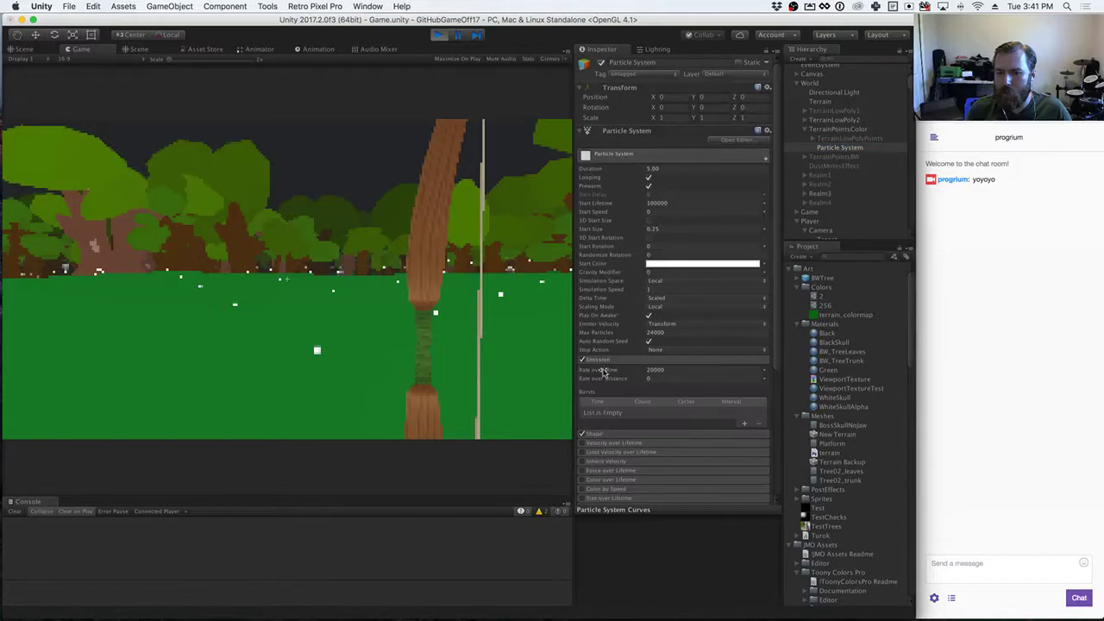
click(606, 434)
scroll(607, 439, down, 5)
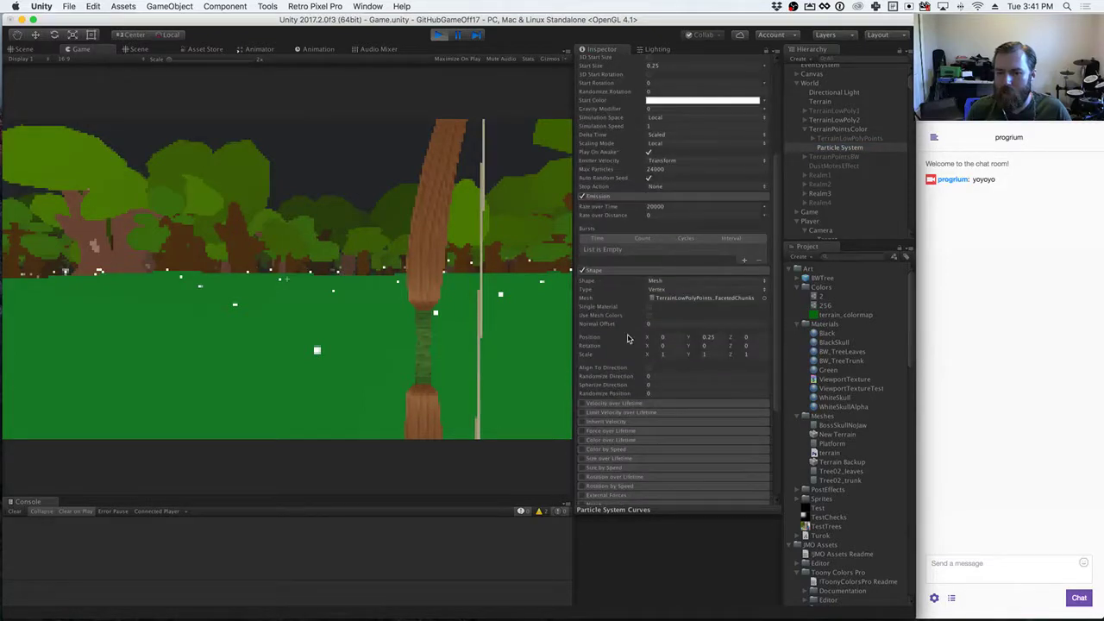
click(650, 317)
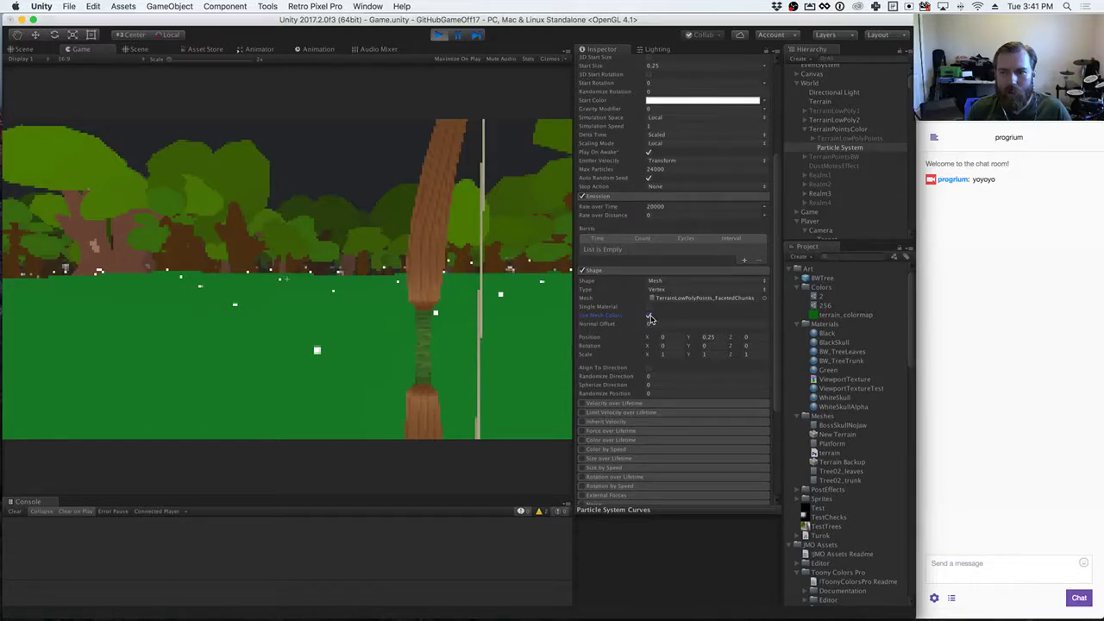
click(438, 36)
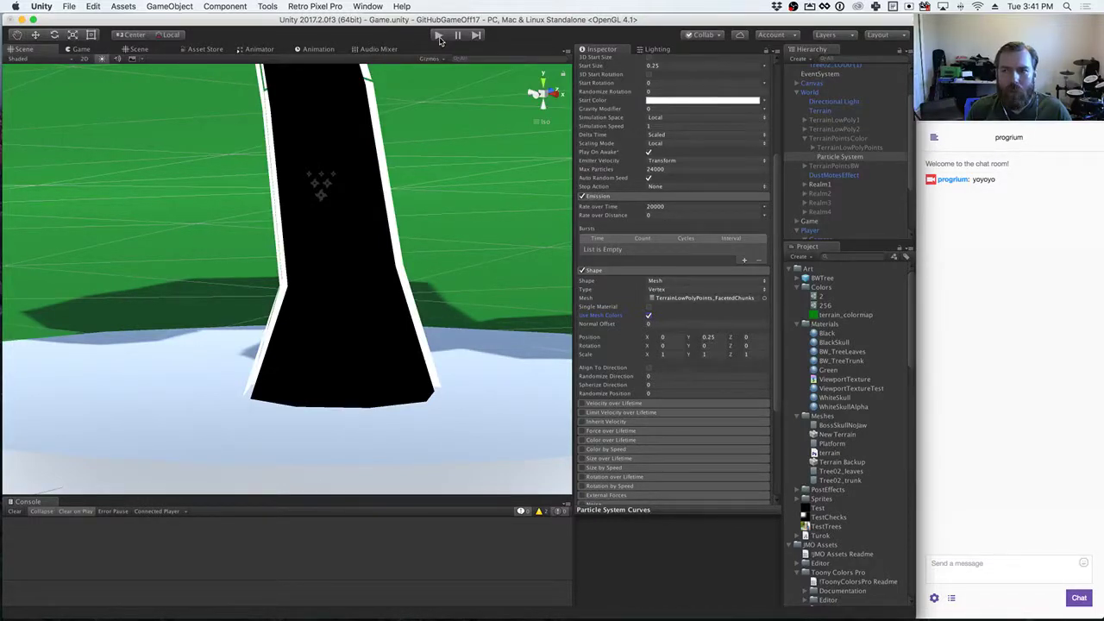
Step: Run the game again and walk around the forest and the black-and-white tree to examine the terrain points in Realm2 and Realm3
click(438, 35)
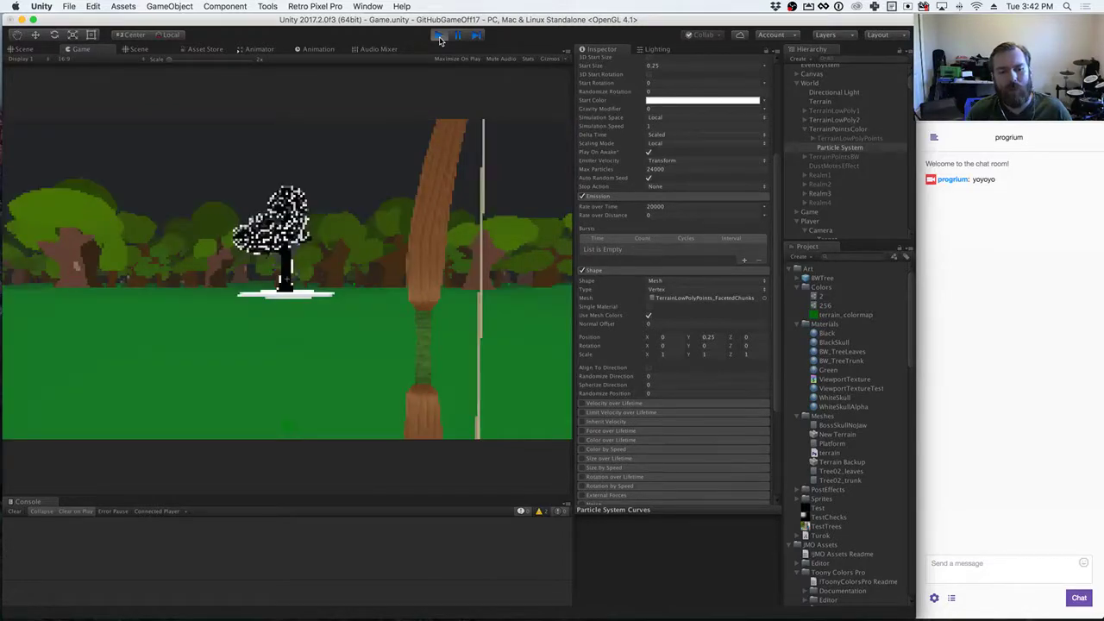
key(w)
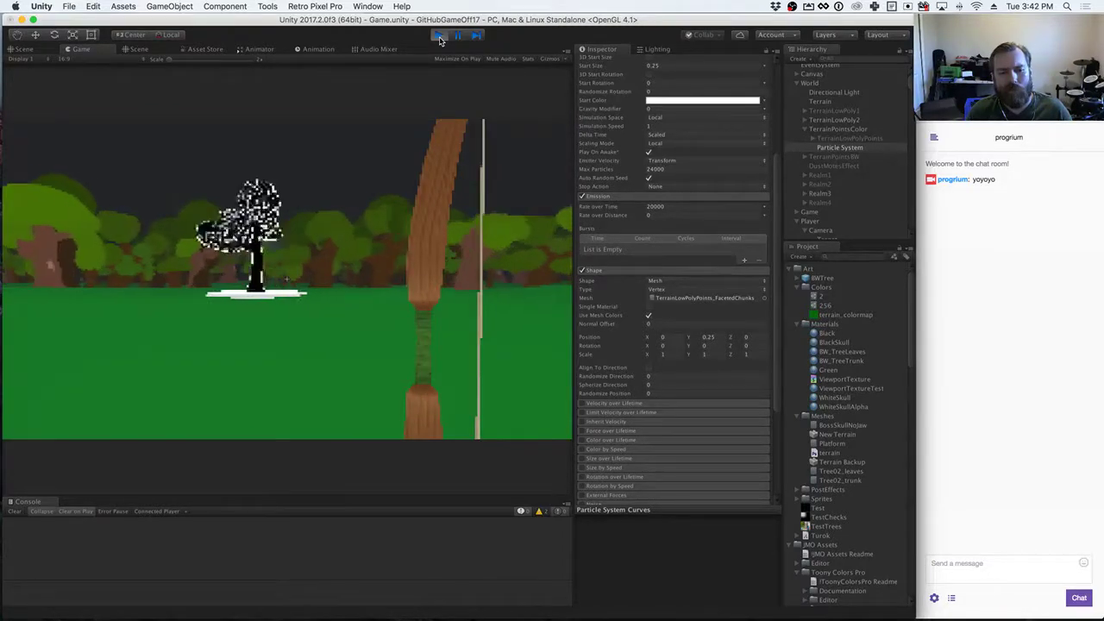
key(w)
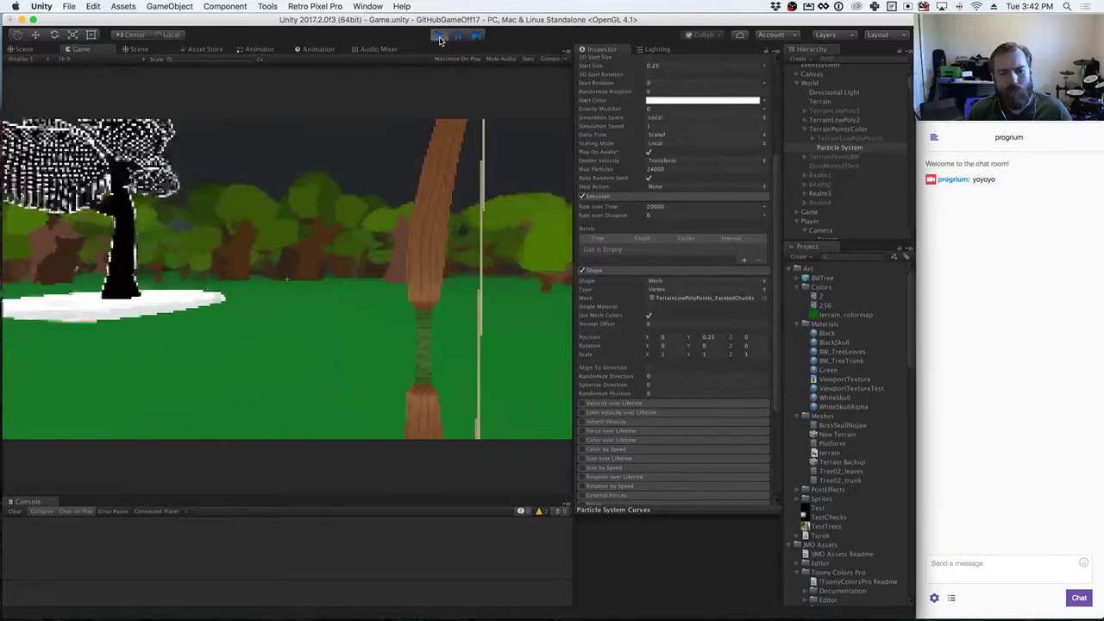
key(w)
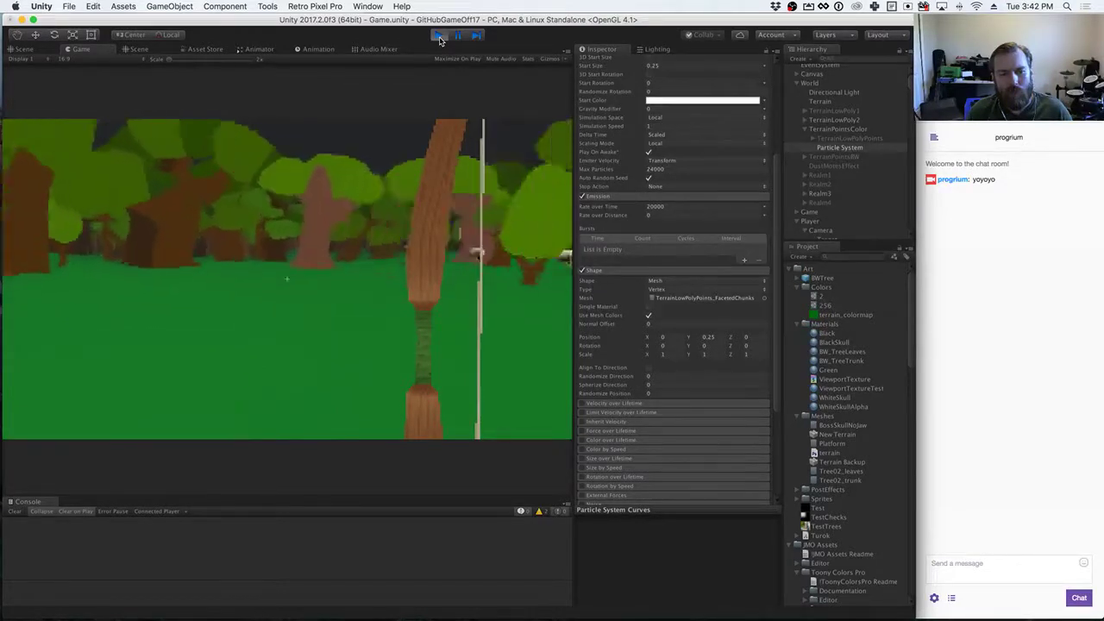
key(w)
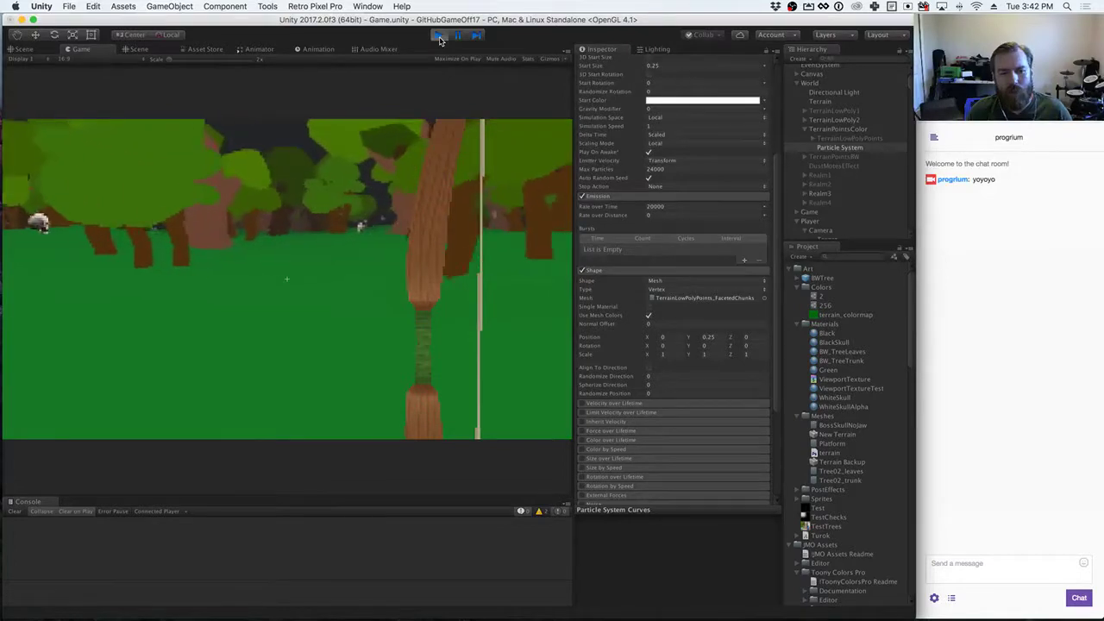
key(s)
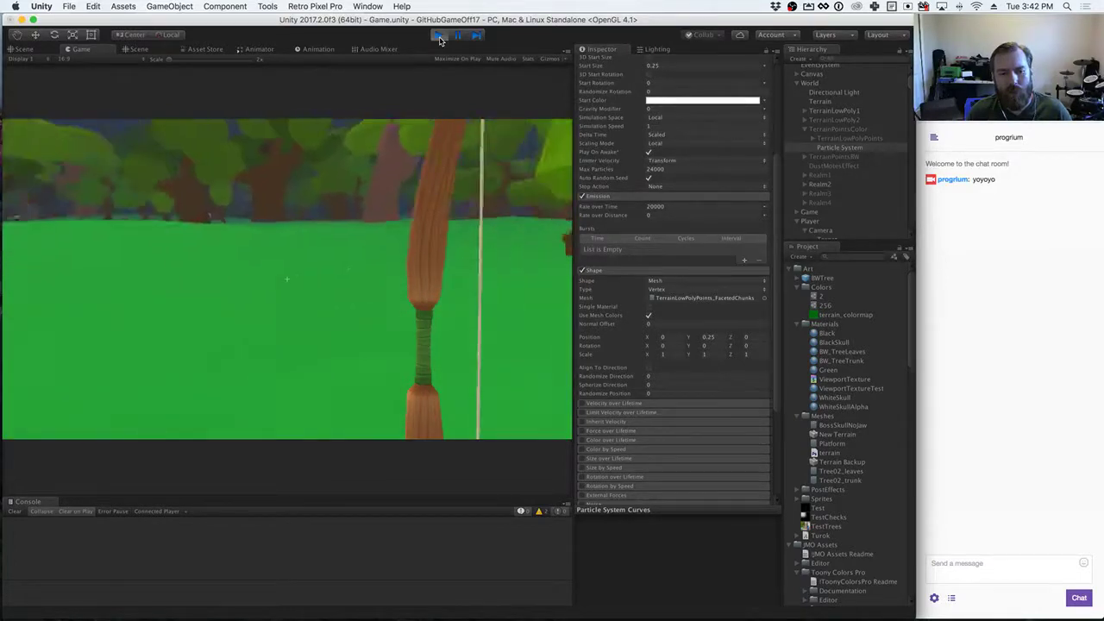
key(w)
key(a)
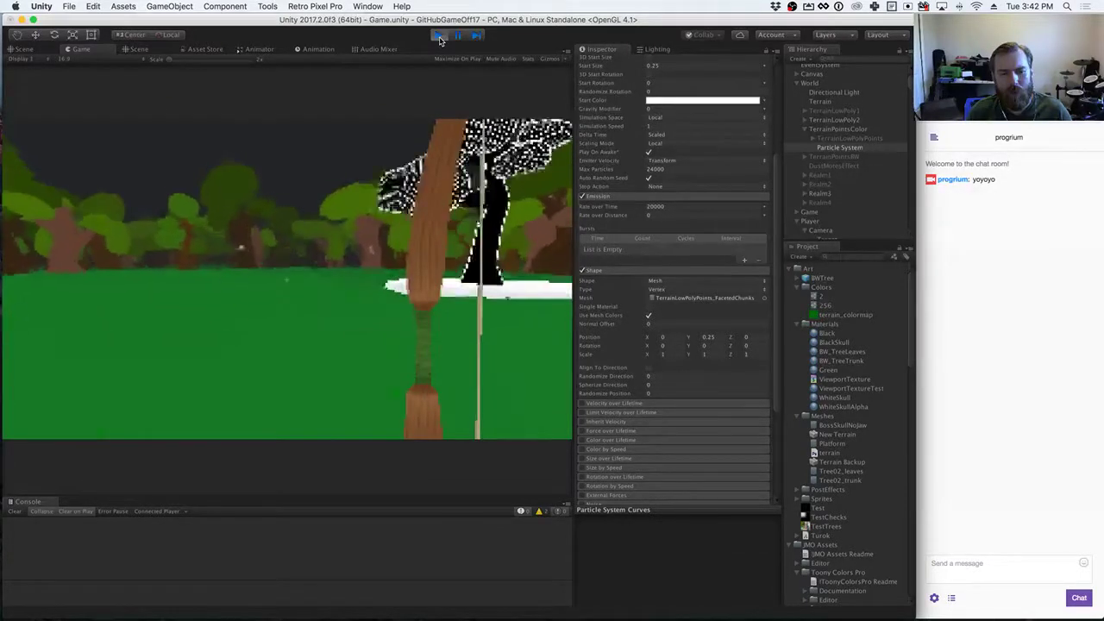
key(a)
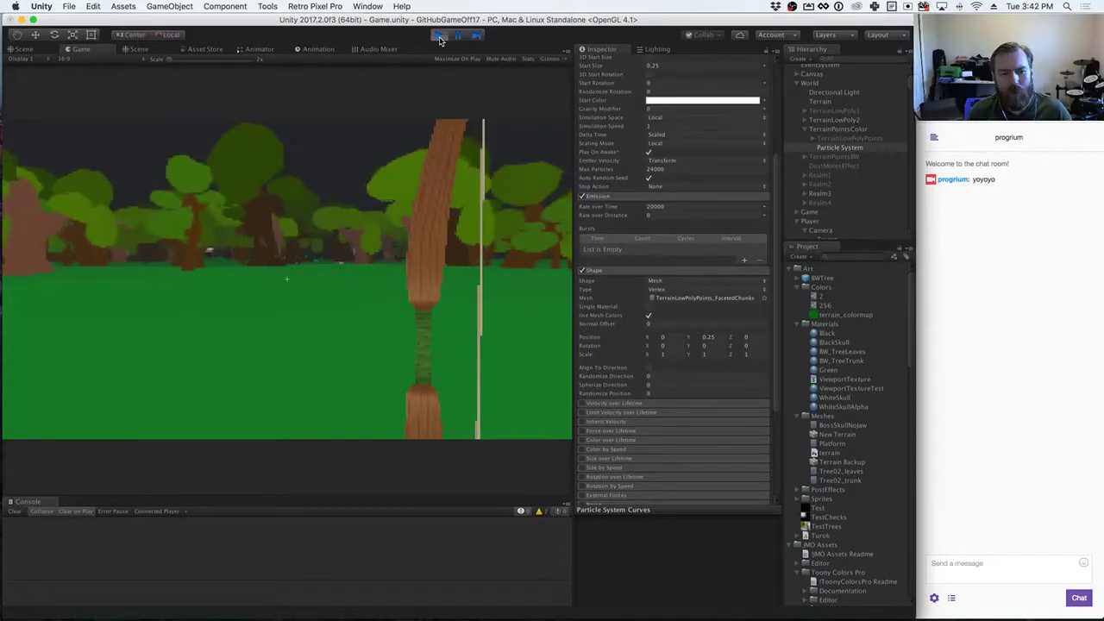
key(d)
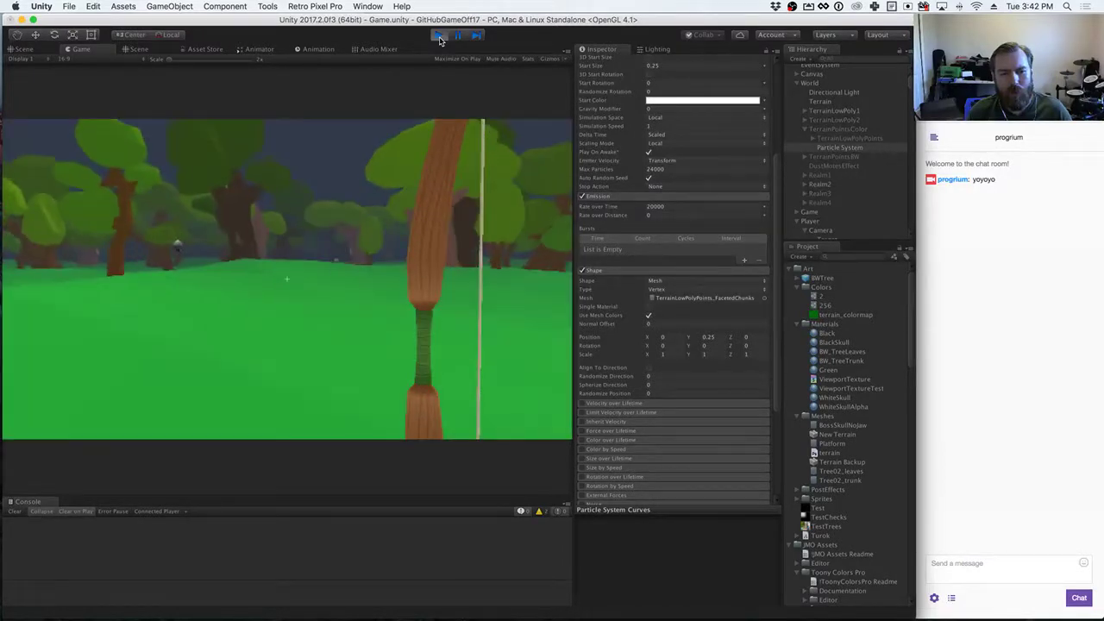
key(d)
key(w)
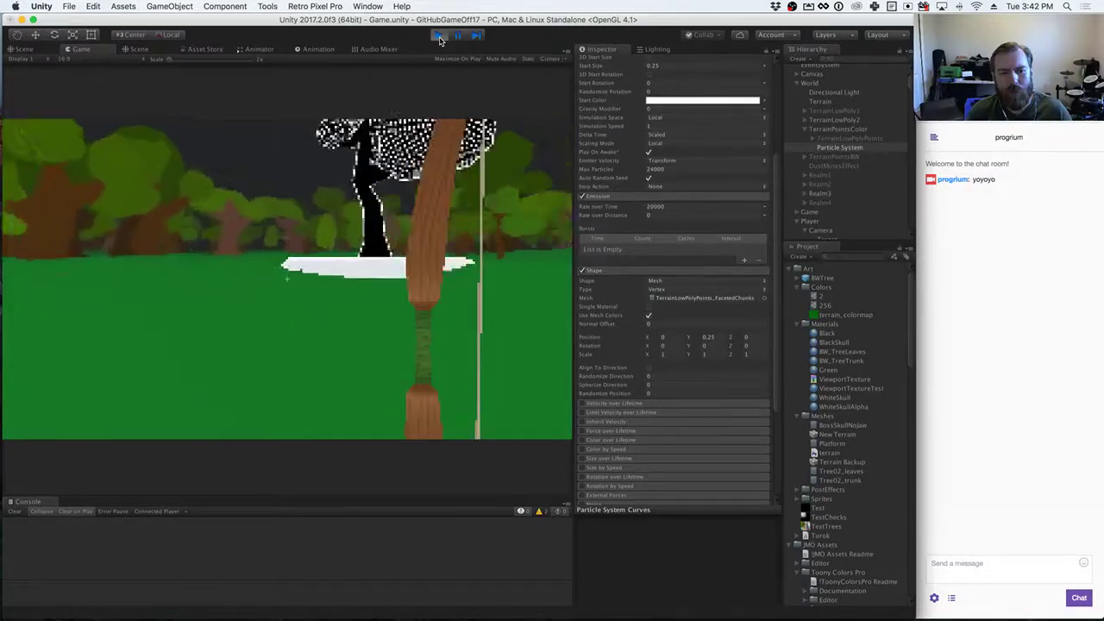
key(w)
key(w)
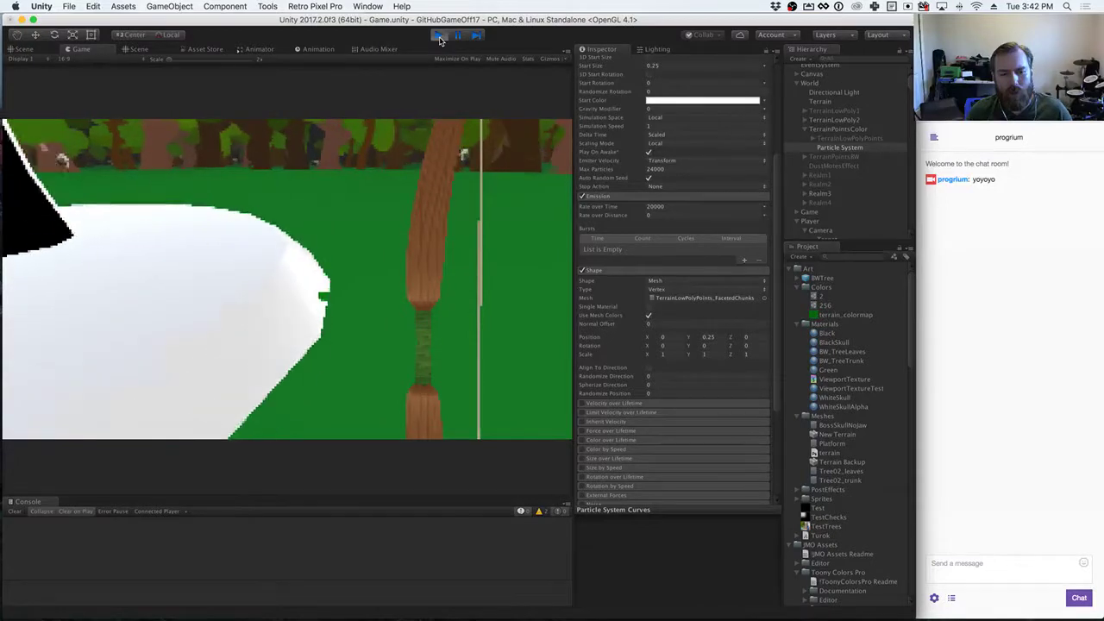
Step: Walk around the forest and the white tree platform in the running game to examine the terrain's look
key(s)
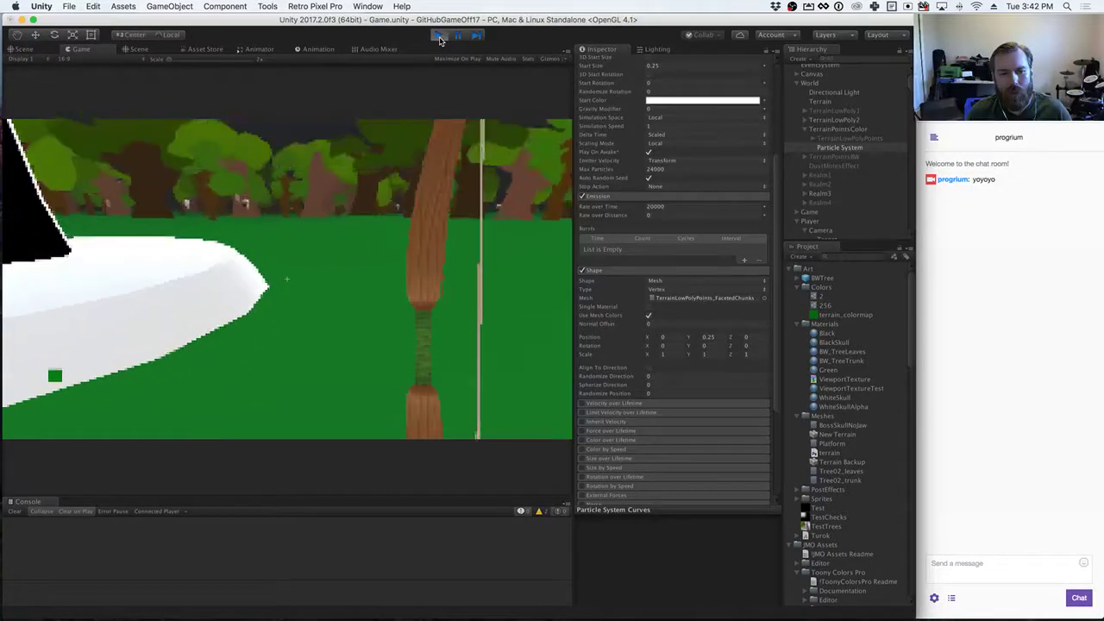
key(s)
key(w)
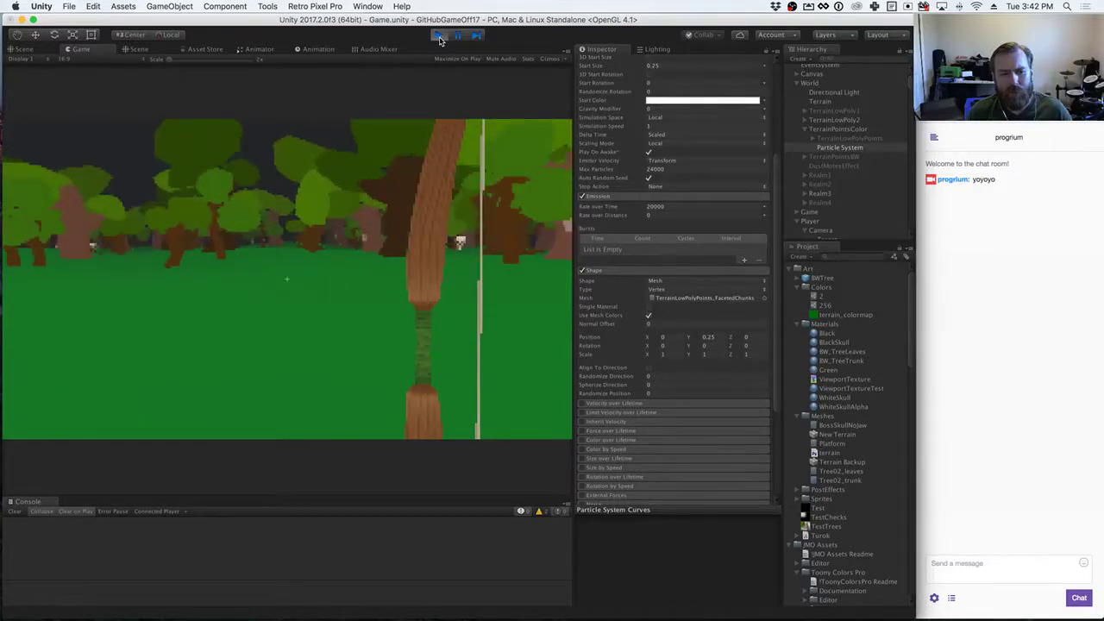
key(a)
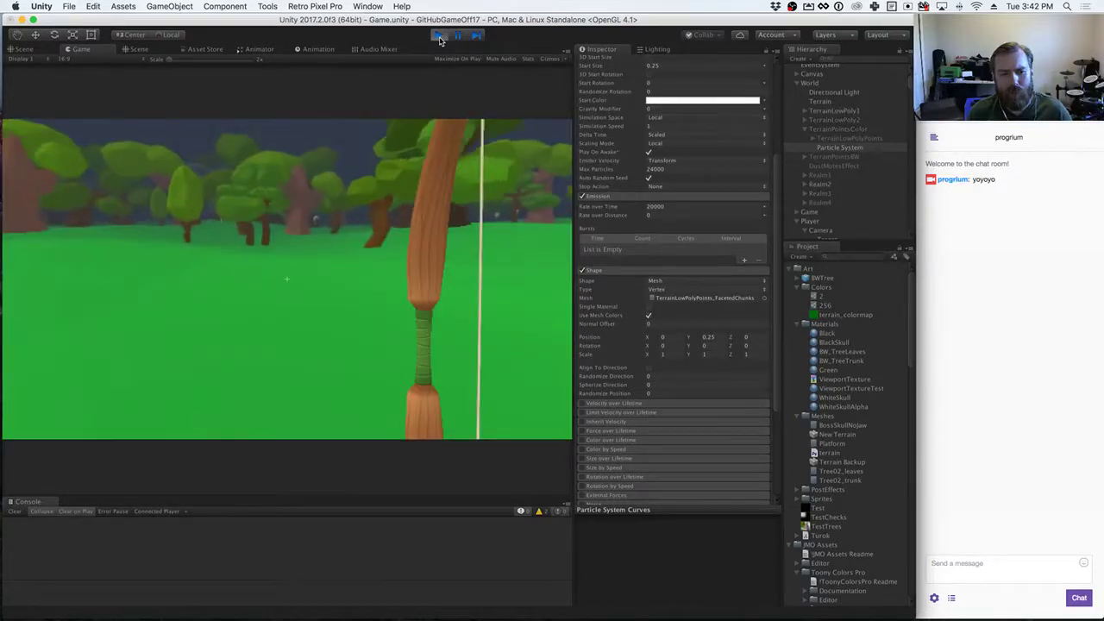
key(d)
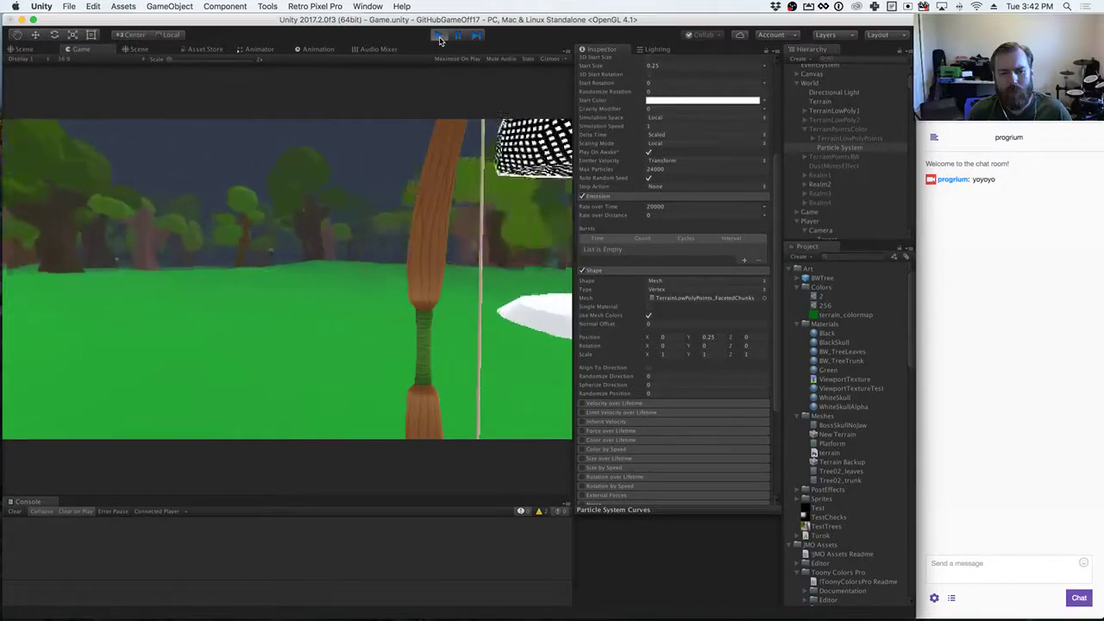
key(w)
key(w)
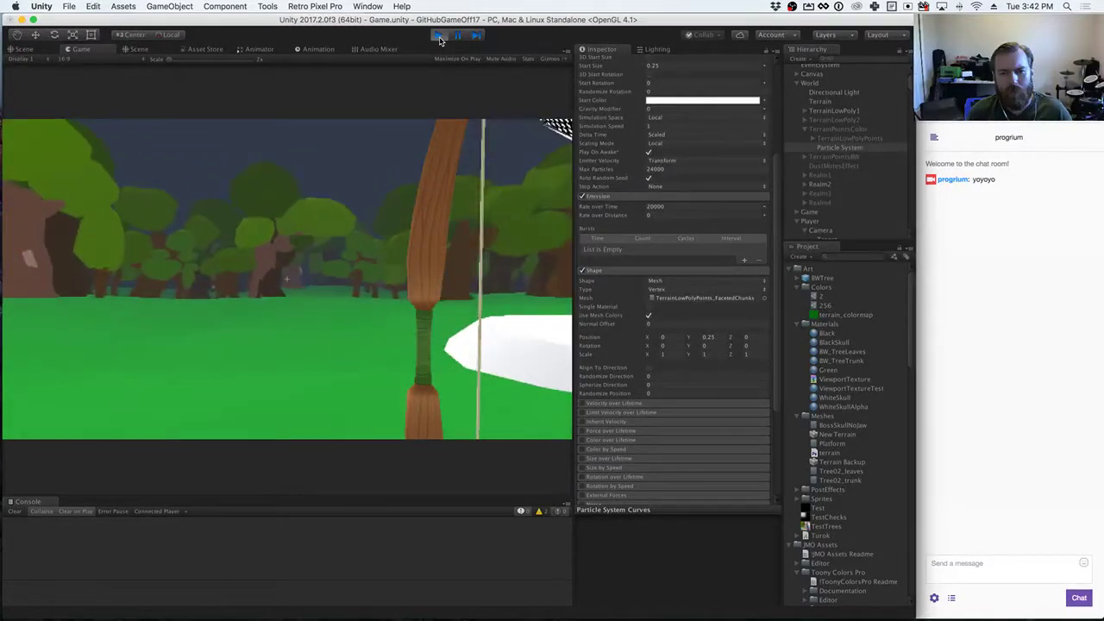
key(w)
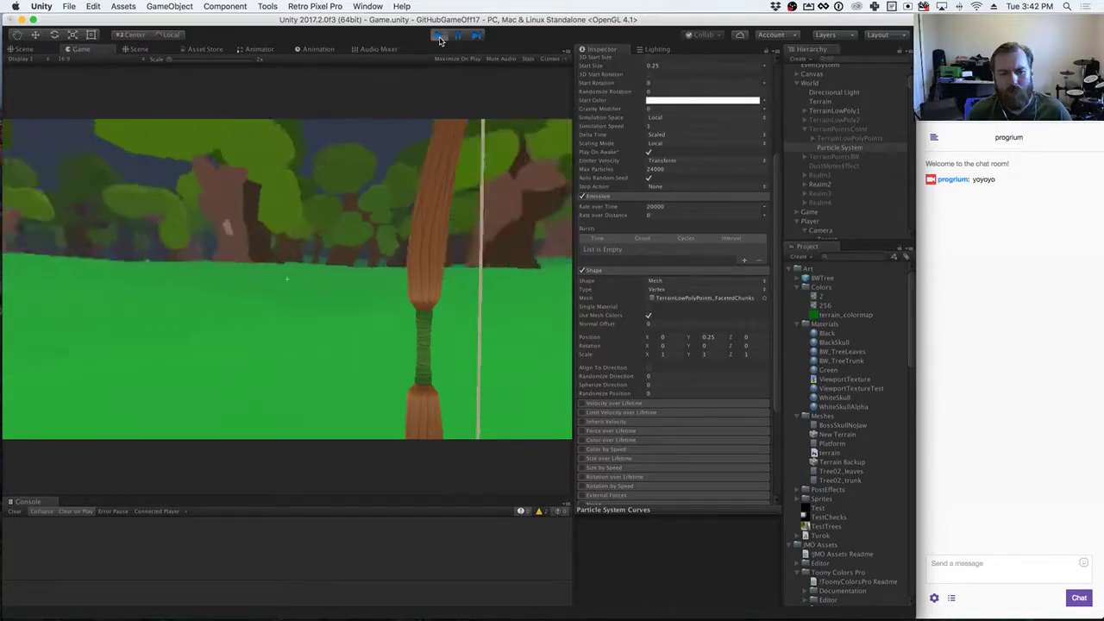
key(a)
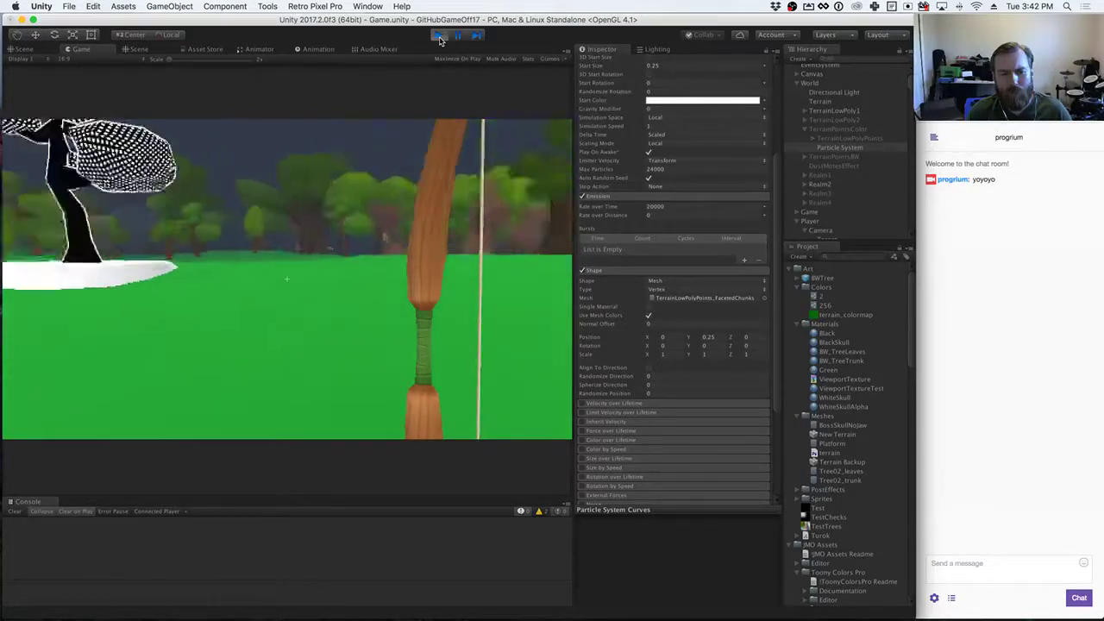
Step: Cycle repeatedly through the realms while moving through the forest to compare how the ground renders in each
key(space)
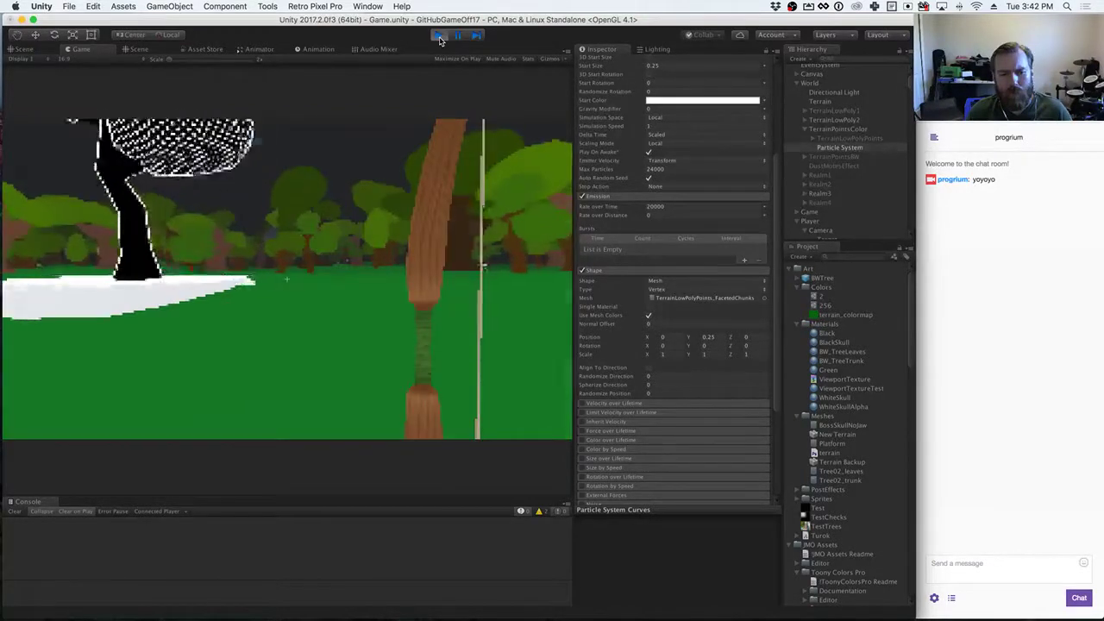
key(space)
key(d)
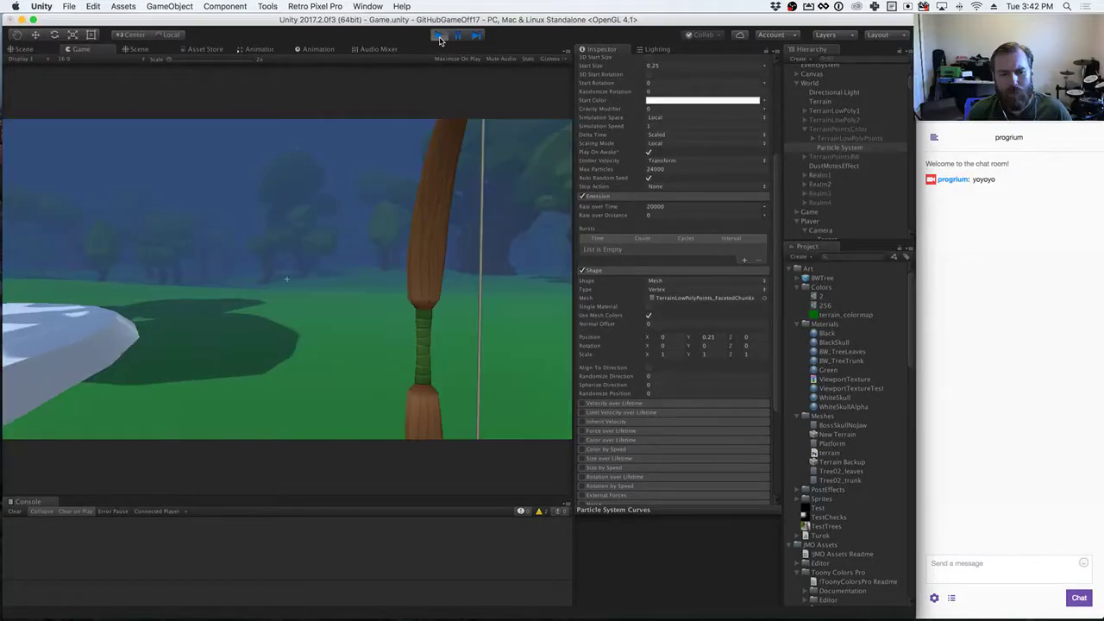
key(d)
key(space)
key(space)
key(space)
key(space)
key(space)
key(d)
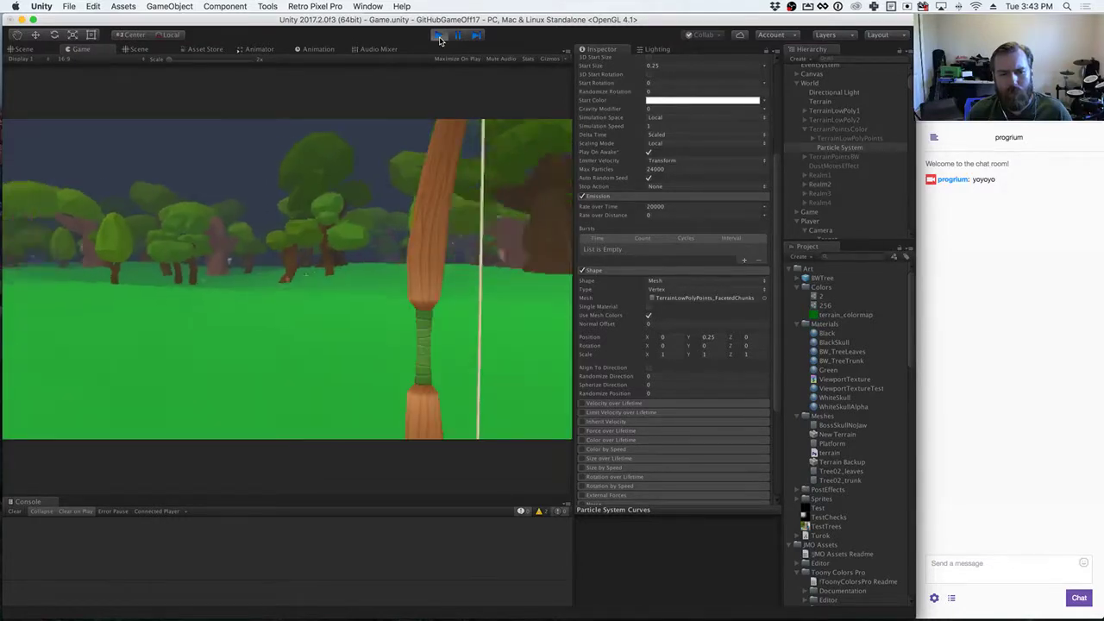
key(w)
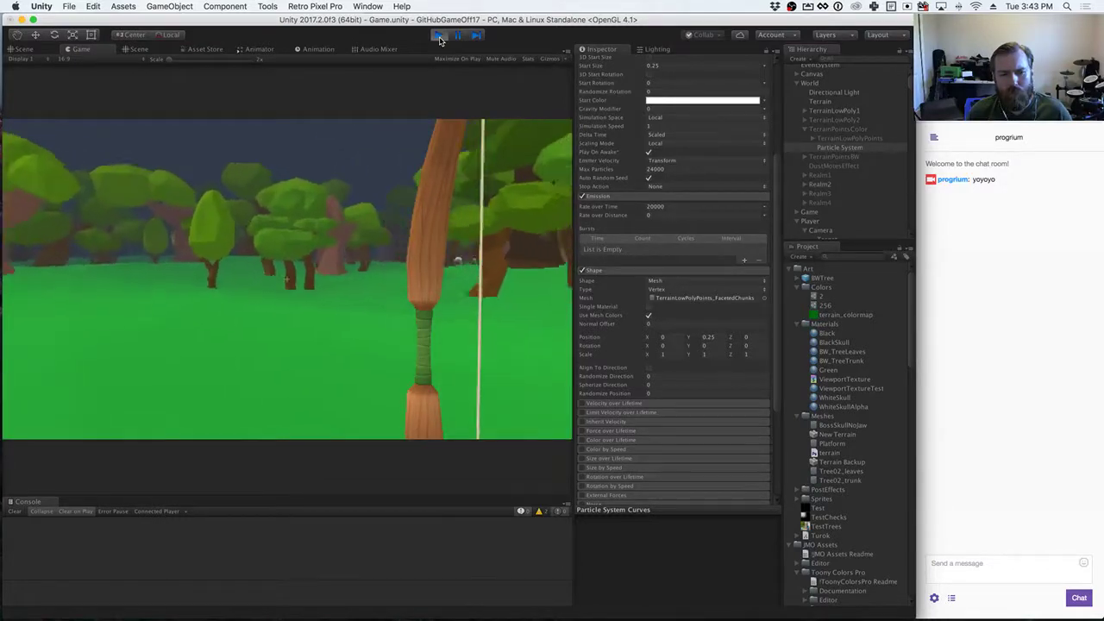
key(w)
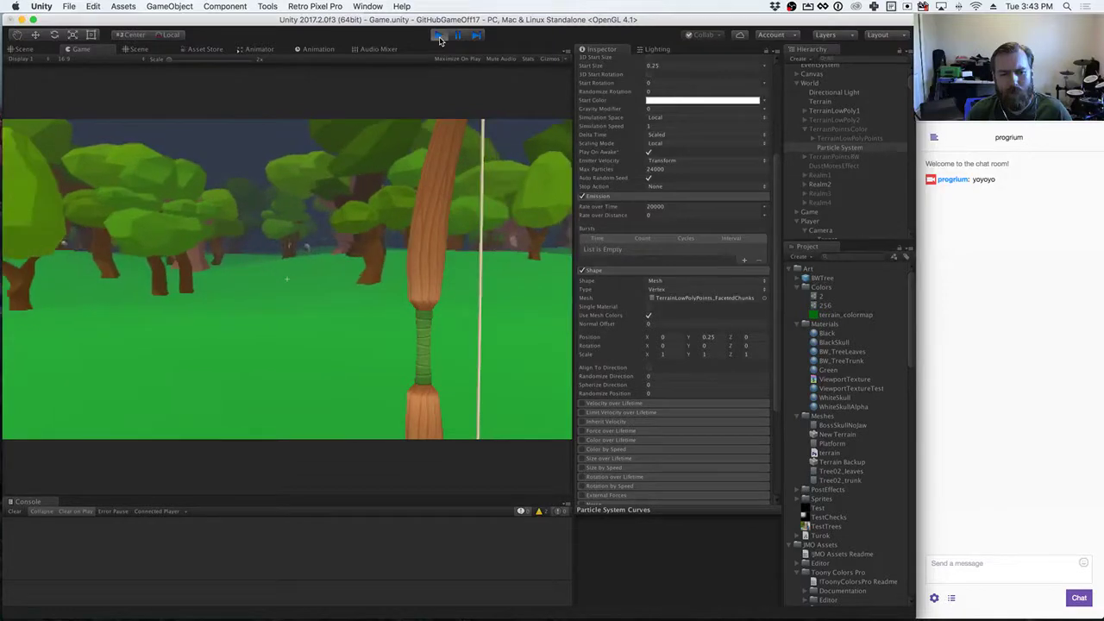
key(space)
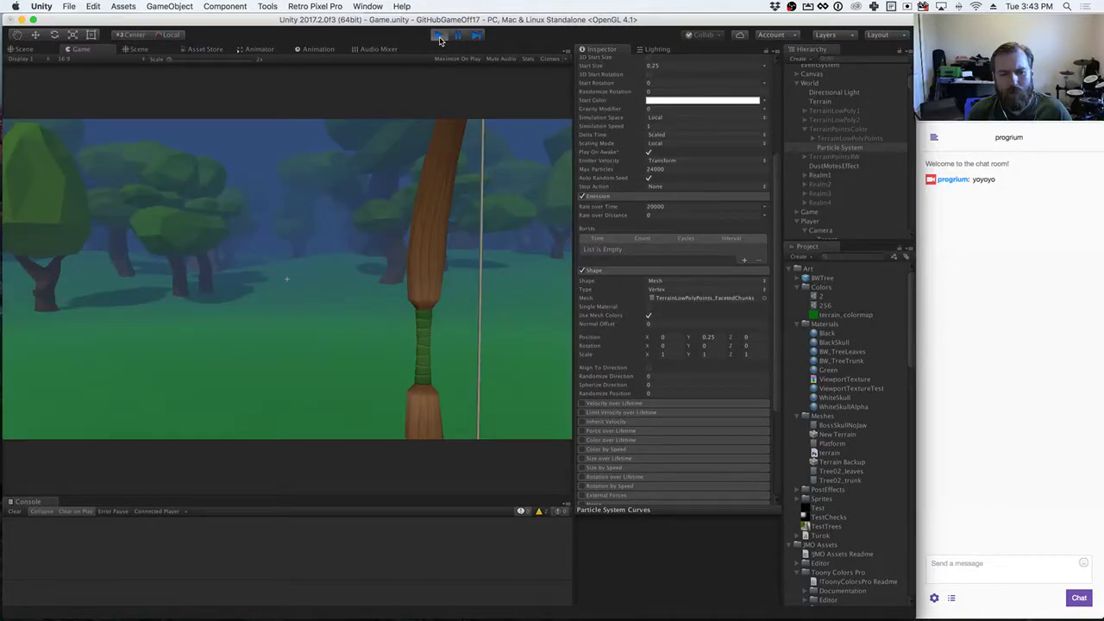
key(space)
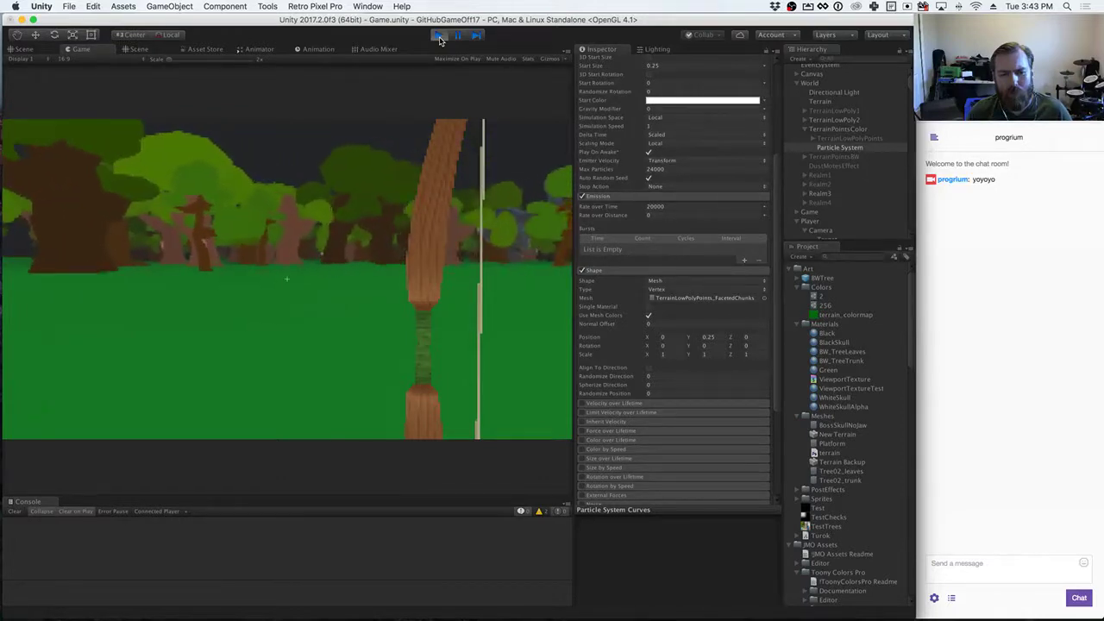
Step: Exit play mode and turn off Use Mesh Colors in the particle system's Shape module
click(439, 35)
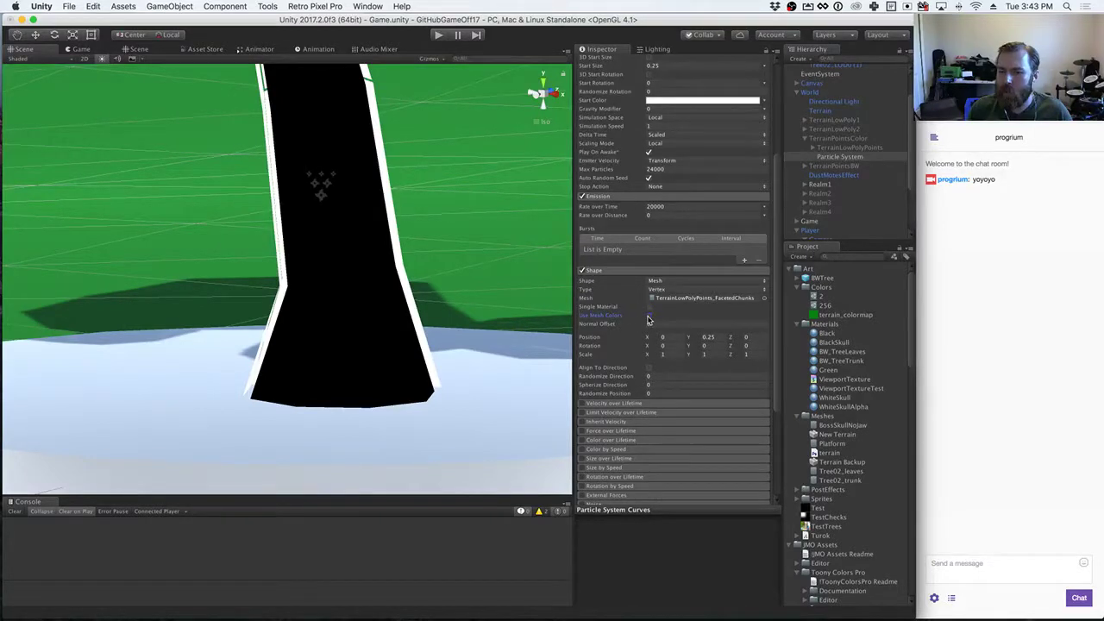
scroll(651, 310, up, 8)
Step: Try to sample the green ground in the Scene view as the particle system's Start Color with the eyedropper
click(667, 265)
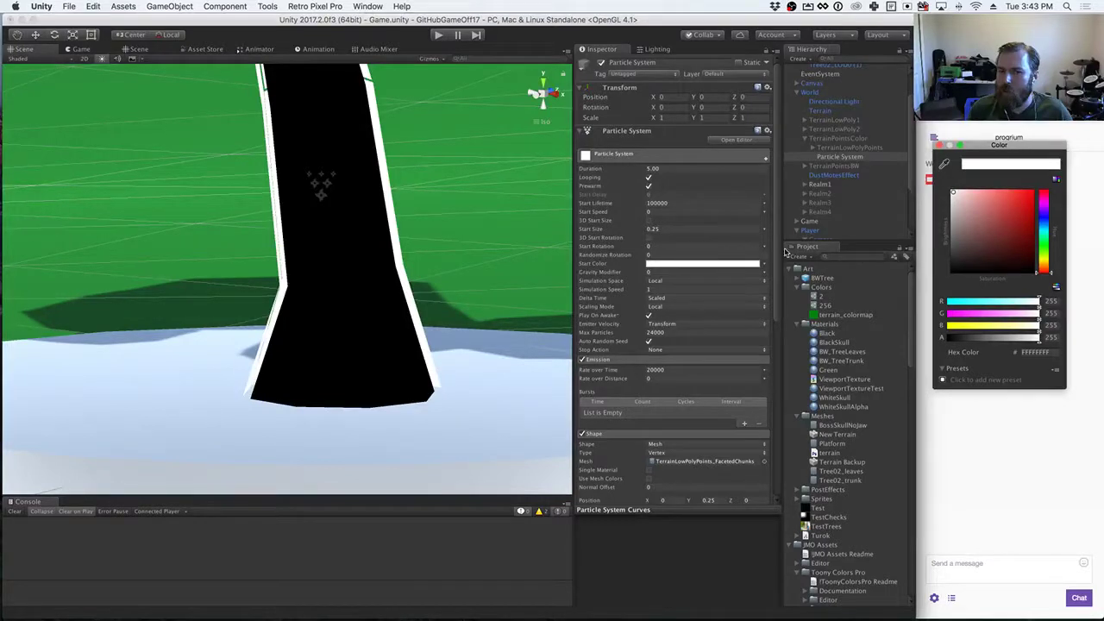
click(951, 167)
click(438, 115)
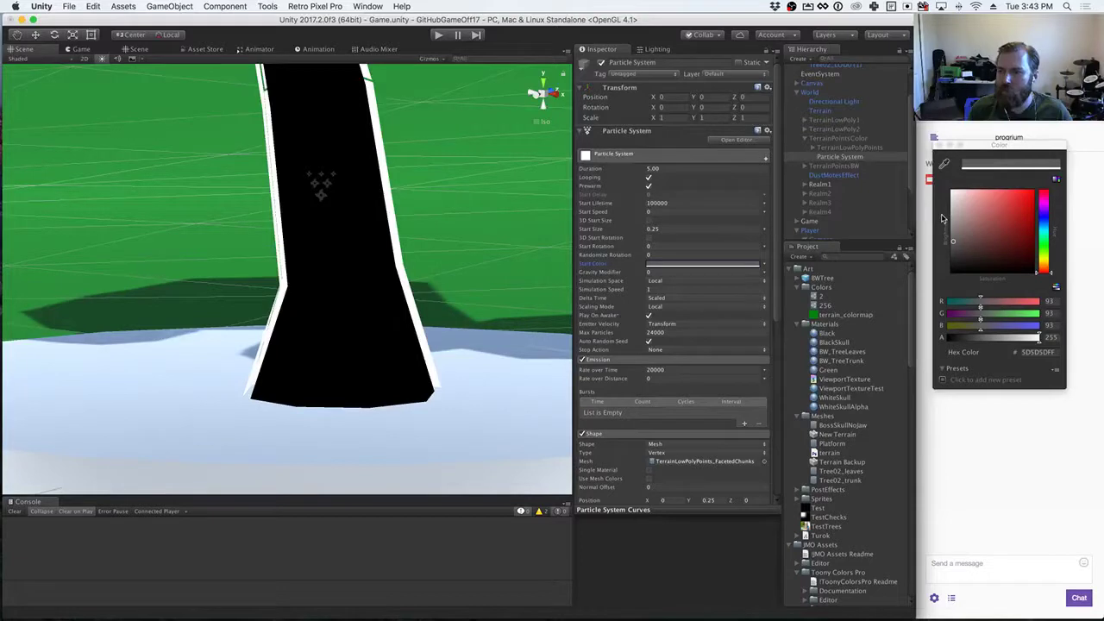
click(946, 165)
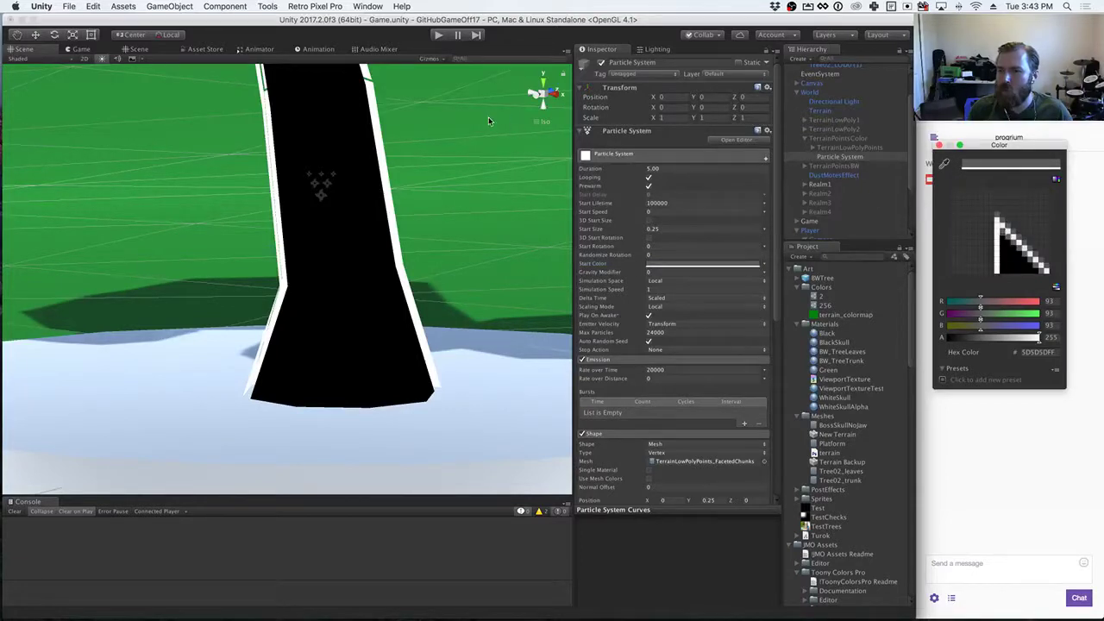
click(465, 134)
click(945, 165)
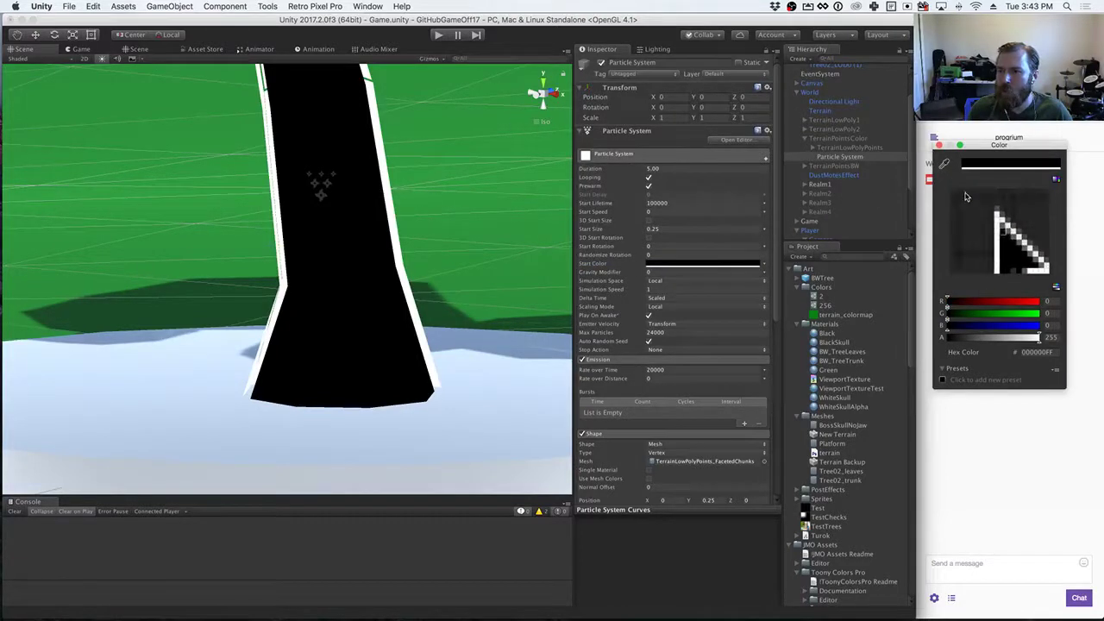
click(432, 112)
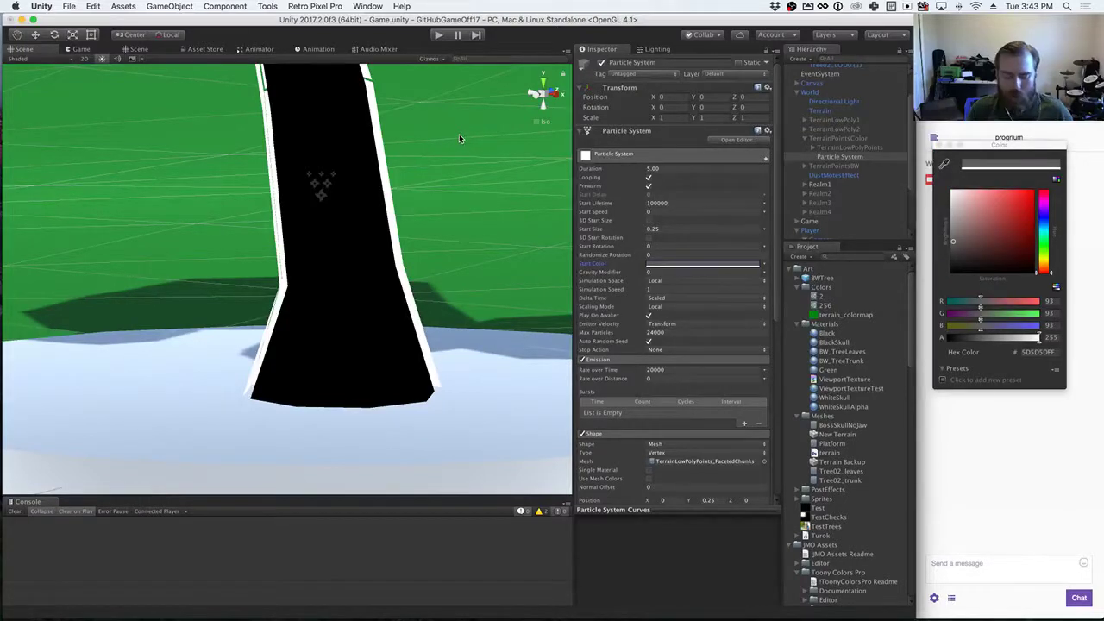
Step: Launch Digital Color Meter and sample the green ground colour in Unity's Scene view
key(super+space)
text(color)
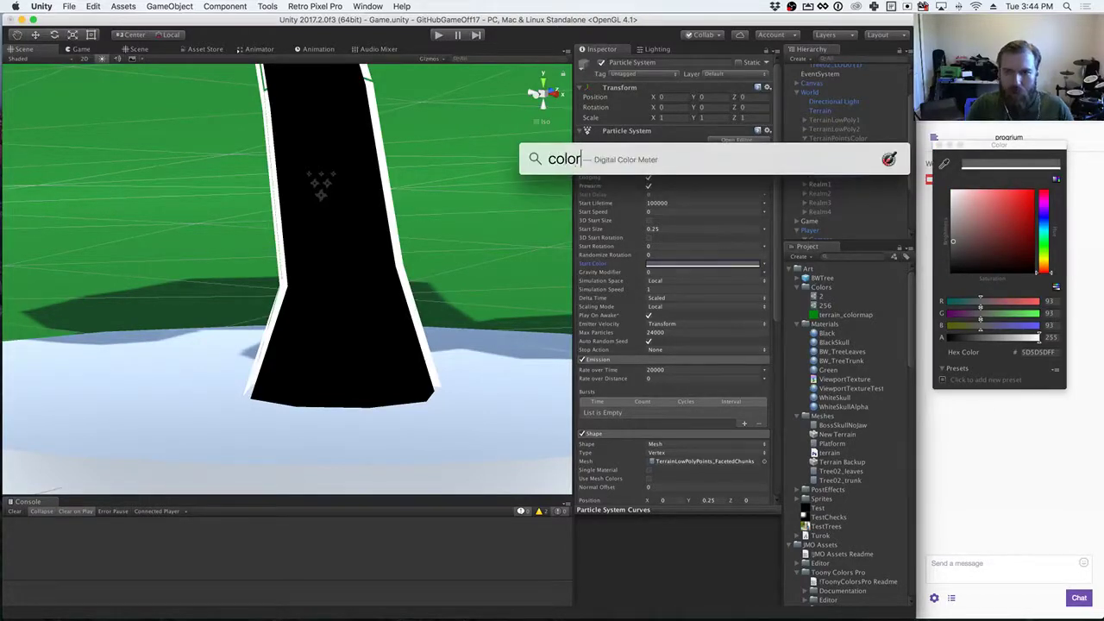
key(Return)
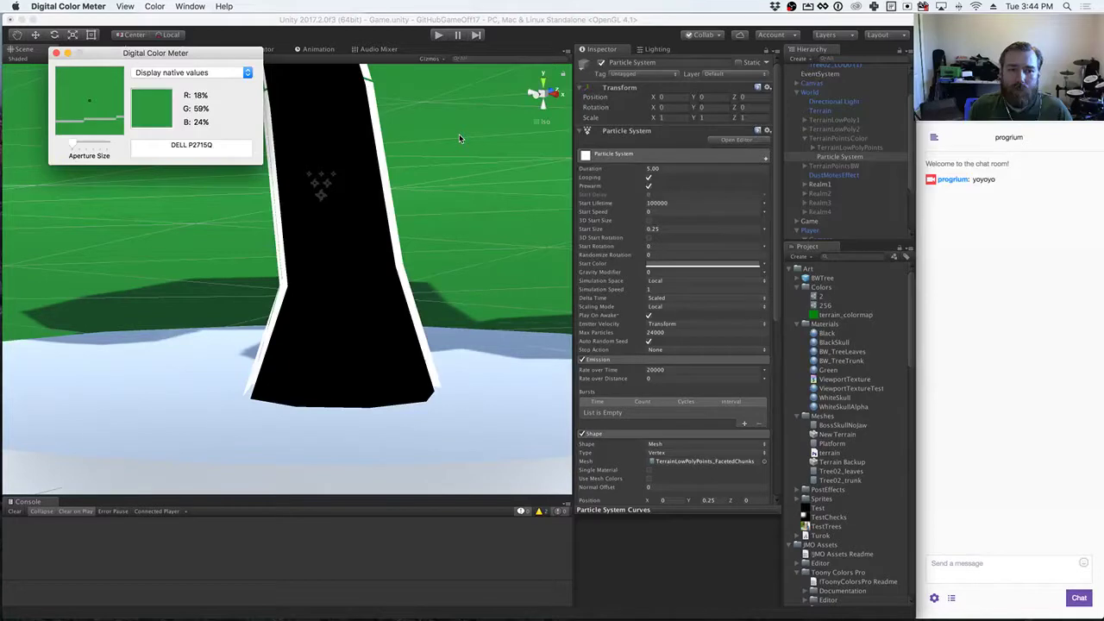
key(super+q)
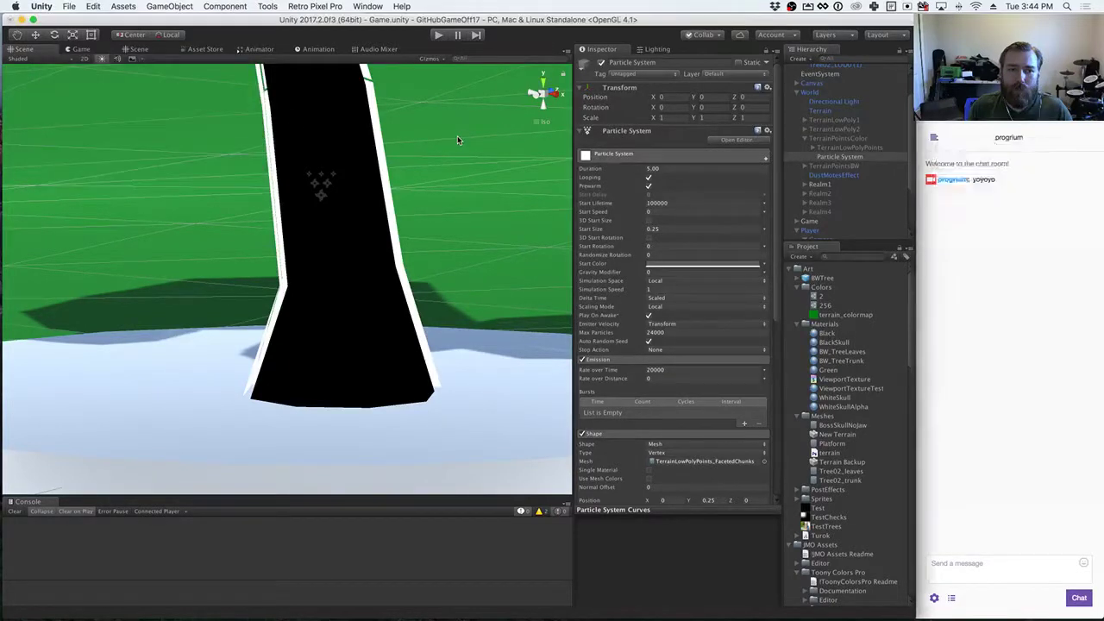
key(super+Tab)
click(154, 6)
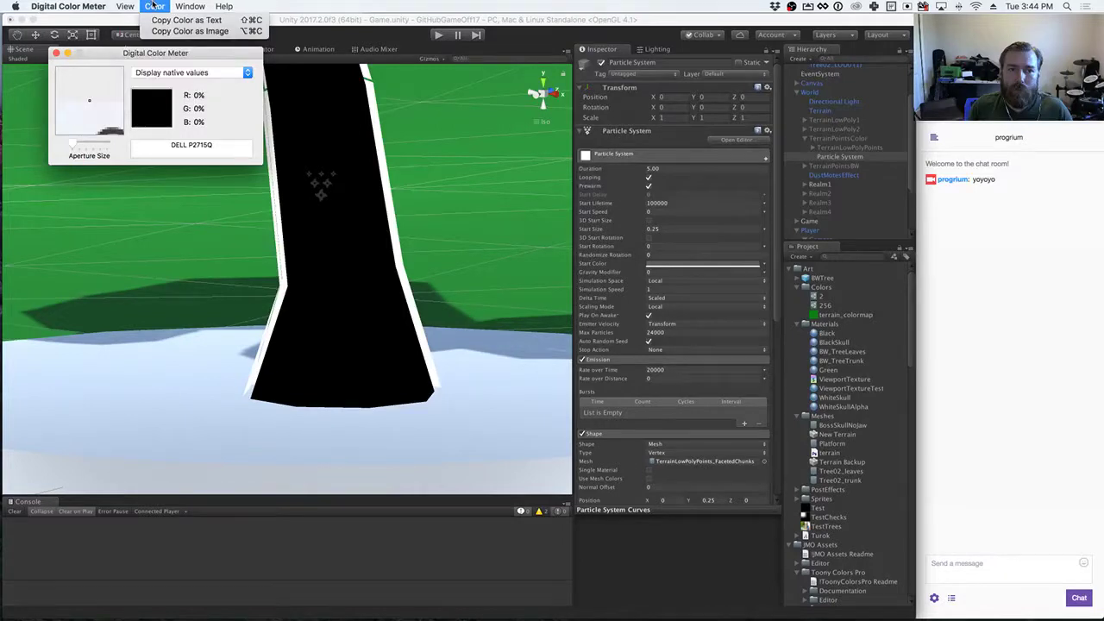
click(153, 6)
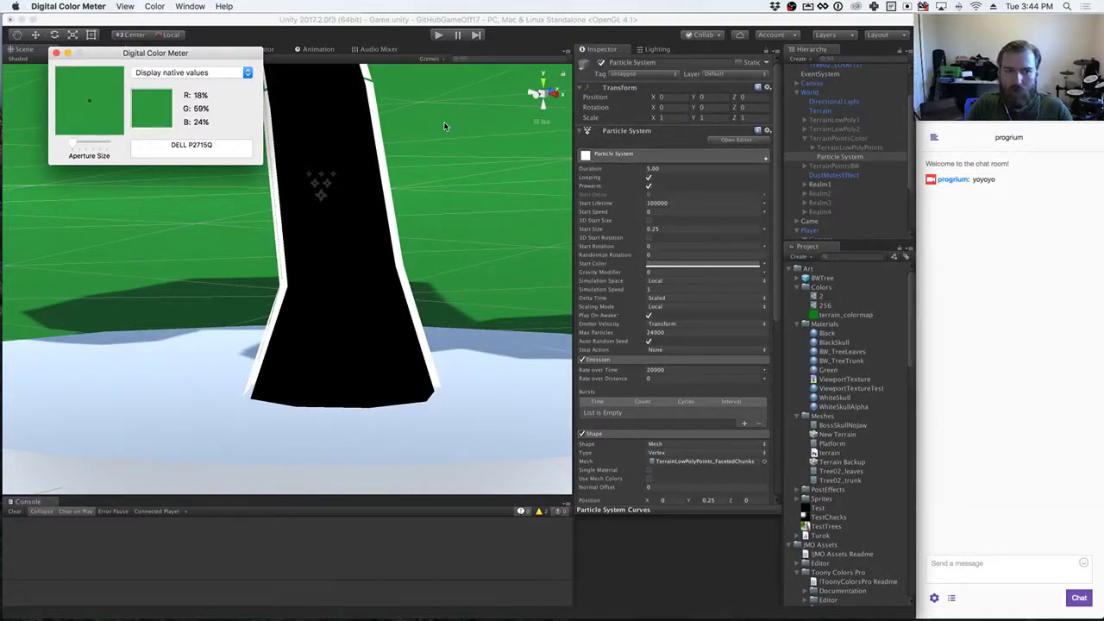
click(143, 74)
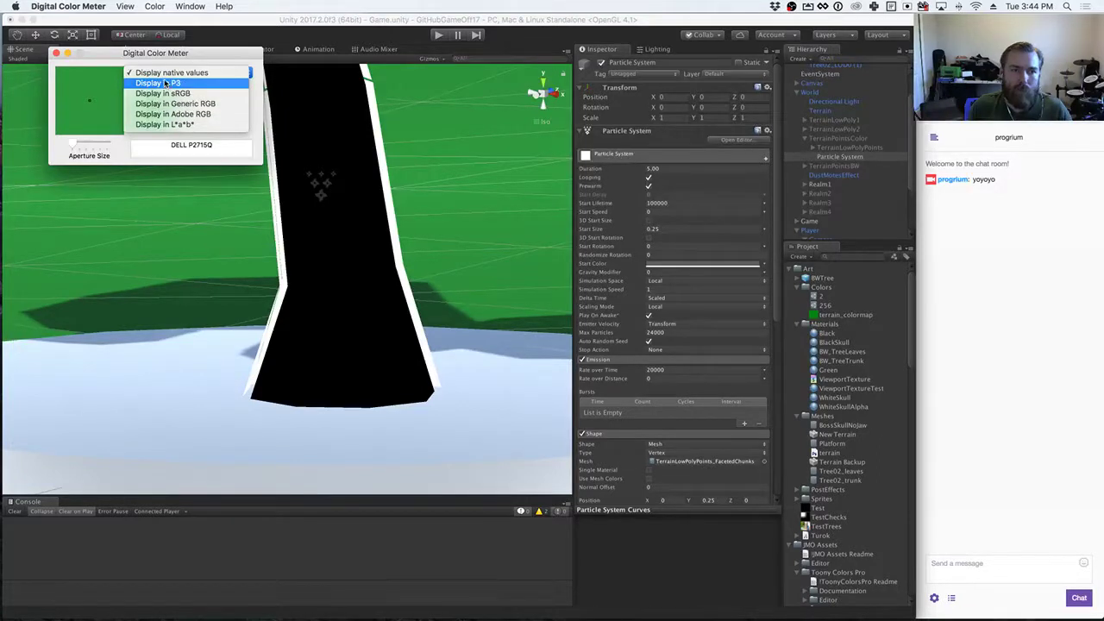
click(168, 73)
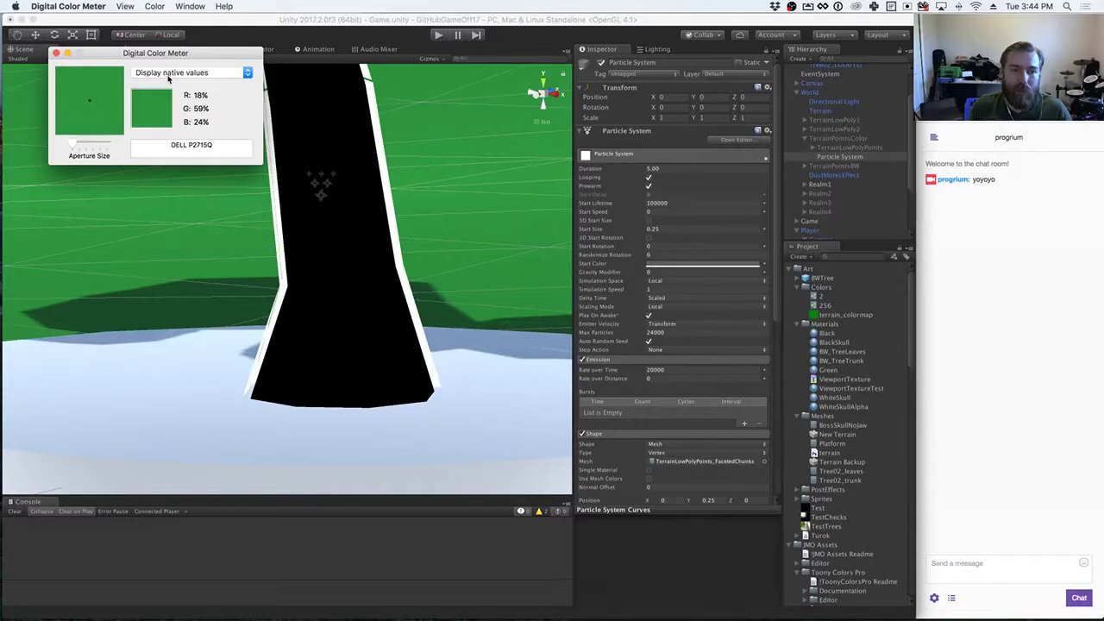
click(169, 76)
click(174, 87)
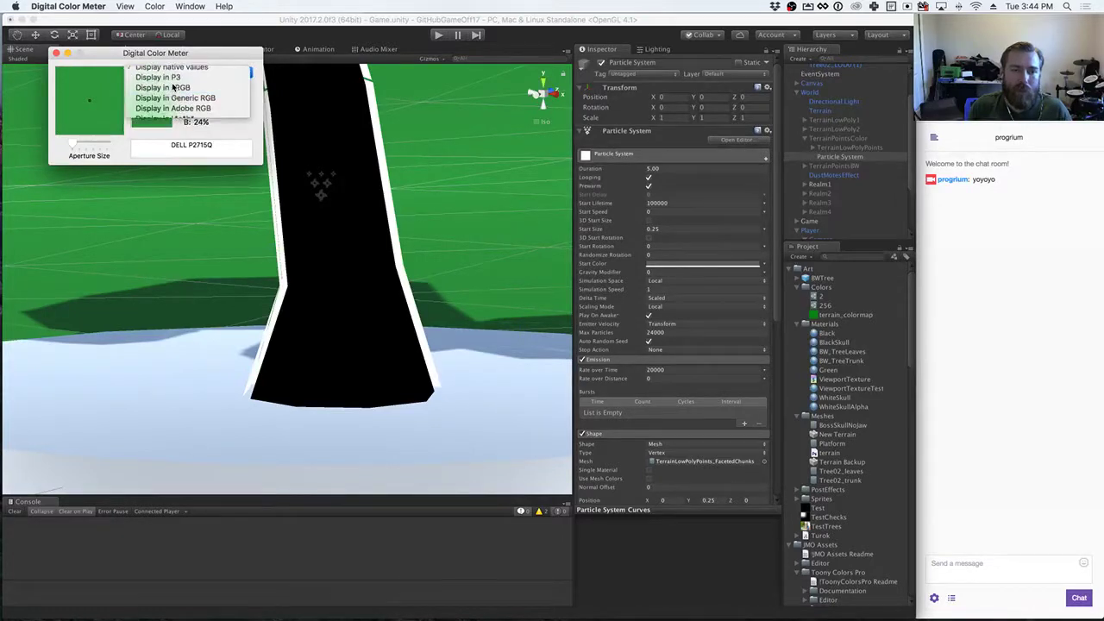
click(176, 73)
click(171, 49)
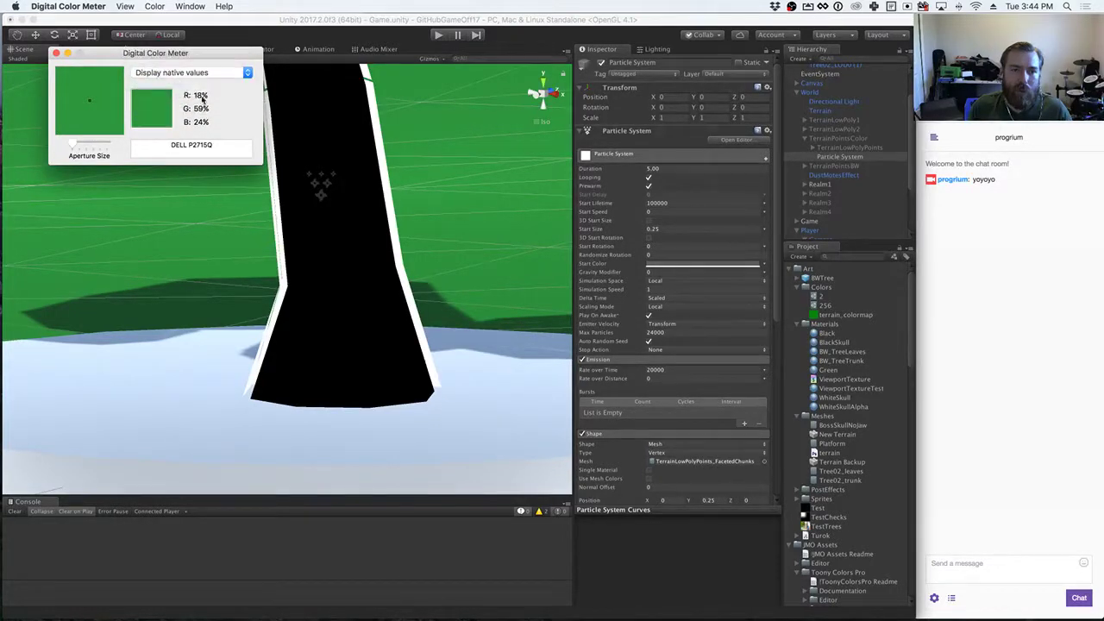
Step: Set Digital Color Meter to display its colour values as hexadecimal
click(125, 6)
mouse_move(152, 7)
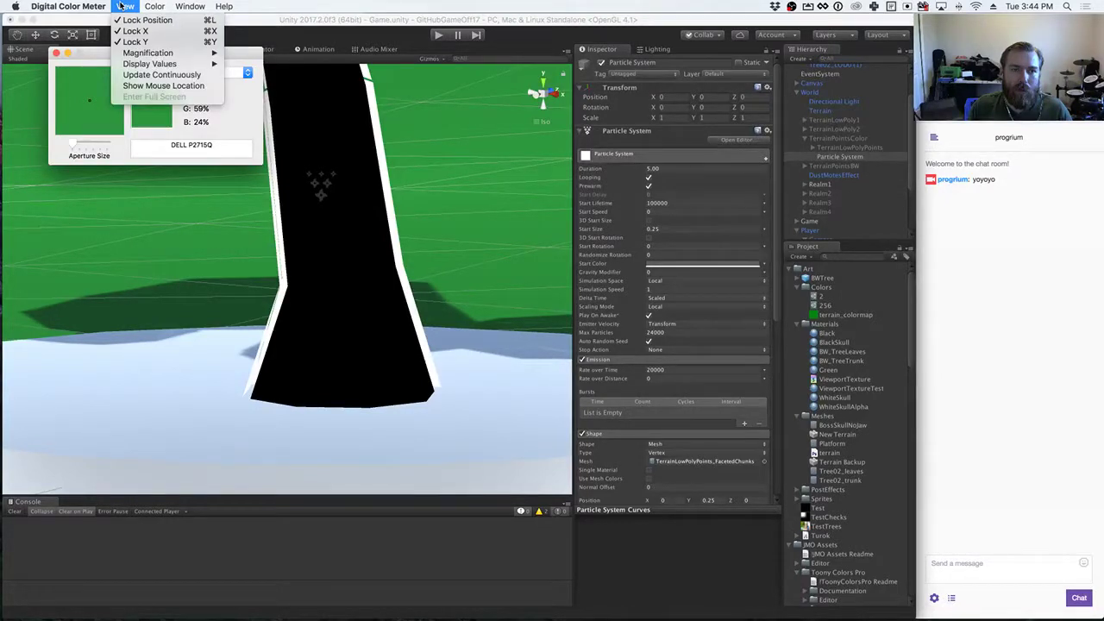
mouse_move(173, 64)
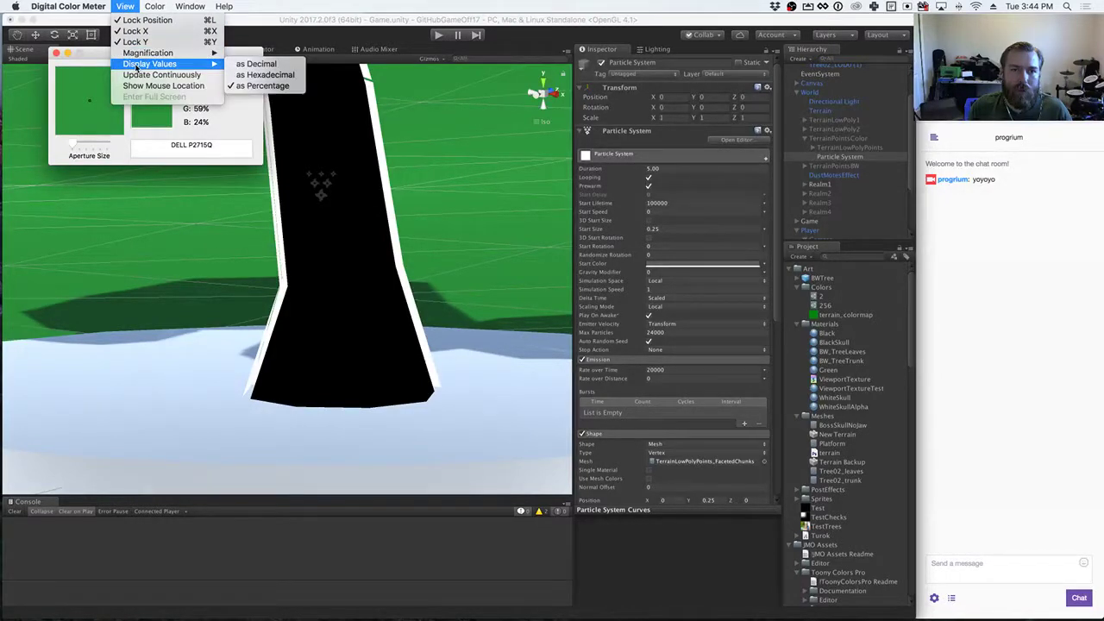
click(289, 75)
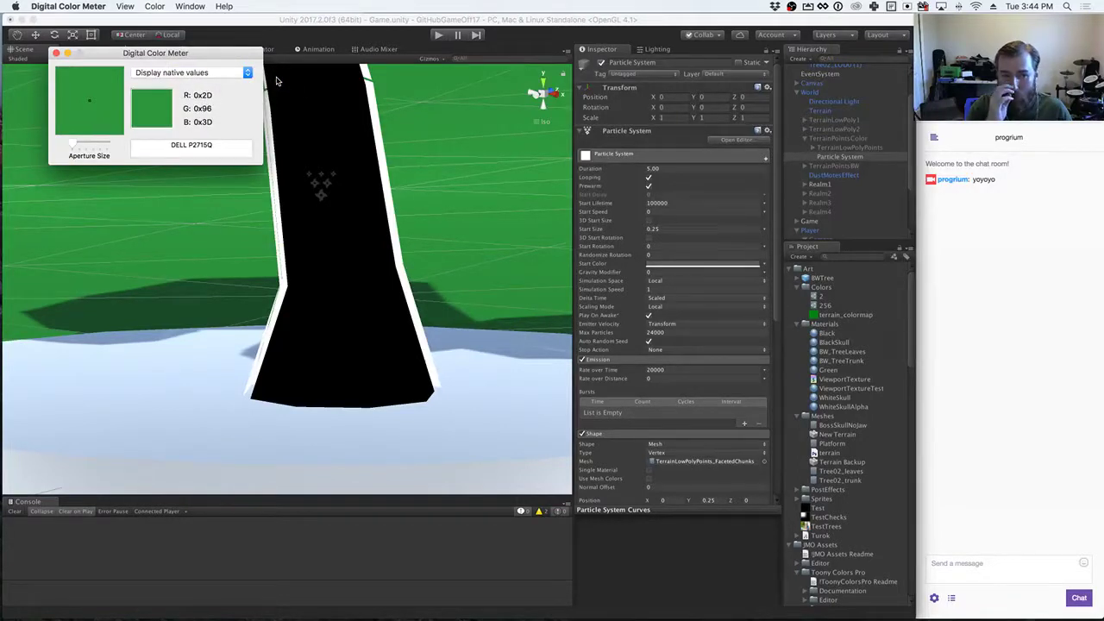
Step: Move the Digital Color Meter window slightly lower over the Scene view and switch back to Unity
key(super+Tab)
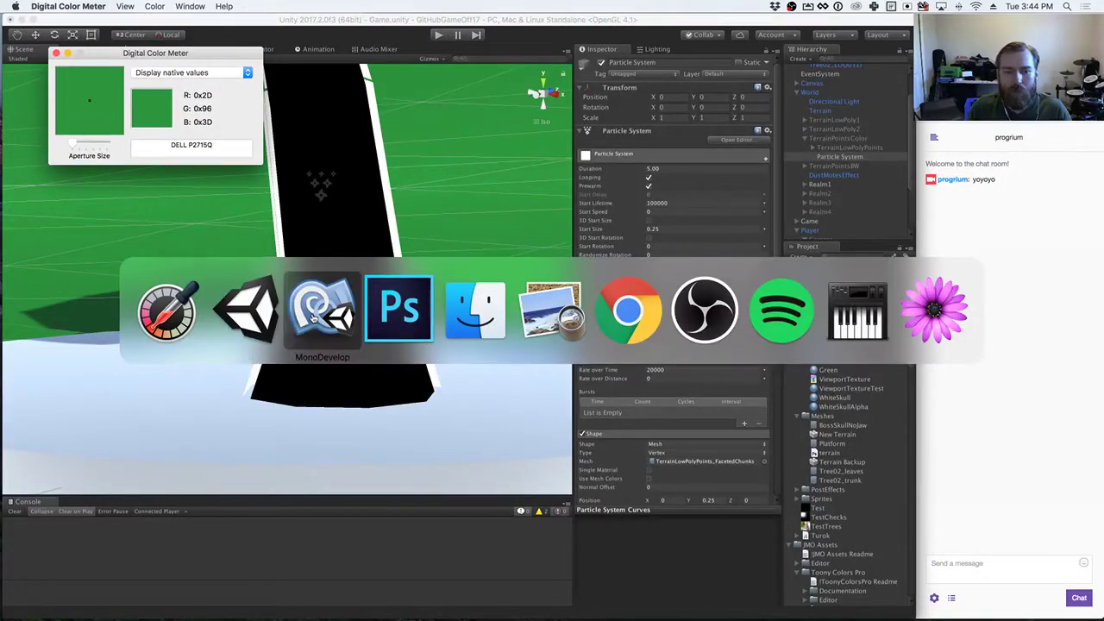
key(super+Tab)
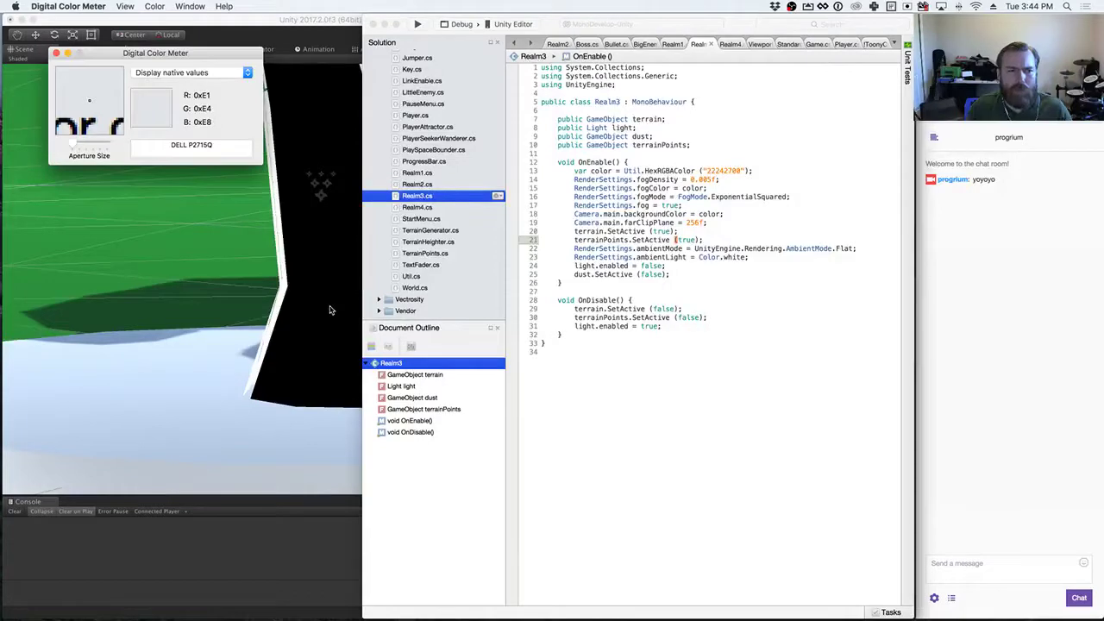
drag(163, 51, 203, 92)
key(super+Tab)
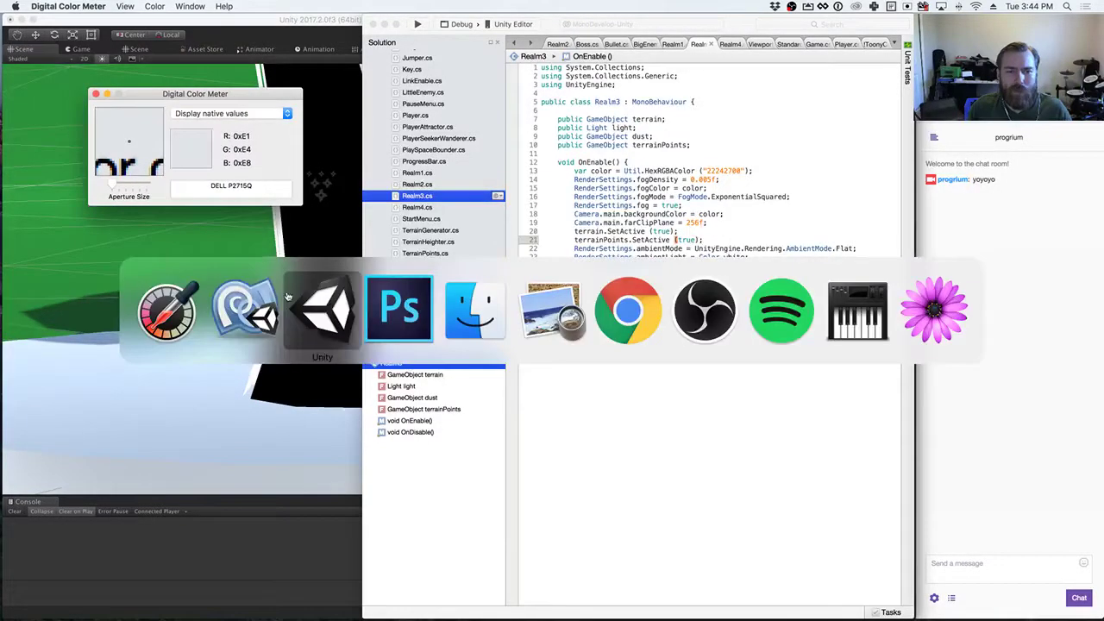
Step: Bring Unity to the front and sample the brightly lit green ground in the Scene view with Digital Color Meter
key(Escape)
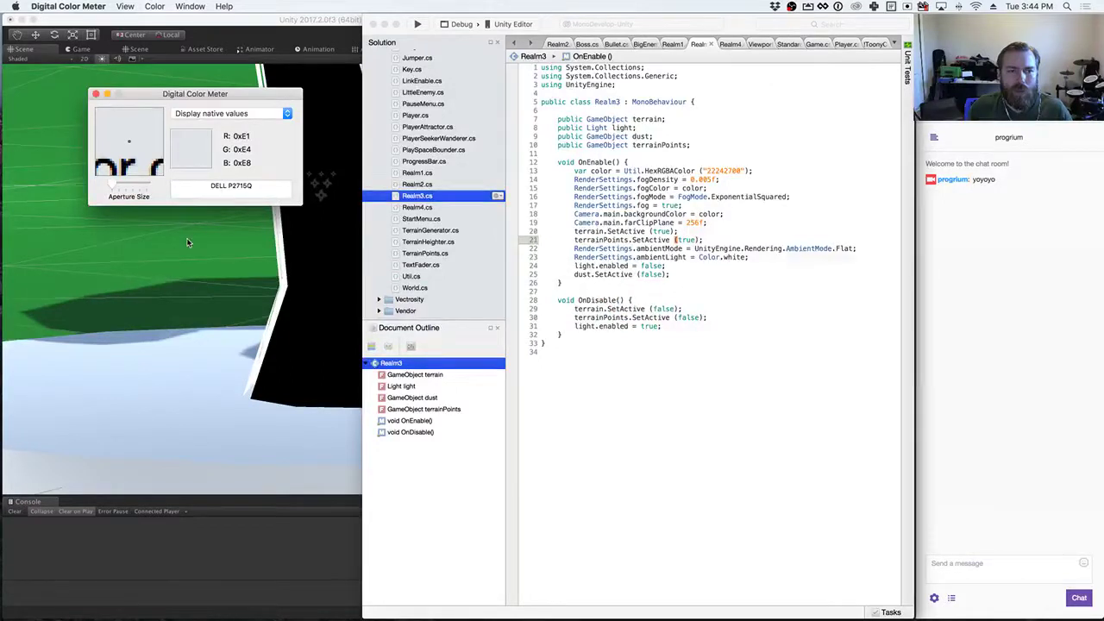
click(186, 242)
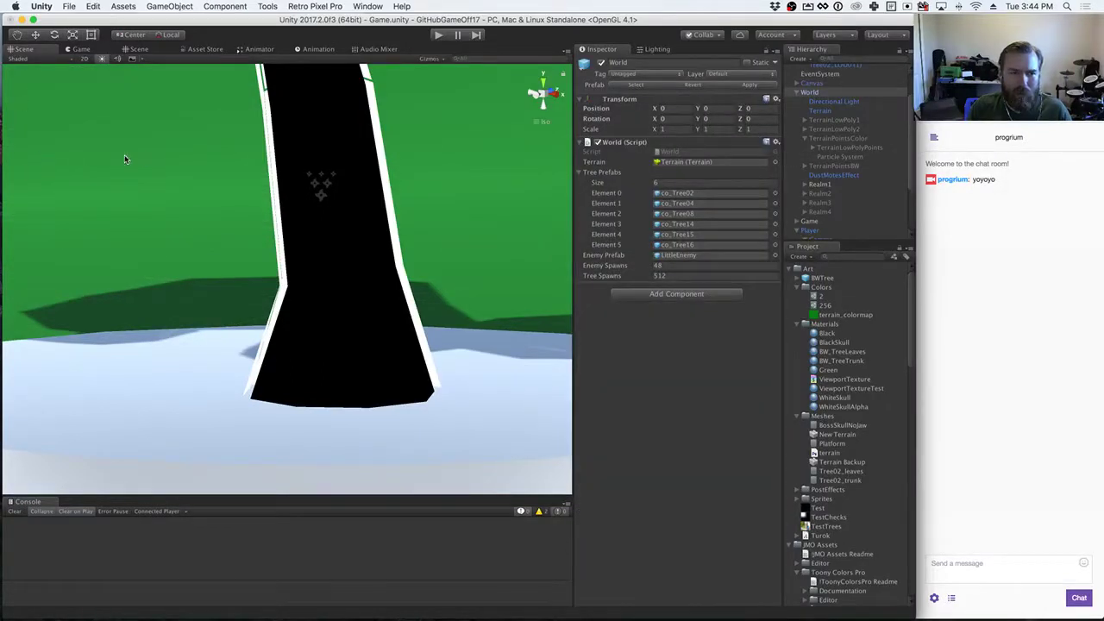
key(super+Tab)
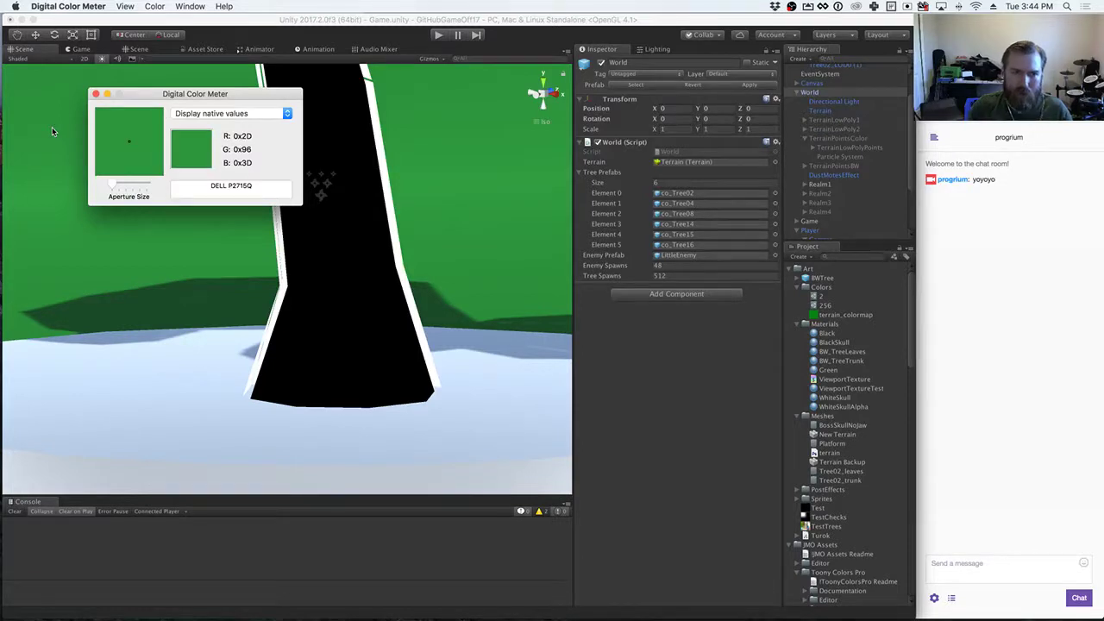
drag(149, 100, 142, 97)
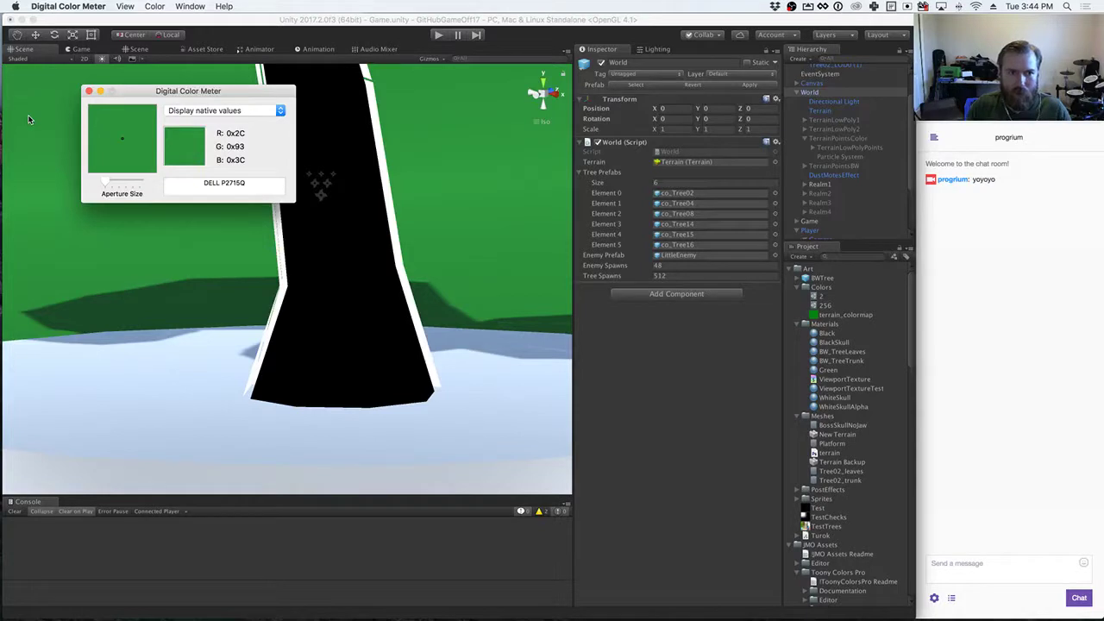
Step: Move the Digital Color Meter window off the Unity editor onto the chat area beside it and return to Unity
key(super+Tab)
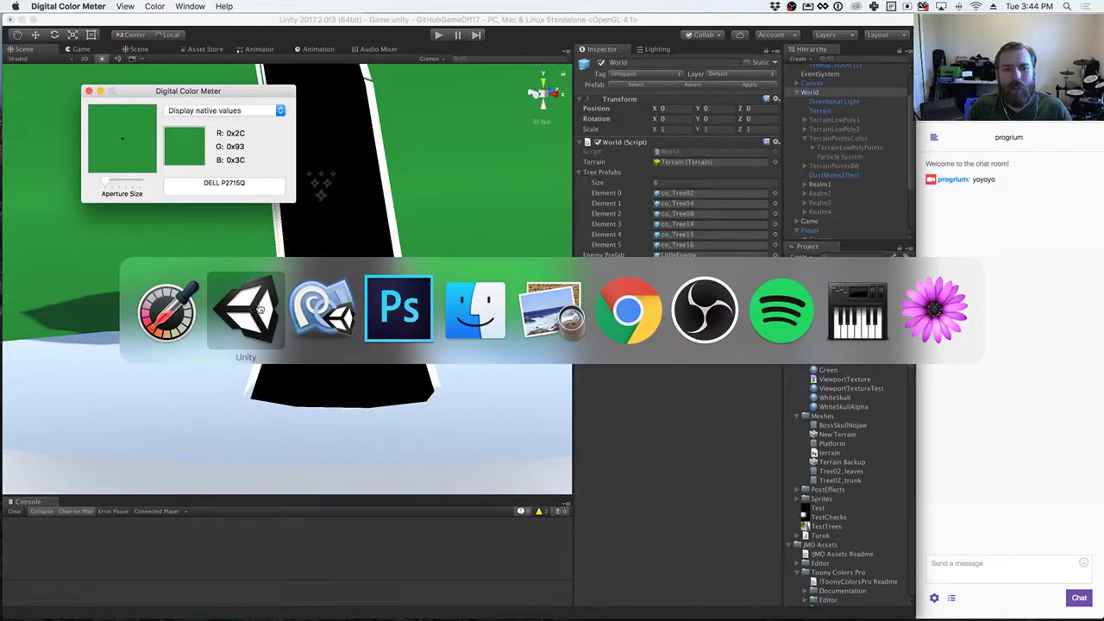
click(251, 313)
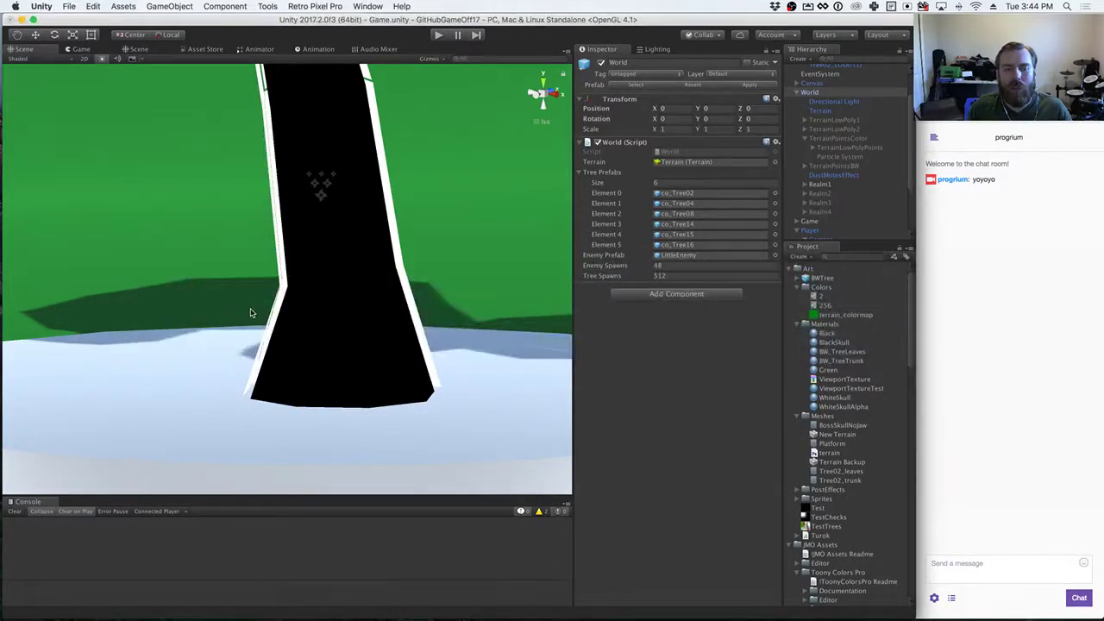
key(super+Tab)
key(super+Tab)
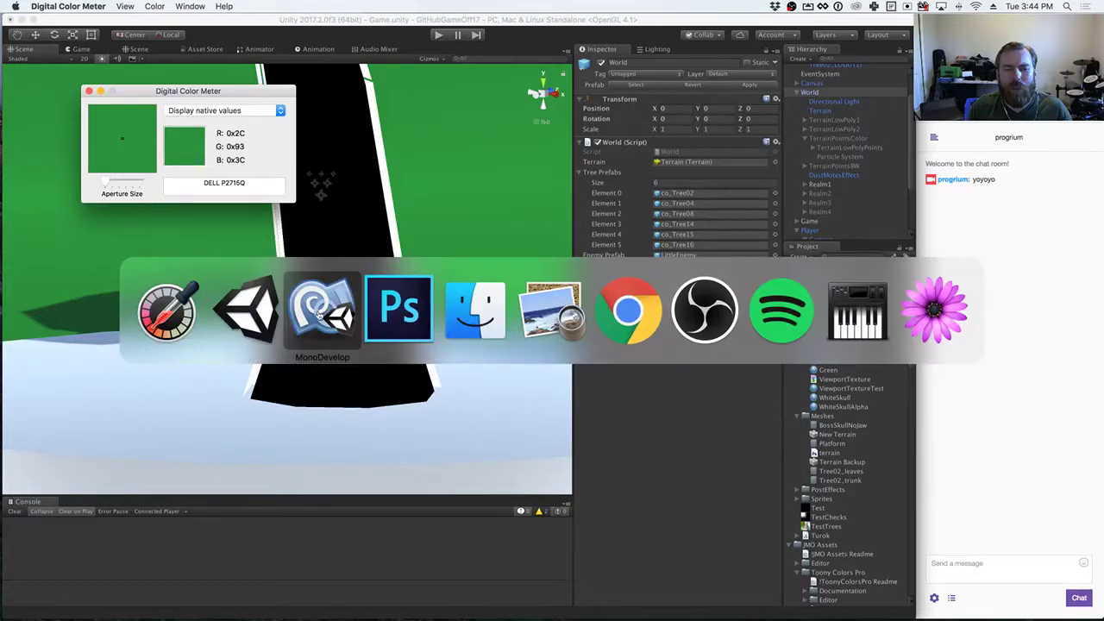
click(275, 317)
key(super+Tab)
drag(188, 91, 1040, 188)
key(super+Tab)
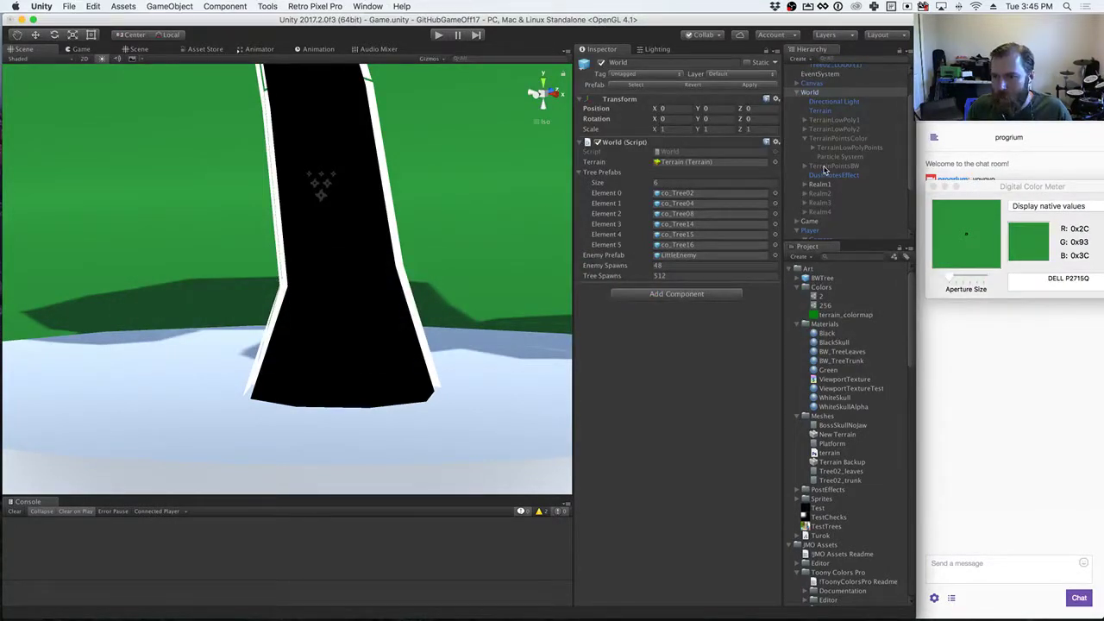
Step: Set the Start Color of the Particle System under TerrainPointsColor to hex 2C933C, close Digital Color Meter and play-test the game
click(839, 156)
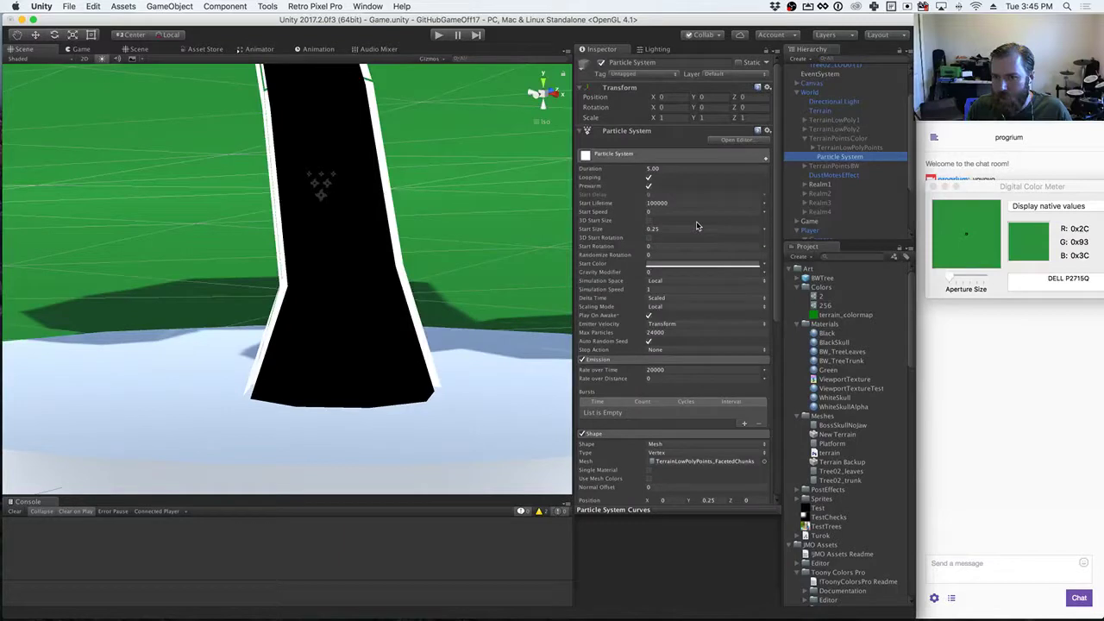
click(679, 268)
drag(992, 152, 745, 170)
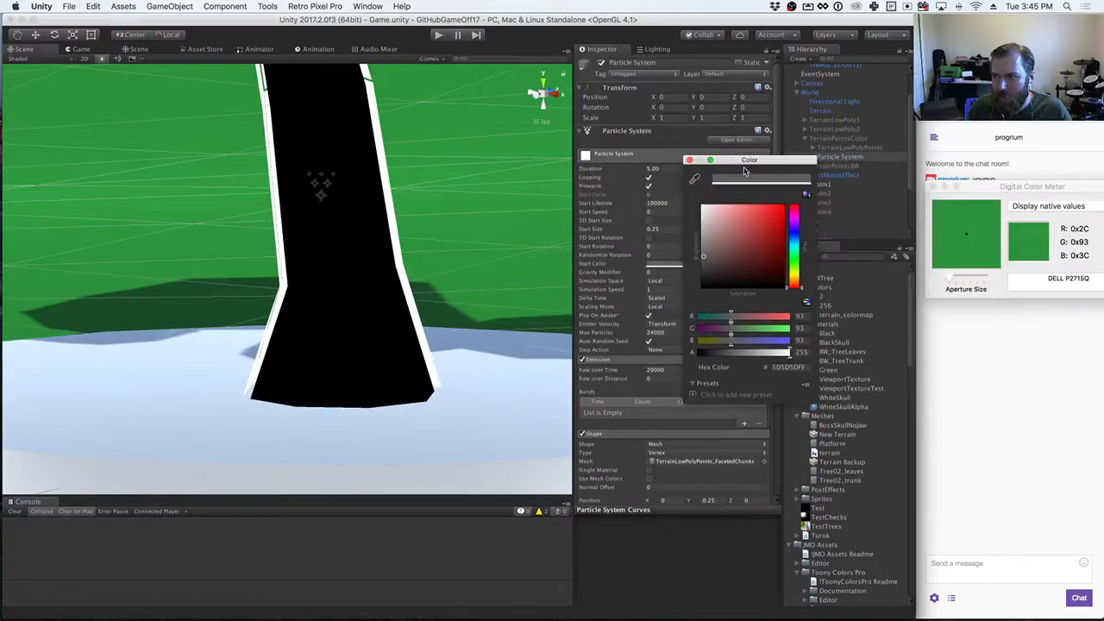
click(798, 370)
text(2FF)
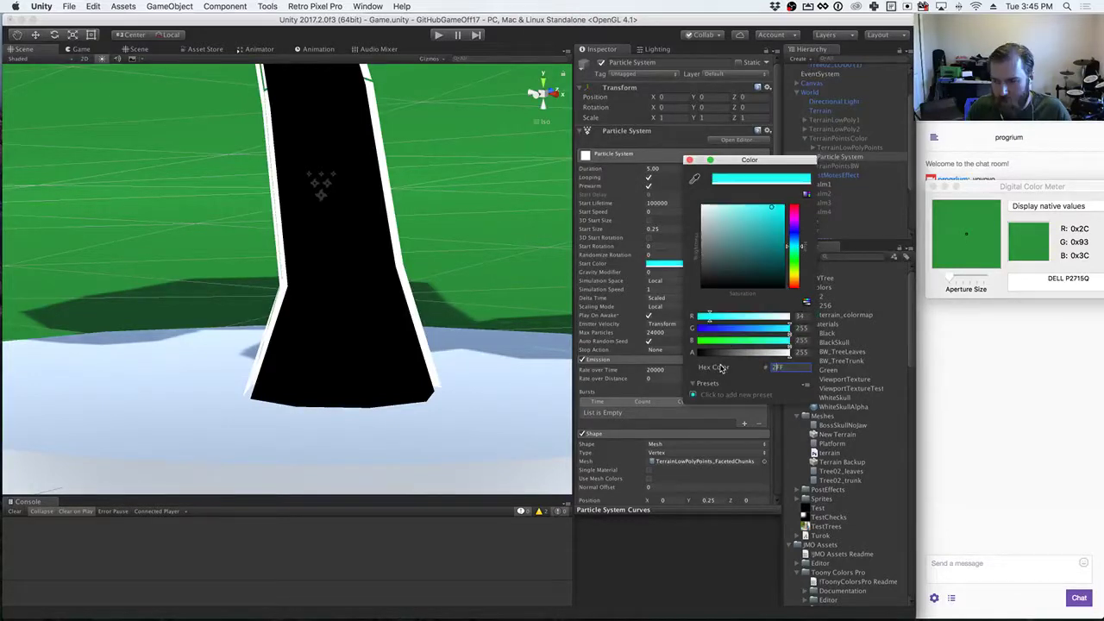
text(C)
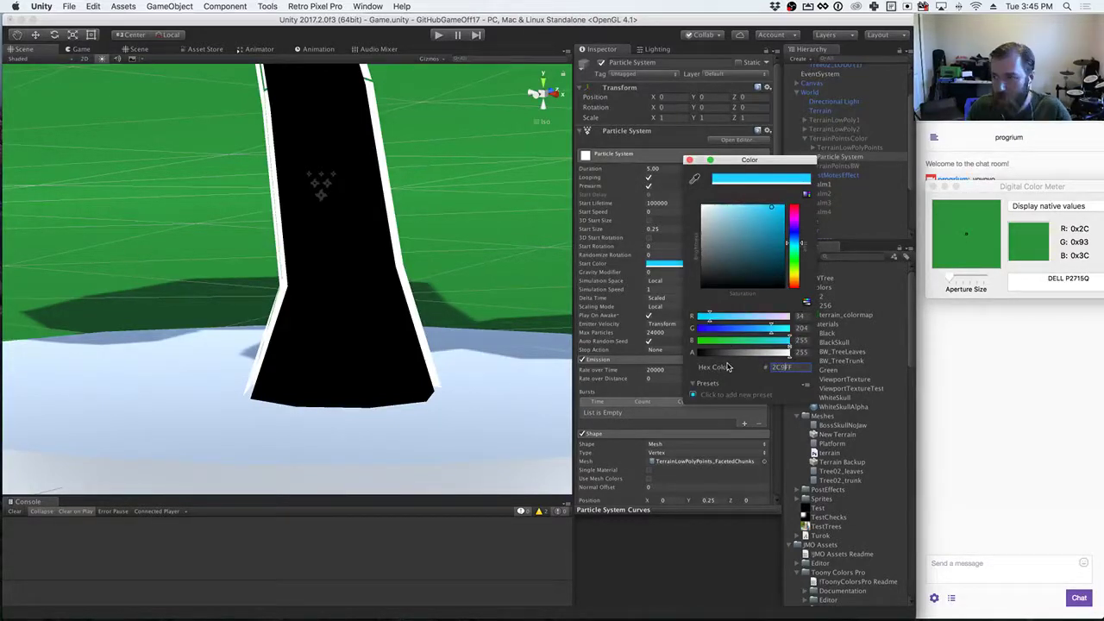
text(933C)
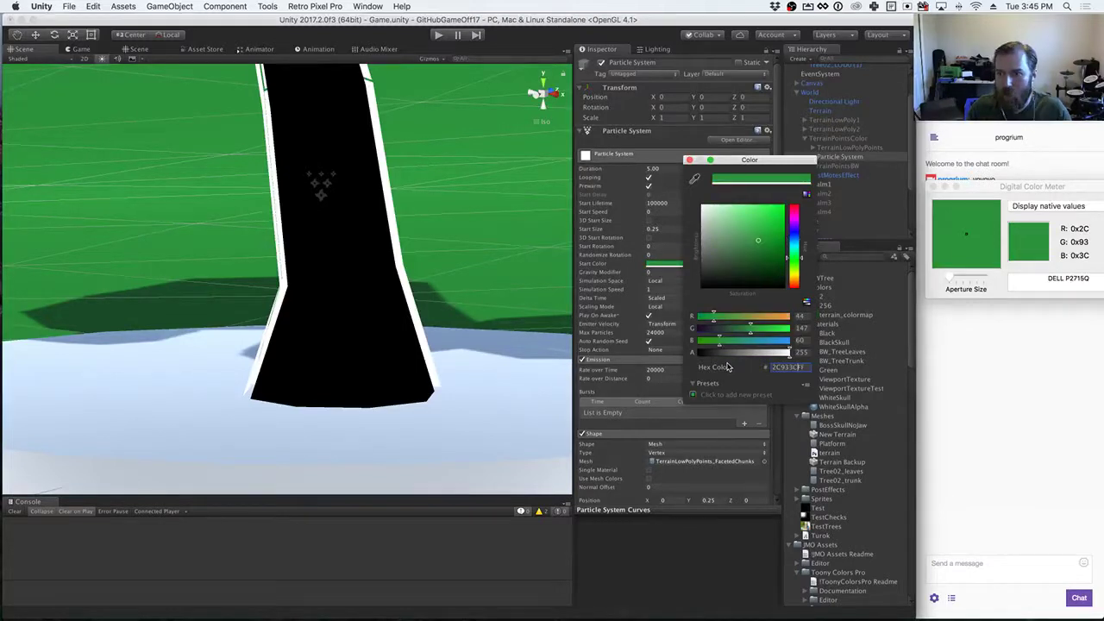
click(689, 161)
click(932, 188)
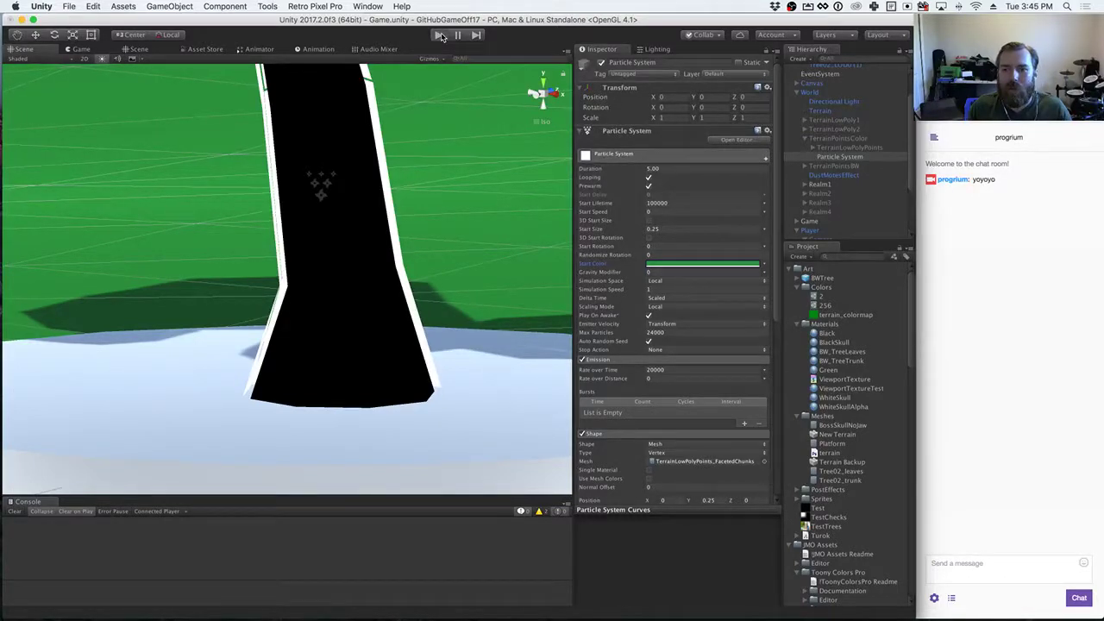
click(440, 36)
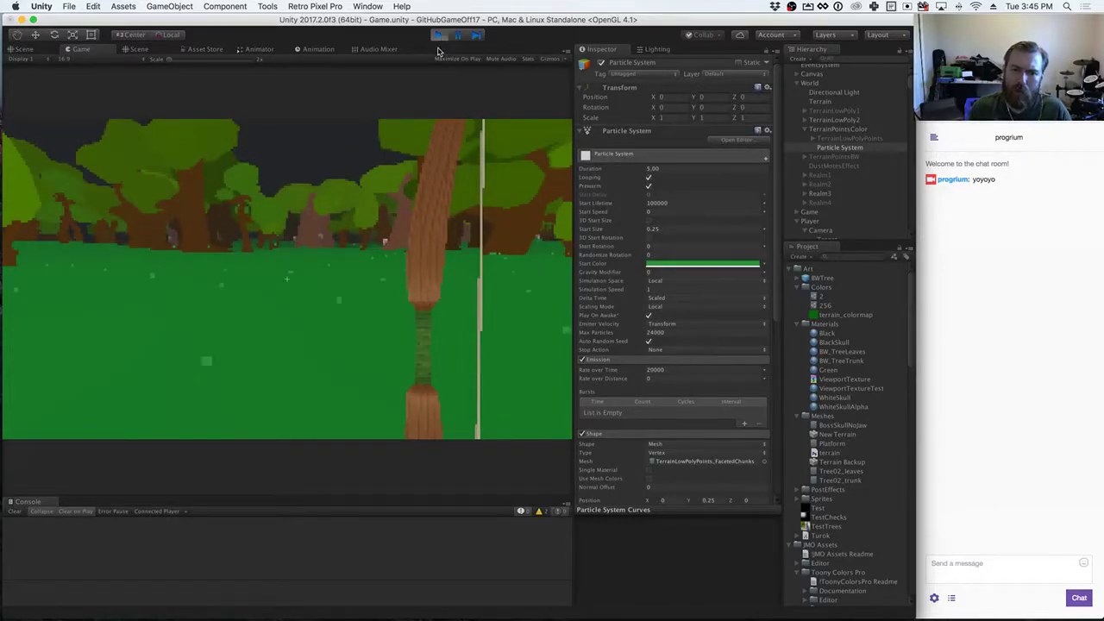
click(438, 35)
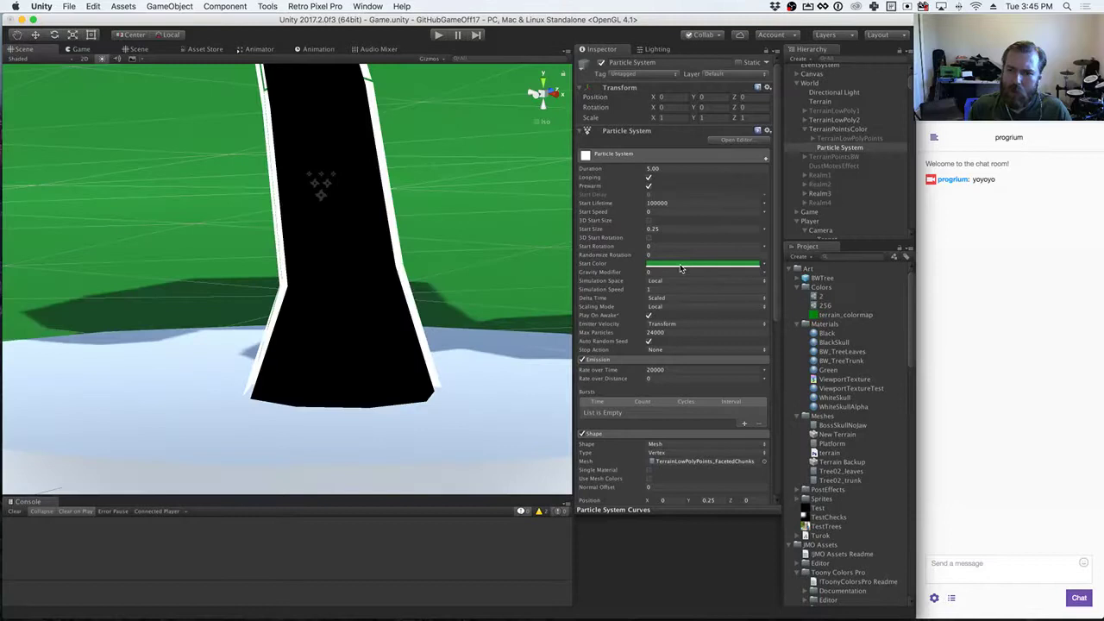
Step: Try a brighter, more saturated Start Color of about RGB 6, 201, 36 on the particle system and play-test the game
click(681, 268)
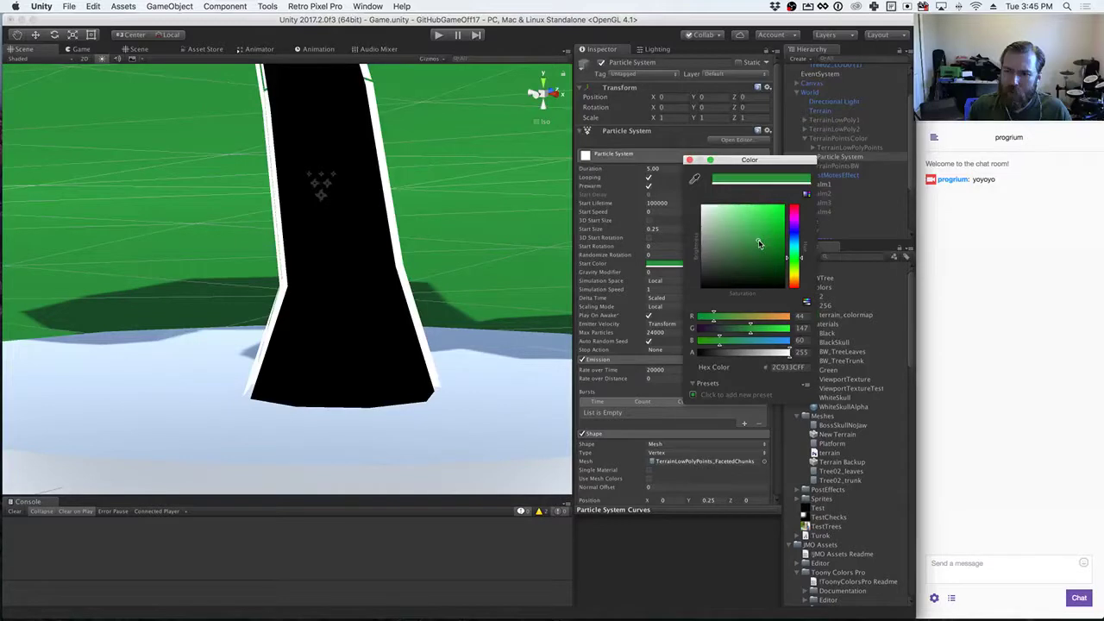
drag(759, 244, 780, 226)
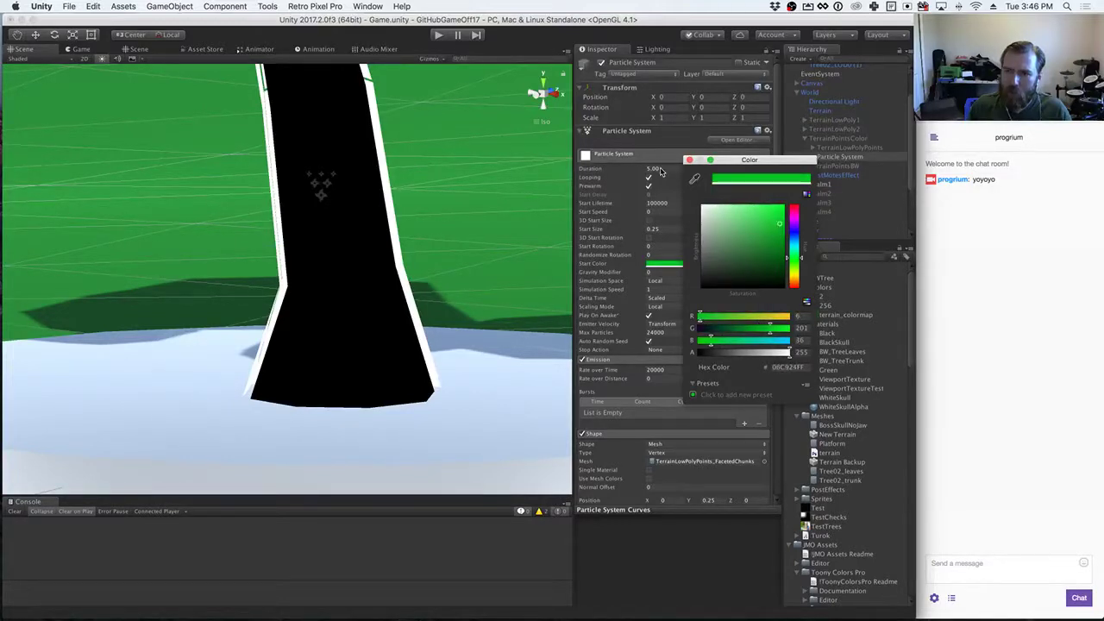
click(440, 39)
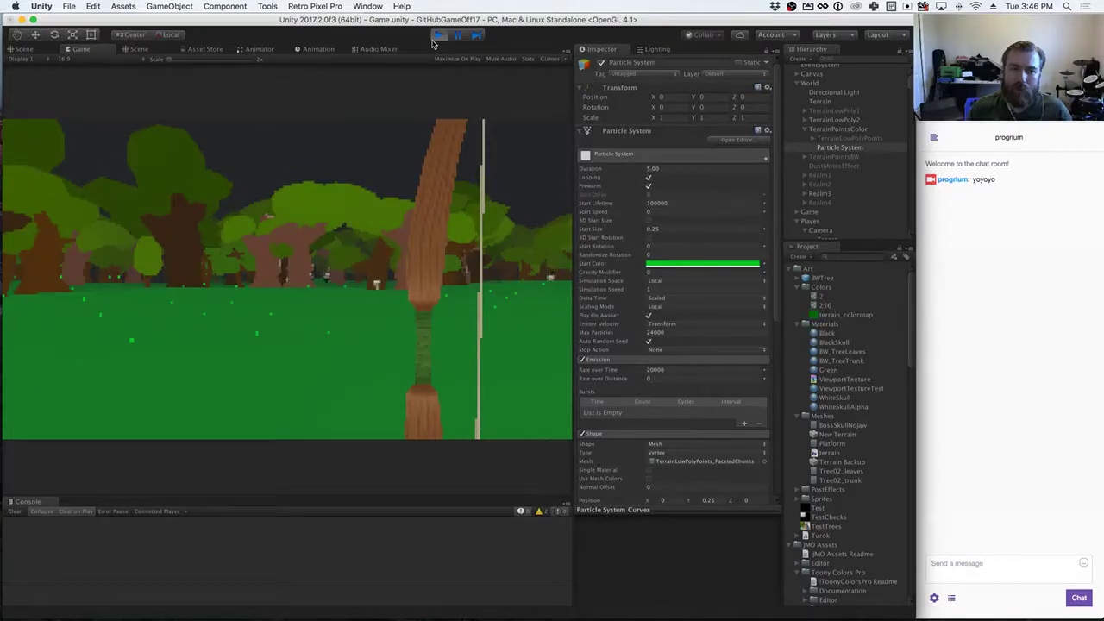
click(438, 36)
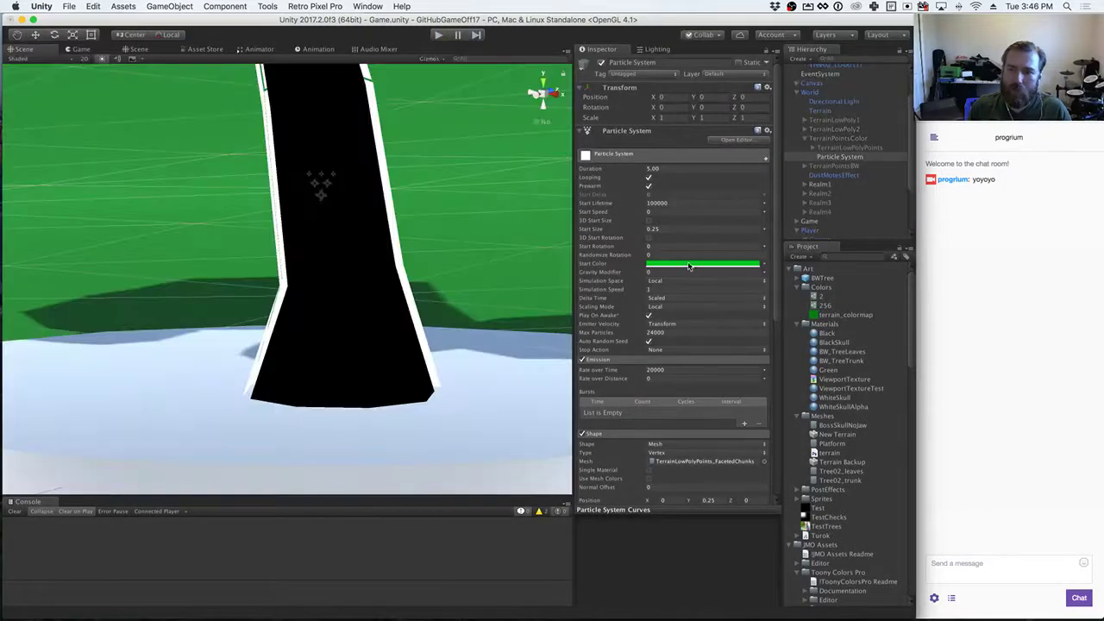
Step: Tone the particle system's Start Color down to about RGB 27, 167, 49 and run the game
click(690, 263)
drag(733, 242, 770, 237)
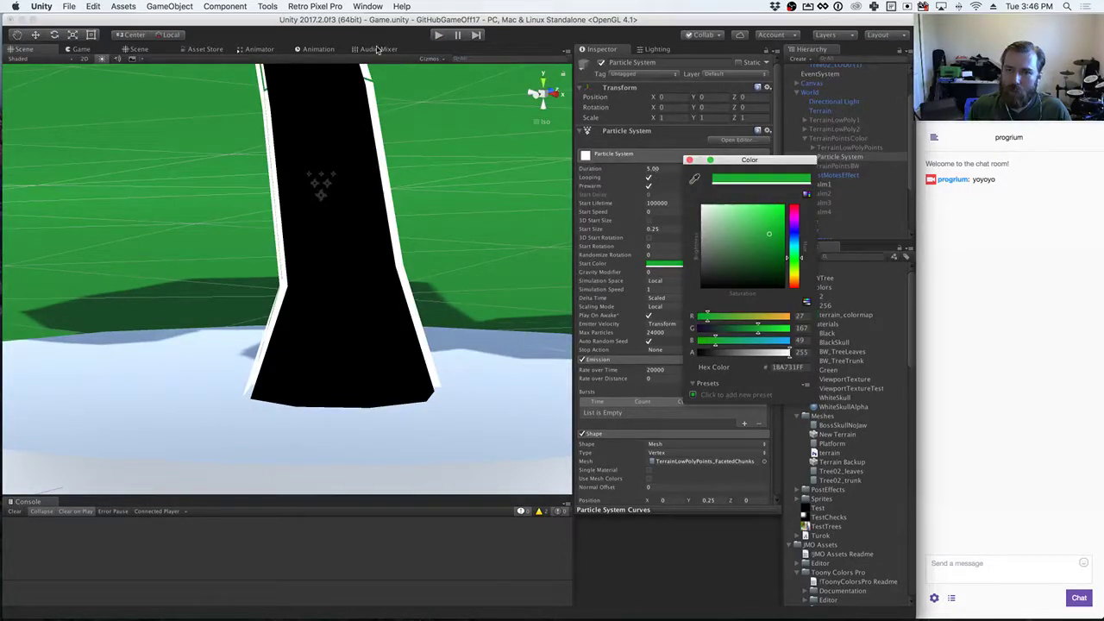
click(438, 35)
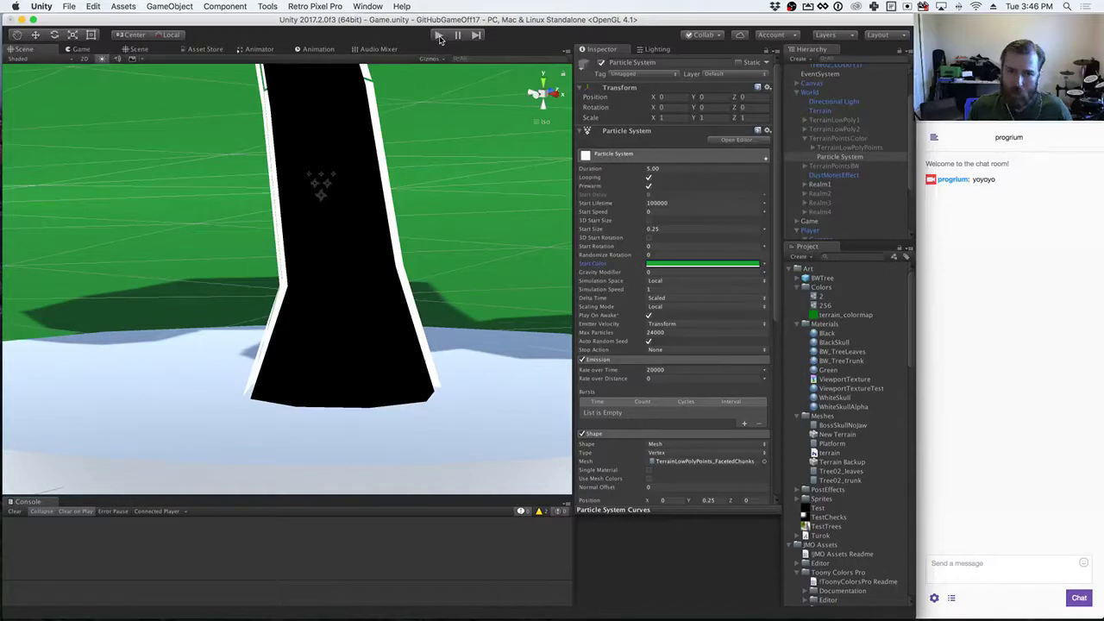
click(438, 36)
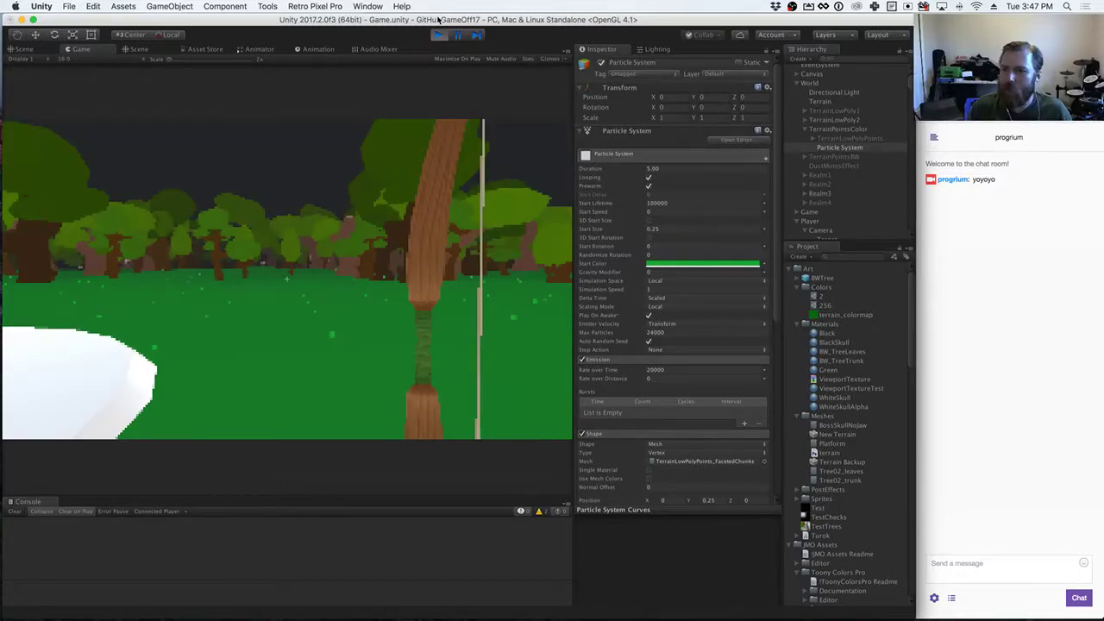
Step: With the game running, try lower Far clipping plane values down to 200 on the player's Realm3 camera, and stop the game
click(837, 194)
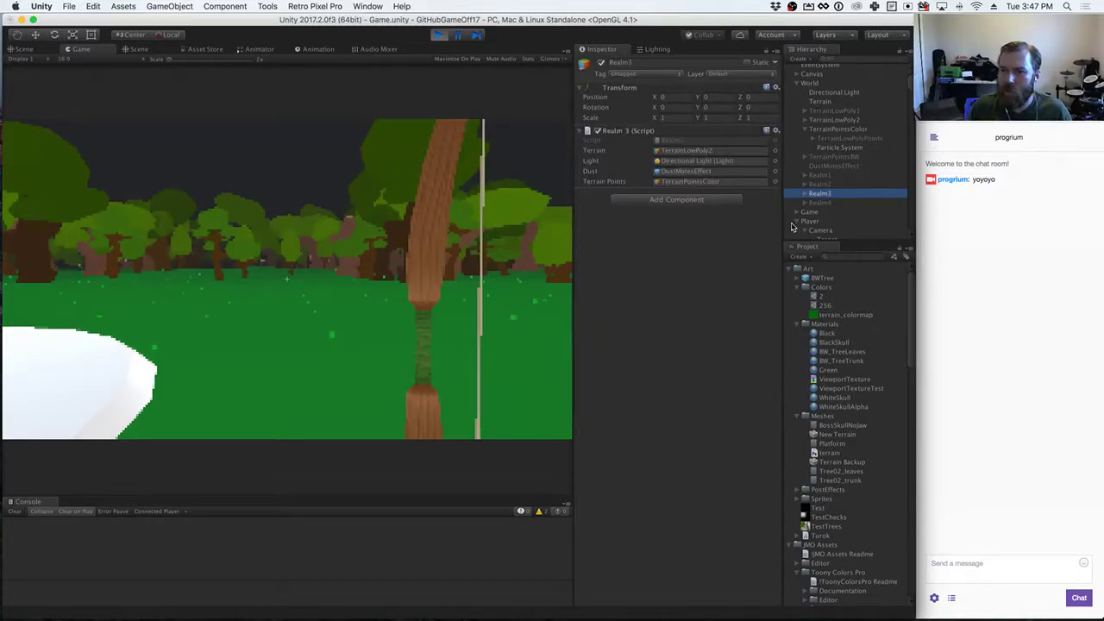
scroll(835, 142, up, 2)
scroll(835, 142, down, 5)
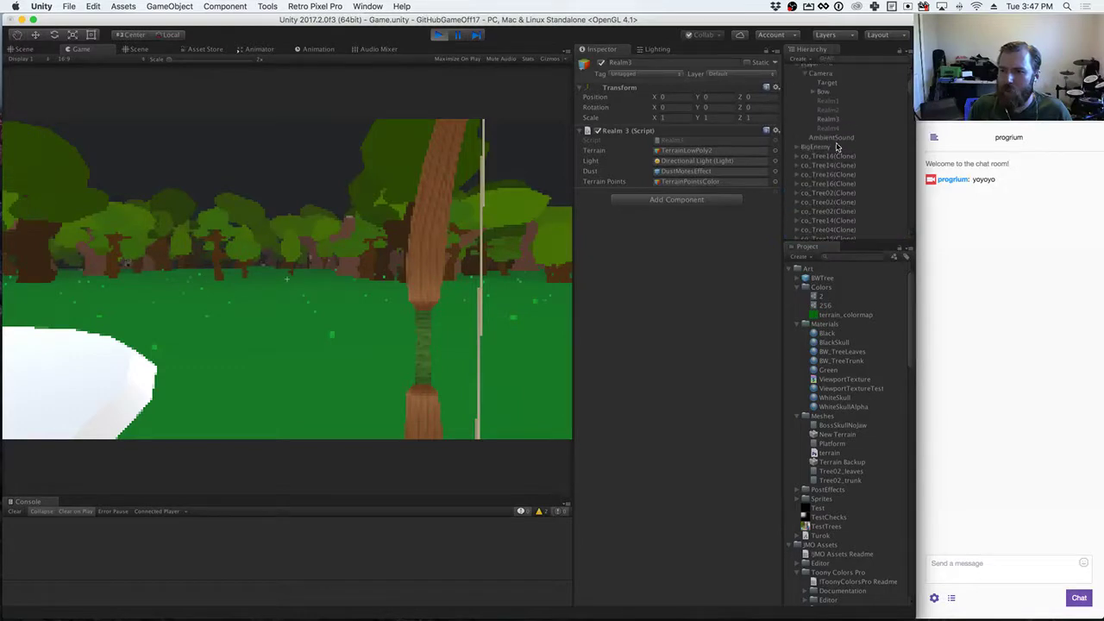
click(833, 148)
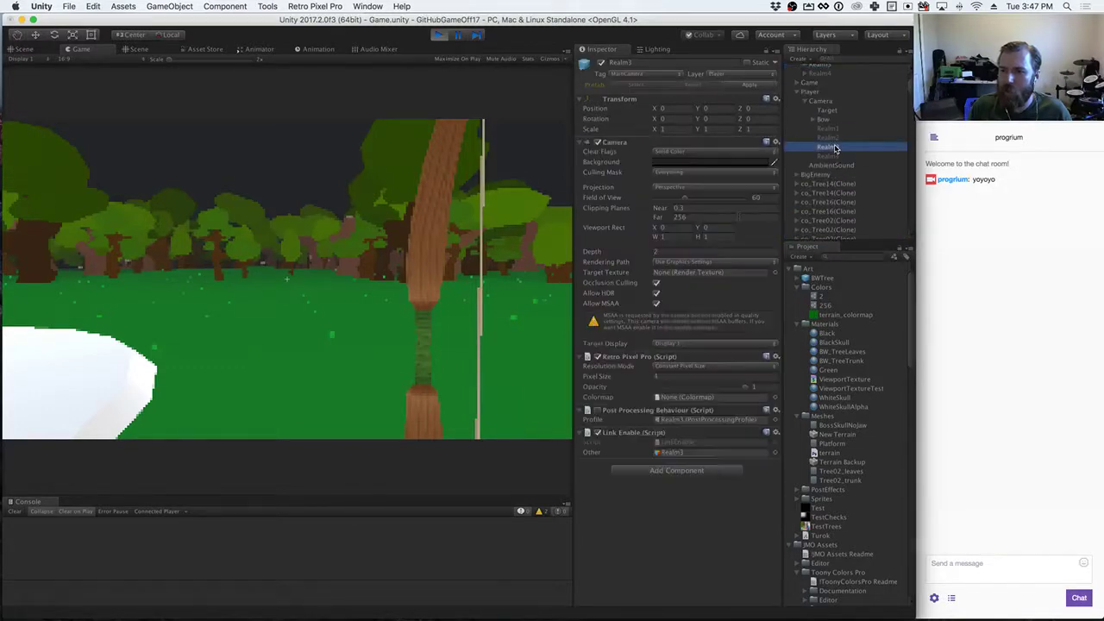
click(649, 218)
drag(649, 218, 557, 218)
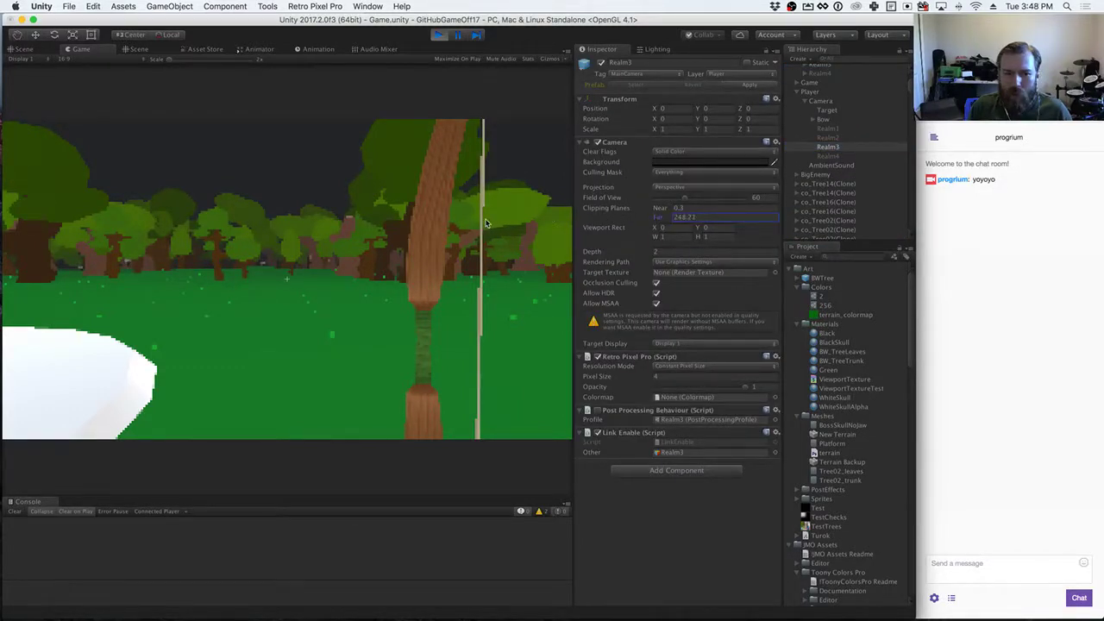
drag(424, 218, 51, 201)
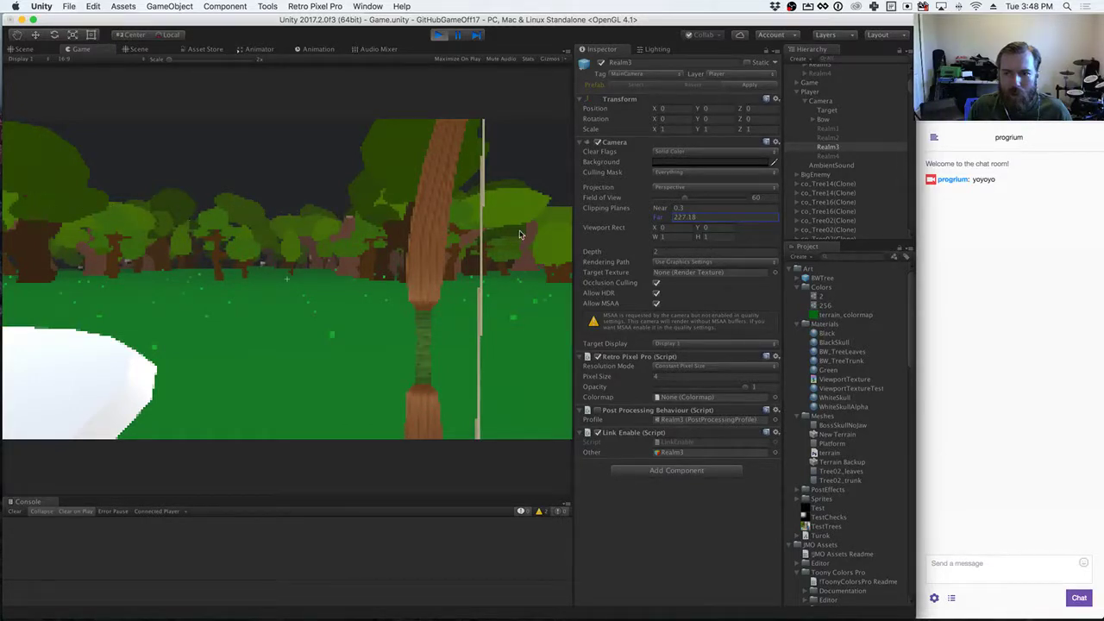
click(676, 219)
text(200)
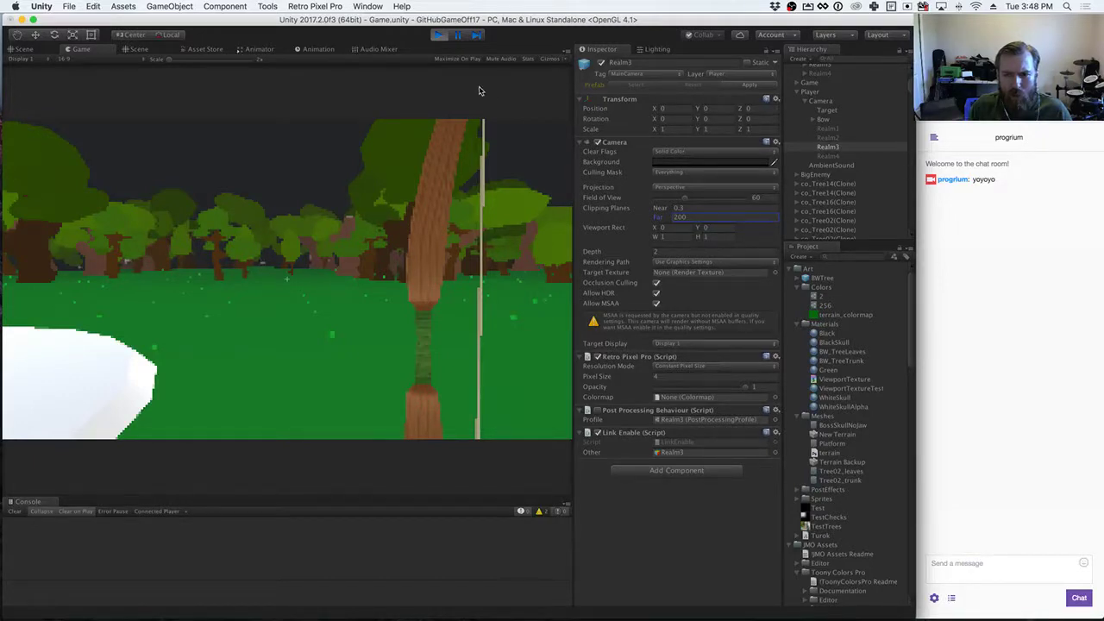
click(438, 36)
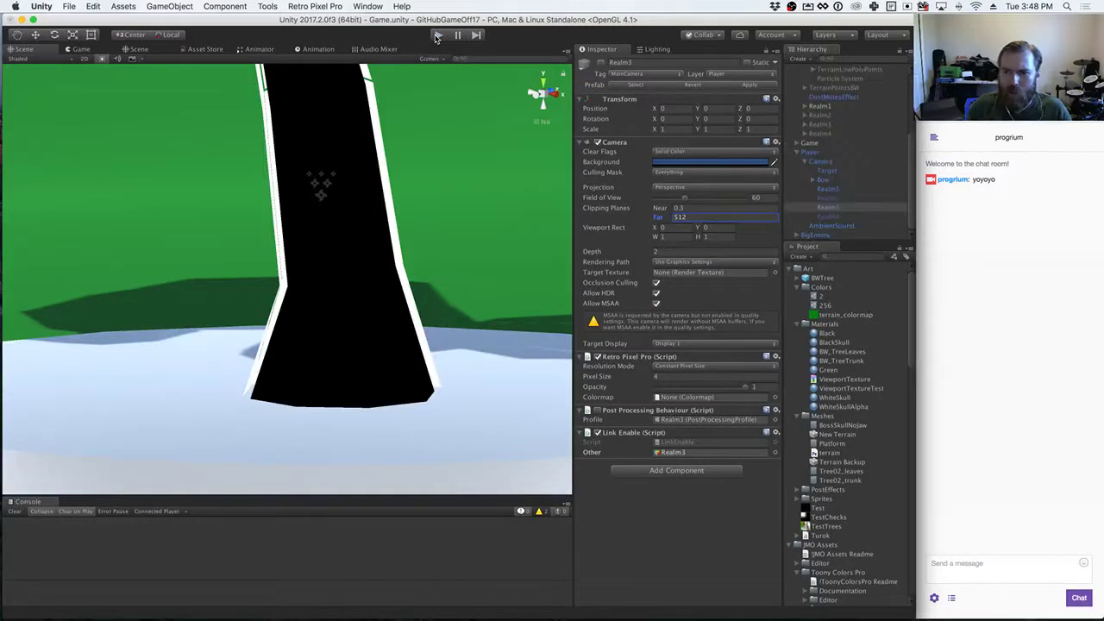
Step: Set the Far clipping plane of the player's Realm3 camera to 200 outside play mode
key(super+Tab)
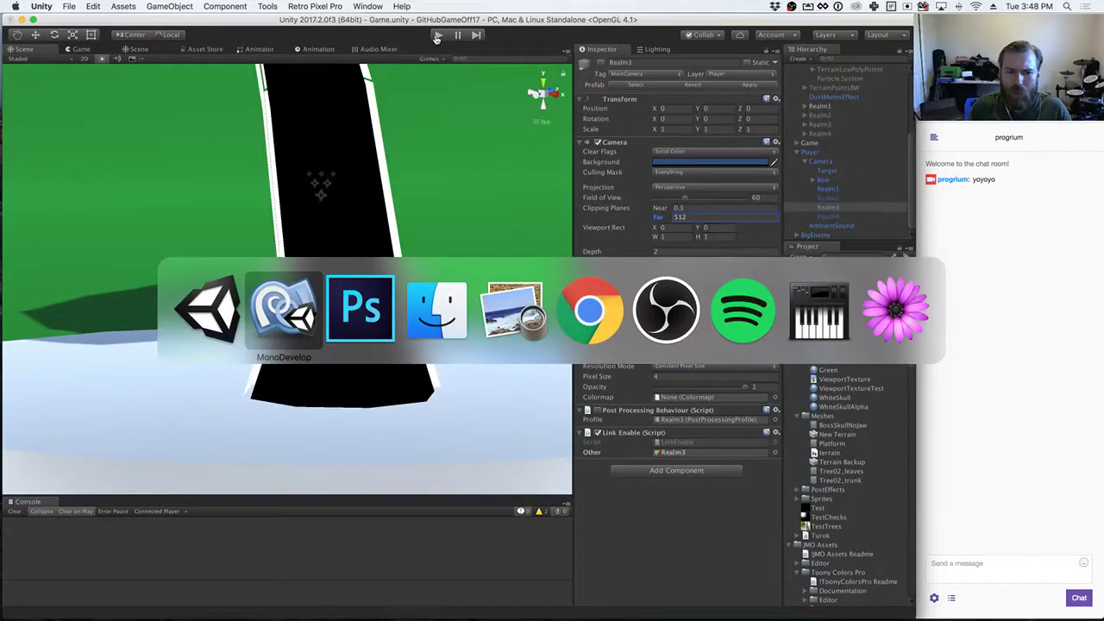
key(super+shift+Tab)
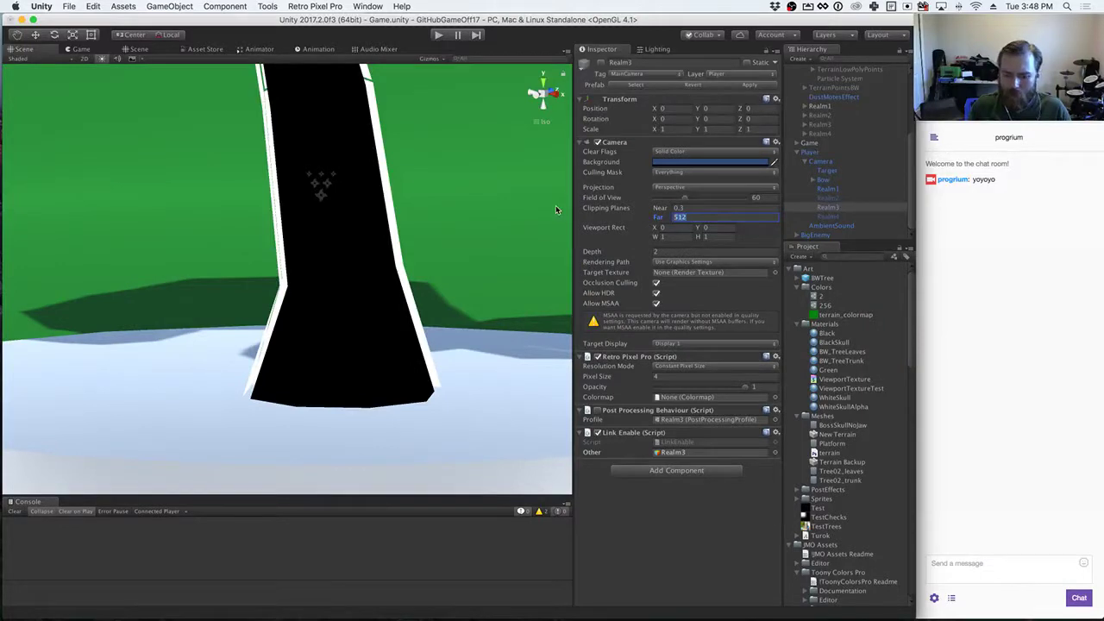
text(200)
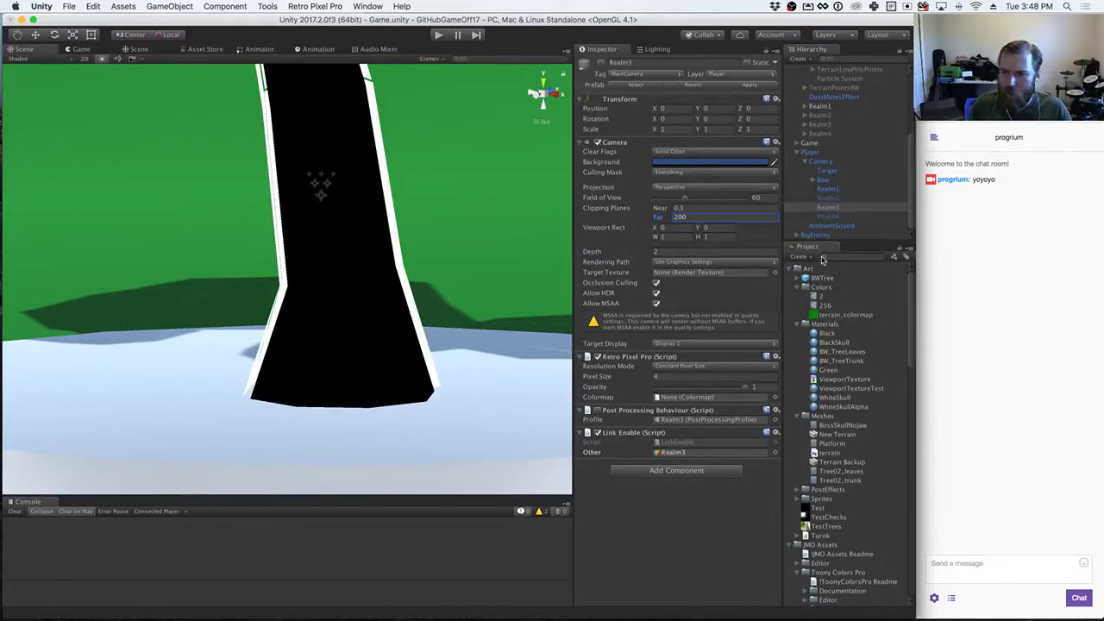
Step: Set the Far clipping plane of the player's Realm4 camera to 256
click(824, 217)
click(679, 216)
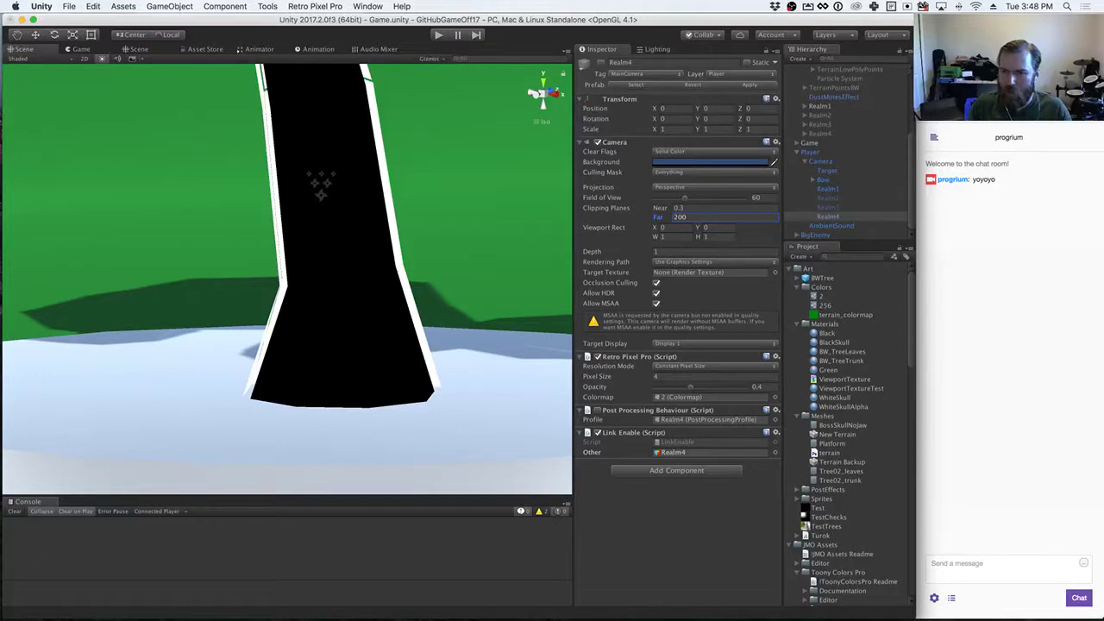
click(699, 218)
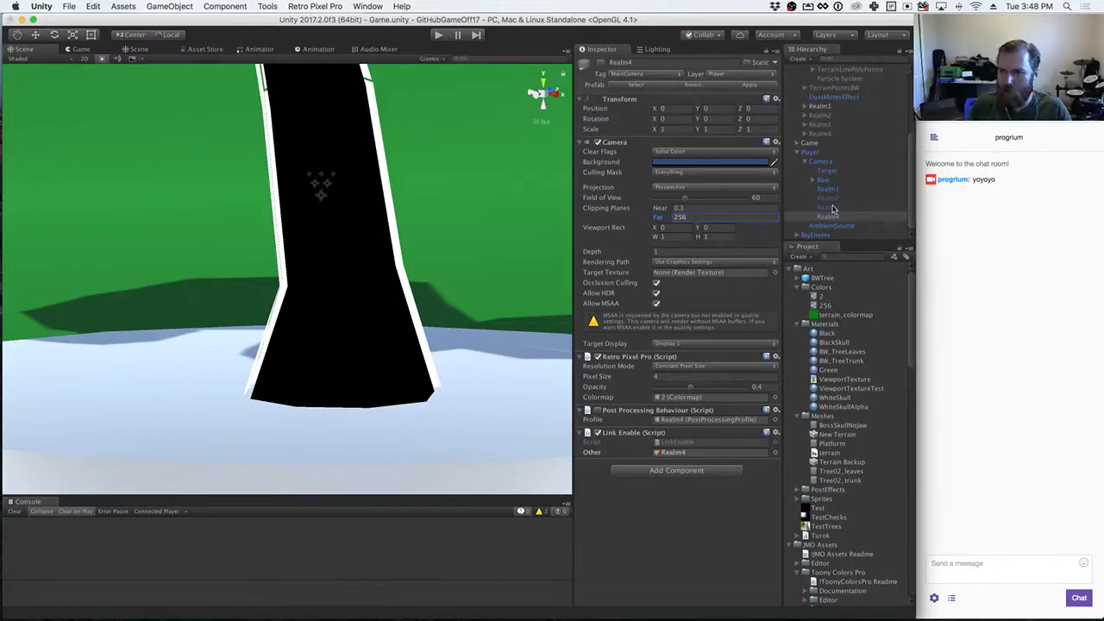
Step: Switch to MonoDevelop, set Camera.main.farClipPlane to 200f in OnEnable of Realm3.cs, and return to Unity
key(super+Tab)
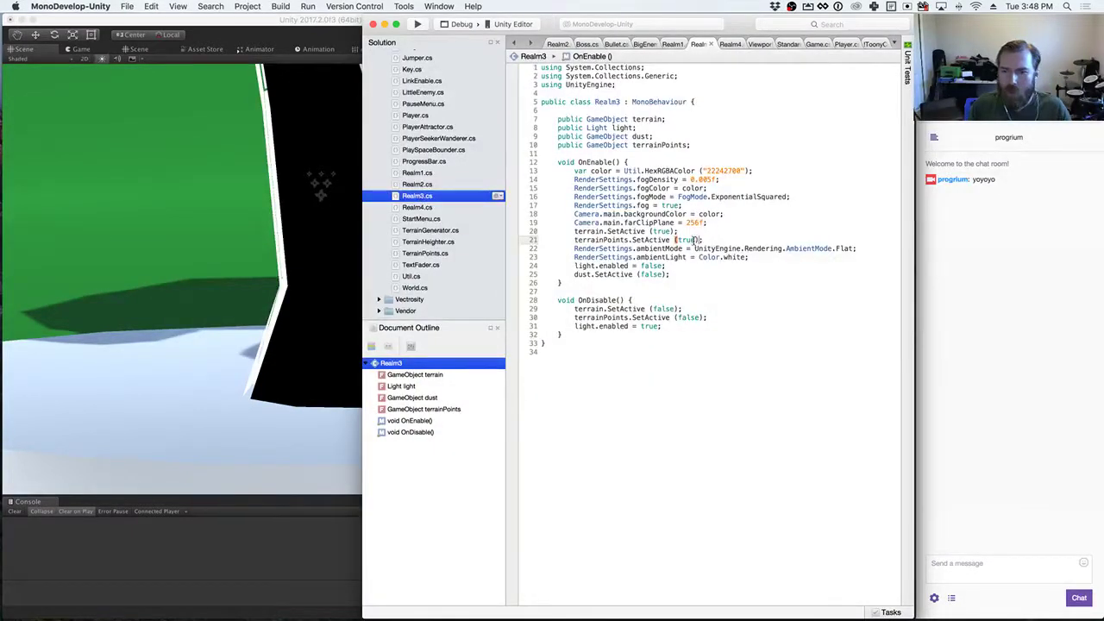
click(690, 223)
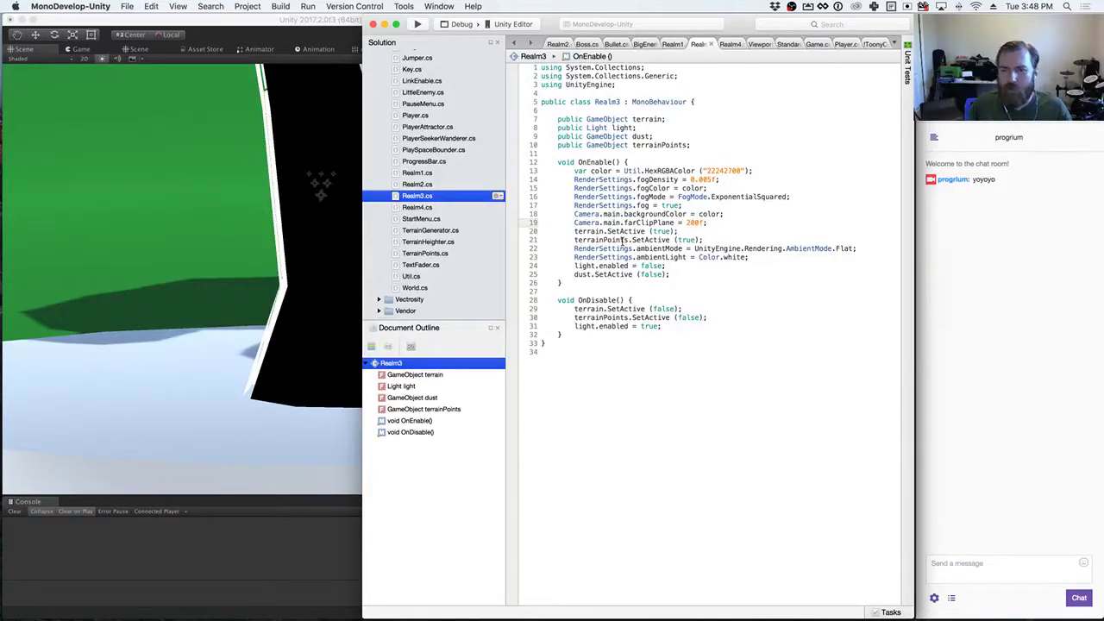
key(super+Tab)
key(super+Tab)
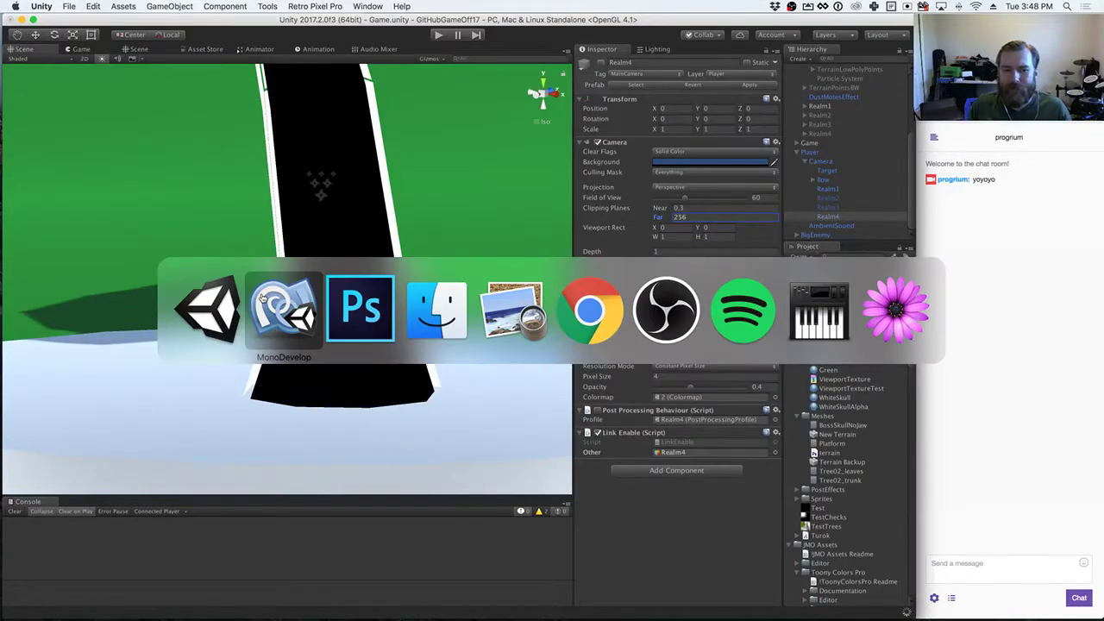
key(super+Tab)
key(shift+super+Tab)
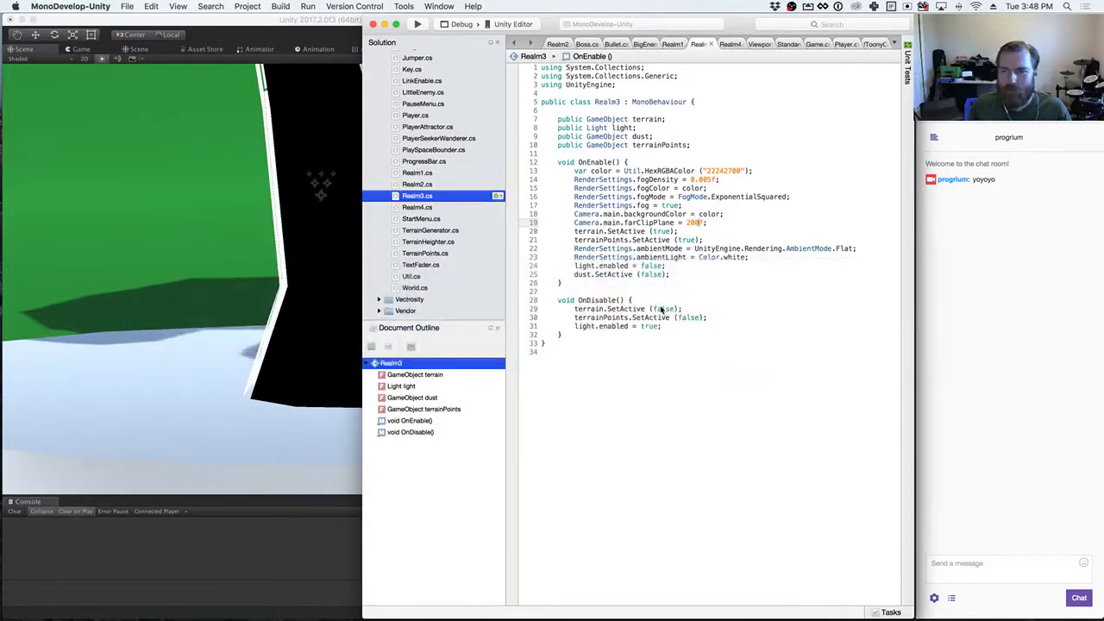
key(super+Tab)
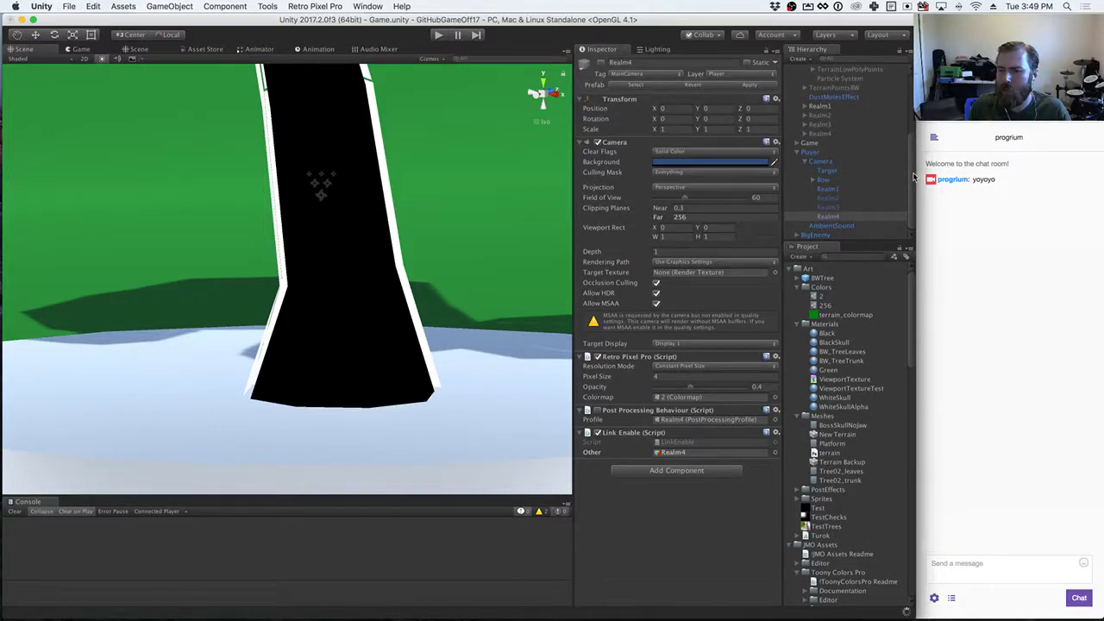
Step: Compare the Low Poly Terrain generation settings of TerrainLowPoly1, TerrainLowPoly2 and the TerrainLowPolyPoints object under TerrainPointsColor
scroll(911, 164, down, 1)
scroll(863, 146, up, 5)
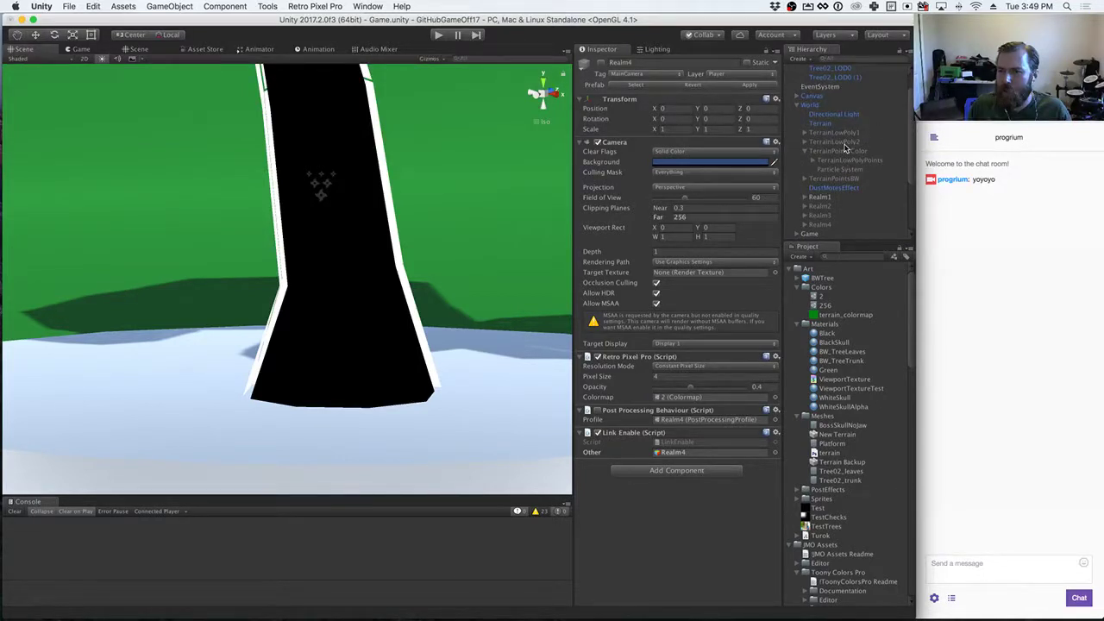
click(843, 143)
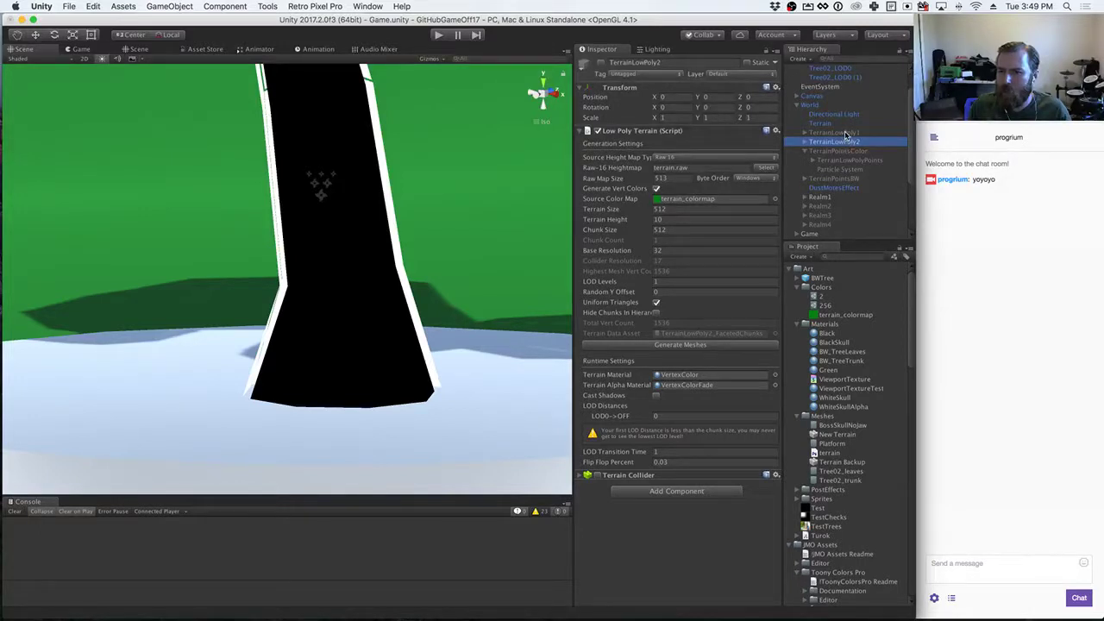
click(845, 133)
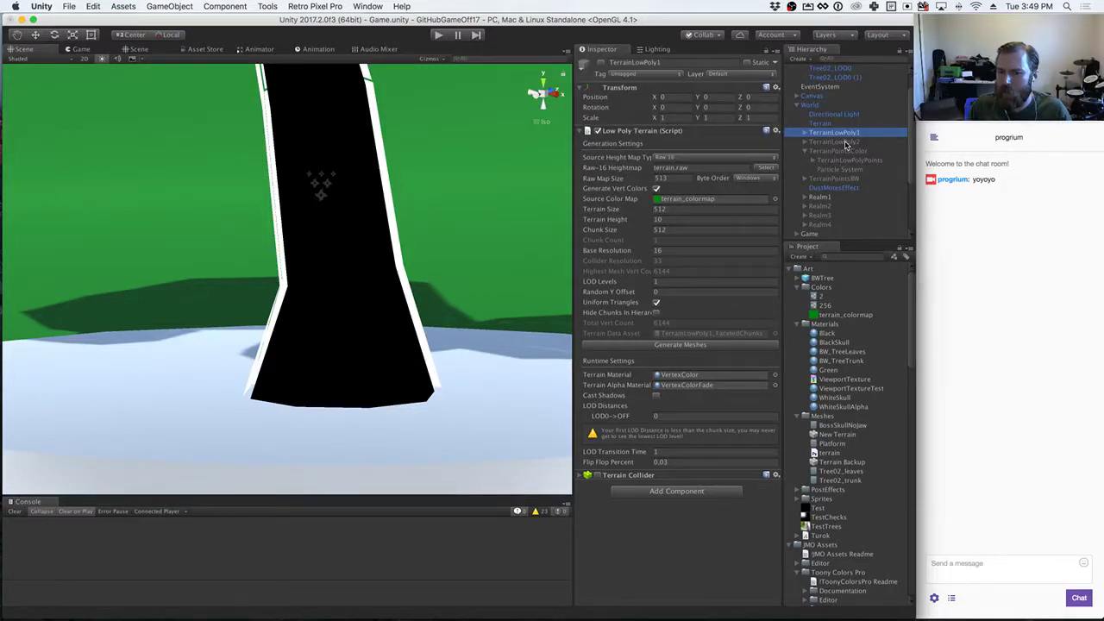
click(846, 143)
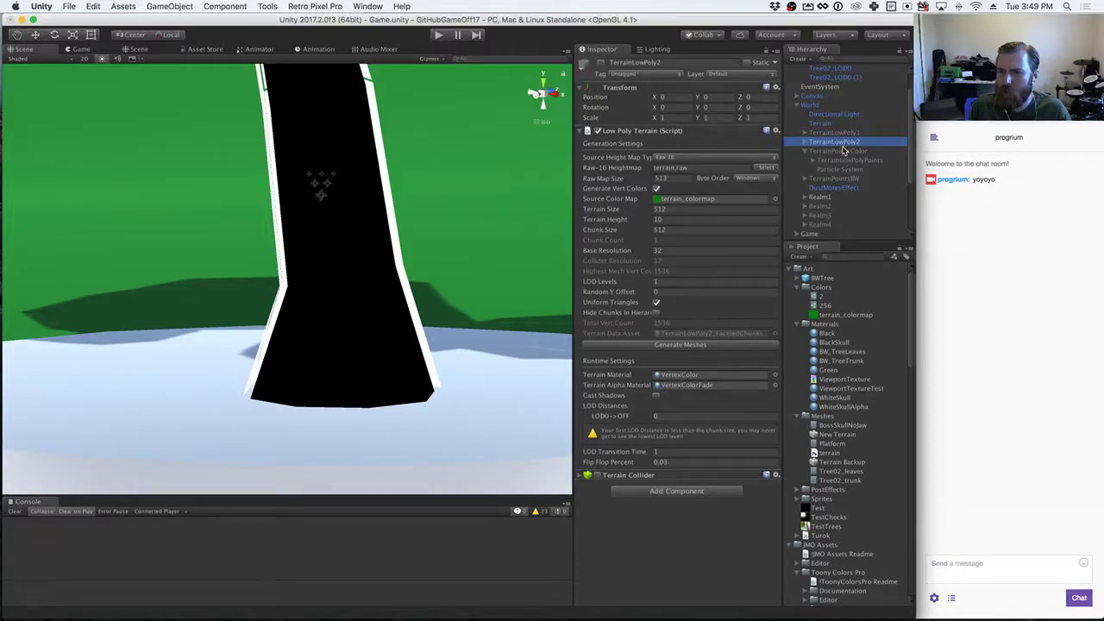
click(845, 135)
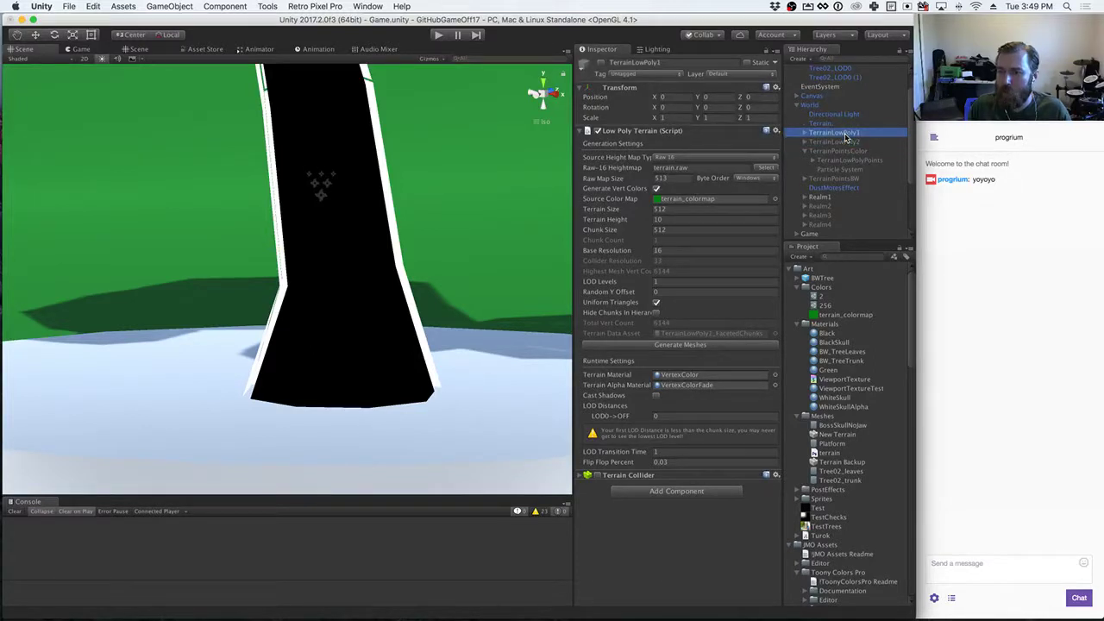
click(849, 161)
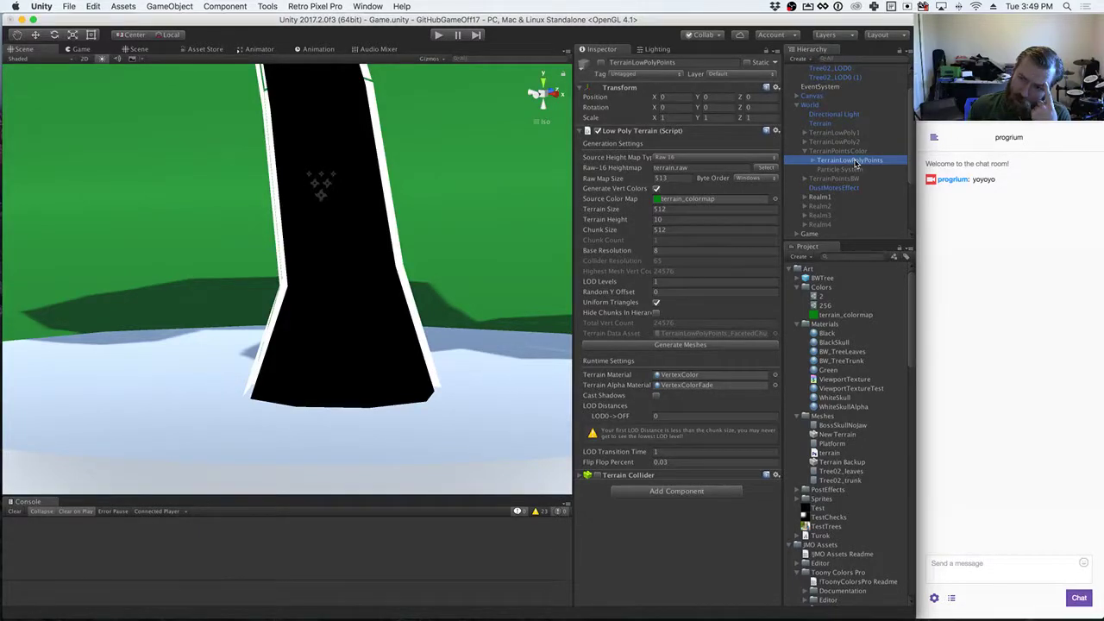
click(850, 142)
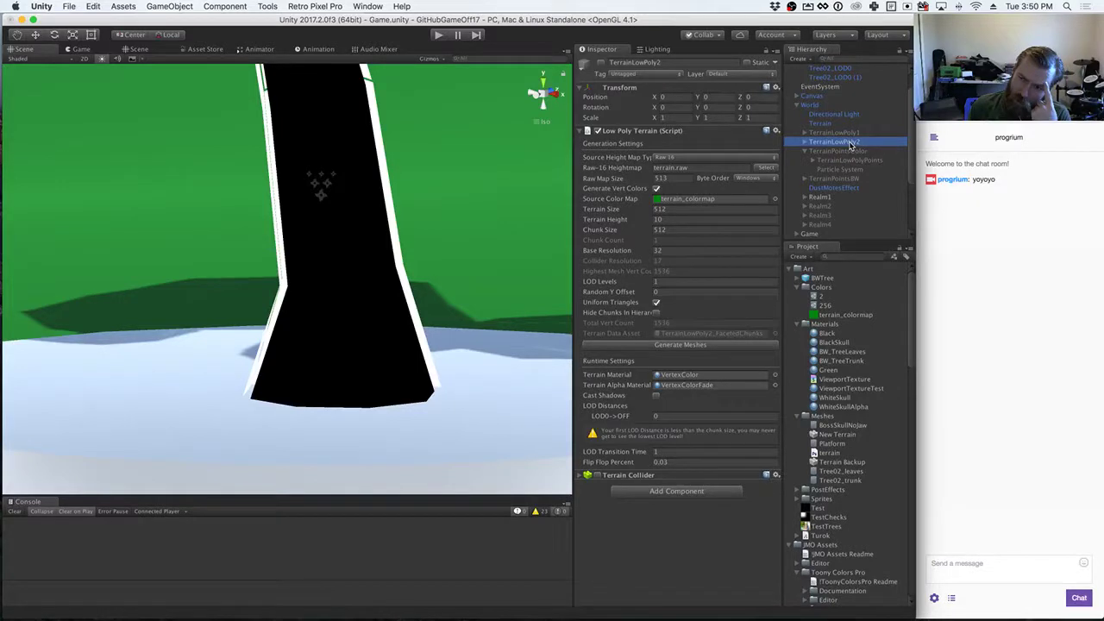
click(850, 135)
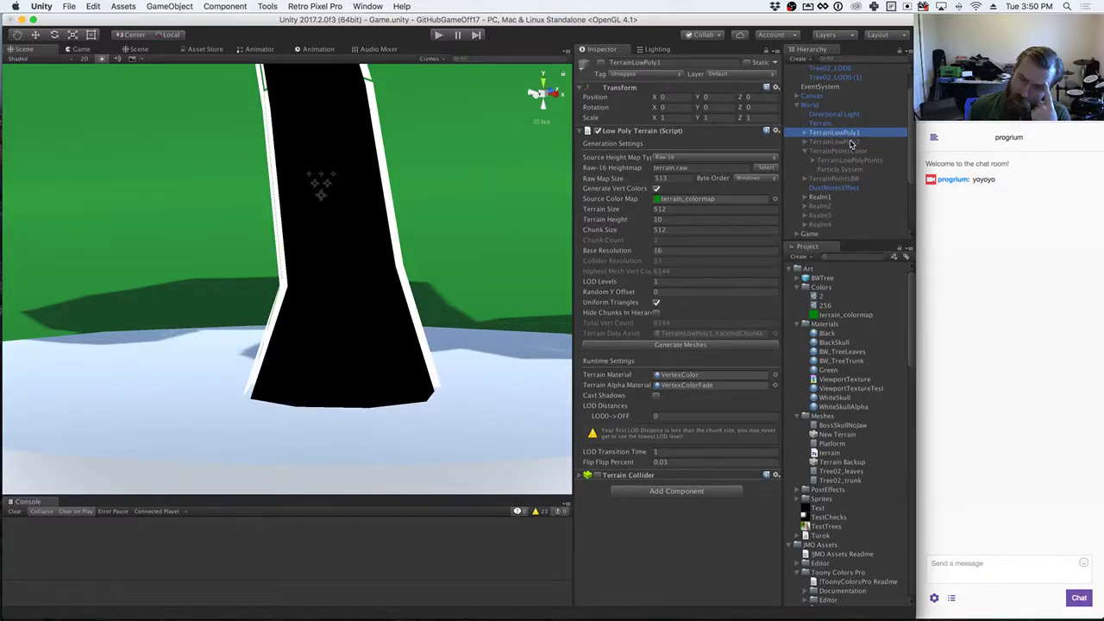
Step: Set the Base Resolution of TerrainLowPoly2 to 16 and regenerate its meshes
click(850, 143)
click(592, 248)
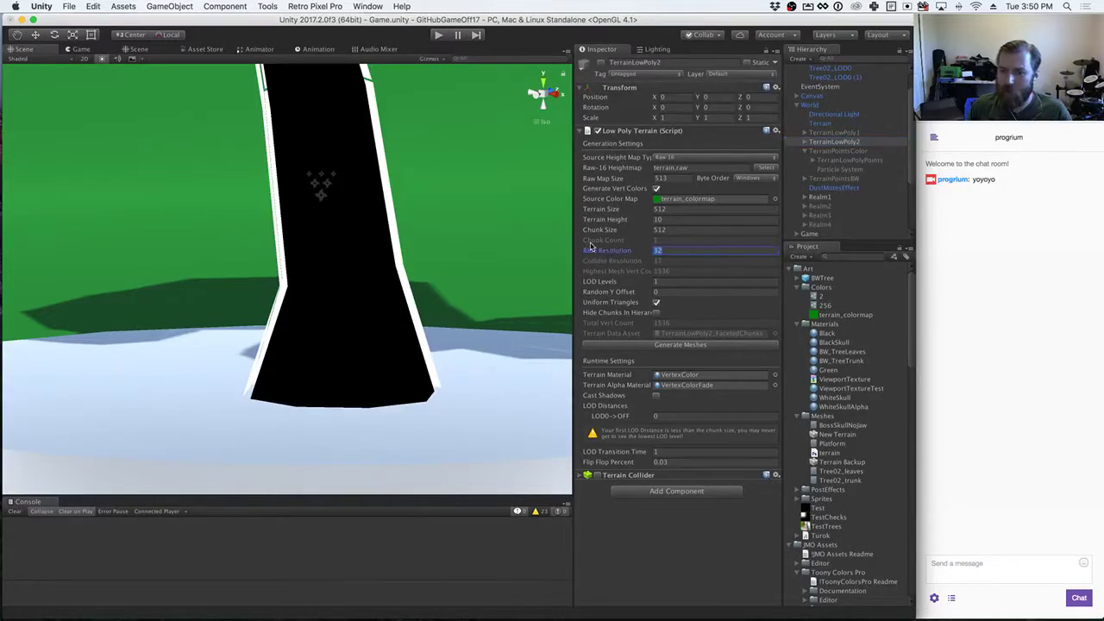
text(16)
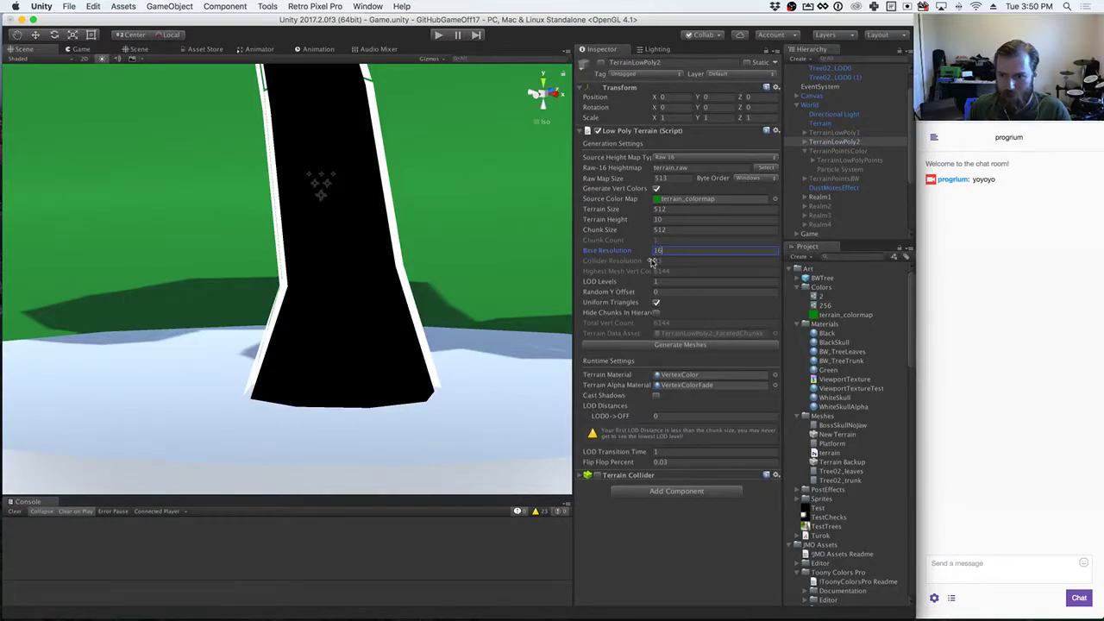
click(699, 345)
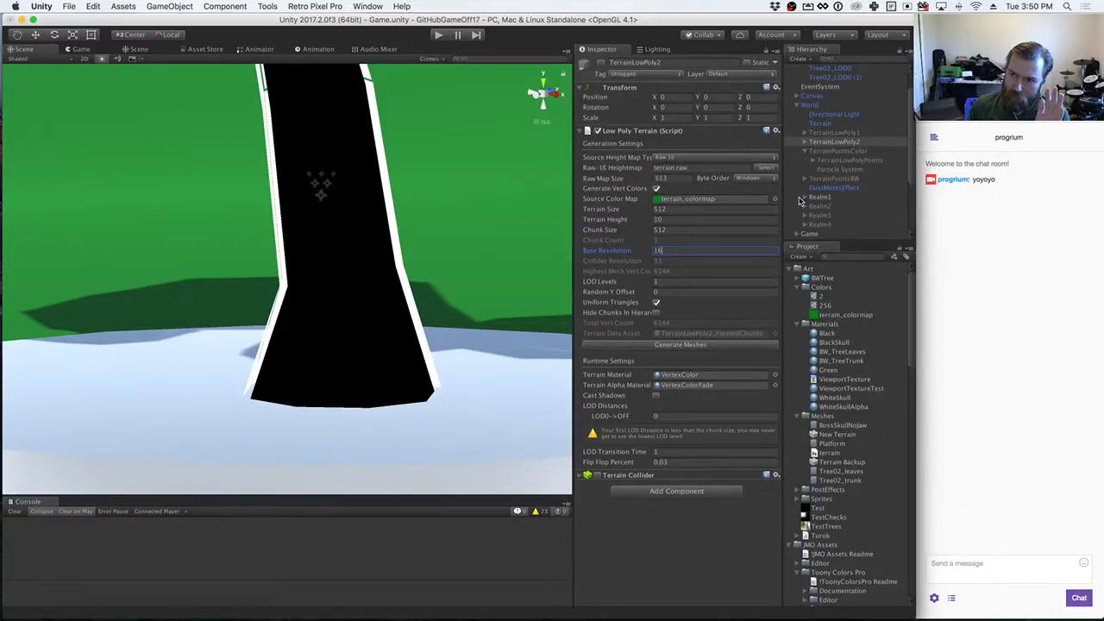
Step: Set the Base Resolution of TerrainLowPolyPoints under TerrainPointsColor to 16 and regenerate its meshes
click(850, 161)
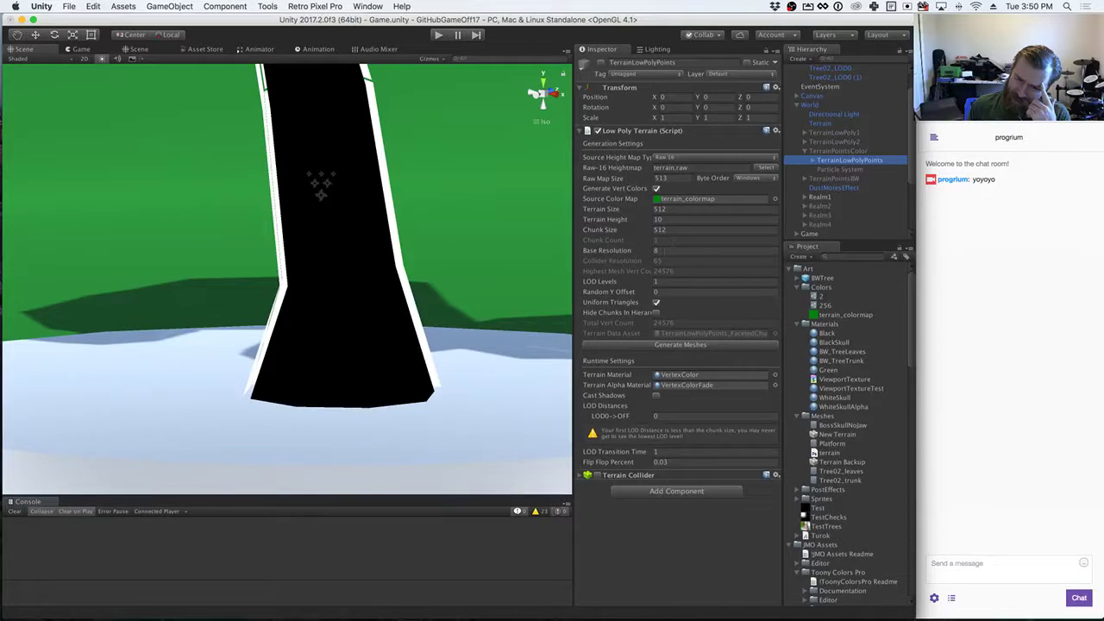
click(623, 251)
text(16)
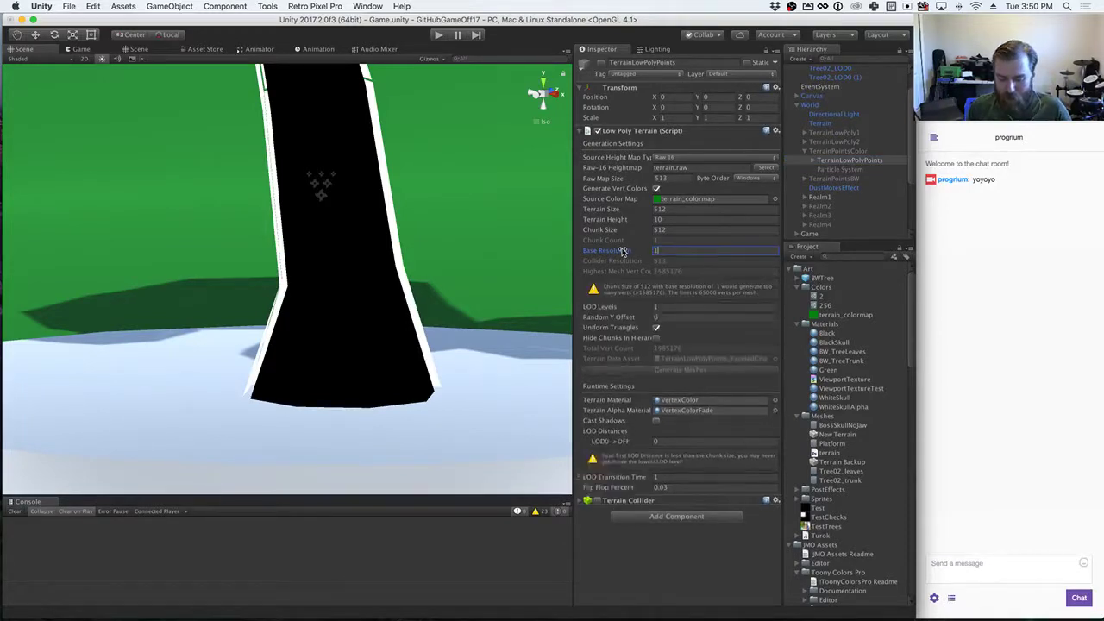
click(697, 345)
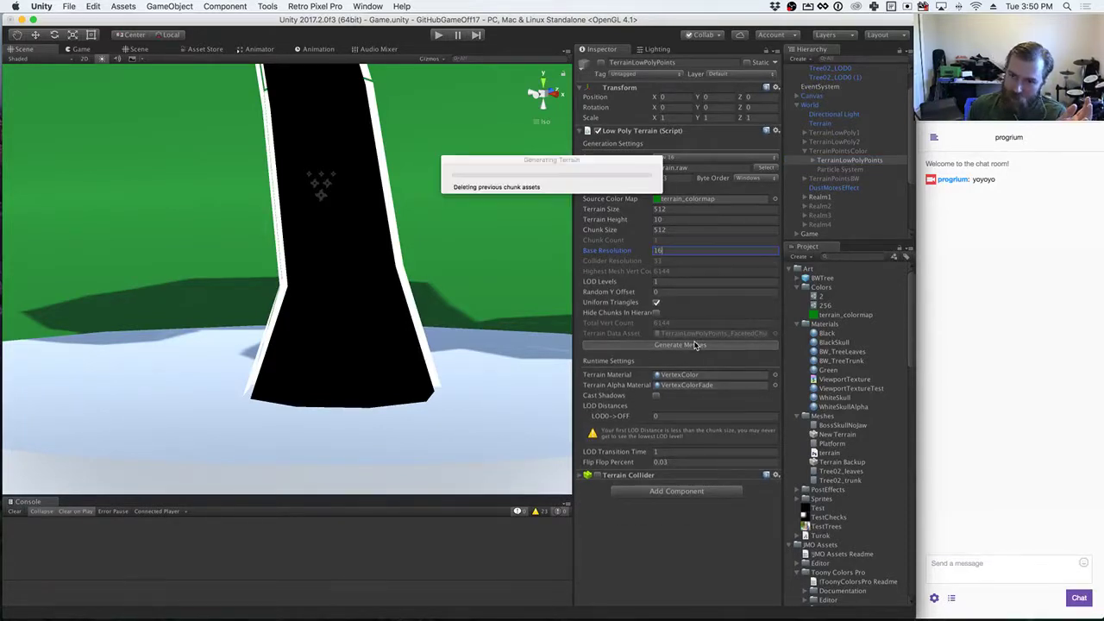
Step: Inspect the TerrainLowPolyPoints settings under TerrainPointsBW, and run the game briefly before stopping it
click(834, 179)
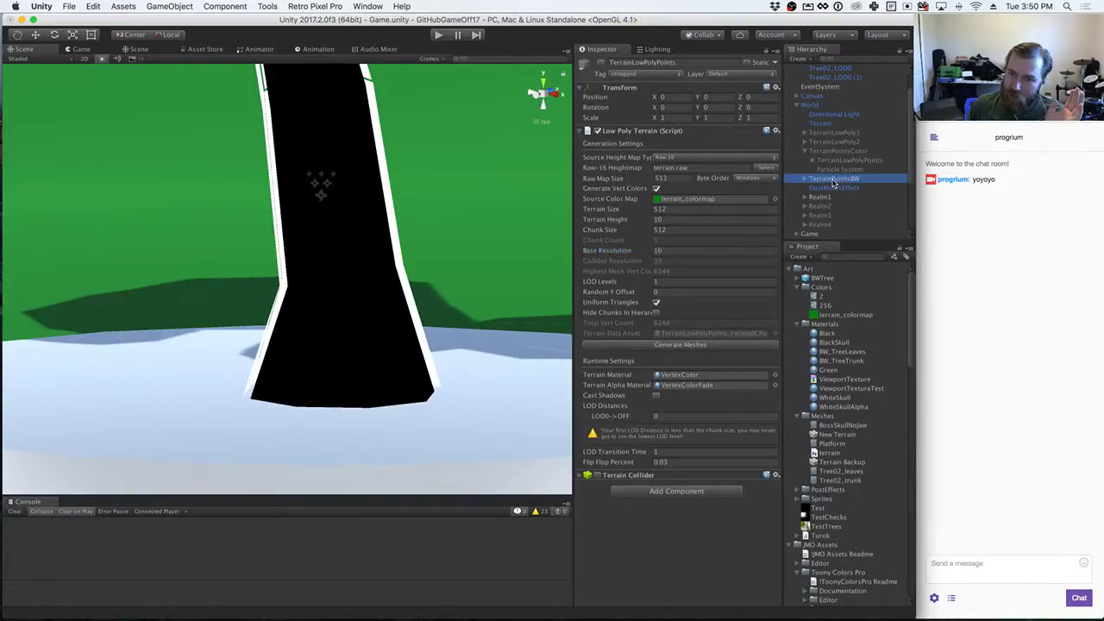
click(804, 180)
click(833, 189)
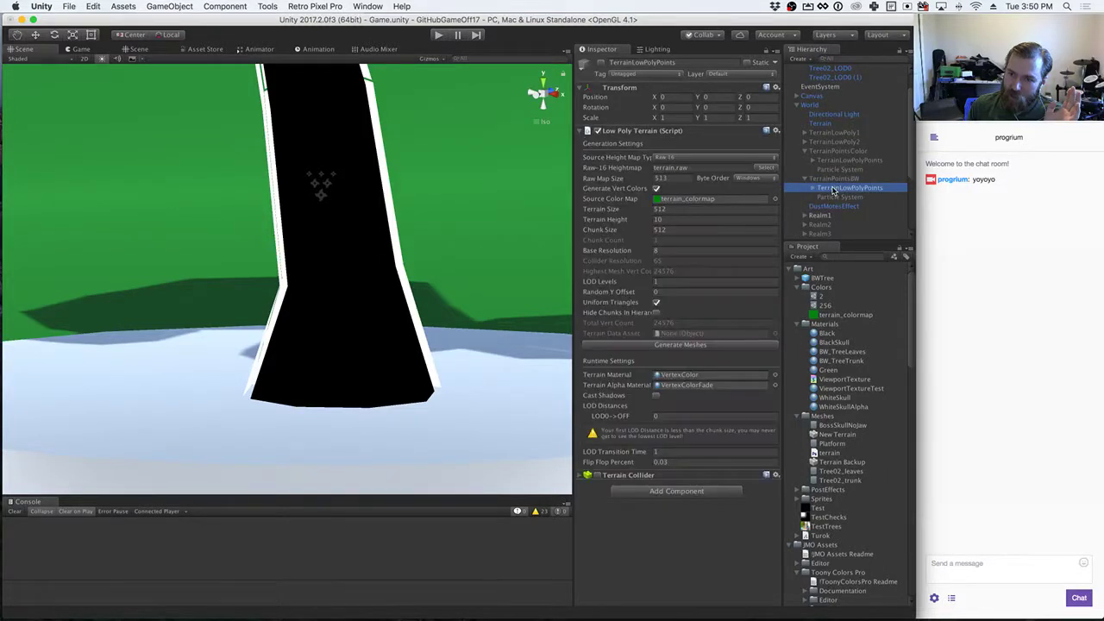
click(439, 35)
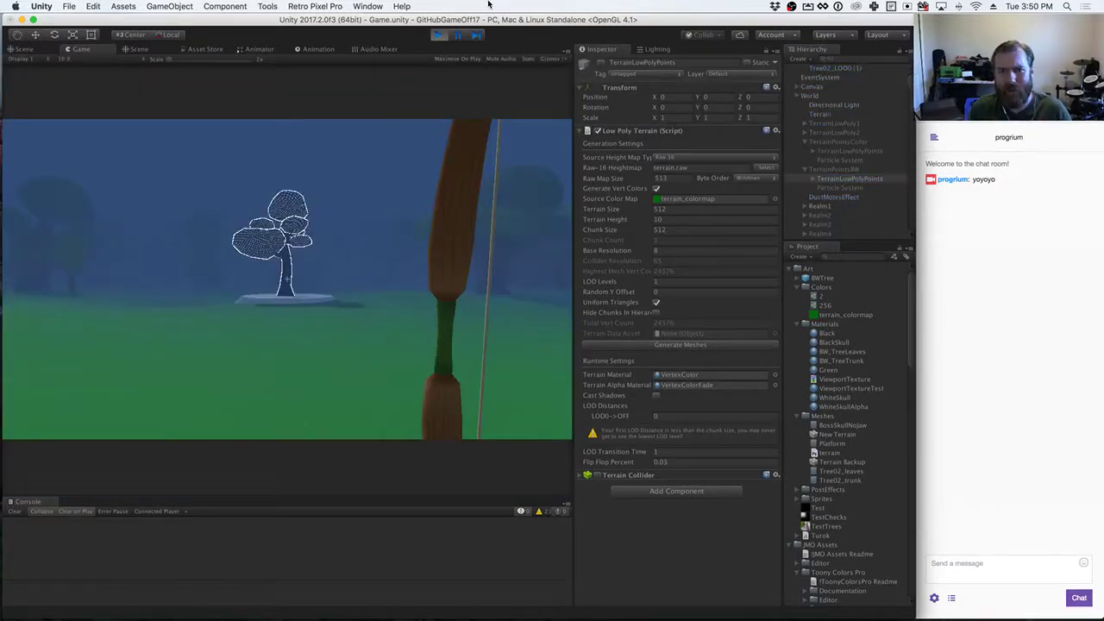
click(439, 34)
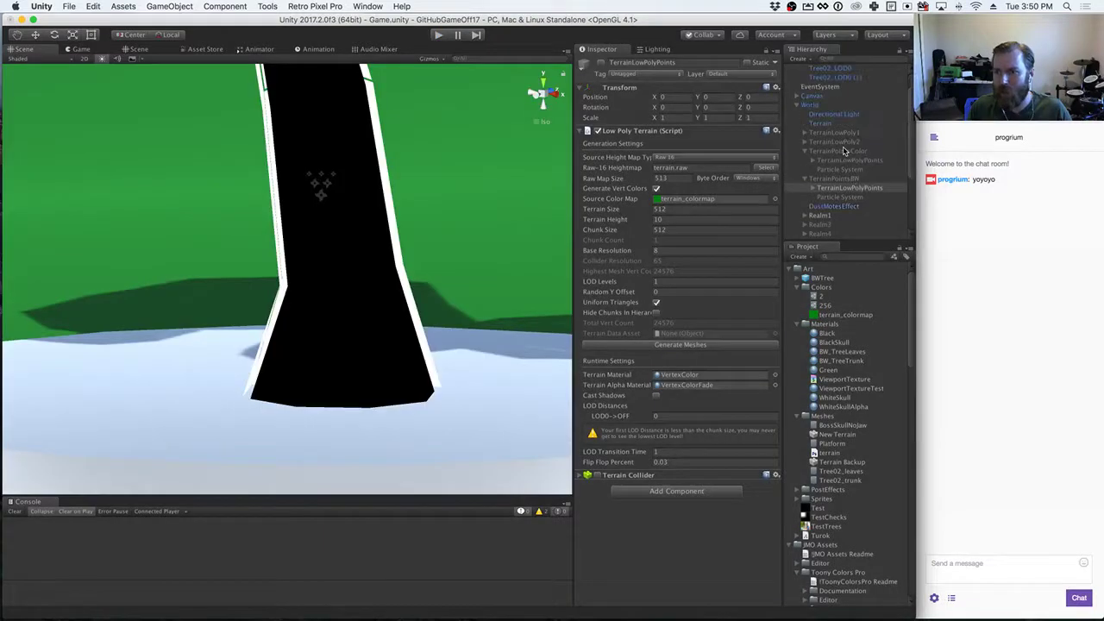
Step: Search the Shape mesh choices of the TerrainPointsColor particle system for "terrain", and close the mesh list without choosing one
click(835, 169)
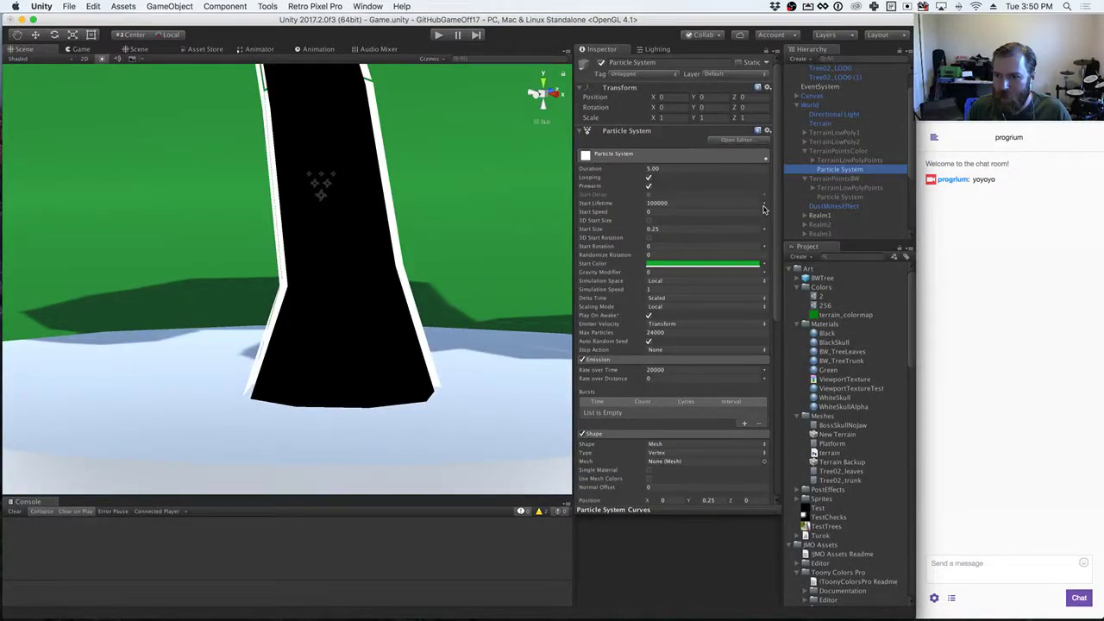
click(763, 461)
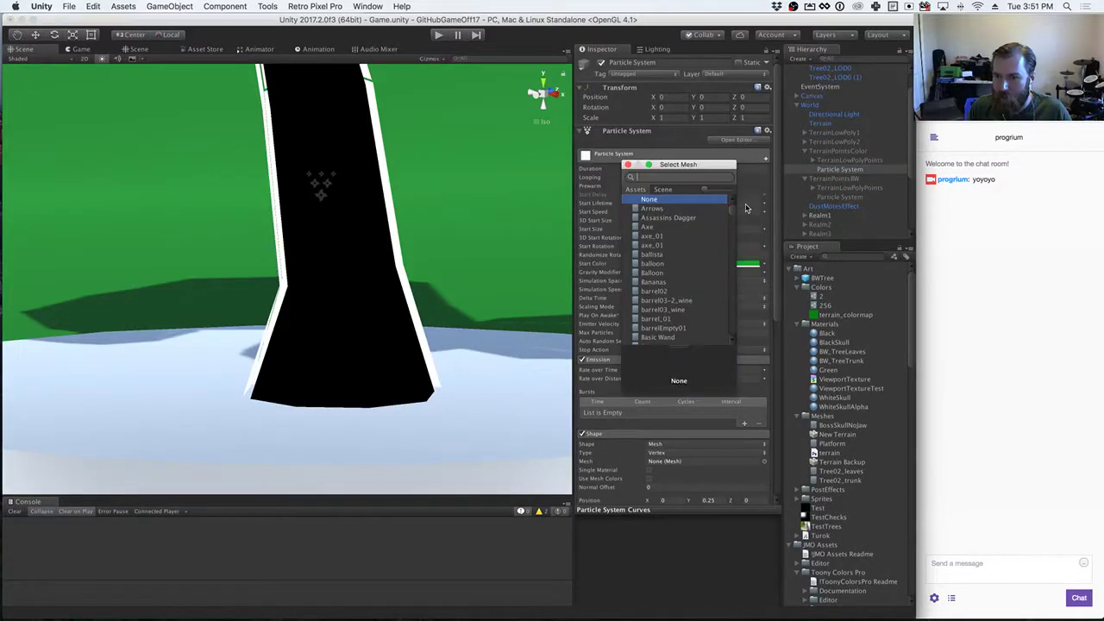
drag(732, 211, 724, 363)
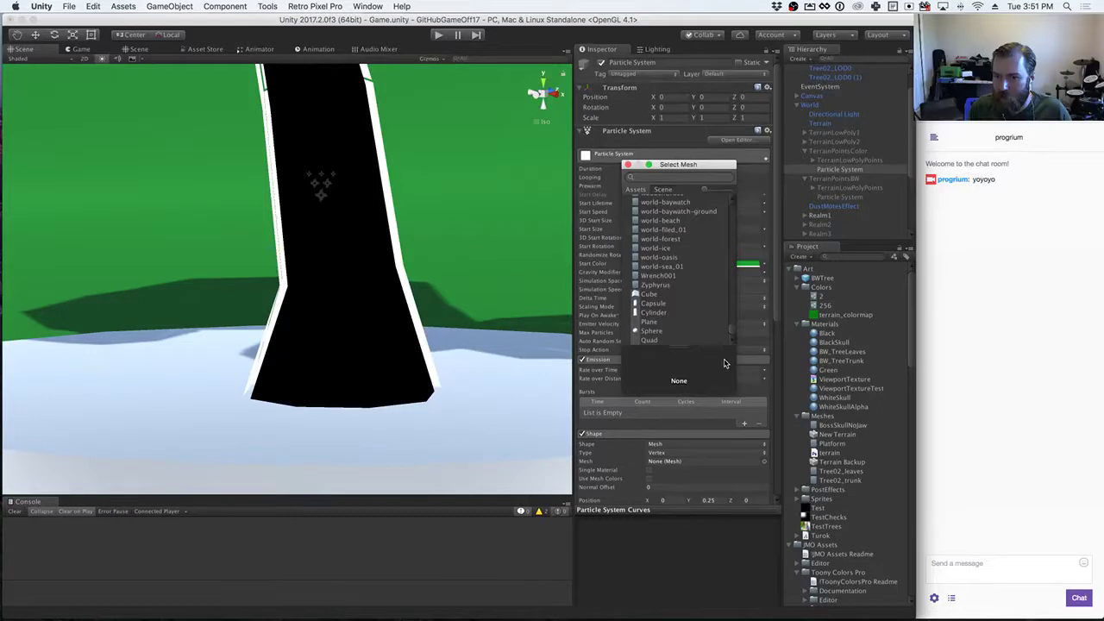
click(662, 178)
text(terrain)
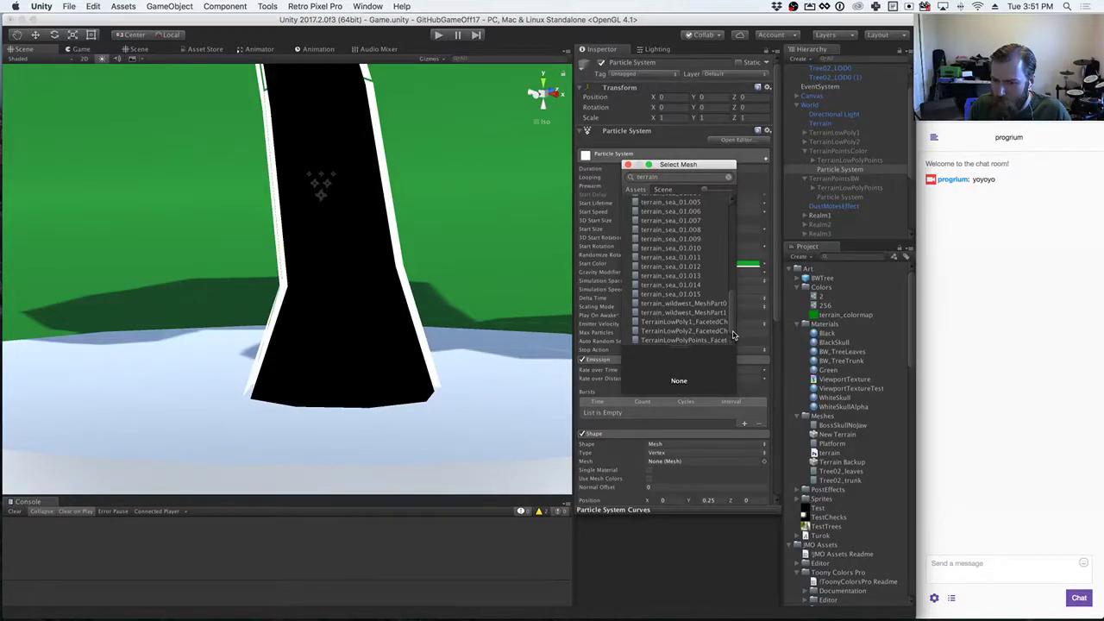
drag(736, 335, 781, 335)
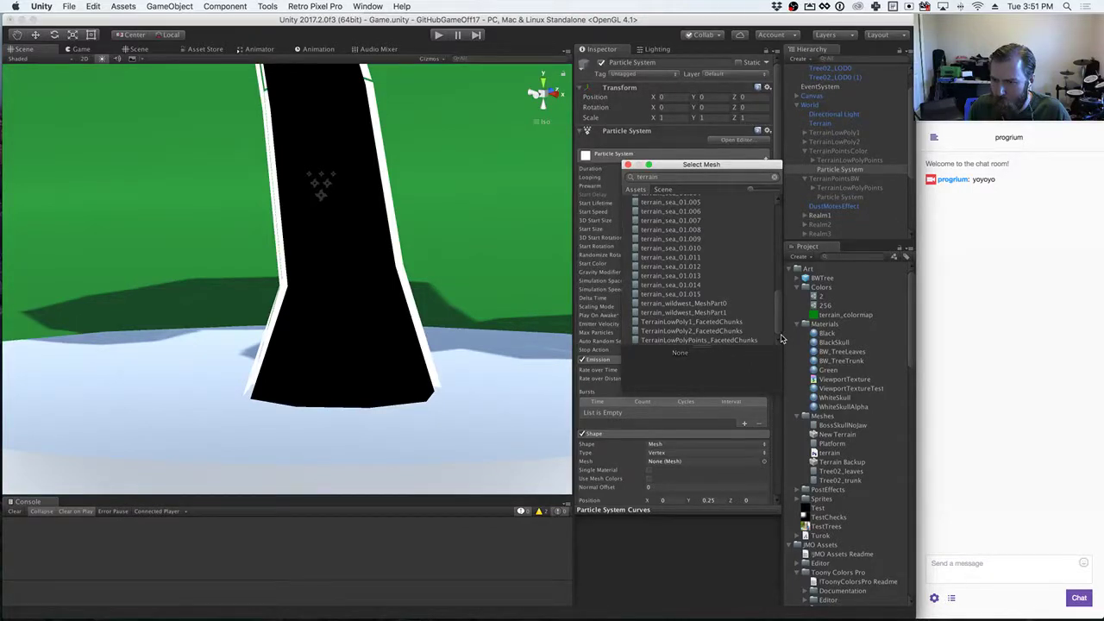
click(833, 198)
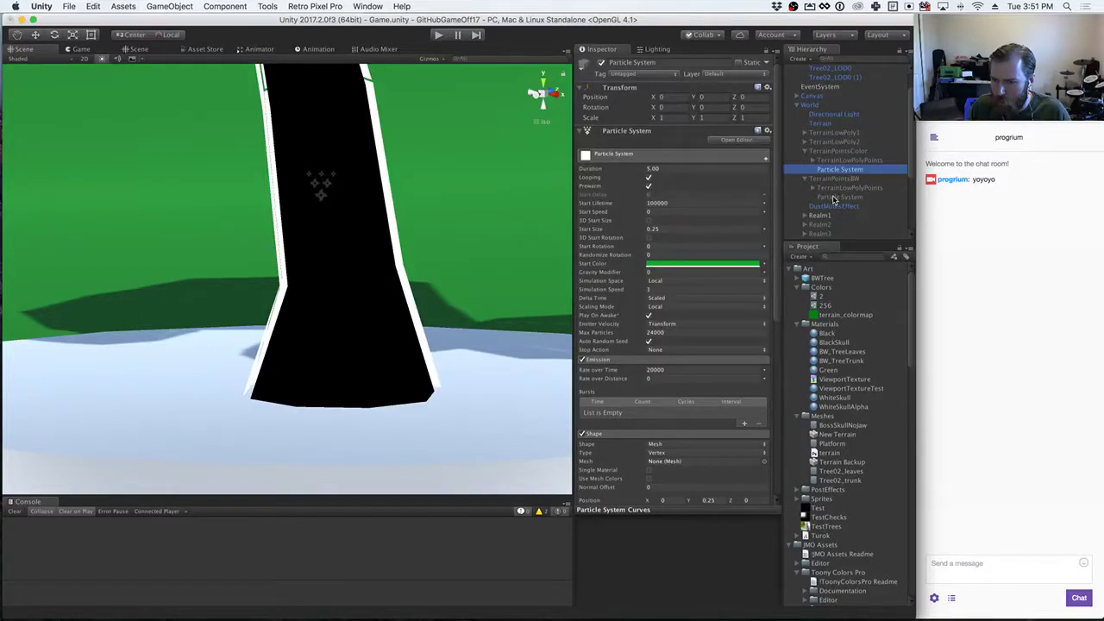
Step: Check the Shape settings of the TerrainPointsBW particle system and generate meshes for its TerrainLowPolyPoints terrain
click(833, 198)
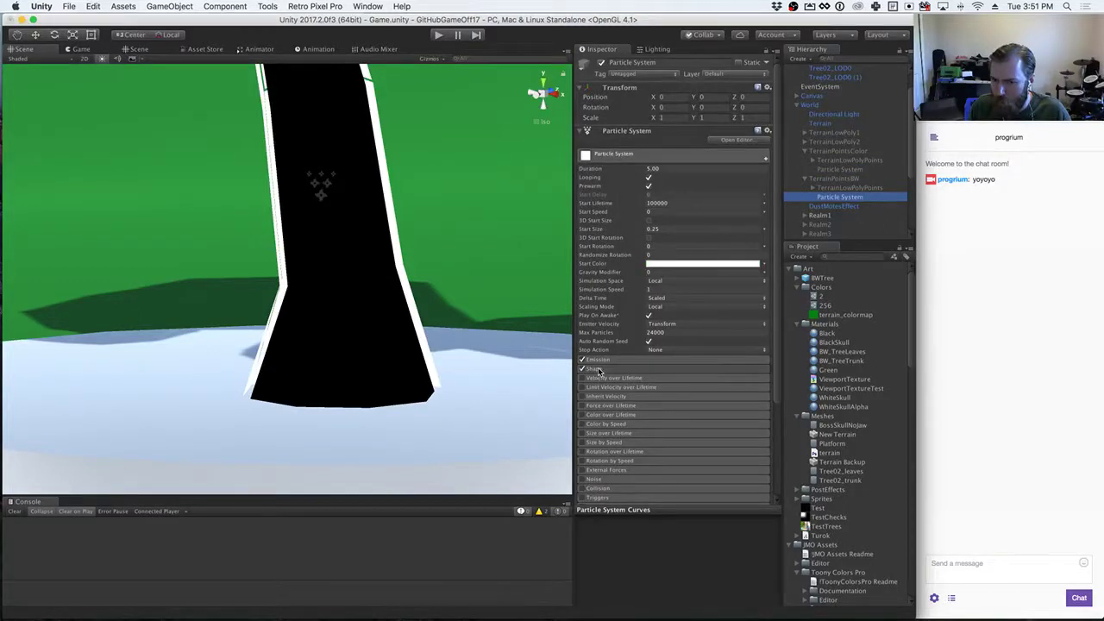
click(593, 368)
click(849, 188)
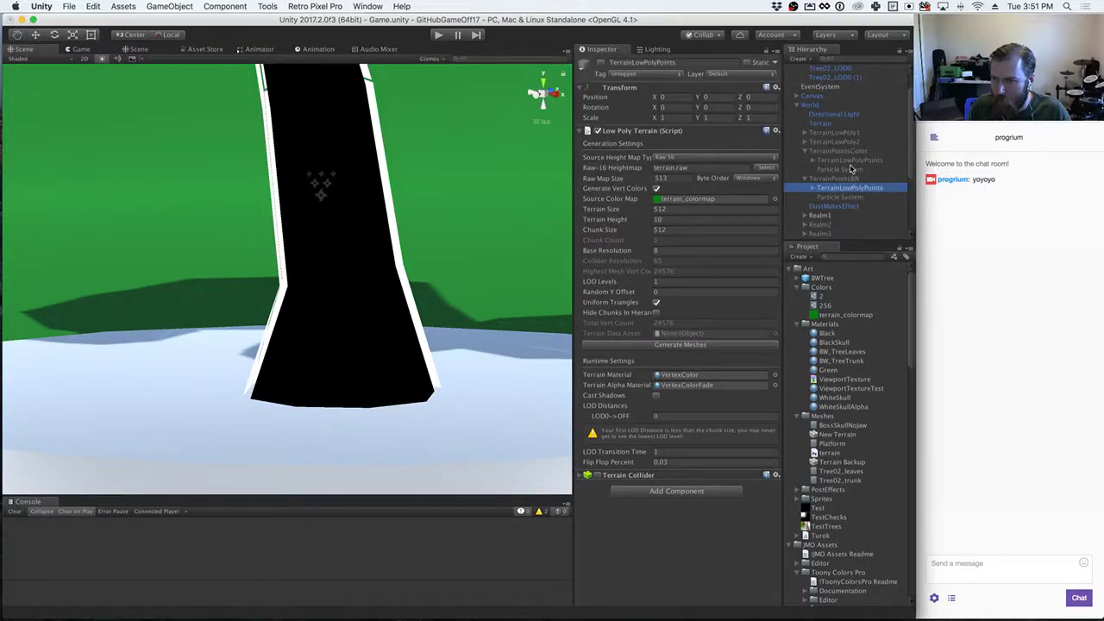
click(673, 345)
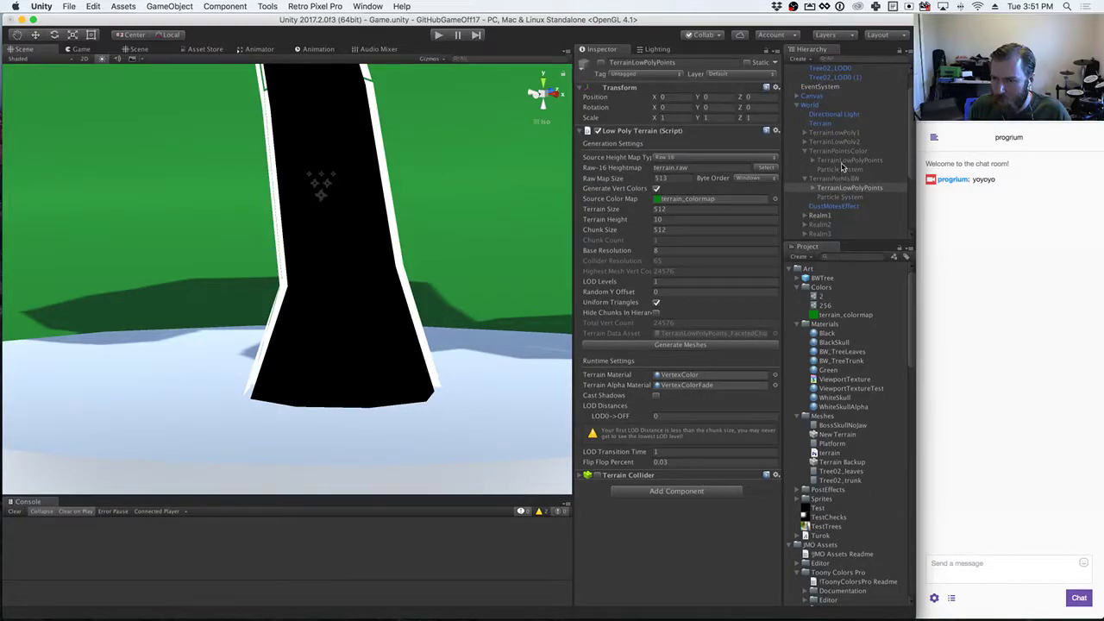
Step: Rename the TerrainLowPolyPoints object under TerrainPointsColor as TerrainColorPoints
click(841, 163)
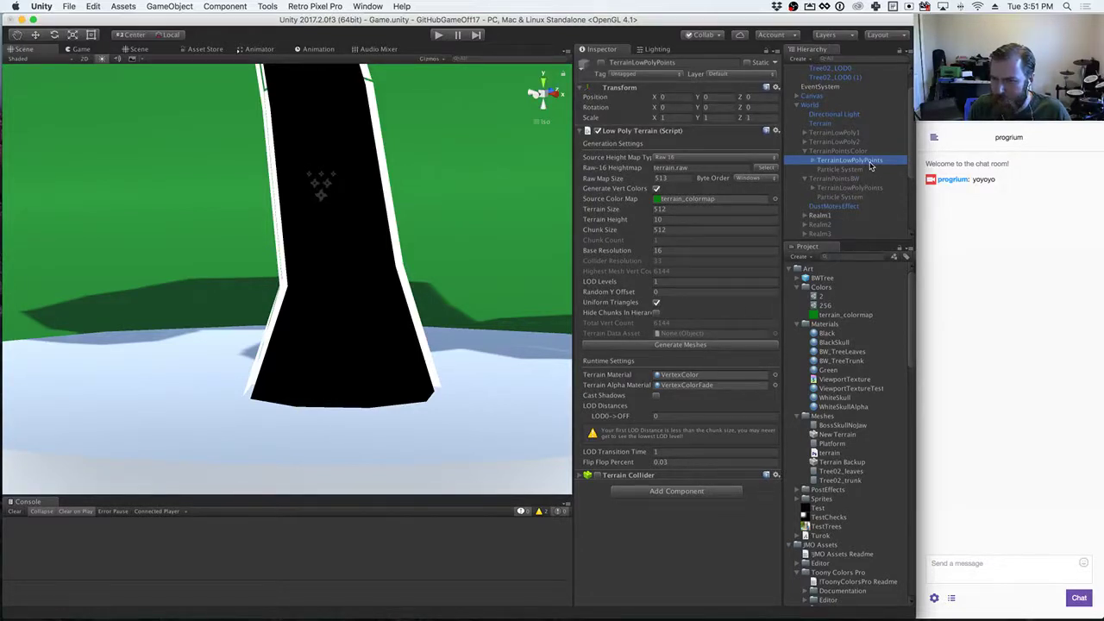
key(Return)
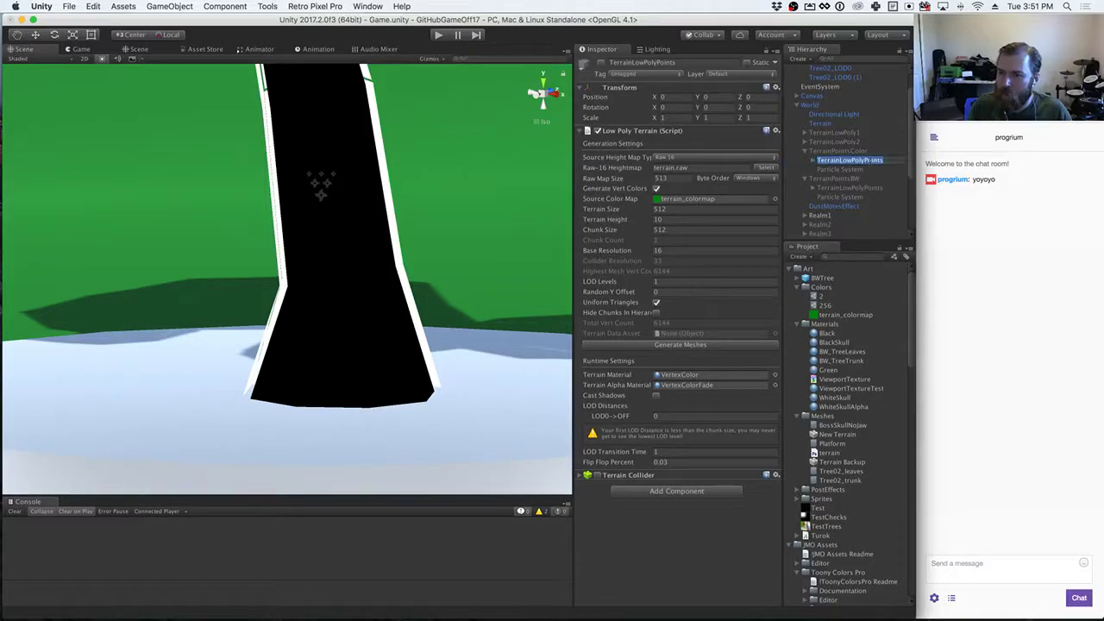
key(alt)
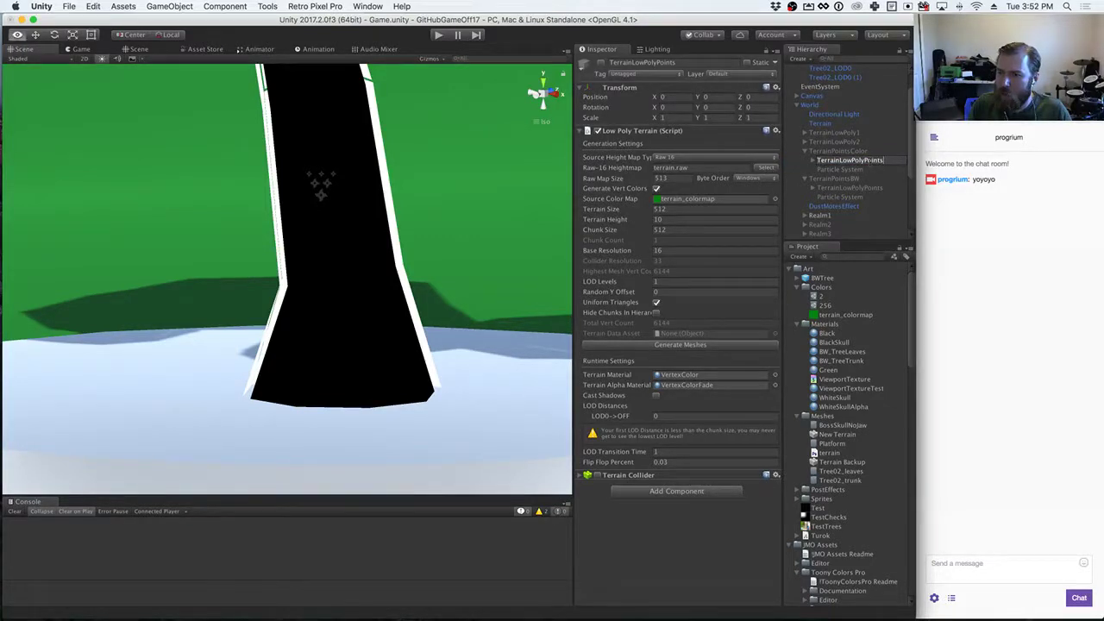
key(Return)
click(862, 161)
key(BackSpace)
key(BackSpace)
key(BackSpace)
key(BackSpace)
key(BackSpace)
key(BackSpace)
key(BackSpace)
text(Color)
key(Return)
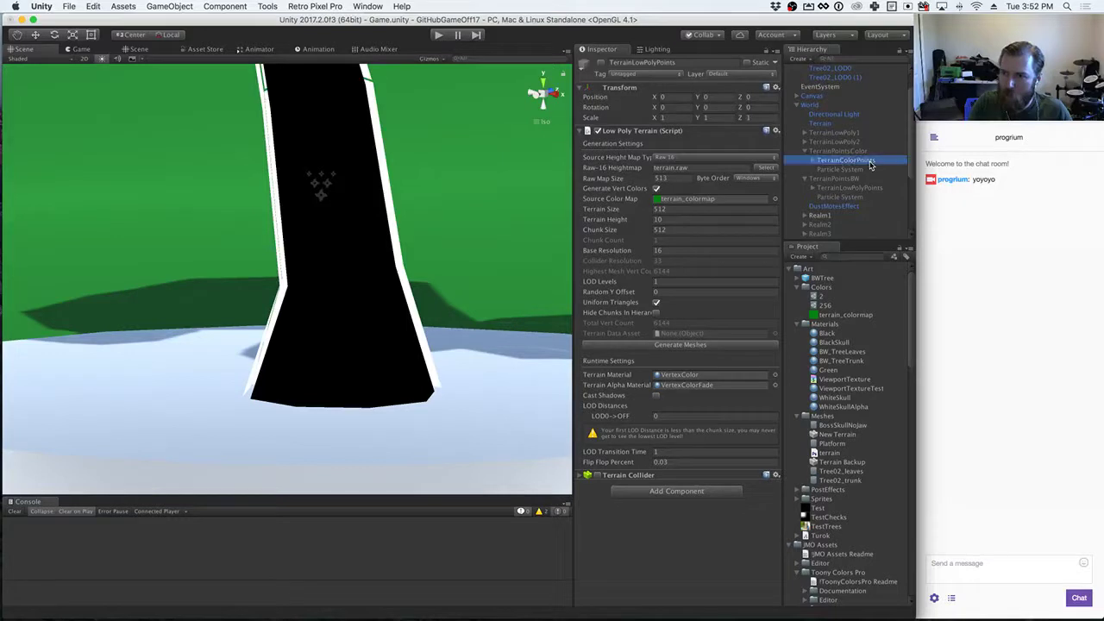
Step: Rename the TerrainLowPolyPoints object under TerrainPointsBW as TerrainBWPoints
click(847, 187)
key(Return)
click(880, 187)
drag(866, 188, 842, 187)
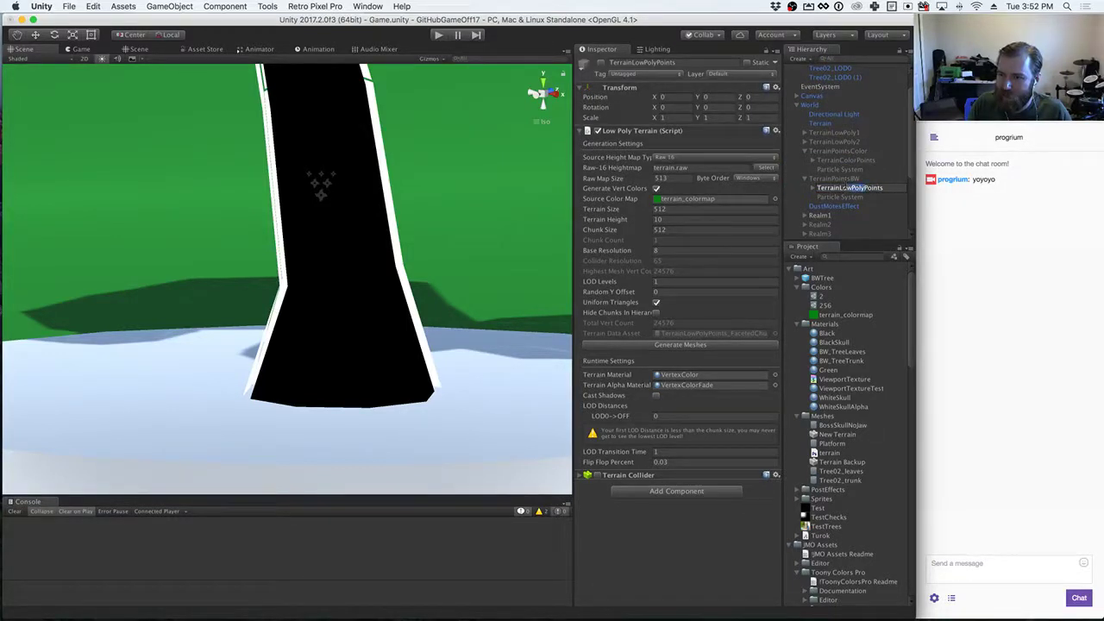
key(BackSpace)
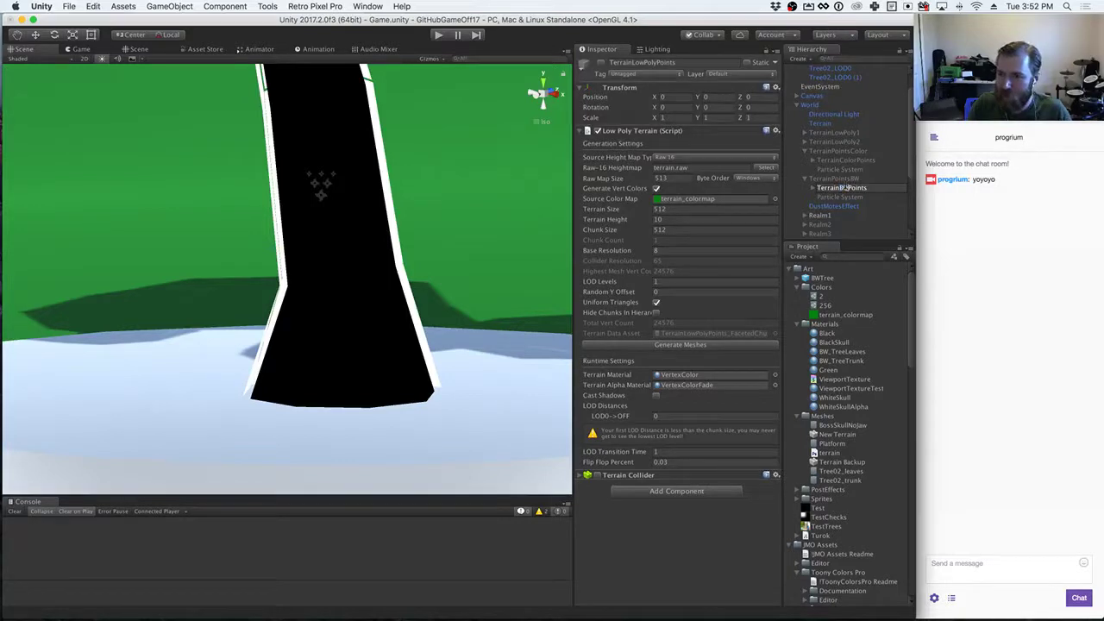
text(BW)
key(Return)
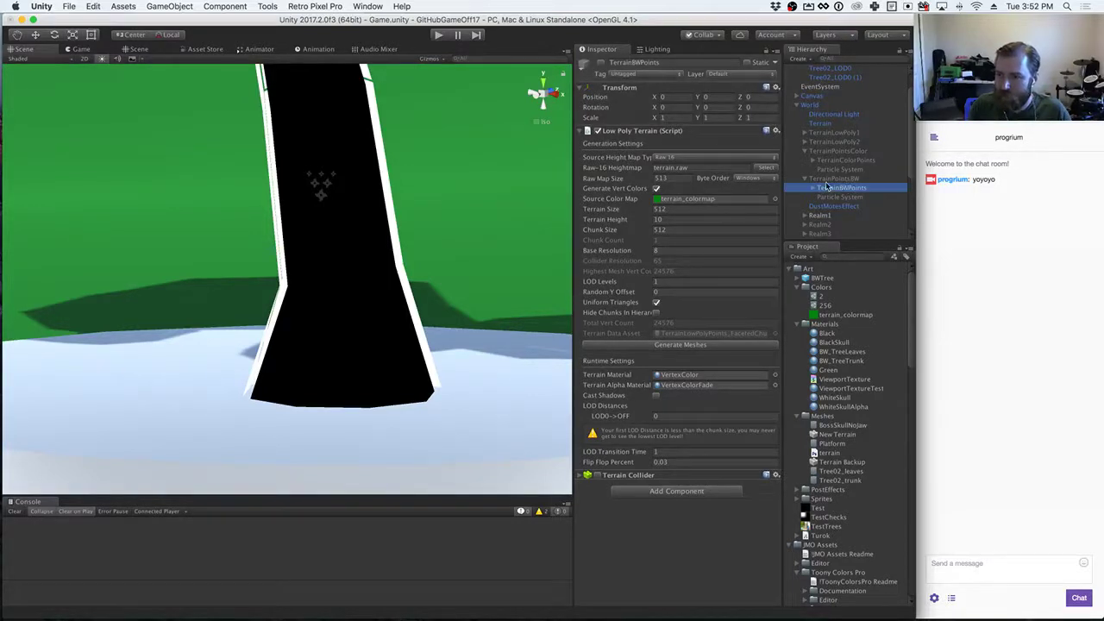
Step: Generate meshes for TerrainBWPoints and assign TerrainBWPoints_FacetedChunks as the Shape mesh of the TerrainPointsBW particle system
click(743, 345)
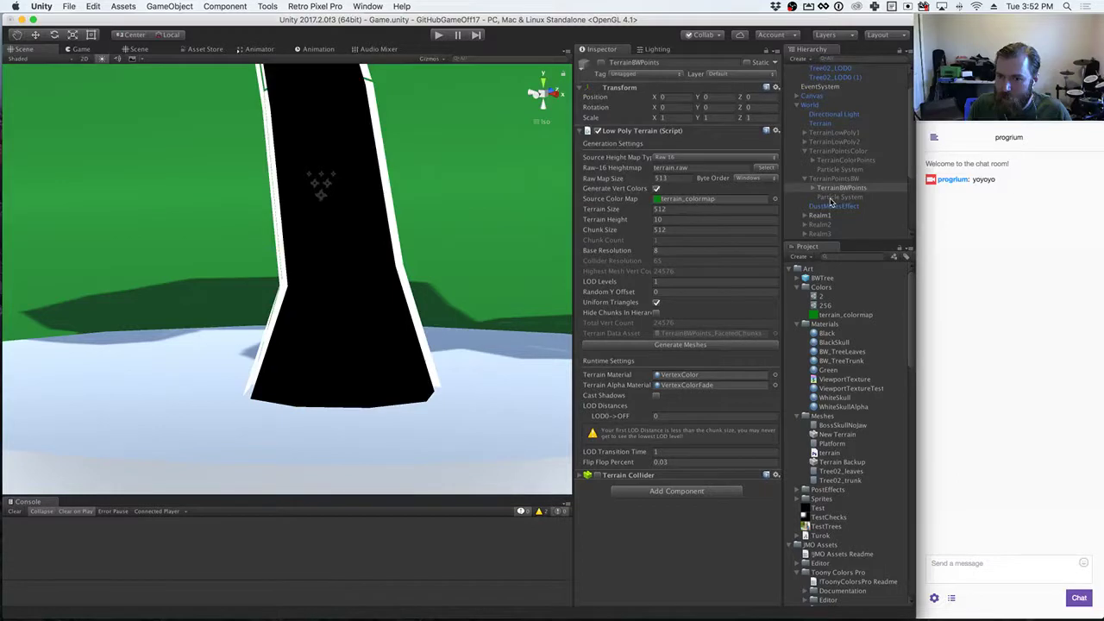
click(832, 198)
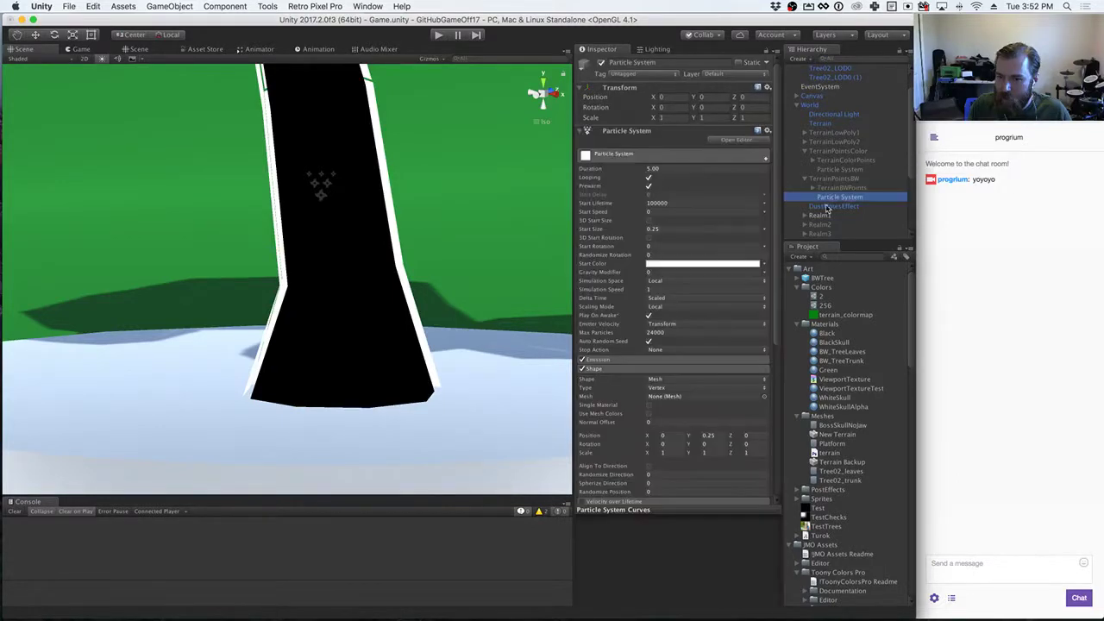
click(764, 397)
text(bw)
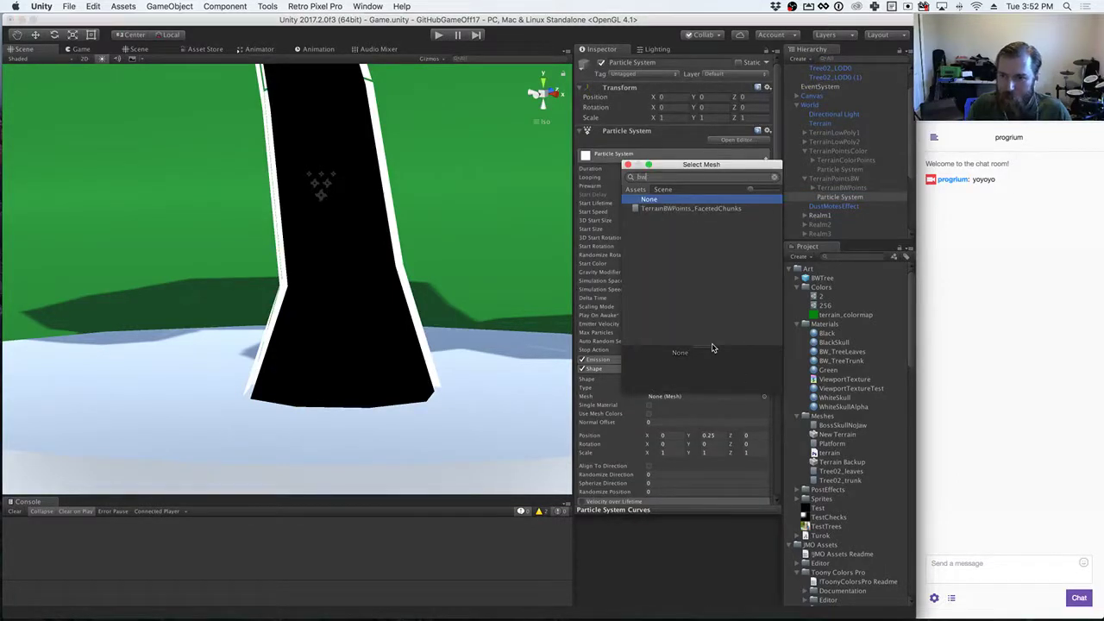
click(688, 209)
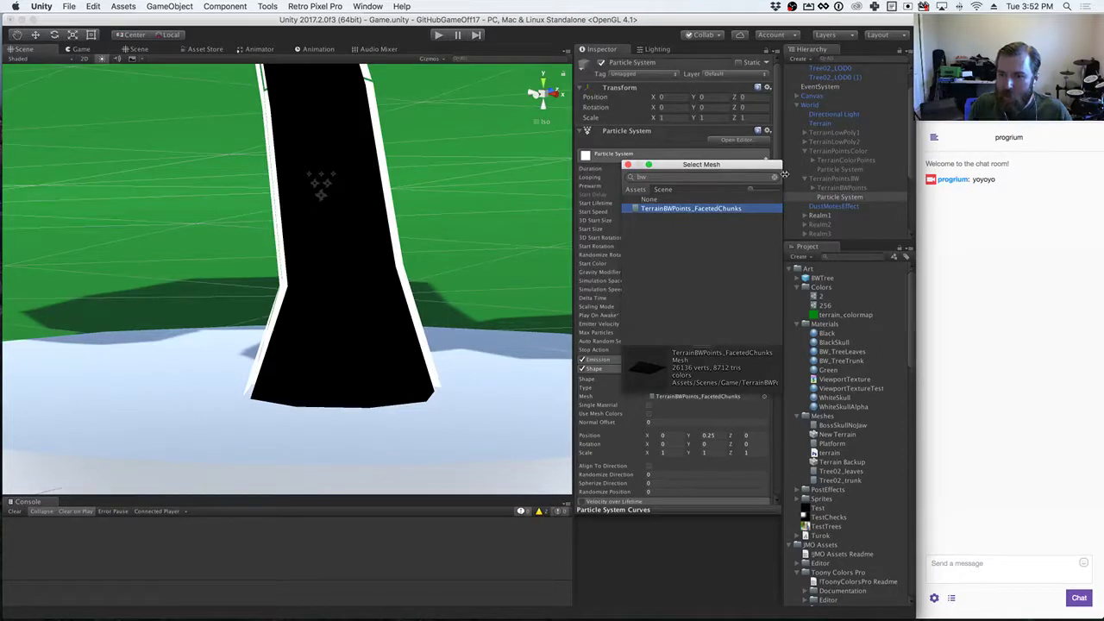
click(628, 165)
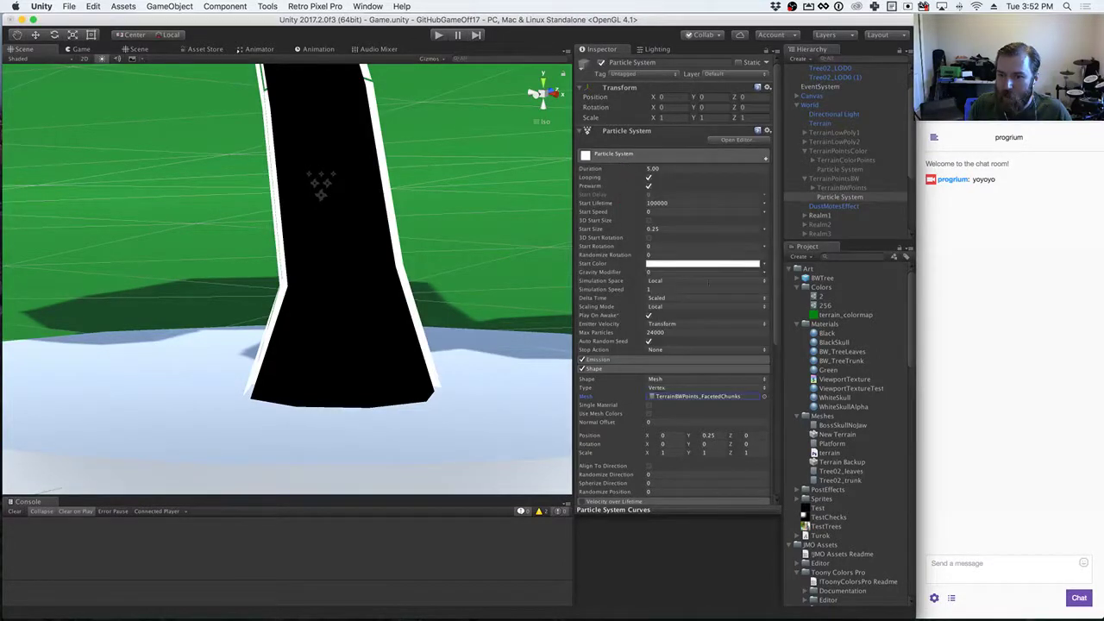
Step: Generate meshes for TerrainColorPoints and assign TerrainColorPoints_FacetedChunks as the Shape mesh of the TerrainPointsColor particle system
click(836, 170)
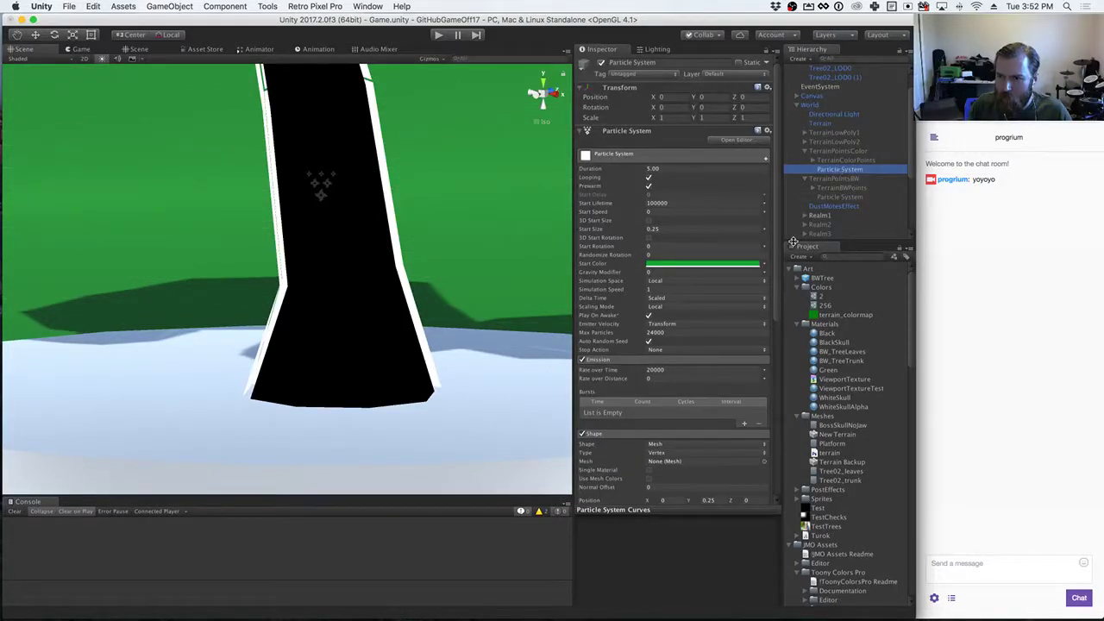
click(763, 461)
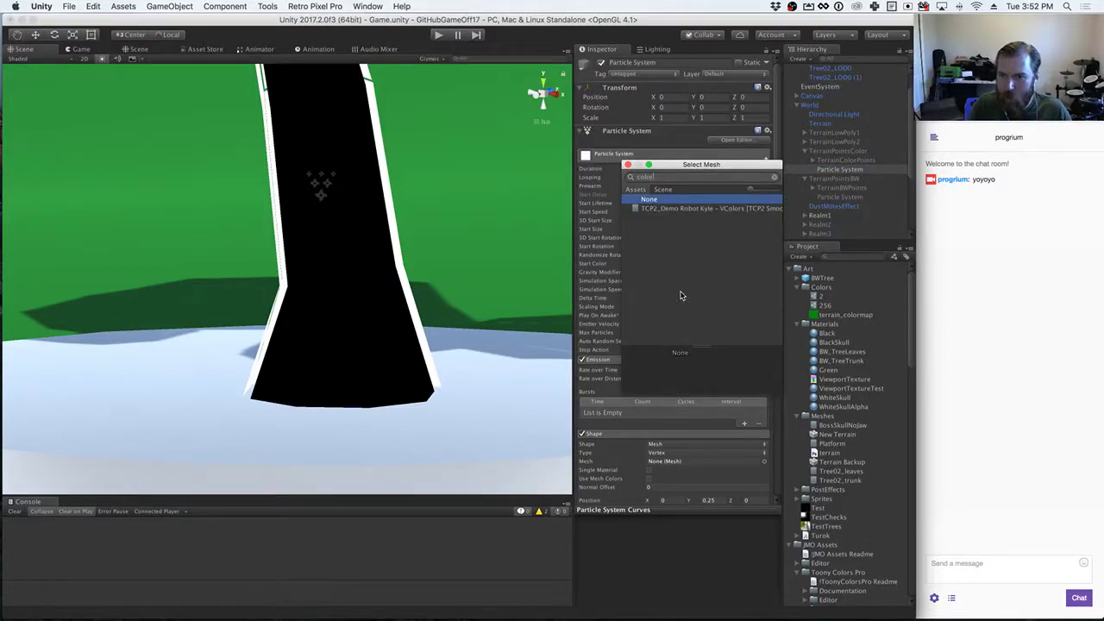
click(834, 162)
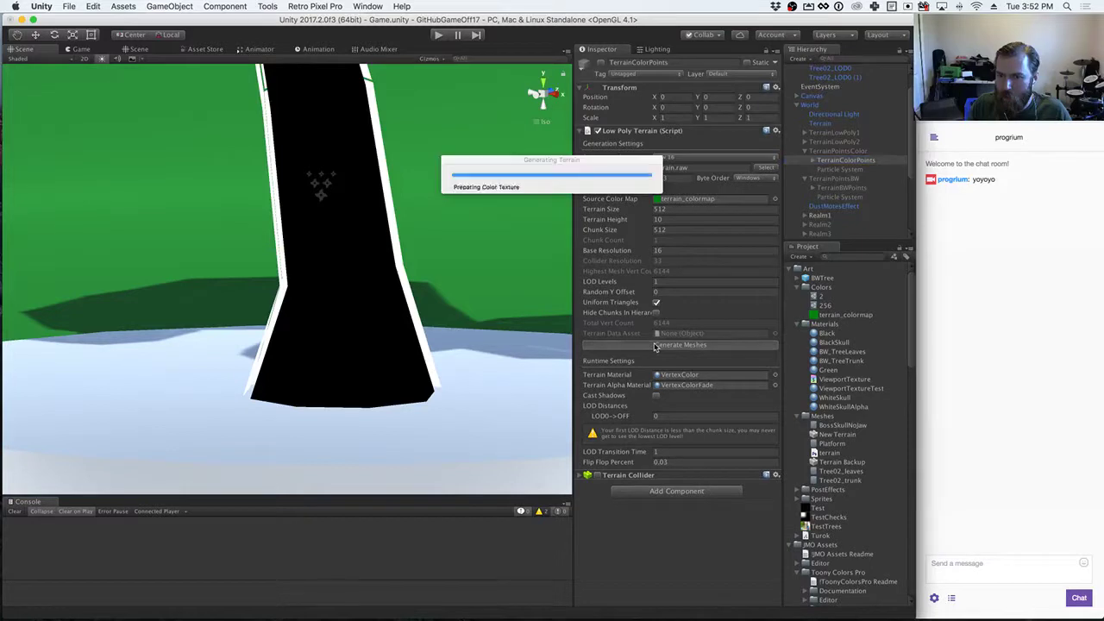
click(833, 170)
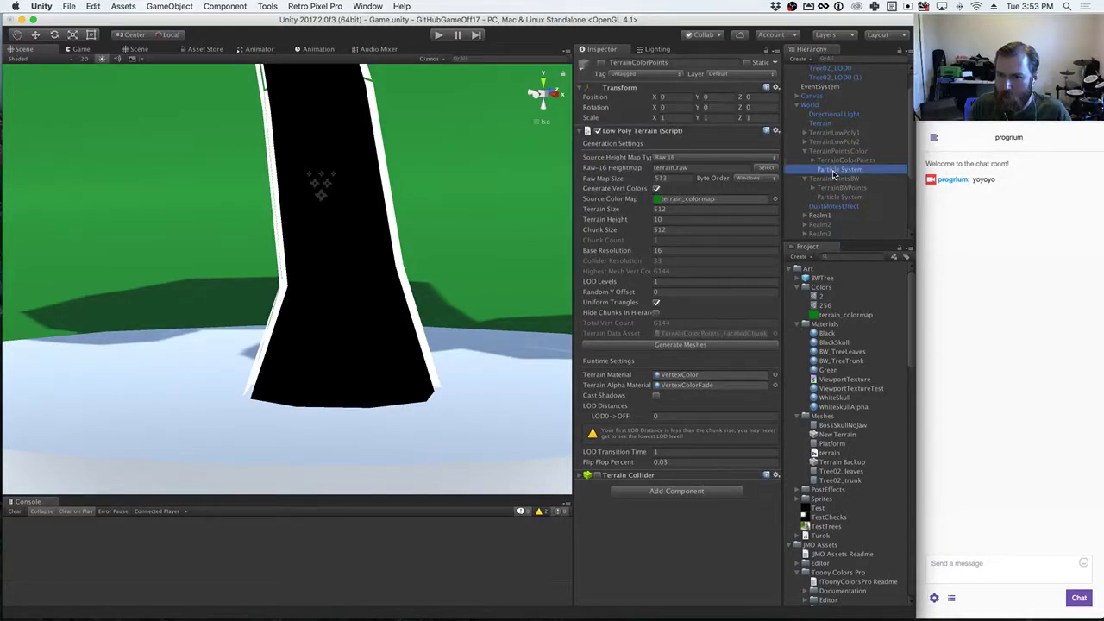
click(703, 462)
click(765, 464)
text(color)
click(676, 217)
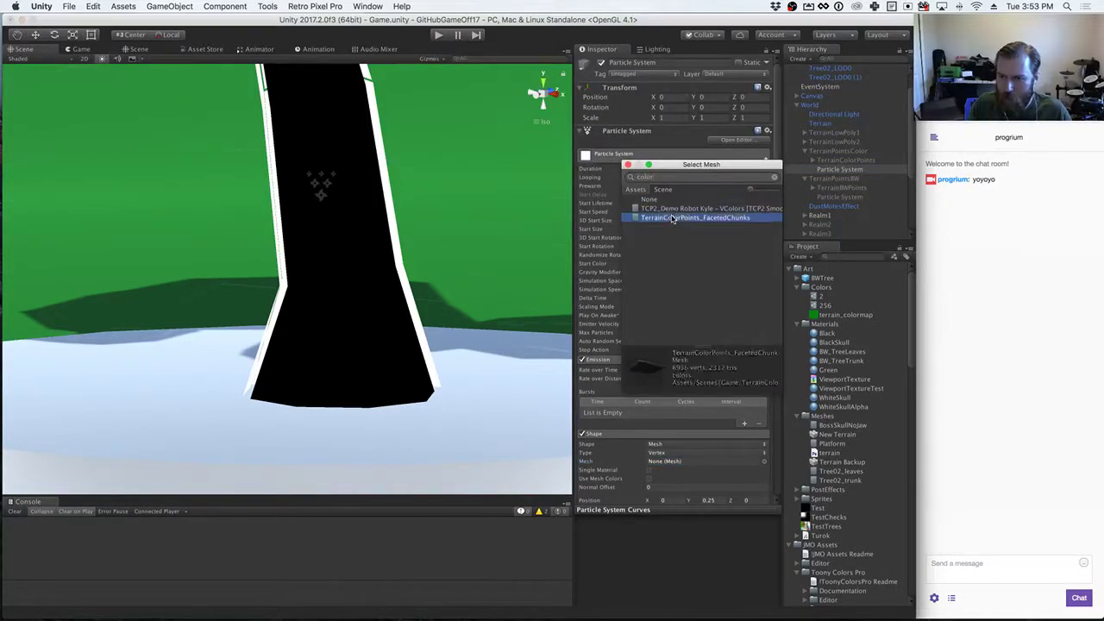
click(628, 165)
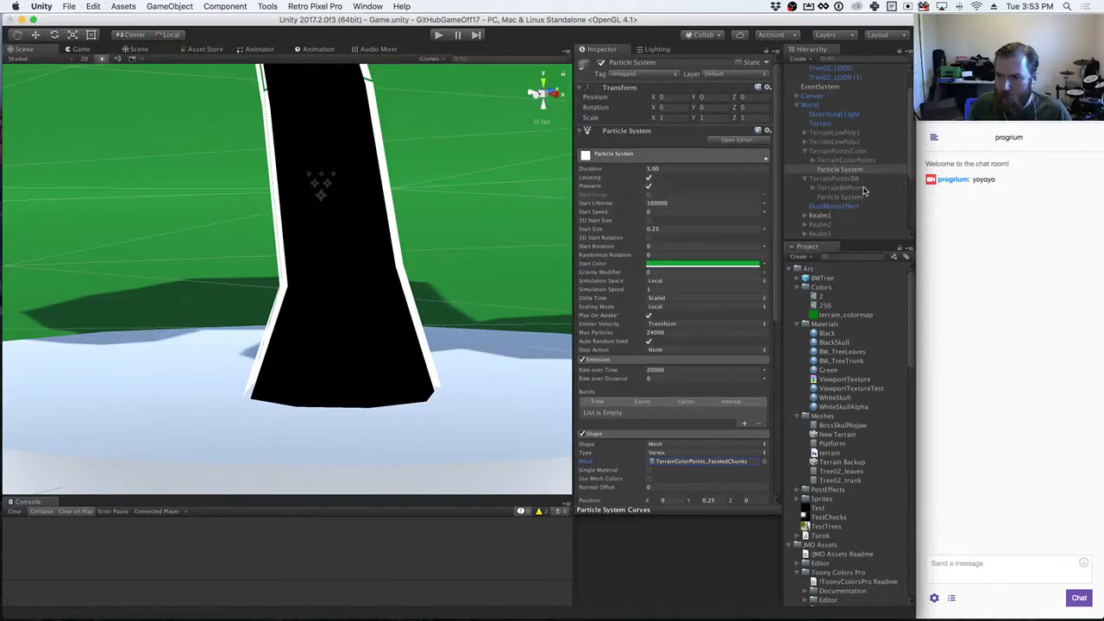
Step: Examine the Low Poly Terrain settings of TerrainLowPoly1 and TerrainLowPoly2
click(835, 141)
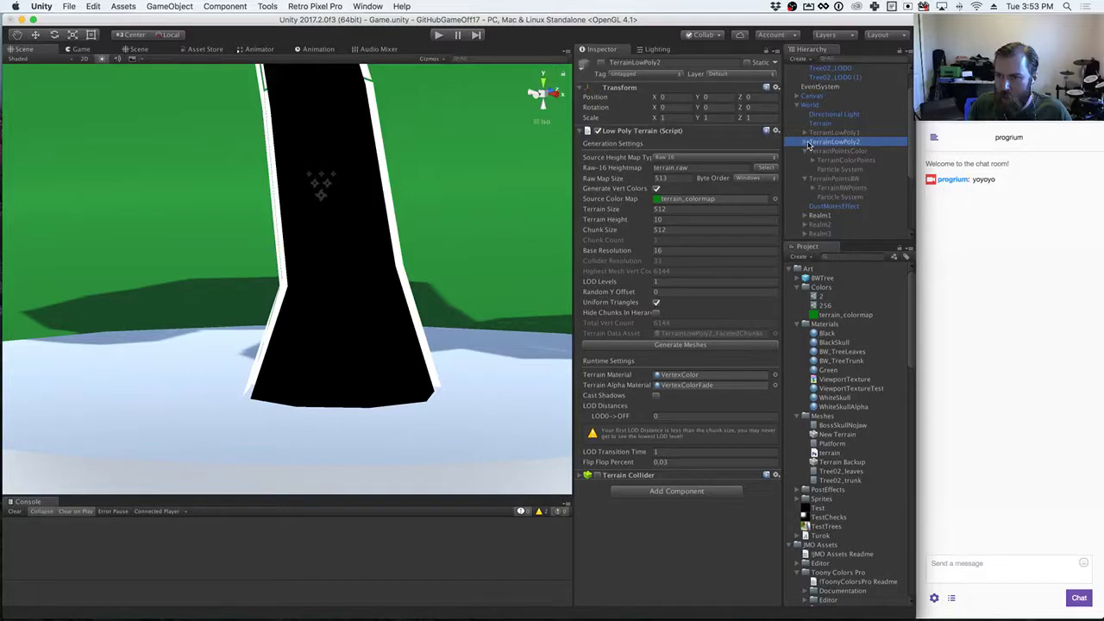
click(803, 143)
click(823, 133)
click(822, 142)
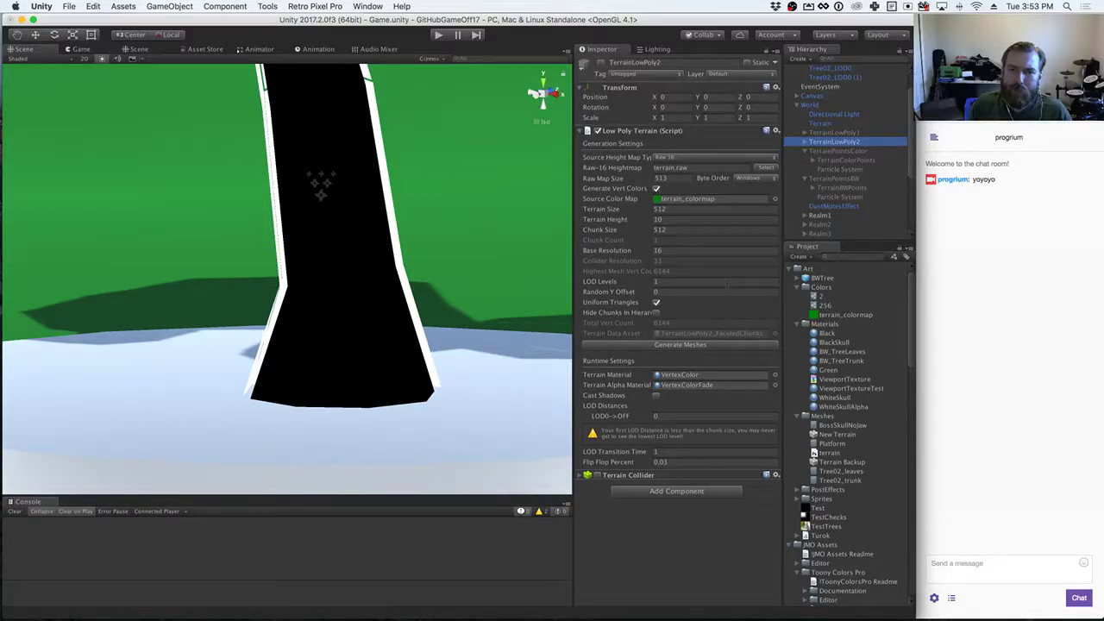
Step: Create a new material named BlackOutline in the Materials folder
click(825, 327)
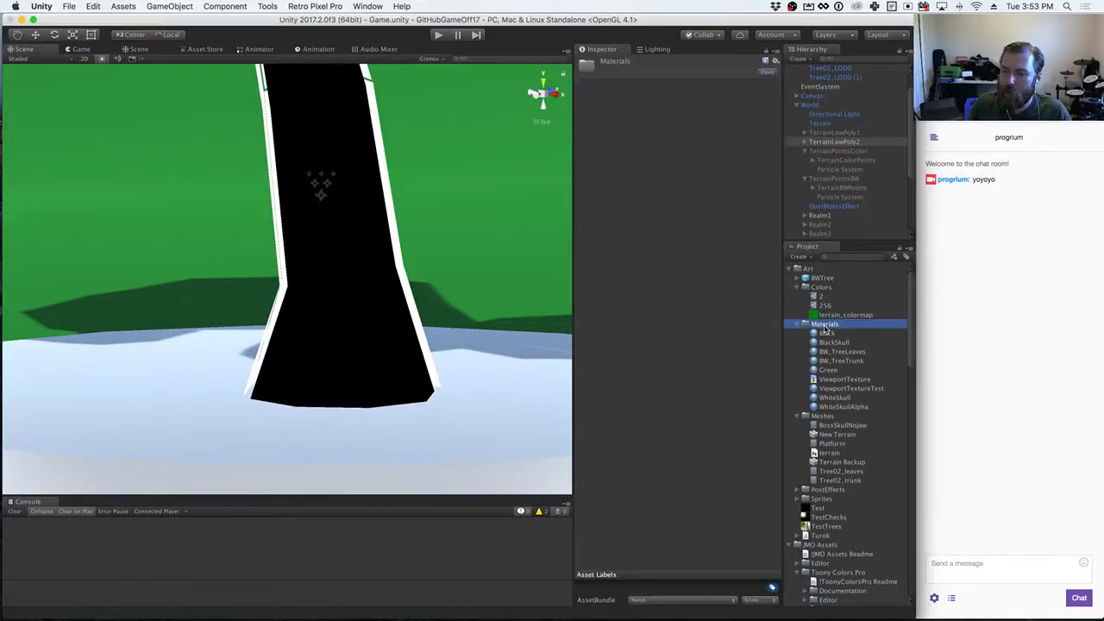
right_click(824, 328)
mouse_move(839, 335)
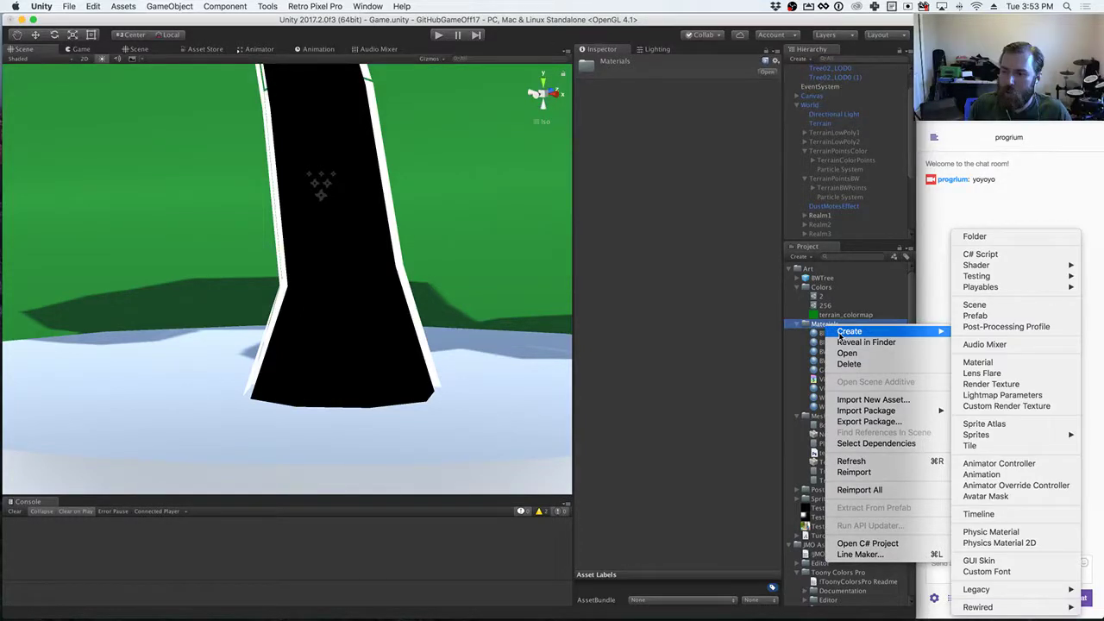
click(978, 362)
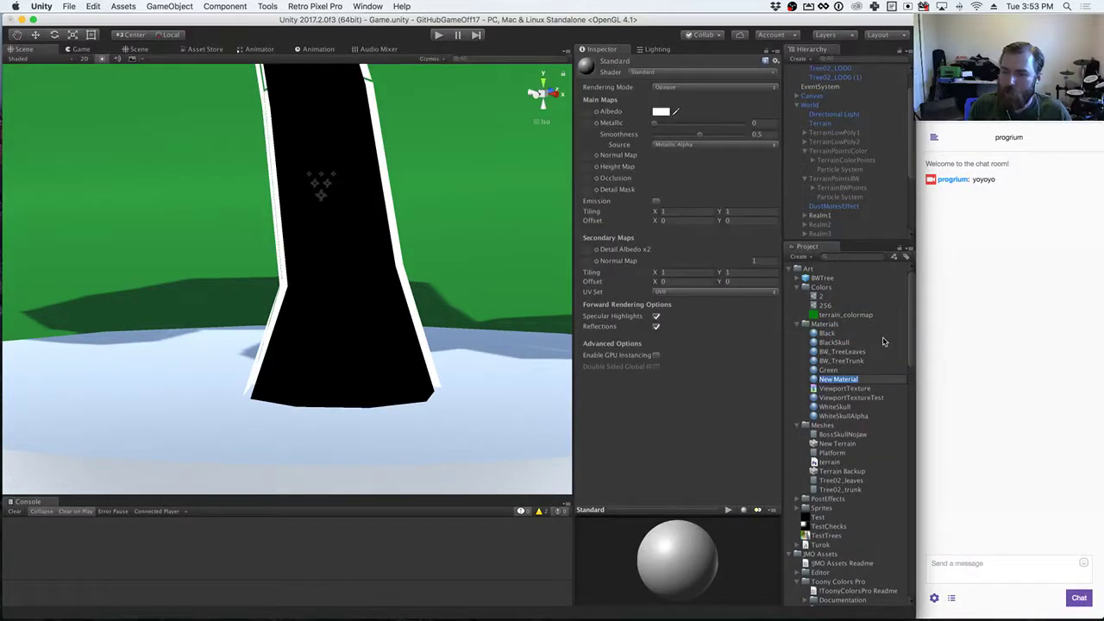
text(BlackOutline)
key(Return)
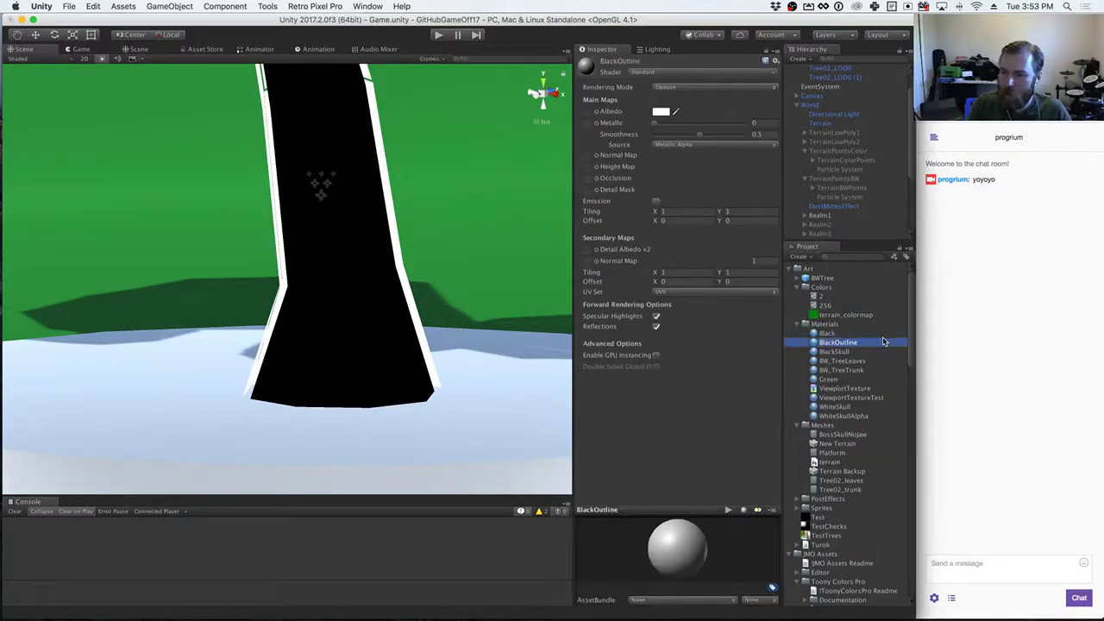
Step: Check the Black material's shader settings and set BlackOutline's shader to Toony Colors Pro 2 Desktop
click(833, 335)
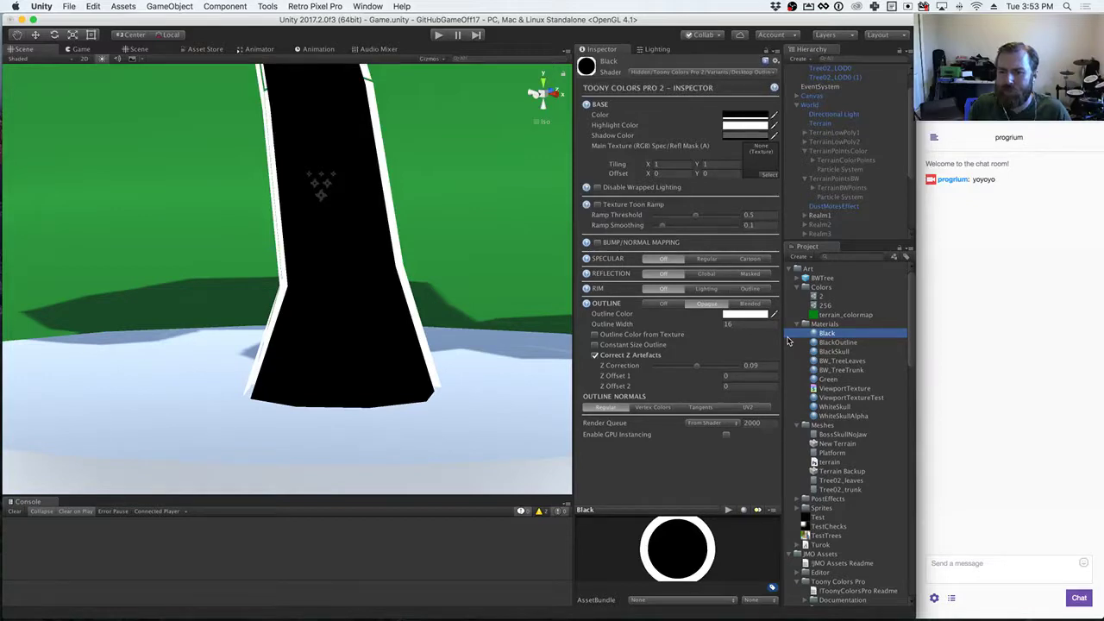
click(838, 342)
click(670, 74)
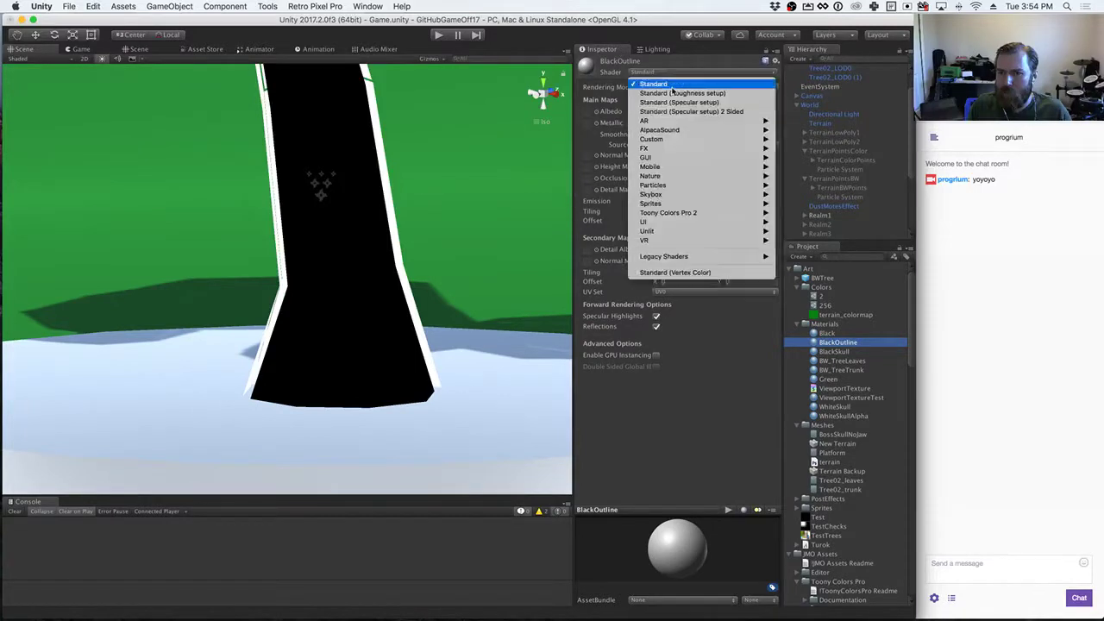
mouse_move(714, 214)
mouse_move(815, 226)
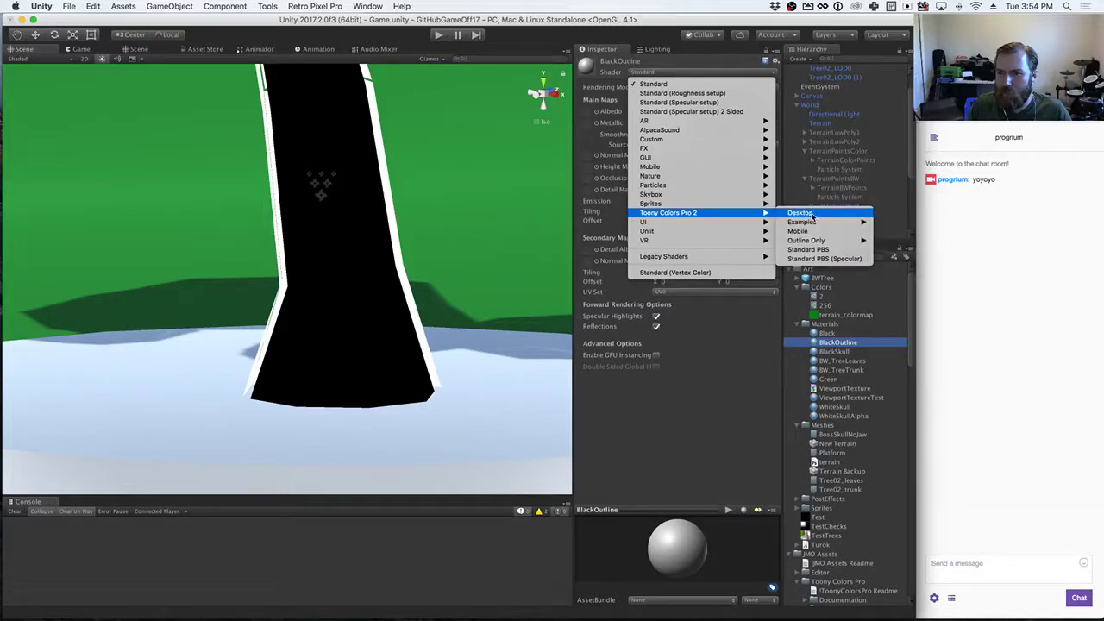
click(800, 213)
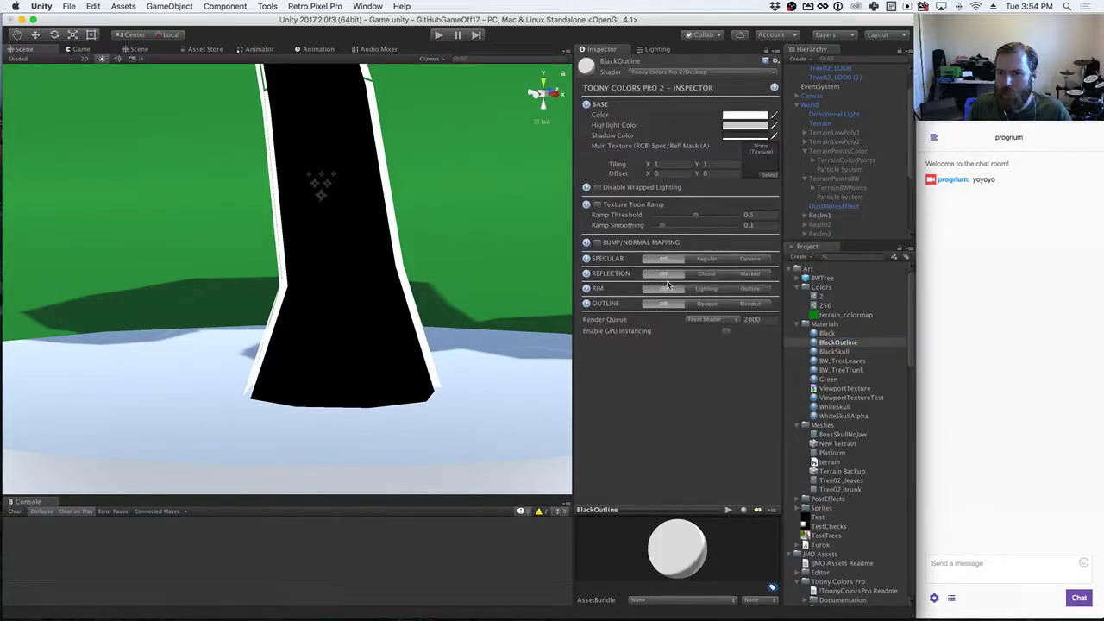
Step: Give the BlackOutline material an opaque white outline with a width of 16
click(704, 305)
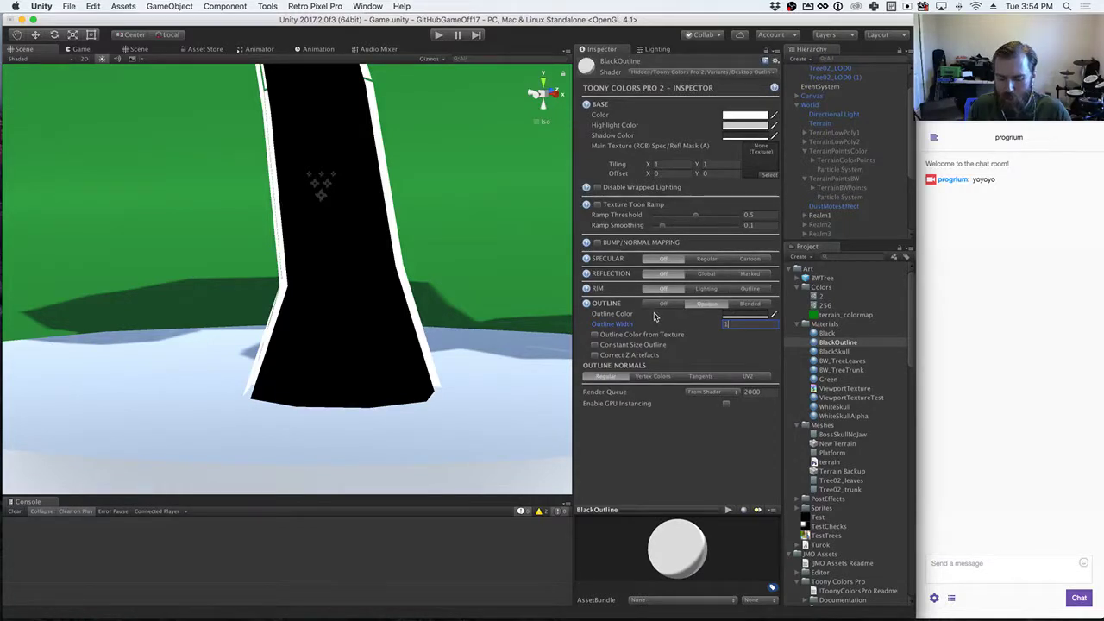
click(746, 314)
drag(714, 228, 616, 164)
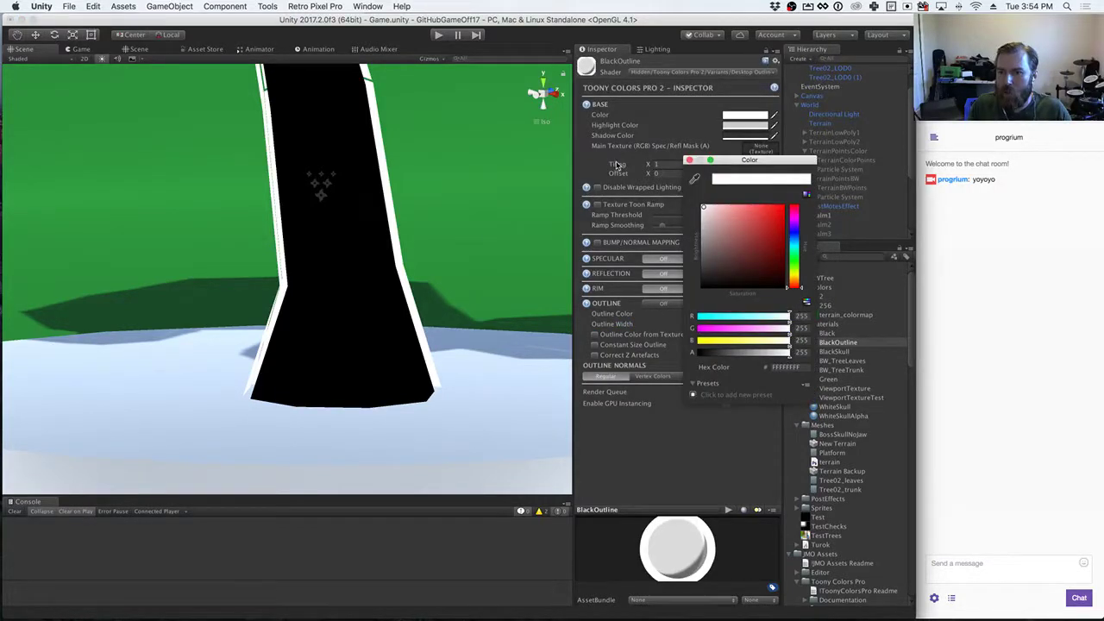
click(690, 161)
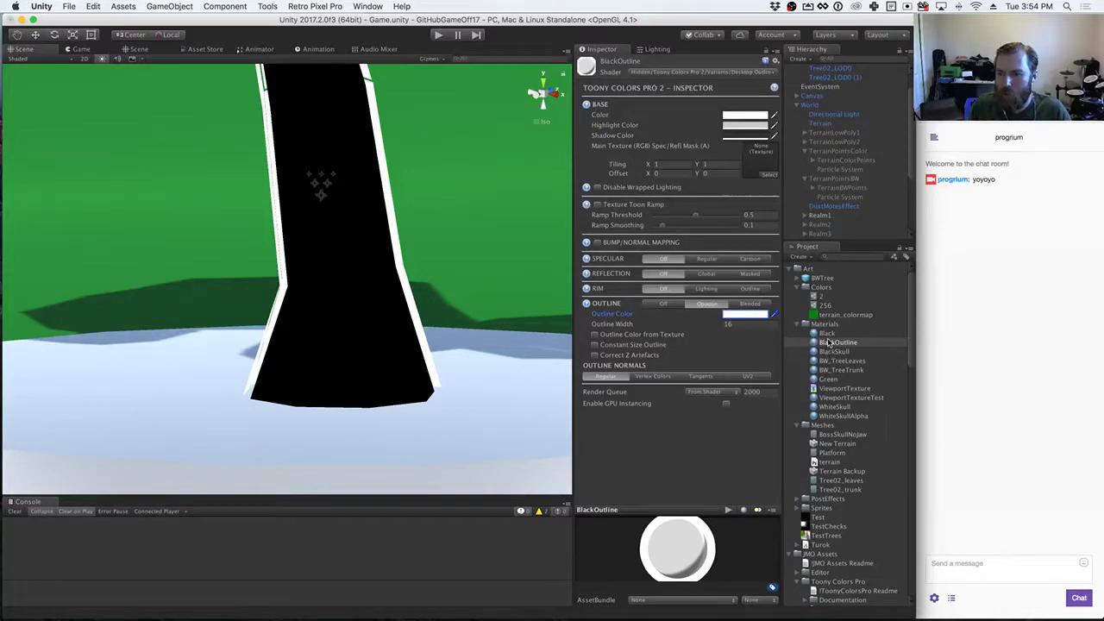
Step: Enable Correct Z Artefacts on BlackOutline with a Z Correction of 0.09, comparing its settings against the Black material
click(828, 336)
click(832, 343)
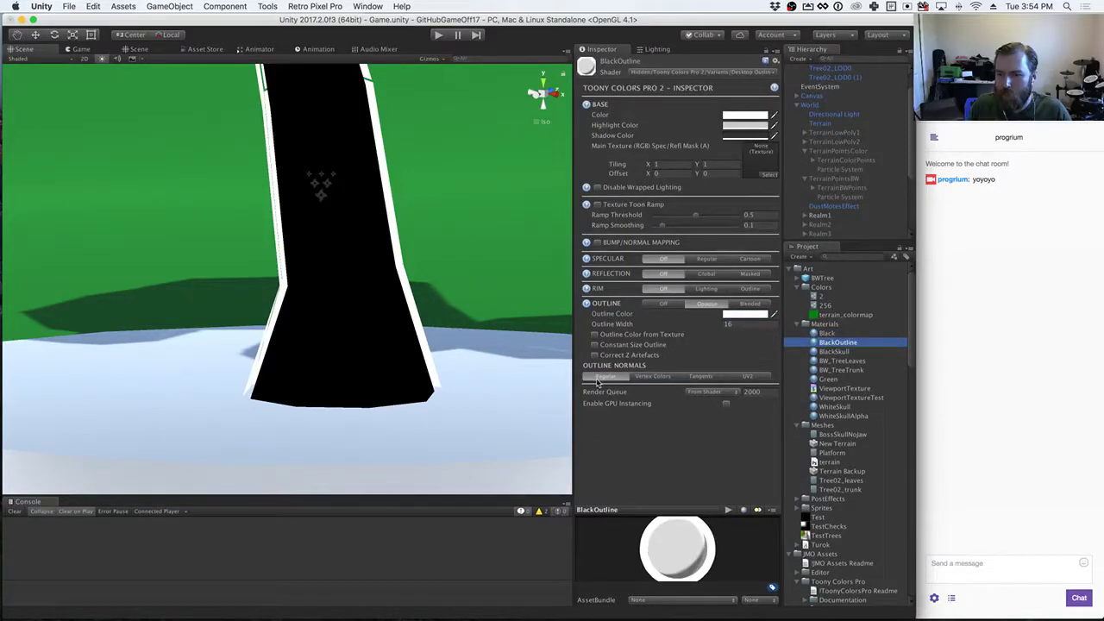
click(594, 356)
drag(688, 366, 699, 363)
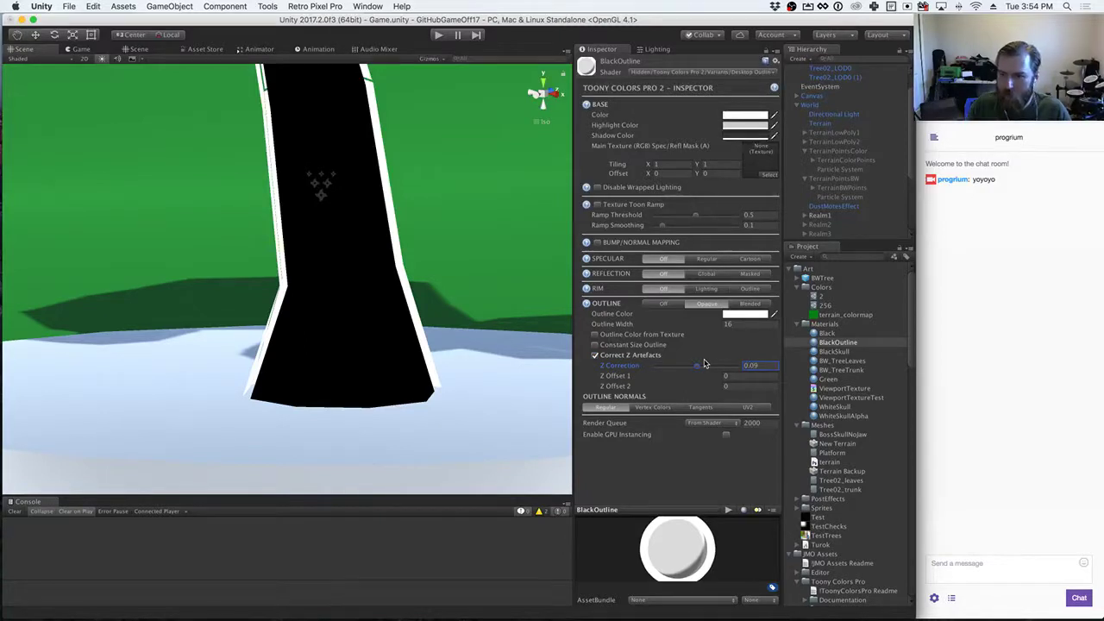
click(825, 335)
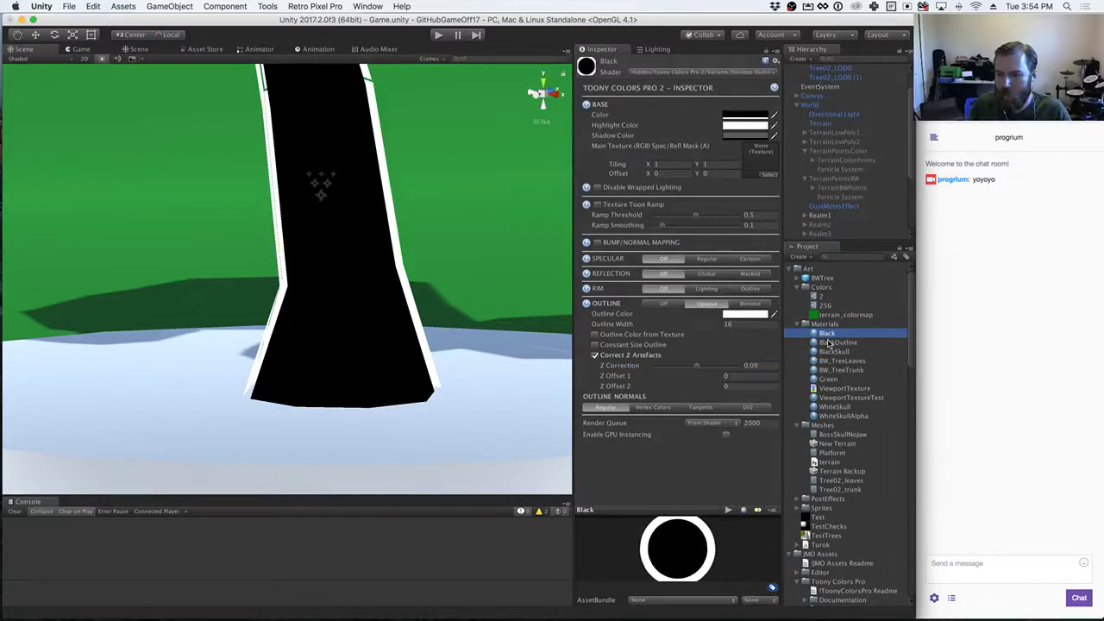
click(828, 344)
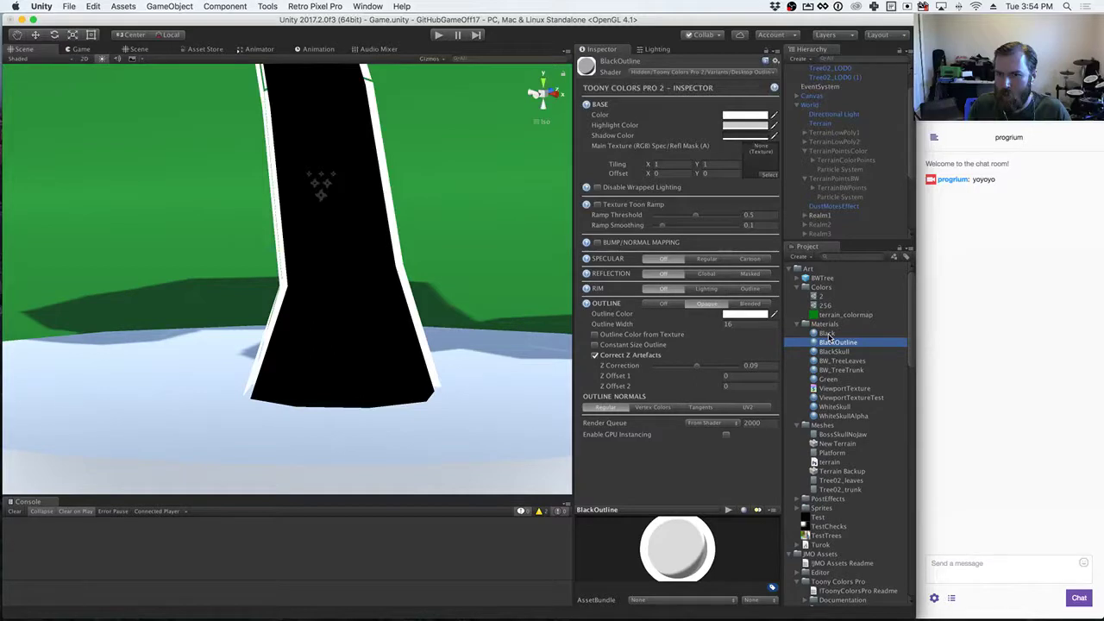
Step: Set BlackOutline's Color, Highlight Color and Shadow Color to black, checking against the Black material
click(828, 334)
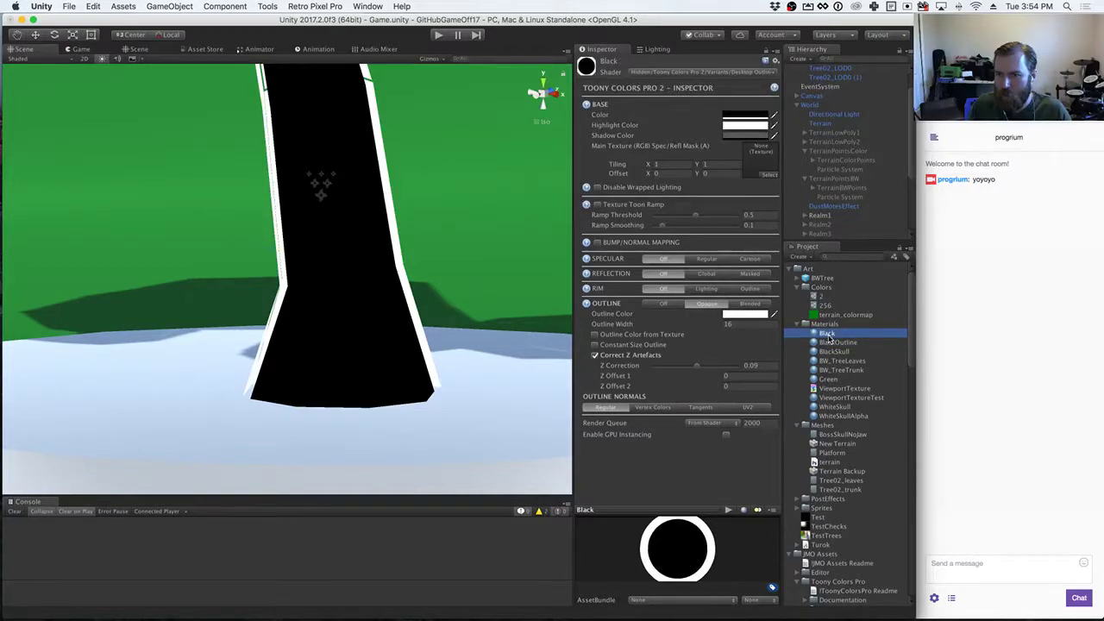
click(830, 343)
click(744, 118)
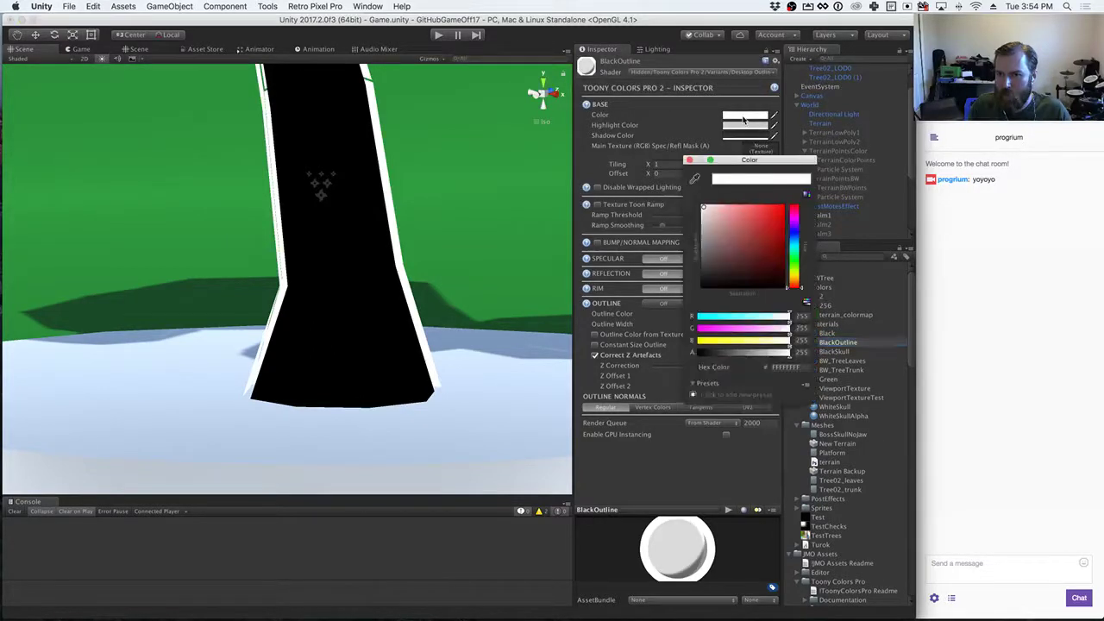
drag(728, 212, 630, 319)
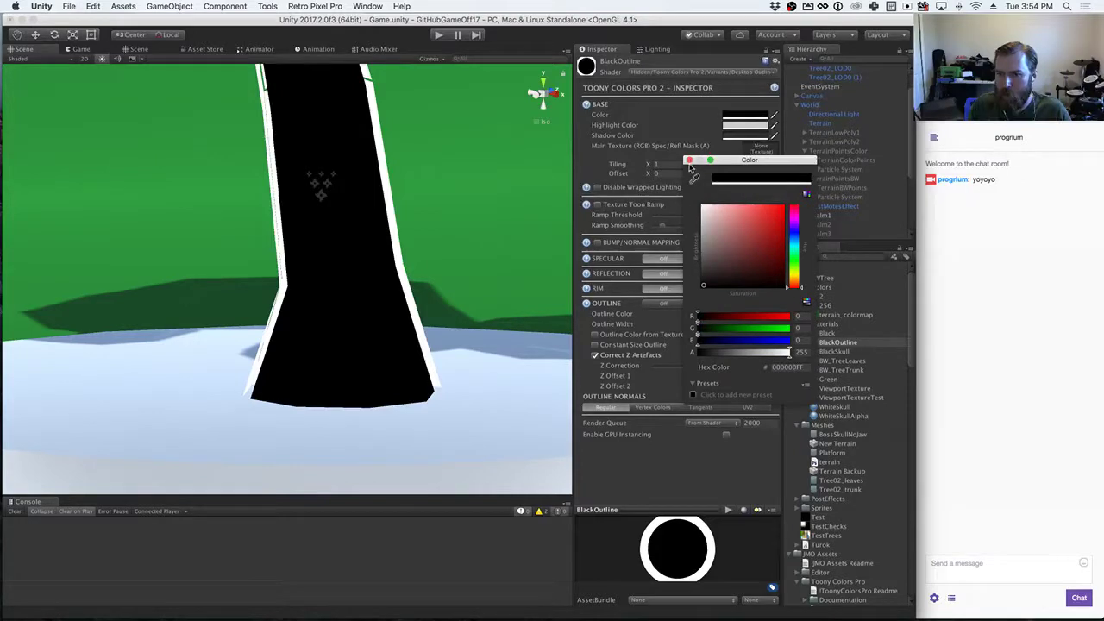
click(690, 160)
click(731, 127)
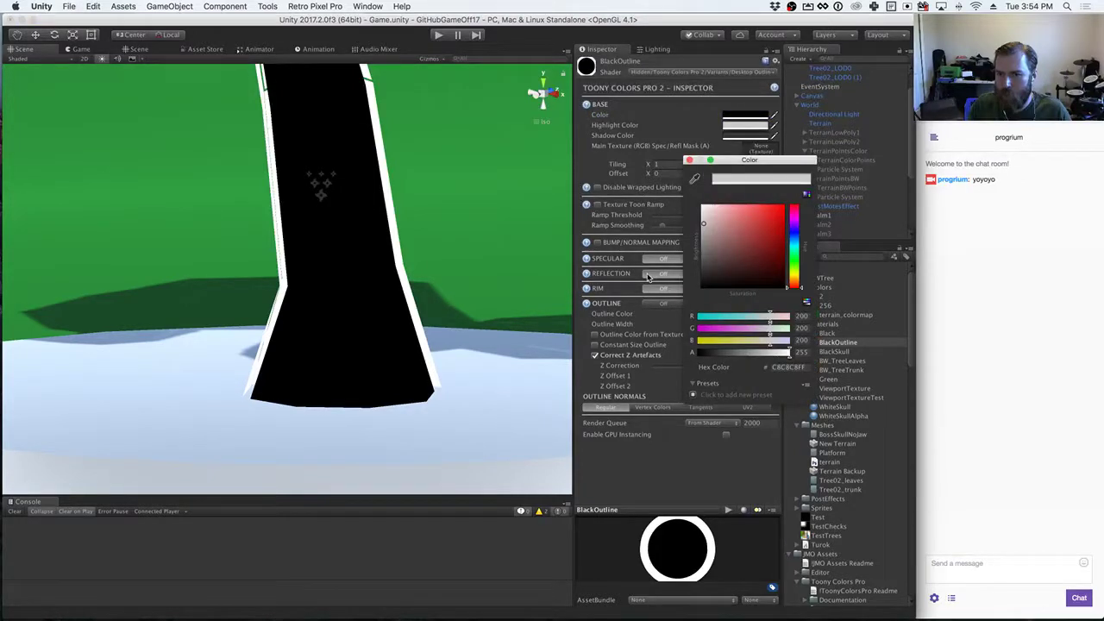
drag(716, 278, 670, 300)
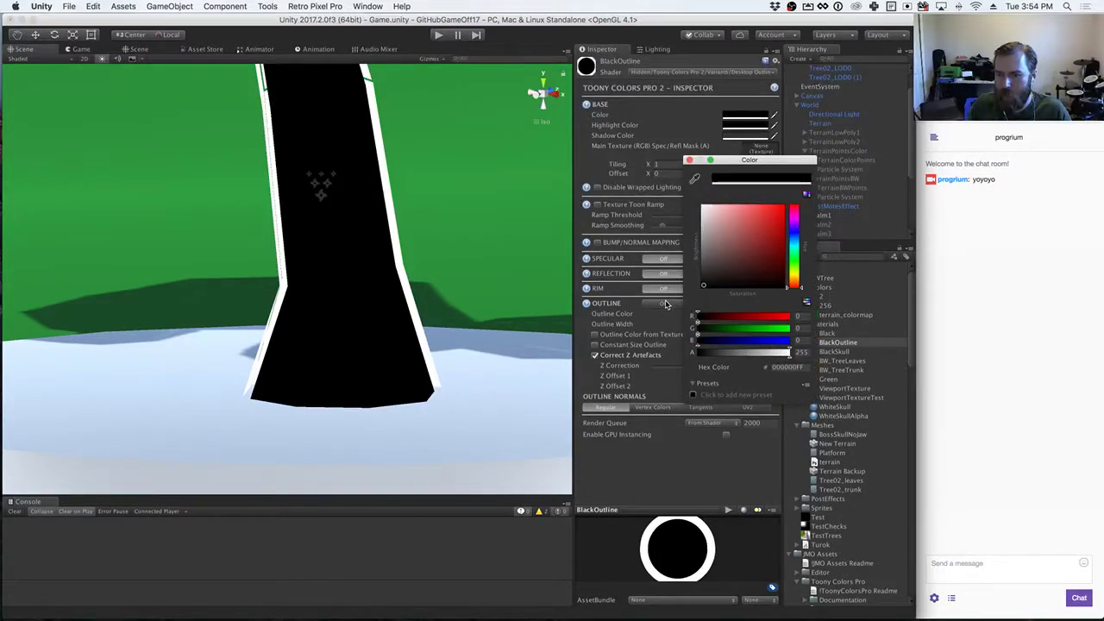
click(690, 160)
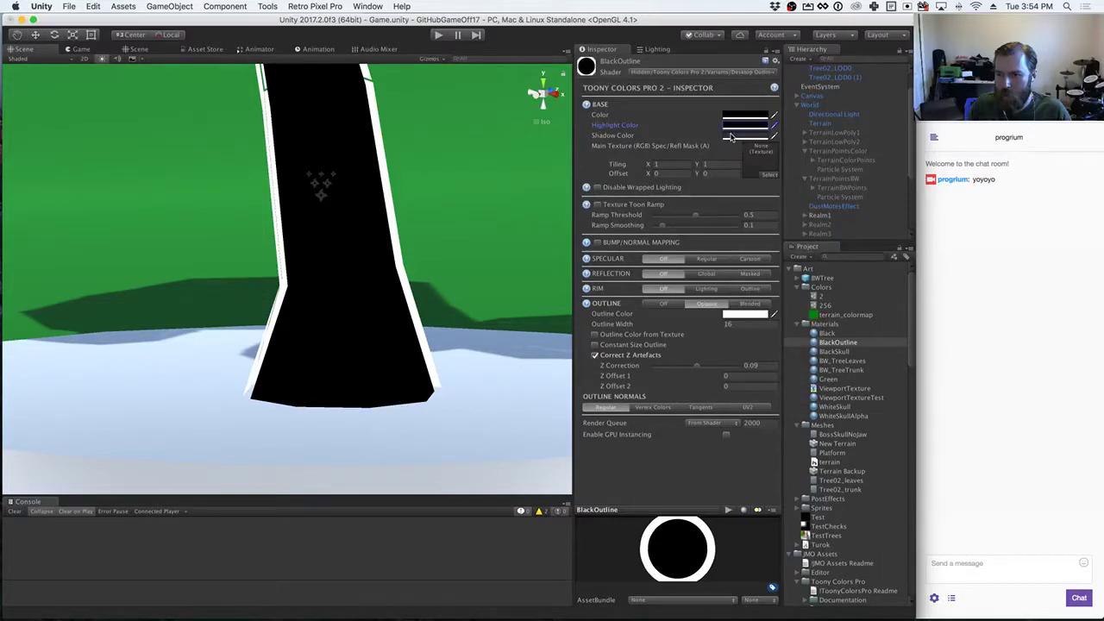
click(731, 136)
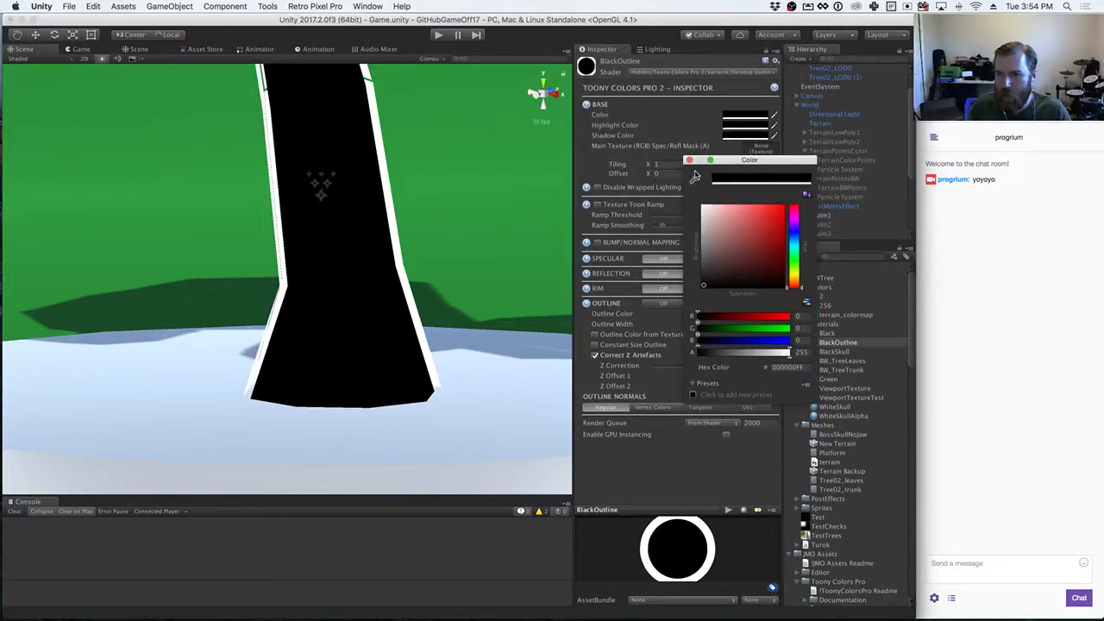
click(689, 161)
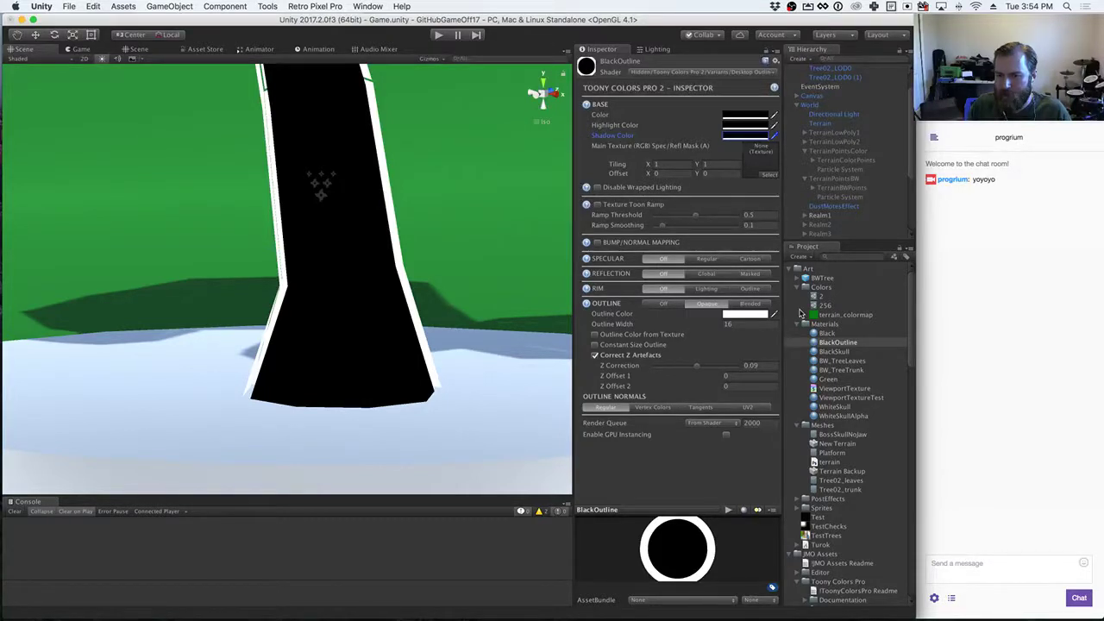
Step: Switch the Black material's shader to Unlit/Color
click(824, 333)
click(674, 72)
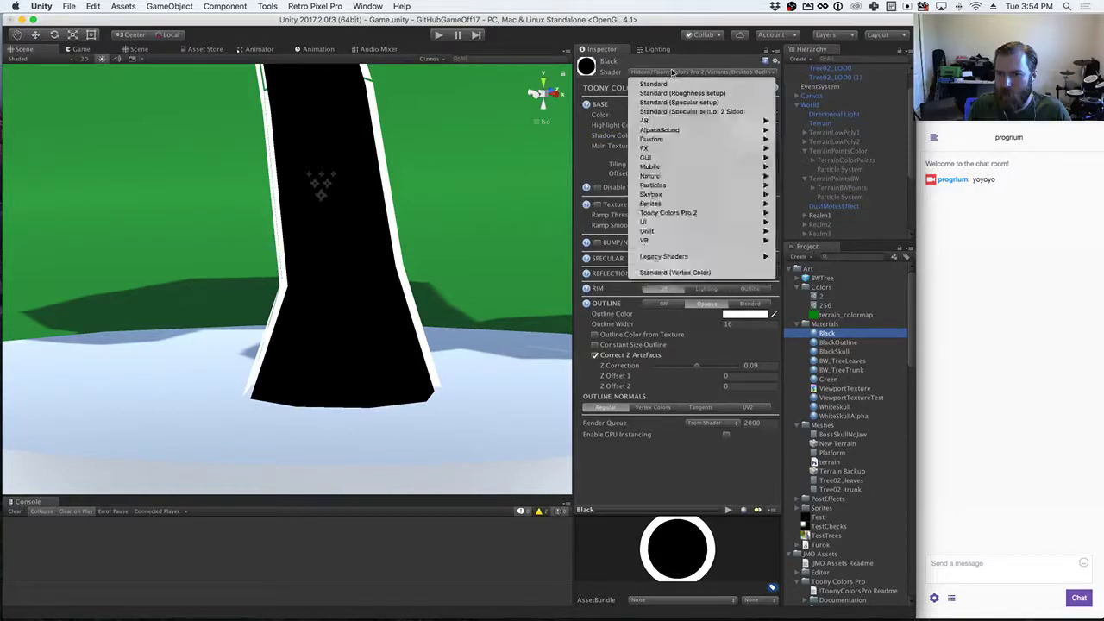
mouse_move(738, 222)
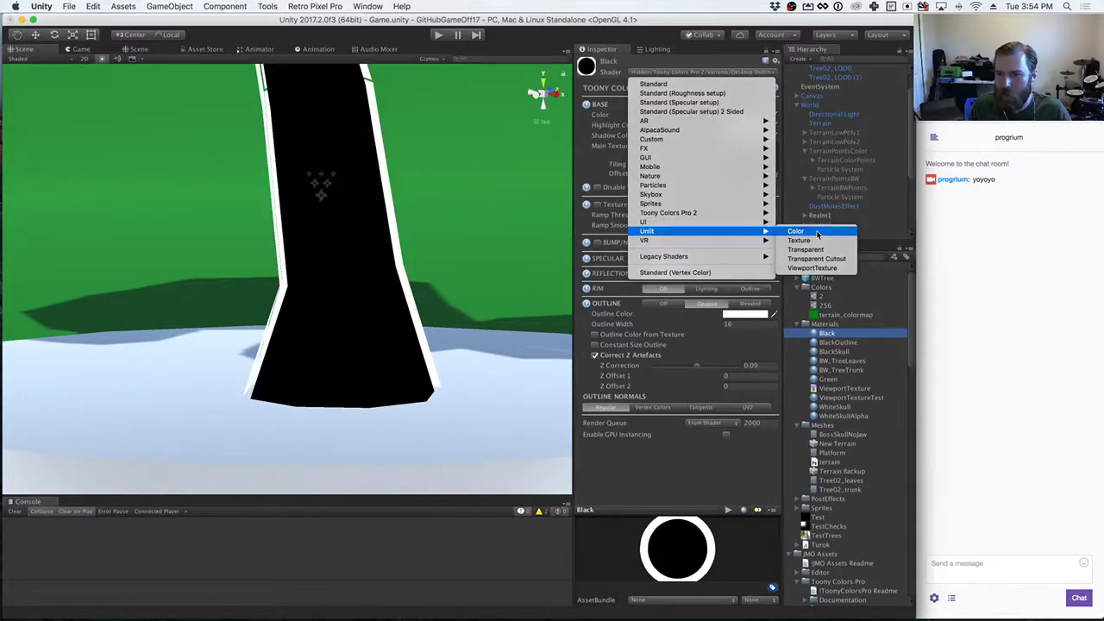
click(798, 231)
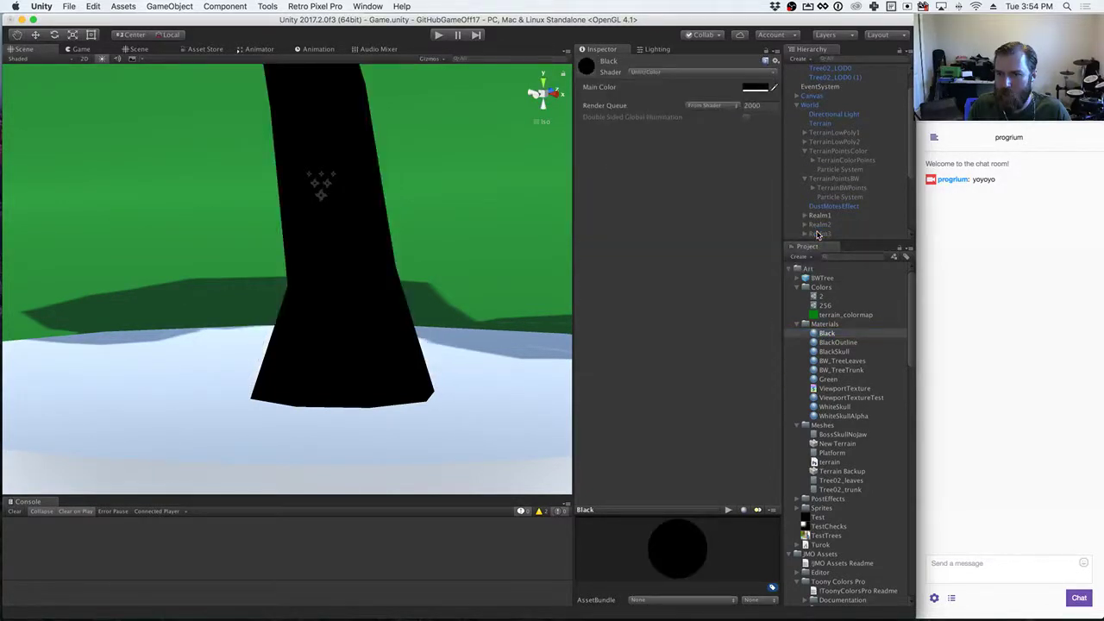
Step: Assign BlackOutline as the material of BWTree's trunk object Tree02_LOD0 and save the scene
scroll(807, 143, up, 2)
click(839, 107)
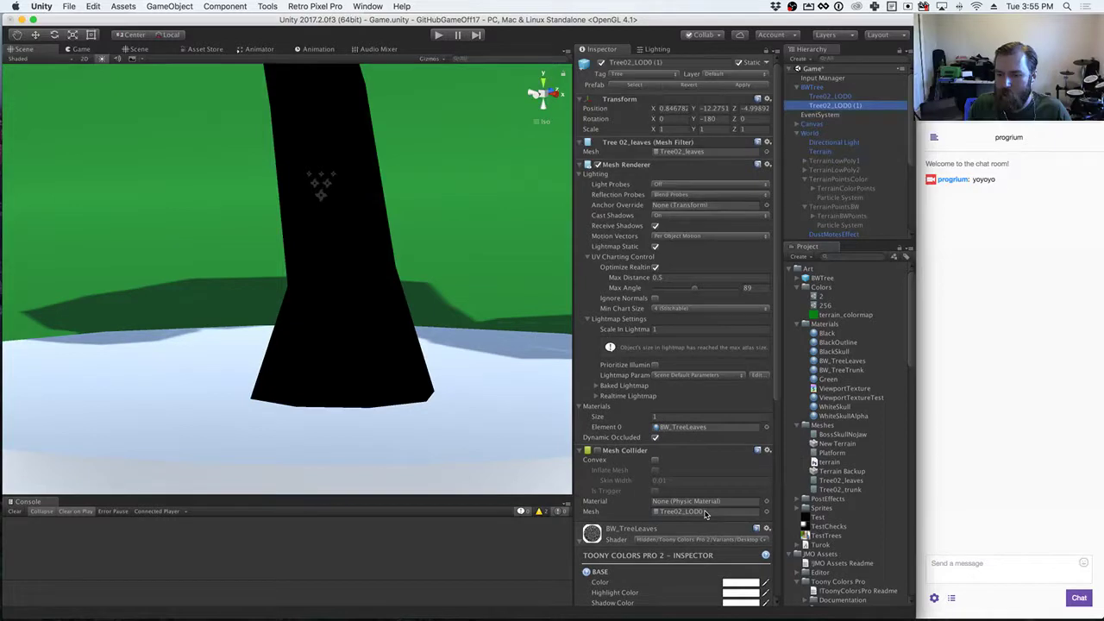
click(824, 97)
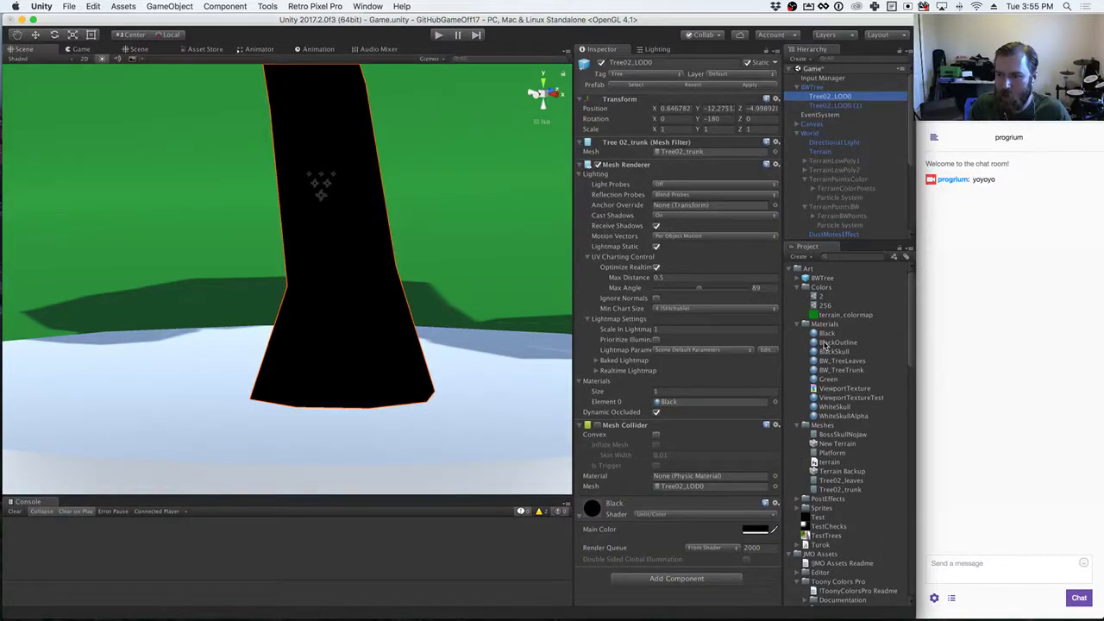
drag(836, 343, 687, 406)
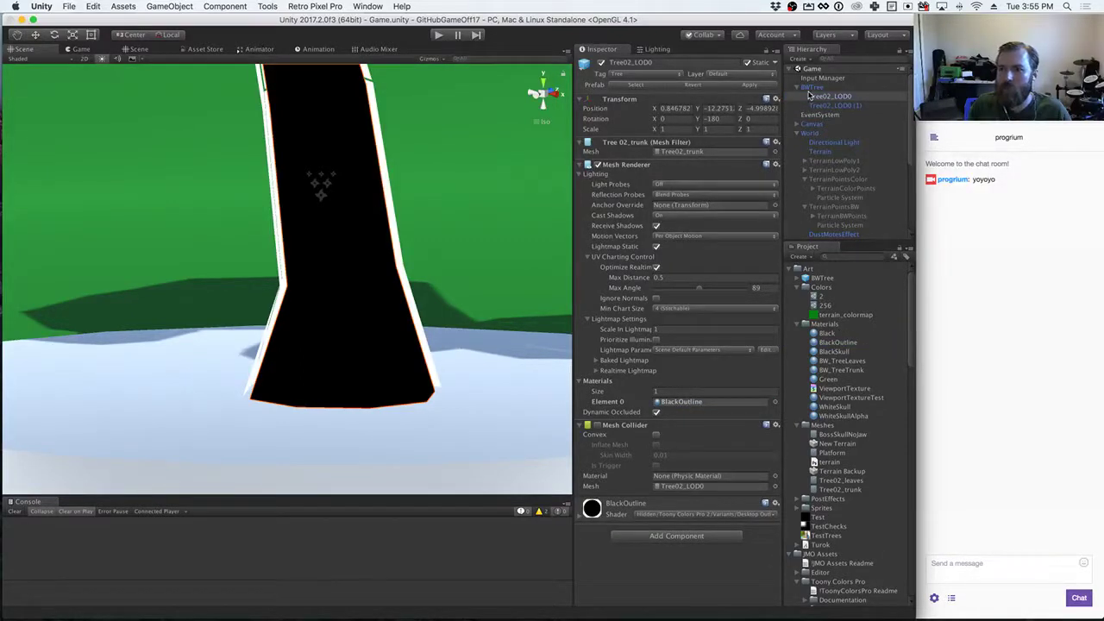
click(812, 87)
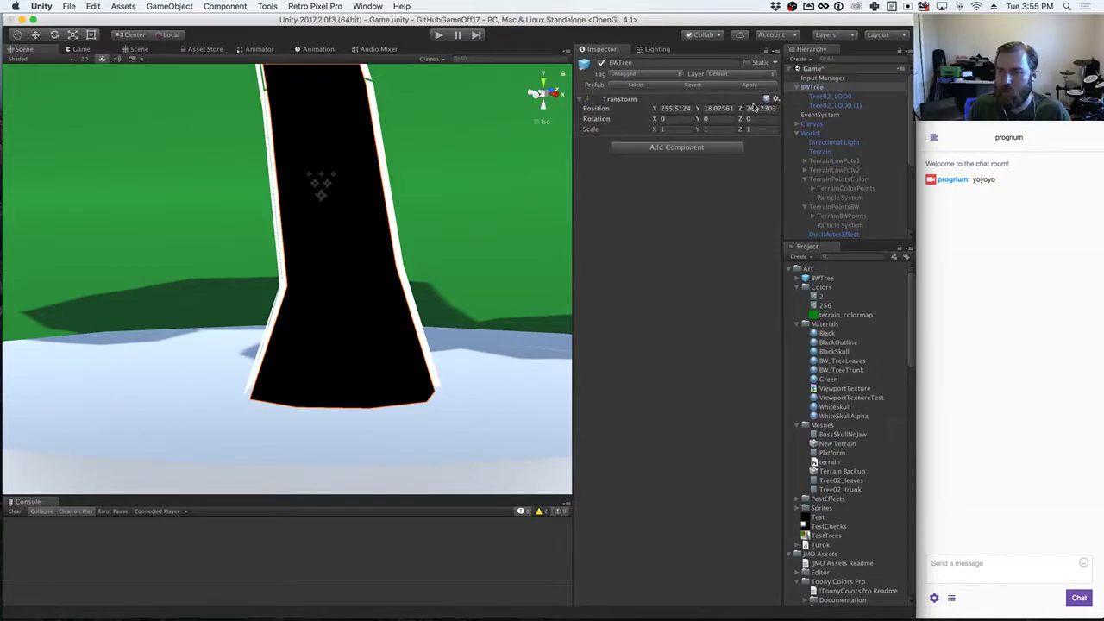
key(super+s)
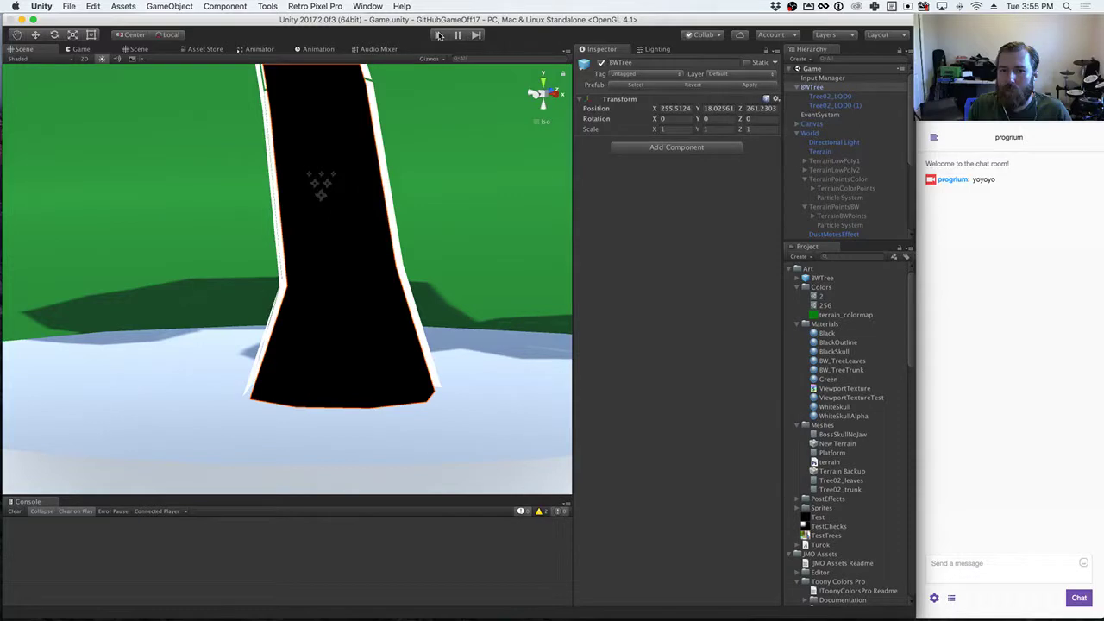
Step: Run the game and examine the settings of the particle system under TerrainPointsColor
click(440, 34)
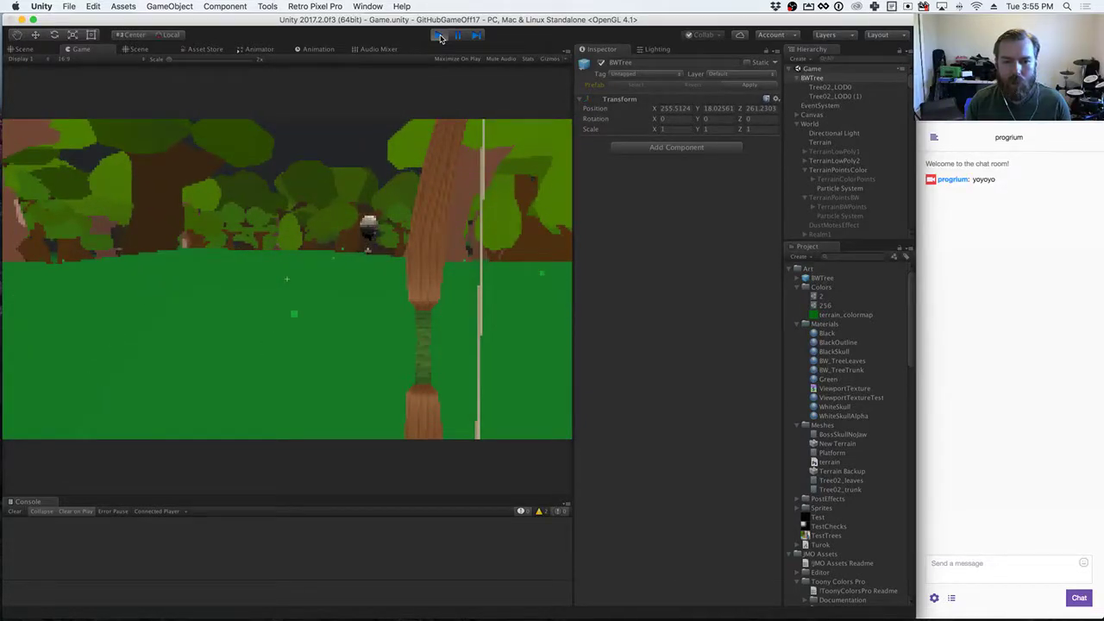
click(839, 188)
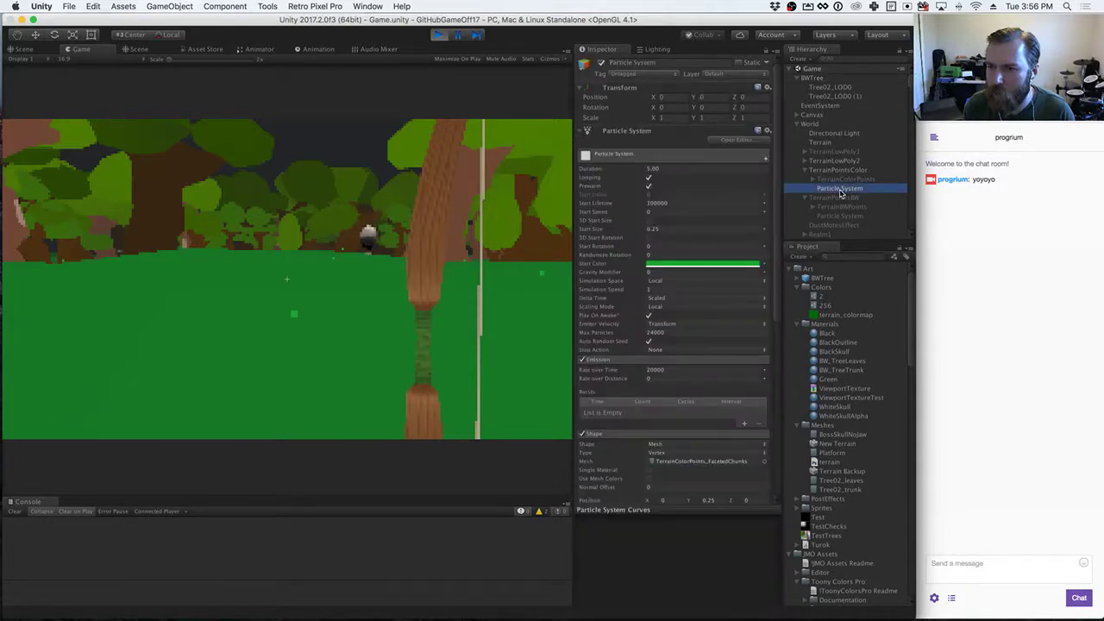
scroll(691, 284, down, 3)
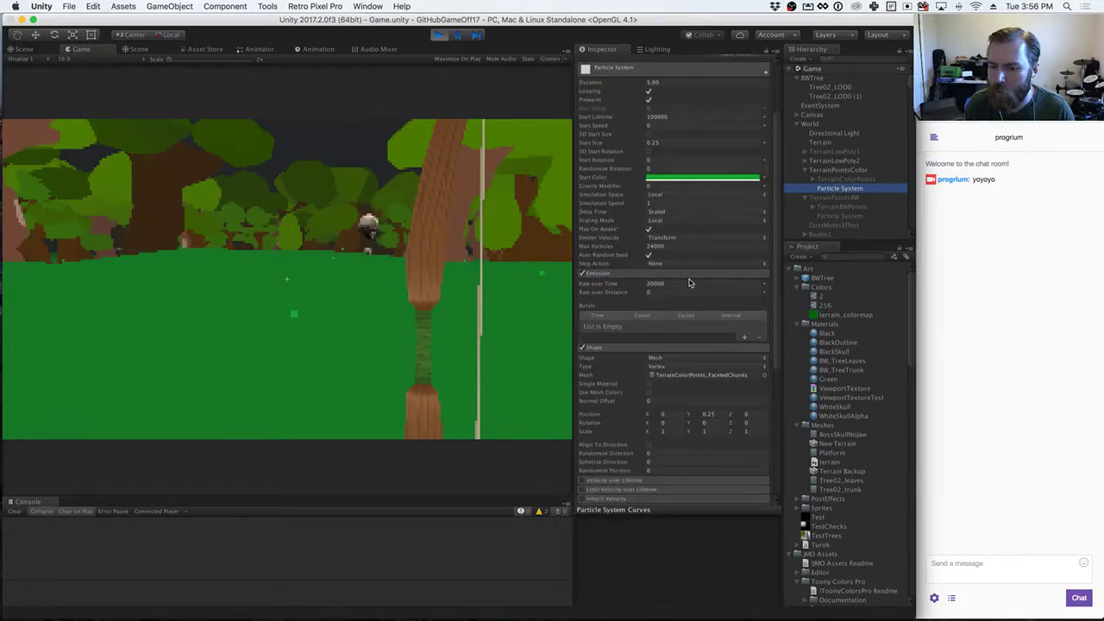
scroll(676, 219, up, 3)
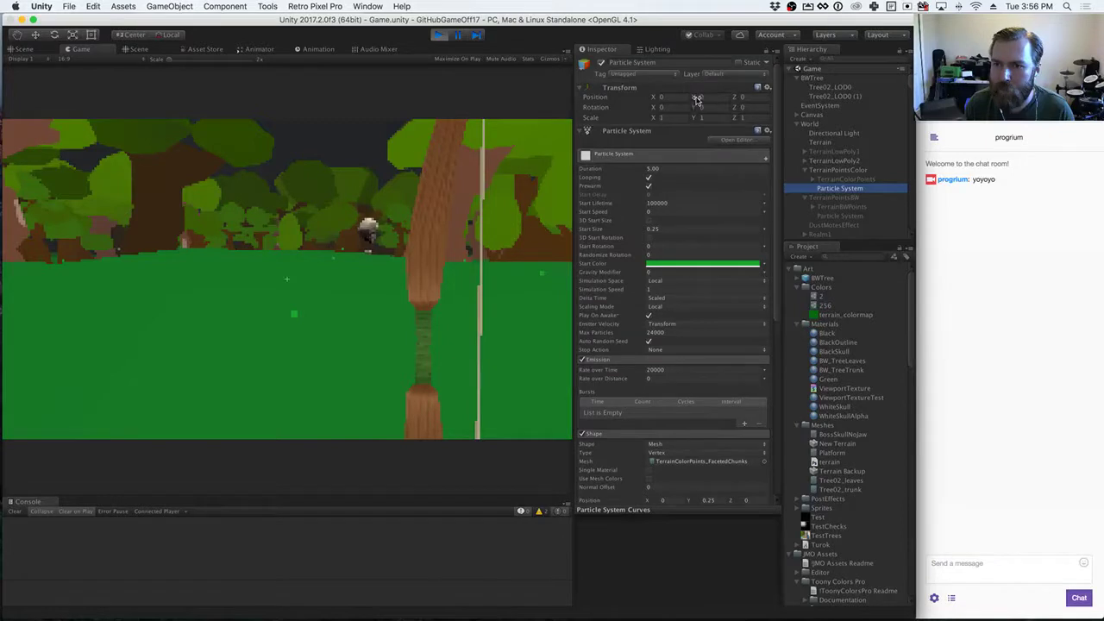
Step: Try Y positions of 0.2, -0.25 and -0.2 on the TerrainPointsColor particle system while the game runs
text(0.2)
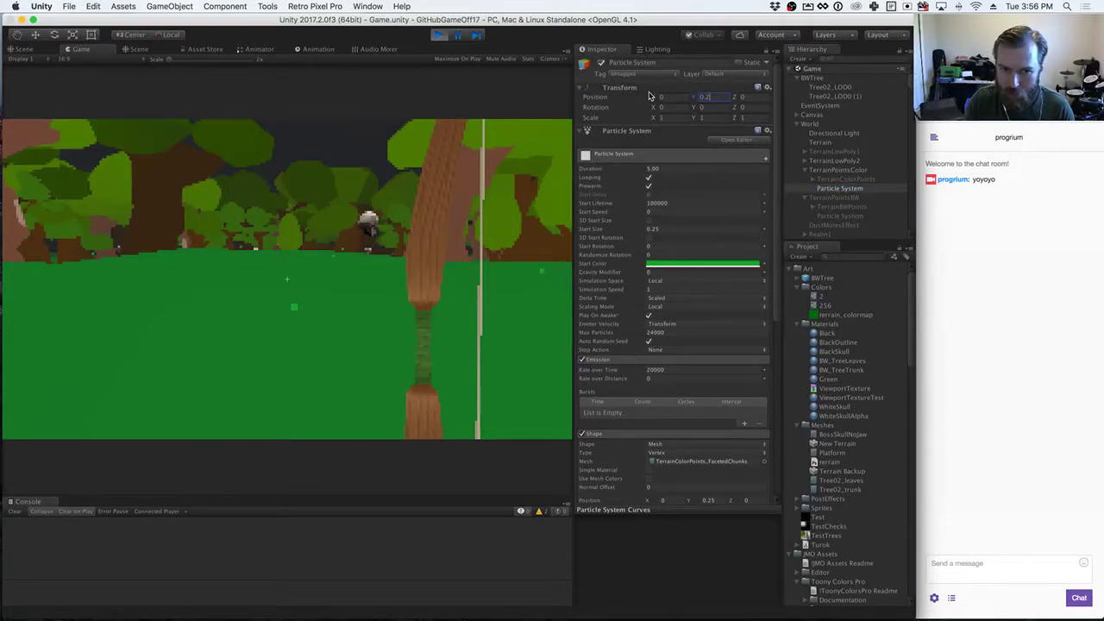
key(Home)
text(-)
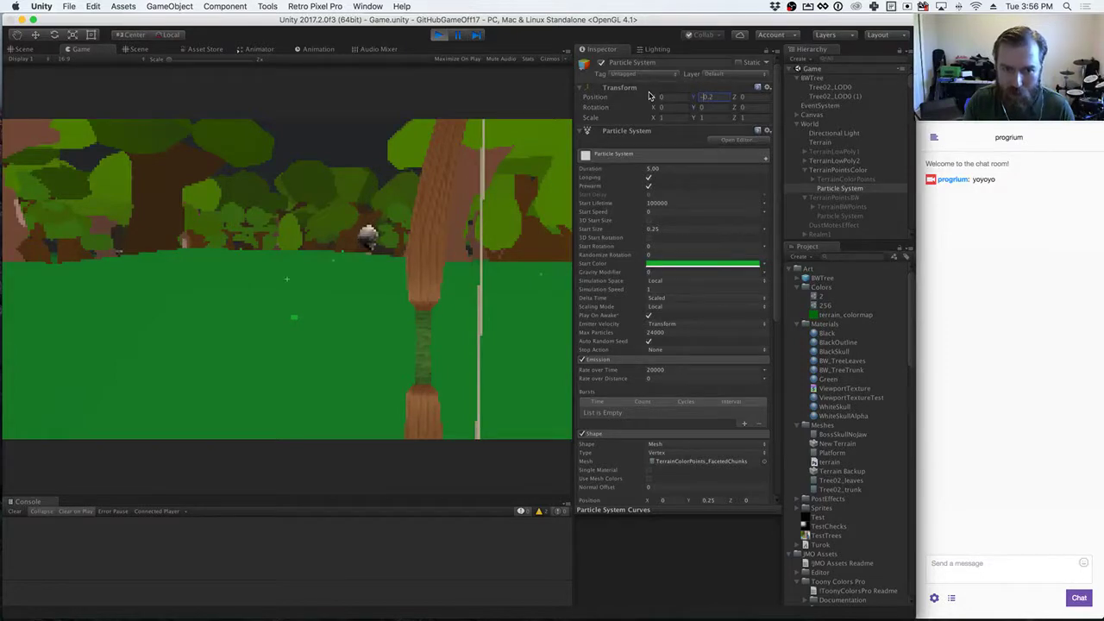
key(End)
text(5)
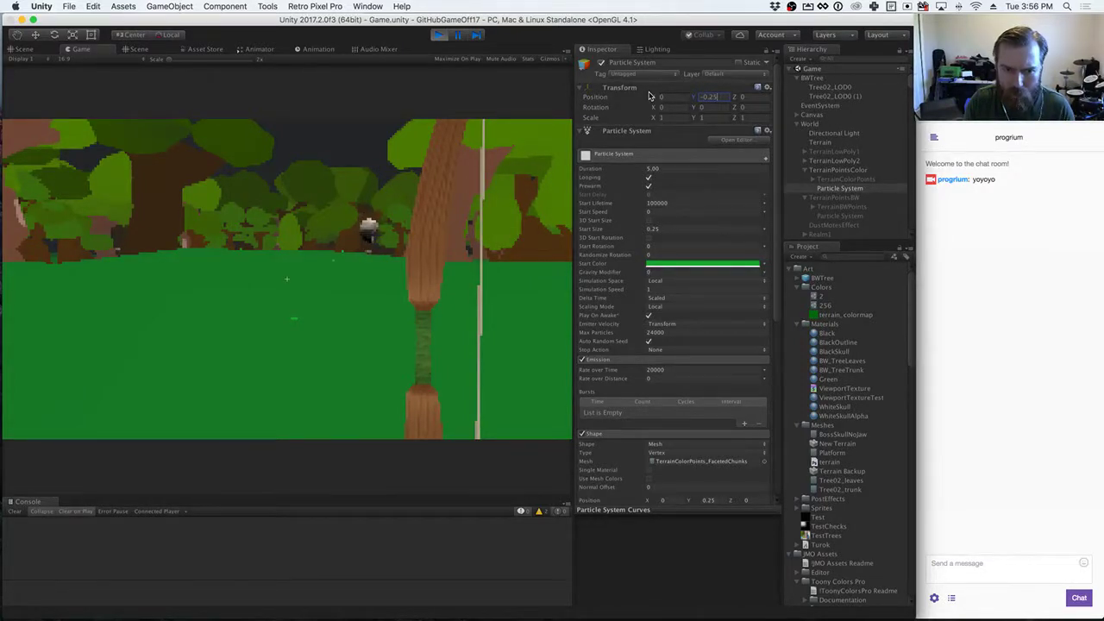
key(BackSpace)
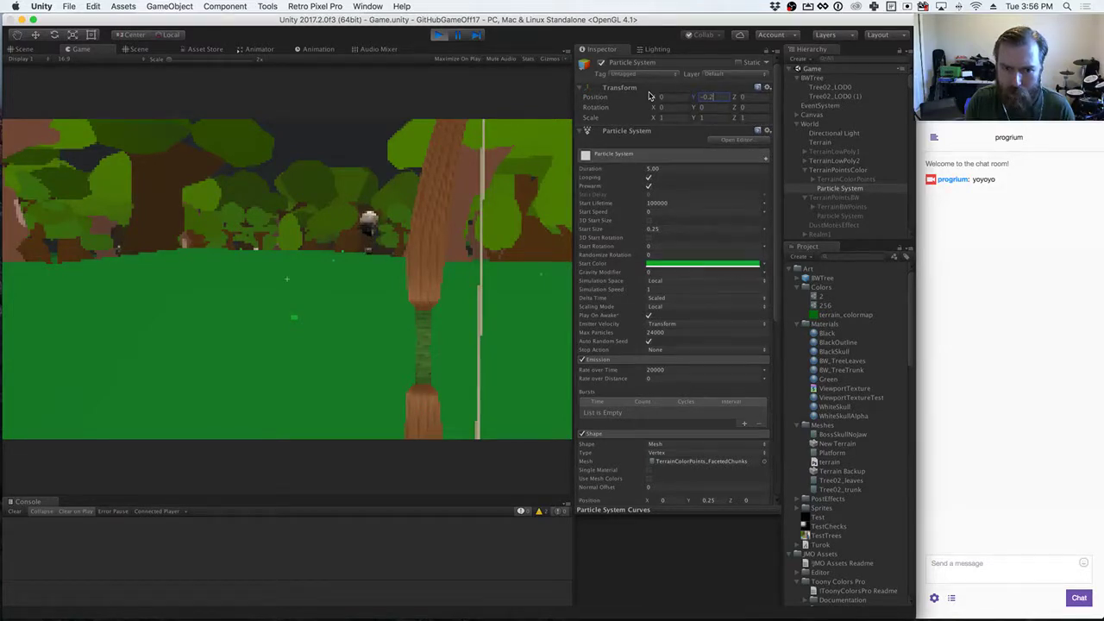
Step: Play-test the green and black realms in the running game, and stop play mode
click(426, 250)
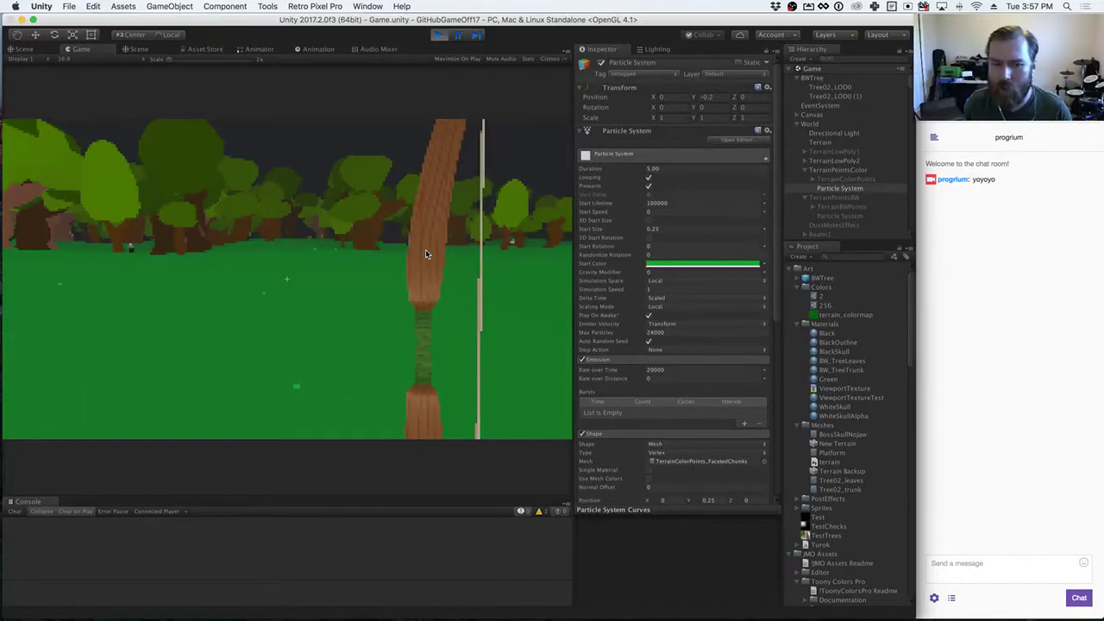
click(439, 35)
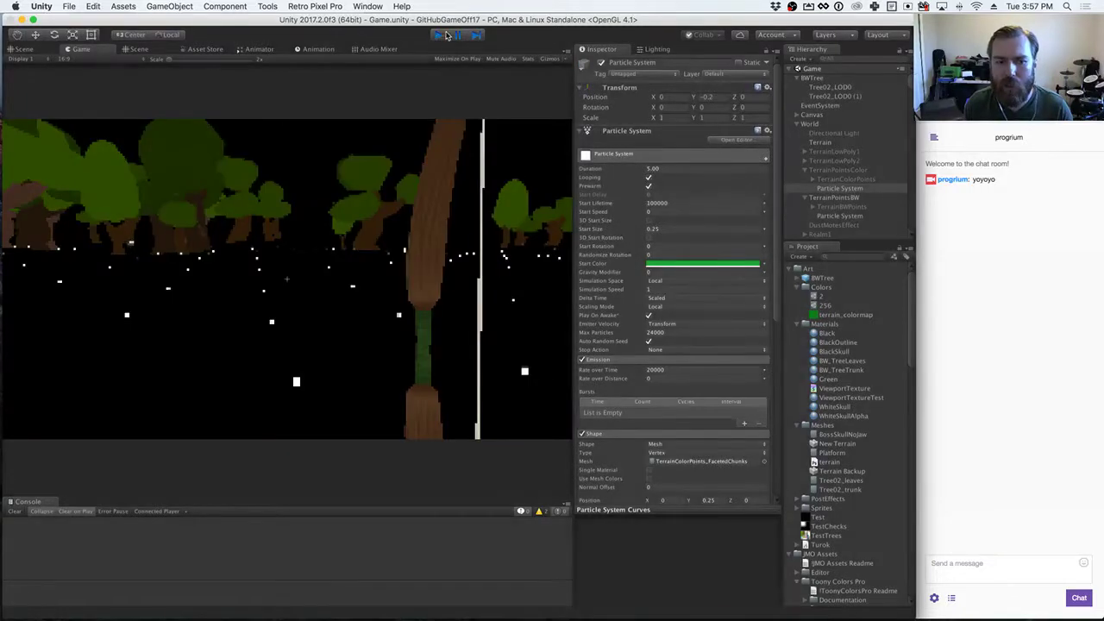
click(440, 35)
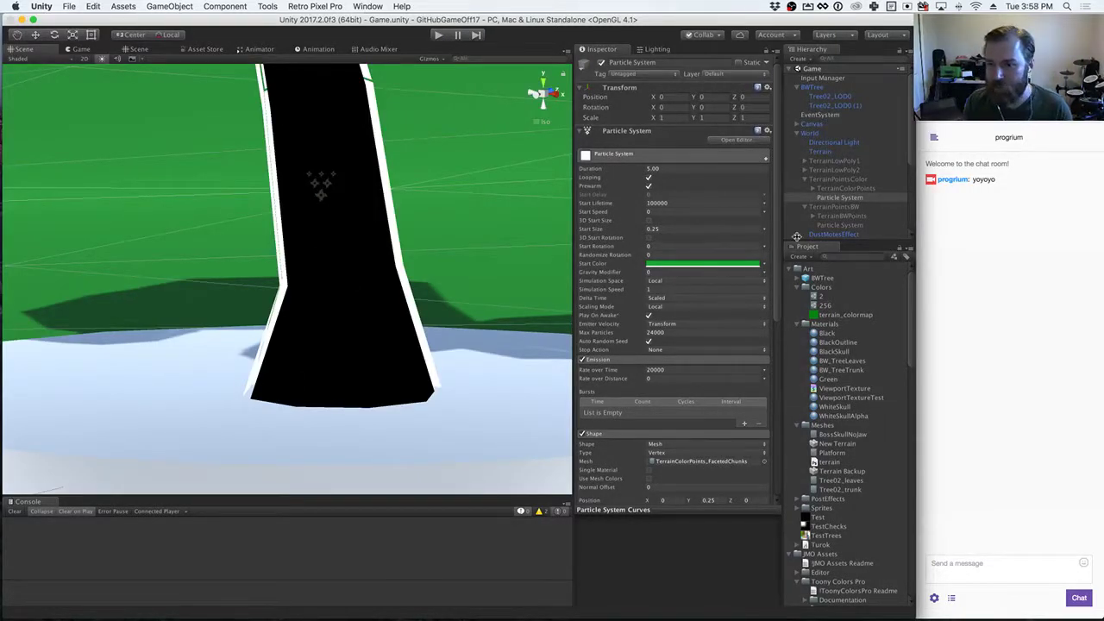
Step: Set the emission Rate over Time of the TerrainPointsBW particle system to 48000
click(833, 224)
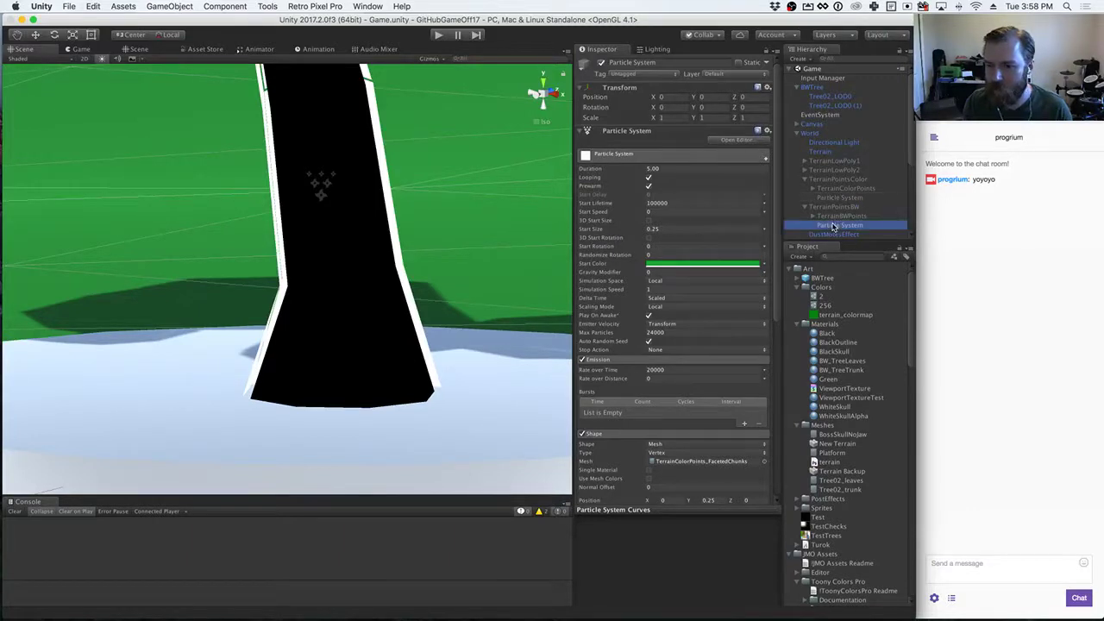
click(617, 361)
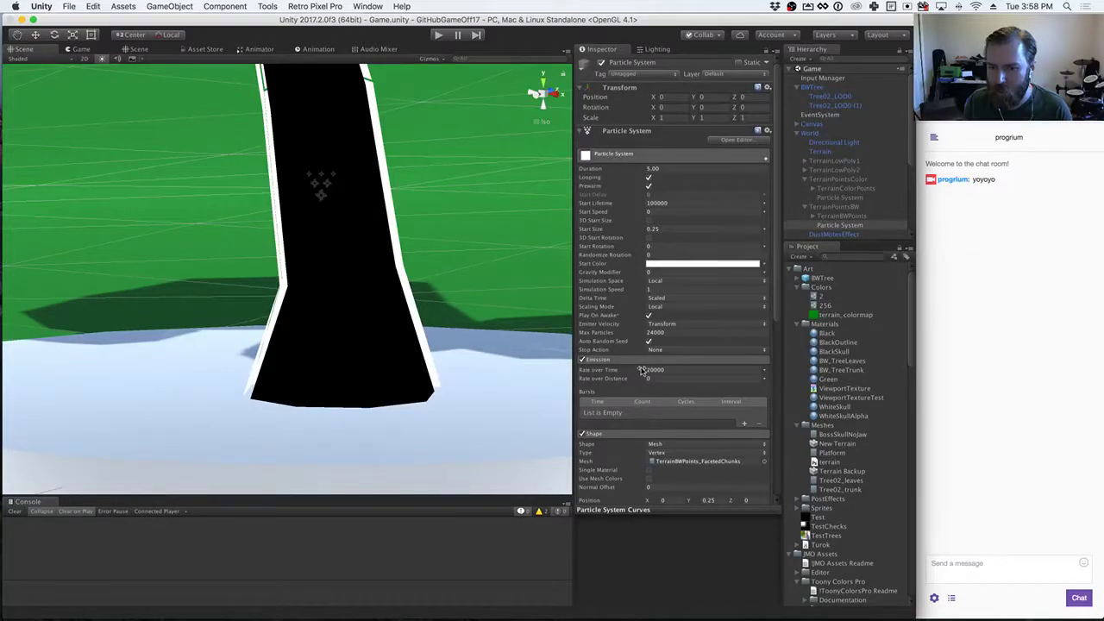
text(30000)
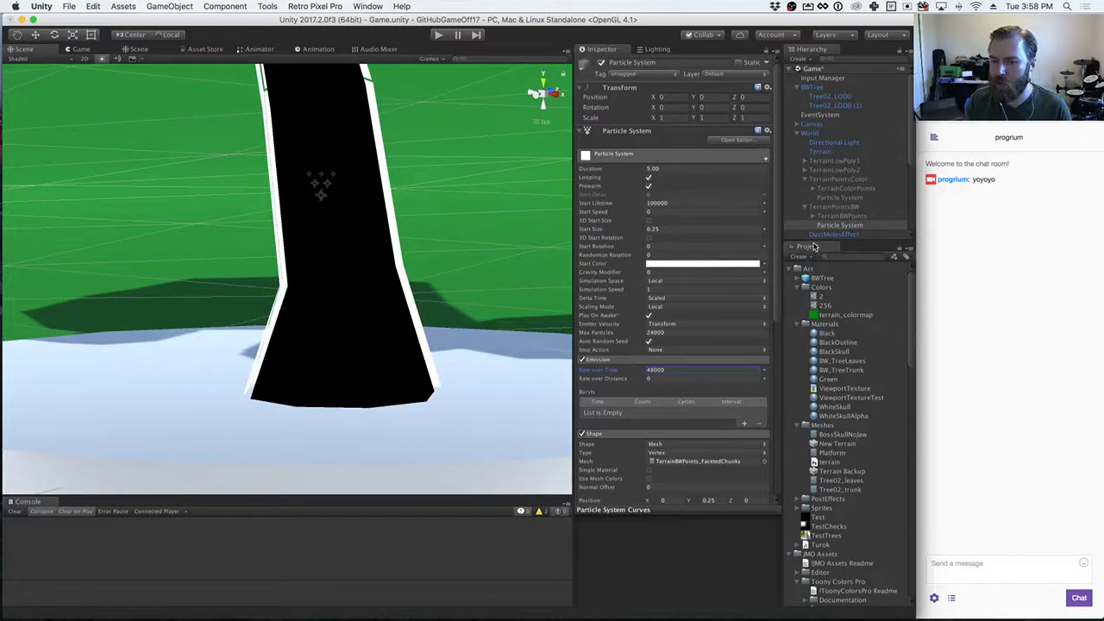
Step: Set the emission Rate over Time of the TerrainPointsColor particle system to 24000
click(835, 199)
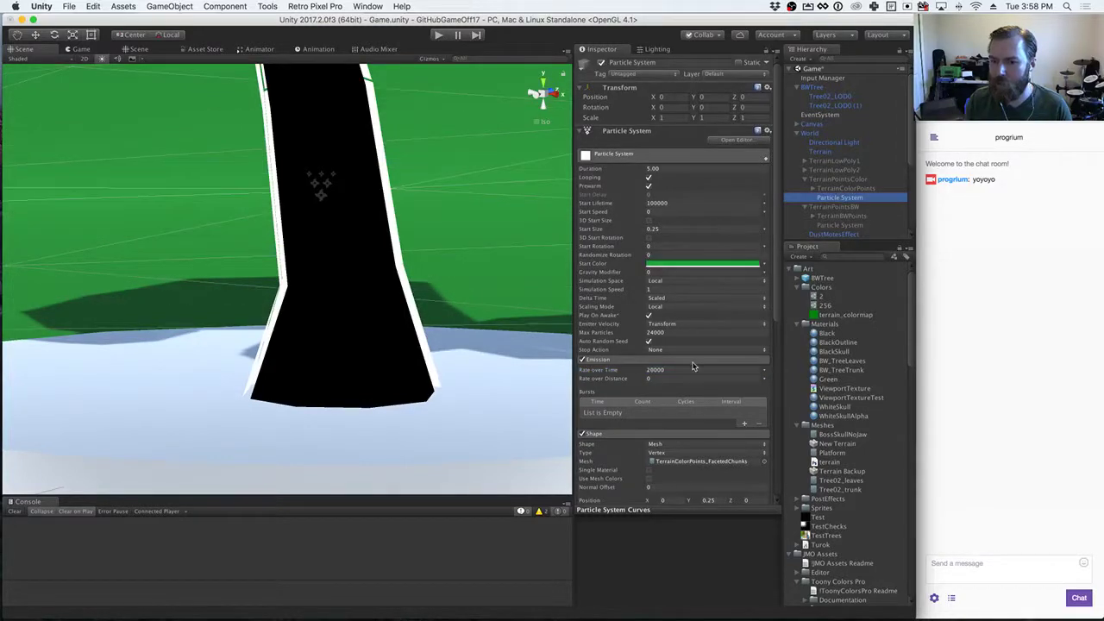
click(653, 371)
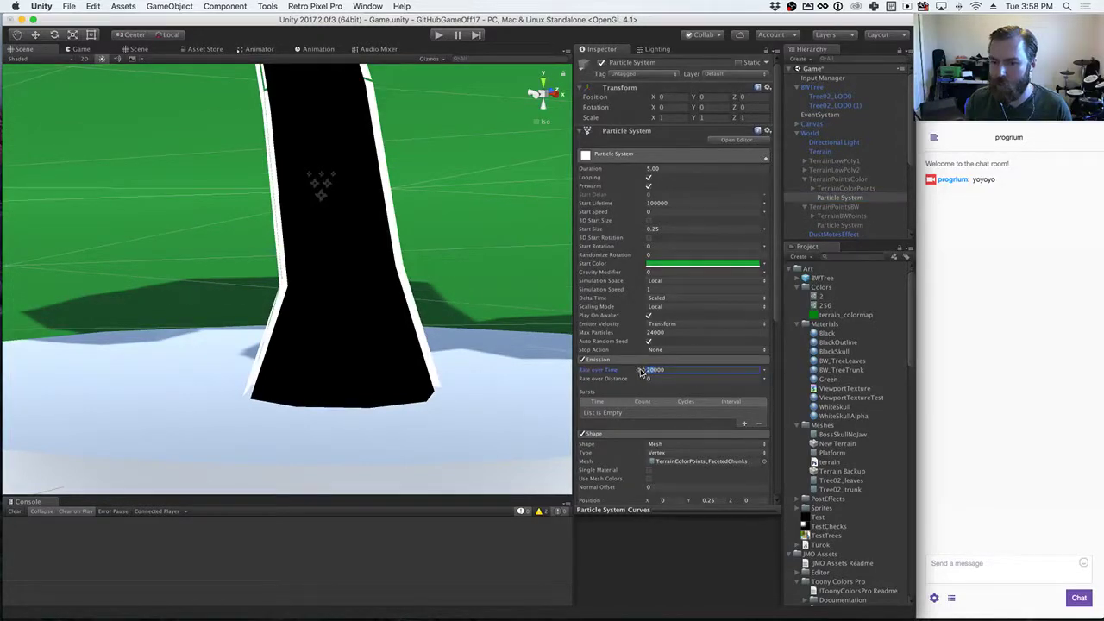
text(2000)
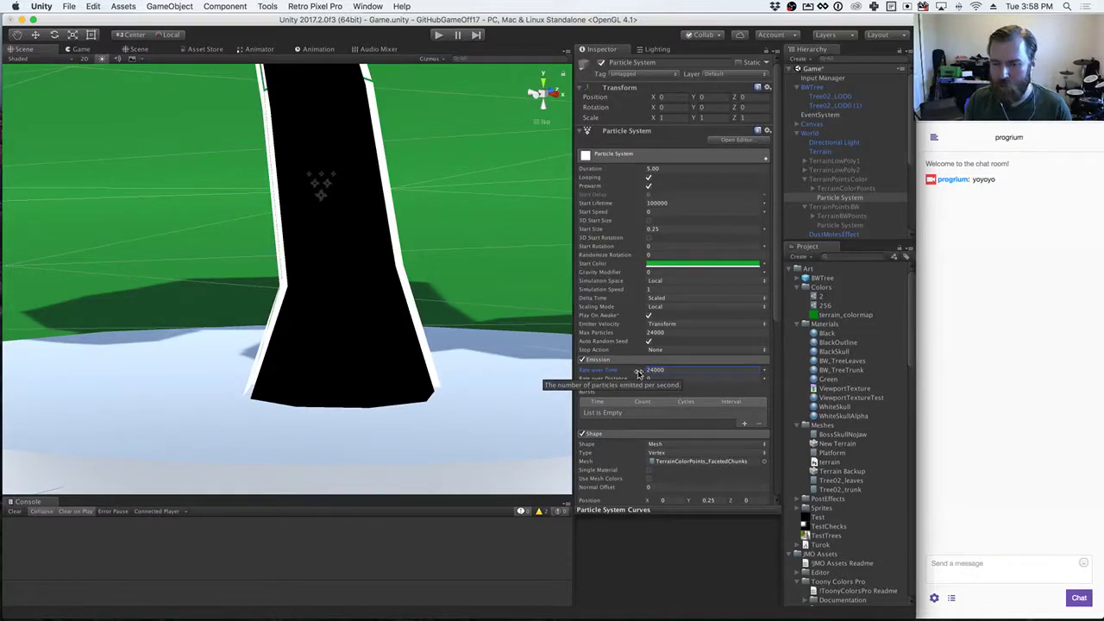
Step: Set the Start Color of the TerrainPointsColor particle system to a dark green of RGB 25, 75, 33
click(675, 266)
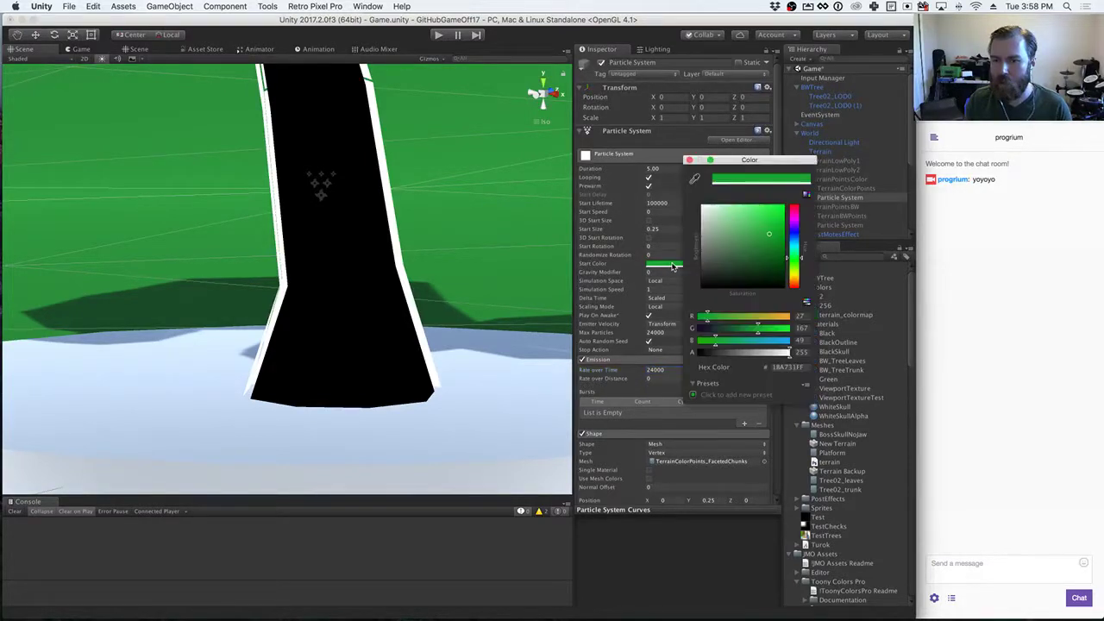
click(758, 260)
drag(758, 260, 756, 265)
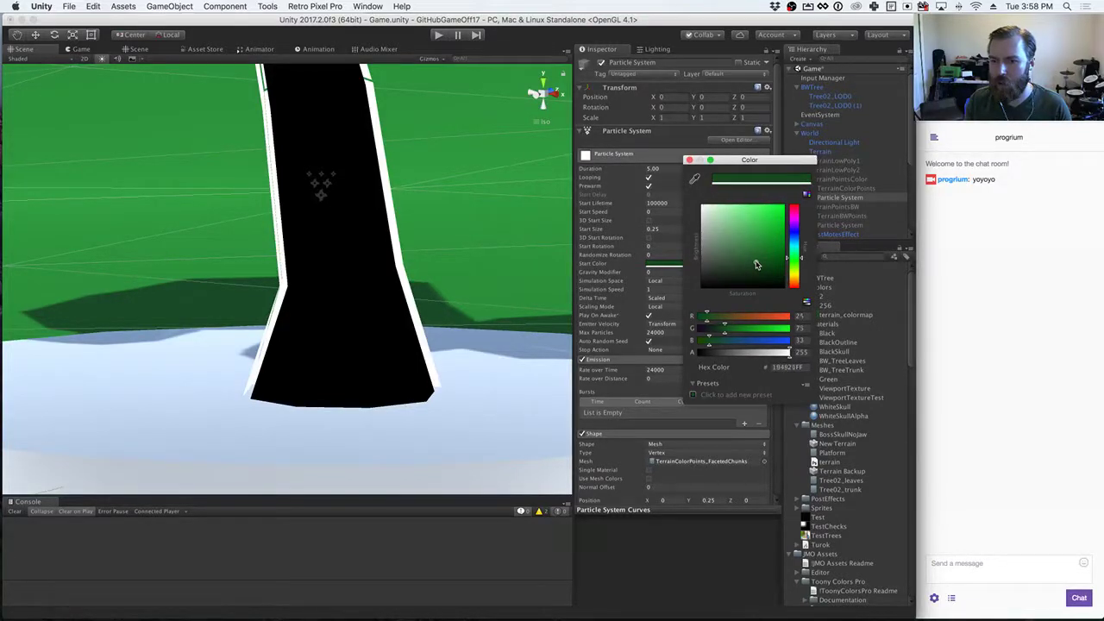
click(689, 160)
Step: Run the game, sample the ground's green with Digital Color Meter, and move the meter clear of the Unity editor
click(438, 34)
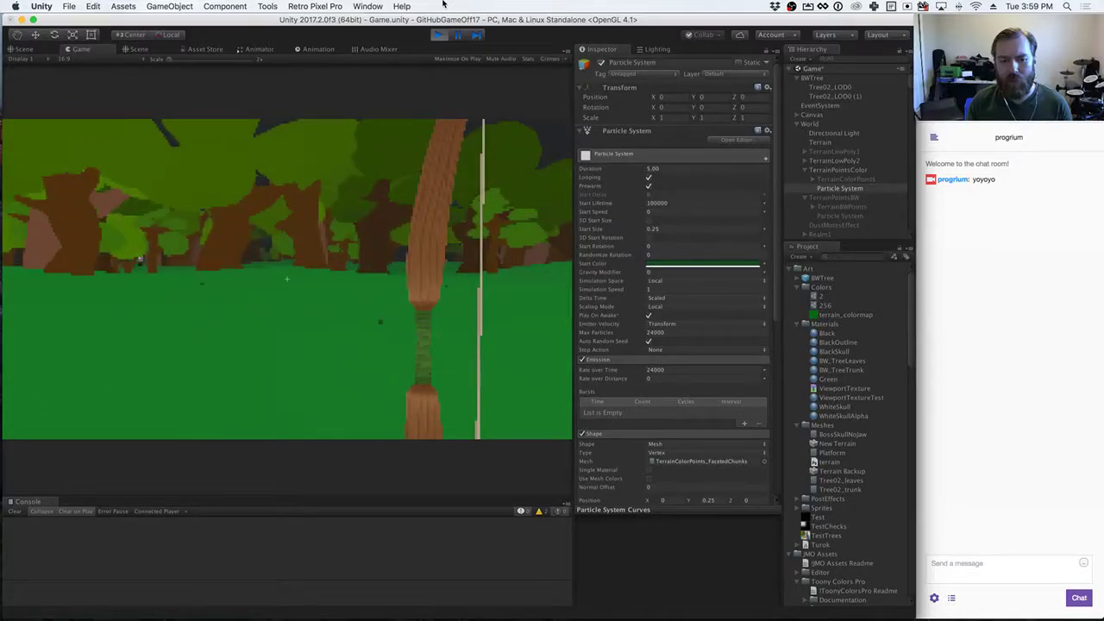
key(super+space)
text(color)
key(Return)
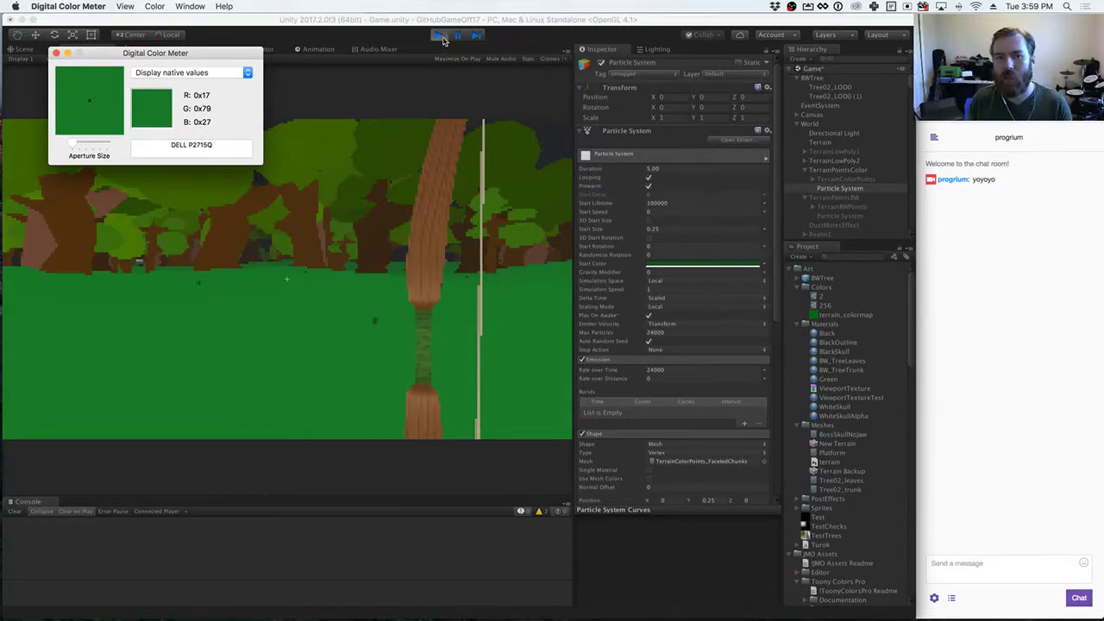
click(688, 268)
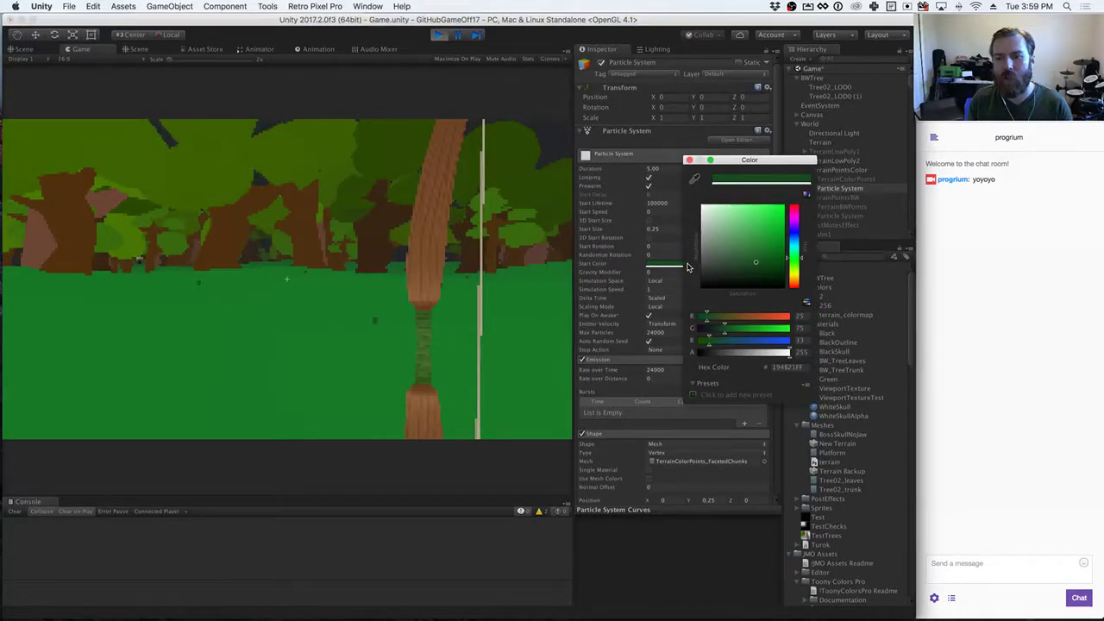
key(super+Tab)
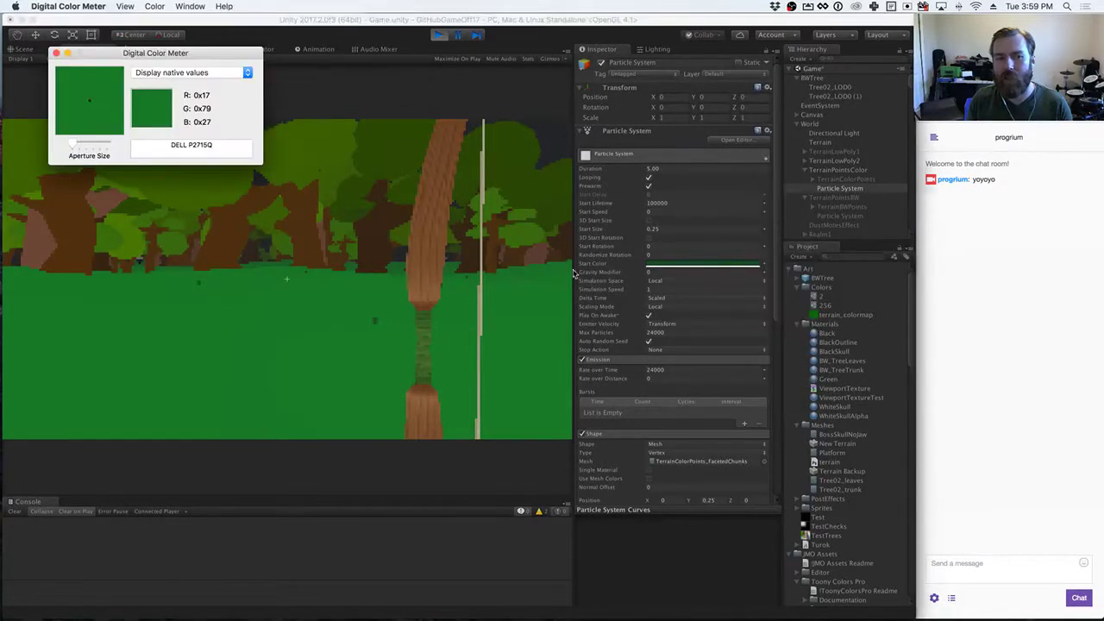
drag(167, 51, 1019, 149)
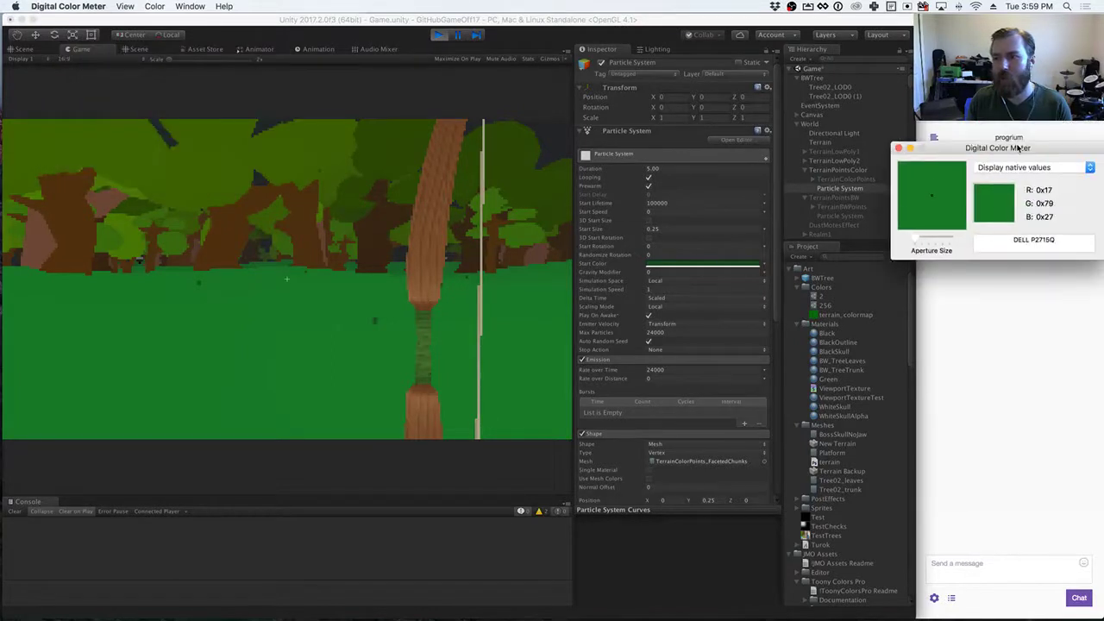
Step: Set the particle Start Color to hex 177927FF in the running game and copy that hex value
click(769, 227)
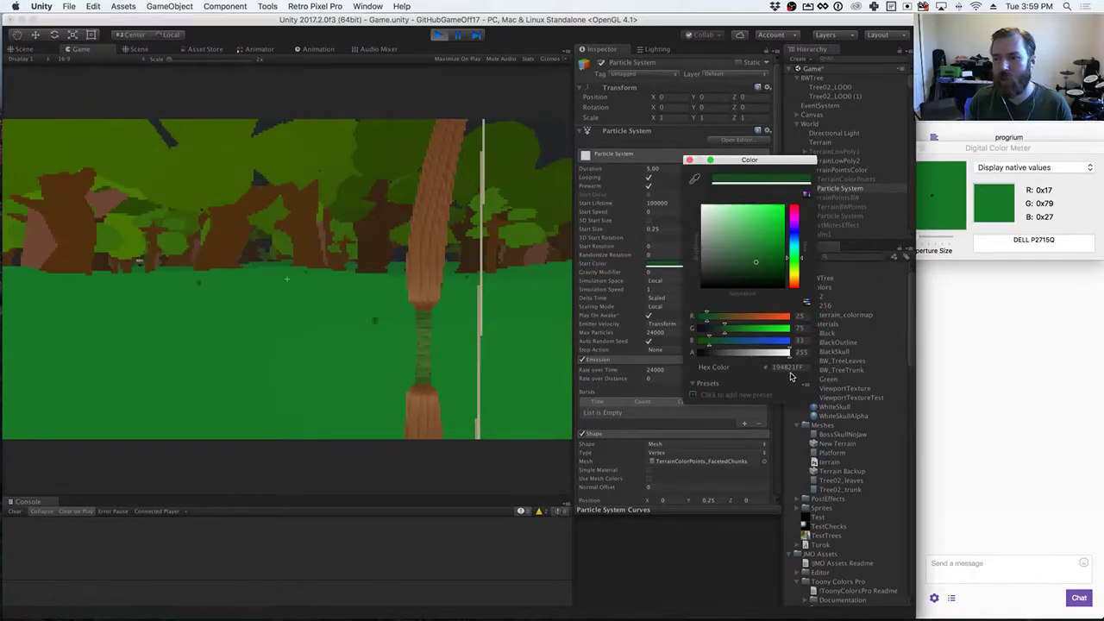
click(797, 369)
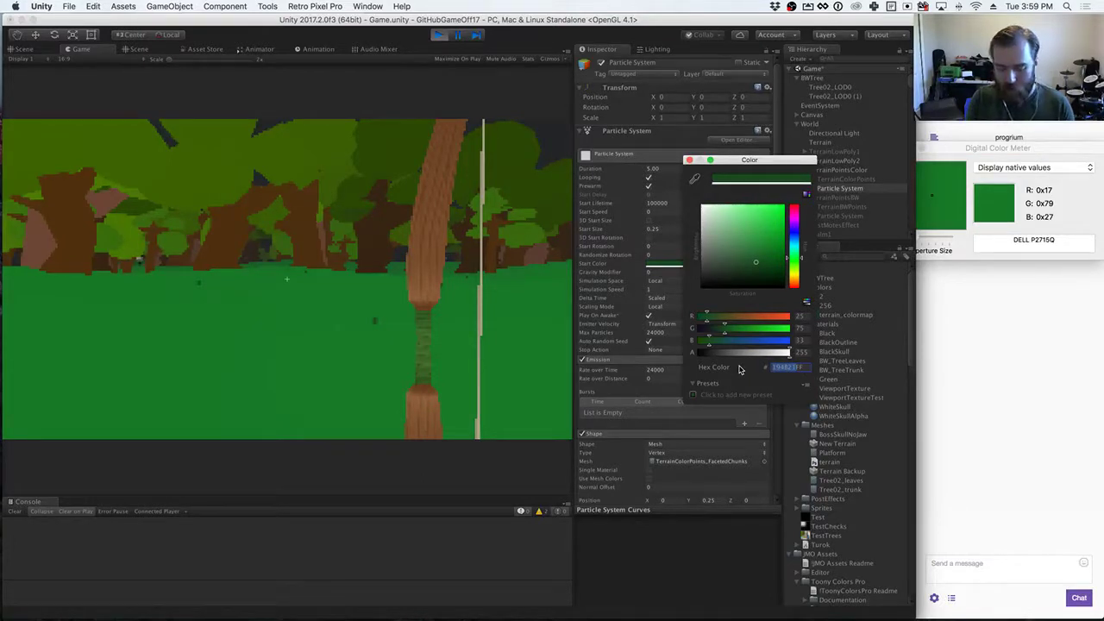
text(1177FF)
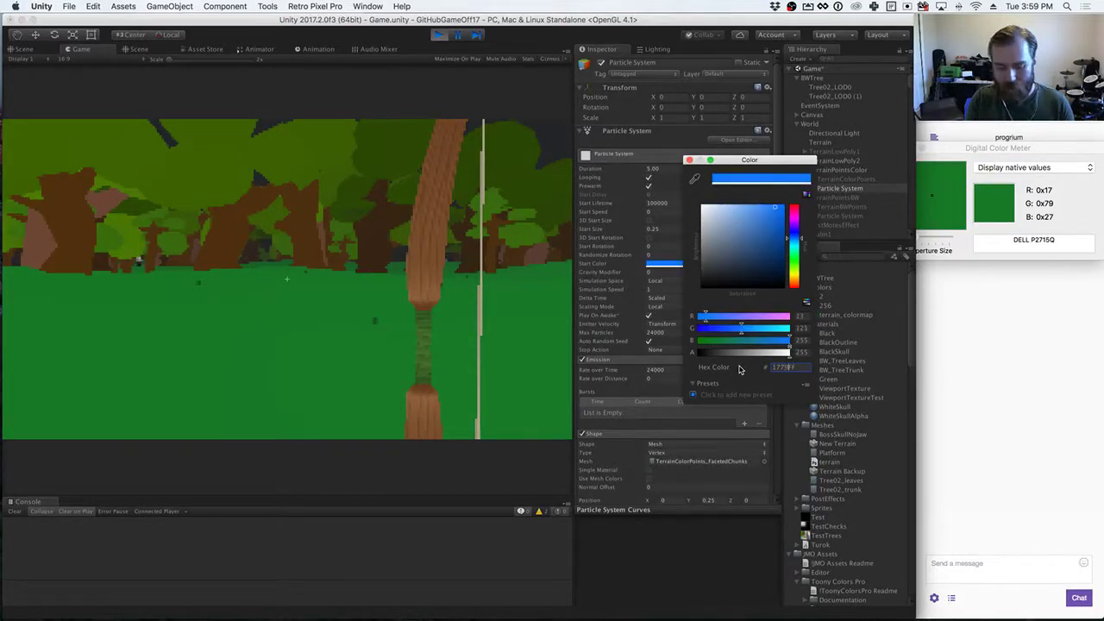
text(7)
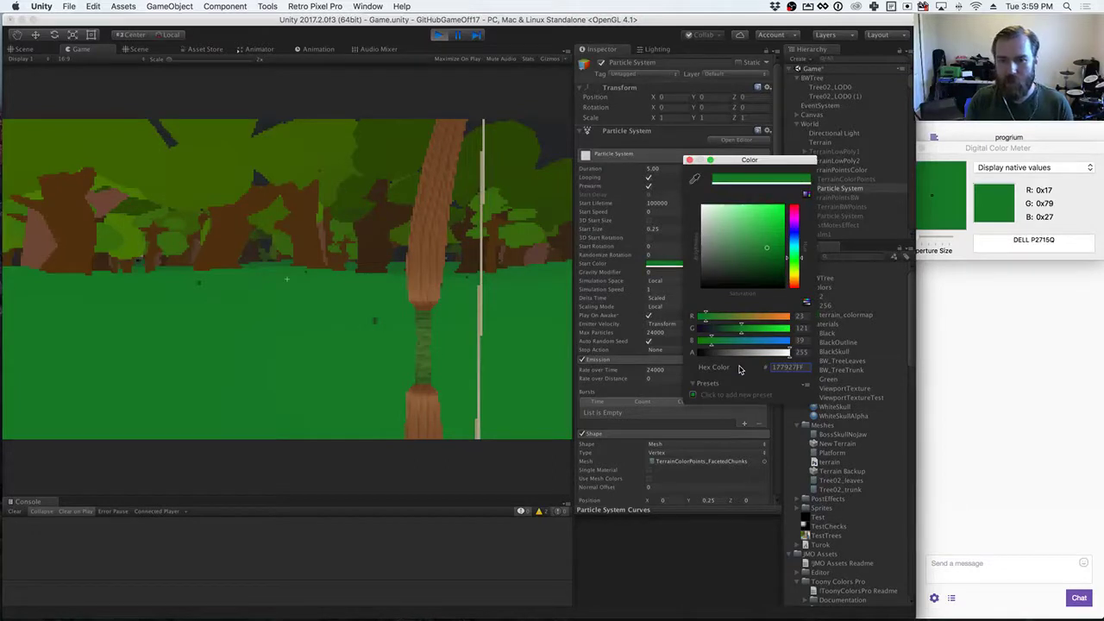
key(super+a)
key(super+c)
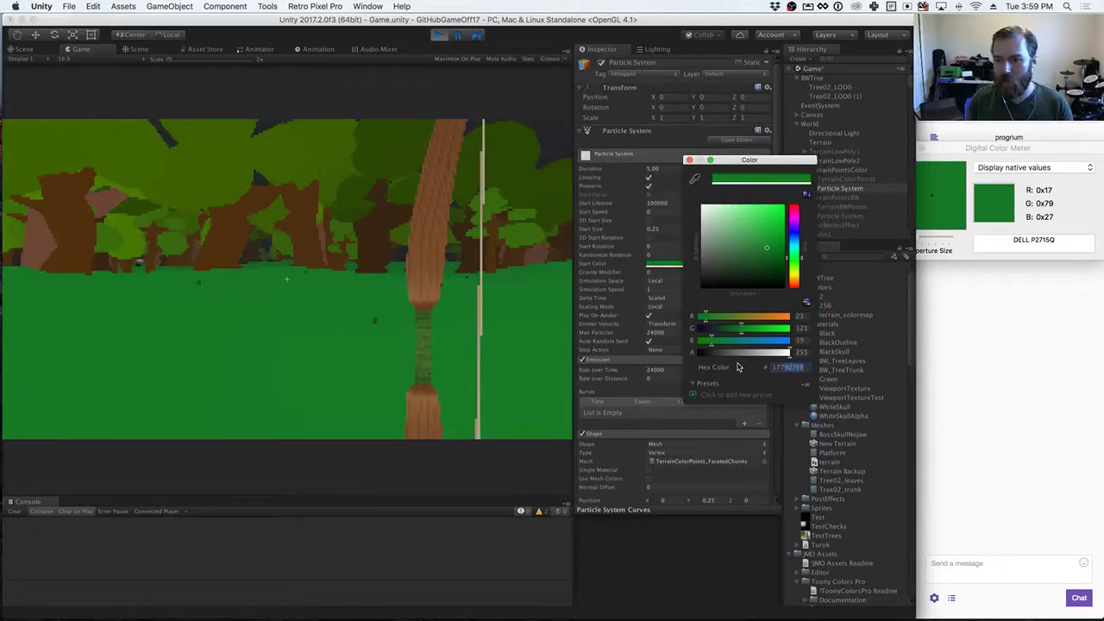
click(690, 160)
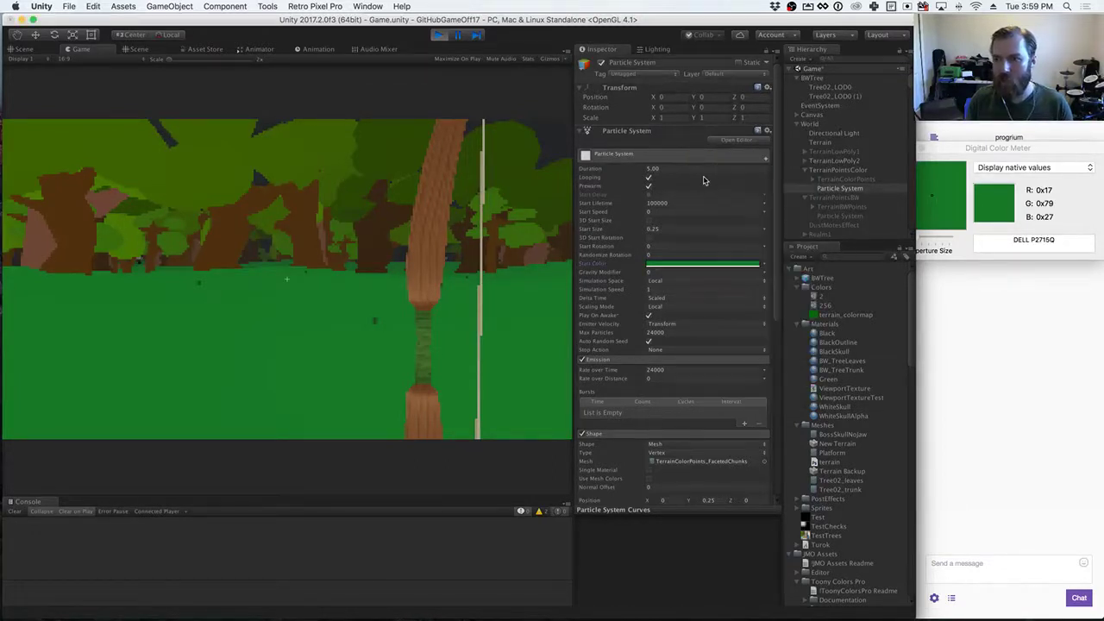
Step: Stop play mode and paste the copied hex 177927FF as the TerrainPointsColor particle system's Start Color
click(441, 38)
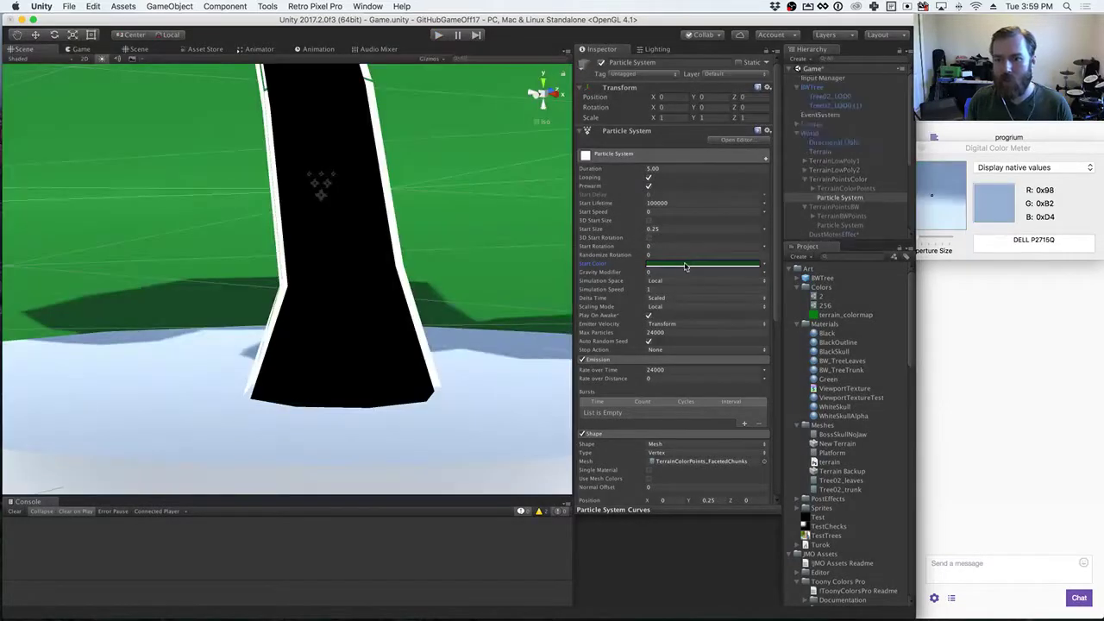
click(687, 265)
click(786, 368)
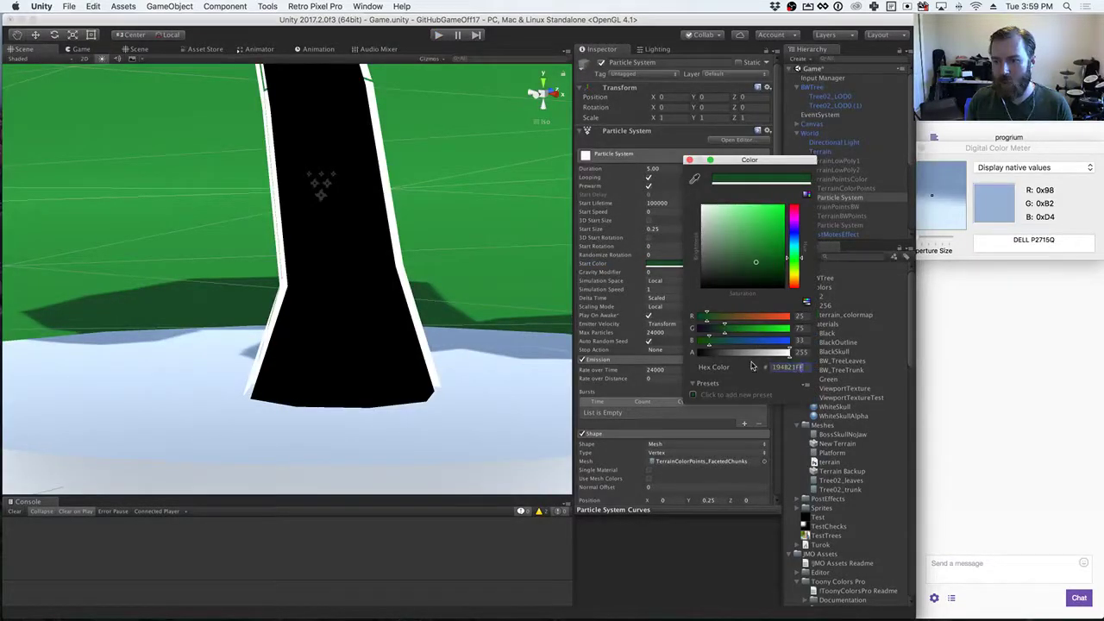
key(super+v)
click(690, 161)
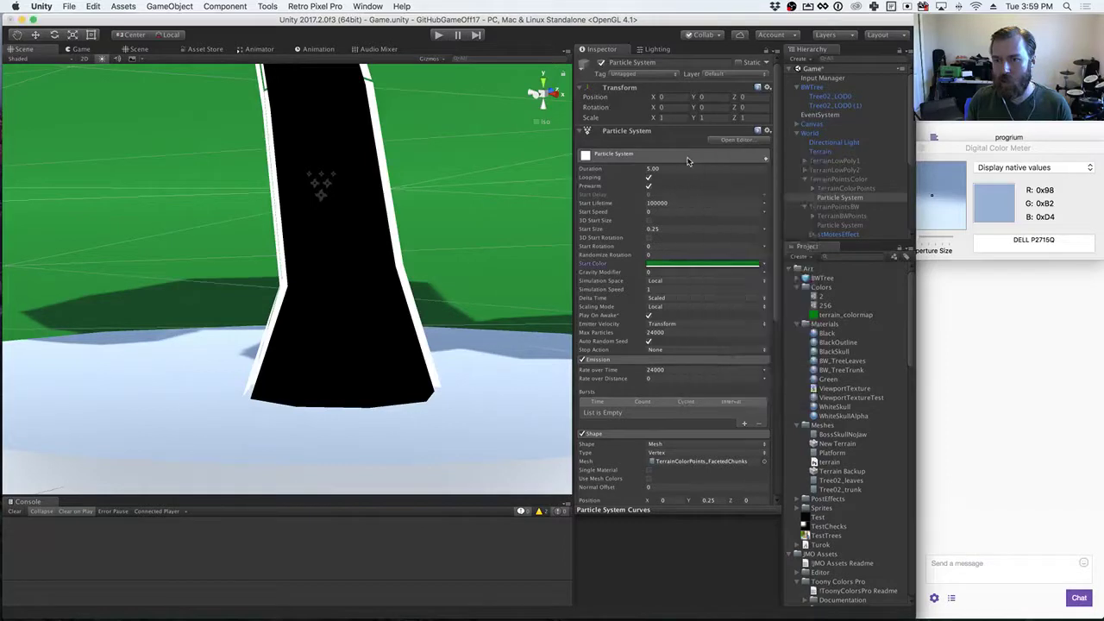
Step: Lower the green channel of the particle Start Color to 99 and play-test the ground particles
click(697, 265)
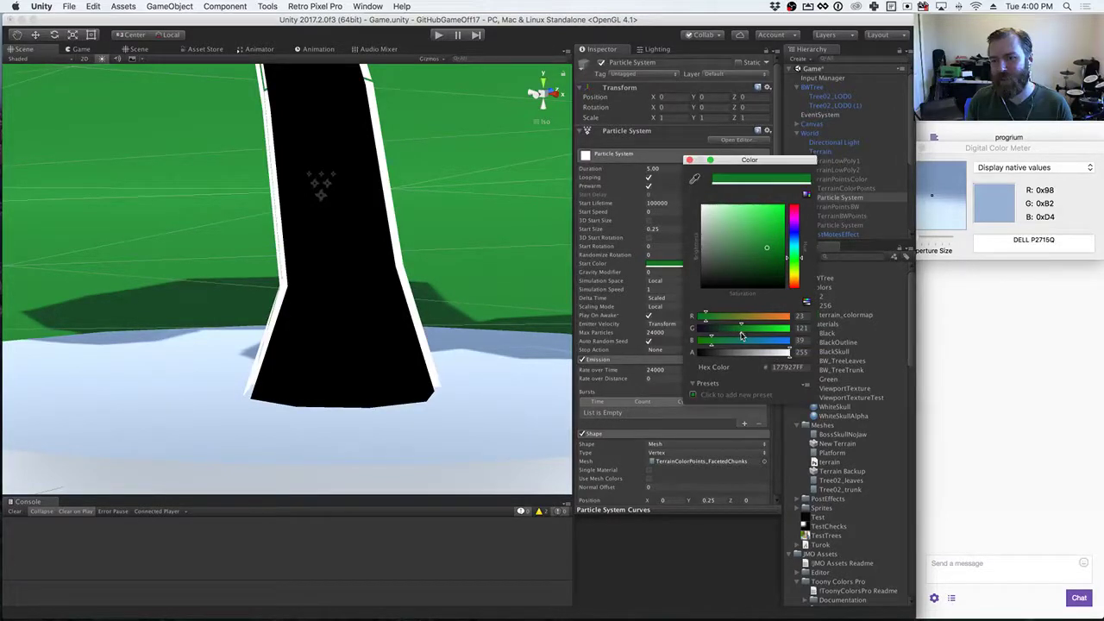
drag(741, 332, 744, 332)
drag(745, 332, 733, 333)
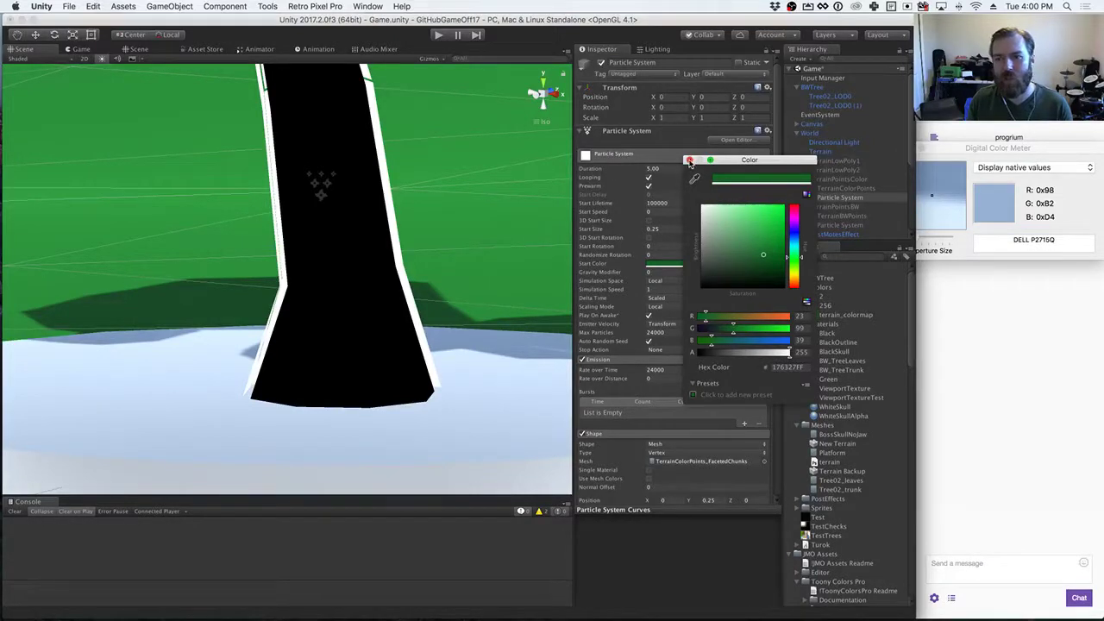
click(689, 161)
click(438, 35)
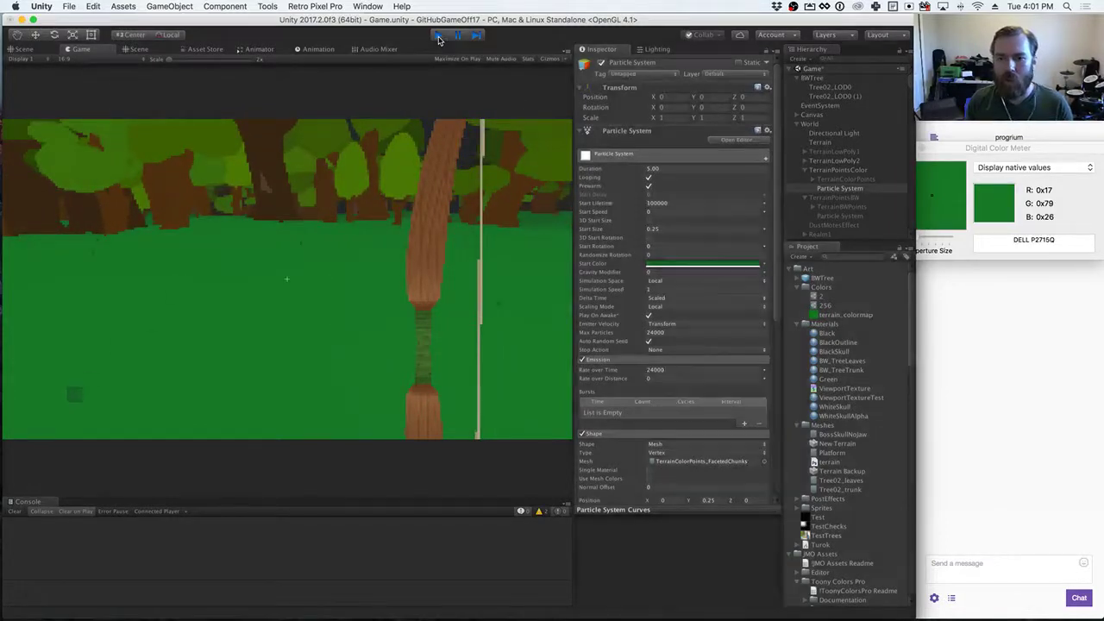
Step: Stop play mode, raise the Start Color's green channel to 111, and play-test the game again
click(438, 40)
click(689, 264)
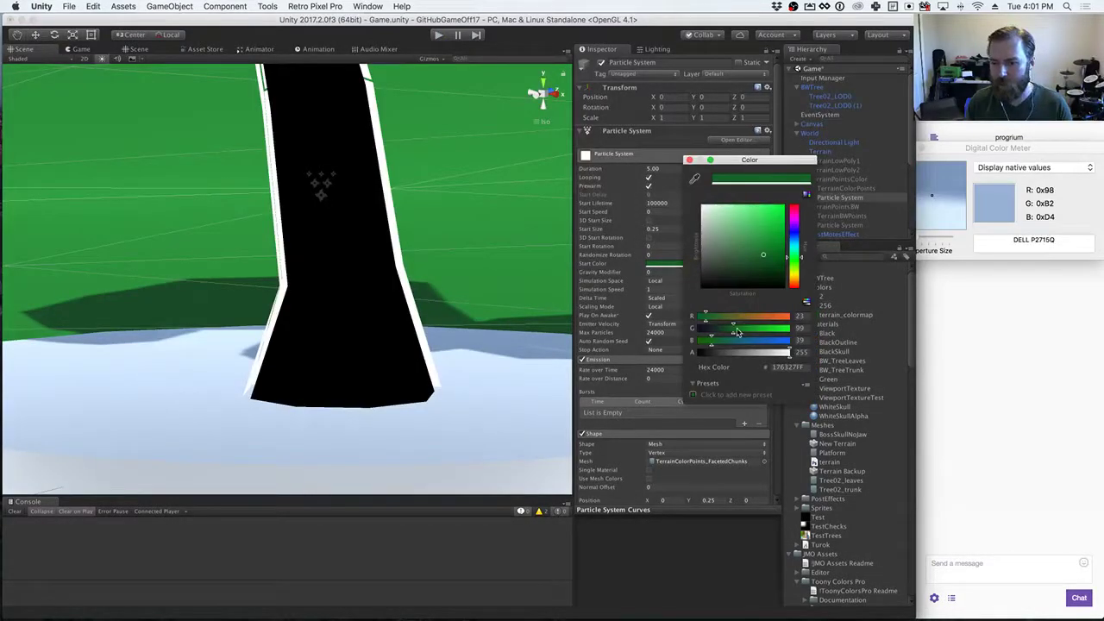
drag(736, 332, 739, 332)
click(438, 36)
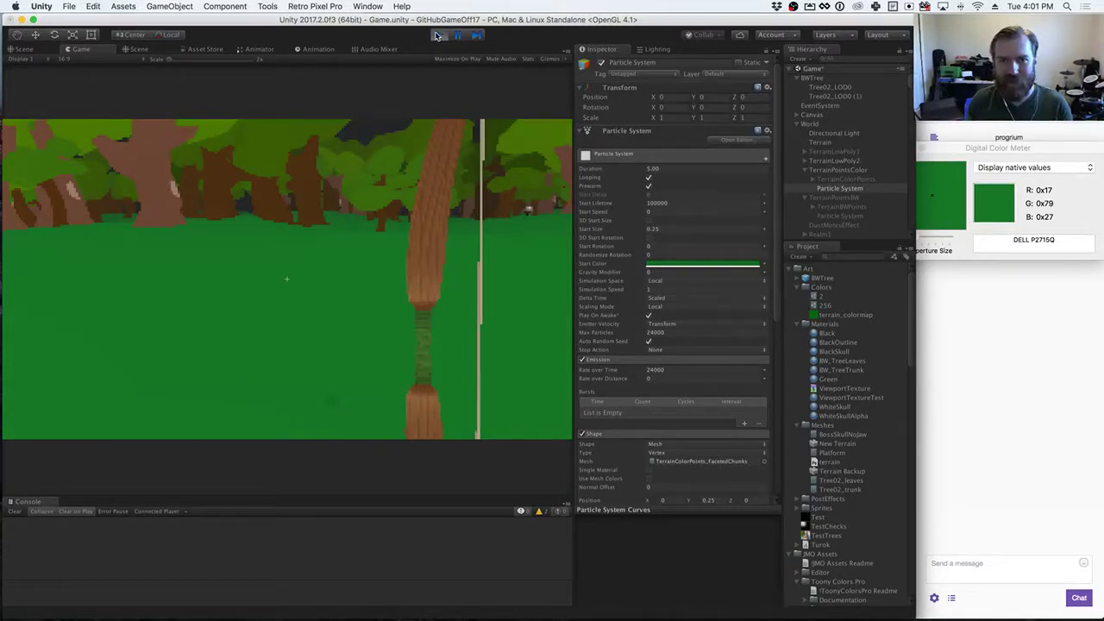
Step: Stop play mode, set the Start Color's green channel to 105 (hex 176927FF), and play-test the green realm
click(437, 35)
click(659, 266)
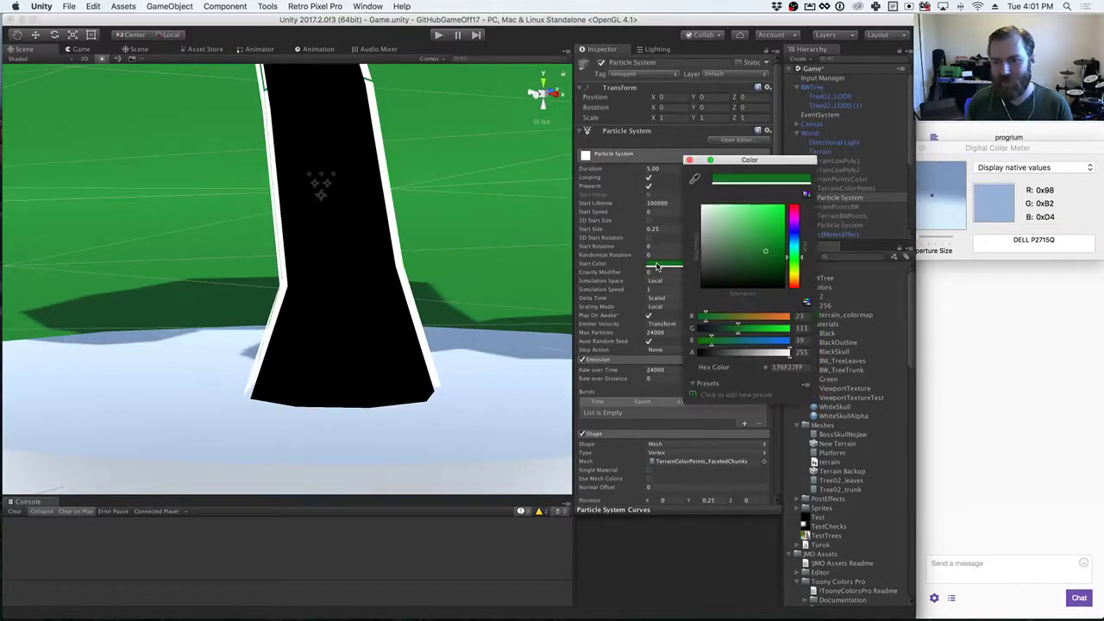
drag(738, 332, 737, 333)
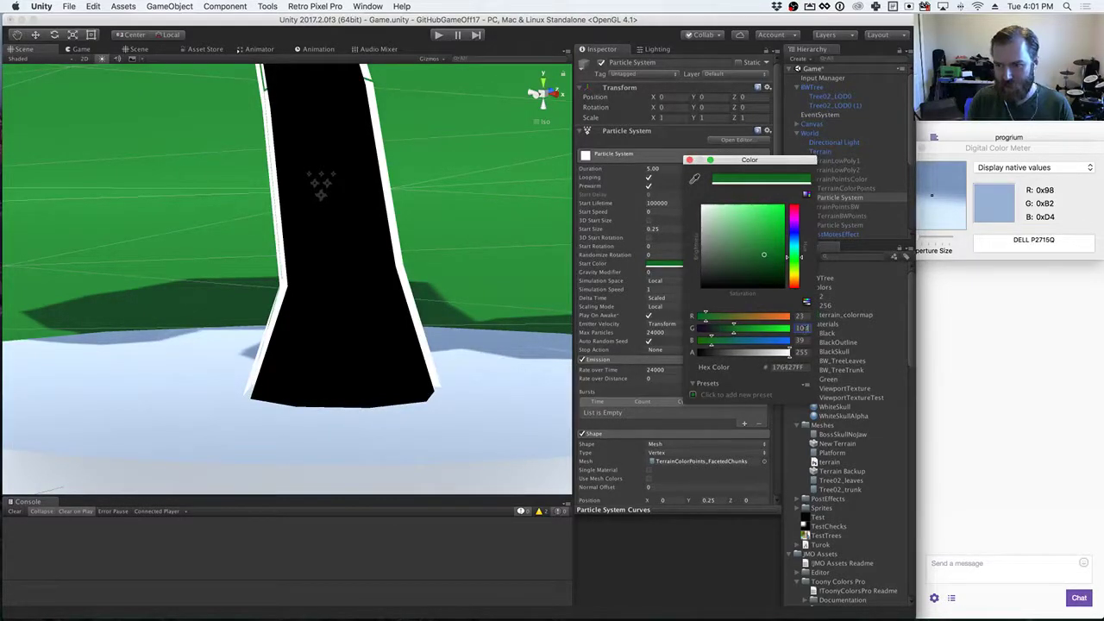
drag(733, 328, 735, 328)
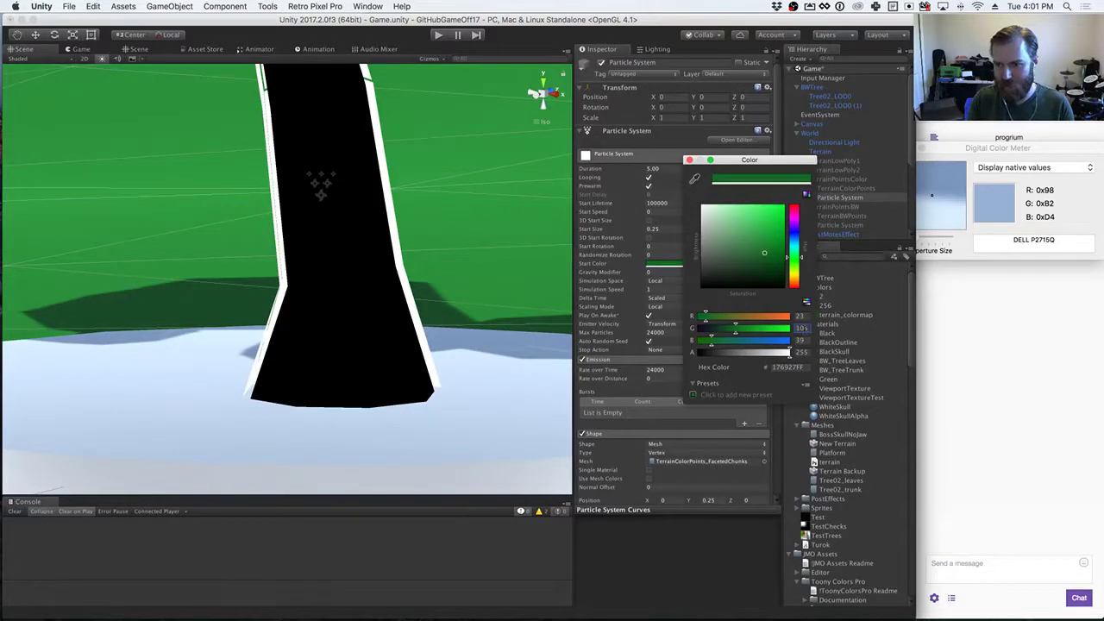
click(453, 38)
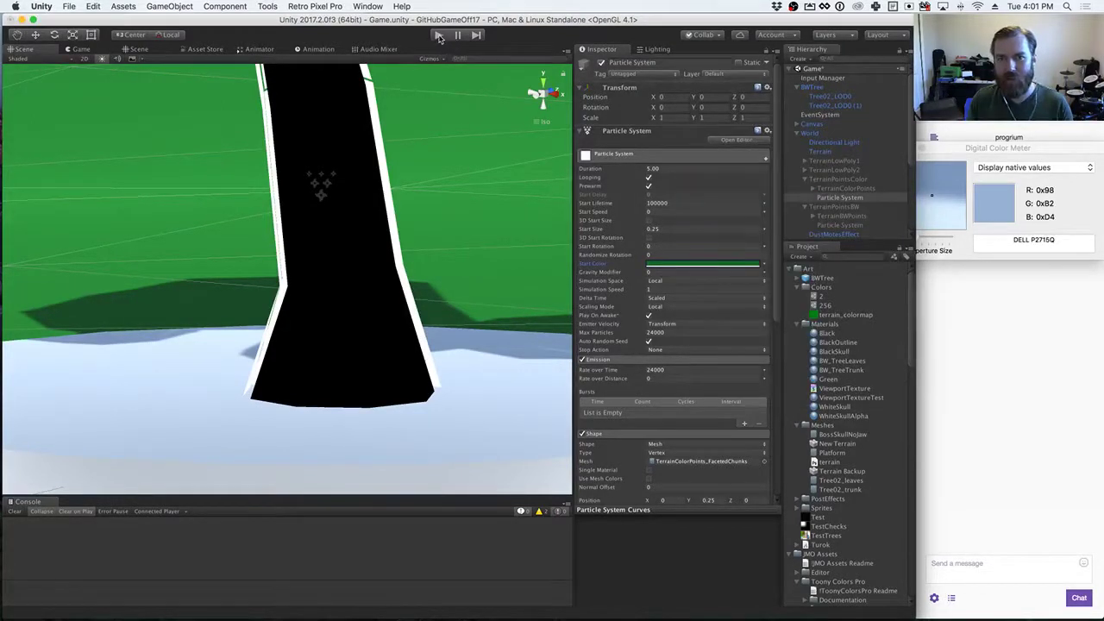
click(439, 36)
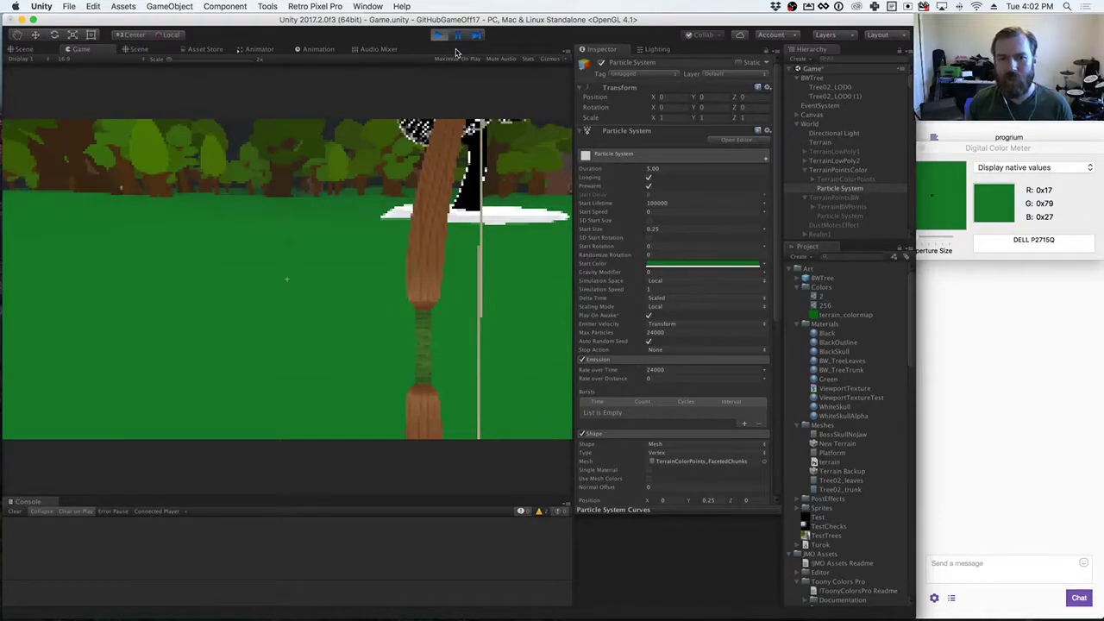
Step: Stop play mode, set the particle system's Shape Position Y to 0, and play-test the result
click(439, 36)
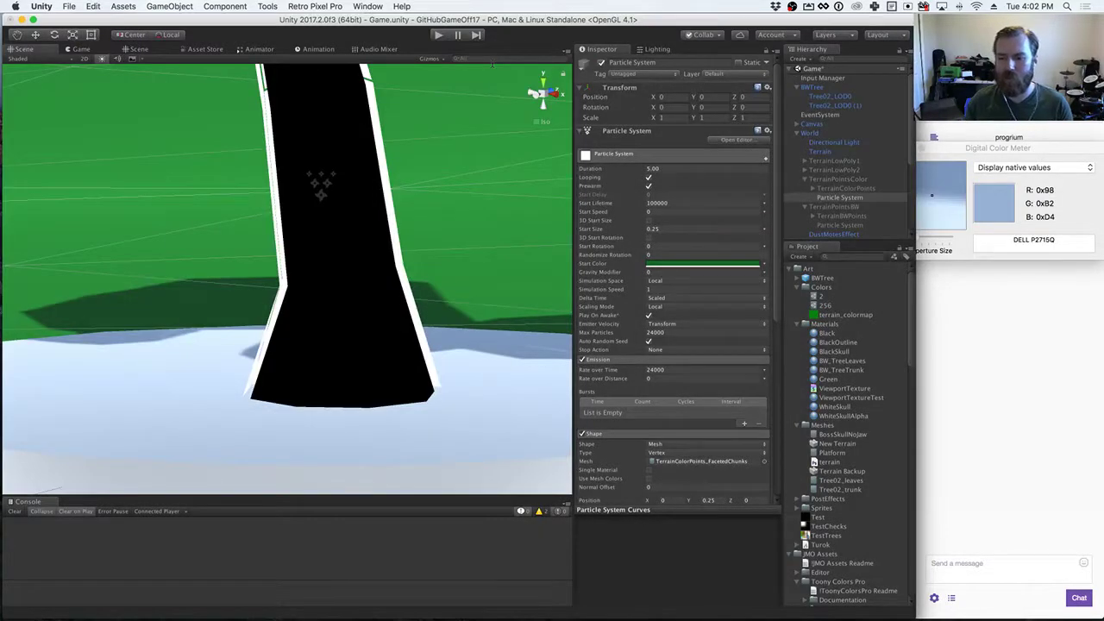
key(Tab)
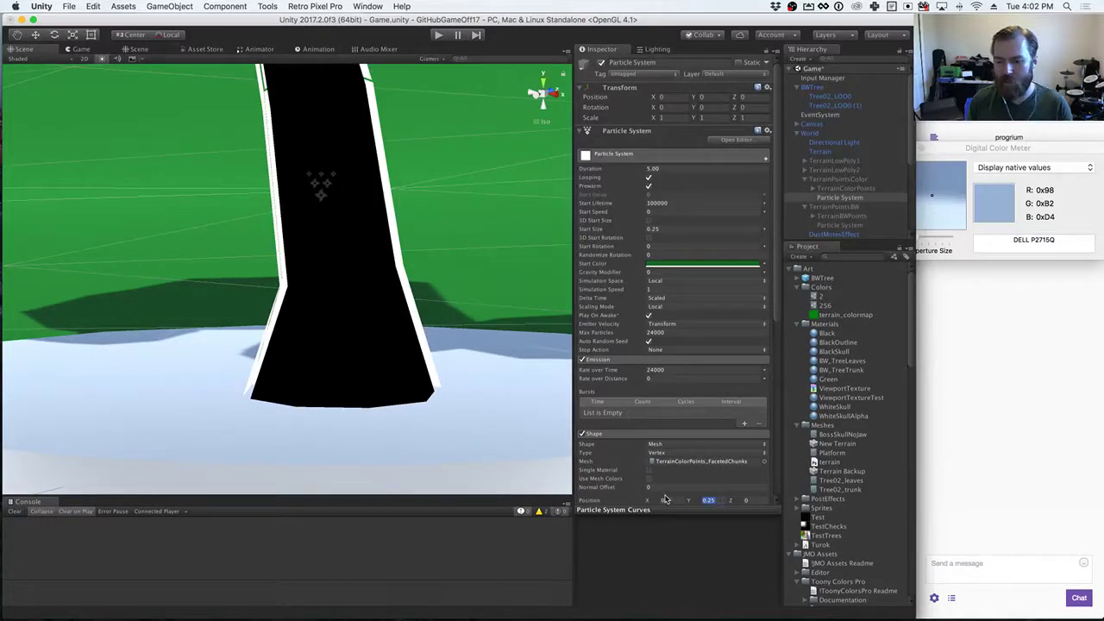
text(0)
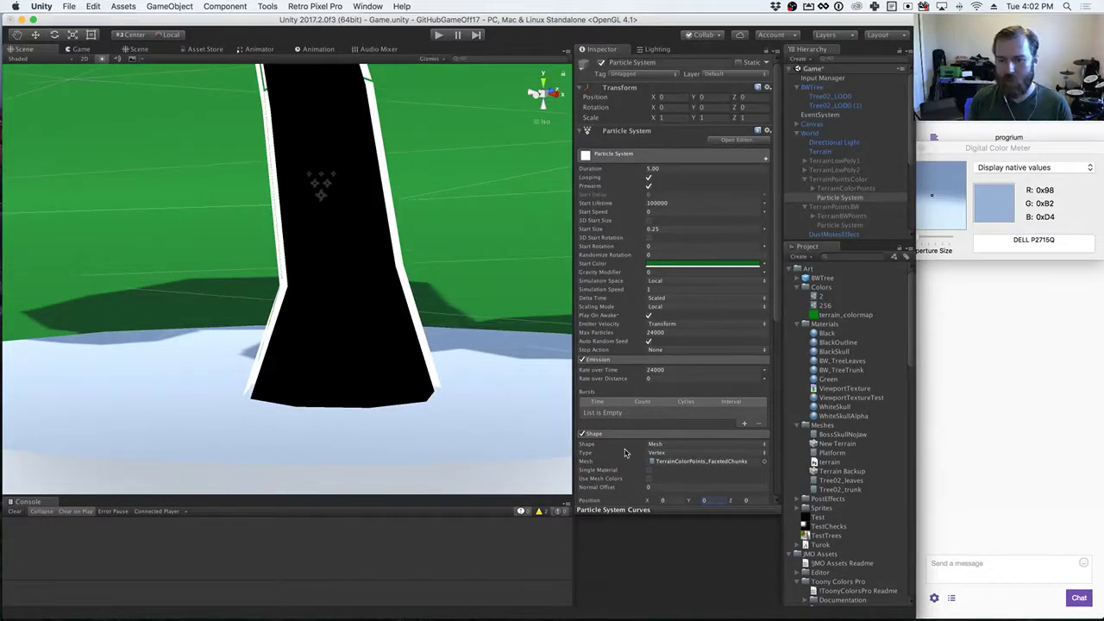
click(437, 38)
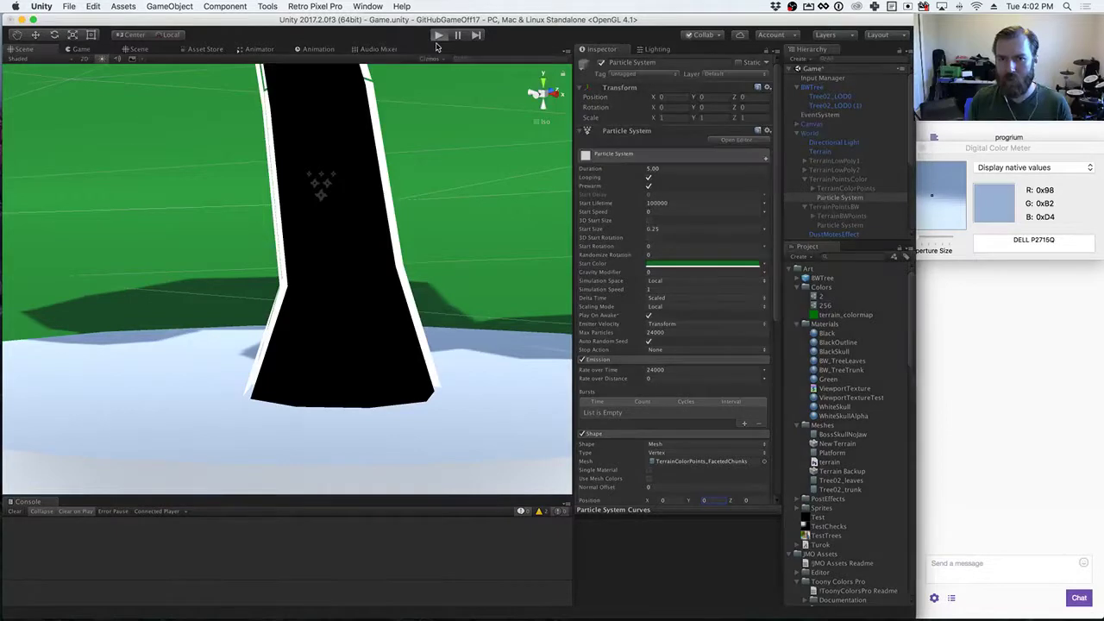
click(438, 37)
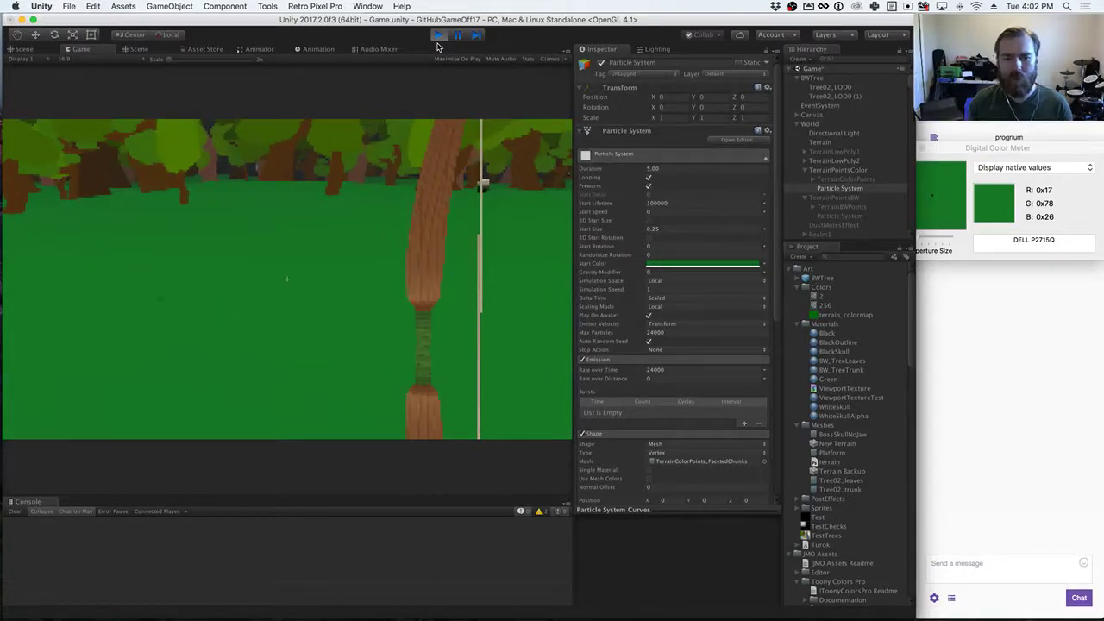
Step: Stop play mode, set the particle system's Shape Position Y to 0.1, and play-test the game
click(438, 35)
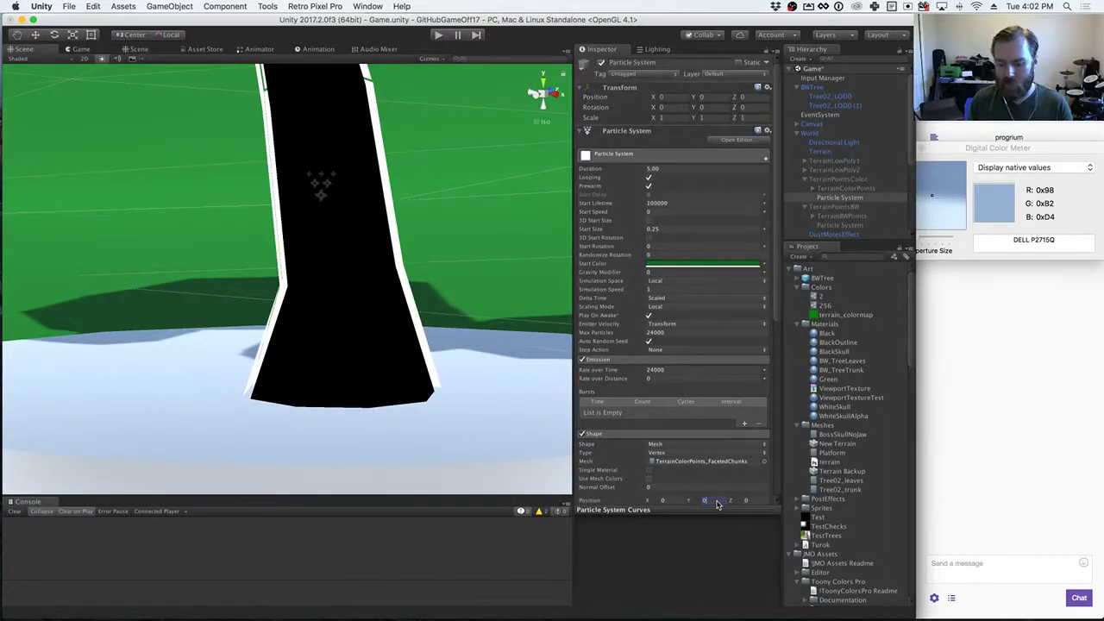
text(0.1)
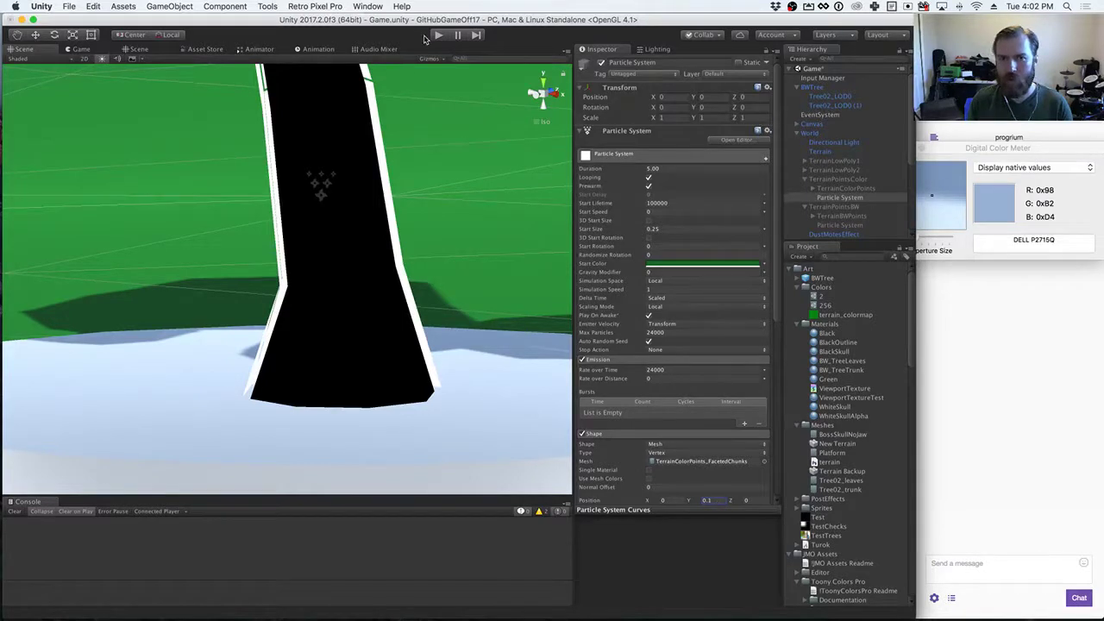
click(438, 36)
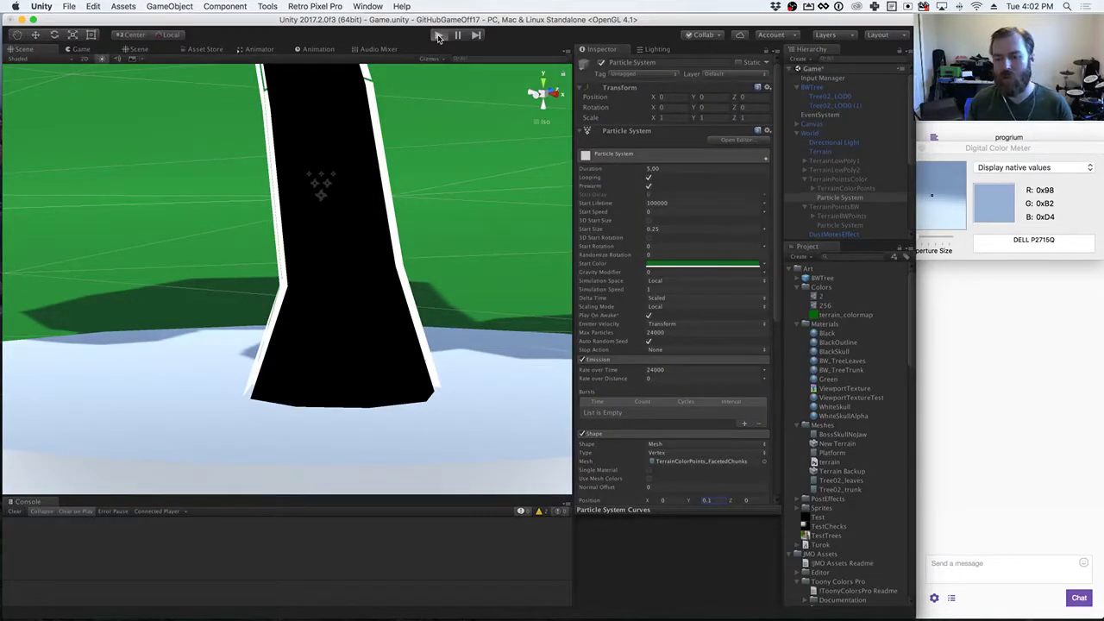
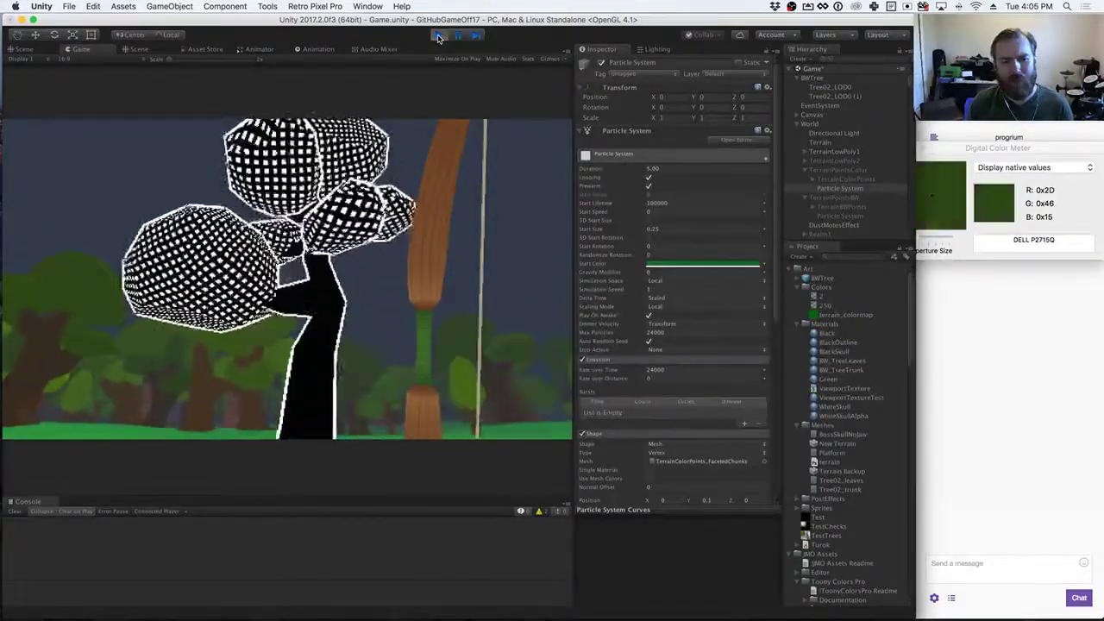
Step: Stop play mode, play-test the green realm again, and stop the game
click(439, 37)
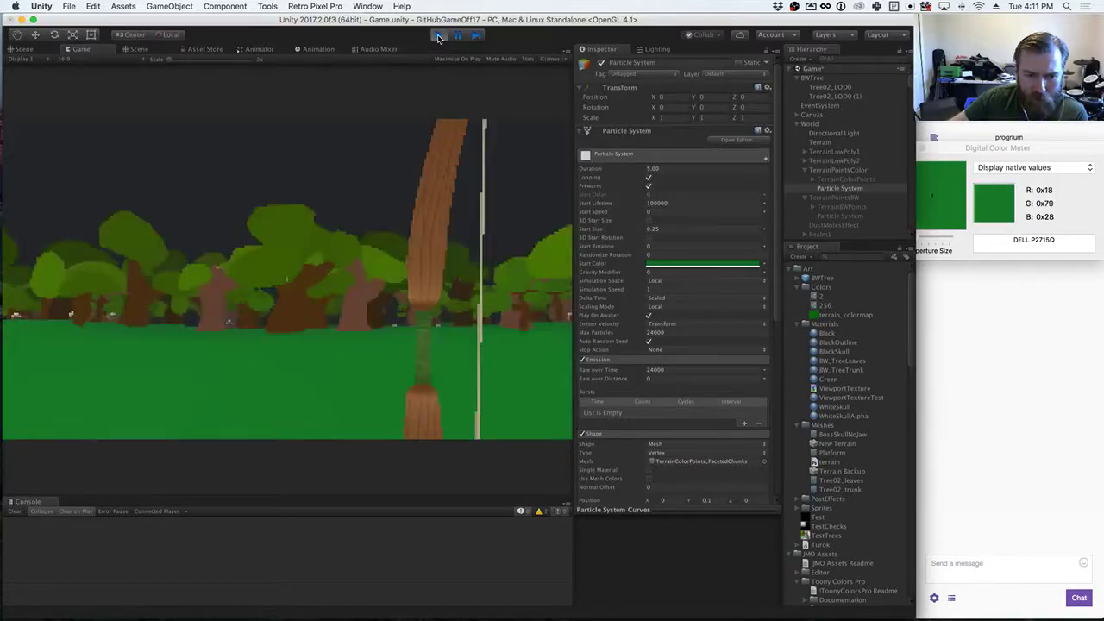
click(439, 38)
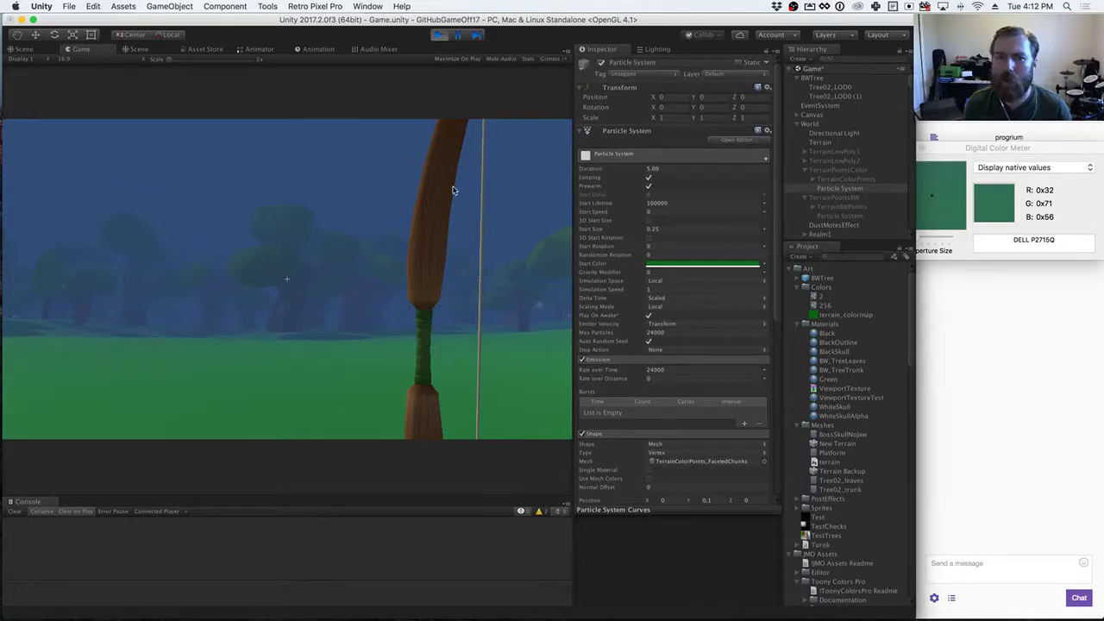
click(438, 35)
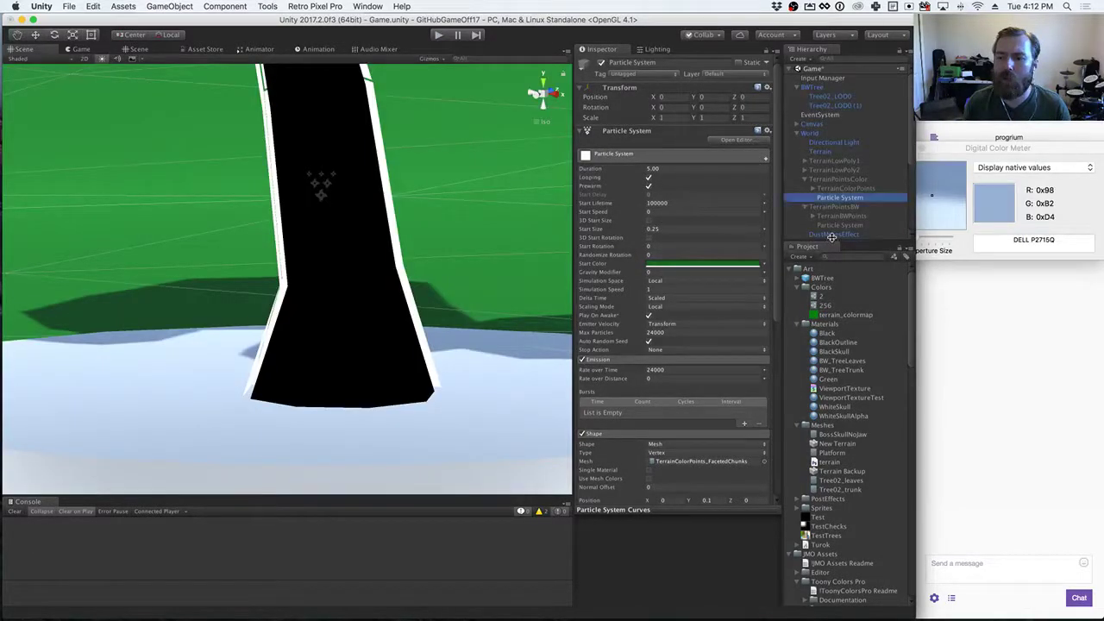
Step: Set the DustMotesEffect particle system's Start Size range to 0.2–0.4, then play-test the game and stop it
click(833, 235)
click(653, 239)
click(743, 246)
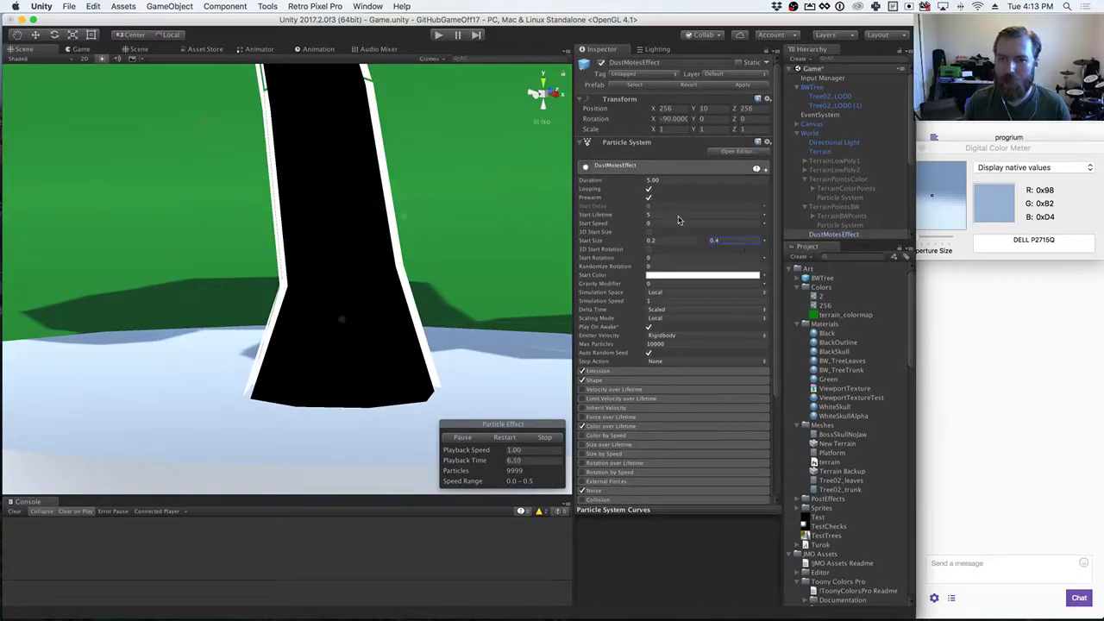
click(439, 35)
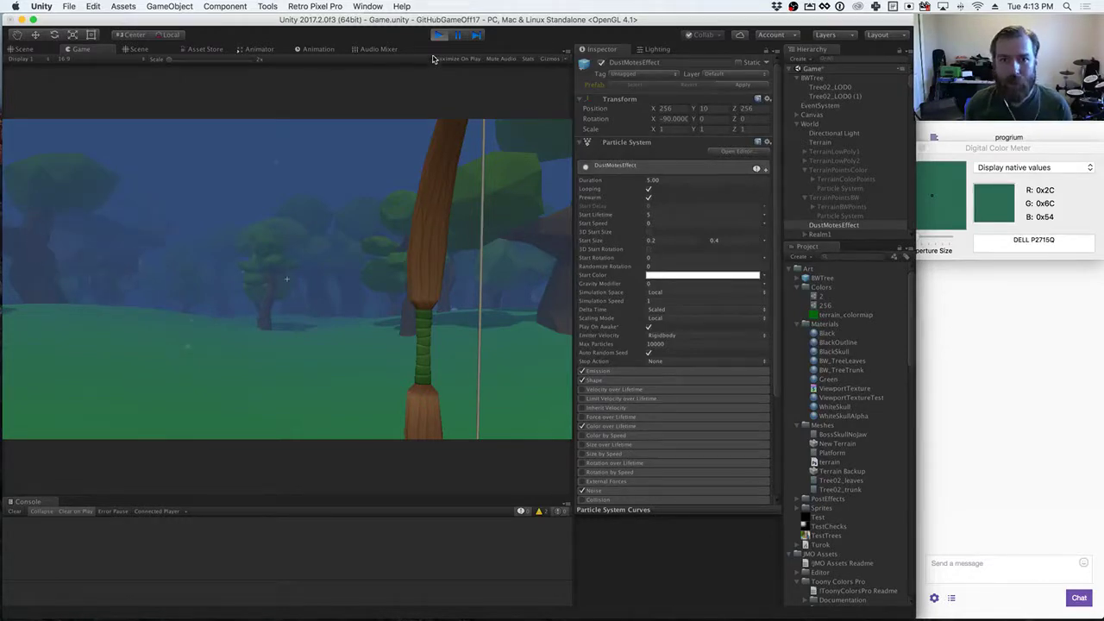
click(438, 34)
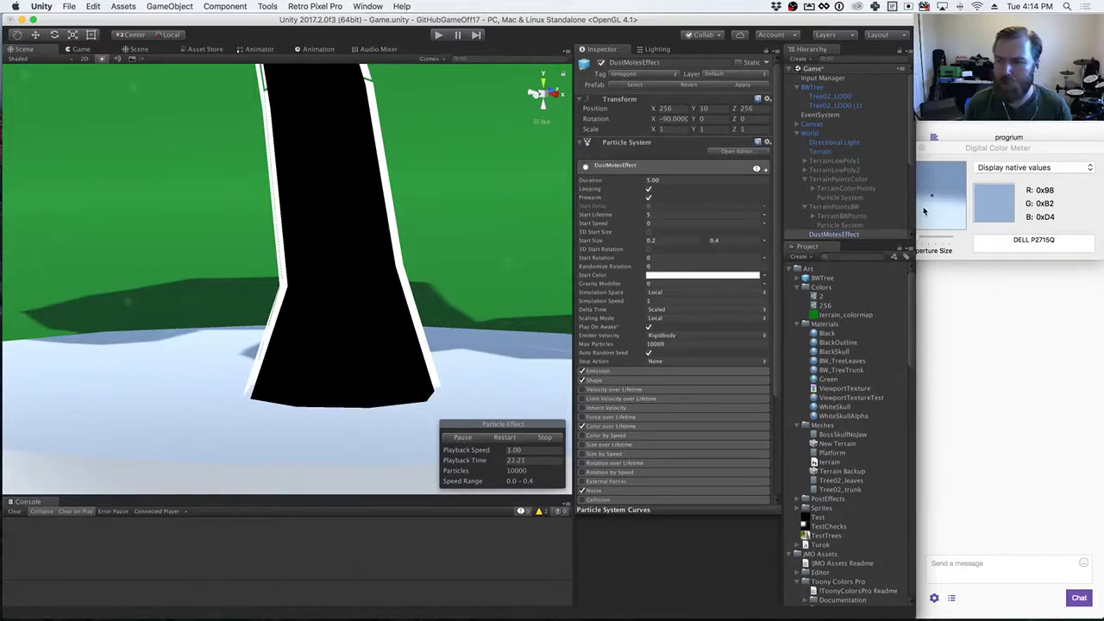
Step: Create a post-processing profile named Realm1 in the PostEffects folder for the player's Realm1 camera
scroll(845, 199, down, 5)
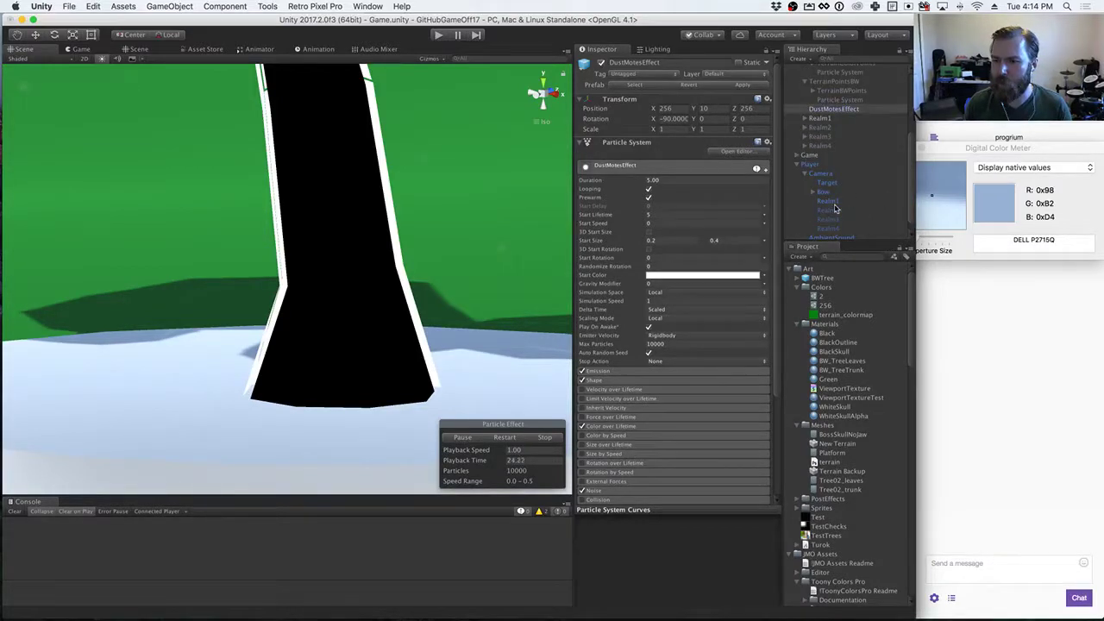
click(835, 208)
click(834, 201)
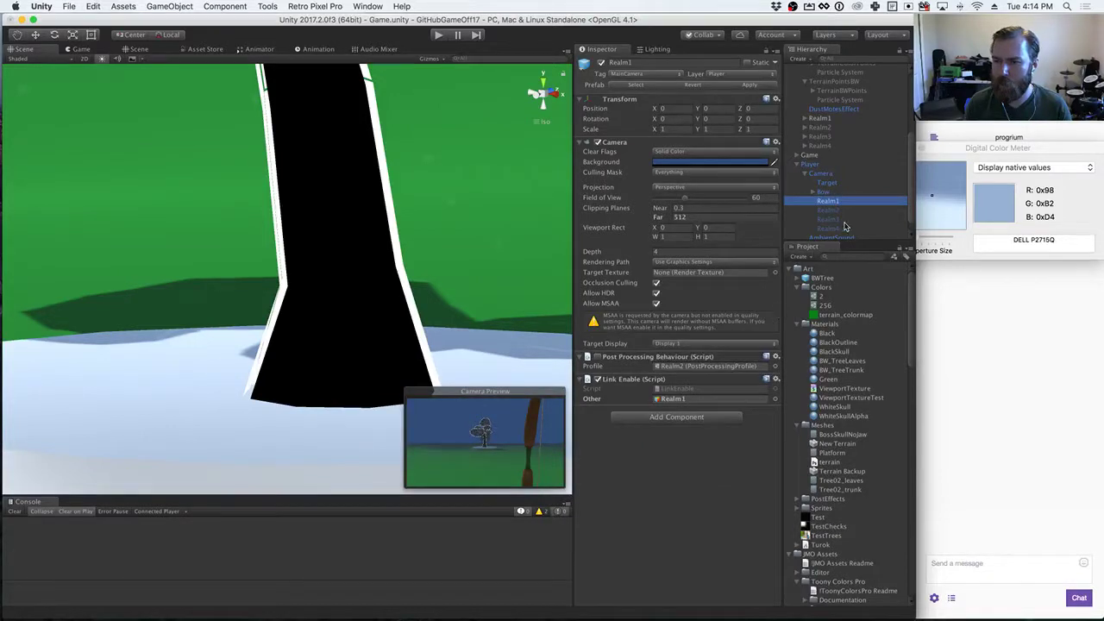
click(826, 212)
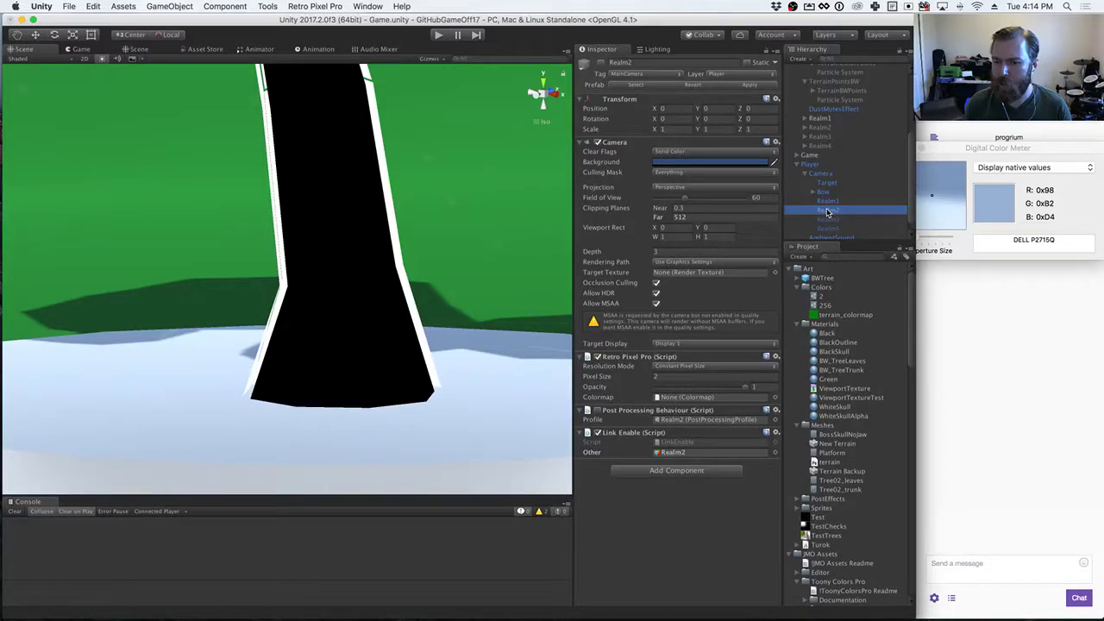
click(828, 201)
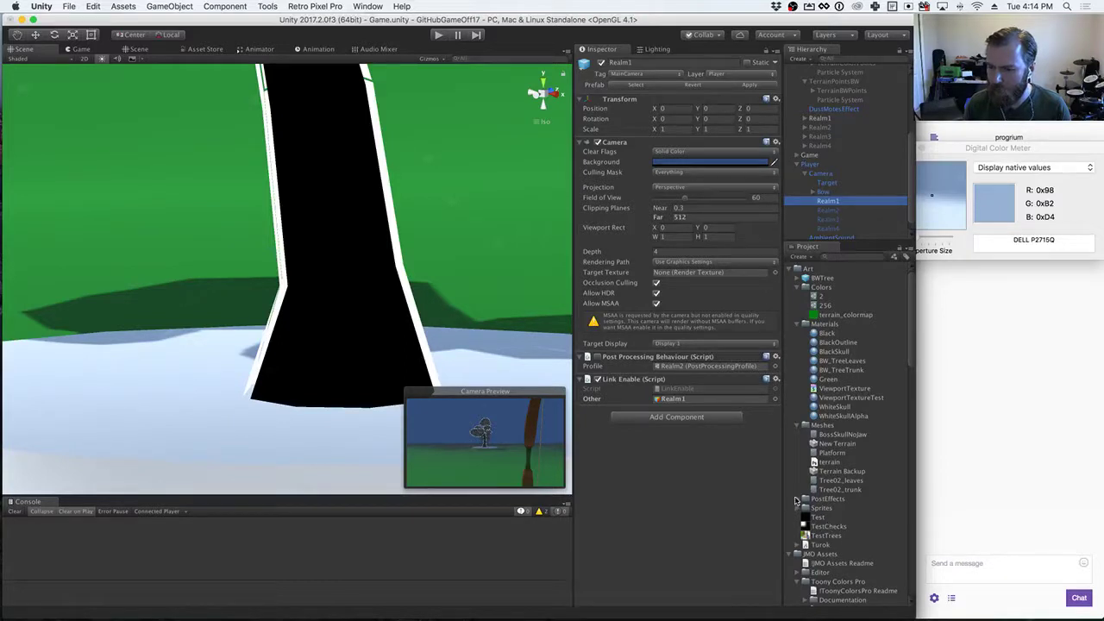
click(798, 500)
click(815, 500)
right_click(816, 498)
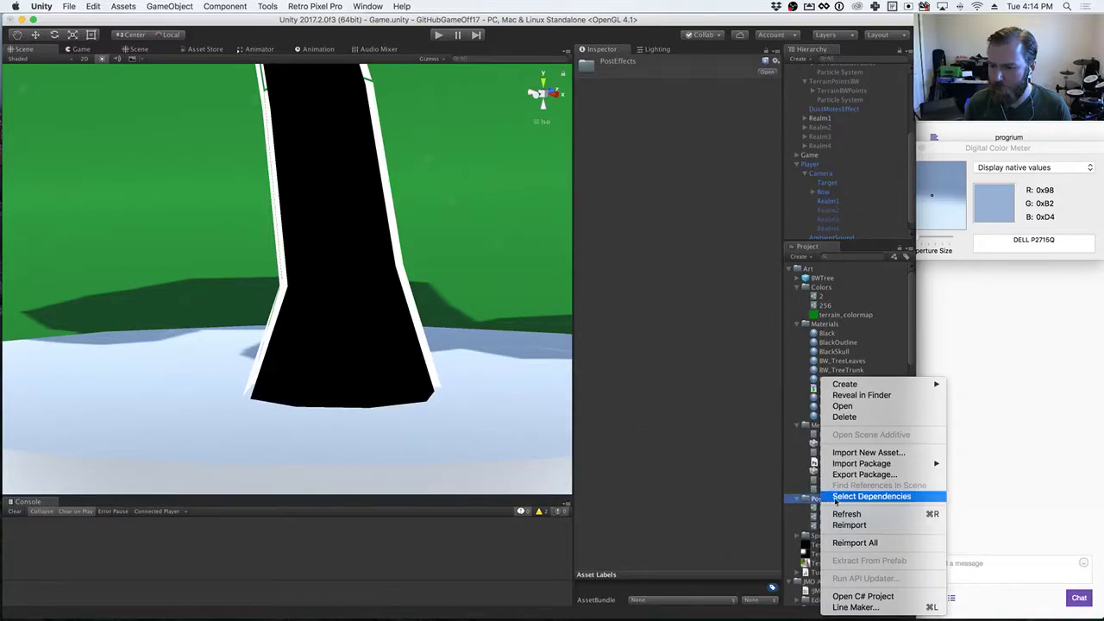
mouse_move(854, 384)
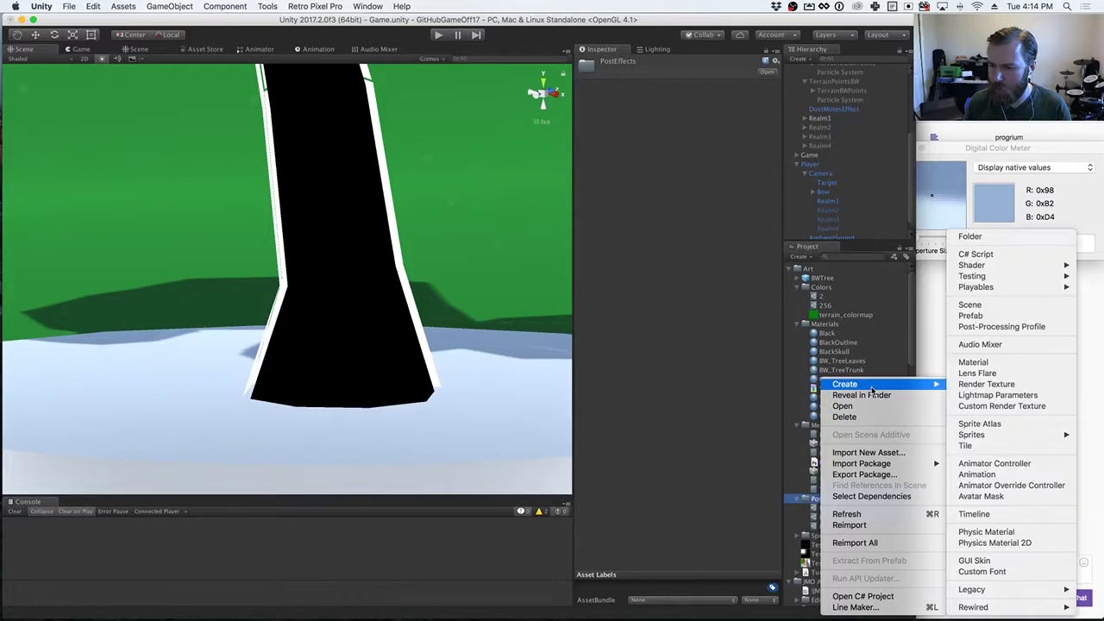
click(992, 326)
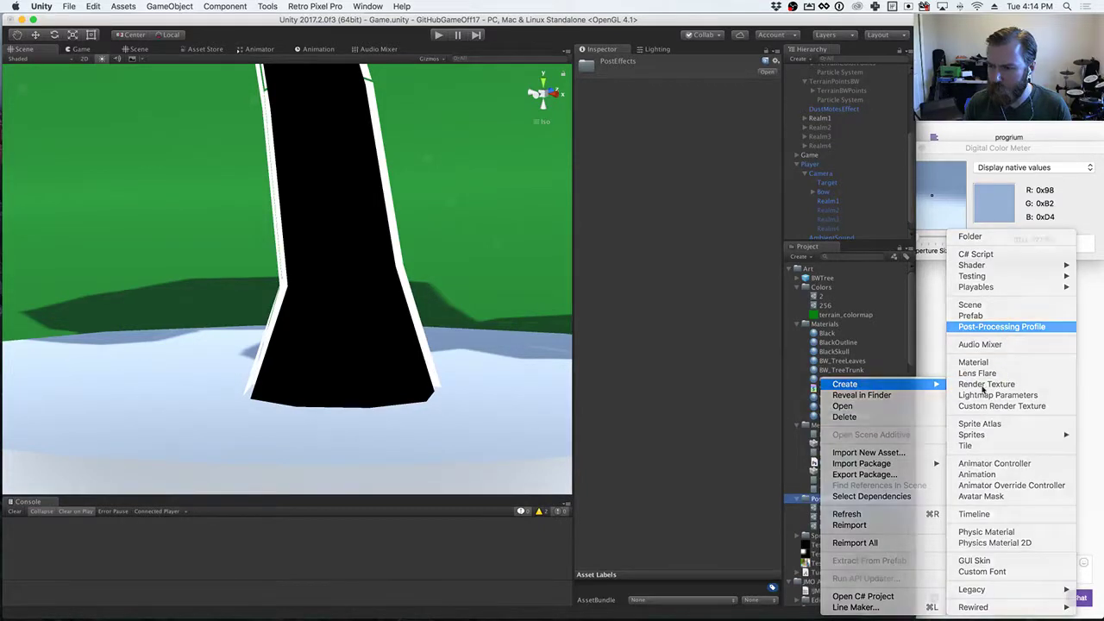
text(Realm1)
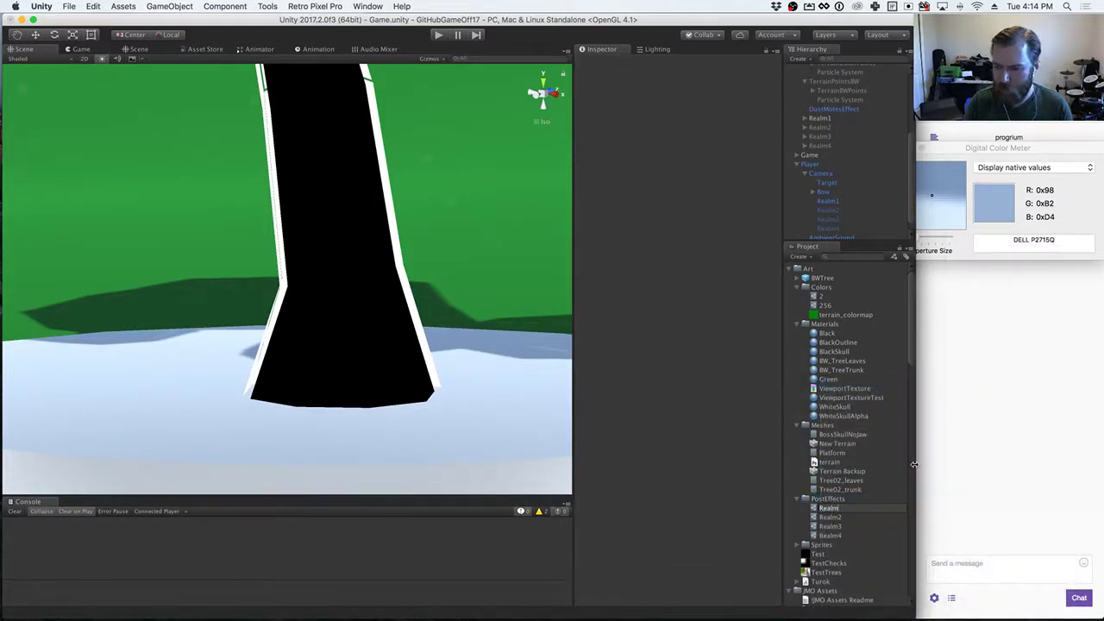
key(Return)
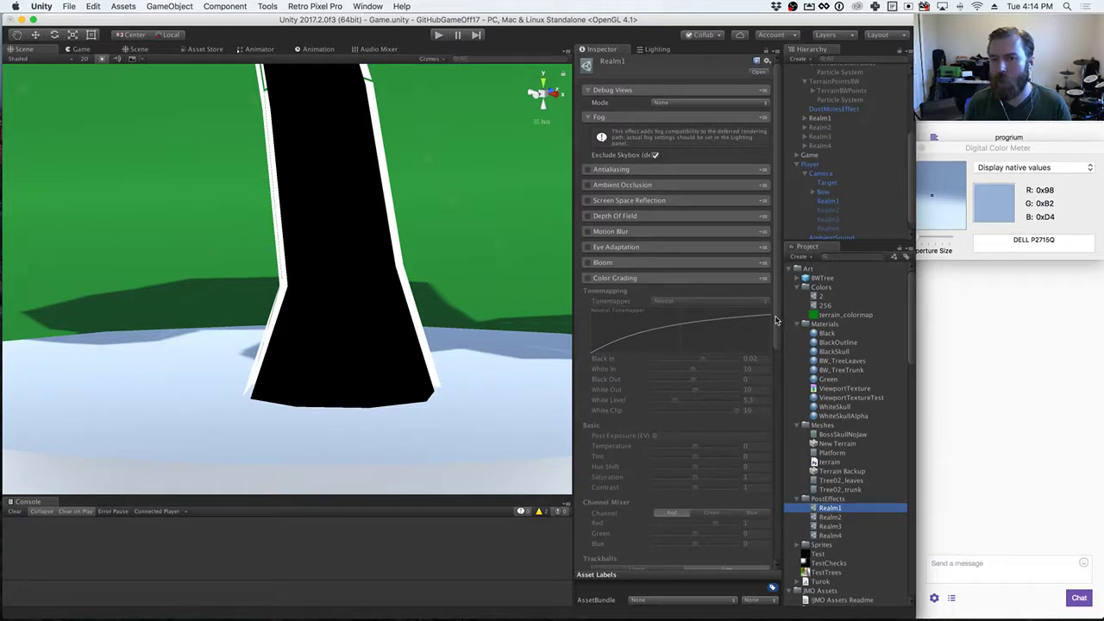
Step: Assign the Realm1 profile to the Realm1 camera's Post Processing Behaviour, enable the component, and show the game view
click(824, 203)
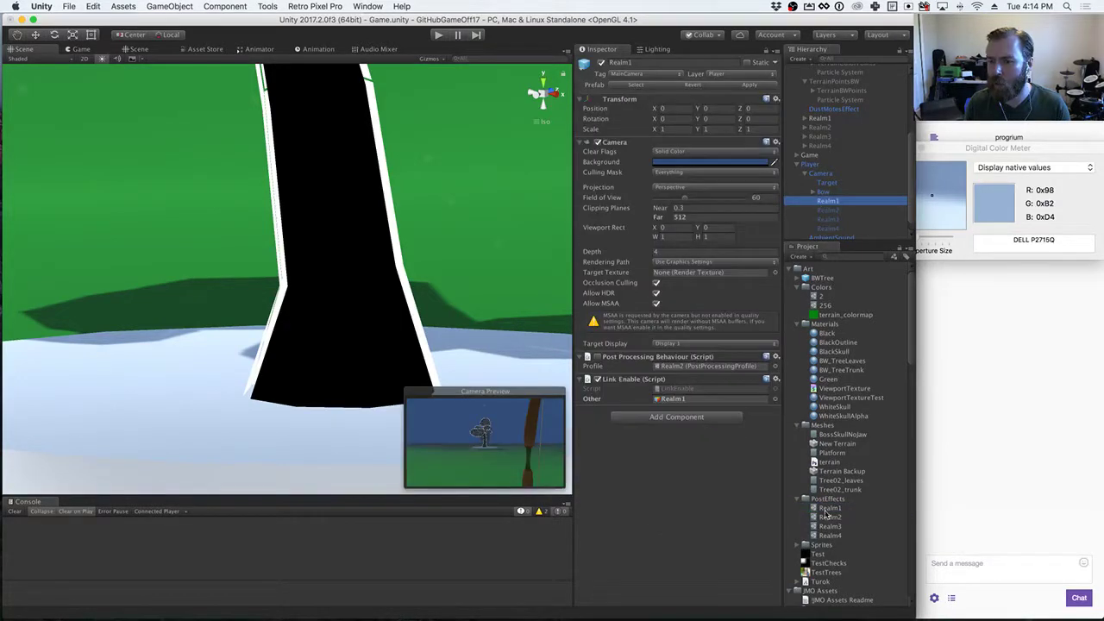
drag(830, 508, 719, 377)
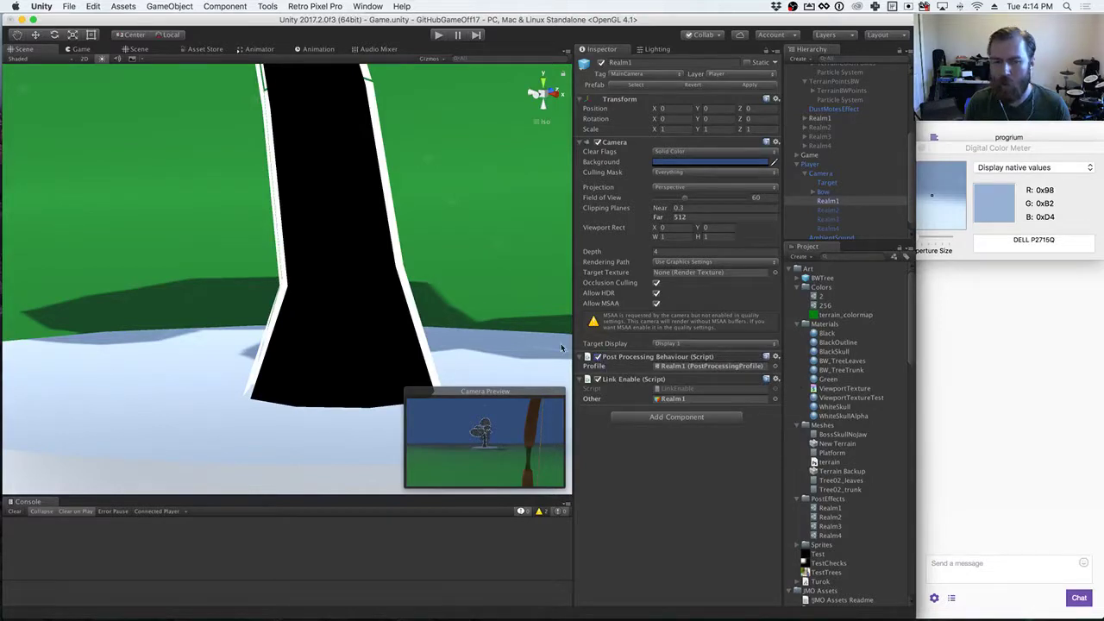
click(79, 50)
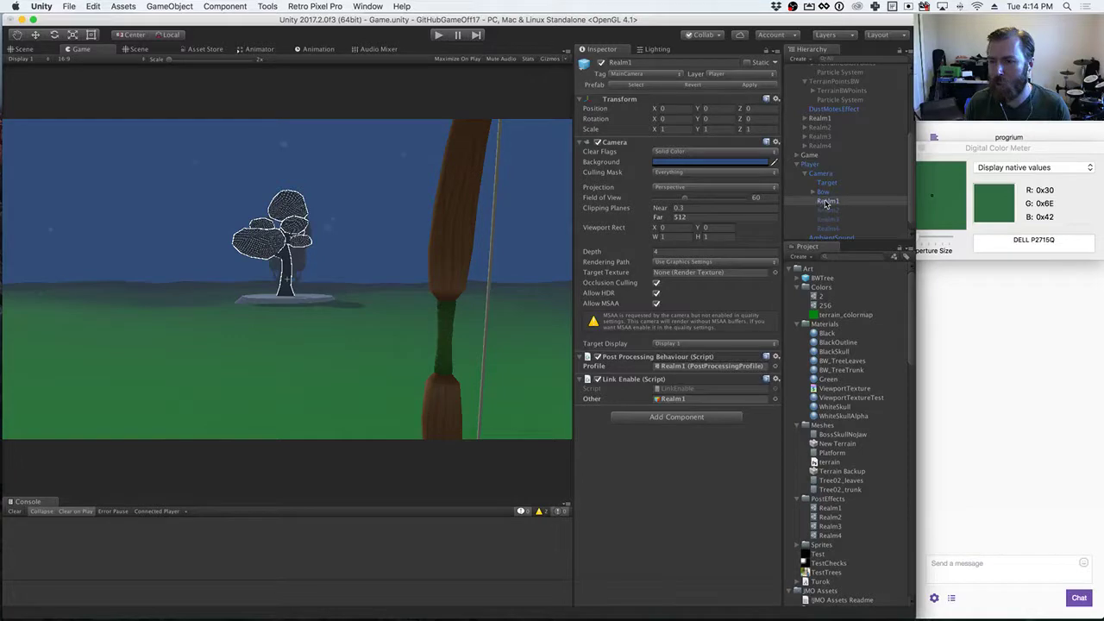
Step: Enable Color Grading in the Realm1 profile and compare the Filmic (ACES), None and Neutral tonemappers
click(838, 509)
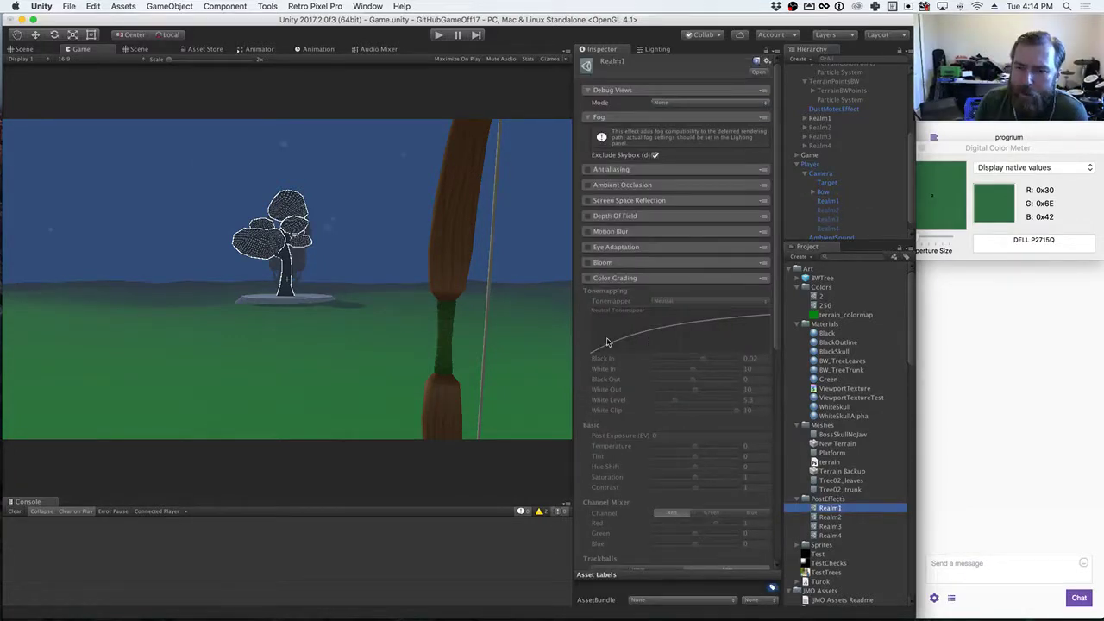
click(588, 264)
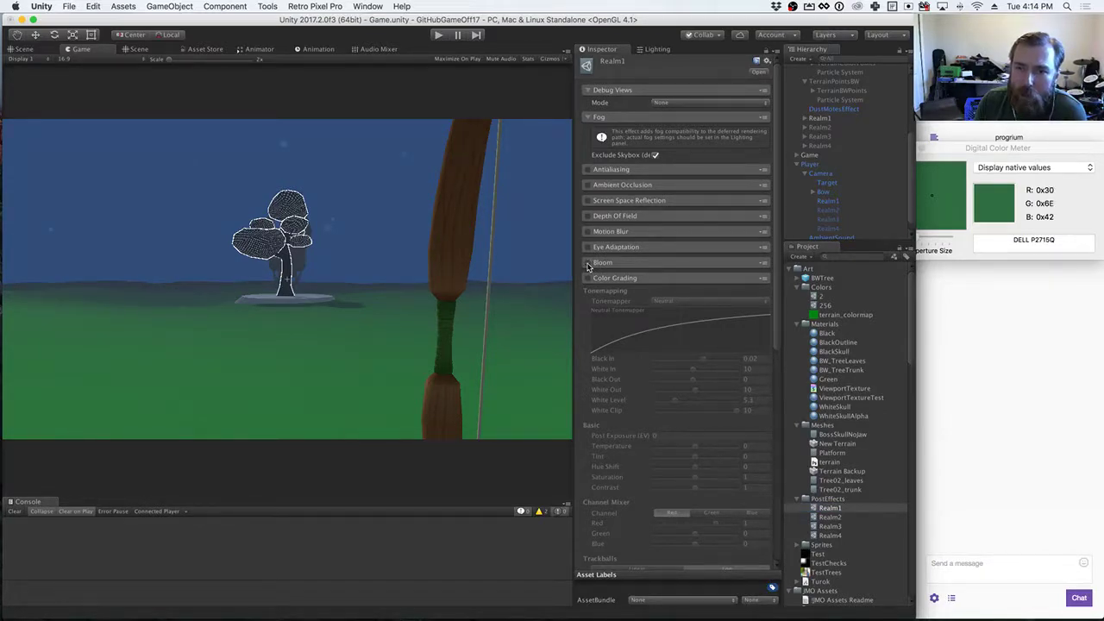
click(589, 278)
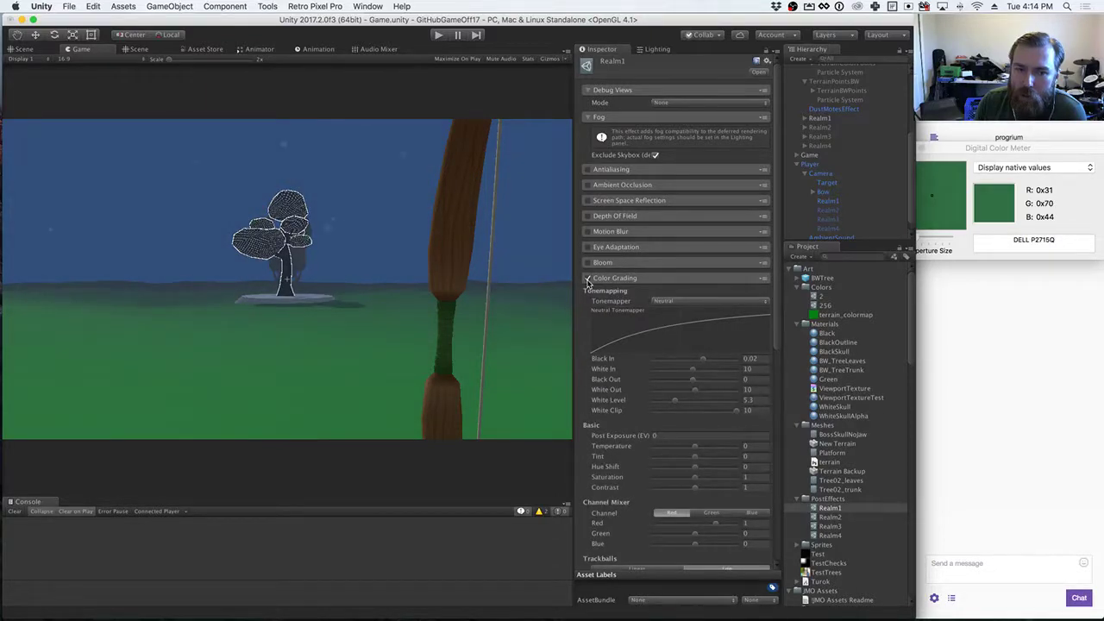
click(664, 302)
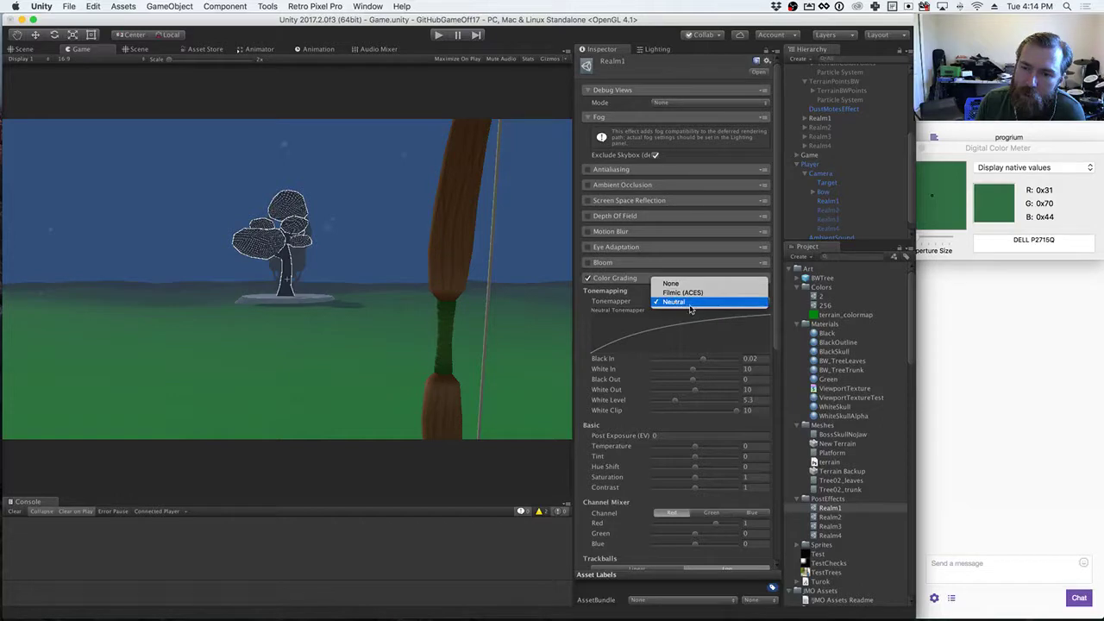
click(690, 304)
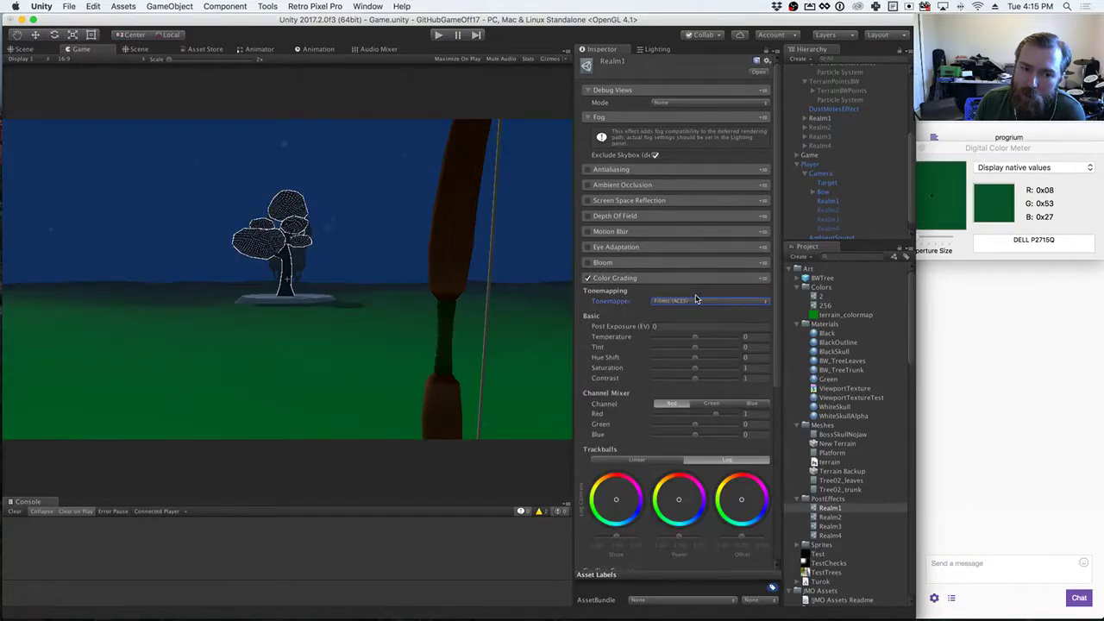
click(688, 301)
click(686, 291)
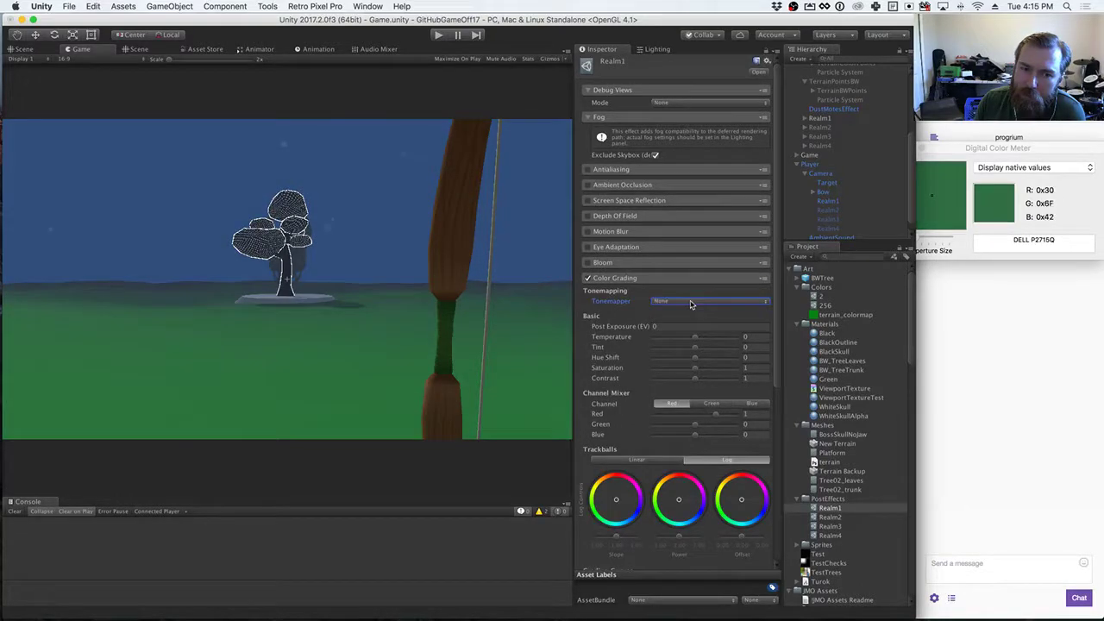
click(587, 278)
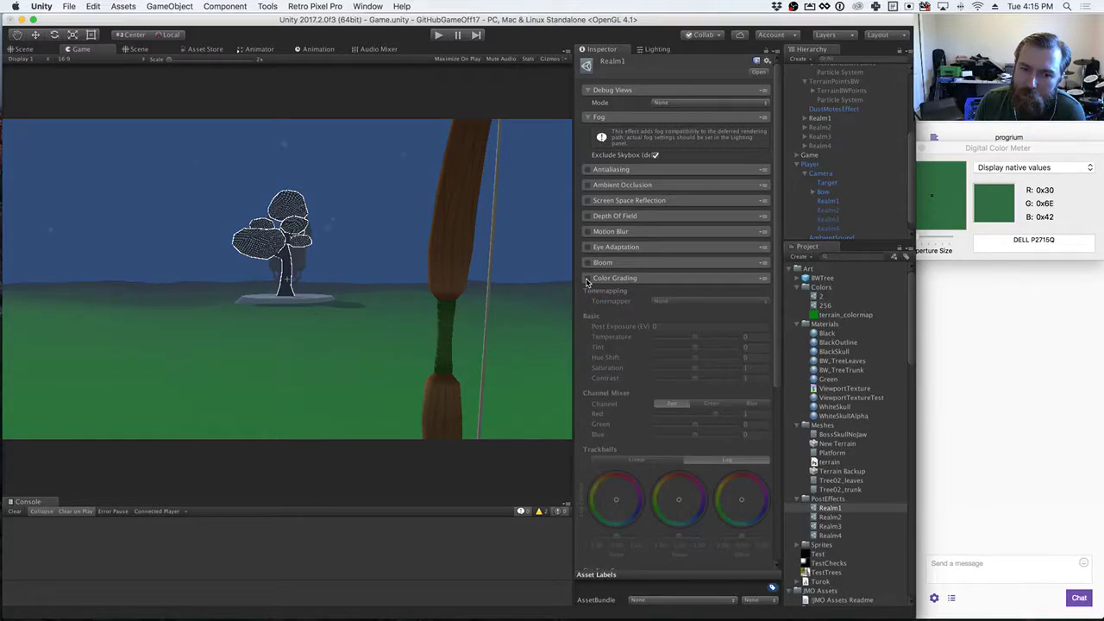
click(588, 278)
click(660, 301)
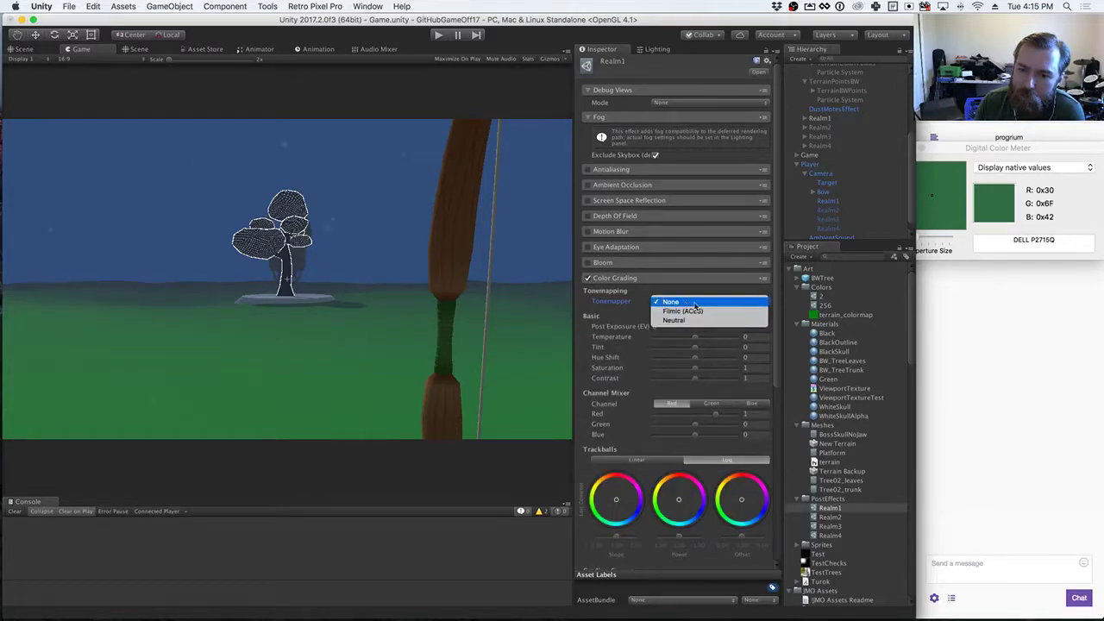
click(697, 320)
Step: Set the Realm1 profile's color grading Saturation to 1.1 and its Tonemapper to None
scroll(719, 324, down, 3)
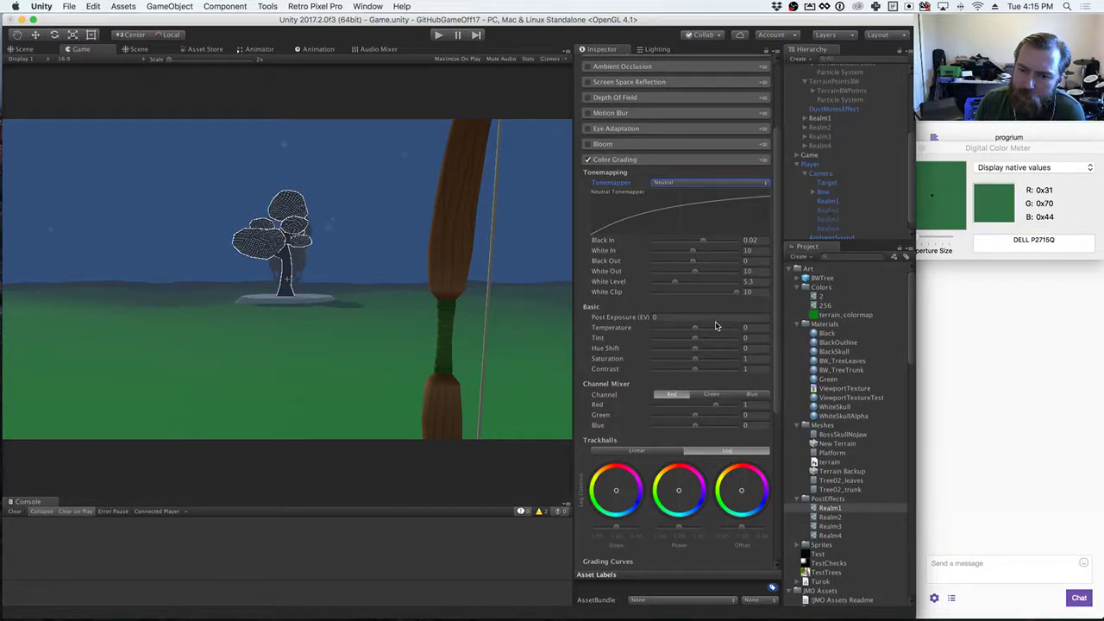
mouse_move(695, 359)
mouse_down()
mouse_move(707, 362)
mouse_move(684, 363)
mouse_move(712, 364)
mouse_move(697, 353)
mouse_up()
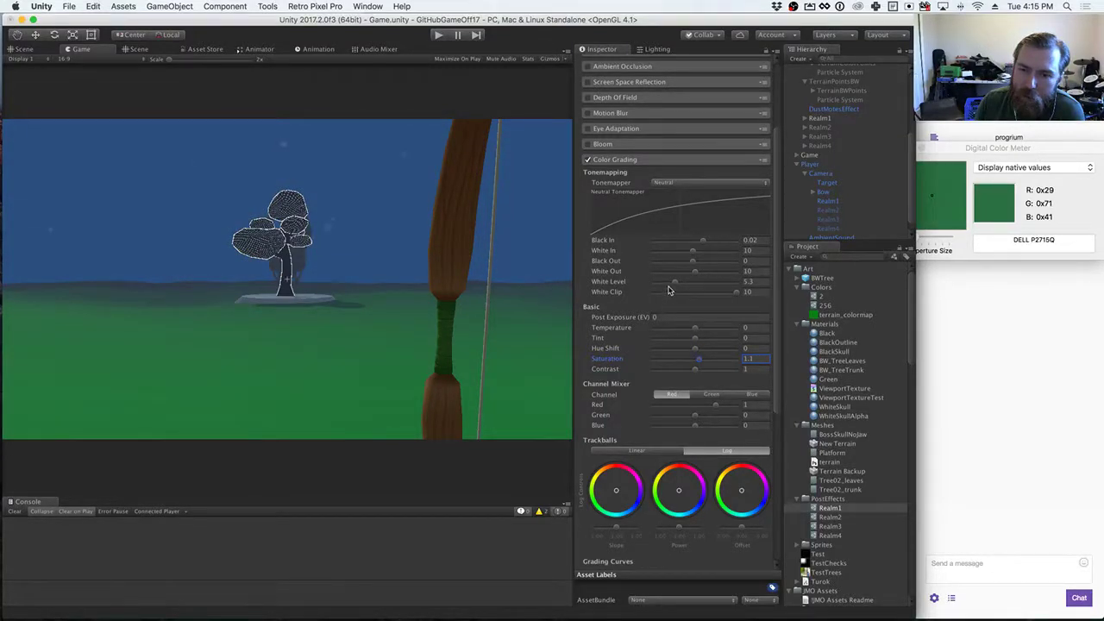
click(673, 183)
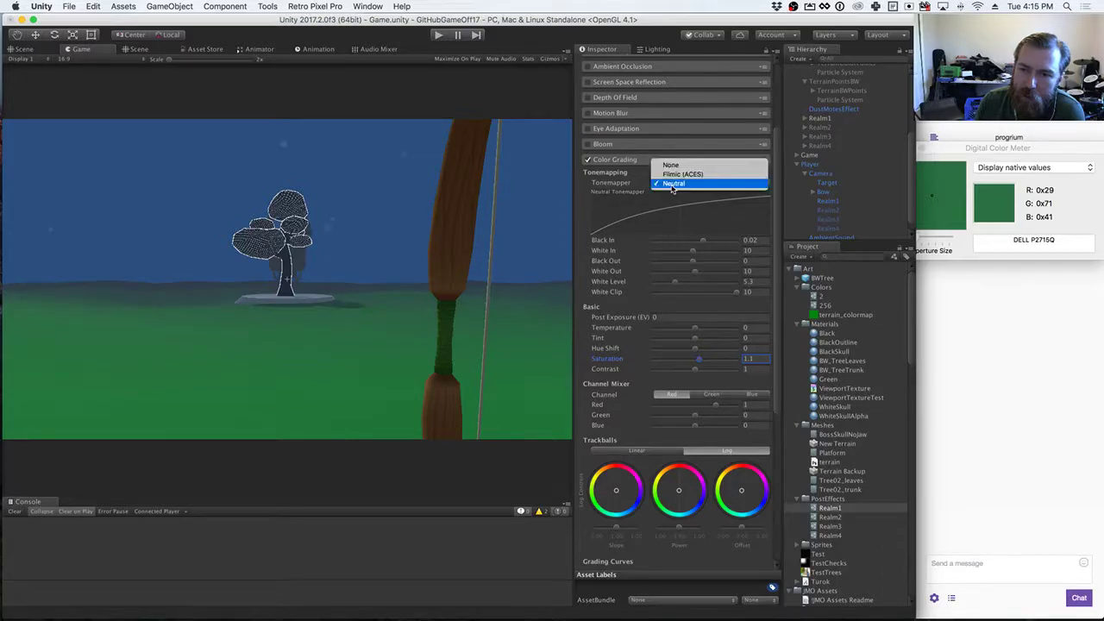
click(673, 164)
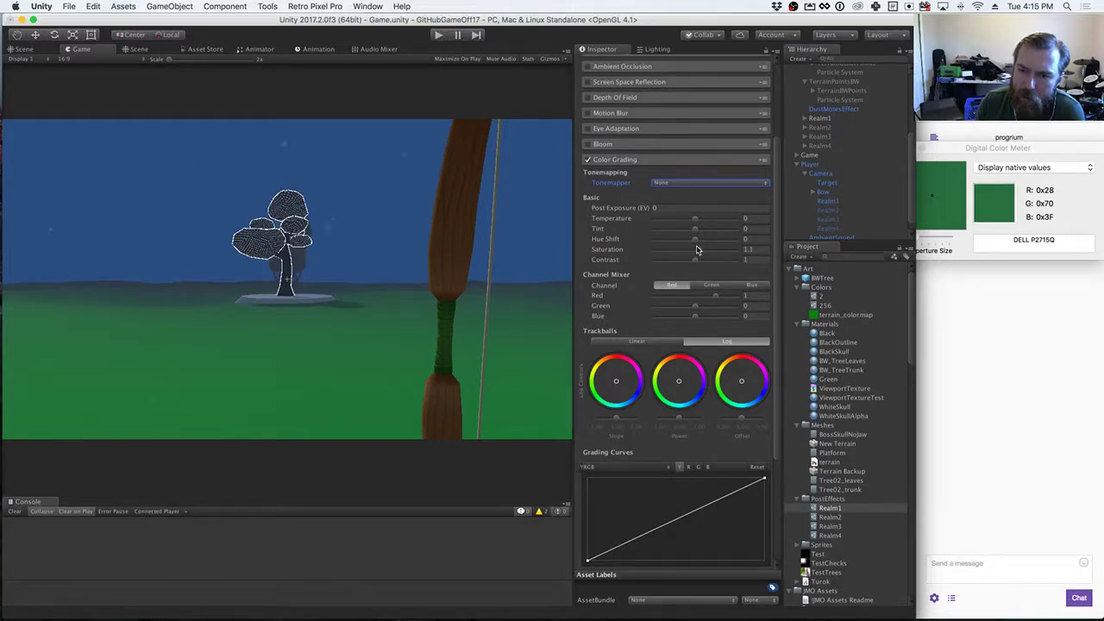
drag(699, 253, 699, 254)
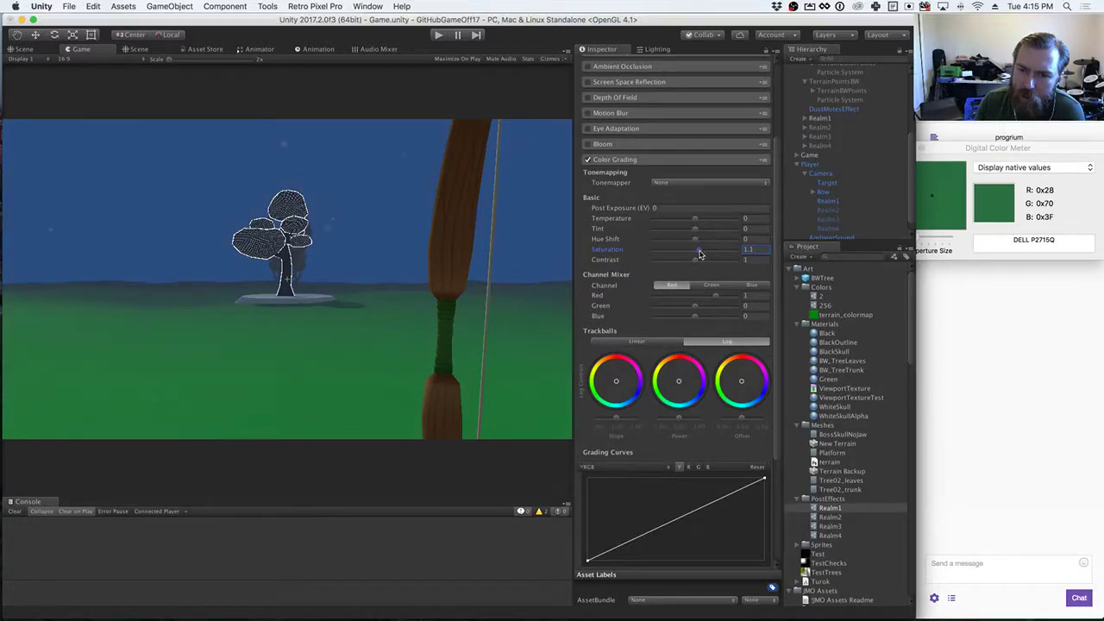
Step: Try the Dithering effect in the Realm1 profile, toggling it on and off to compare the game view
scroll(702, 259, down, 5)
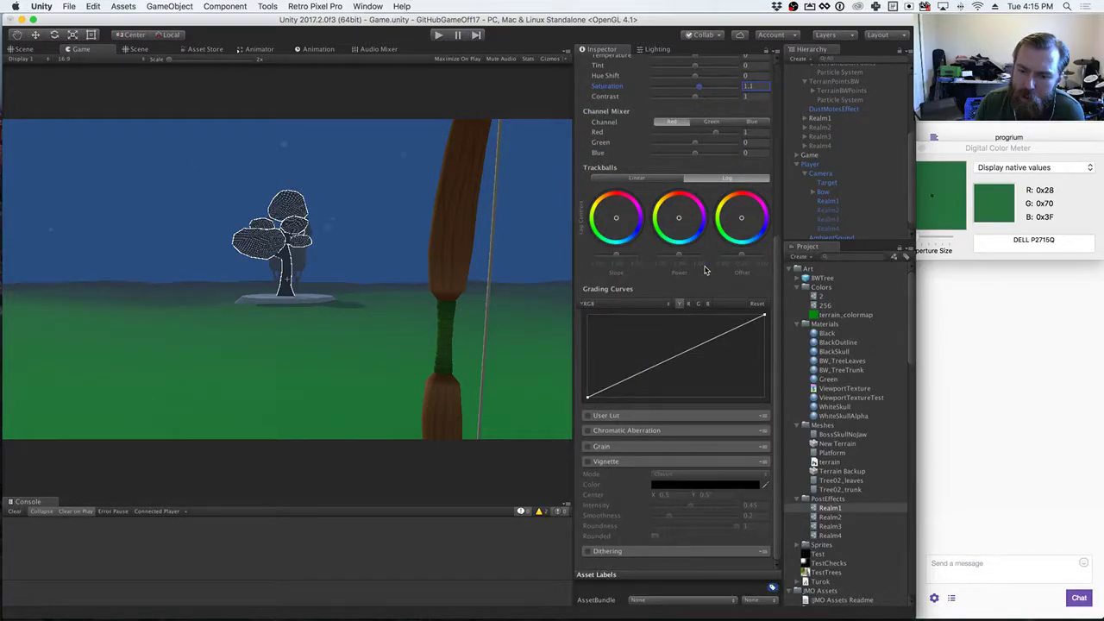
scroll(704, 270, up, 8)
scroll(704, 270, down, 8)
click(587, 551)
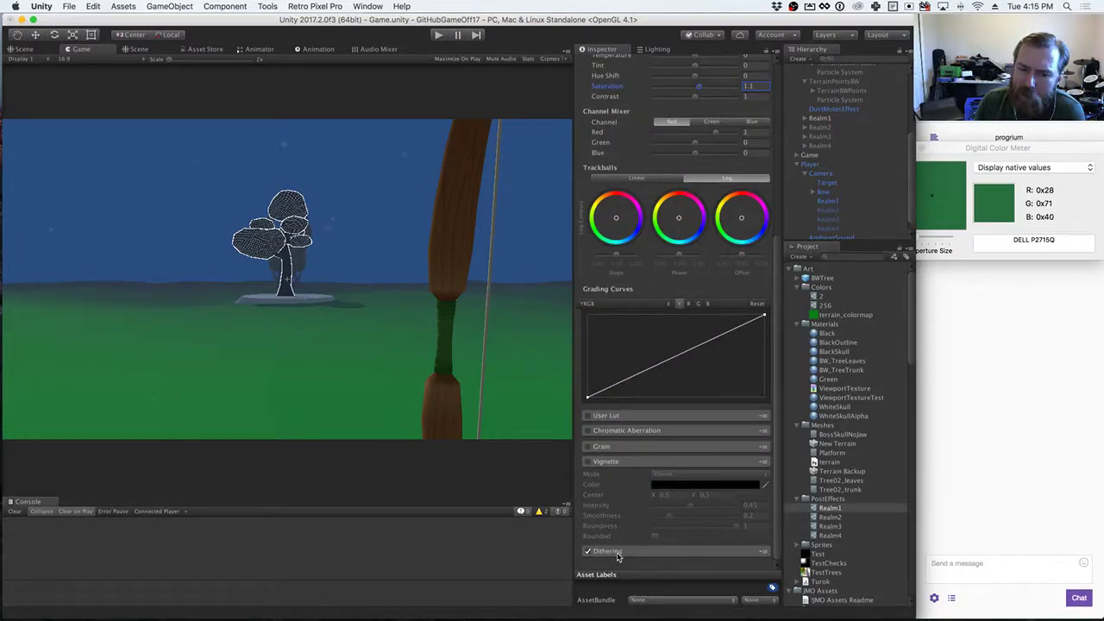
click(616, 552)
scroll(617, 555, down, 1)
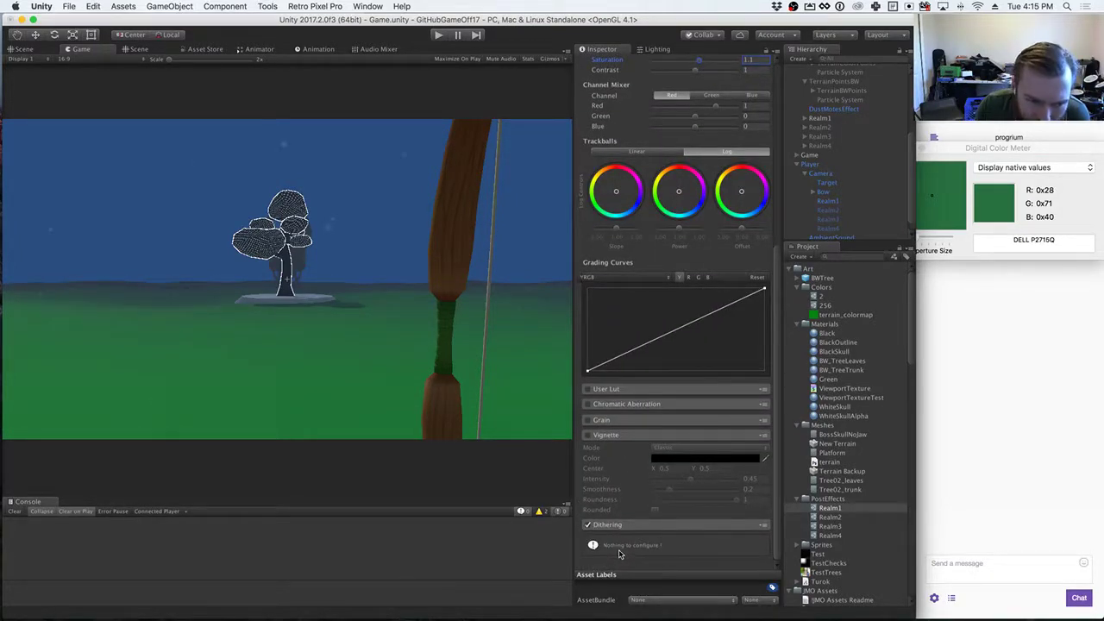
click(587, 525)
click(587, 527)
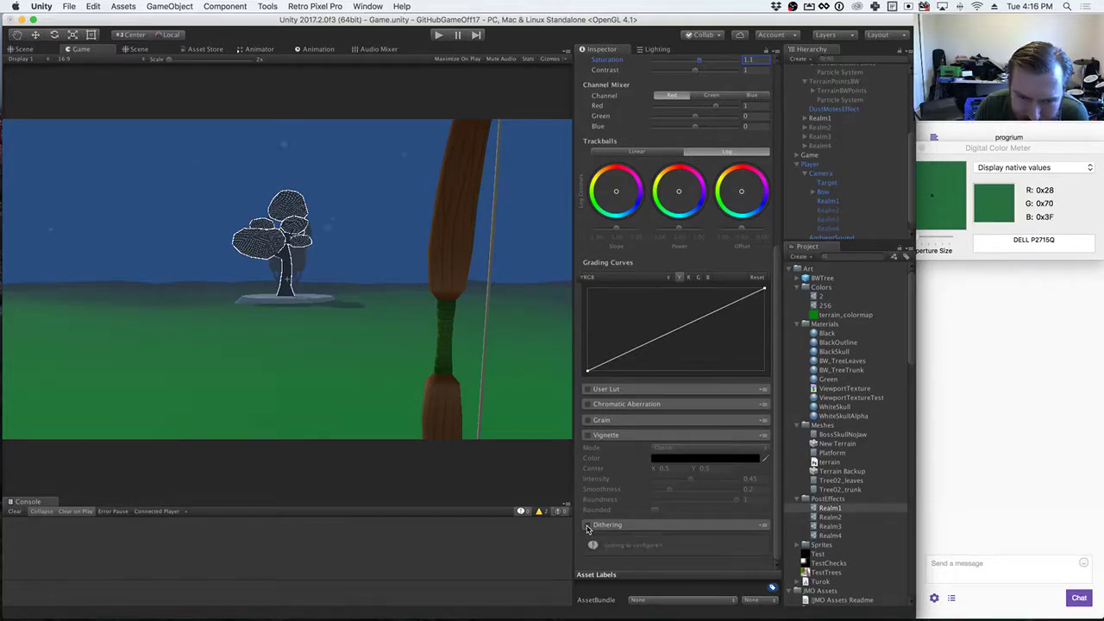
Step: Compare the game view again with the Realm1 profile's Dithering effect on and off, leaving it off
click(588, 526)
click(588, 526)
click(588, 526)
click(587, 526)
Step: Try the Grain effect in the Realm1 profile and switch it back off
click(612, 420)
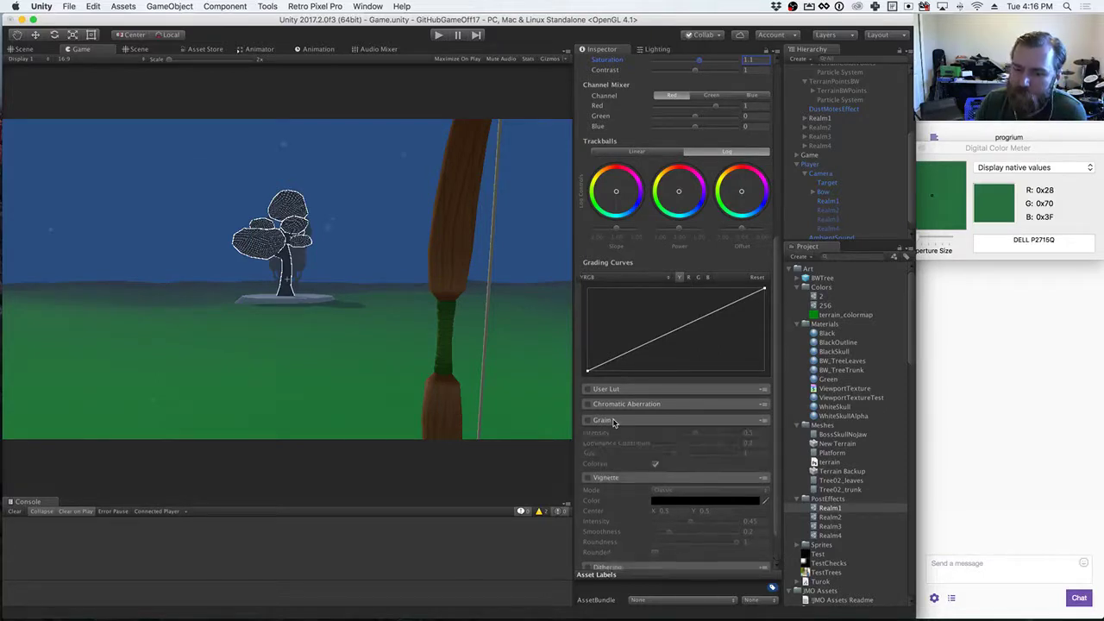
click(588, 421)
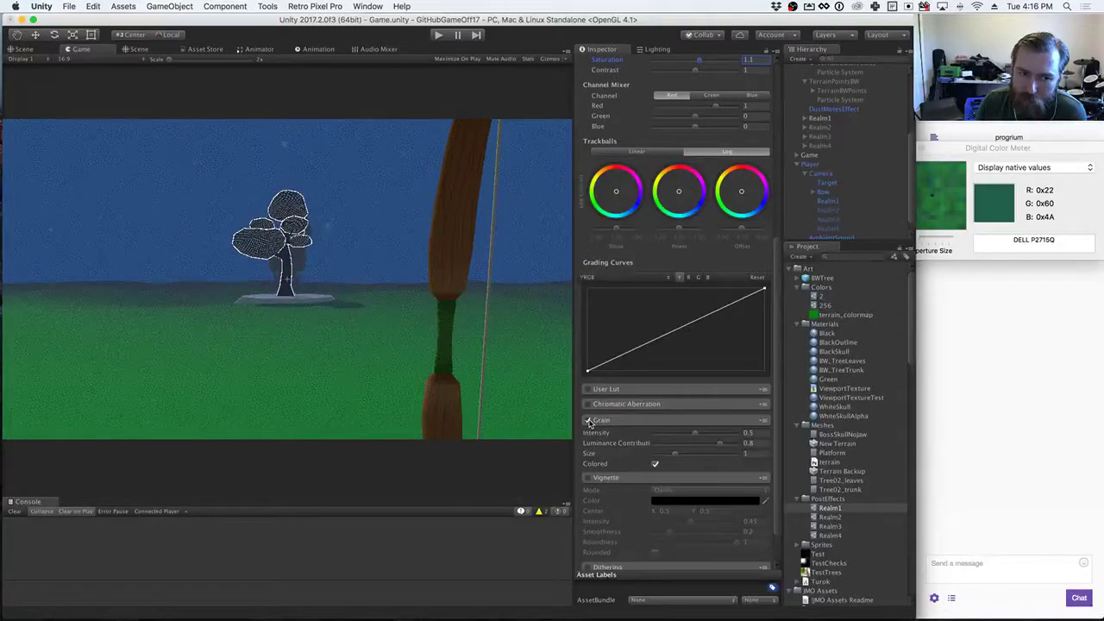
click(588, 421)
click(600, 420)
Step: Try the Chromatic Aberration effect, switch it back off, and show the User Lut settings
click(596, 404)
click(589, 405)
click(588, 404)
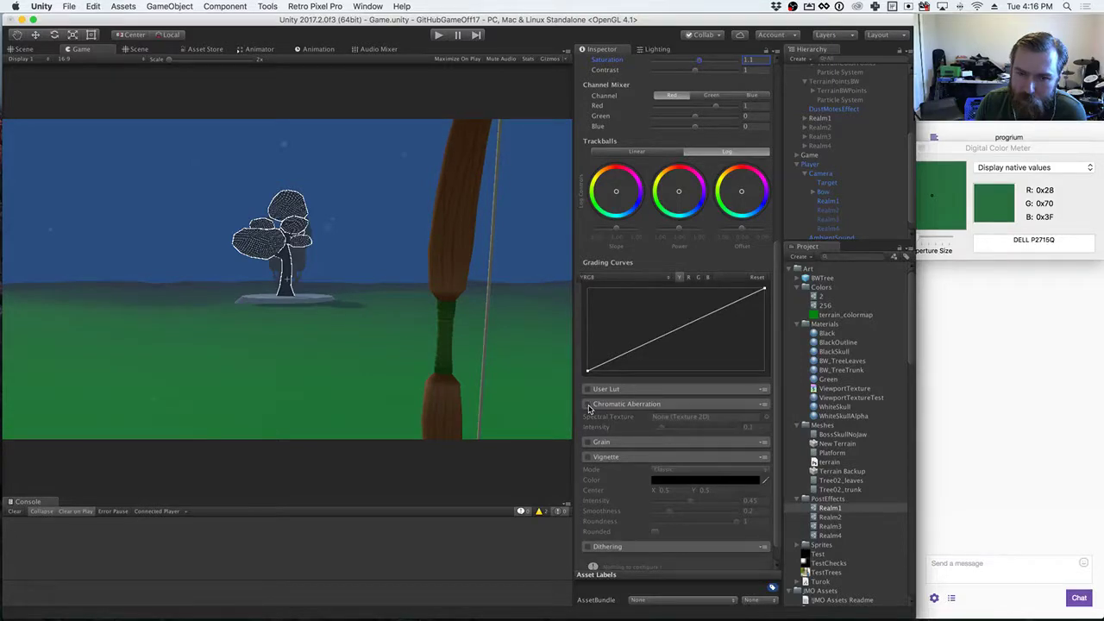
click(600, 391)
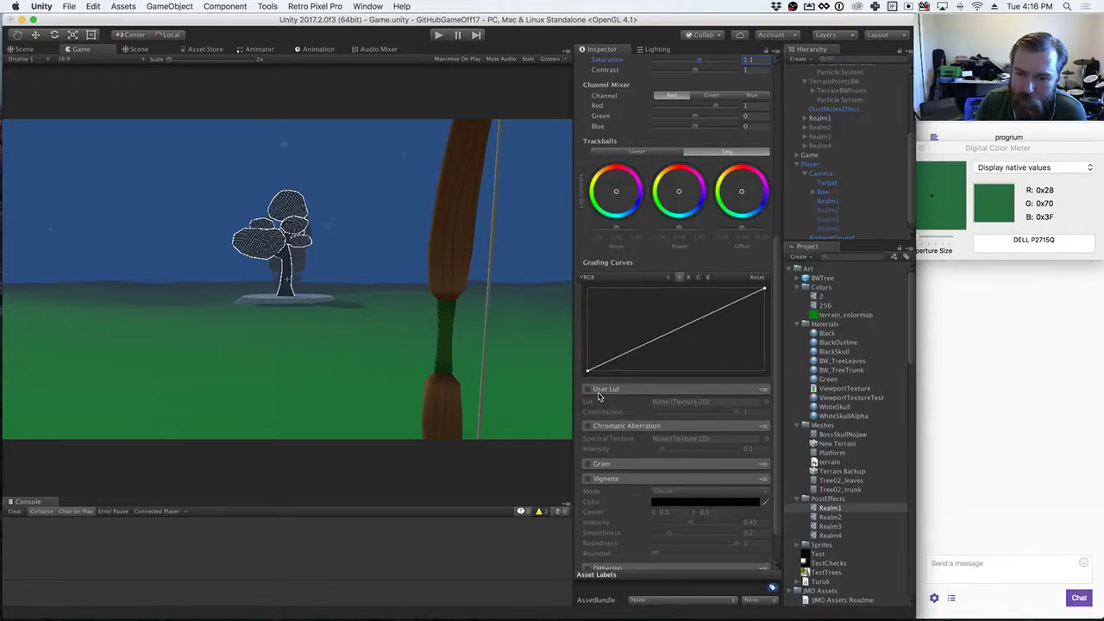
Step: Show the Bloom settings in the Realm1 profile and enable the effect
scroll(599, 396, up, 10)
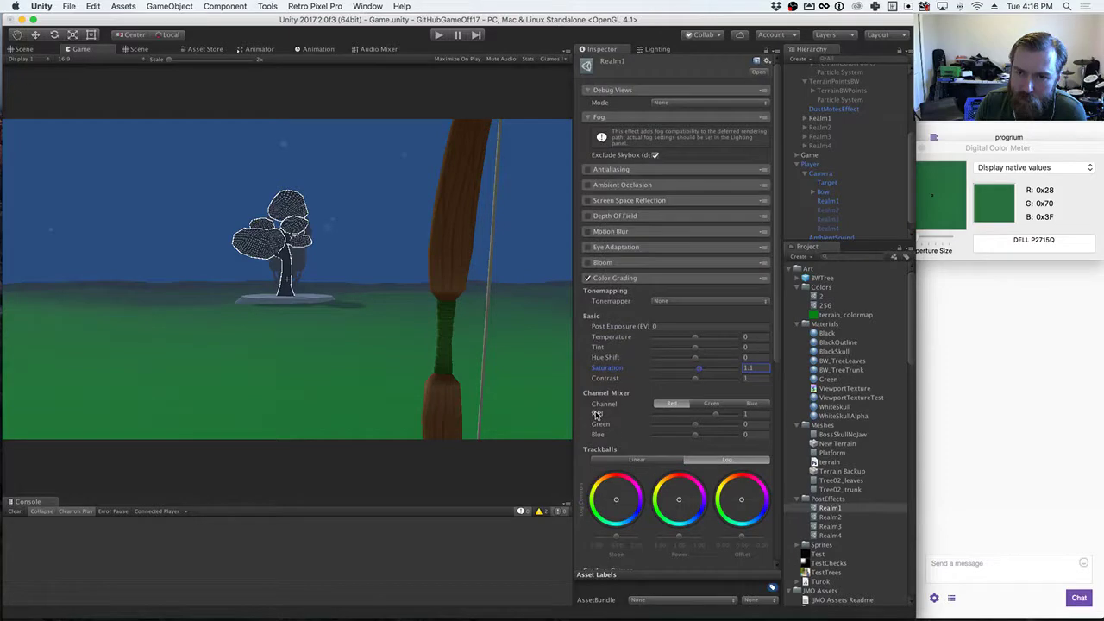
click(607, 262)
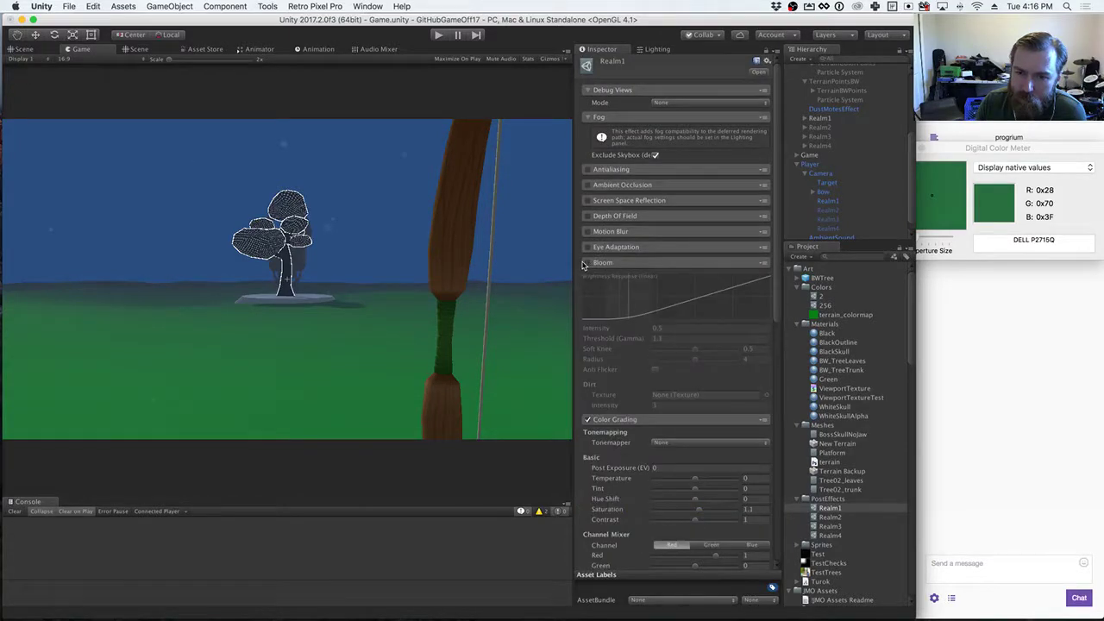
click(588, 263)
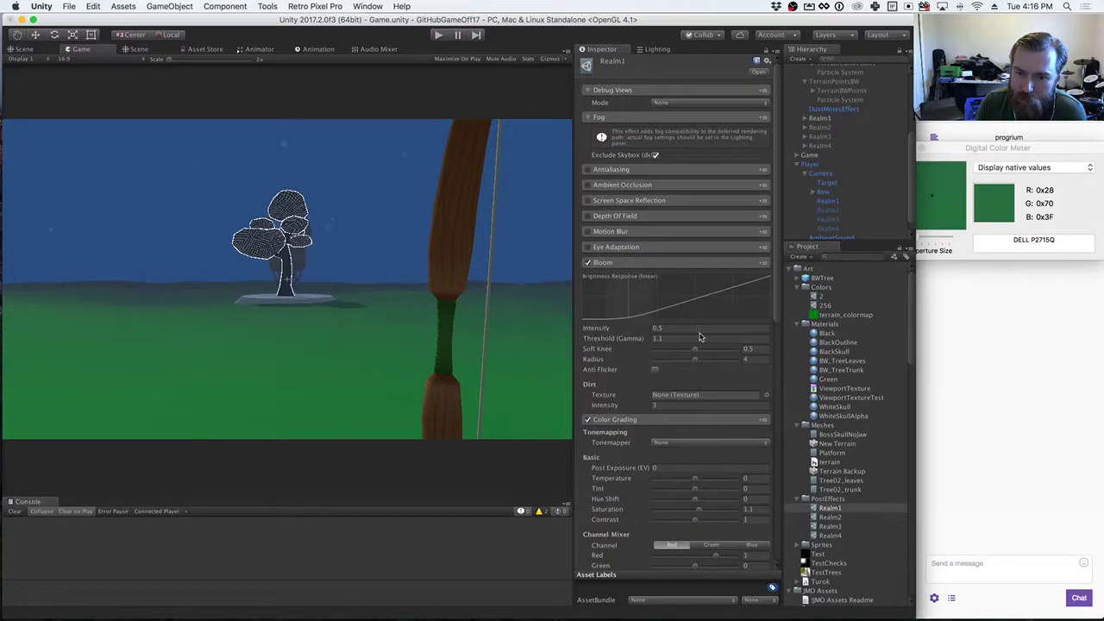
Step: Try stronger Bloom intensities such as 1.26 and 7.31 with Anti Flicker on and off, and settle on an Intensity of 1
mouse_move(602, 335)
mouse_down()
mouse_move(689, 331)
mouse_move(595, 331)
mouse_up()
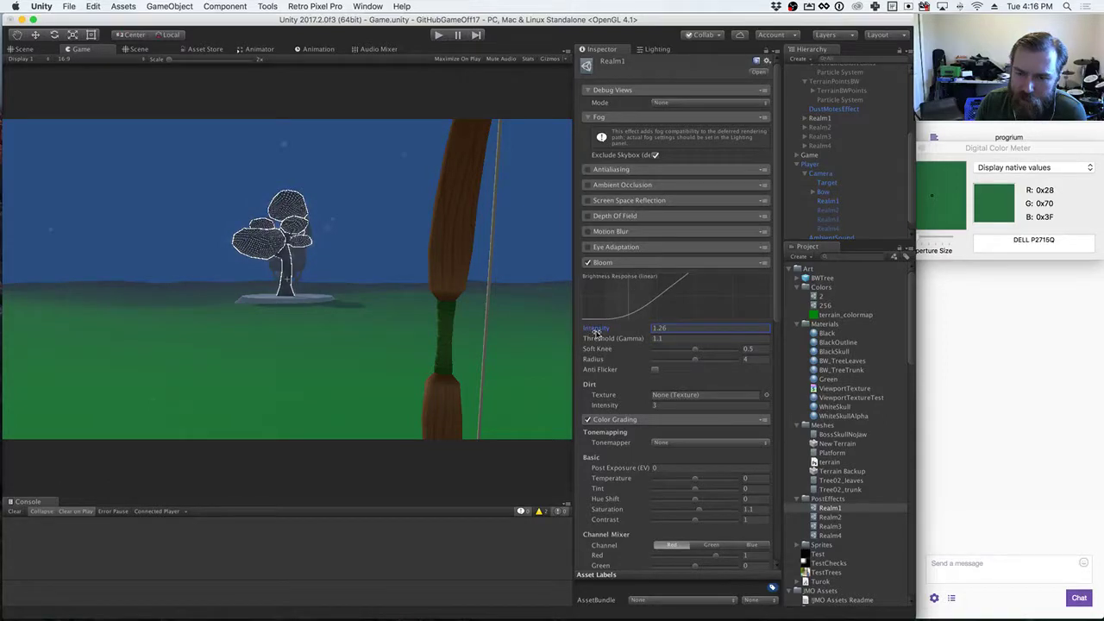
click(654, 370)
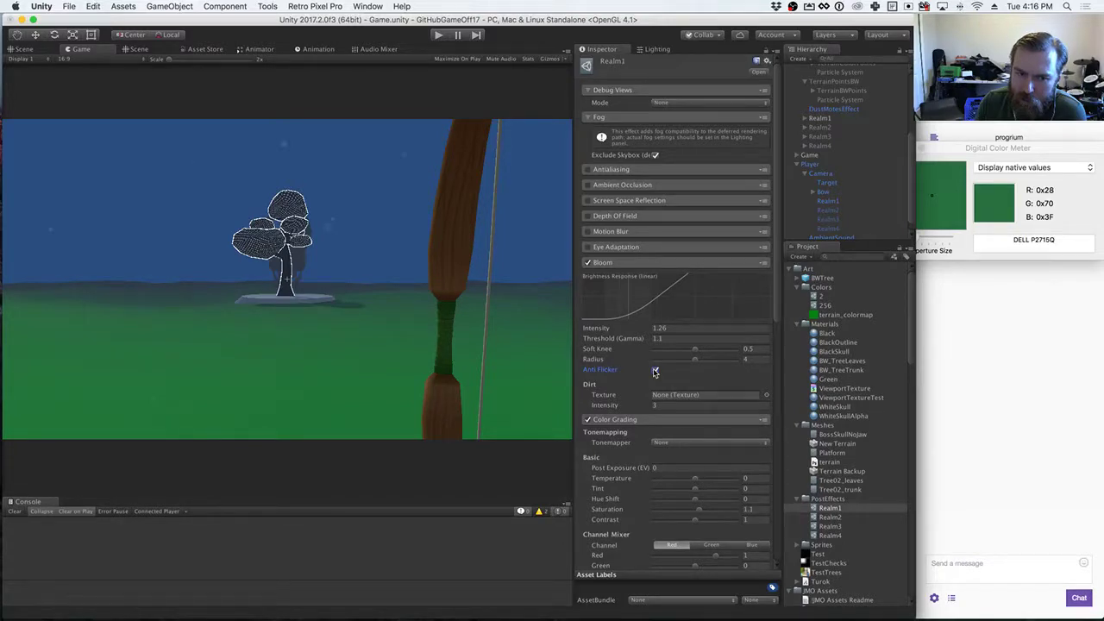
drag(604, 330, 652, 336)
text(7.31)
click(655, 370)
drag(621, 334, 585, 321)
text(1)
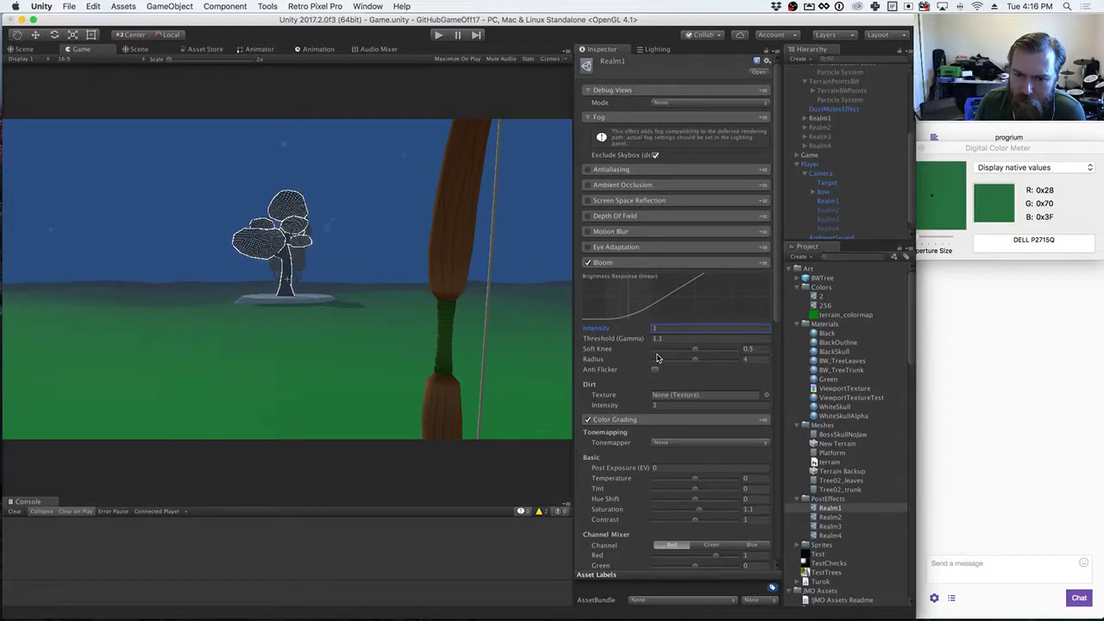
Step: Set the Bloom Threshold (Gamma) to 0.5, turn on Anti Flicker, and collapse the Bloom settings
mouse_move(621, 340)
mouse_down()
mouse_move(638, 340)
mouse_move(613, 340)
mouse_up()
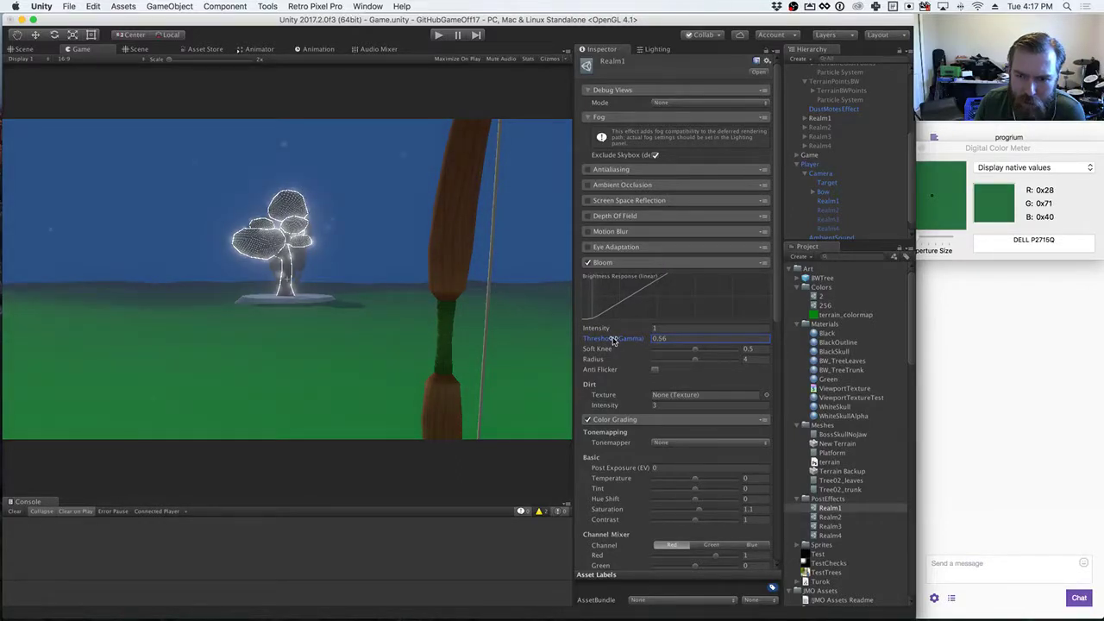
drag(615, 342, 618, 343)
click(689, 343)
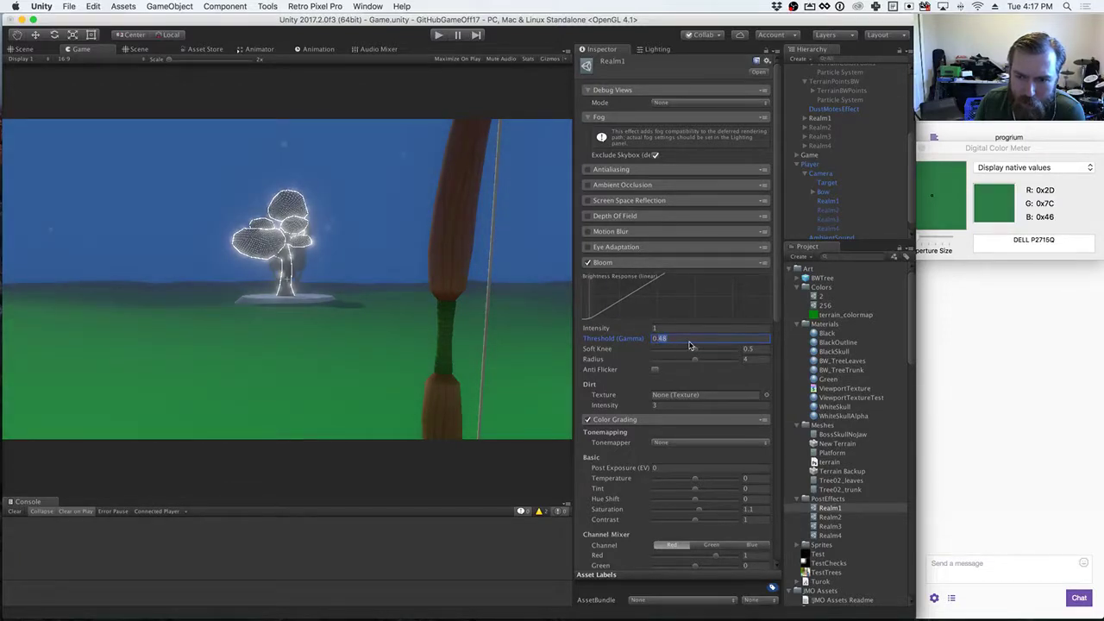
text(0.5)
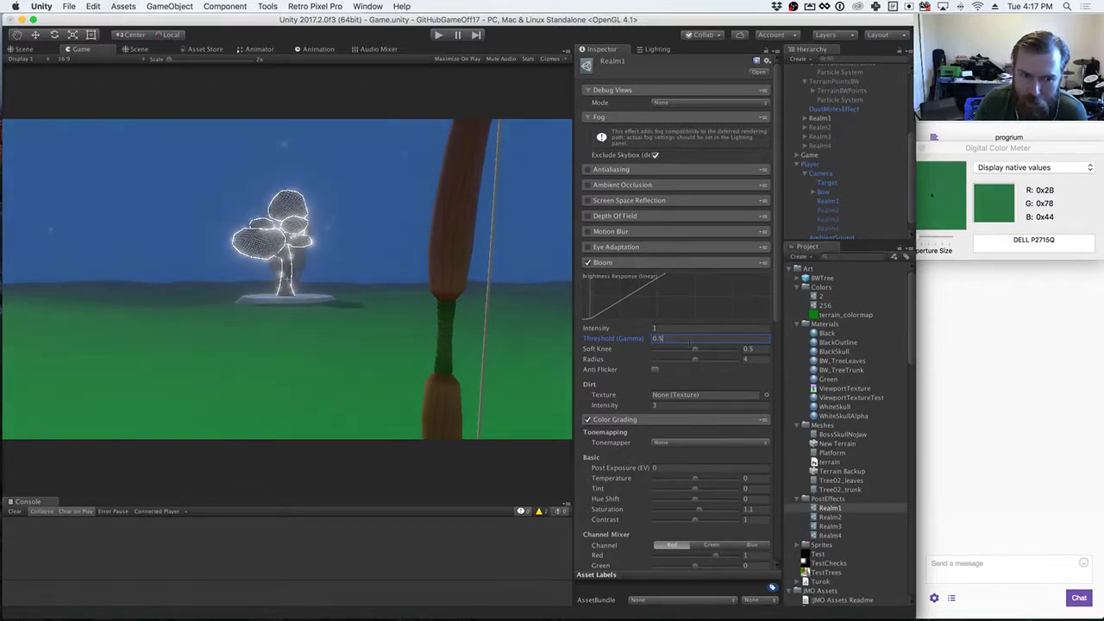
click(655, 370)
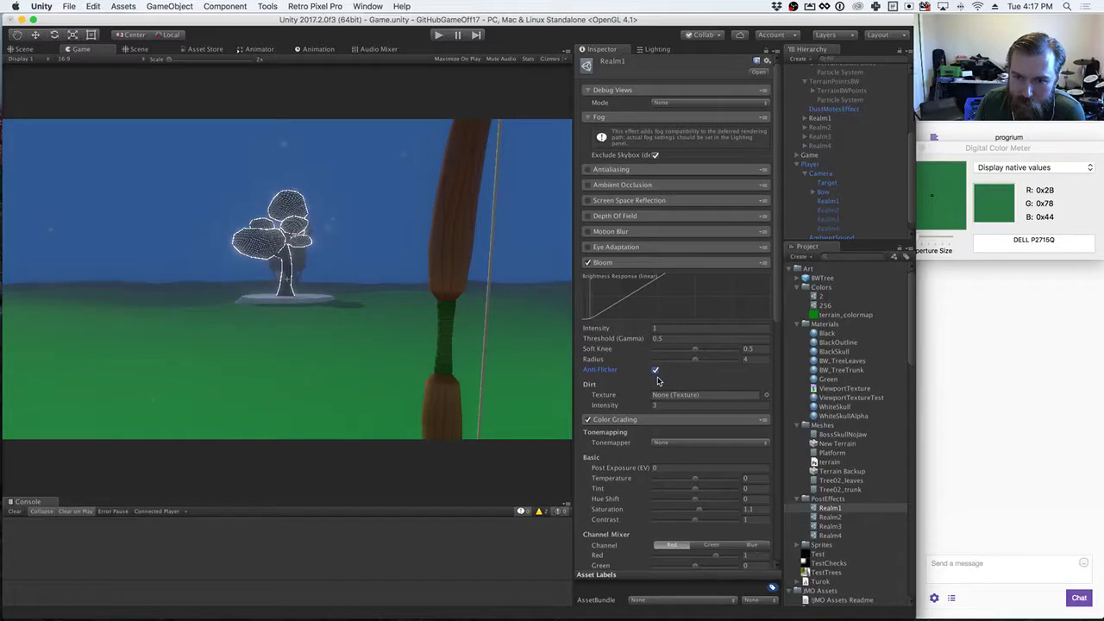
click(623, 264)
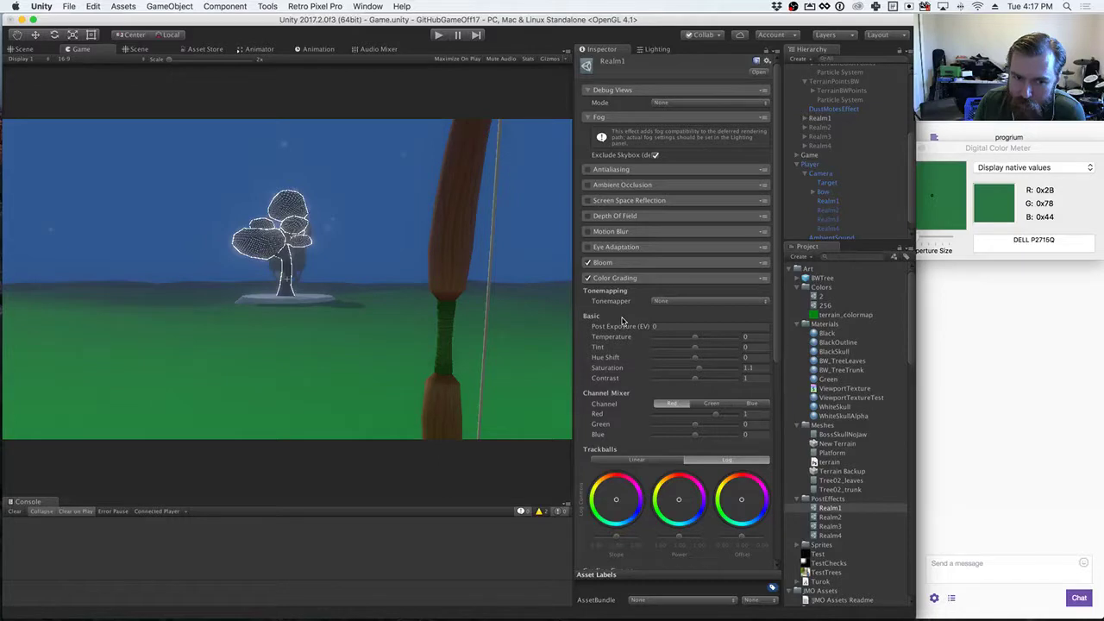
Step: Try a color grading Temperature of 25 and return it to 0
click(696, 340)
mouse_move(696, 340)
mouse_down()
mouse_move(713, 342)
mouse_move(682, 341)
mouse_move(706, 338)
mouse_up()
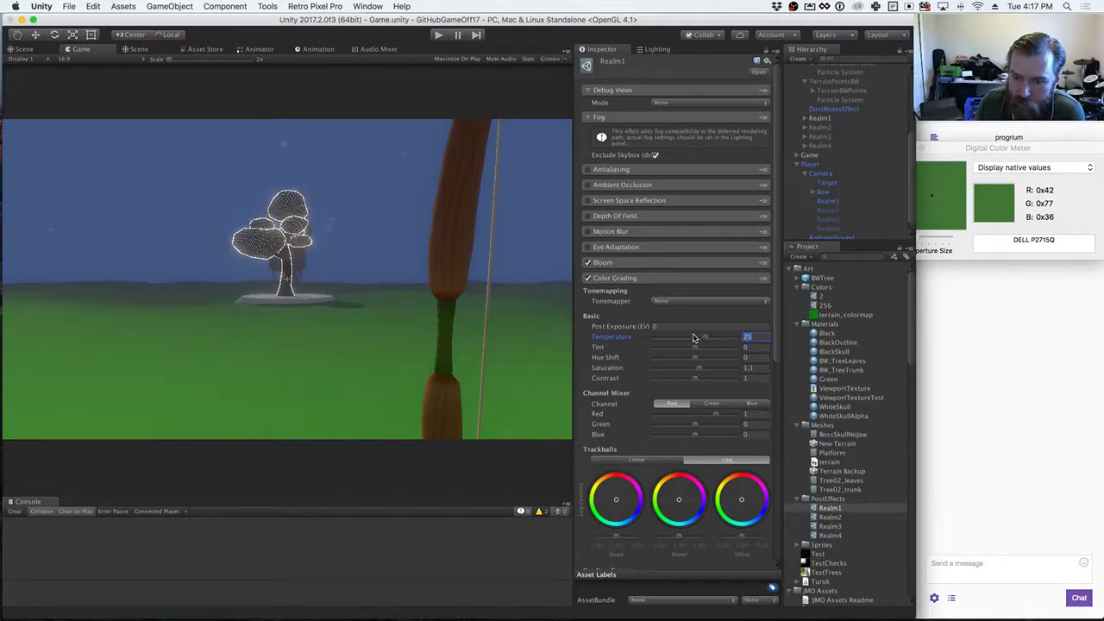
text(0)
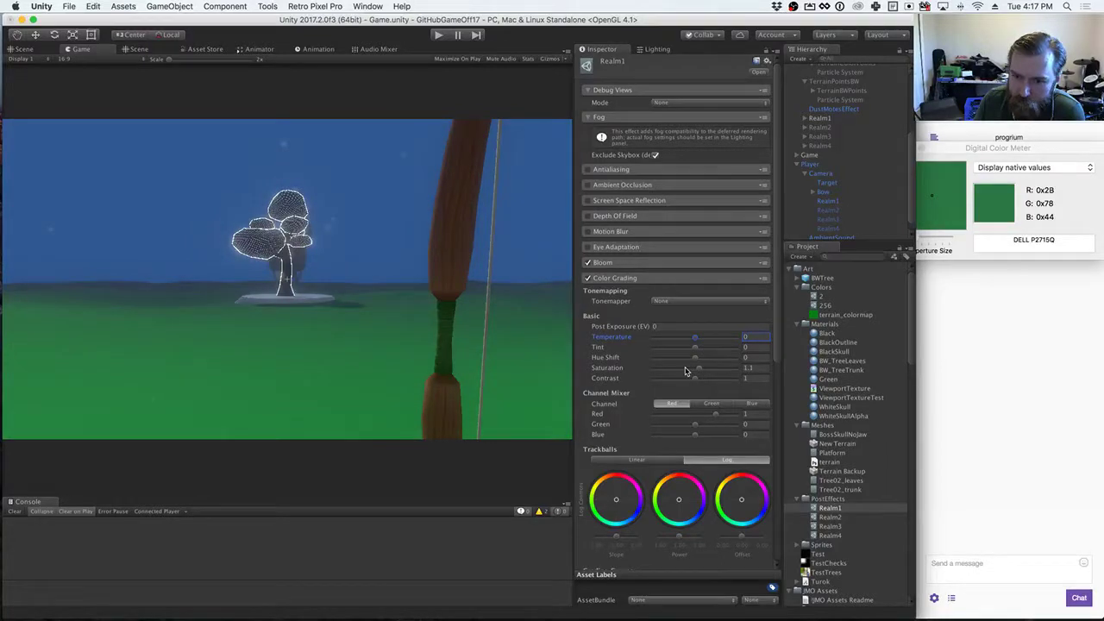
Step: Compare stronger color grading Saturation values such as 1.5 and 1.2, and return it to 1.1
click(748, 367)
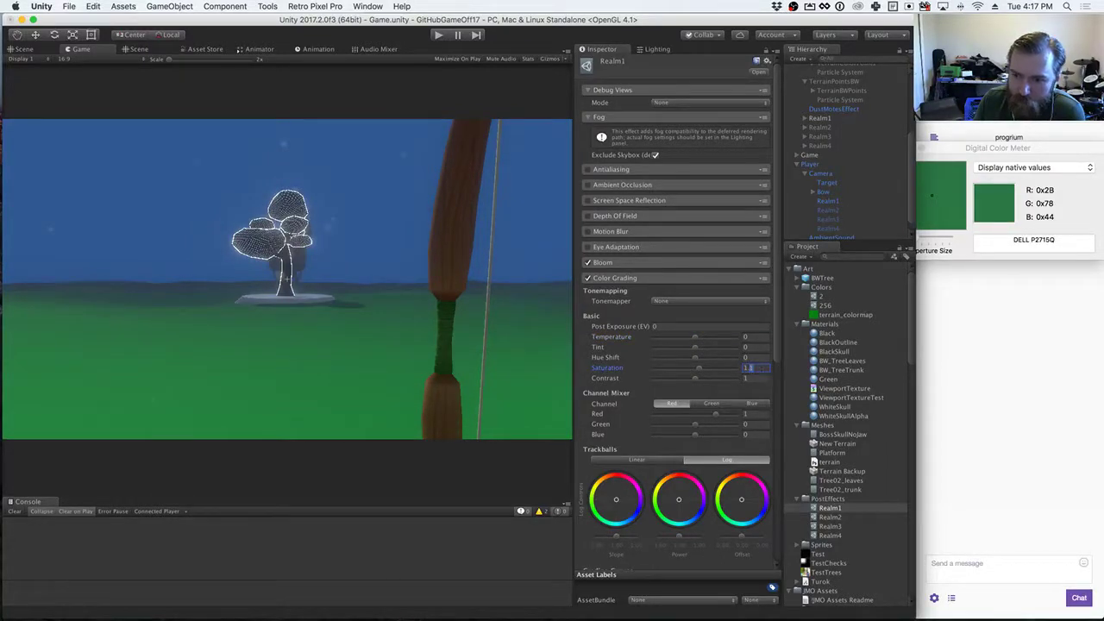
drag(748, 367, 761, 373)
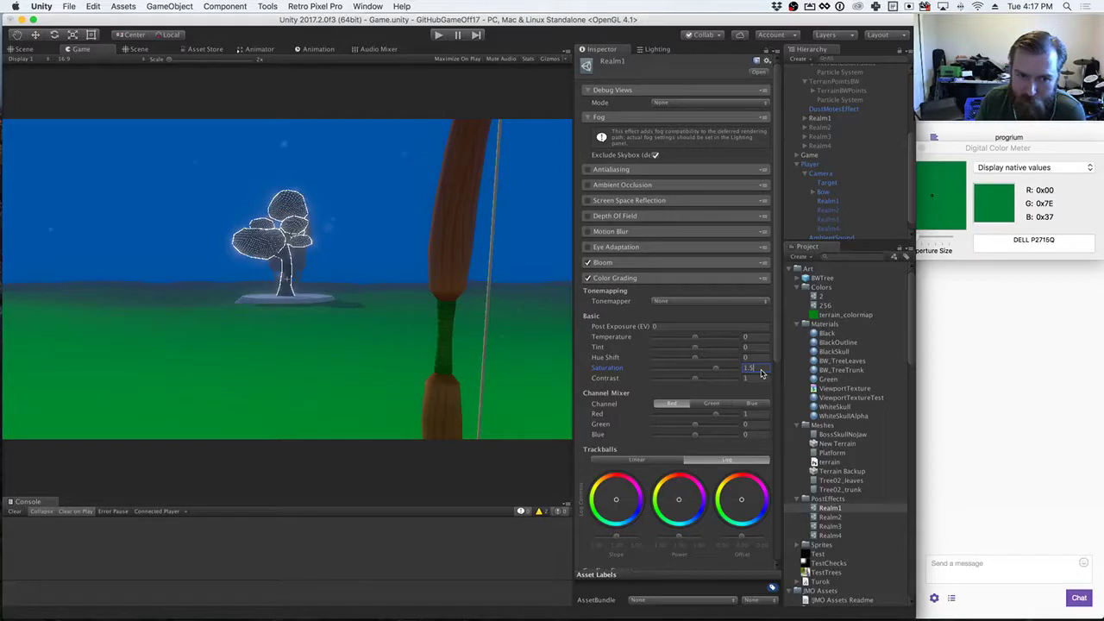
key(BackSpace)
text(3)
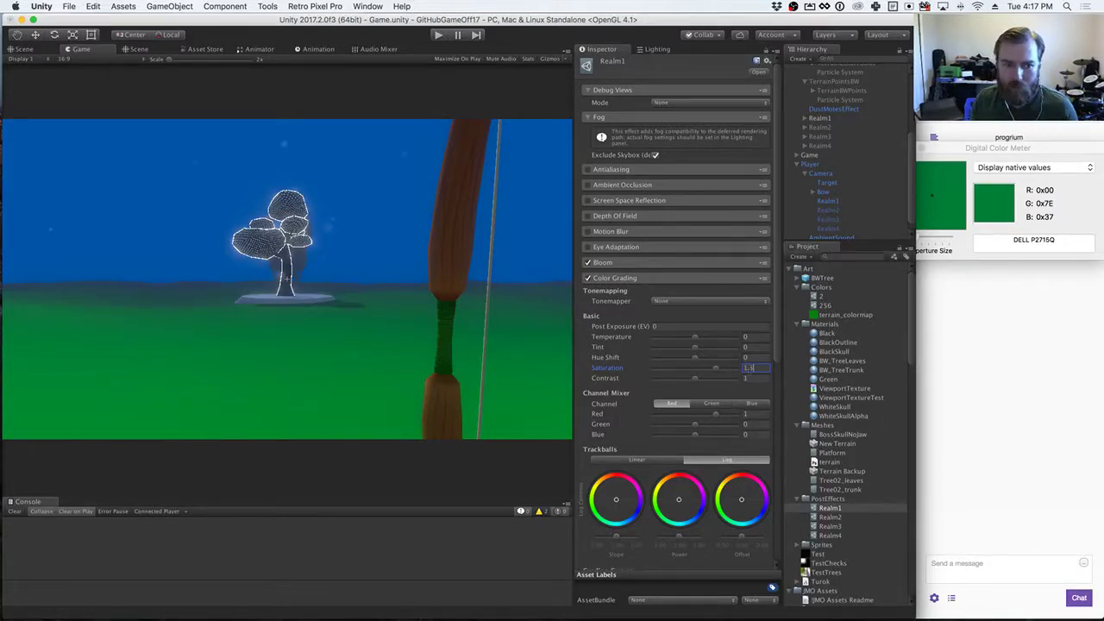
key(BackSpace)
text(2)
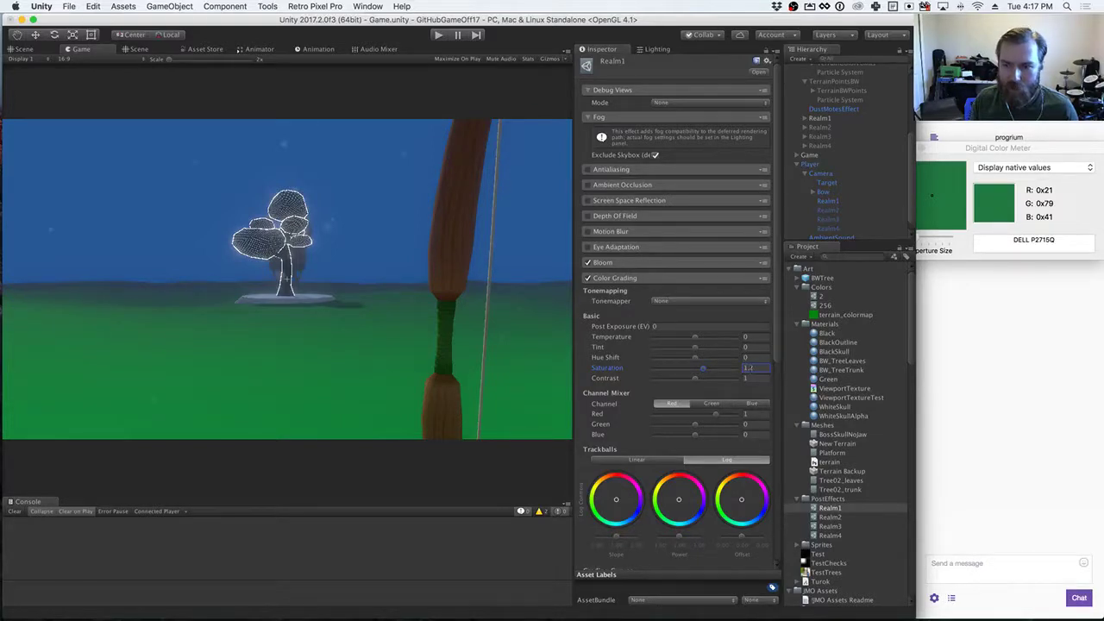
key(BackSpace)
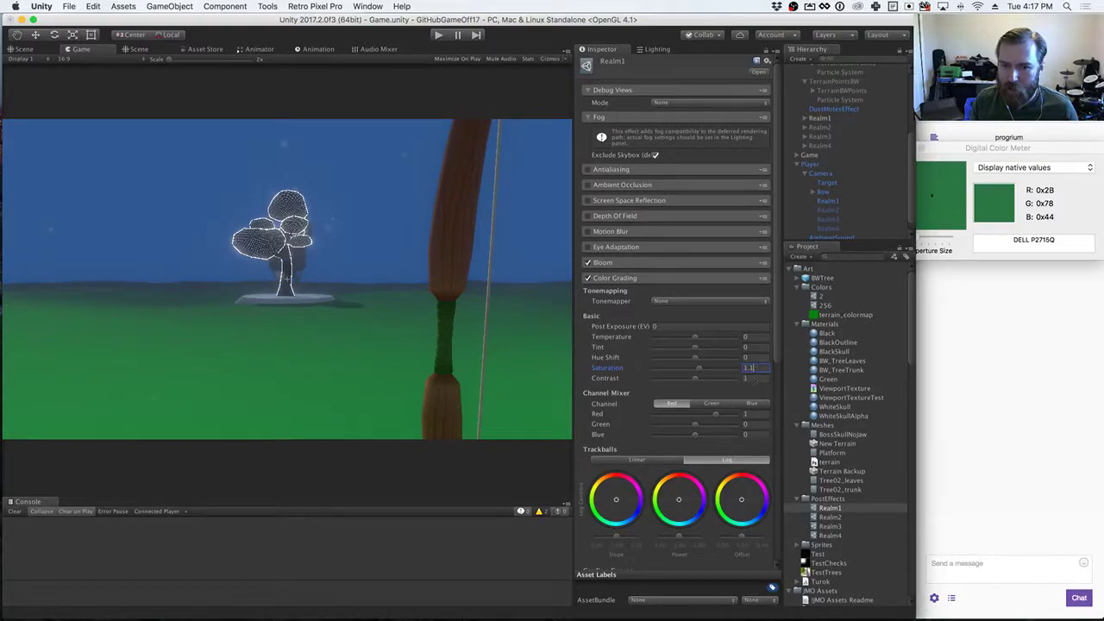
Step: Set the Realm1 profile's color grading Contrast to 1.1
drag(697, 379, 704, 383)
double_click(751, 379)
text(1.1)
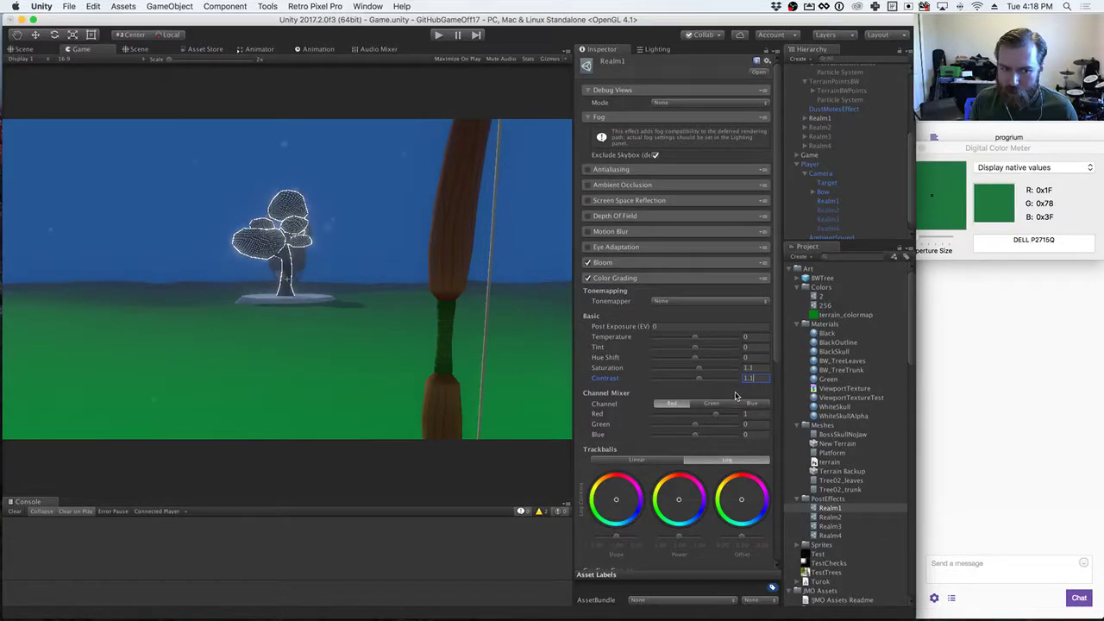
Step: Set the color grading Post Exposure (EV) of the Realm1 profile to 0.2
scroll(735, 395, down, 3)
scroll(735, 396, down, 6)
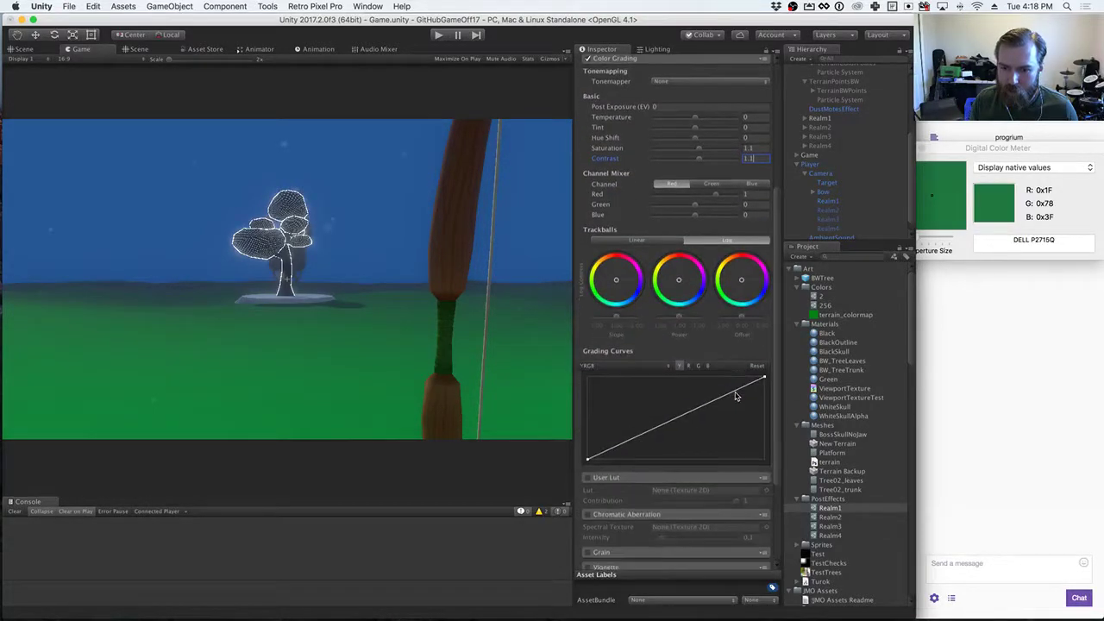
scroll(736, 395, up, 7)
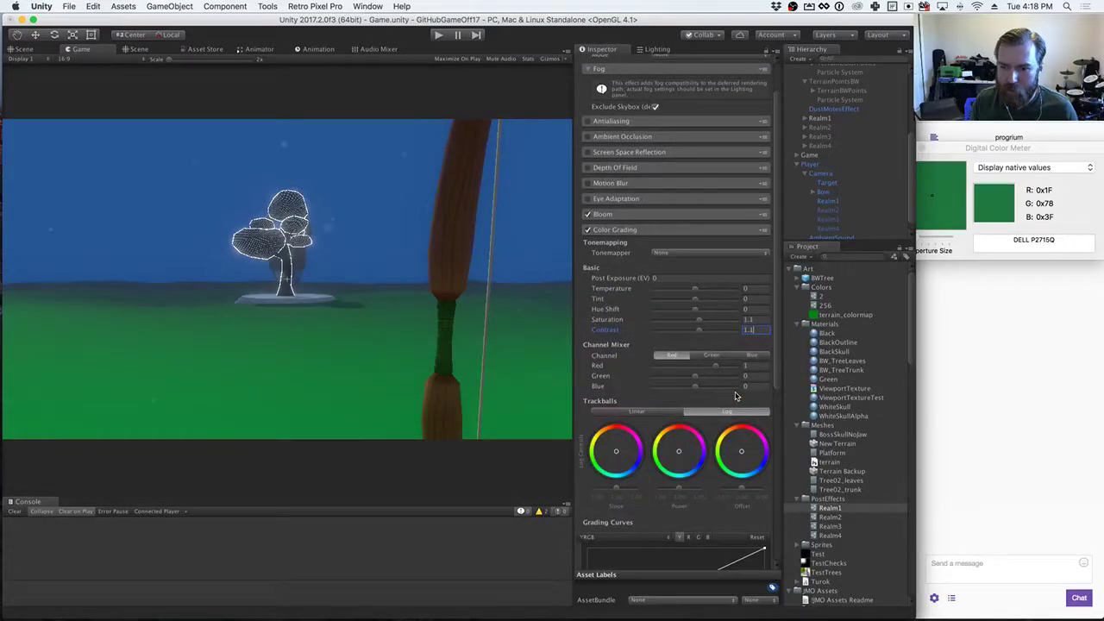
scroll(736, 395, up, 1)
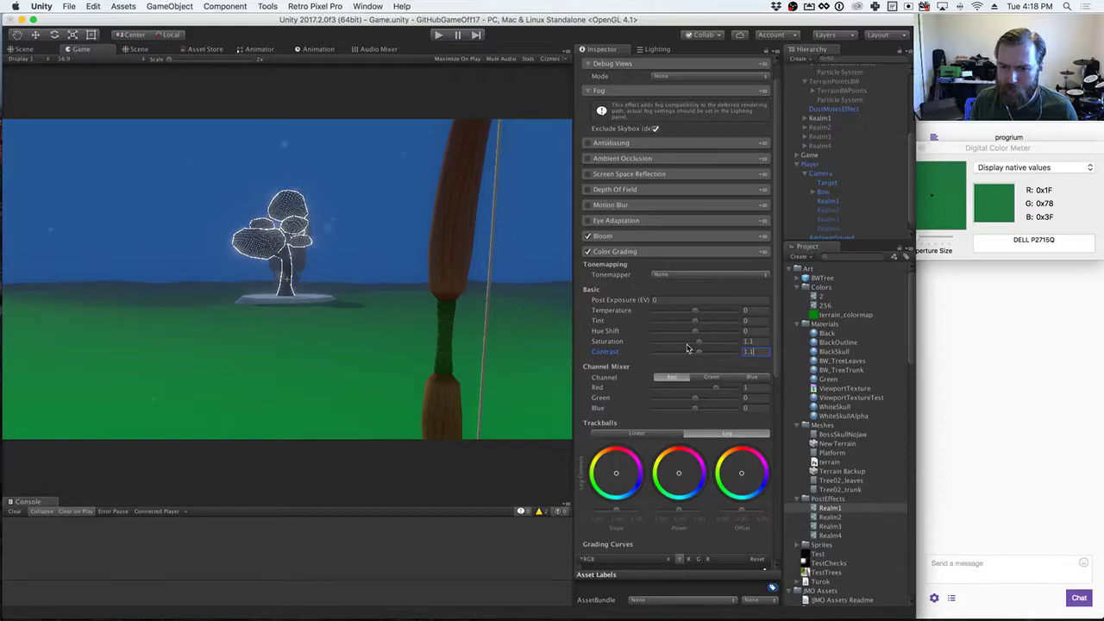
drag(628, 301, 640, 303)
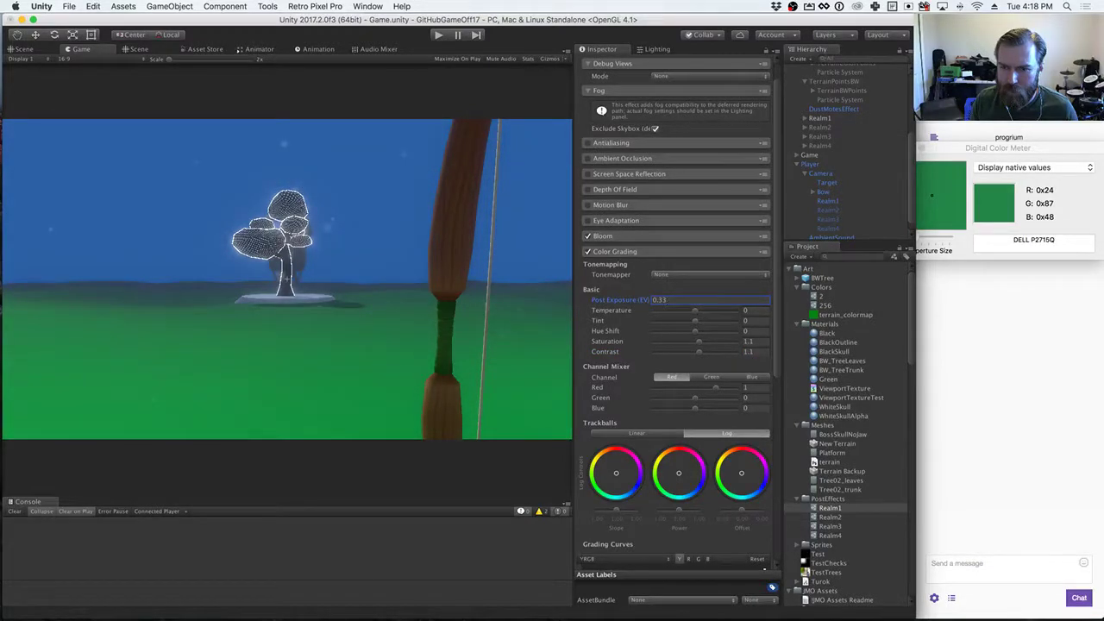
text(0.2)
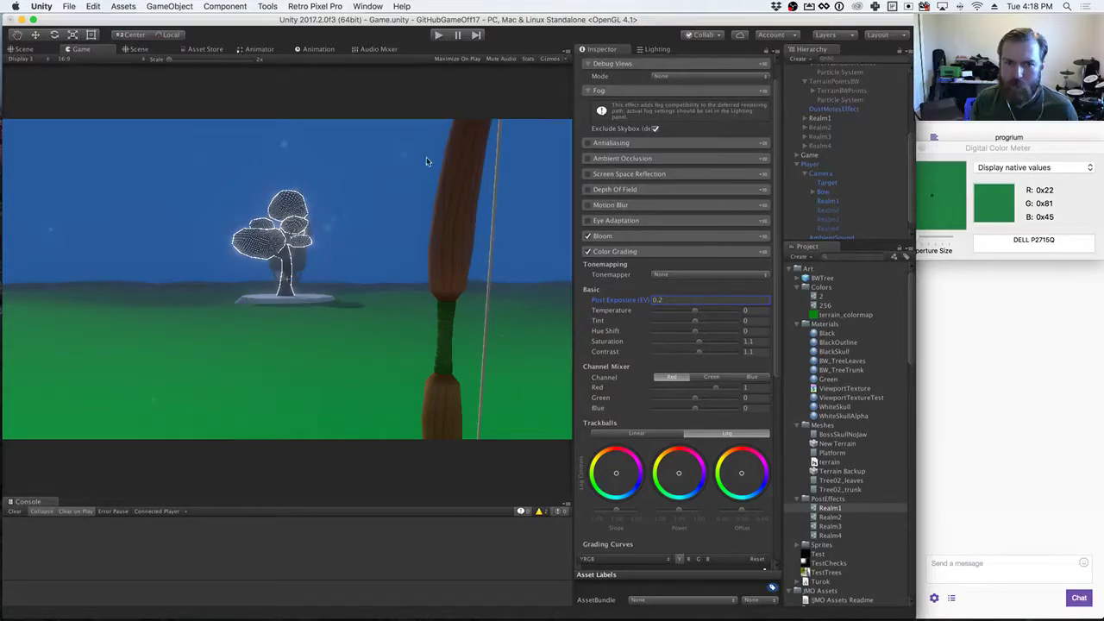
Step: Run the game and repeatedly toggle the Realm1 profile's Bloom effect to compare the forest view with and without it
click(435, 35)
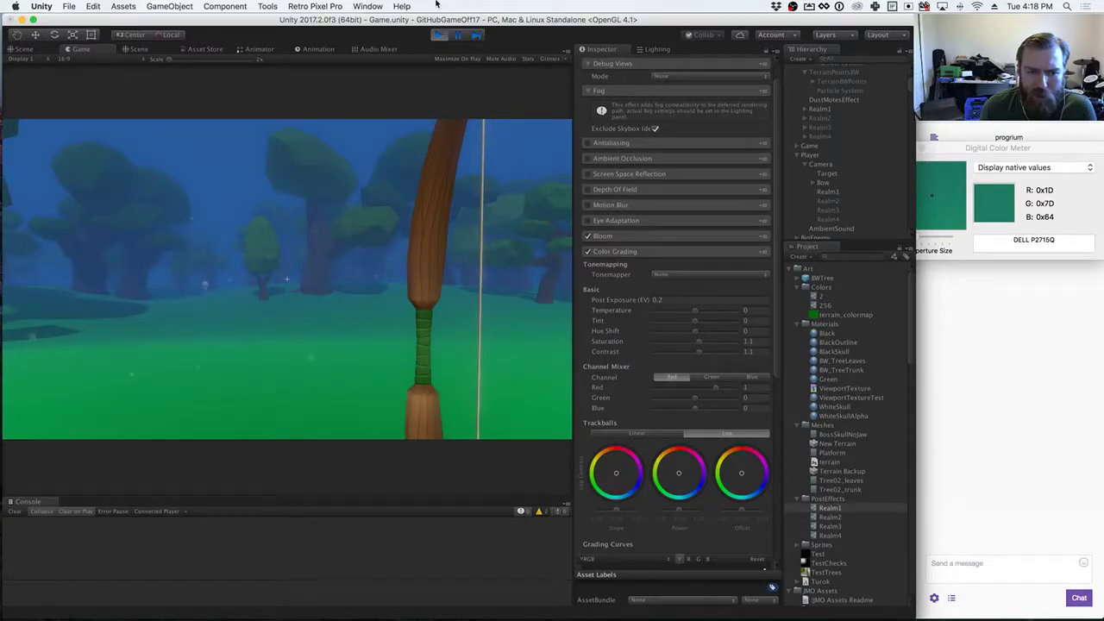
click(587, 236)
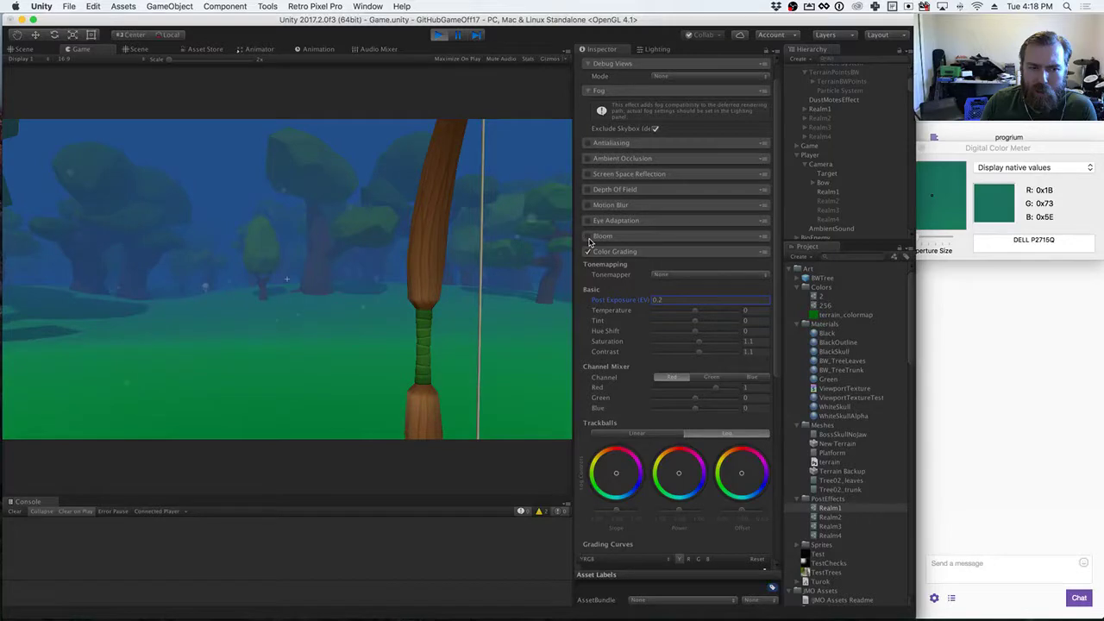
click(587, 237)
click(587, 236)
click(587, 236)
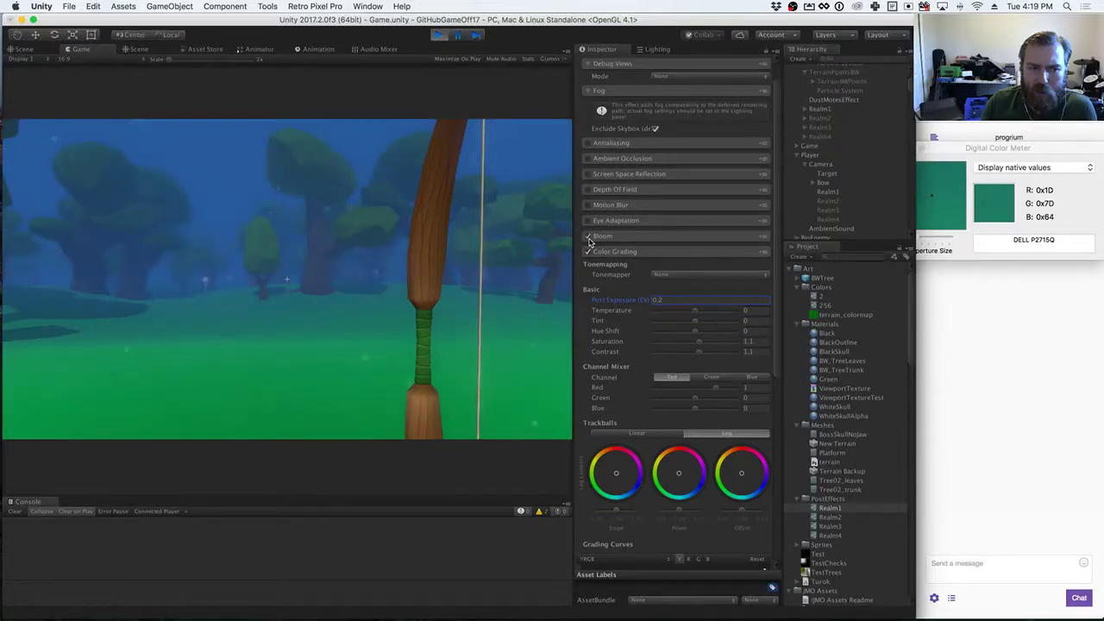
click(587, 237)
click(587, 236)
click(587, 236)
click(587, 237)
click(587, 237)
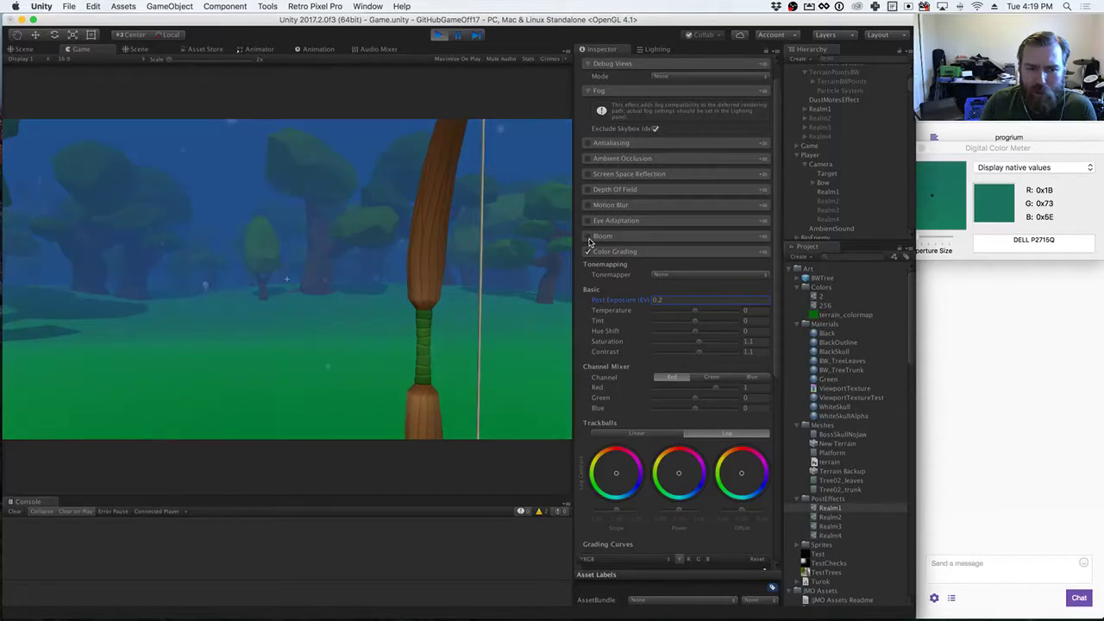
click(588, 236)
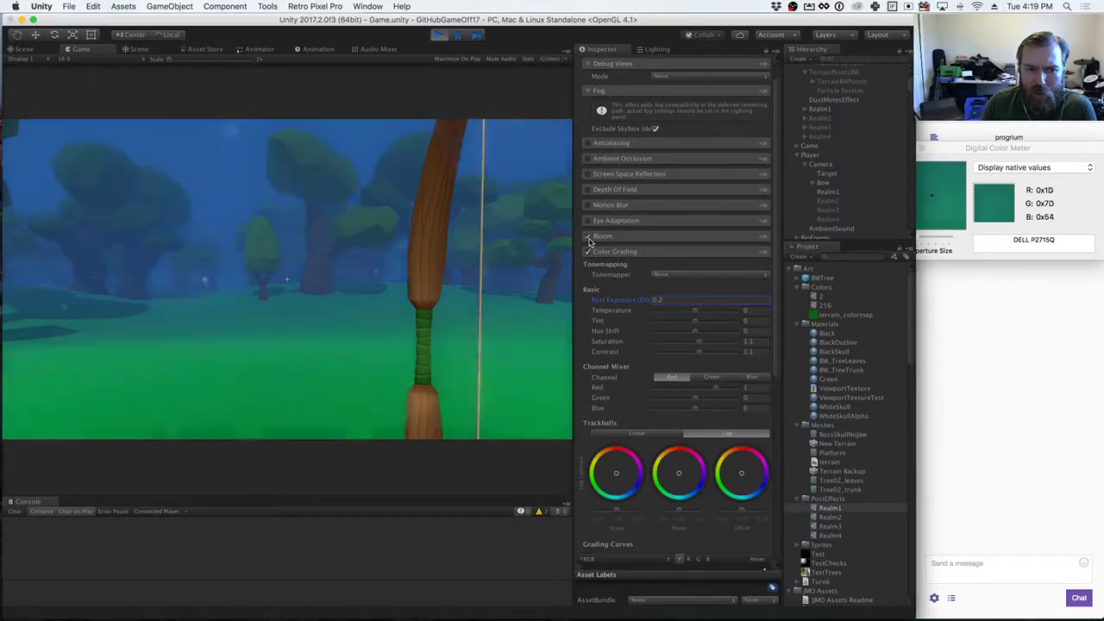
click(589, 240)
click(589, 240)
click(588, 240)
click(588, 240)
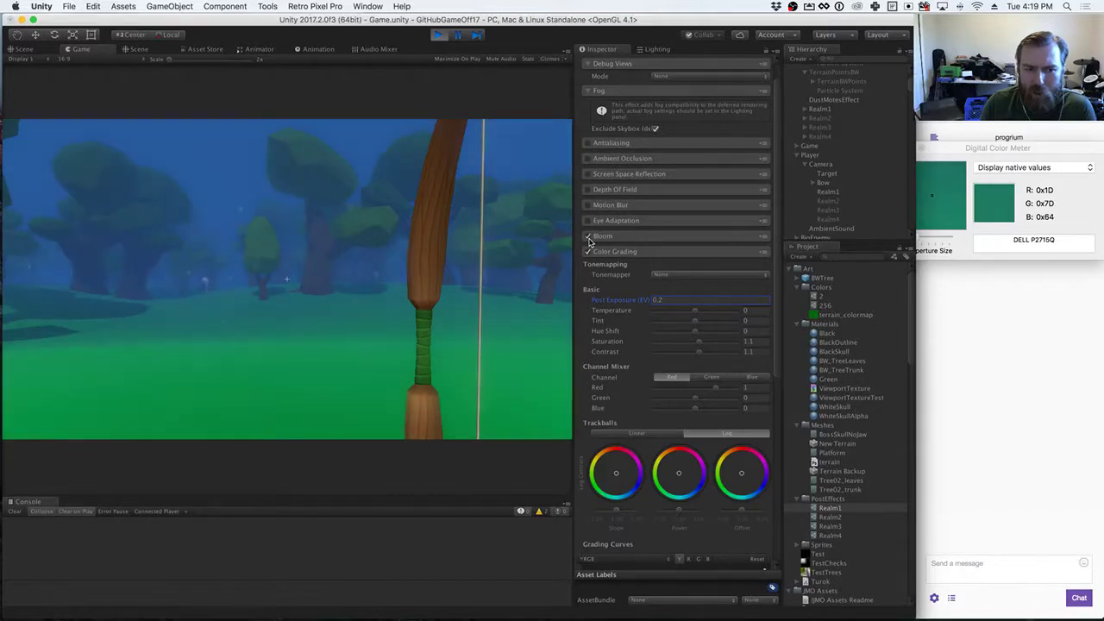
click(588, 240)
click(588, 240)
click(588, 240)
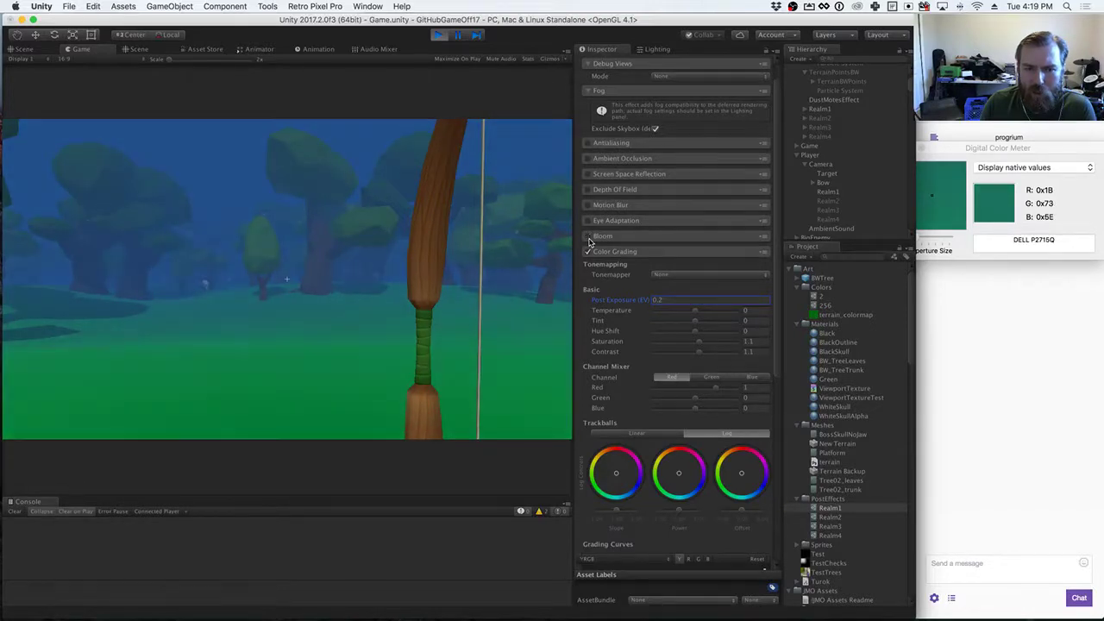
Step: Keep switching the Realm1 profile's Bloom off and on to judge its brightening of the forest, leaving it enabled
click(588, 240)
click(588, 240)
click(589, 239)
click(588, 240)
click(588, 240)
click(588, 240)
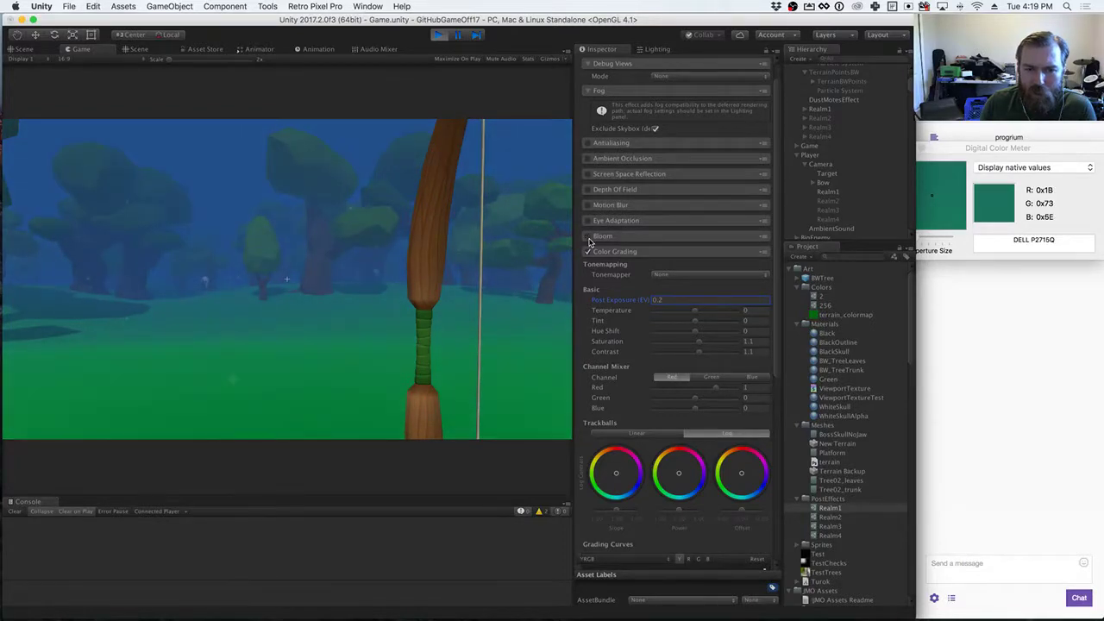
click(589, 240)
click(588, 240)
click(588, 240)
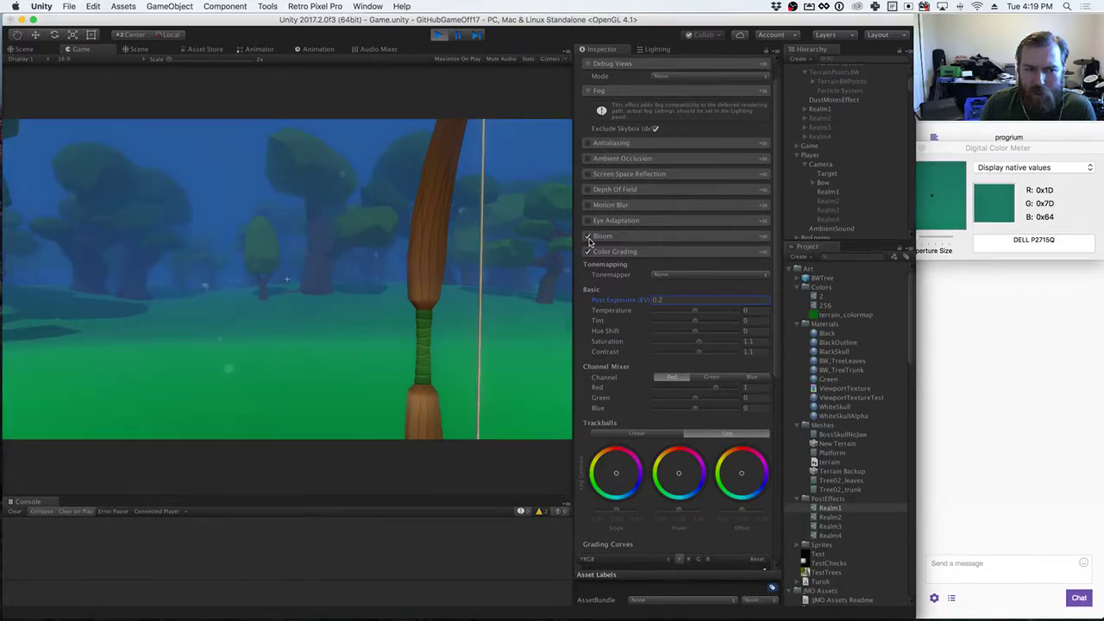
click(588, 240)
click(589, 239)
click(588, 240)
click(588, 240)
click(588, 239)
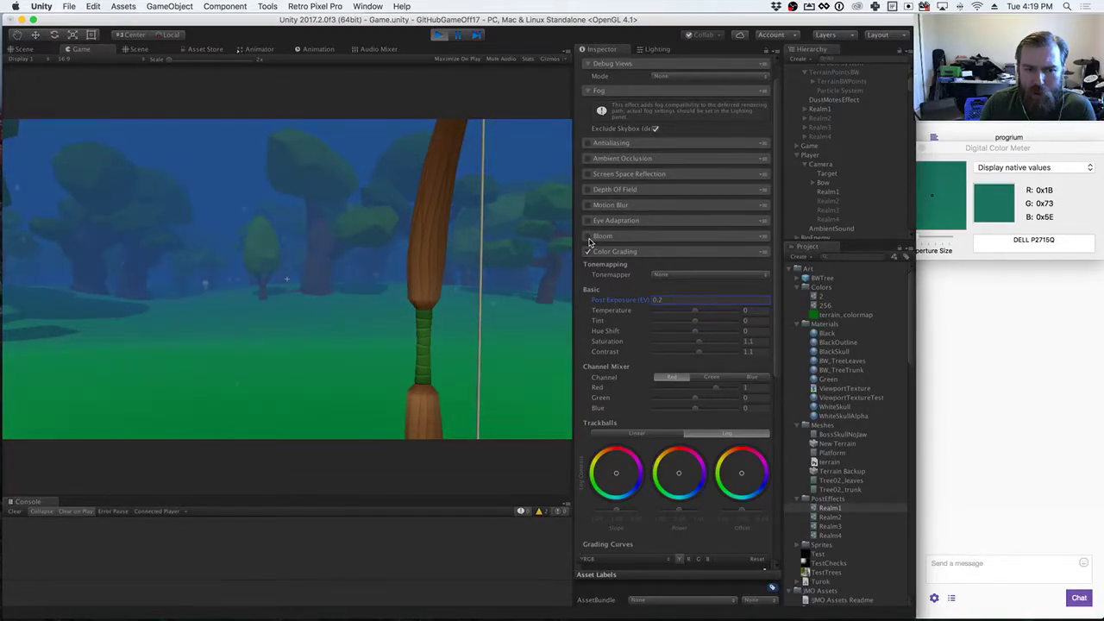
click(588, 240)
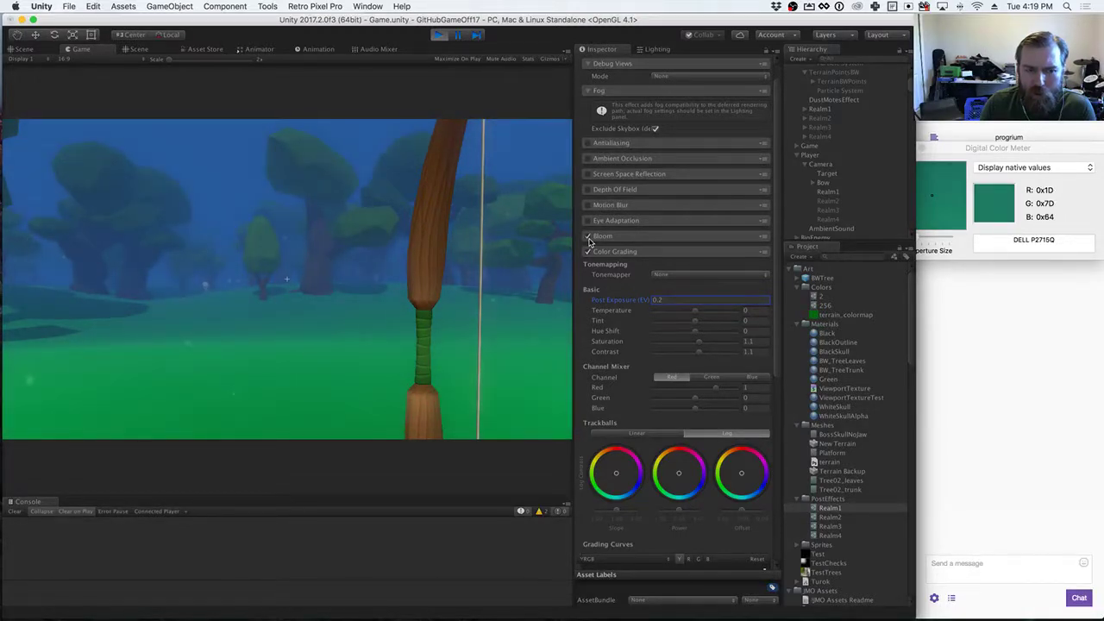
Step: Expand the Realm1 profile's Bloom settings and set Threshold (Gamma) to 0.75
click(699, 239)
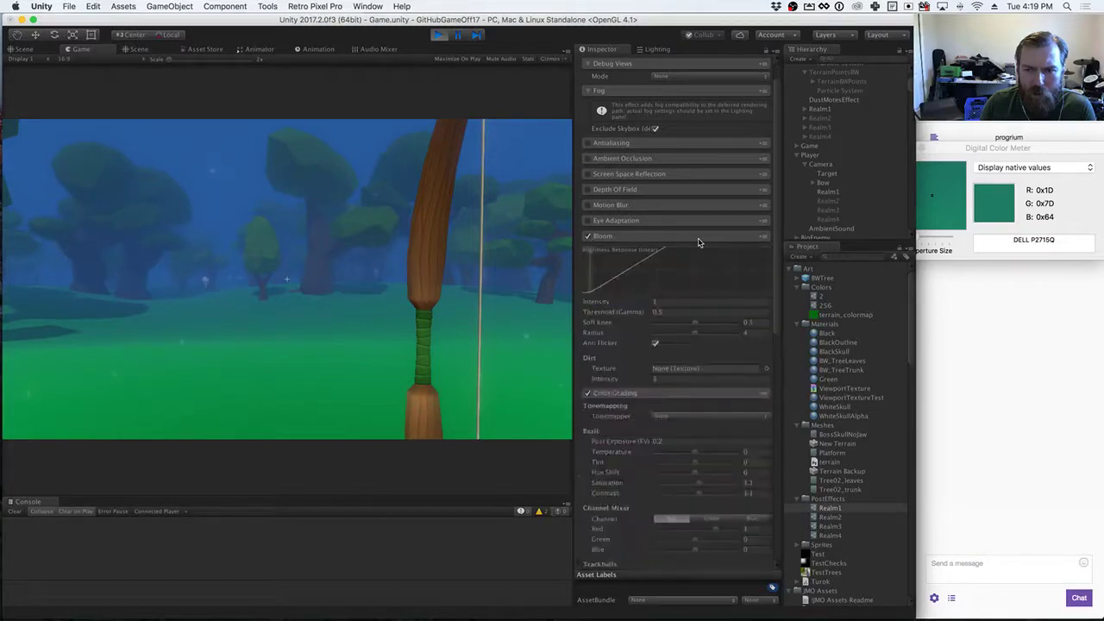
click(658, 312)
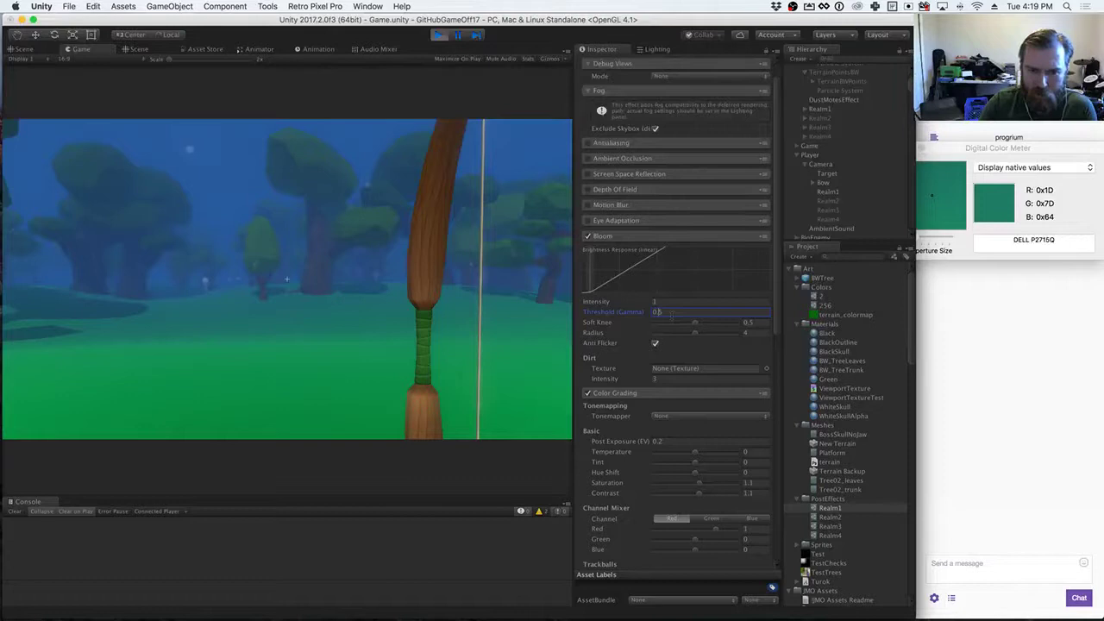
text(0.75)
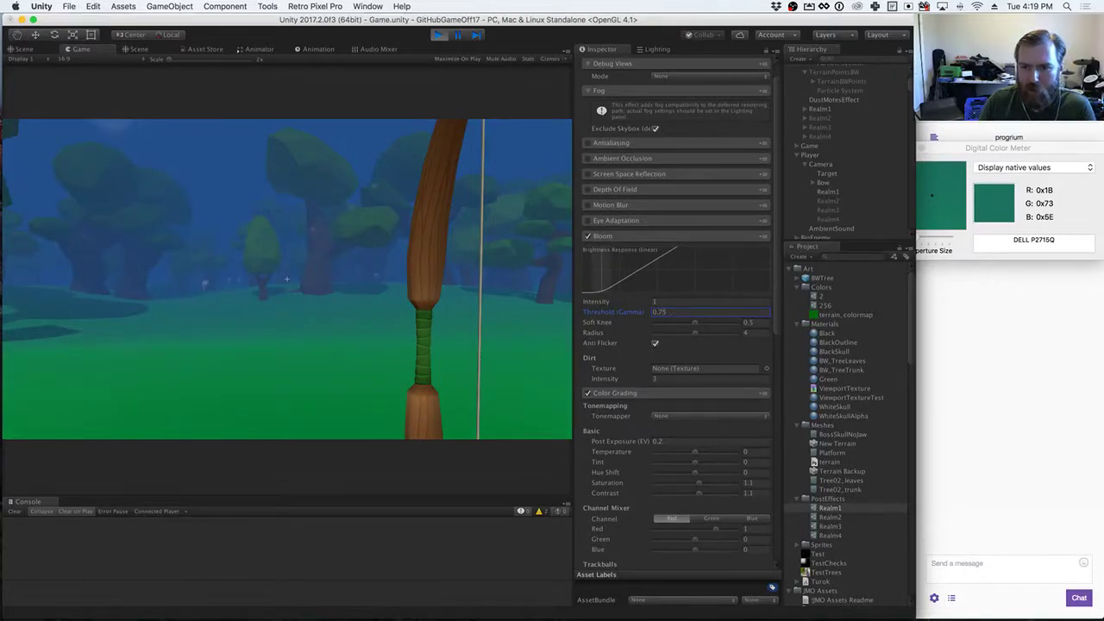
Step: Compare the forest view with and without Bloom at the new threshold, and leave Bloom disabled
click(587, 236)
click(587, 237)
click(587, 237)
click(588, 237)
click(587, 238)
click(588, 238)
click(587, 238)
click(587, 238)
click(587, 238)
click(587, 238)
click(587, 238)
click(588, 238)
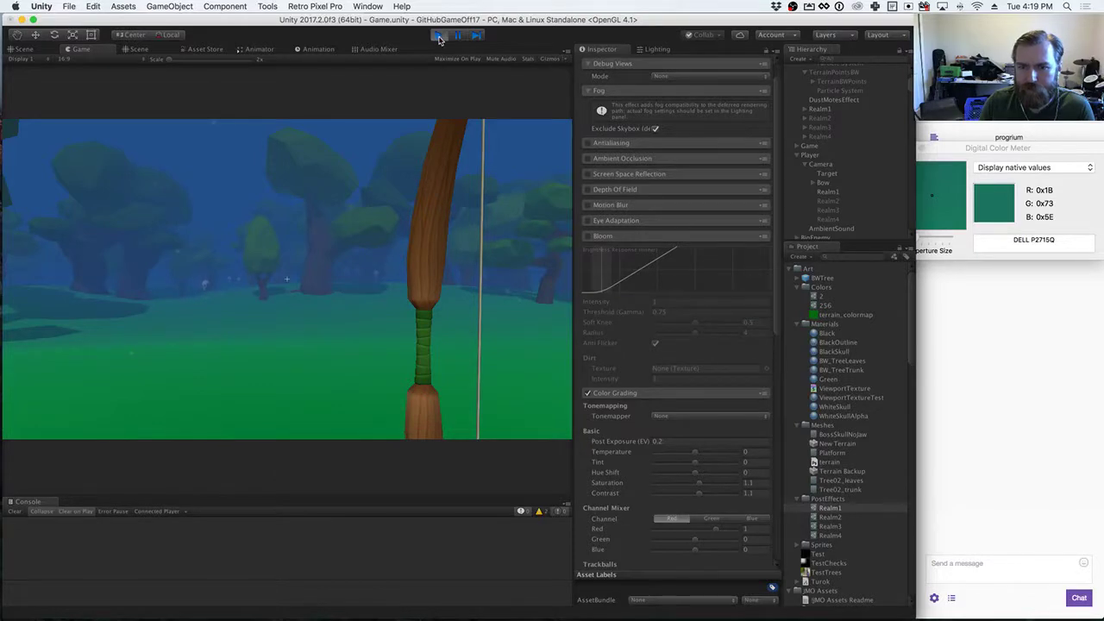
Step: Compare the forest view with and without the Realm1 profile's Color Grading, and leave Color Grading enabled
click(587, 393)
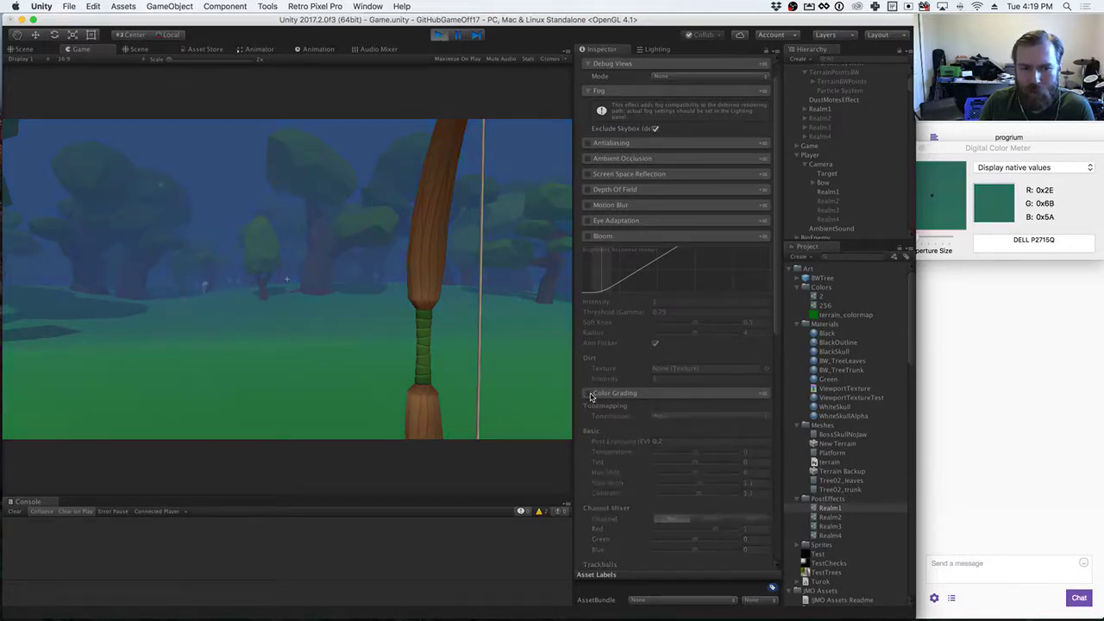
click(588, 393)
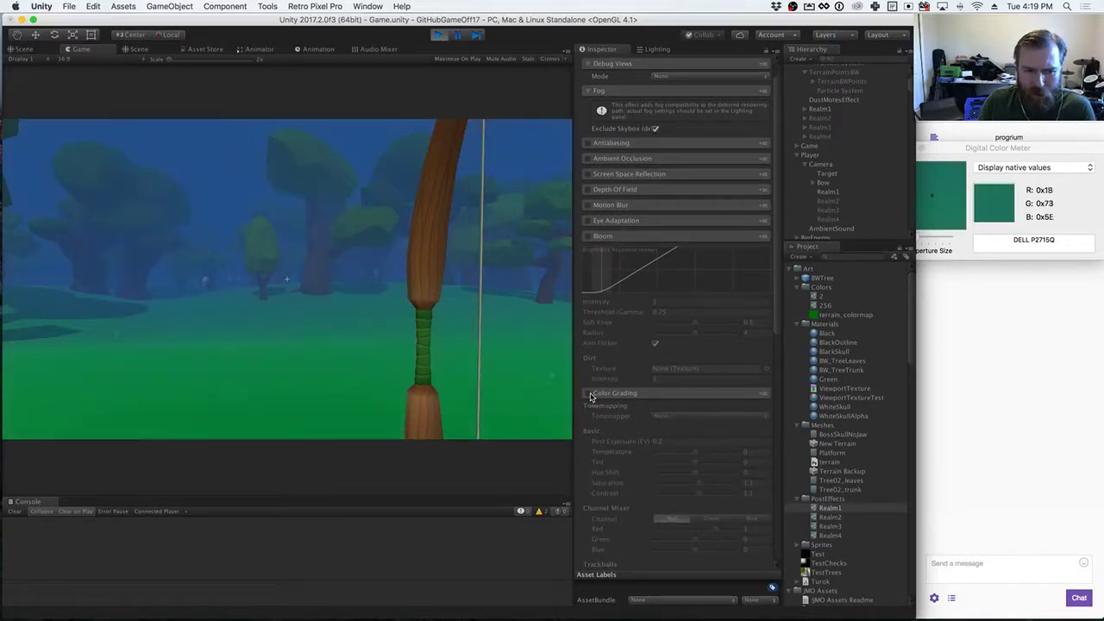
click(588, 393)
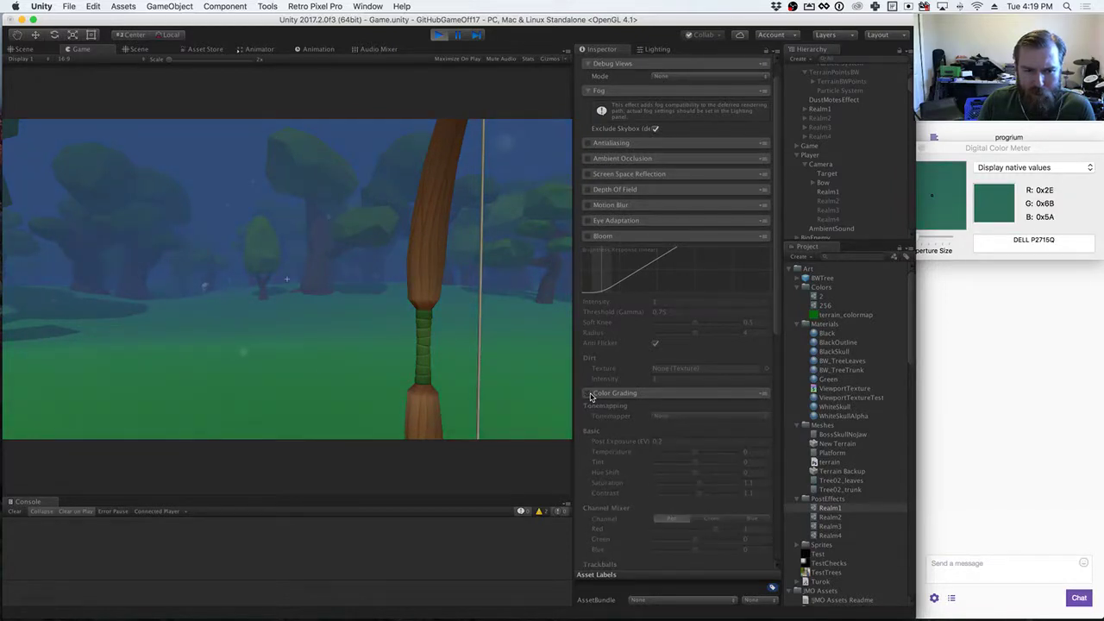
click(588, 393)
click(589, 393)
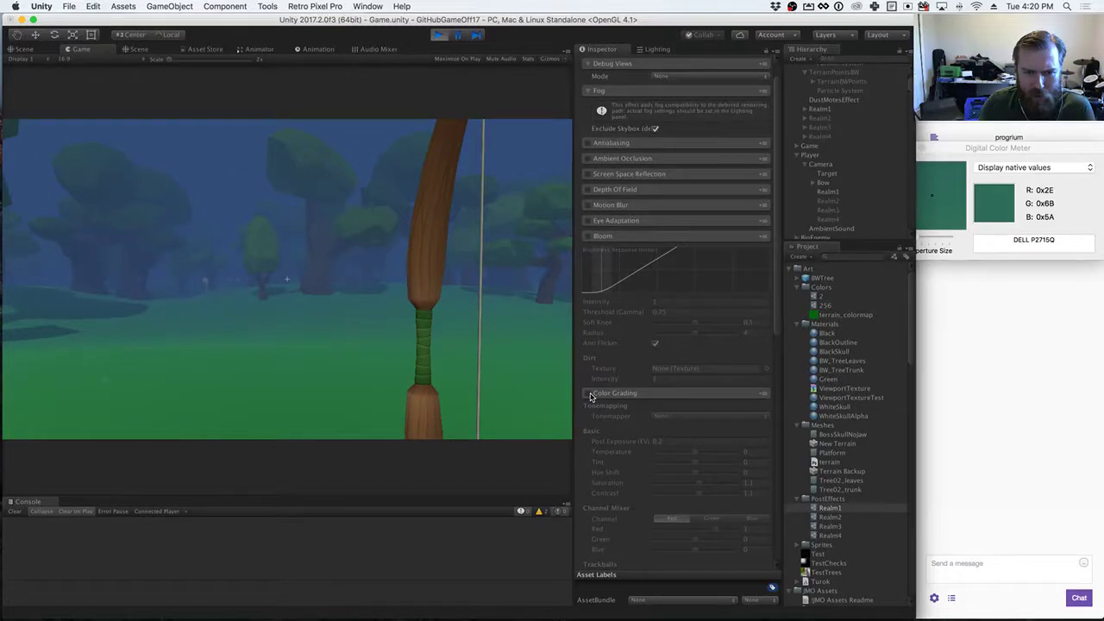
scroll(604, 388, down, 1)
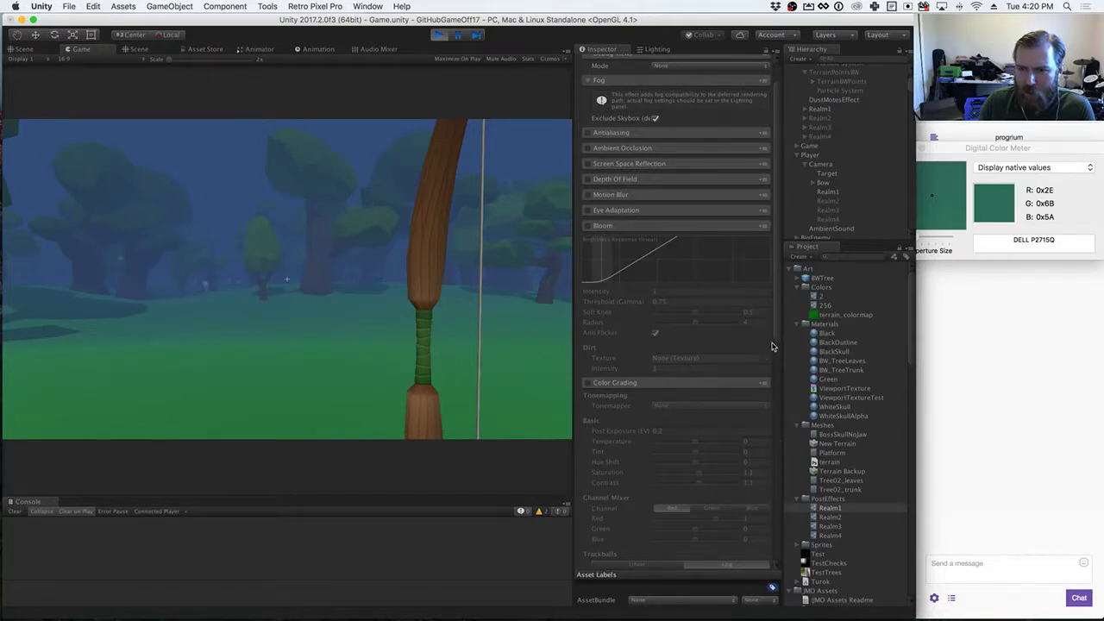
drag(775, 298, 795, 515)
scroll(594, 298, up, 10)
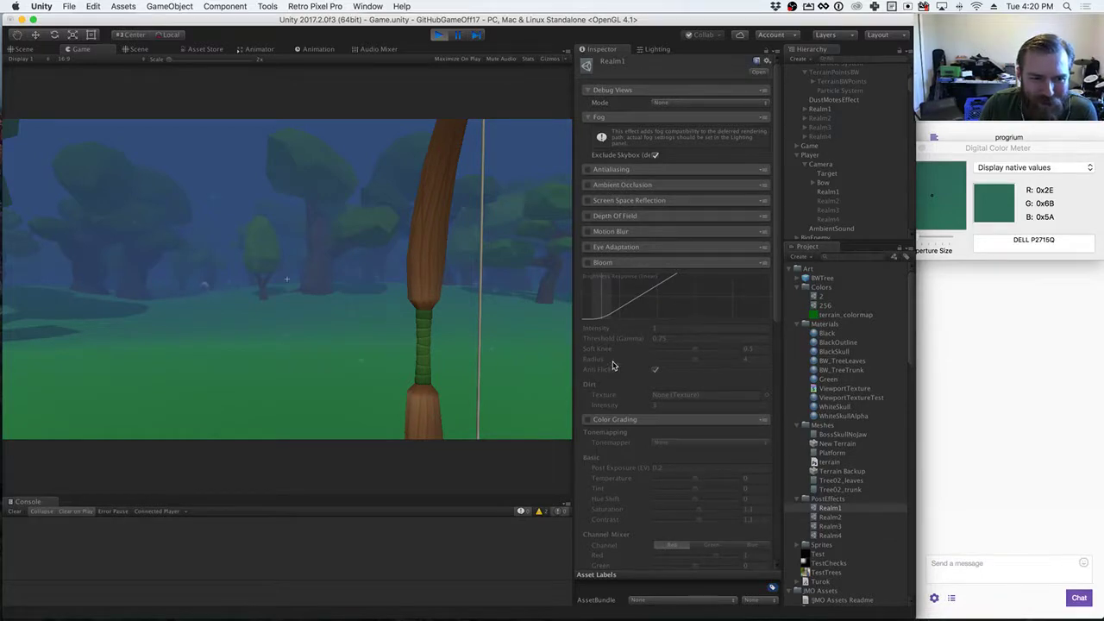
click(587, 420)
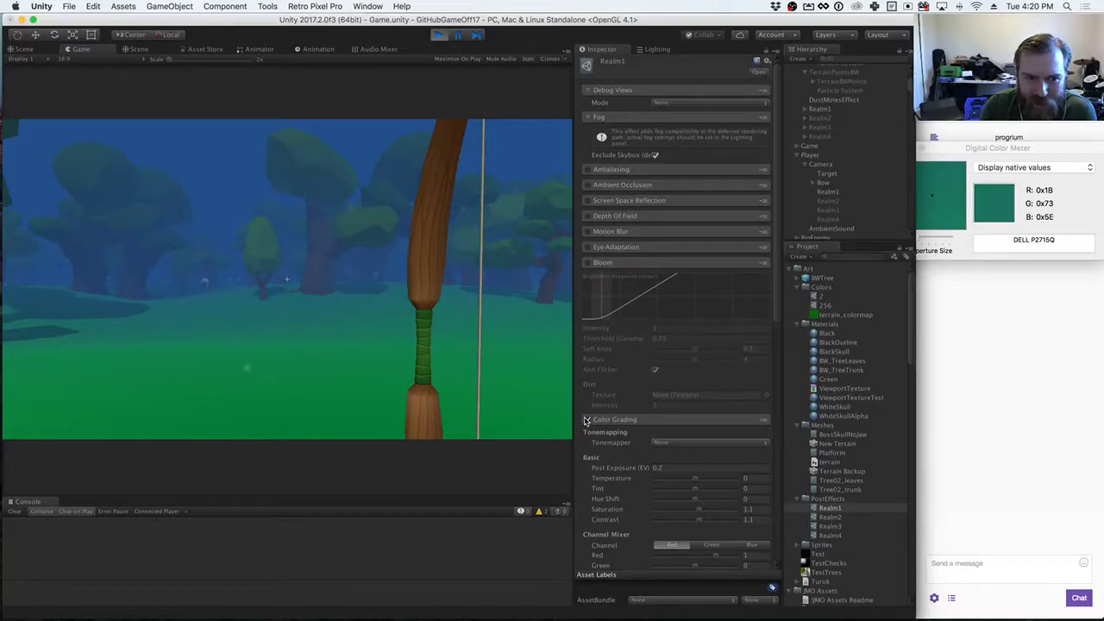
Step: Stop the running game and close the Digital Color Meter window
click(437, 38)
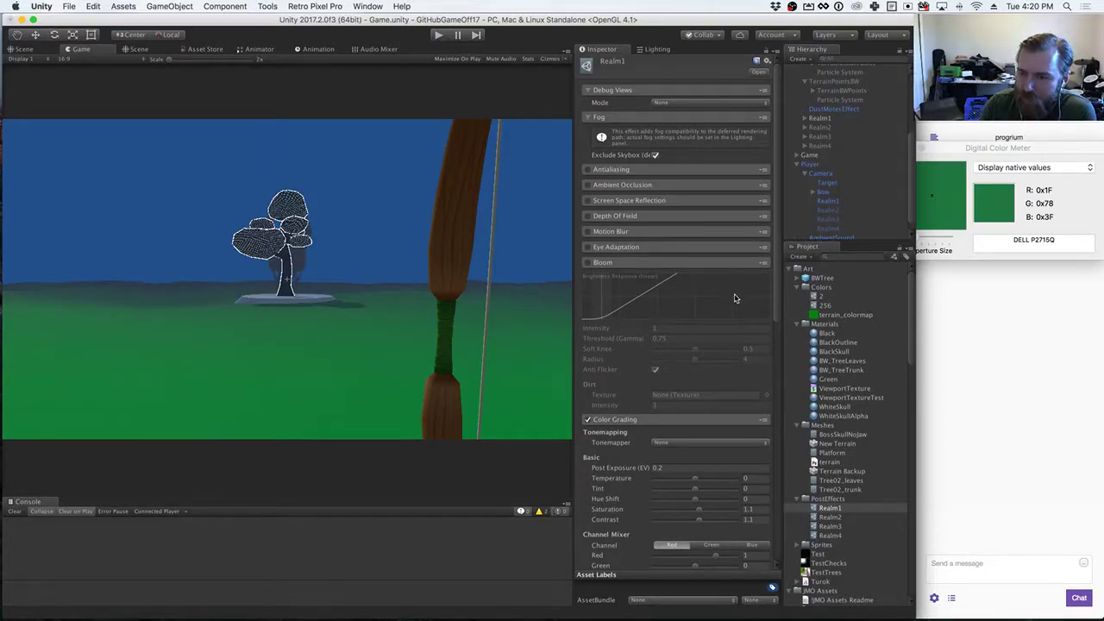
scroll(730, 291, down, 12)
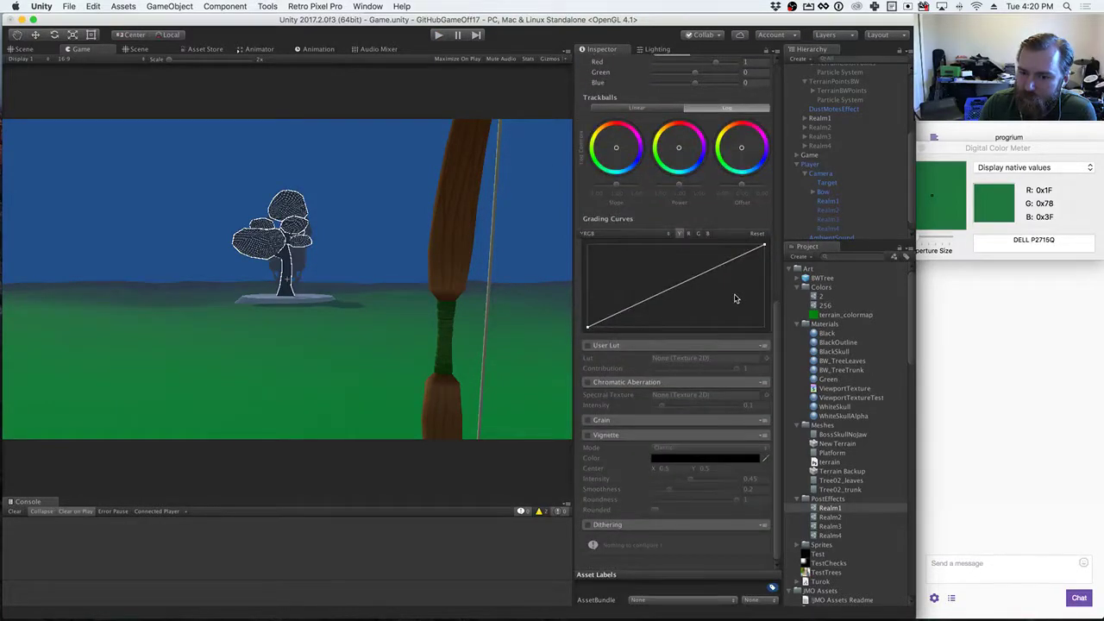
scroll(734, 298, up, 15)
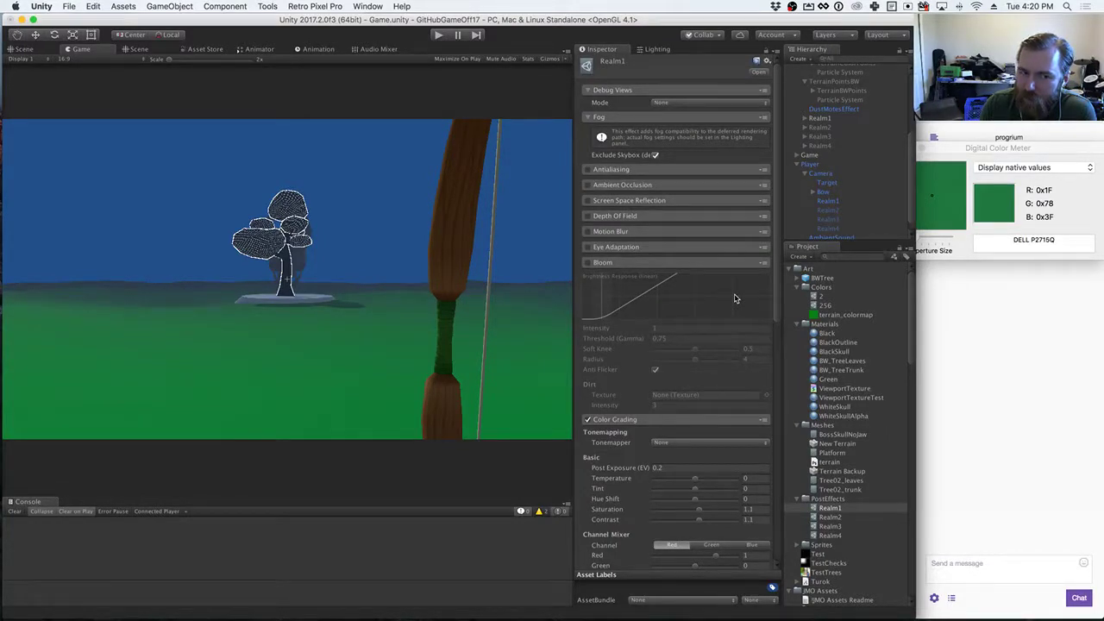
drag(954, 150, 690, 176)
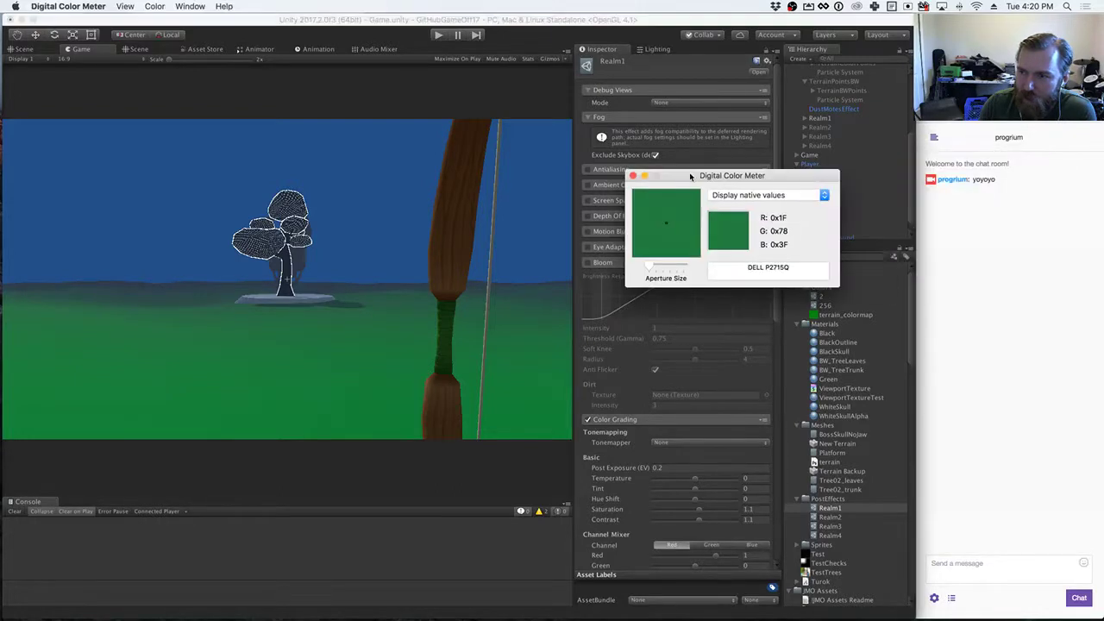
click(634, 175)
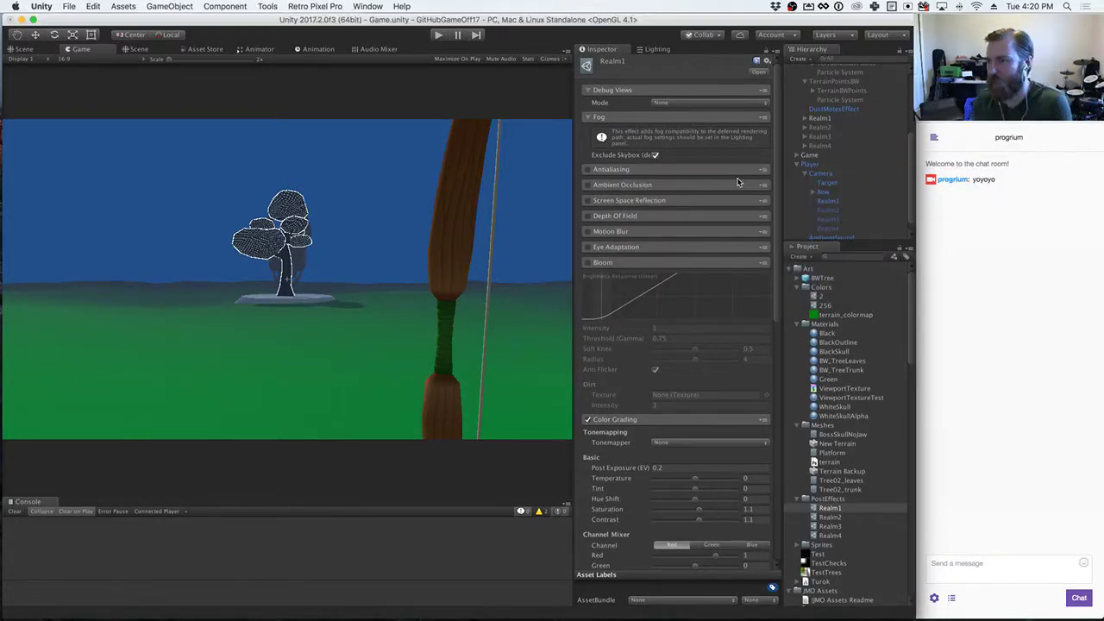
Step: Switch to Chrome and check the live stream on the Twitch dashboard
key(super+Tab)
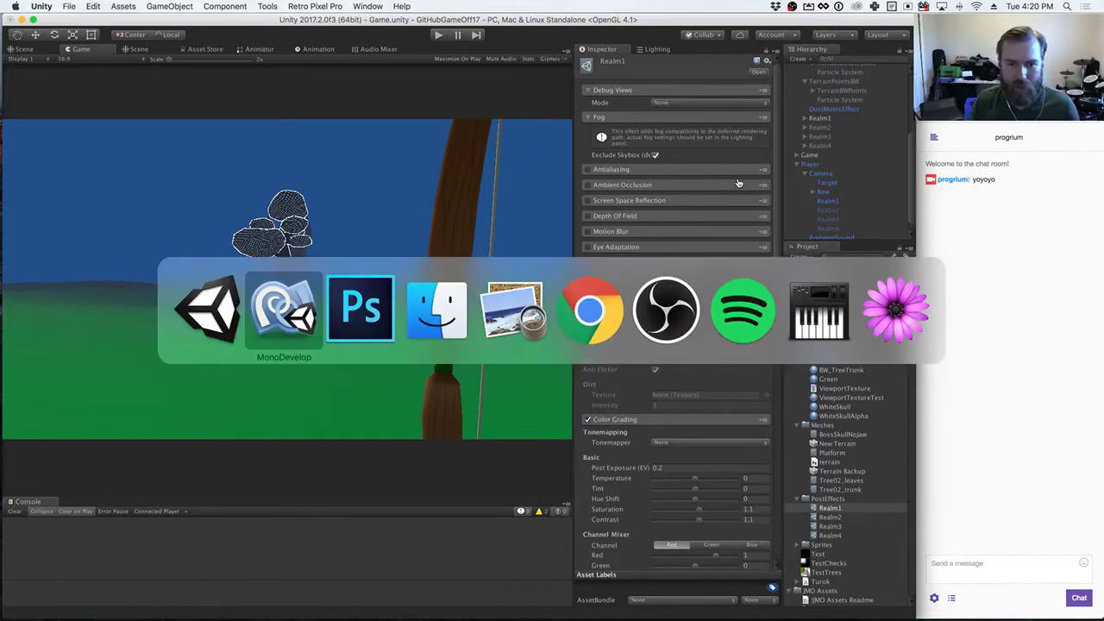
key(super+Tab)
key(super+Tab)
key(super+Tab)
key(super+Tab)
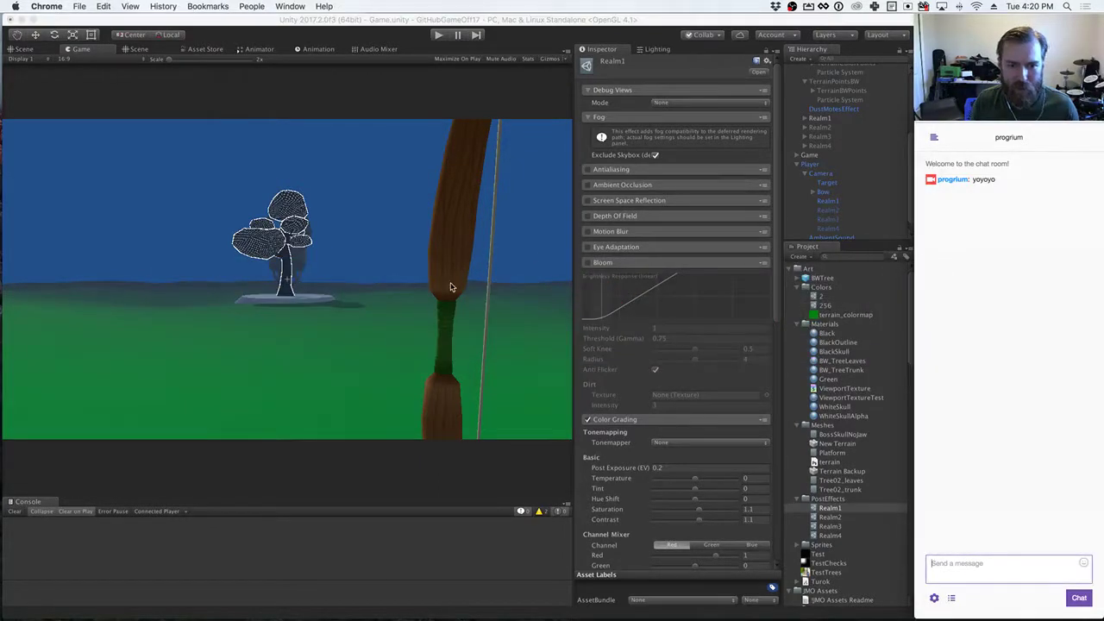
click(963, 586)
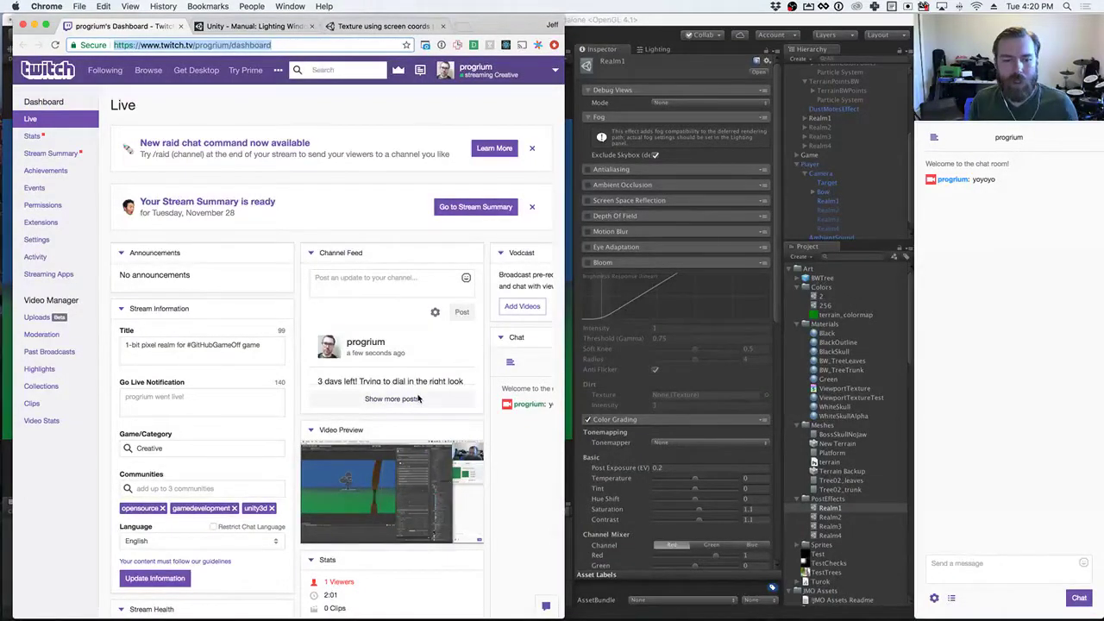
Step: Switch to OBS to bring up its streaming controls
key(super+Tab)
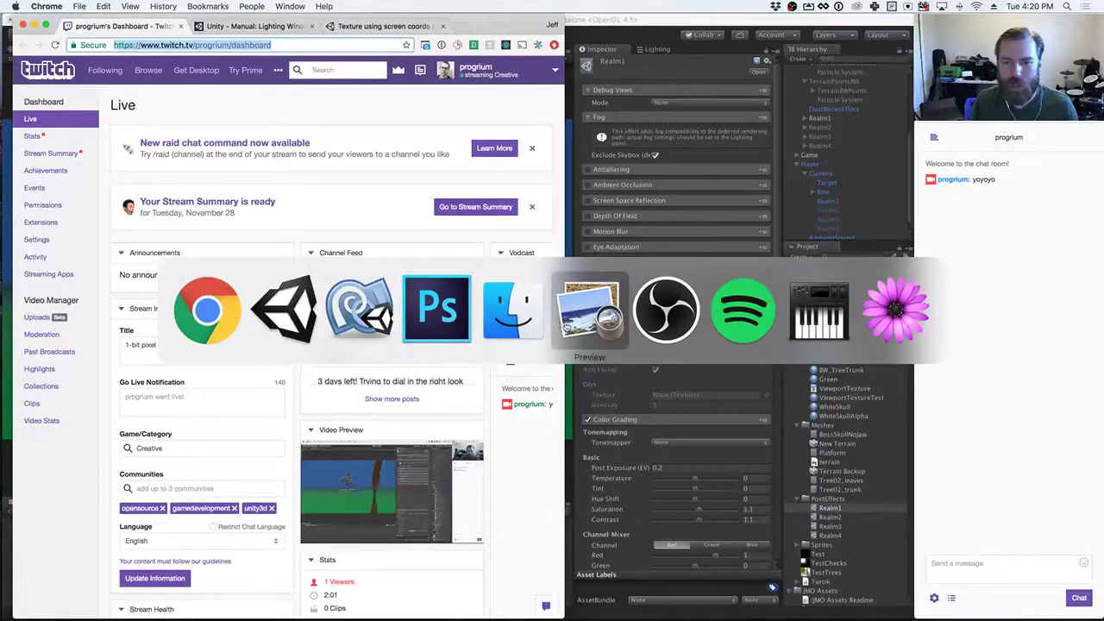
click(664, 324)
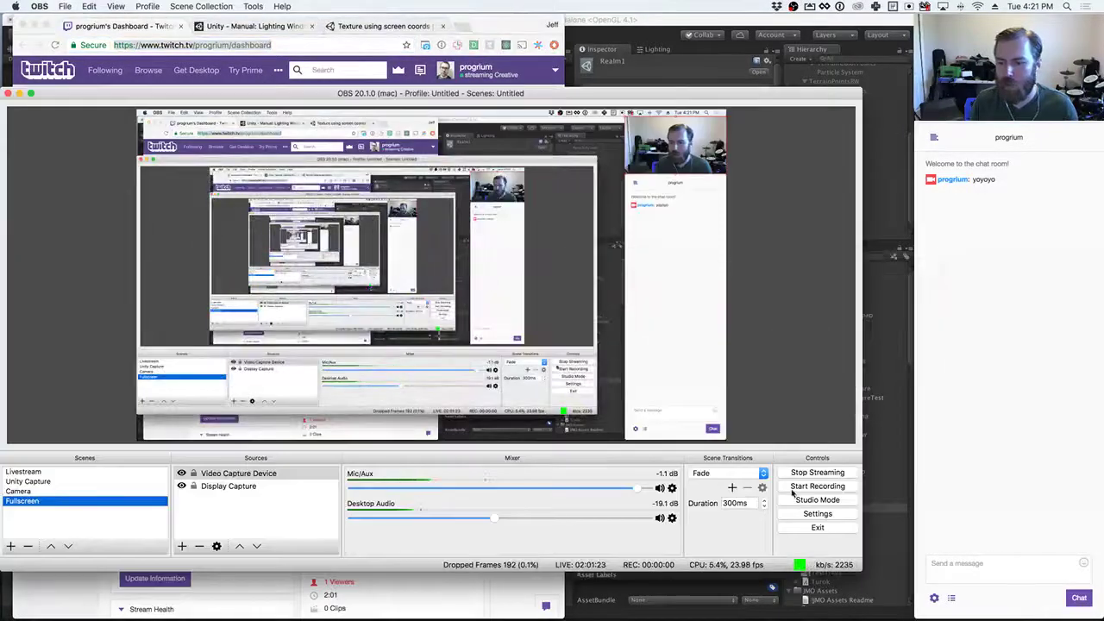